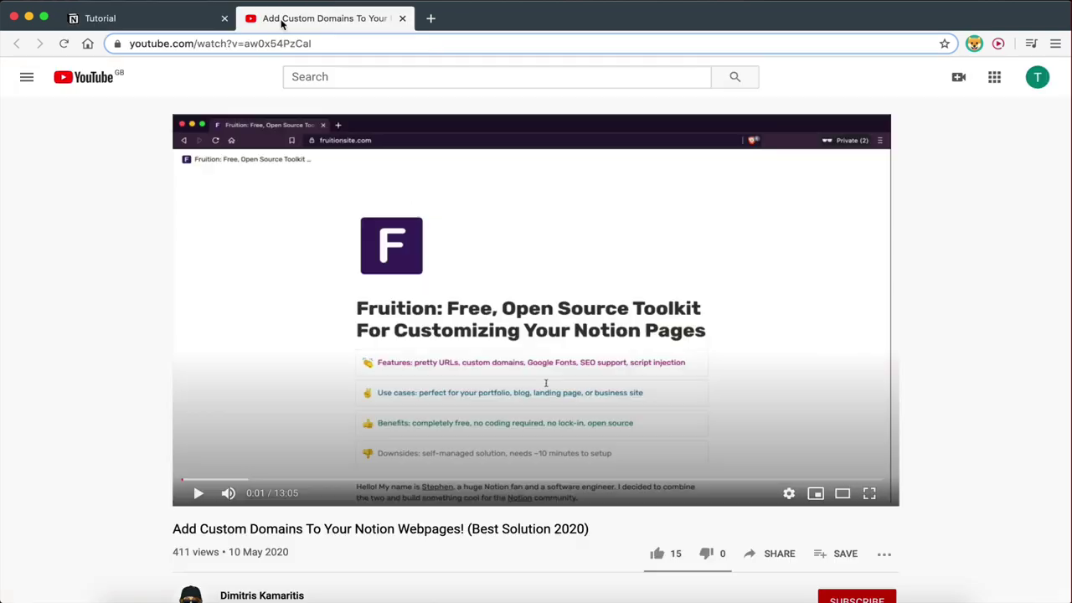
- Read the custom-domains video's description and comments, then return to the Notion Tutorial tab
{"action": "scroll", "coordinate": [334, 351], "scroll_direction": "down", "scroll_amount": 2}
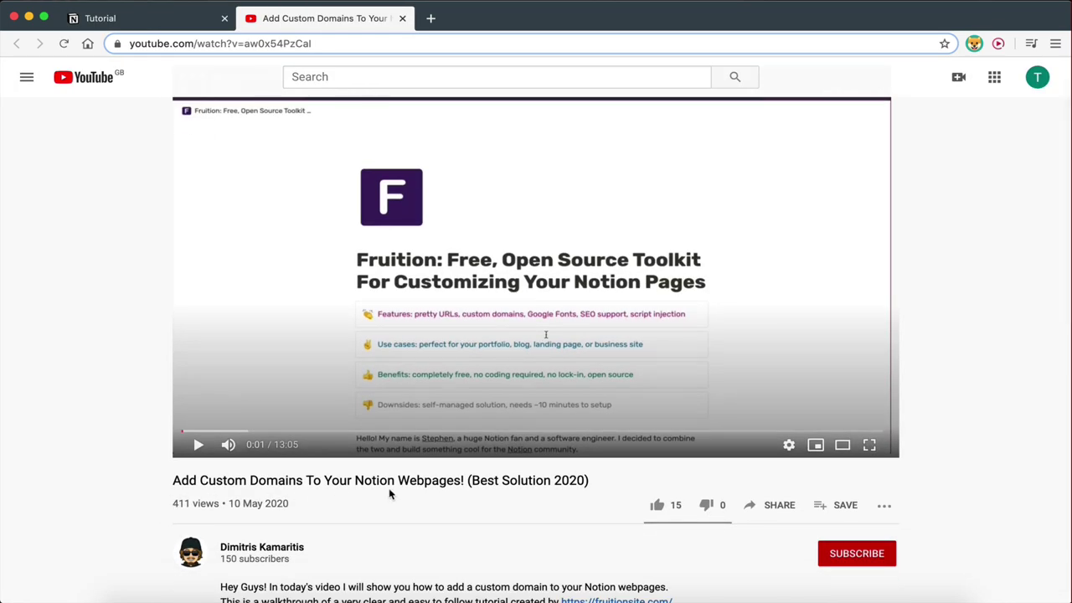
{"action": "scroll", "coordinate": [460, 496], "scroll_direction": "up", "scroll_amount": 2}
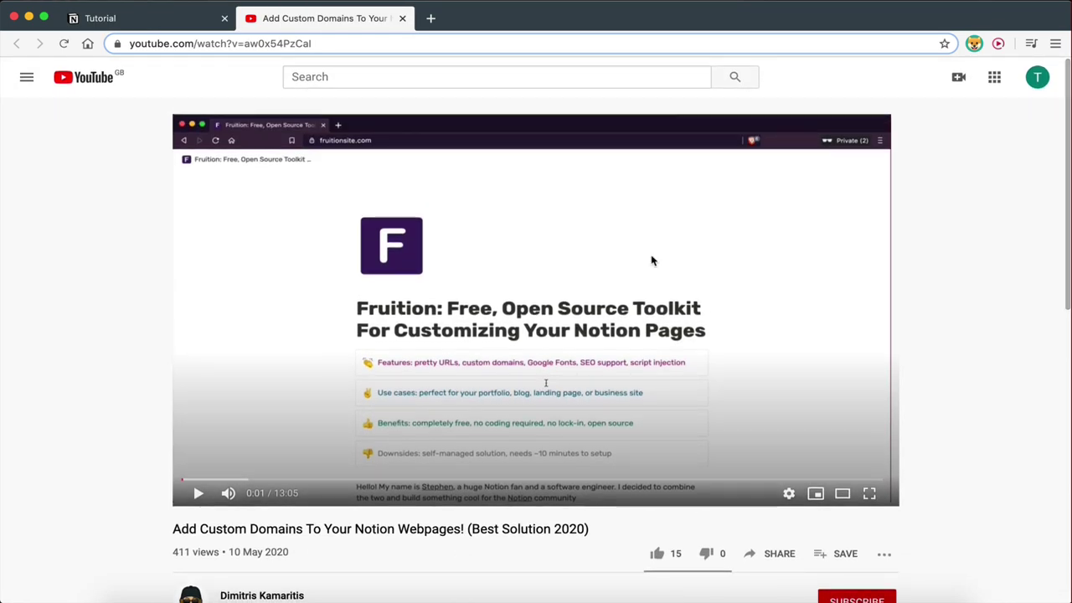
{"action": "scroll", "coordinate": [503, 377], "scroll_direction": "down", "scroll_amount": 5}
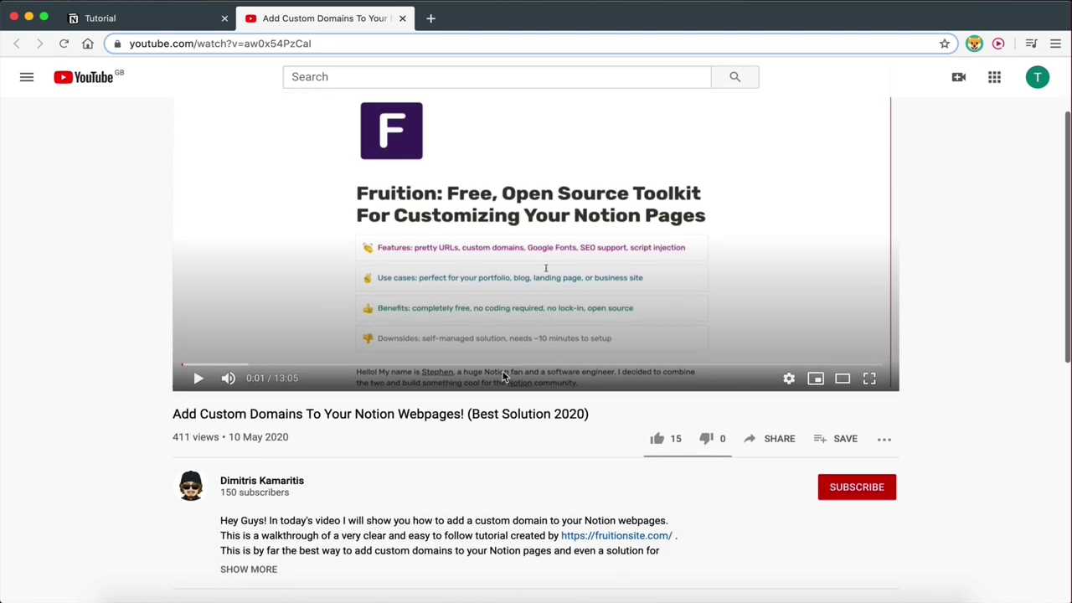
{"action": "scroll", "coordinate": [503, 377], "scroll_direction": "up", "scroll_amount": 2}
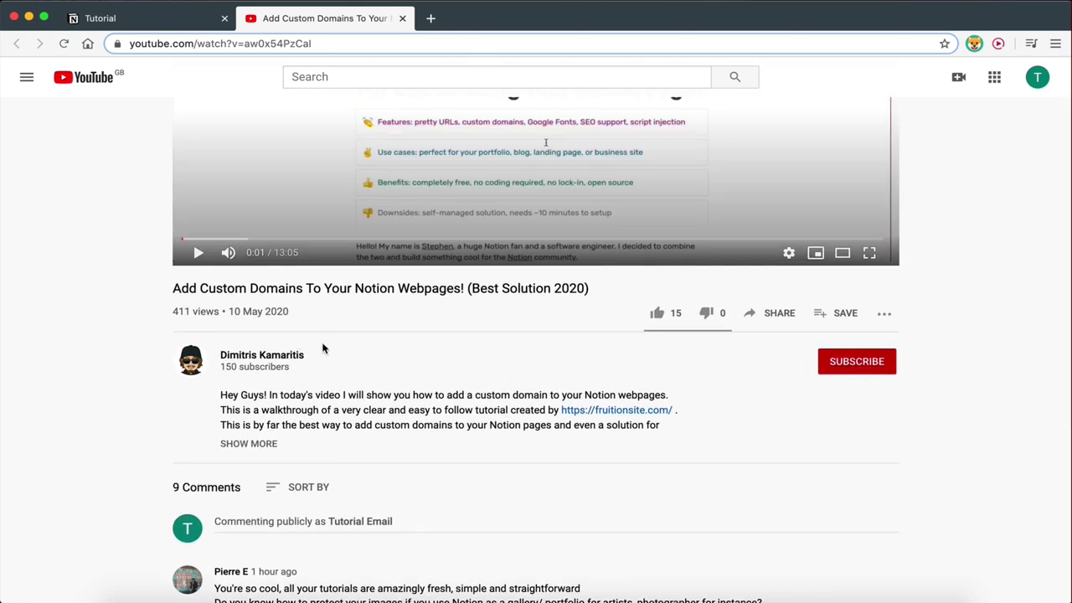
{"action": "scroll", "coordinate": [331, 369], "scroll_direction": "down", "scroll_amount": 4}
{"action": "scroll", "coordinate": [330, 371], "scroll_direction": "up", "scroll_amount": 7}
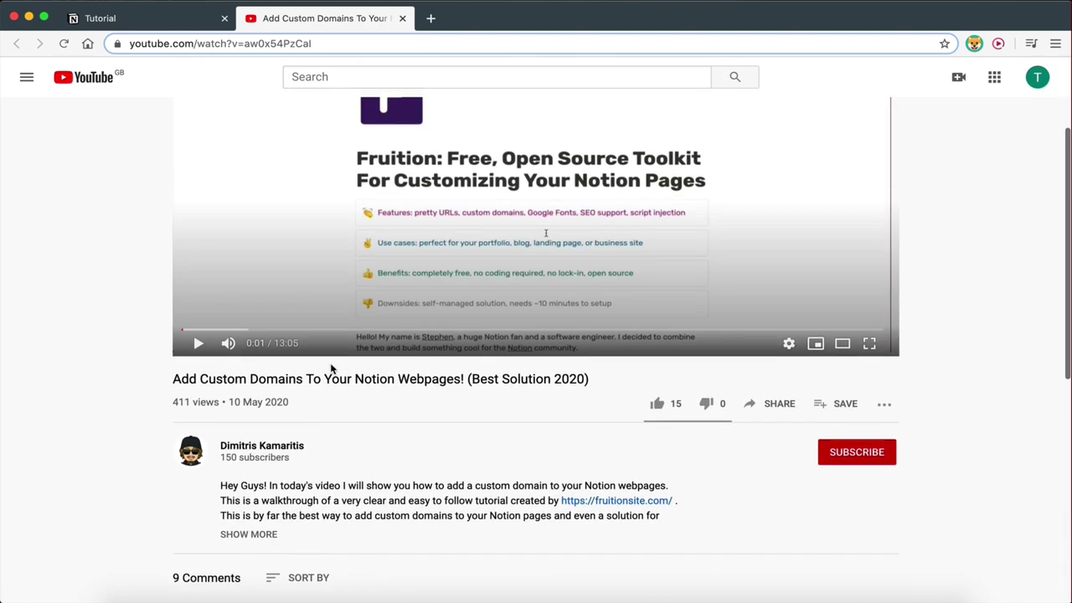
{"action": "scroll", "coordinate": [351, 389], "scroll_direction": "down", "scroll_amount": 3}
{"action": "scroll", "coordinate": [377, 410], "scroll_direction": "down", "scroll_amount": 7}
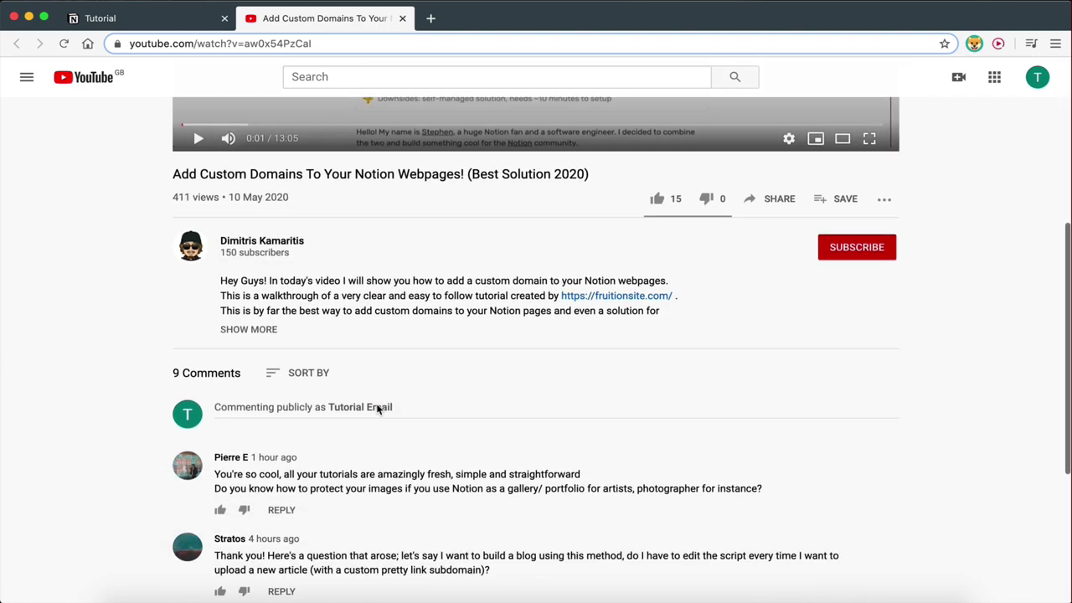
{"action": "scroll", "coordinate": [567, 469], "scroll_direction": "up", "scroll_amount": 1}
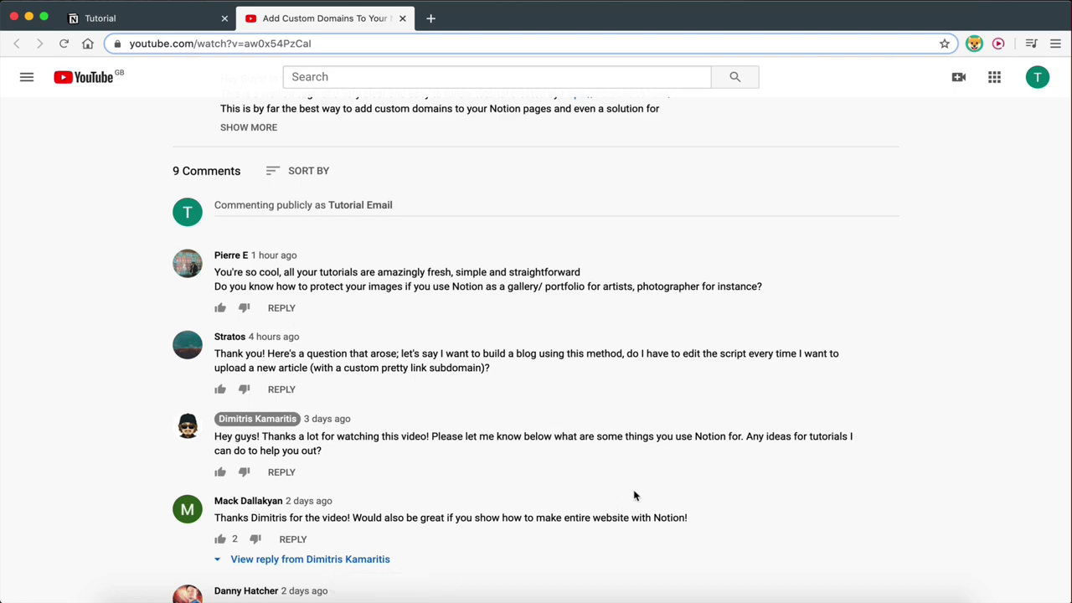
{"action": "scroll", "coordinate": [634, 494], "scroll_direction": "down", "scroll_amount": 3}
{"action": "scroll", "coordinate": [634, 495], "scroll_direction": "up", "scroll_amount": 1}
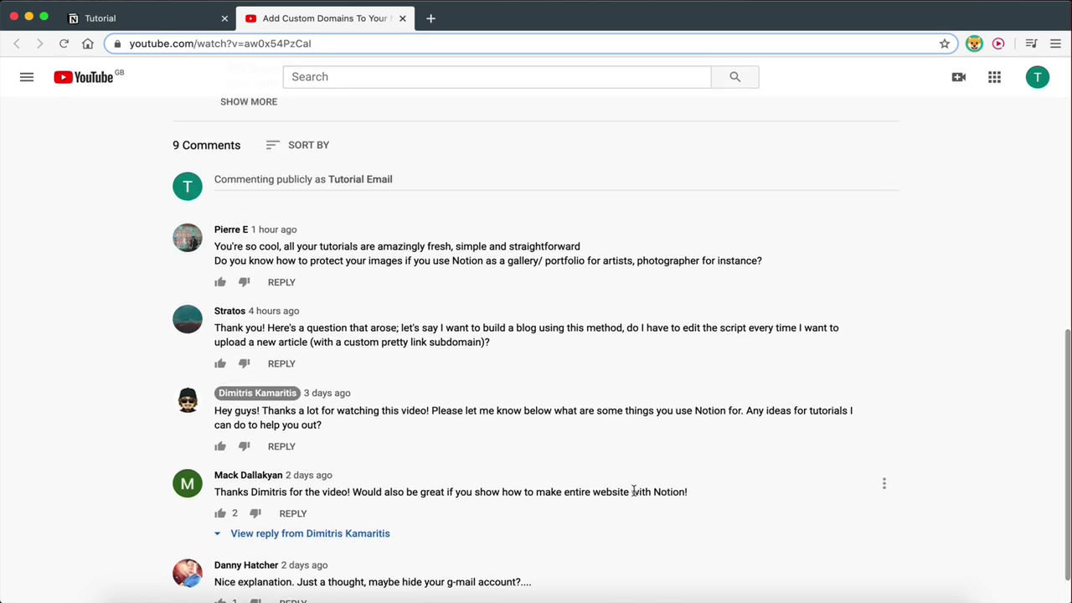
{"action": "scroll", "coordinate": [634, 495], "scroll_direction": "up", "scroll_amount": 10}
{"action": "scroll", "coordinate": [634, 495], "scroll_direction": "up", "scroll_amount": 1}
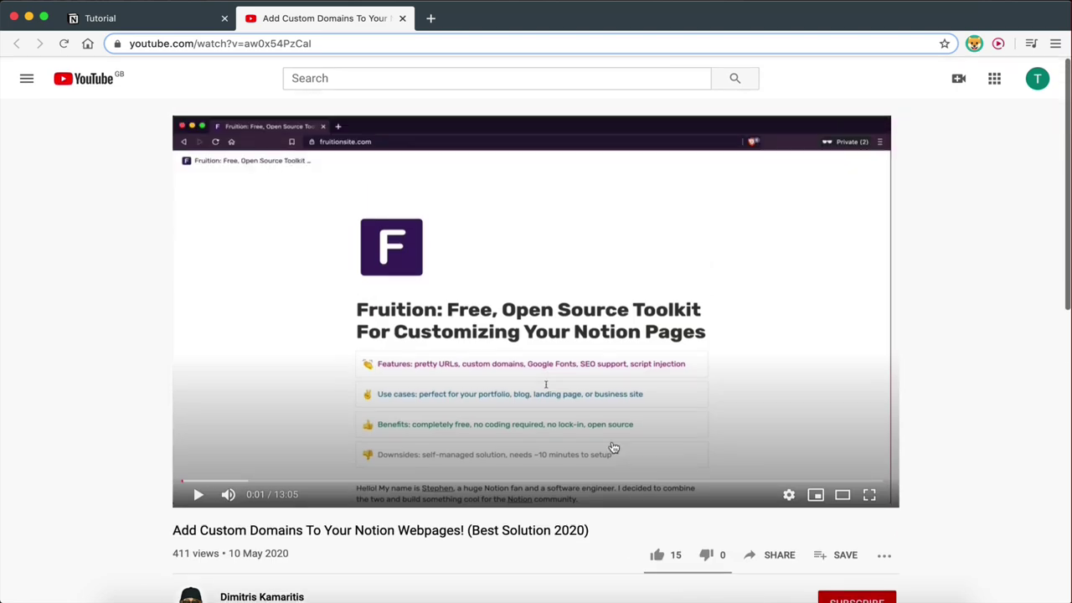
{"action": "left_click", "coordinate": [170, 26]}
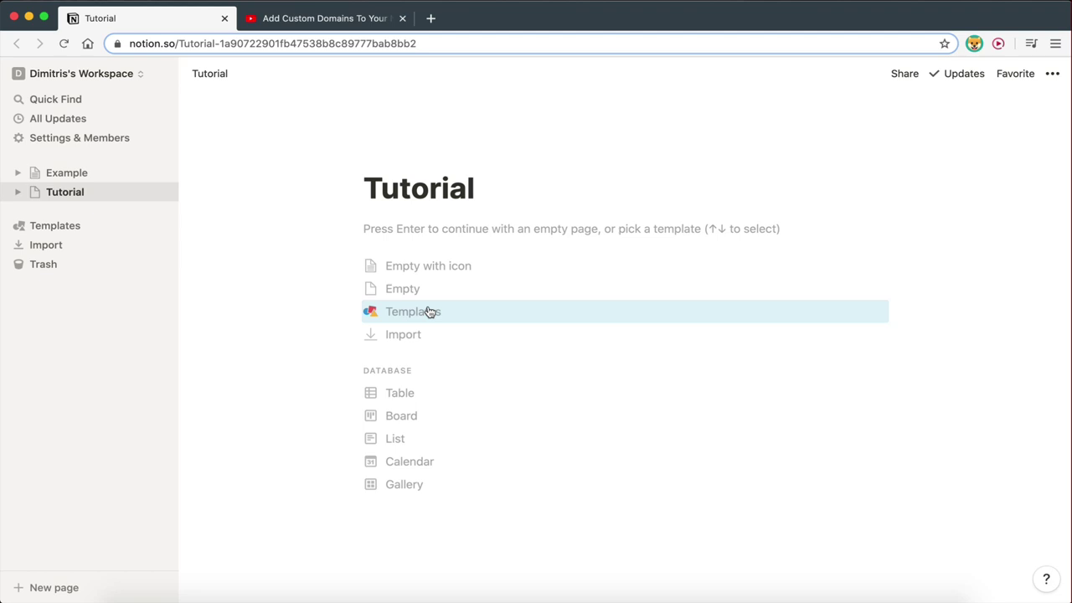
- Start the Notion Tutorial page as an Empty page
{"action": "left_click", "coordinate": [308, 23]}
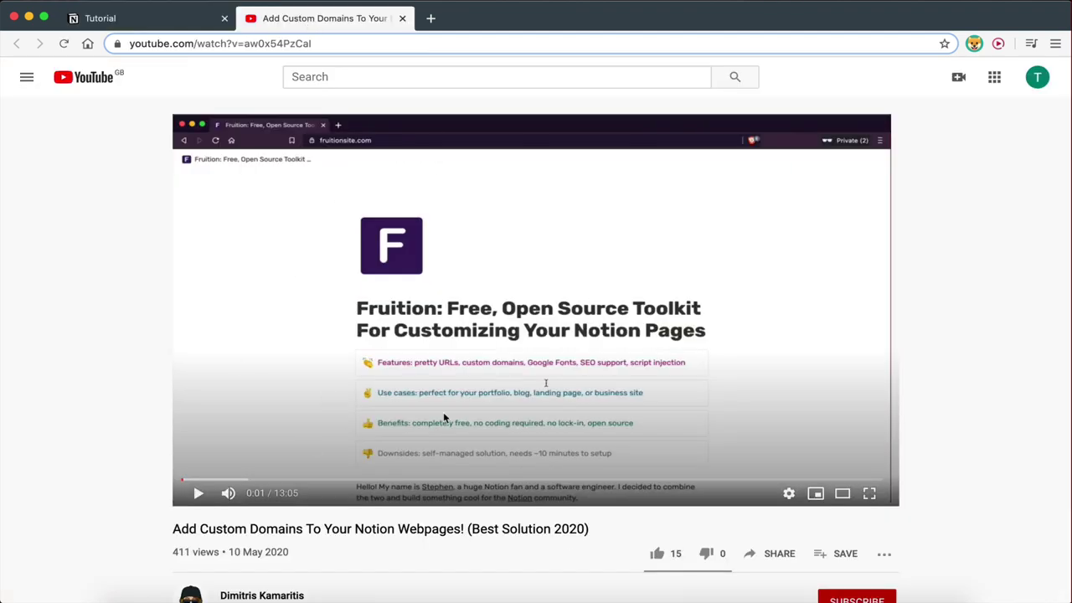
{"action": "left_click", "coordinate": [105, 18]}
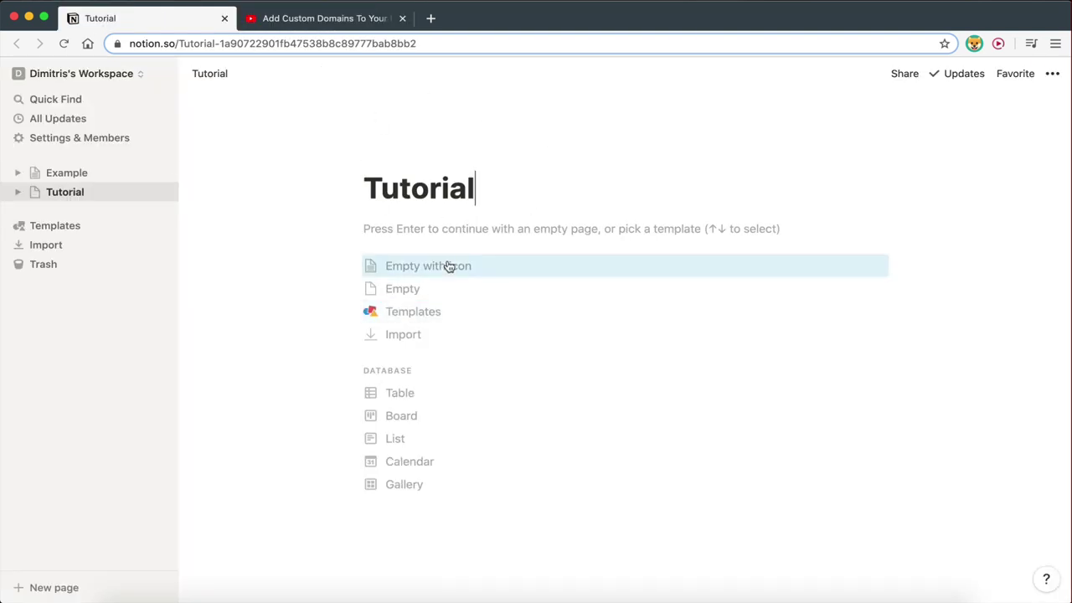
{"action": "left_click", "coordinate": [324, 19]}
{"action": "scroll", "coordinate": [373, 325], "scroll_direction": "down", "scroll_amount": 5}
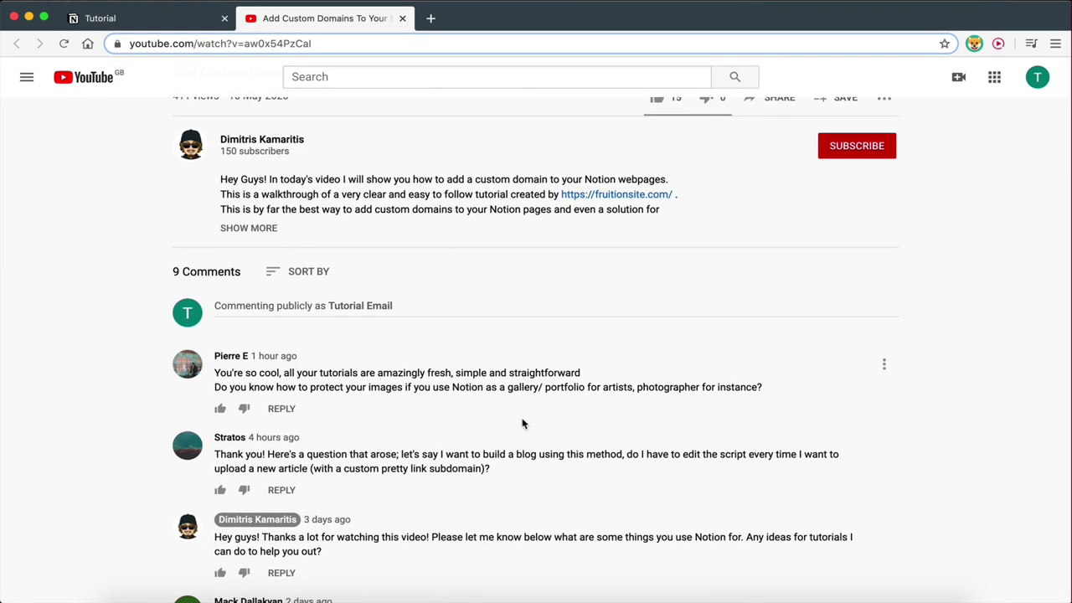
{"action": "scroll", "coordinate": [335, 251], "scroll_direction": "up", "scroll_amount": 3}
{"action": "left_click", "coordinate": [120, 24]}
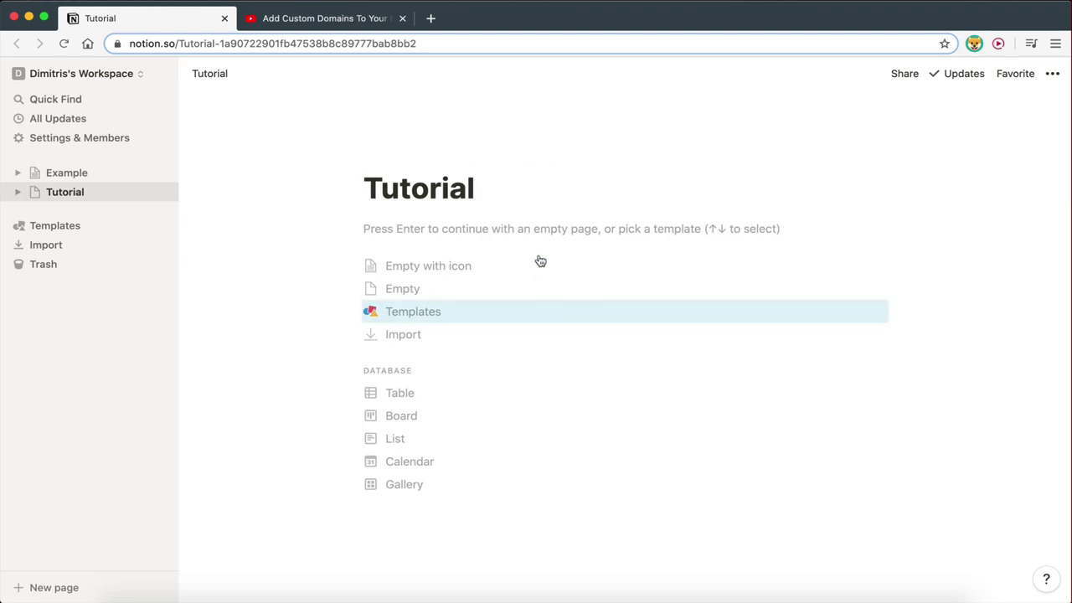
{"action": "left_click", "coordinate": [527, 229]}
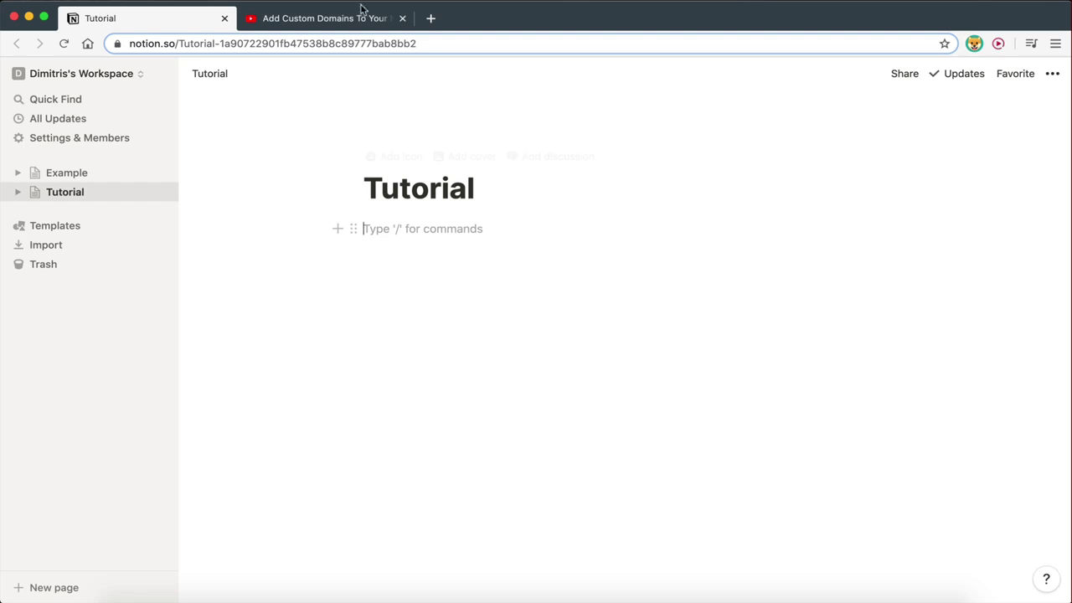
- Go back to the custom-domains video on YouTube and look it over
{"action": "left_click", "coordinate": [289, 18]}
{"action": "scroll", "coordinate": [633, 469], "scroll_direction": "up", "scroll_amount": 5}
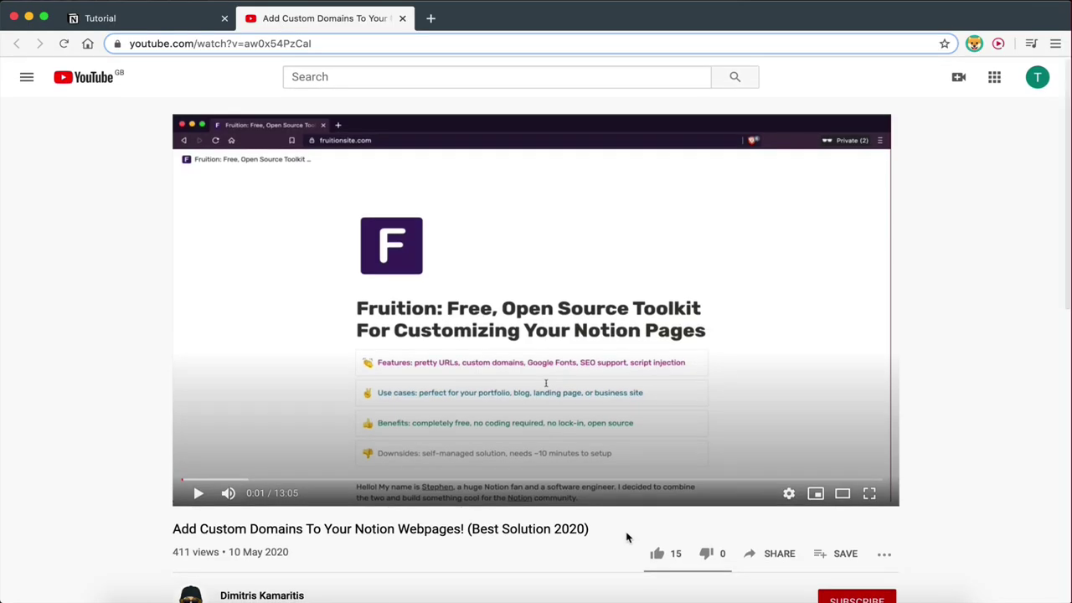
{"action": "scroll", "coordinate": [586, 469], "scroll_direction": "down", "scroll_amount": 1}
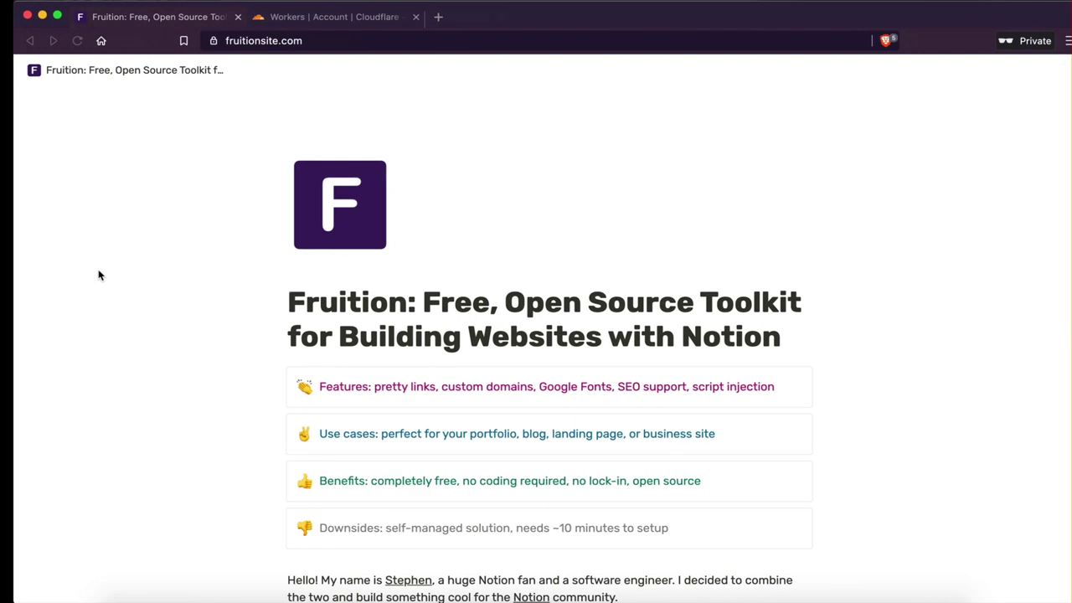
- View the Cloudflare Workers Fruition script, then return to the Notion Tutorial page
{"action": "left_click", "coordinate": [296, 19]}
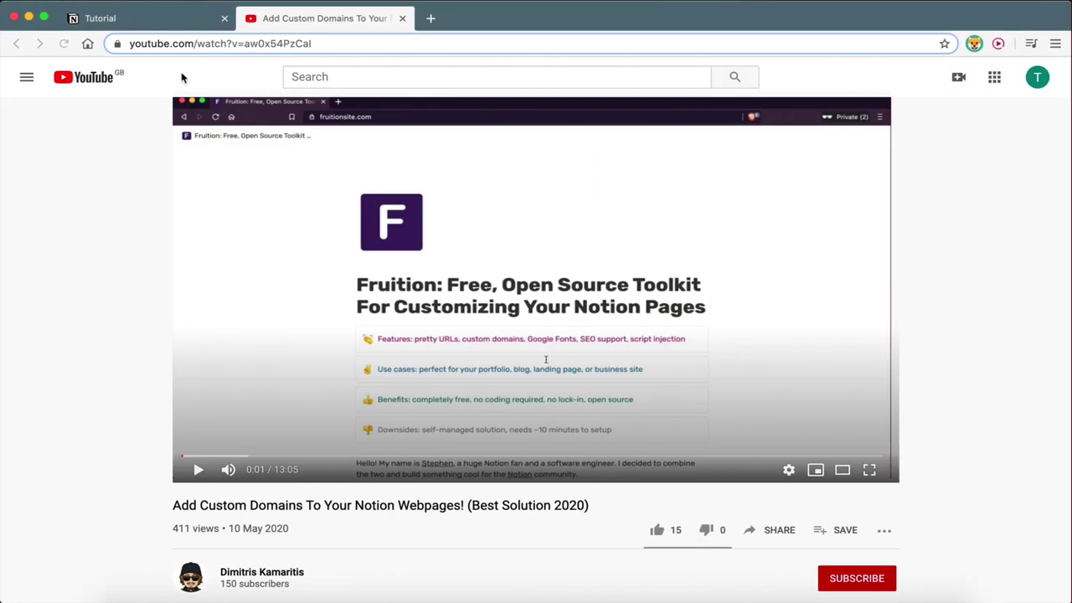
{"action": "left_click", "coordinate": [144, 18]}
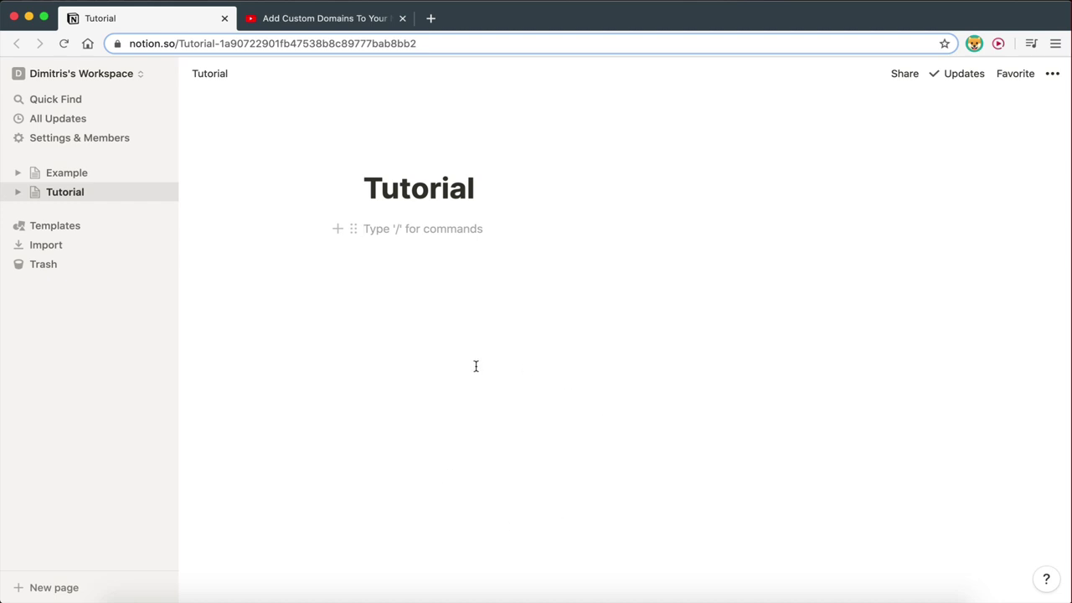
- Create a full page titled 'Welcome To Pizza Addict!' and collapse the sidebar
{"action": "left_click", "coordinate": [60, 587]}
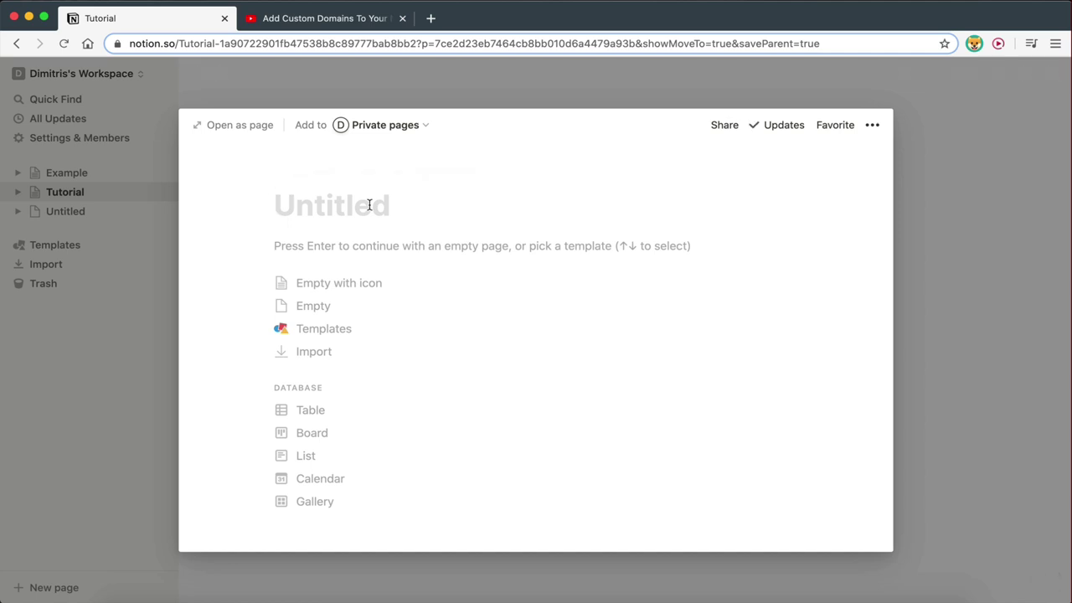
{"action": "left_click", "coordinate": [235, 128]}
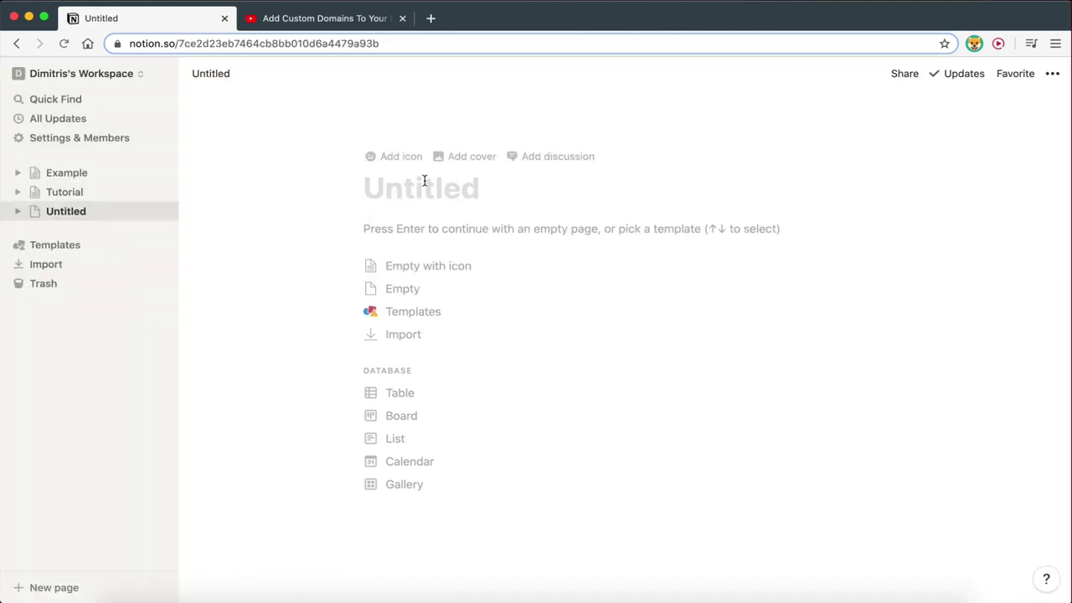
{"action": "type", "text": "Home"}
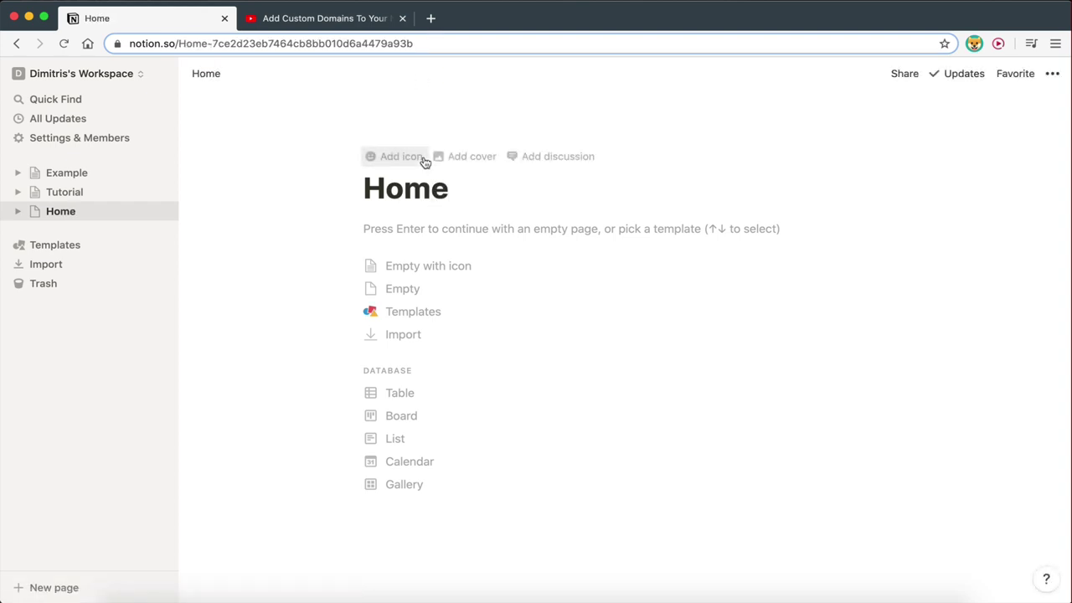
{"action": "left_click_drag", "start_coordinate": [453, 196], "coordinate": [476, 195]}
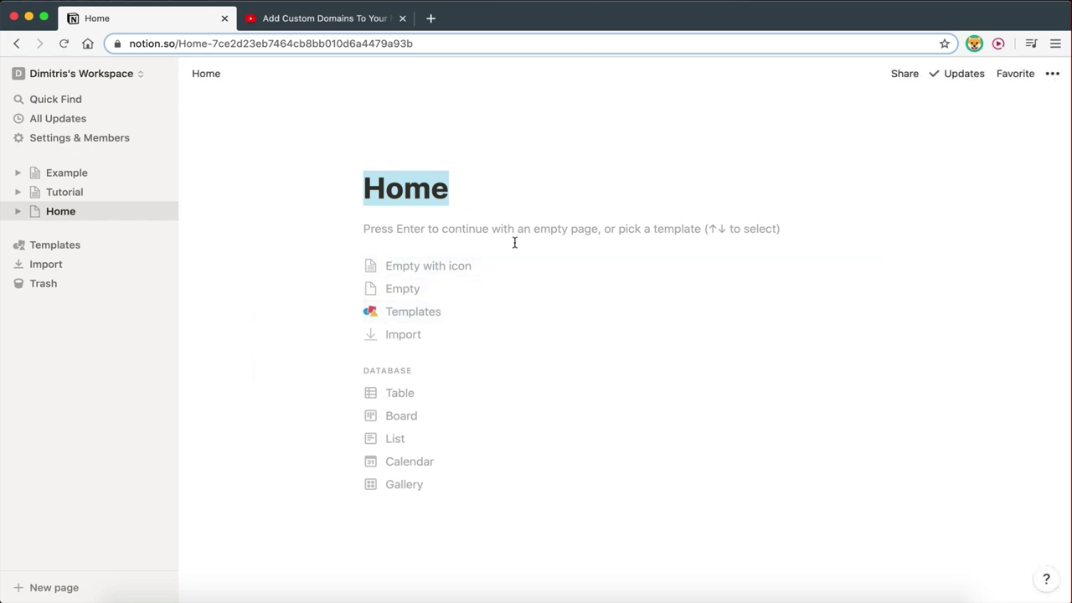
{"action": "left_click_drag", "start_coordinate": [464, 204], "coordinate": [372, 199]}
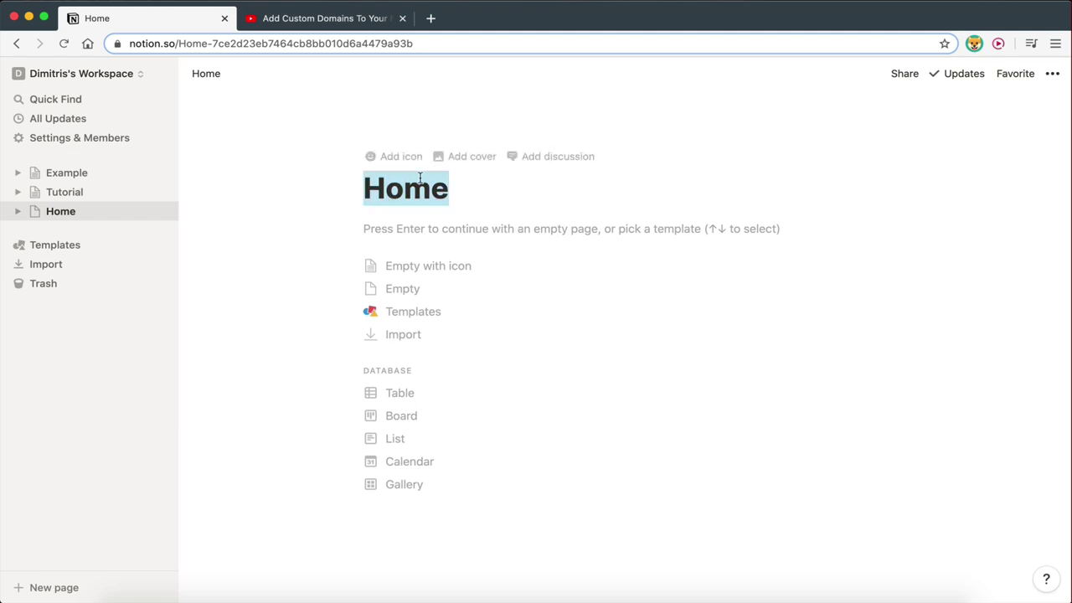
{"action": "type", "text": "We"}
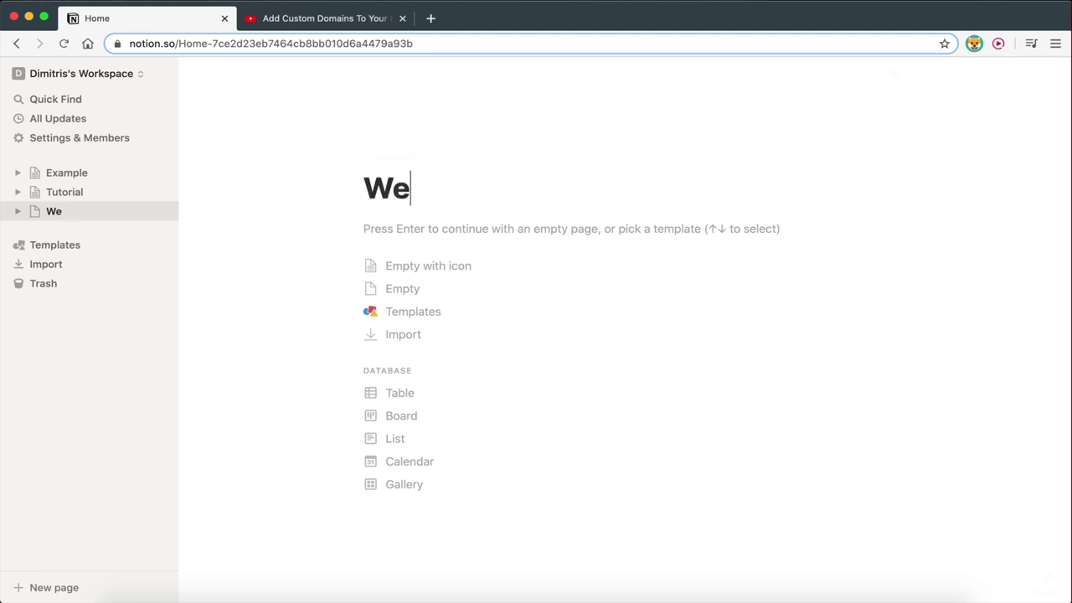
{"action": "type", "text": "lcome to"}
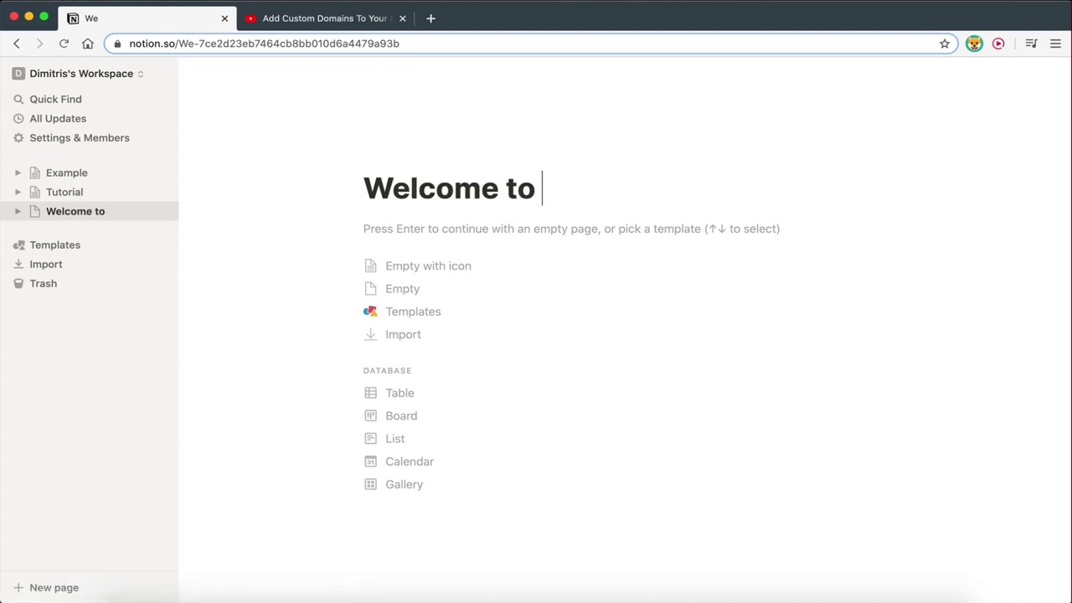
{"action": "key", "text": "BackSpace"}
{"action": "key", "text": "BackSpace"}
{"action": "key", "text": "BackSpace"}
{"action": "type", "text": "To"}
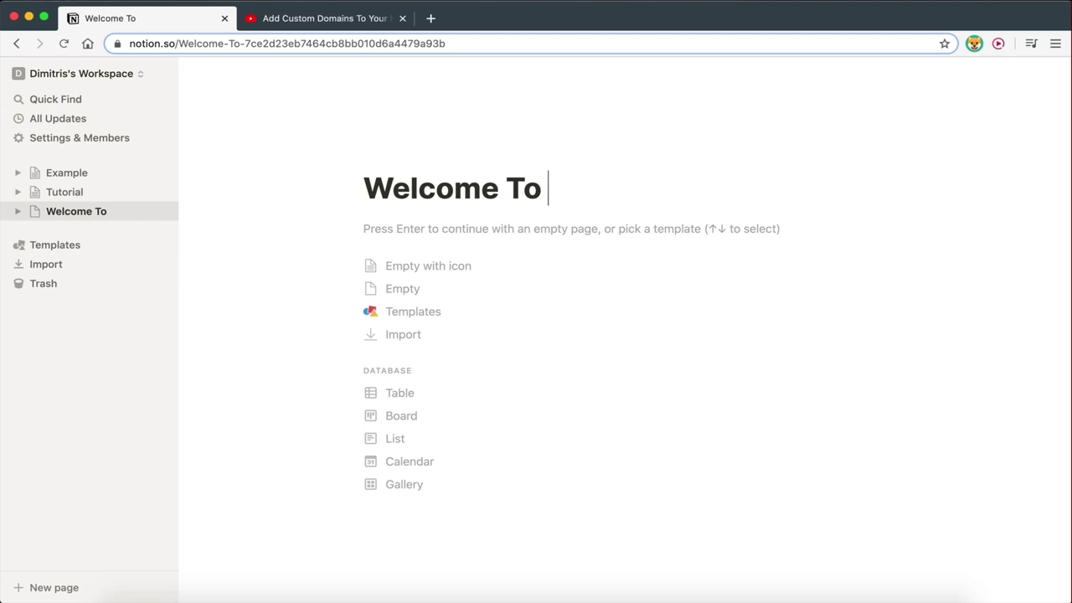
{"action": "type", "text": " Pizza A"}
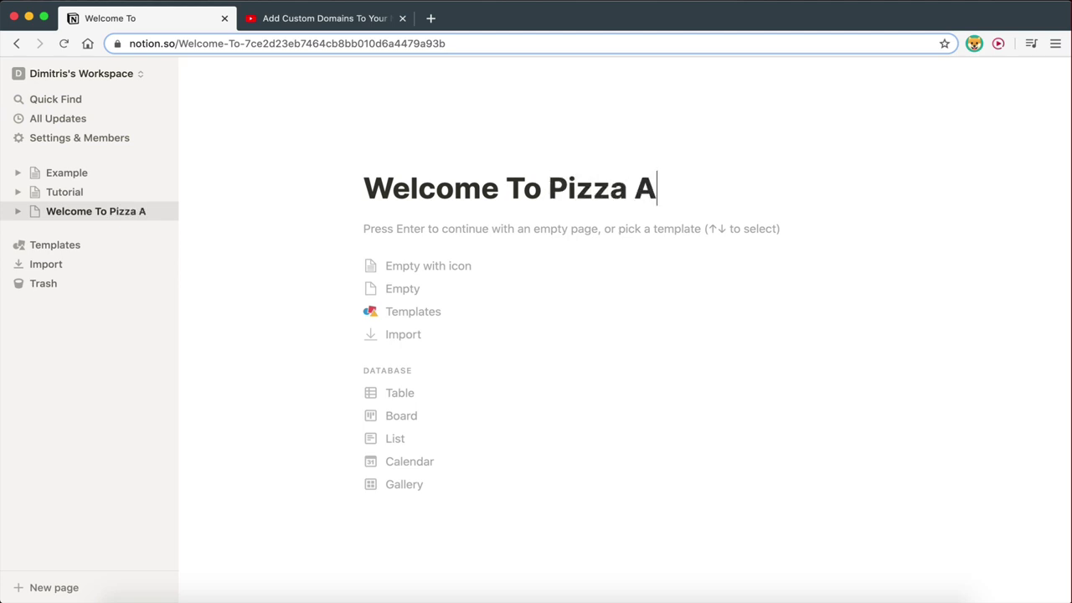
{"action": "type", "text": "ddict!"}
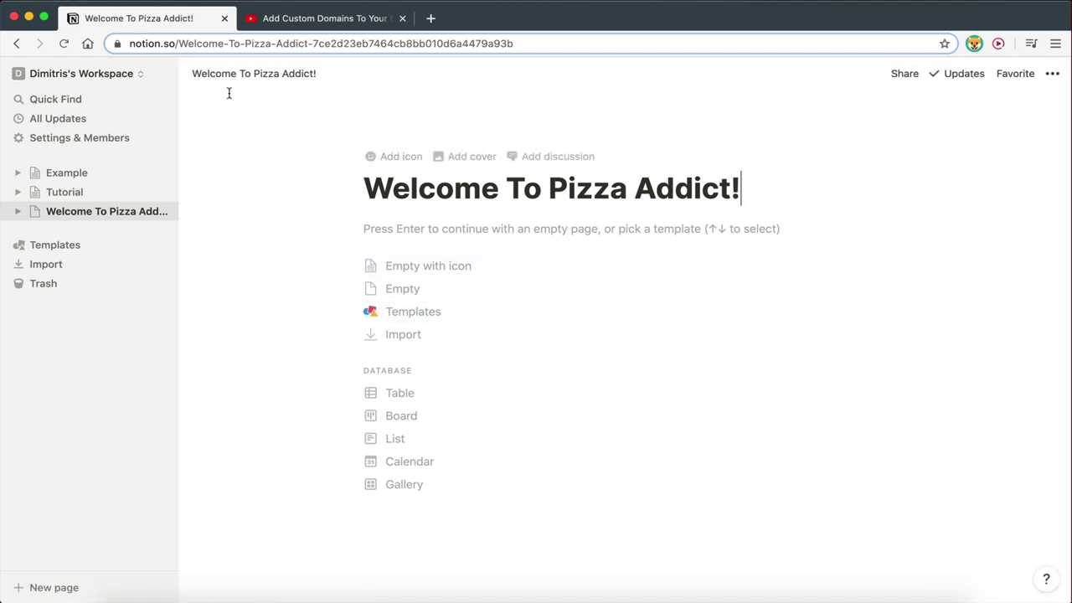
{"action": "left_click", "coordinate": [162, 78]}
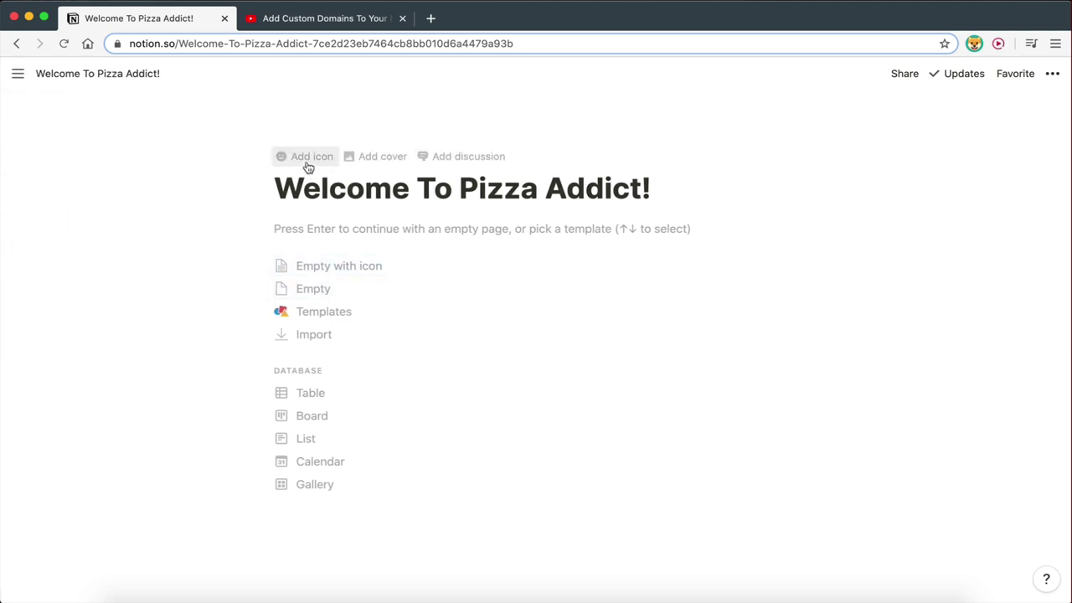
- Set the welcome page icon to the pizza slice emoji
{"action": "left_click", "coordinate": [306, 156]}
{"action": "left_click", "coordinate": [307, 189]}
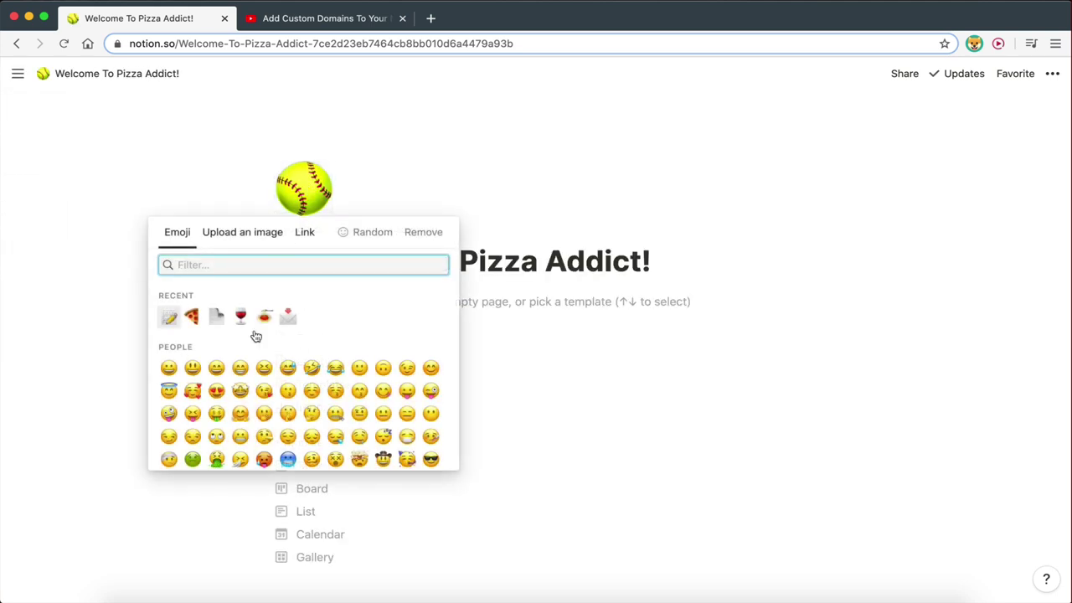
{"action": "left_click", "coordinate": [191, 317]}
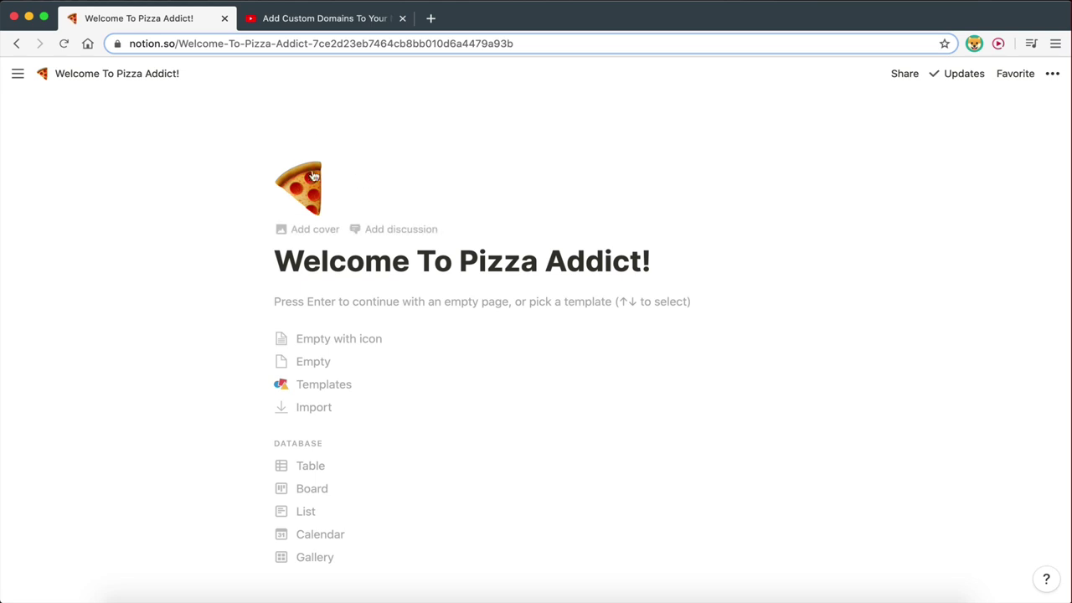
- Add an Unsplash restaurant interior photo, found by searching 'restaurant', as the page cover
{"action": "left_click", "coordinate": [323, 230]}
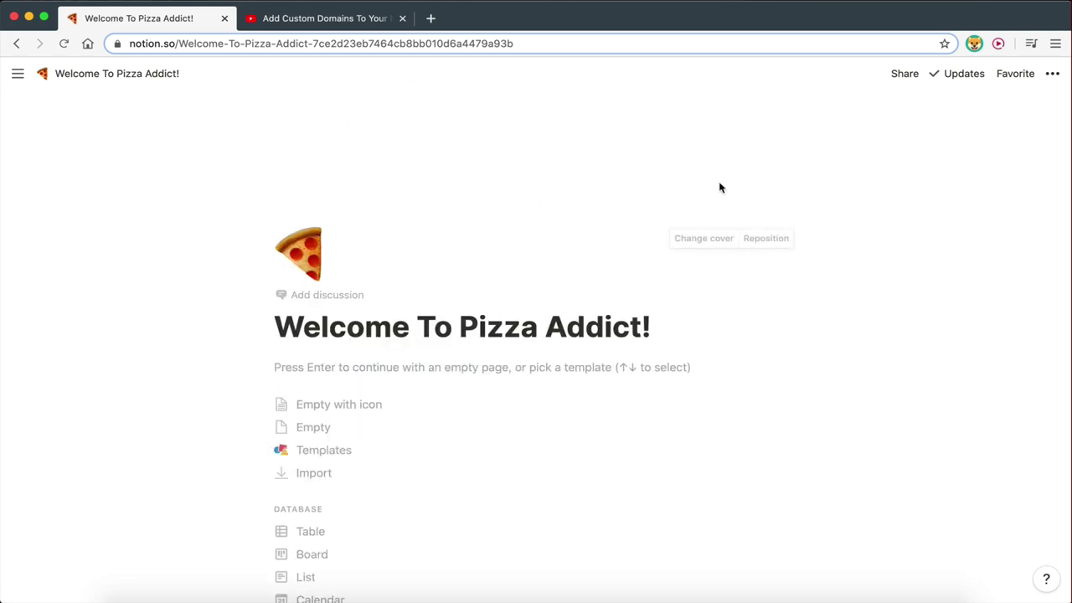
{"action": "left_click", "coordinate": [702, 238]}
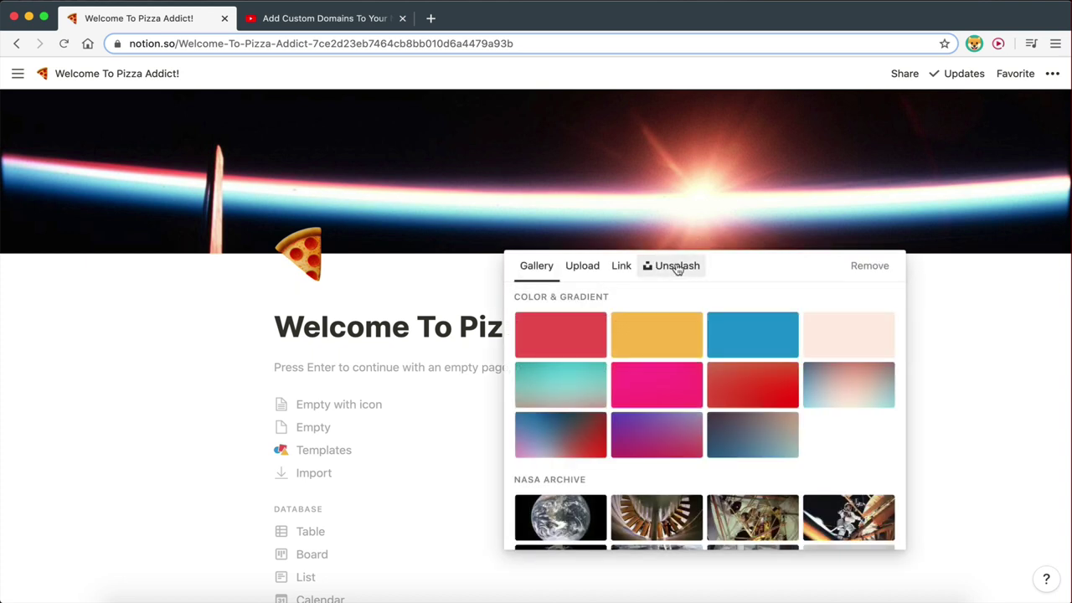
{"action": "left_click", "coordinate": [675, 270]}
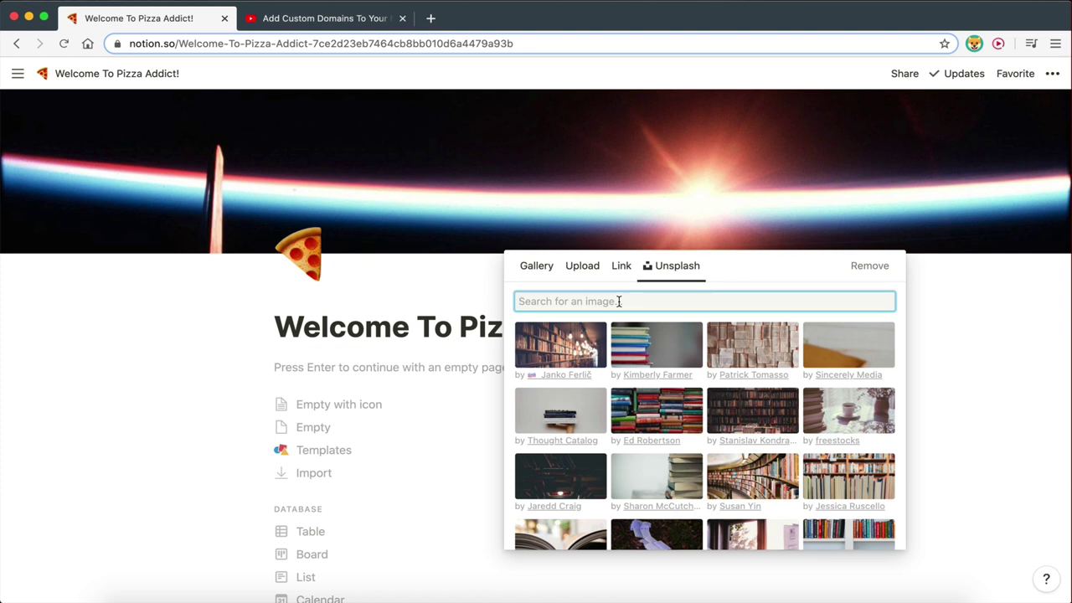
{"action": "type", "text": "pizza"}
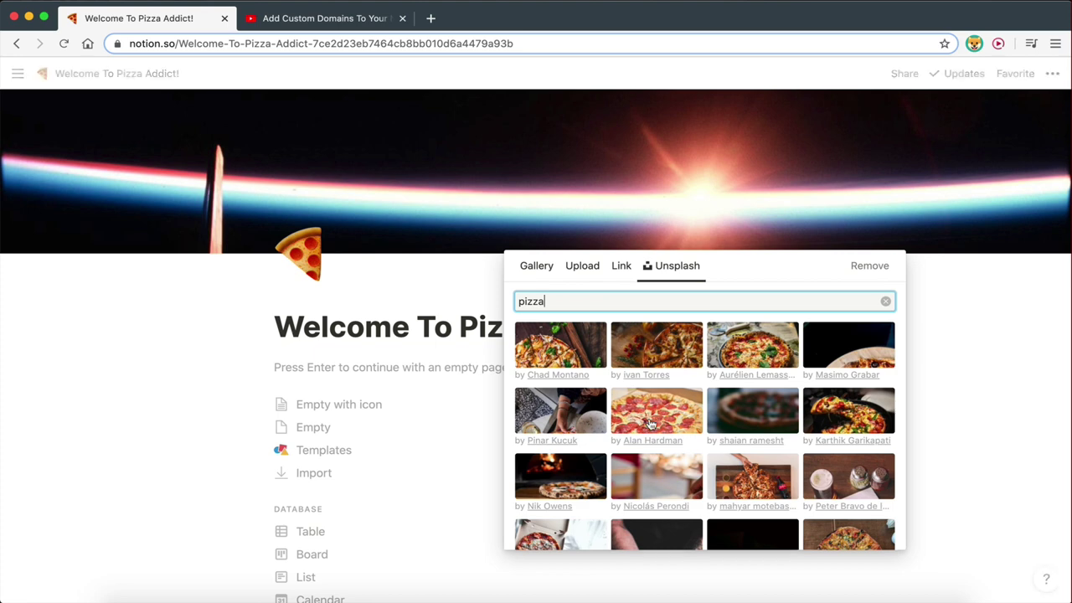
{"action": "scroll", "coordinate": [651, 425], "scroll_direction": "down", "scroll_amount": 5}
{"action": "scroll", "coordinate": [651, 425], "scroll_direction": "up", "scroll_amount": 5}
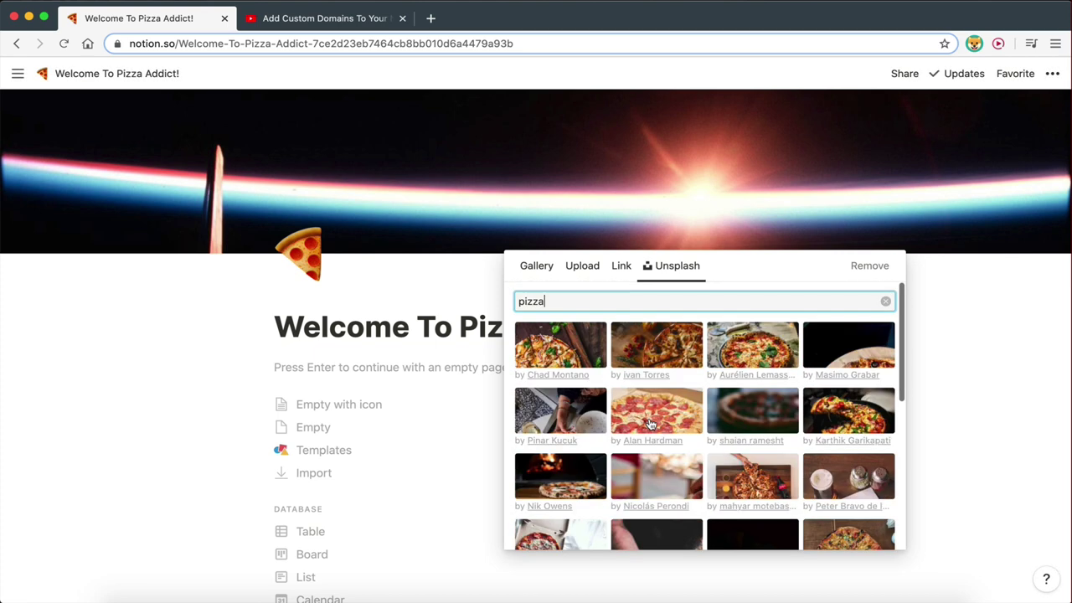
{"action": "key", "text": "BackSpace"}
{"action": "key", "text": "BackSpace"}
{"action": "key", "text": "BackSpace"}
{"action": "key", "text": "BackSpace"}
{"action": "key", "text": "BackSpace"}
{"action": "type", "text": "restaurant"}
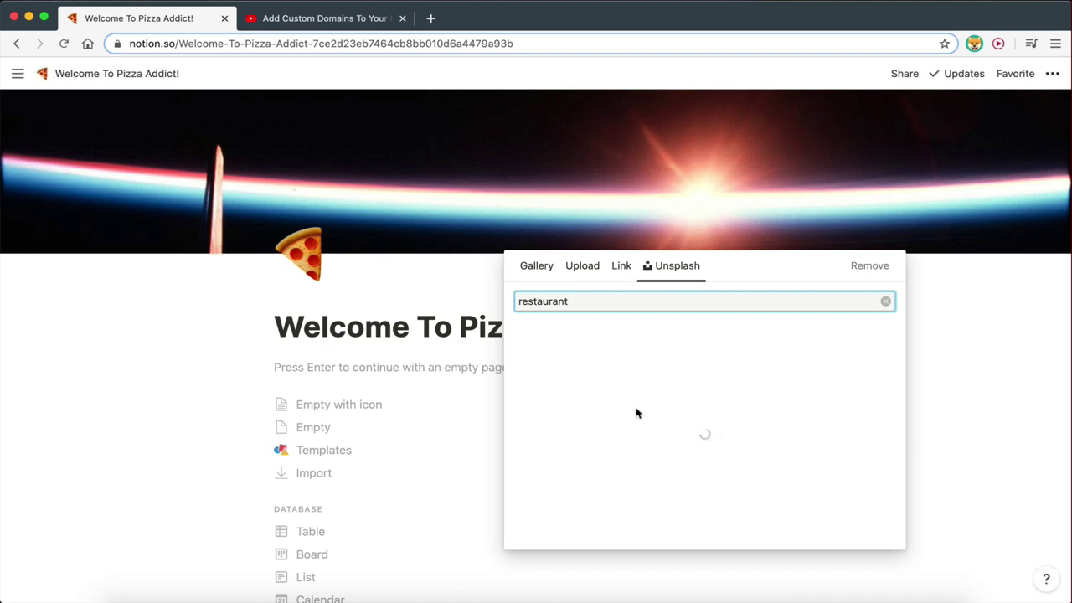
{"action": "scroll", "coordinate": [721, 440], "scroll_direction": "down", "scroll_amount": 1}
{"action": "scroll", "coordinate": [721, 440], "scroll_direction": "up", "scroll_amount": 1}
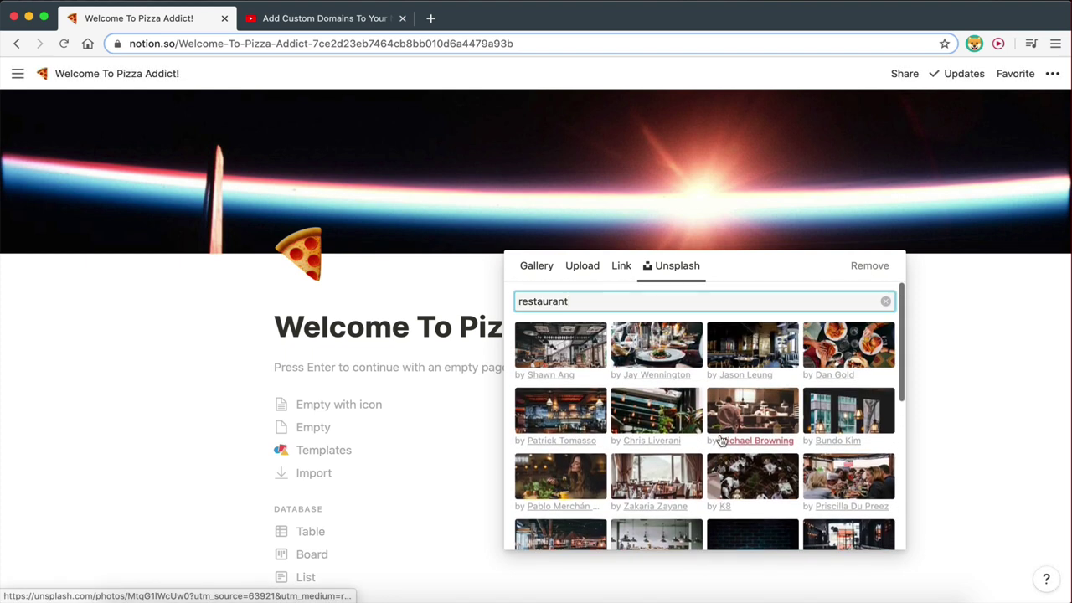
{"action": "left_click", "coordinate": [553, 353]}
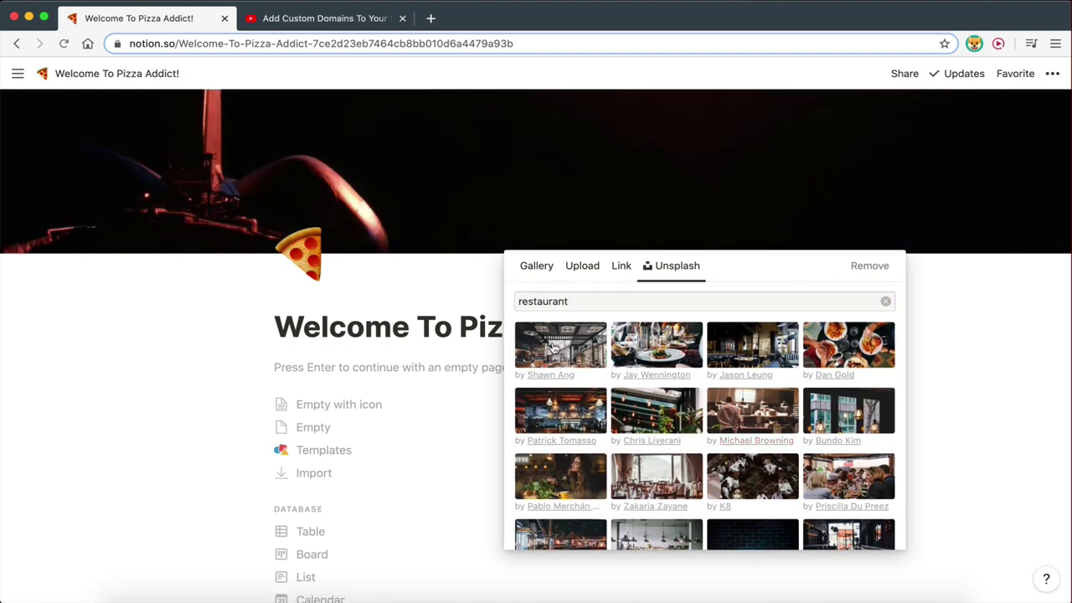
{"action": "left_click", "coordinate": [156, 402]}
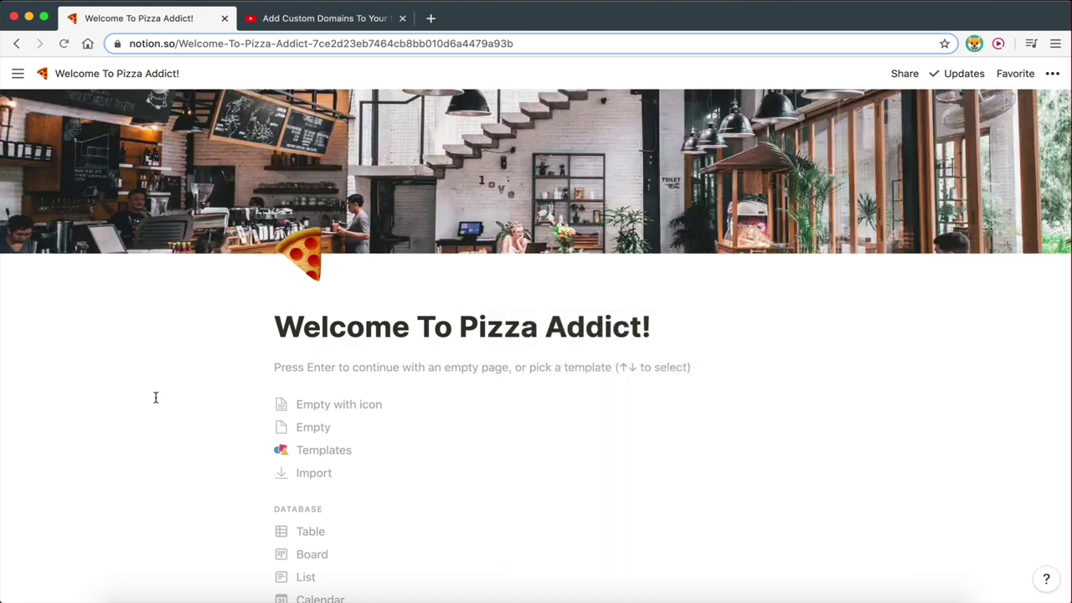
- Reposition the cover to show the photo's lower part and save the position
{"action": "mouse_move", "coordinate": [750, 238]}
{"action": "scroll", "coordinate": [737, 238], "scroll_direction": "down", "scroll_amount": 1}
{"action": "scroll", "coordinate": [742, 239], "scroll_direction": "up", "scroll_amount": 1}
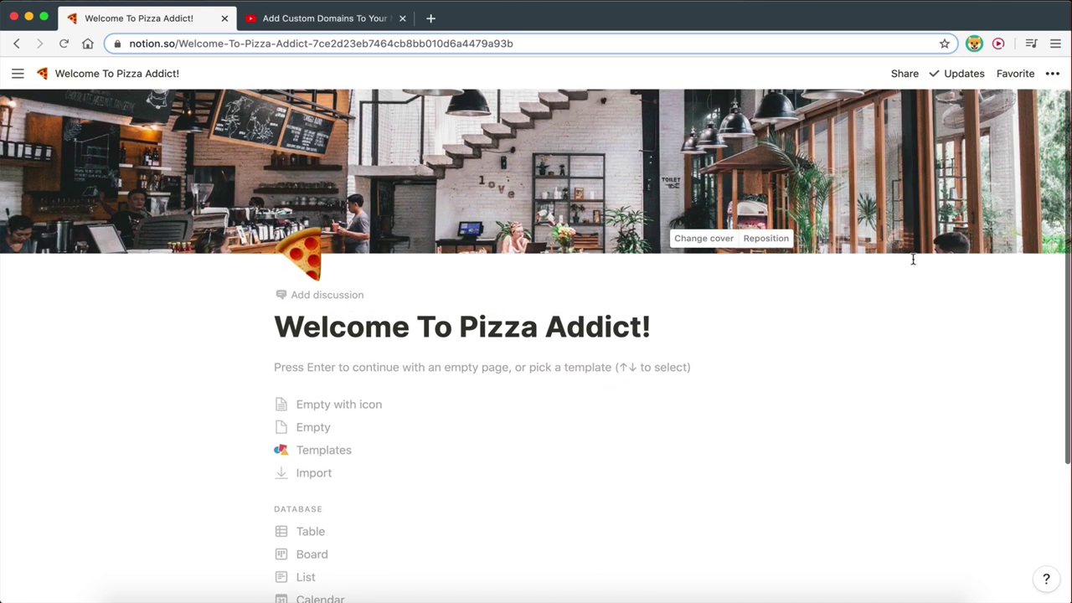
{"action": "left_click", "coordinate": [749, 239]}
{"action": "left_click_drag", "start_coordinate": [637, 167], "coordinate": [633, 62]}
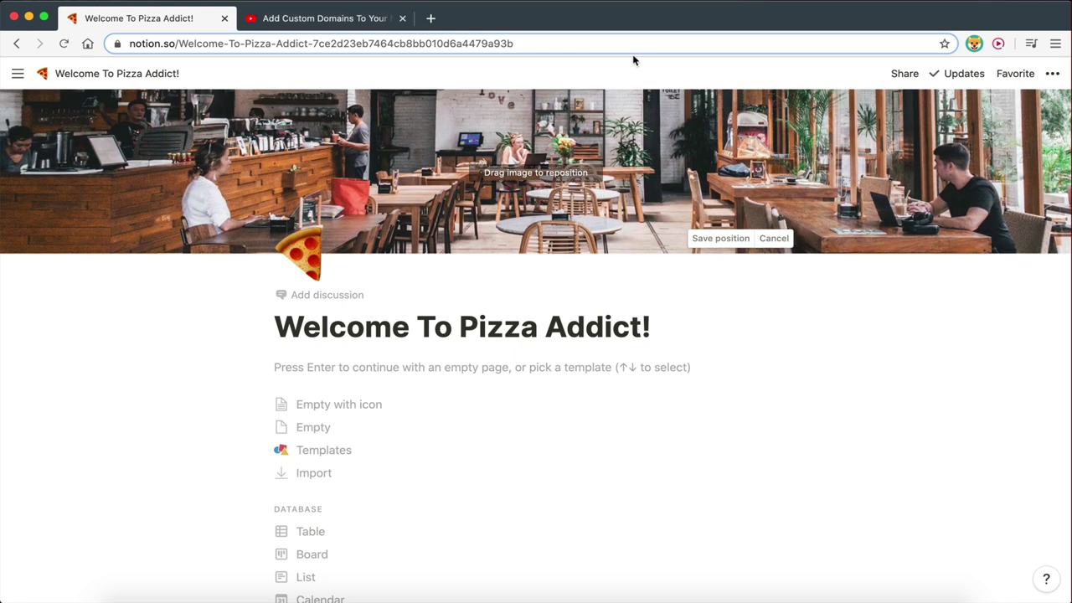
{"action": "left_click", "coordinate": [727, 239]}
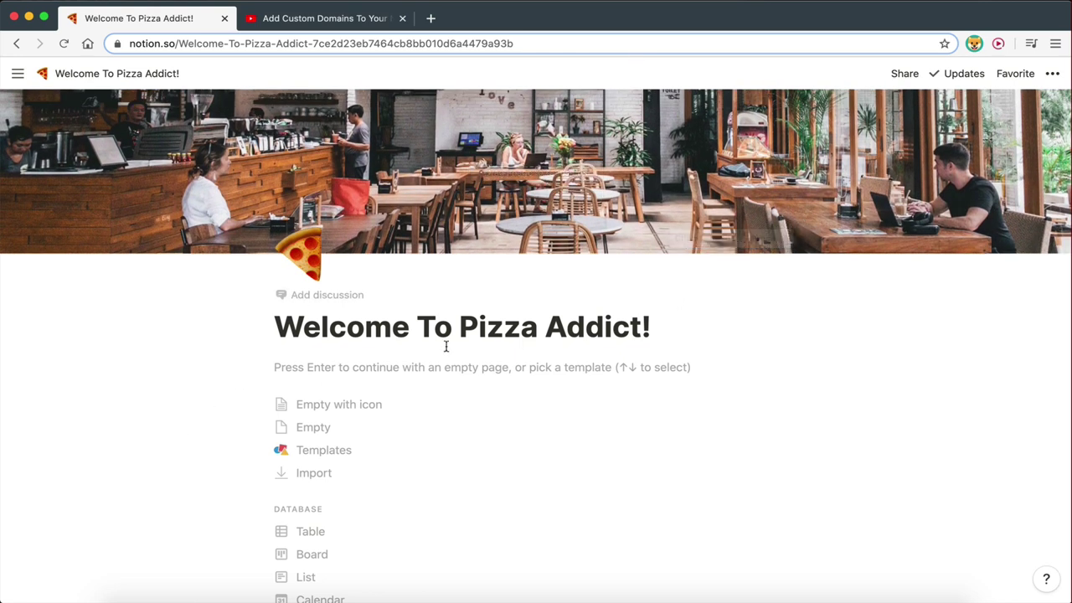
{"action": "scroll", "coordinate": [541, 410], "scroll_direction": "down", "scroll_amount": 1}
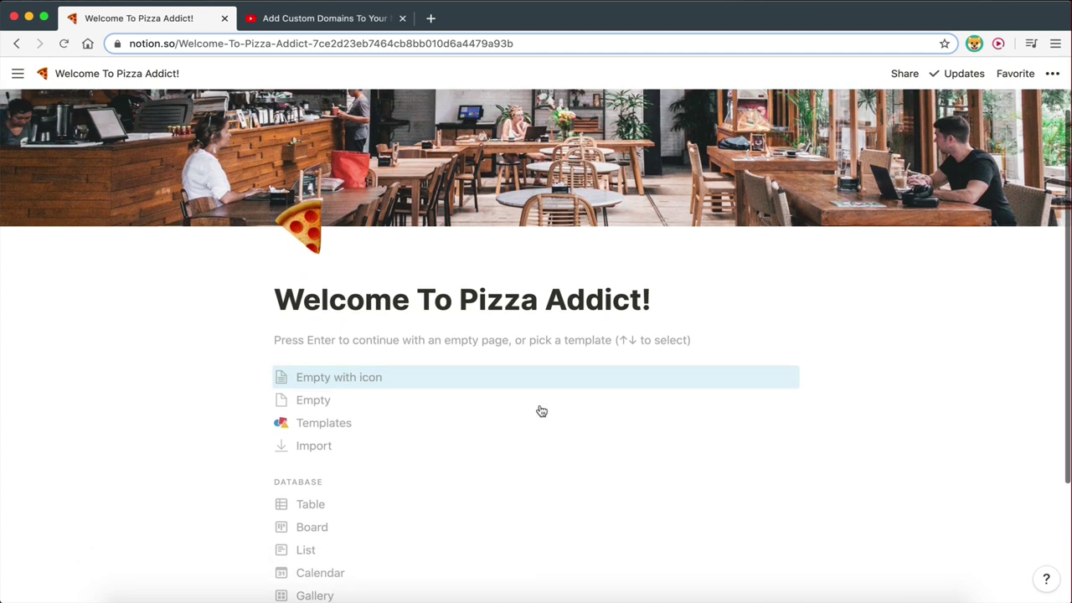
- Add two /divider lines under the title with an empty text block between them
{"action": "scroll", "coordinate": [541, 410], "scroll_direction": "up", "scroll_amount": 1}
{"action": "key", "text": "Return"}
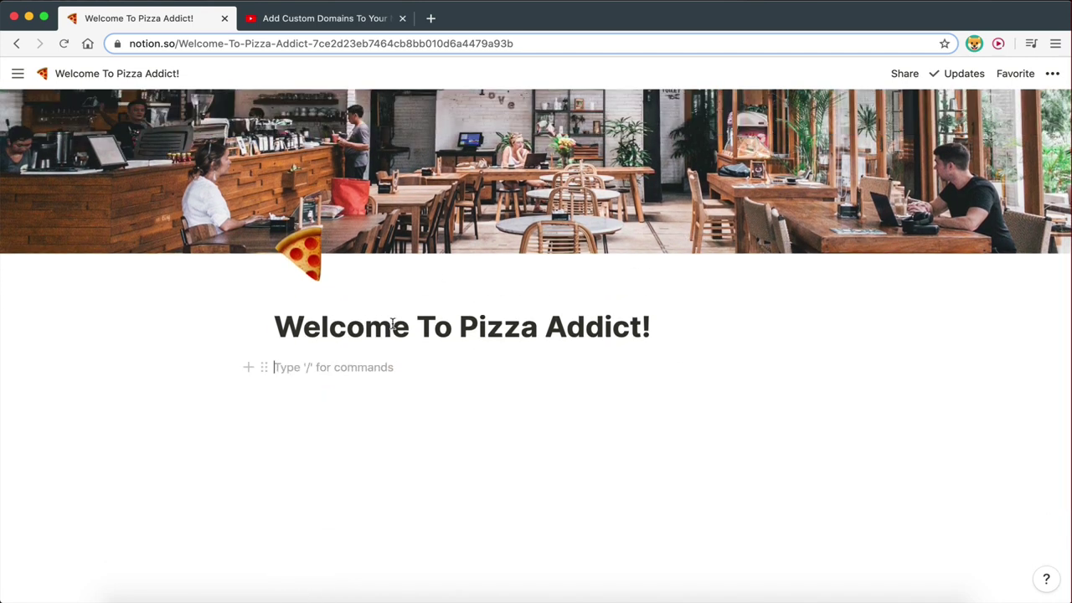
{"action": "type", "text": "/"}
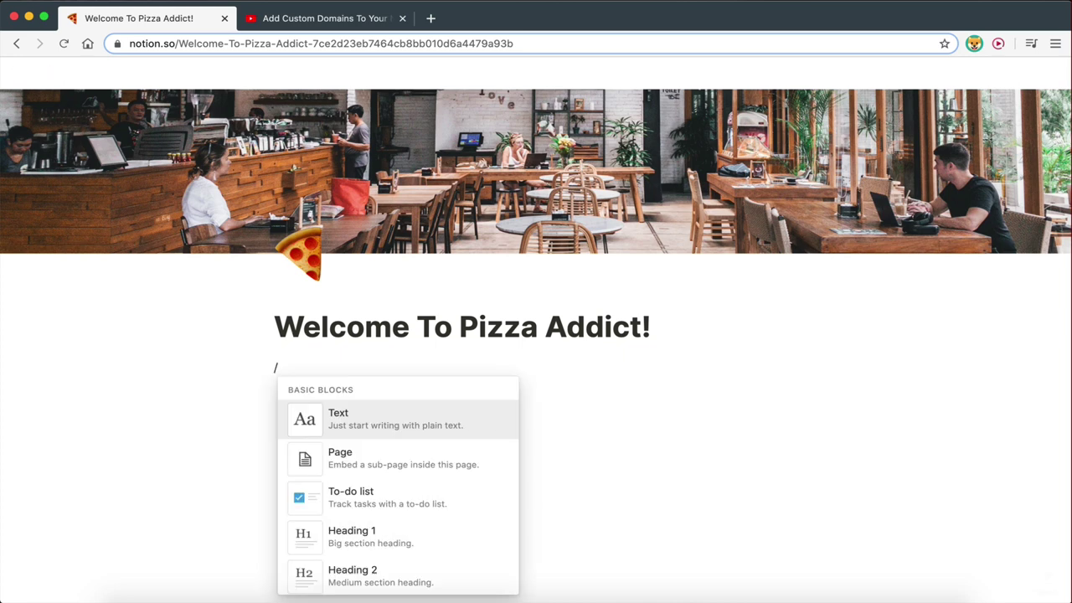
{"action": "type", "text": "di"}
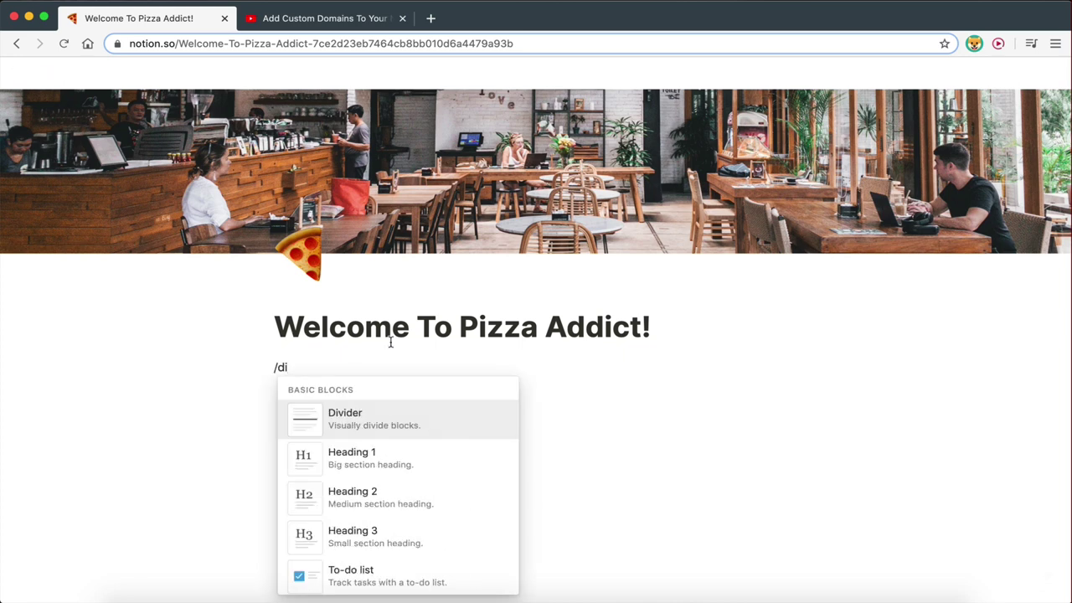
{"action": "left_click", "coordinate": [380, 416]}
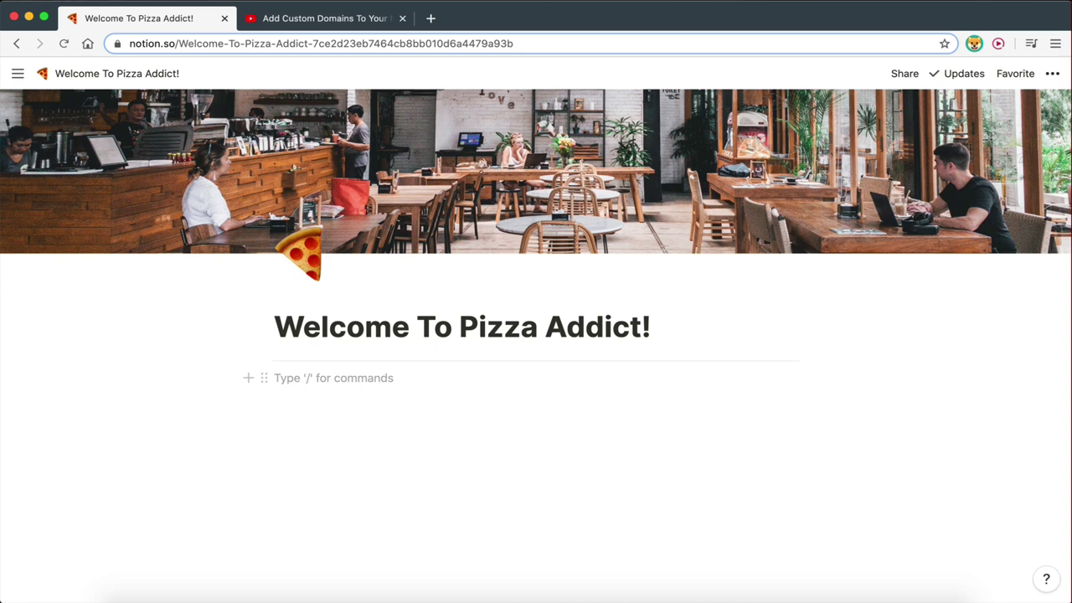
{"action": "type", "text": "/divi"}
{"action": "key", "text": "Return"}
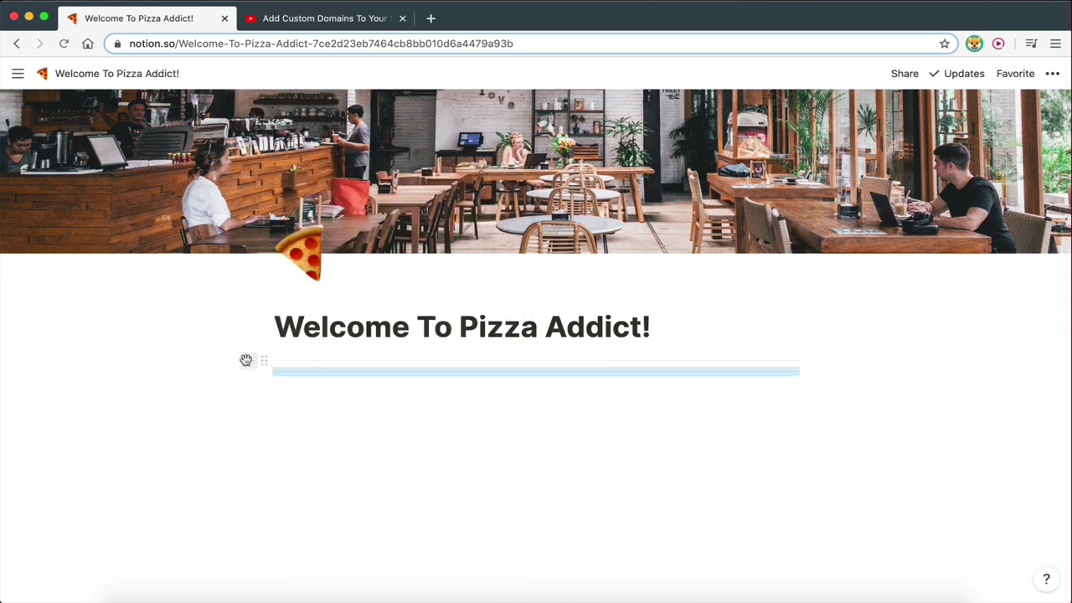
{"action": "left_click", "coordinate": [246, 359]}
{"action": "left_click", "coordinate": [305, 385]}
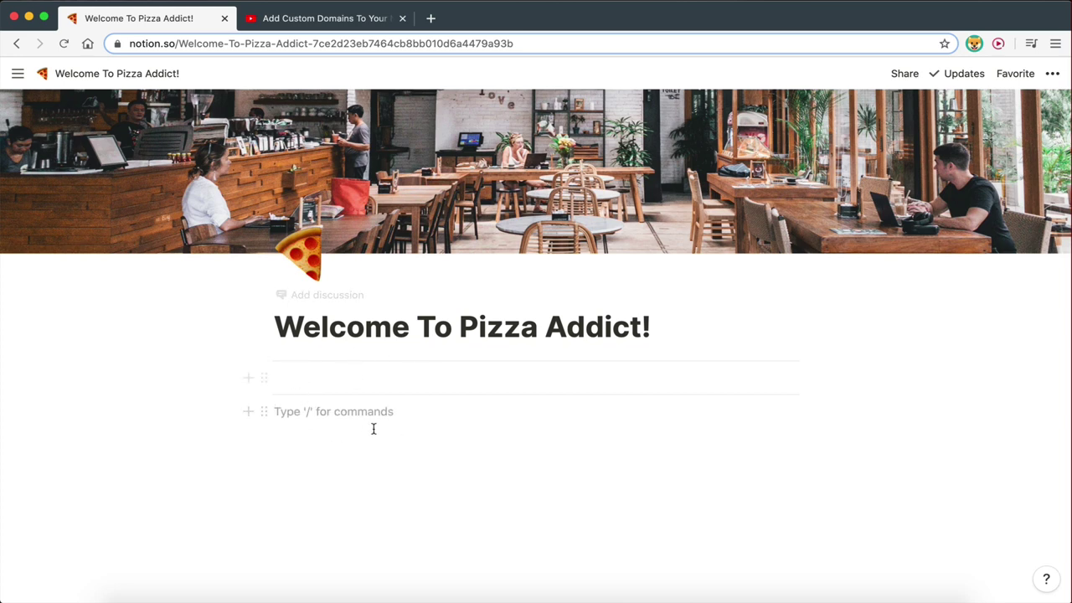
{"action": "left_click", "coordinate": [292, 380]}
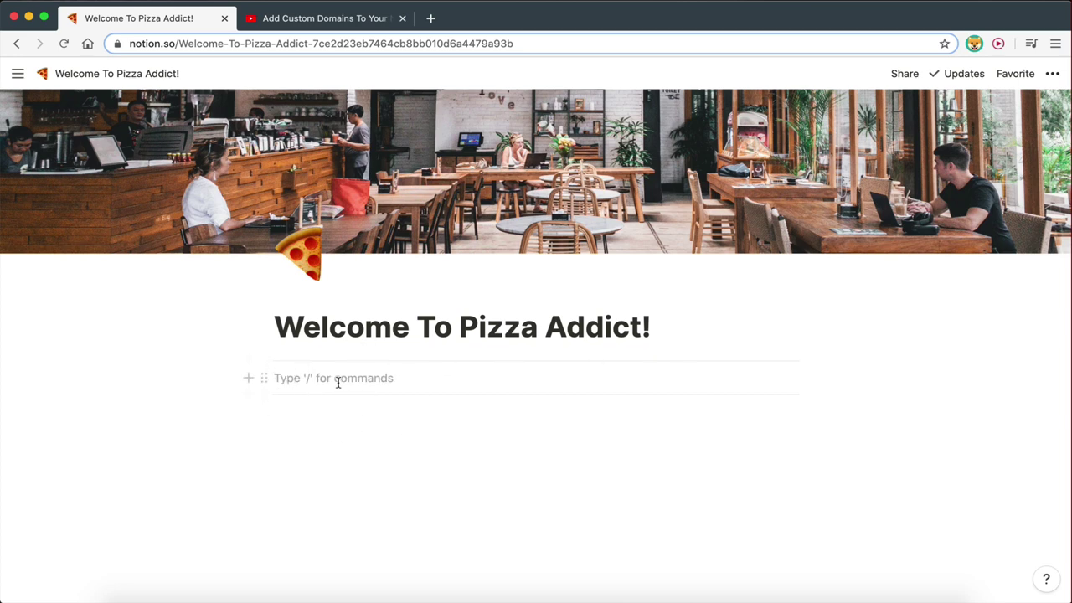
- Add a sub-page titled 'About Us' inside the welcome page and start giving it an icon
{"action": "type", "text": "/"}
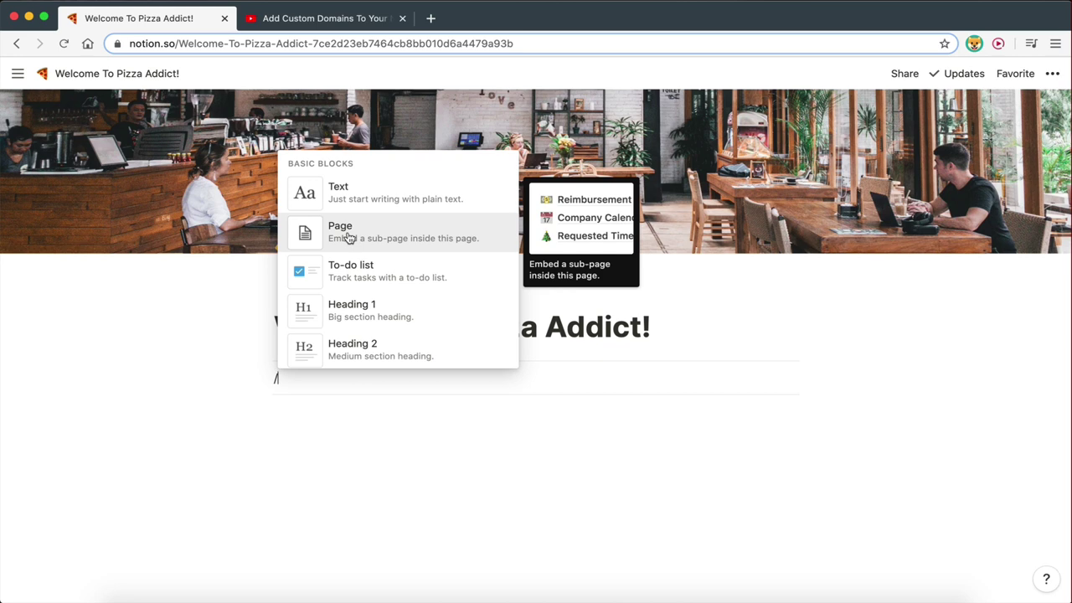
{"action": "left_click", "coordinate": [349, 238]}
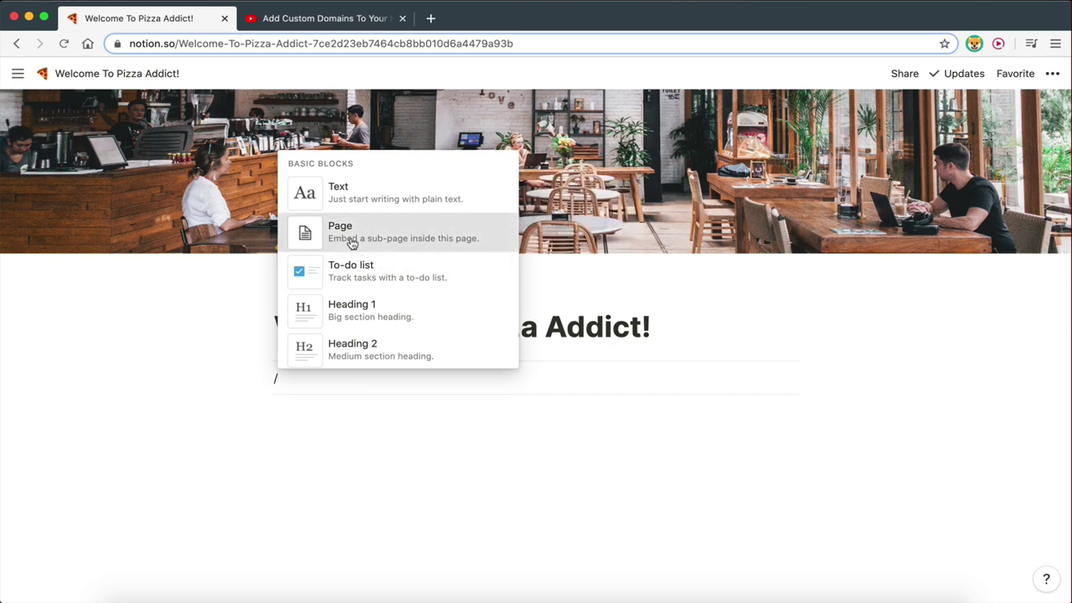
{"action": "type", "text": "ABOU"}
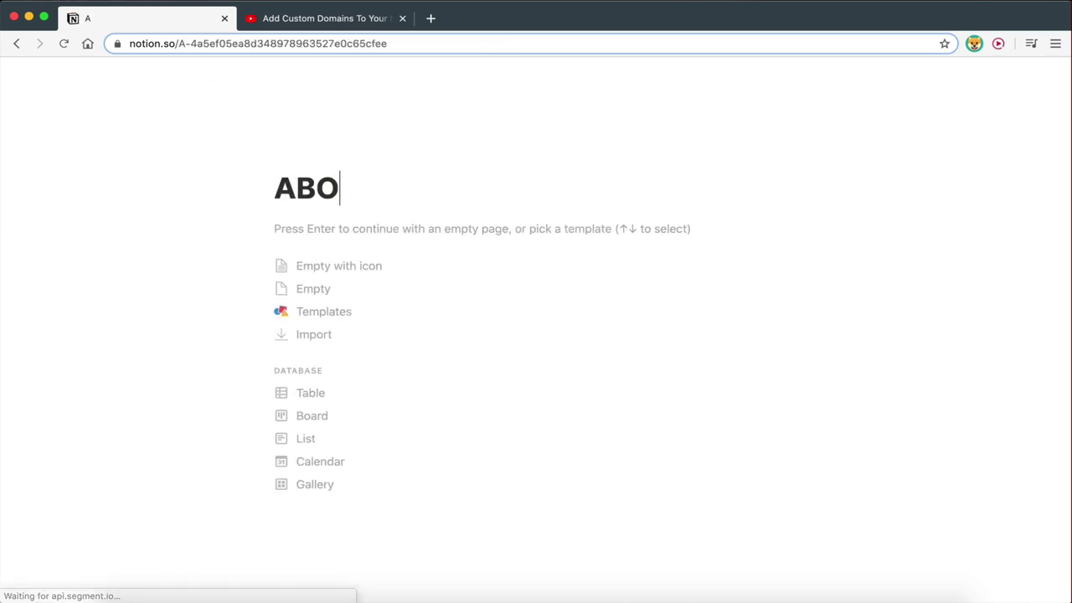
{"action": "key", "text": "BackSpace"}
{"action": "key", "text": "BackSpace"}
{"action": "key", "text": "BackSpace"}
{"action": "key", "text": "BackSpace"}
{"action": "type", "text": "a"}
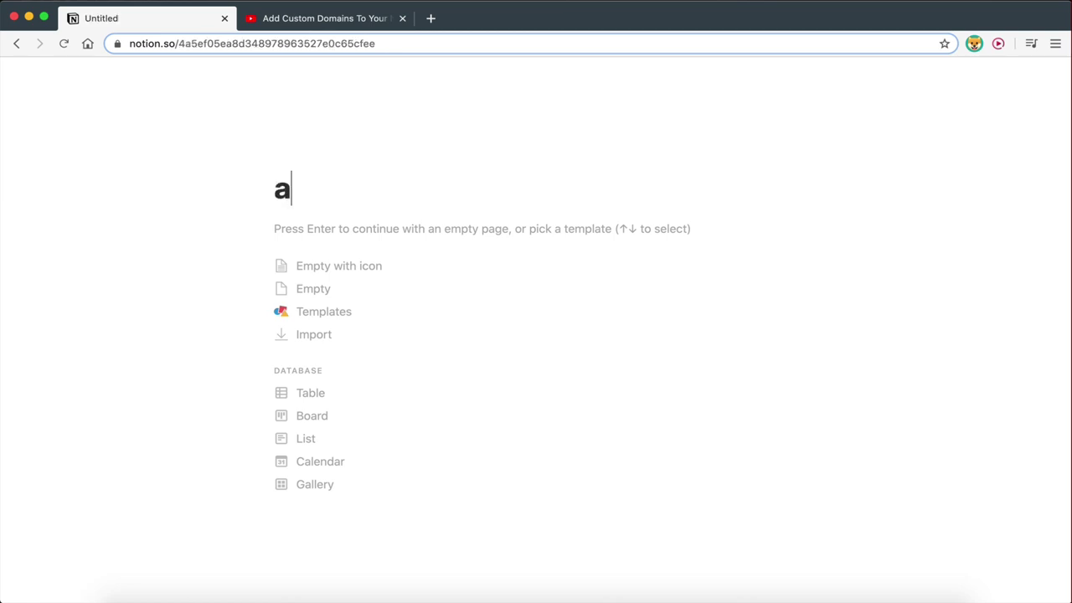
{"action": "key", "text": "BackSpace"}
{"action": "type", "text": "About"}
{"action": "key", "text": "BackSpace"}
{"action": "key", "text": "BackSpace"}
{"action": "key", "text": "BackSpace"}
{"action": "key", "text": "BackSpace"}
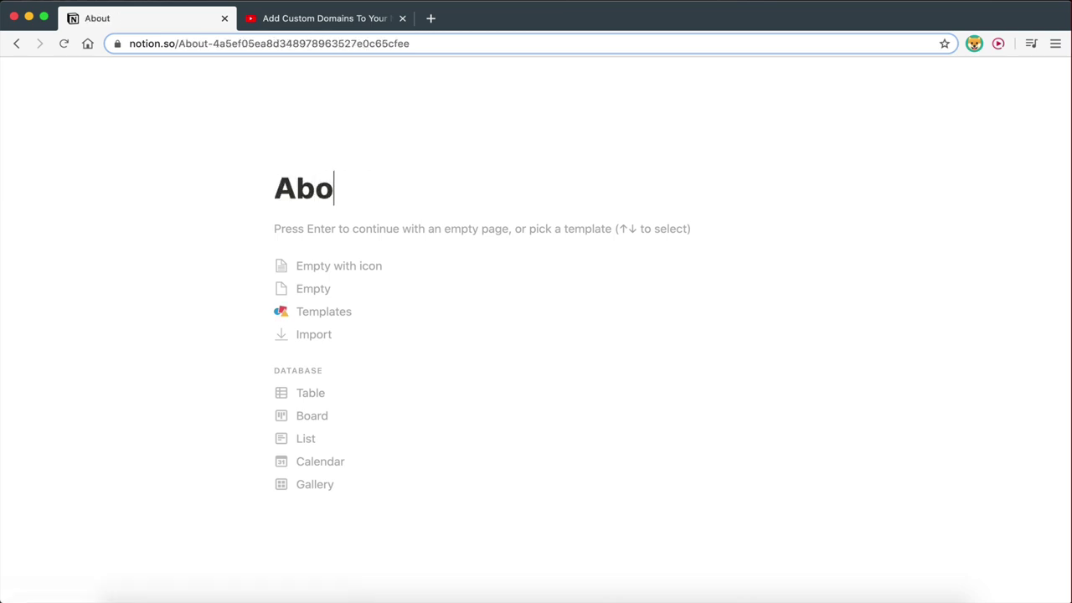
{"action": "type", "text": "BOUT US"}
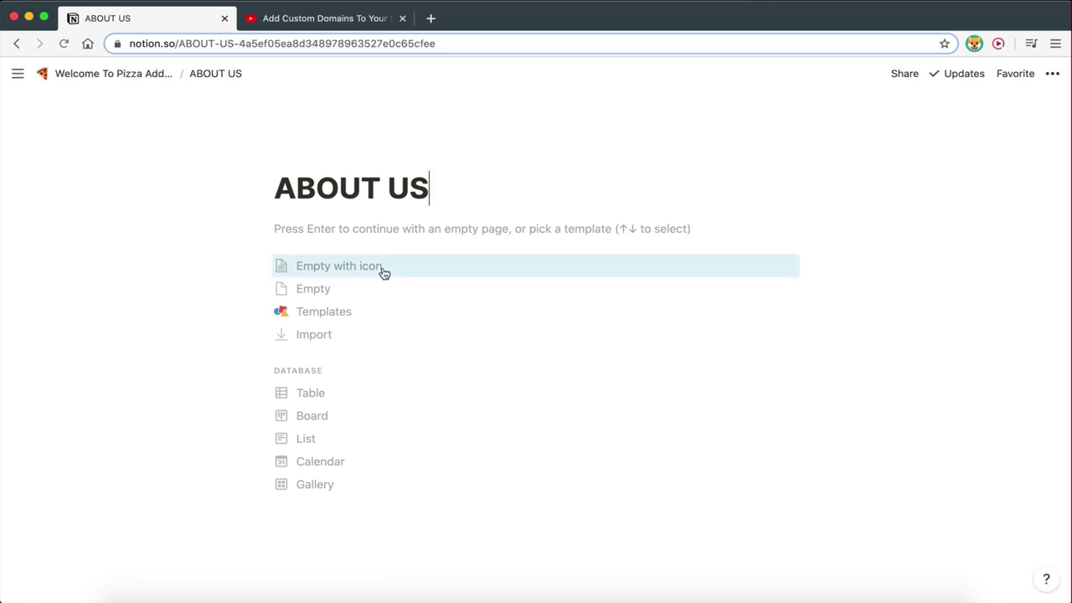
{"action": "key", "text": "super+a"}
{"action": "key", "text": "BackSpace"}
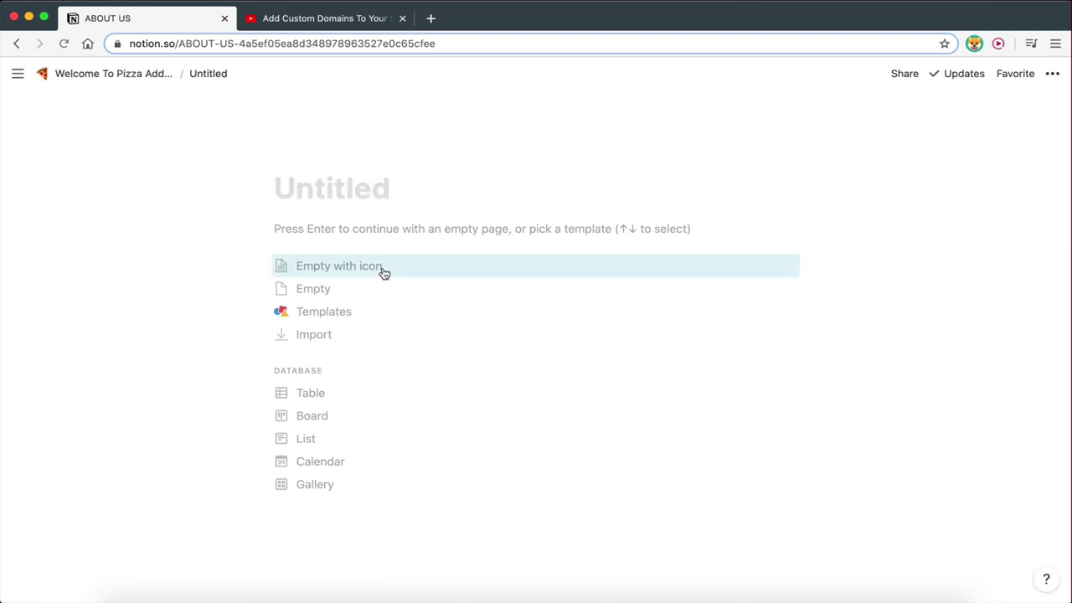
{"action": "type", "text": "About Us"}
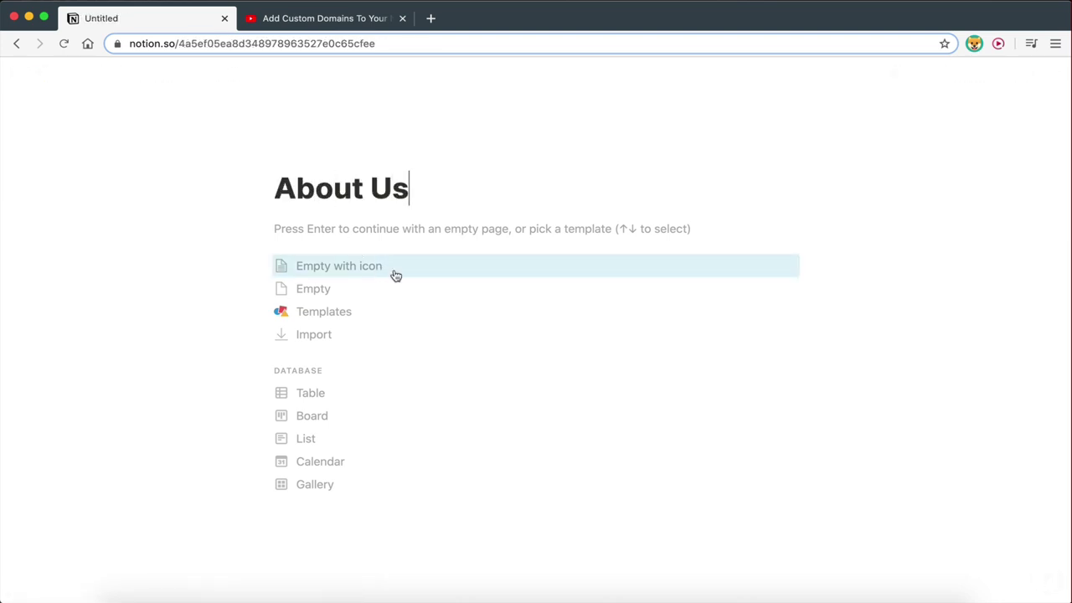
{"action": "left_click", "coordinate": [293, 159]}
- Set the About Us page icon to the memo-and-pencil emoji
{"action": "left_click", "coordinate": [310, 196]}
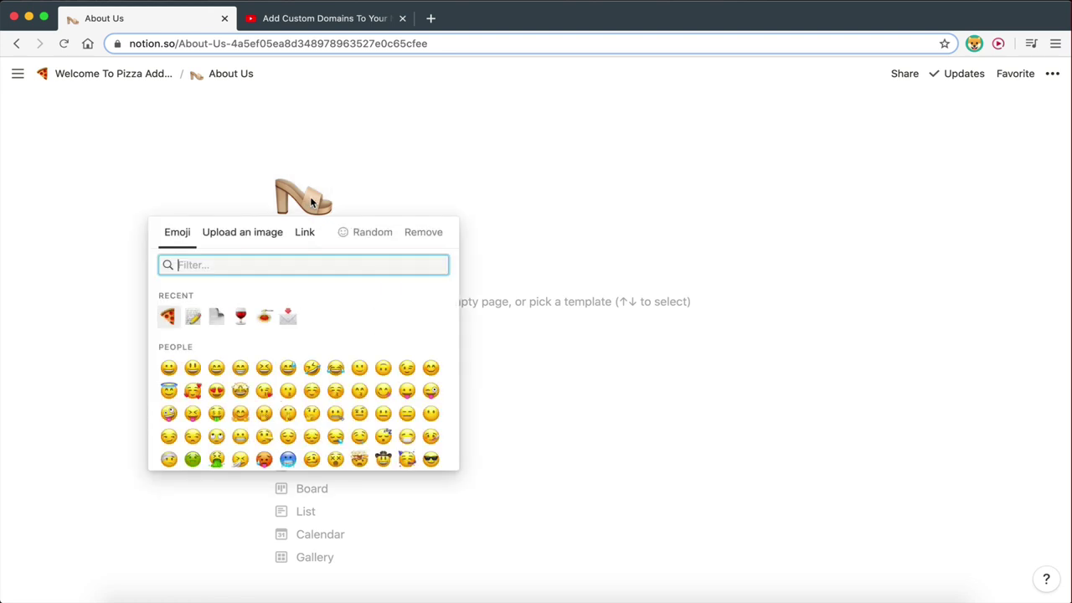
{"action": "left_click", "coordinate": [217, 319]}
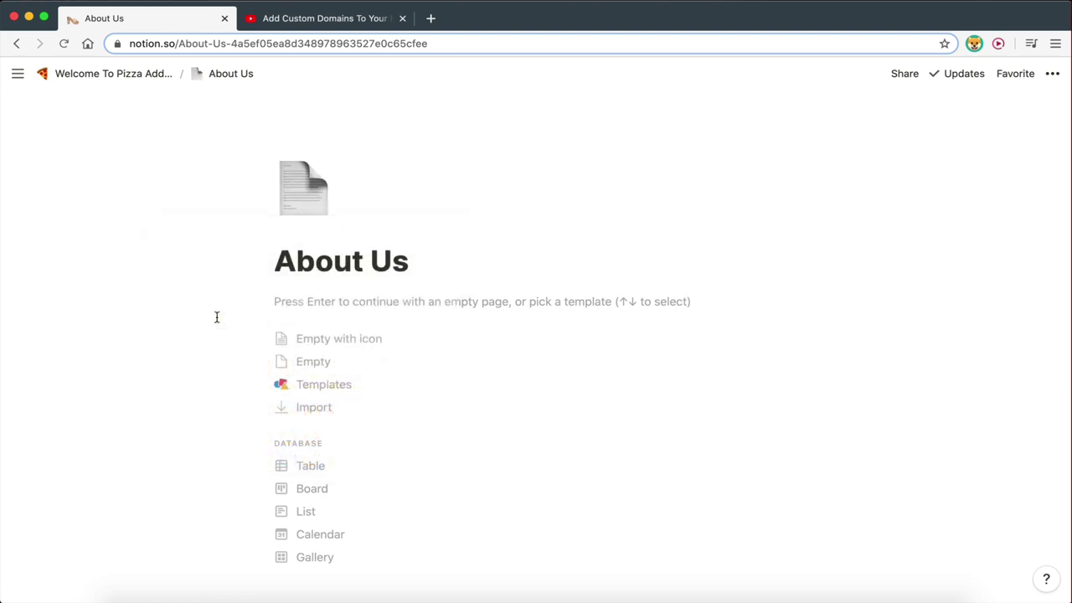
{"action": "left_click", "coordinate": [301, 199]}
{"action": "scroll", "coordinate": [339, 387], "scroll_direction": "down", "scroll_amount": 15}
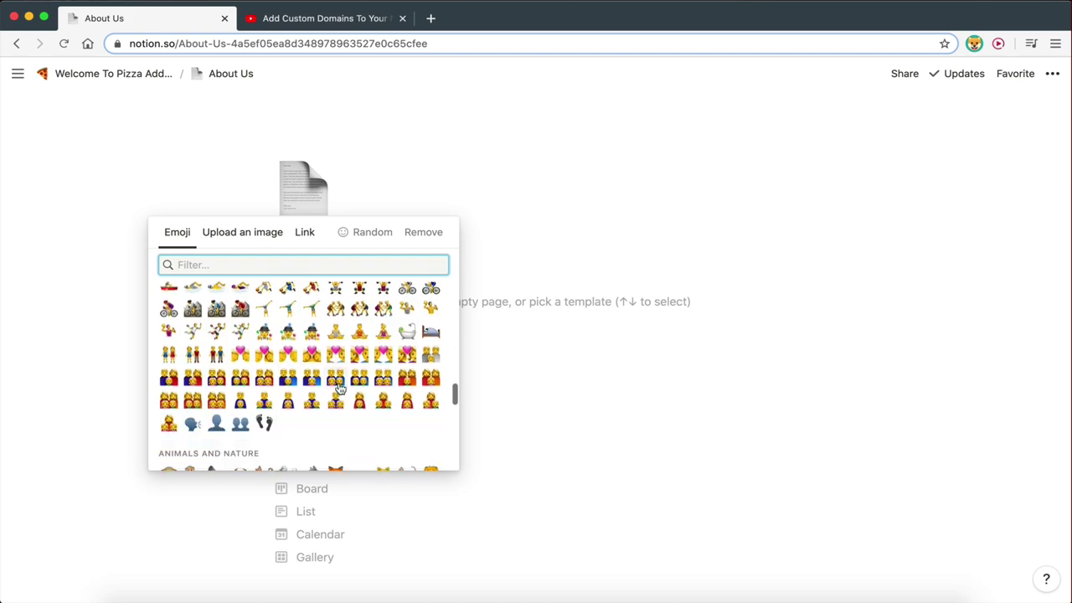
{"action": "scroll", "coordinate": [339, 388], "scroll_direction": "up", "scroll_amount": 15}
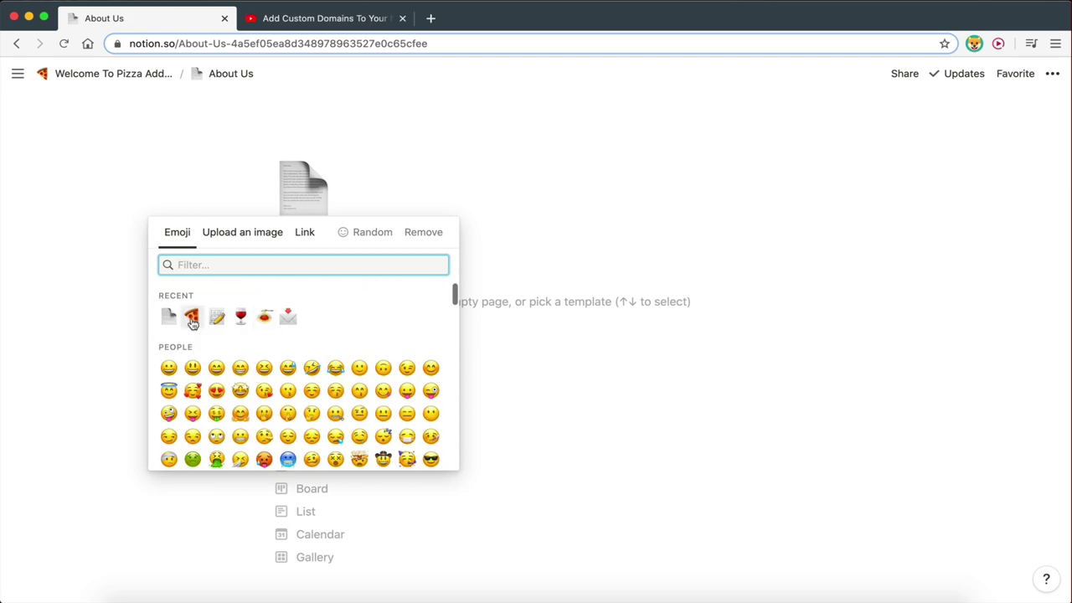
{"action": "left_click", "coordinate": [172, 313]}
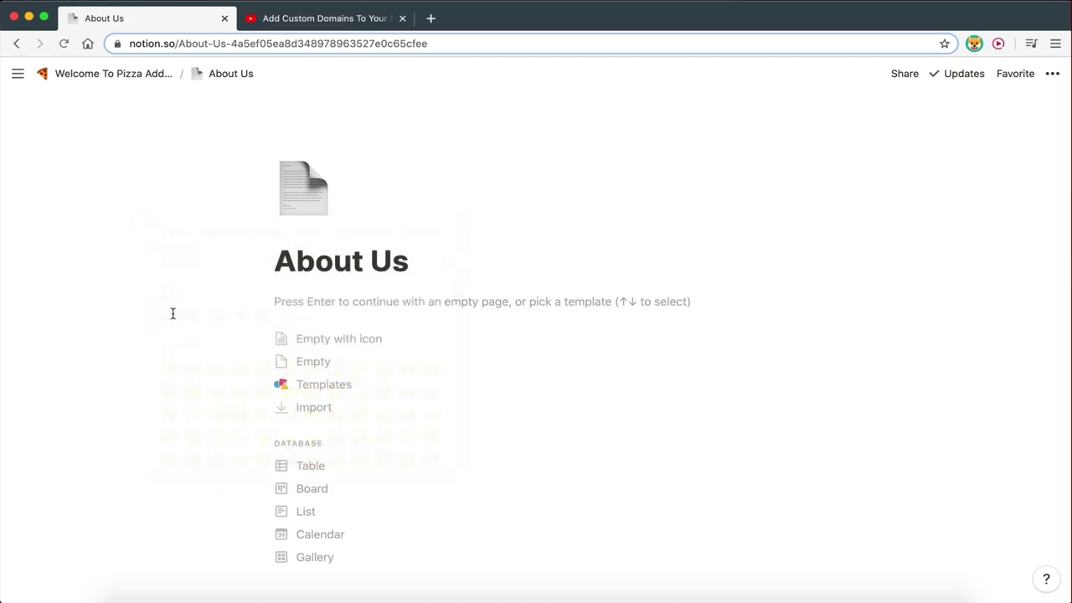
{"action": "left_click", "coordinate": [308, 204]}
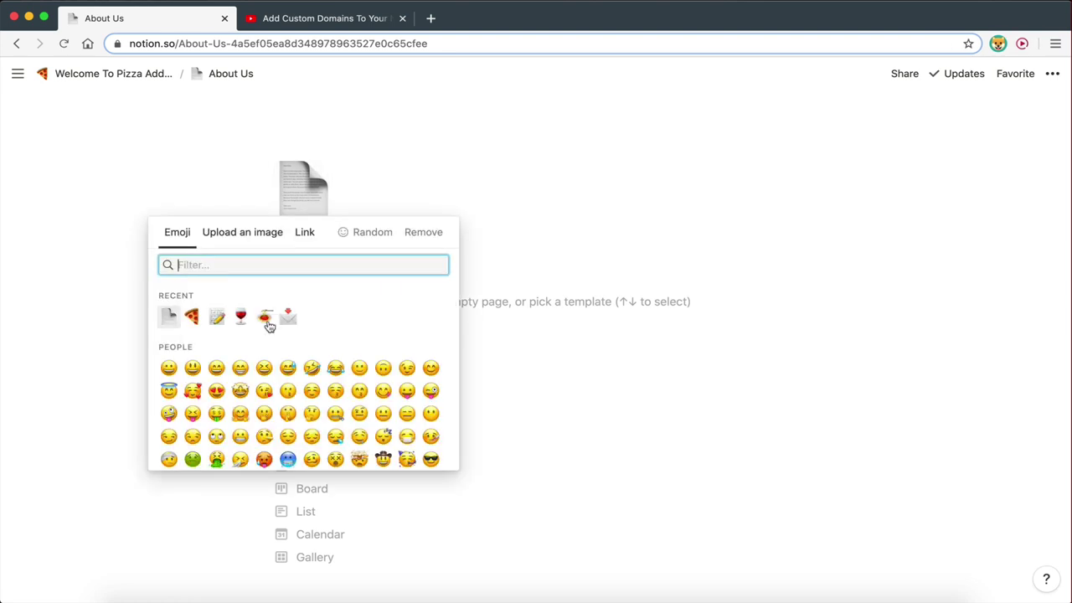
{"action": "left_click", "coordinate": [216, 319]}
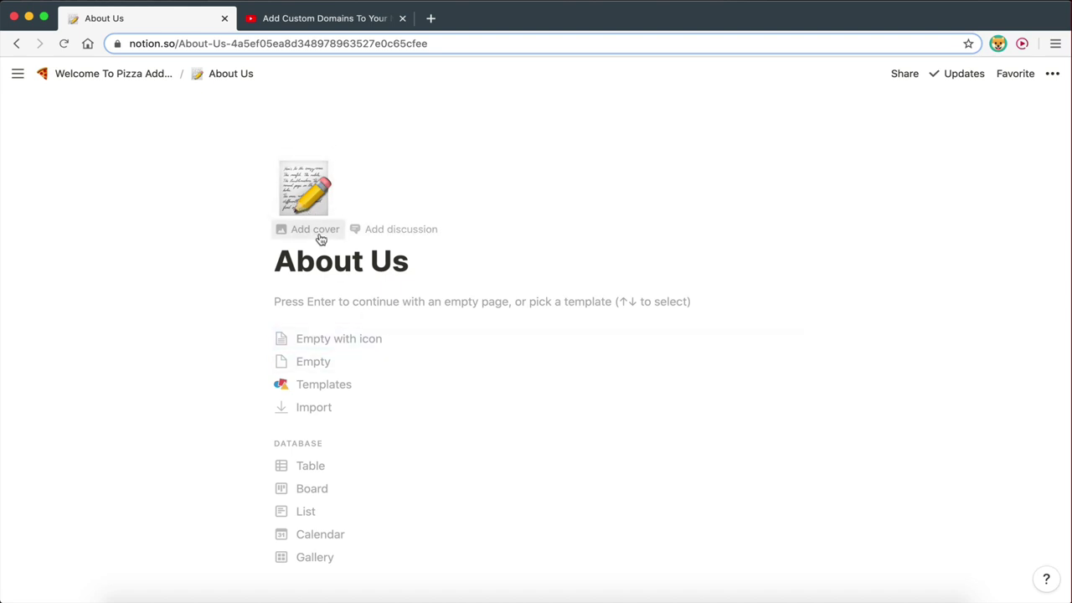
- Add a cover and then remove it, leaving the page without a cover
{"action": "left_click", "coordinate": [320, 240]}
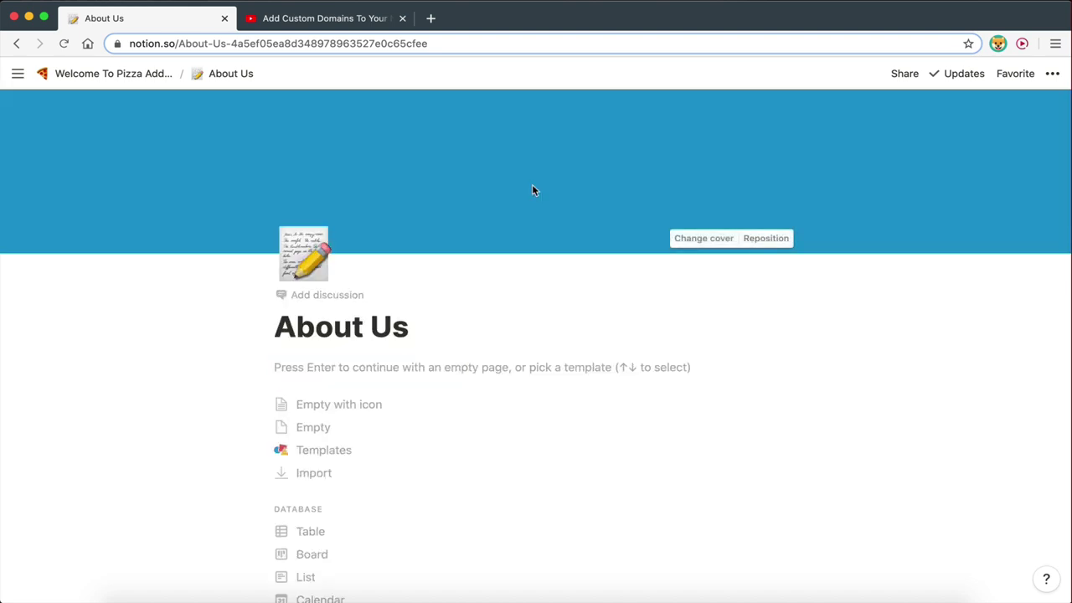
{"action": "left_click", "coordinate": [716, 240]}
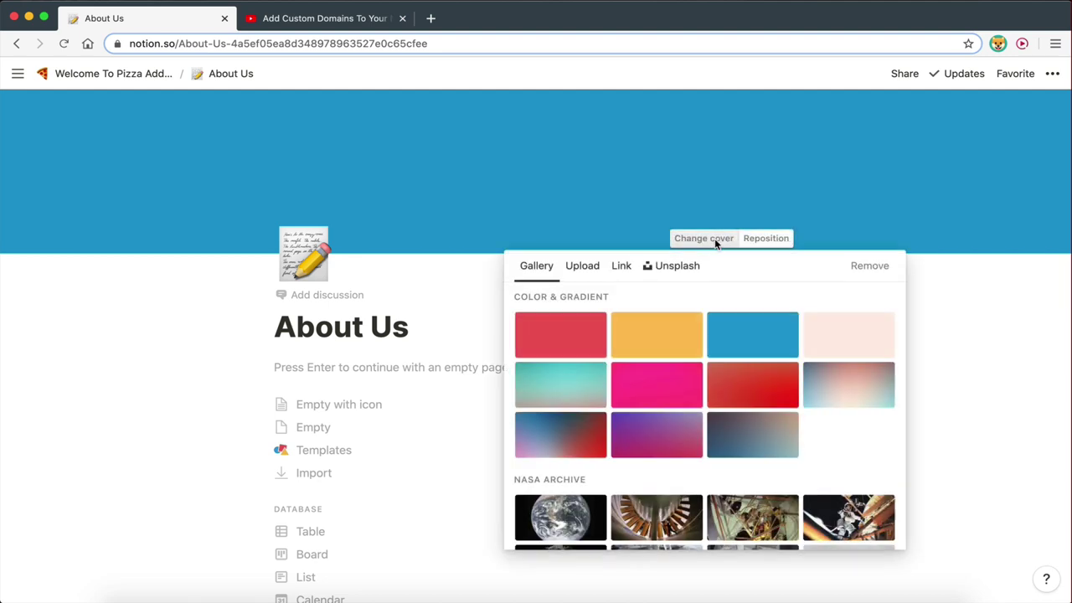
{"action": "left_click", "coordinate": [860, 279]}
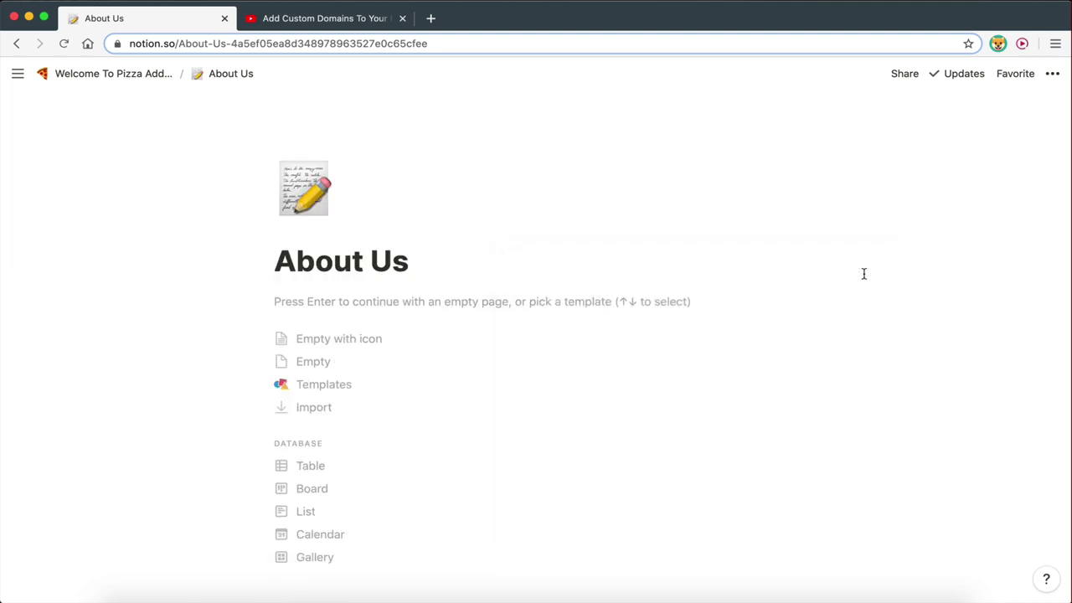
- Start the About Us body as an empty page, clearing the stray slash blocks
{"action": "left_click", "coordinate": [323, 304]}
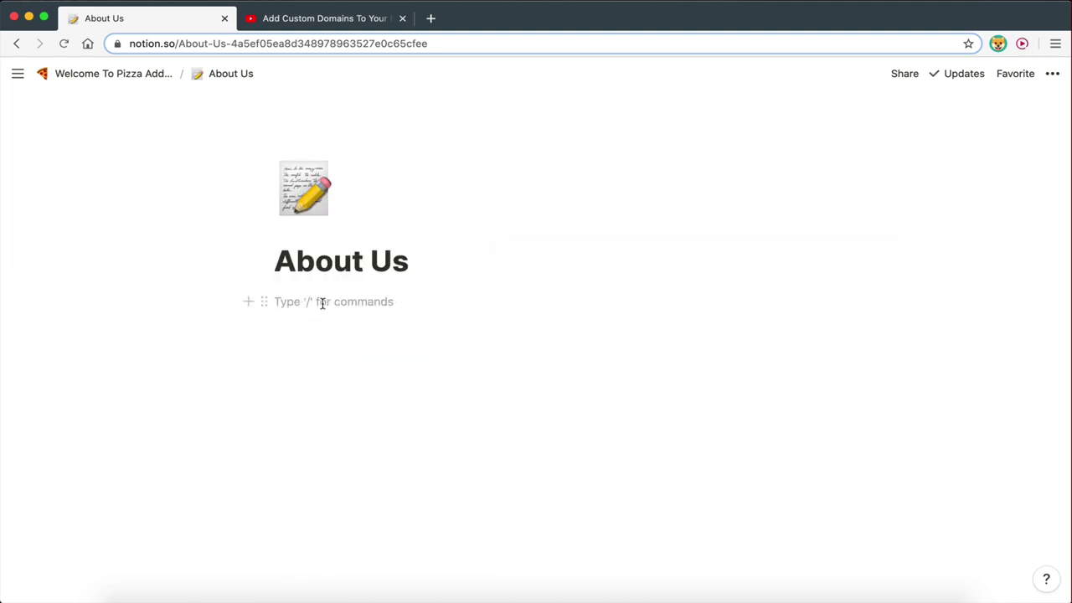
{"action": "type", "text": "/"}
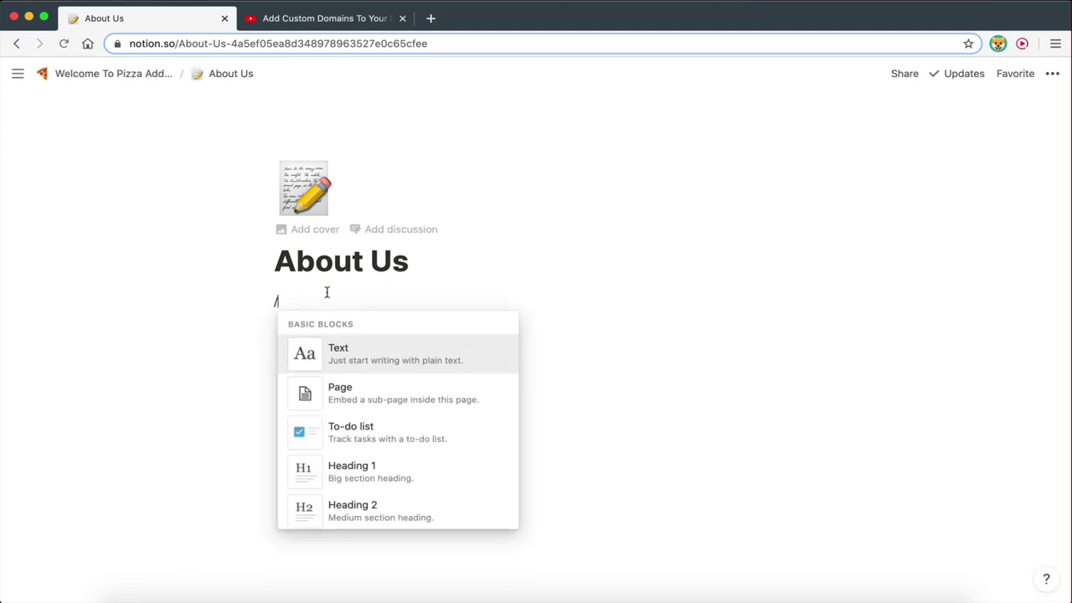
{"action": "key", "text": "BackSpace"}
{"action": "type", "text": "/"}
{"action": "left_click", "coordinate": [325, 293]}
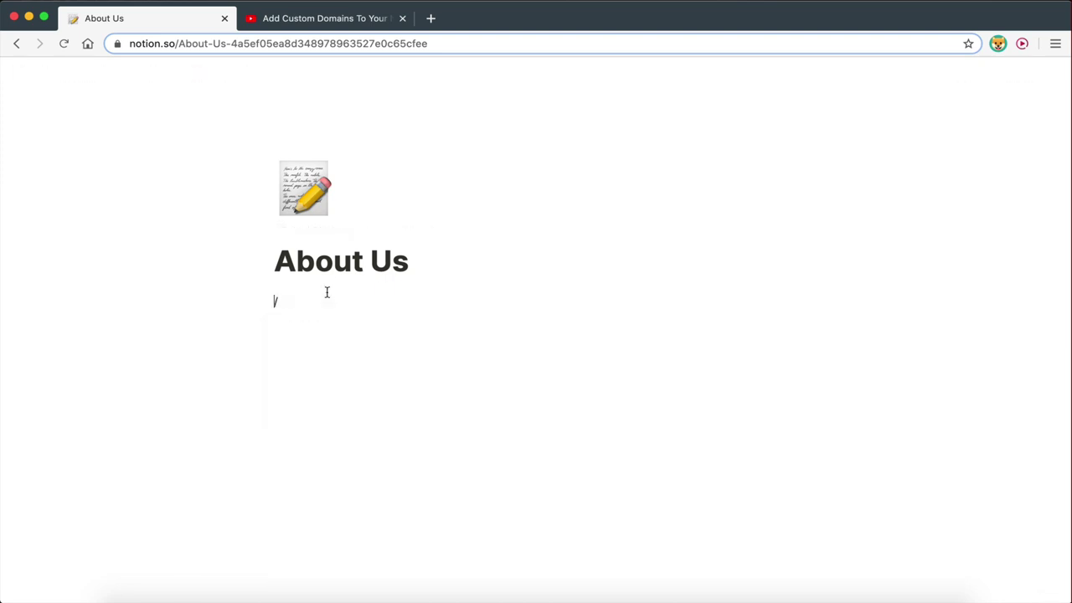
{"action": "left_click", "coordinate": [335, 318]}
{"action": "key", "text": "BackSpace"}
{"action": "key", "text": "BackSpace"}
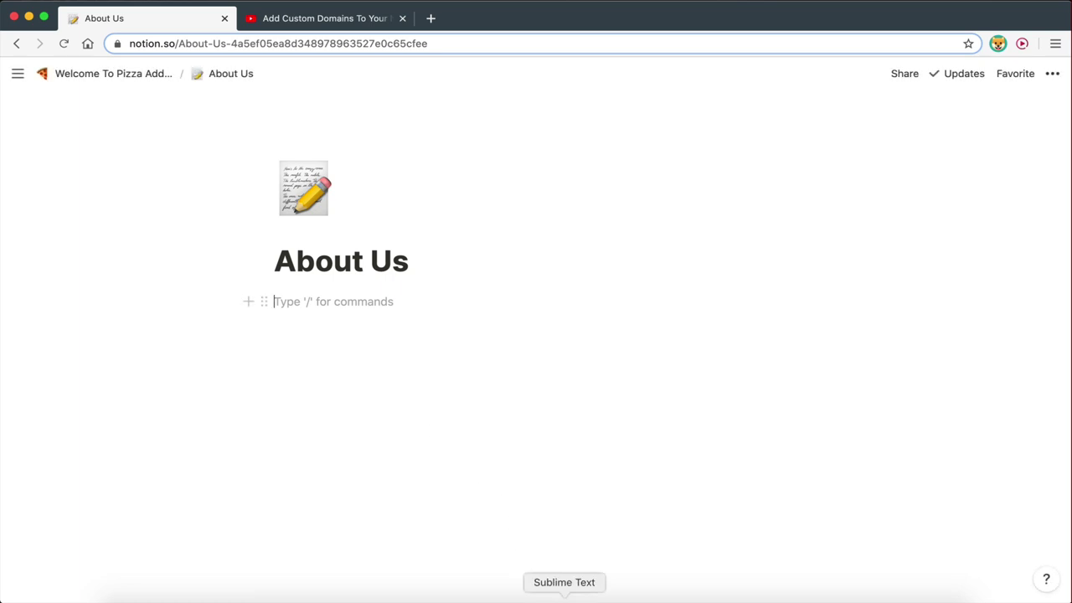
- Copy the Lorem ipsum text from Sublime Text and paste it twice, separated by an empty line
{"action": "left_click", "coordinate": [564, 592]}
{"action": "left_click", "coordinate": [517, 242]}
{"action": "key", "text": "super+a"}
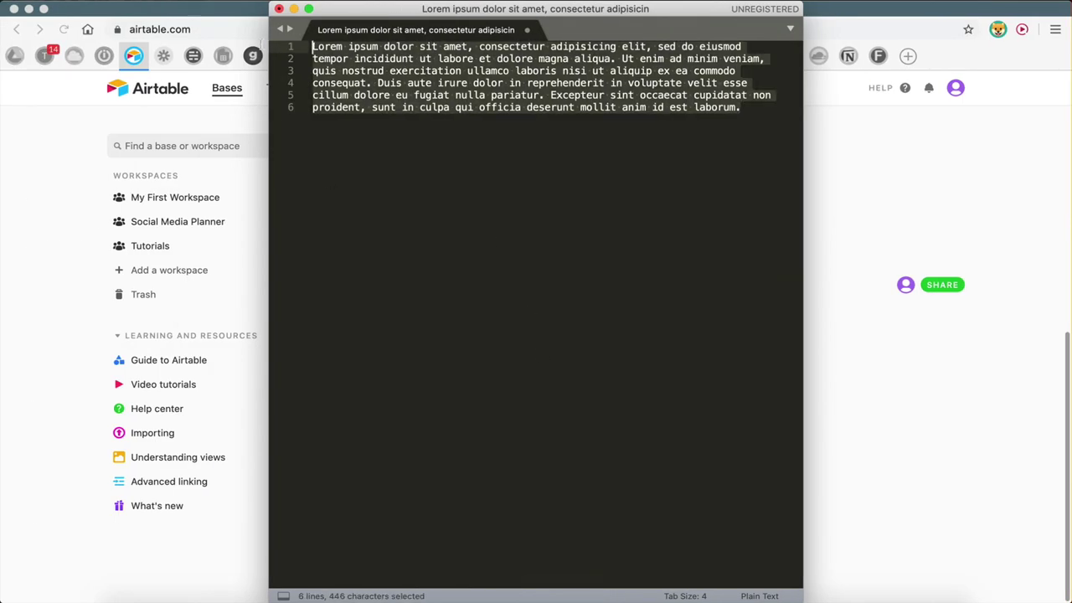
{"action": "key", "text": "super+c"}
{"action": "key", "text": "super+Tab"}
{"action": "key", "text": "super+v"}
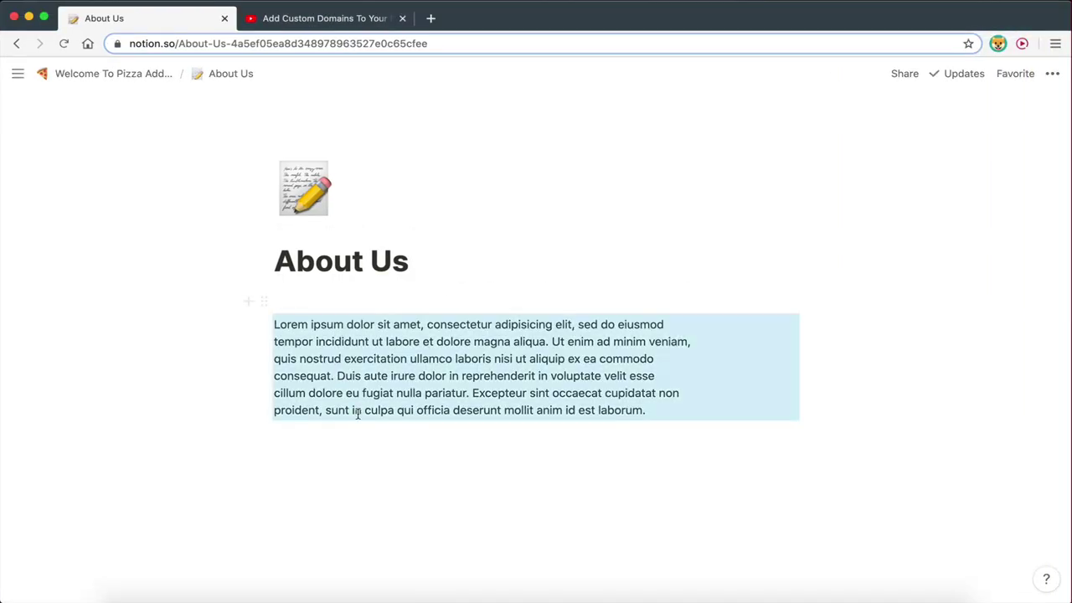
{"action": "key", "text": "Return"}
{"action": "key", "text": "super+v"}
{"action": "left_click", "coordinate": [393, 458]}
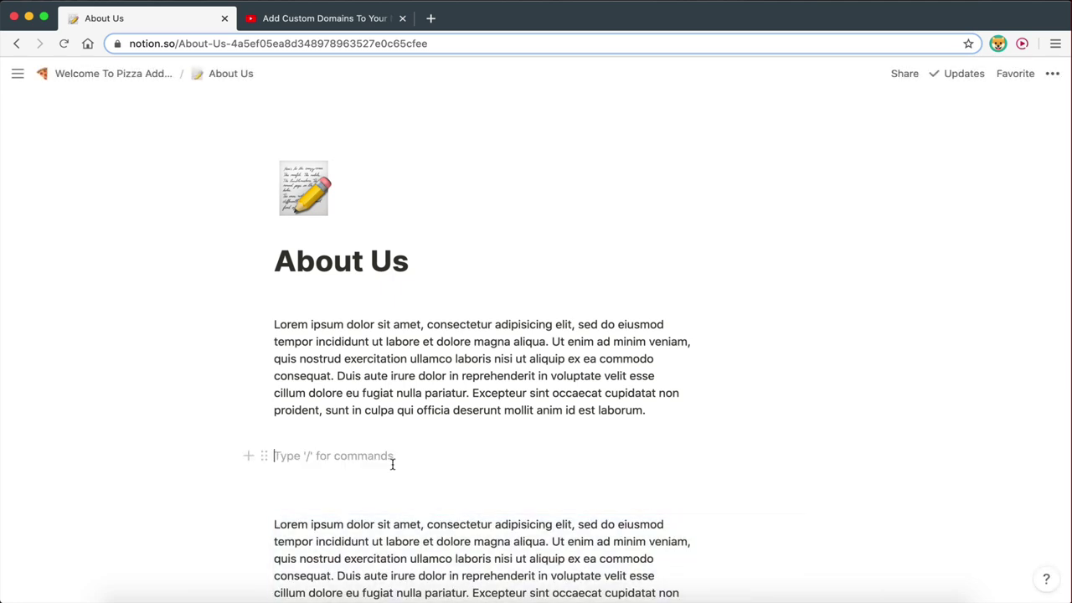
- Insert an /image block holding a pepperoni pizza photo from an Unsplash 'pizza' search
{"action": "type", "text": "/image"}
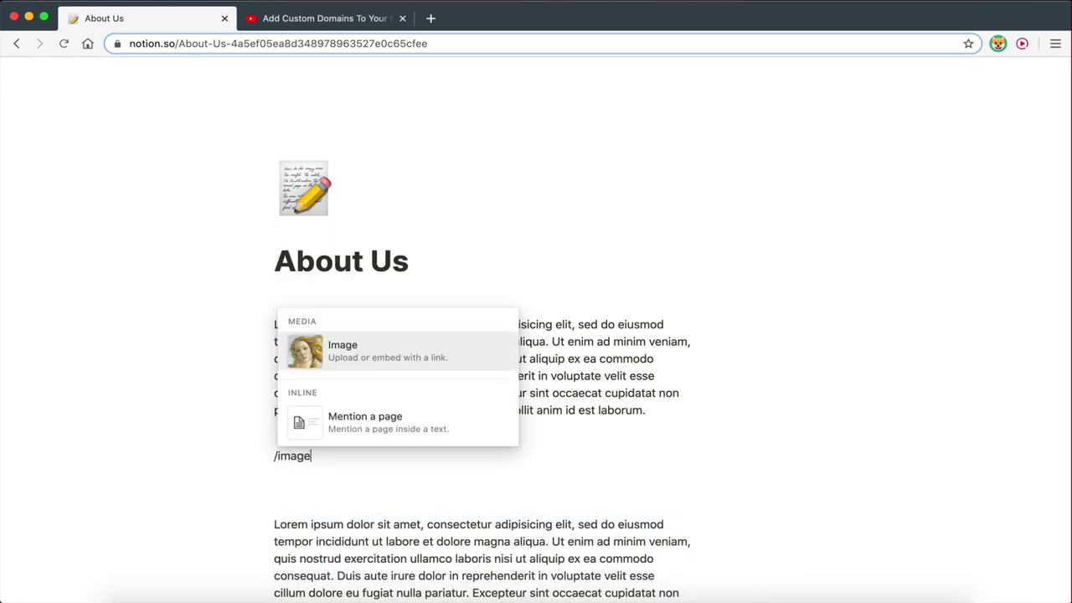
{"action": "left_click", "coordinate": [348, 365]}
{"action": "left_click", "coordinate": [479, 496]}
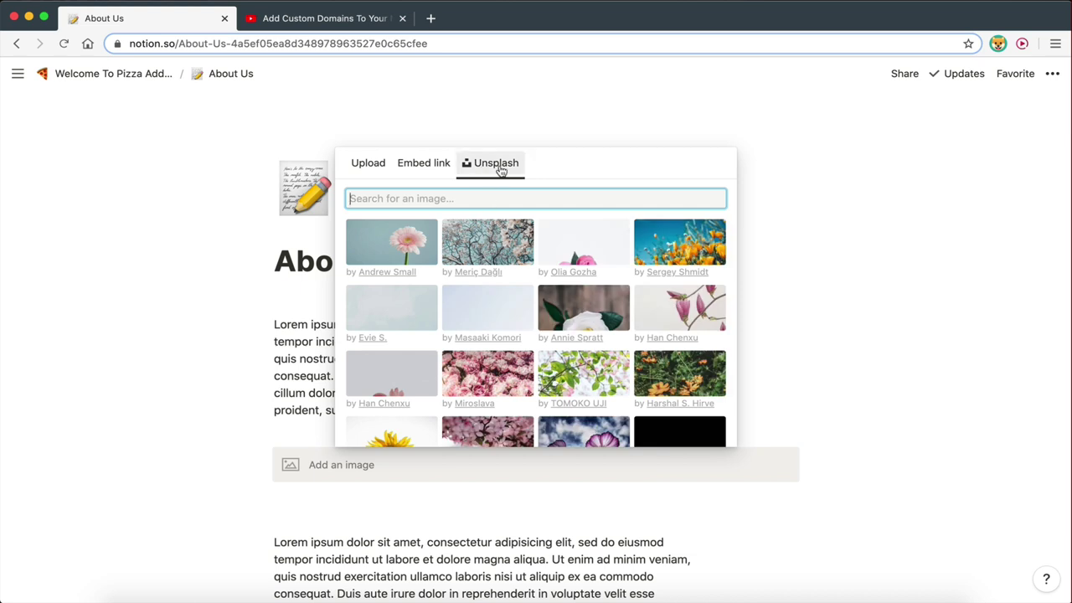
{"action": "type", "text": "pizza"}
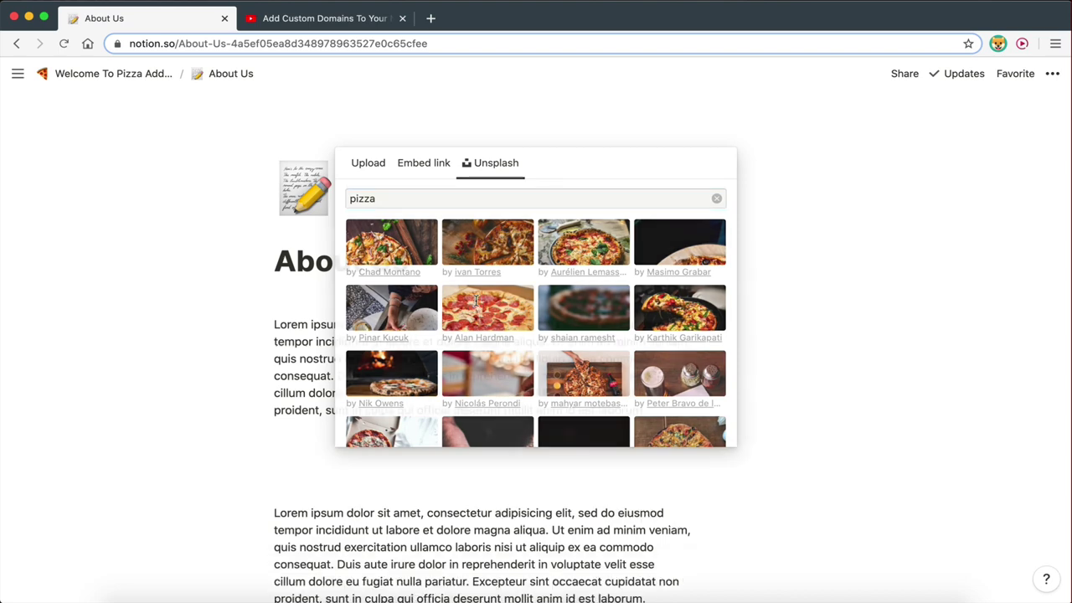
{"action": "left_click", "coordinate": [476, 302]}
{"action": "scroll", "coordinate": [277, 402], "scroll_direction": "down", "scroll_amount": 2}
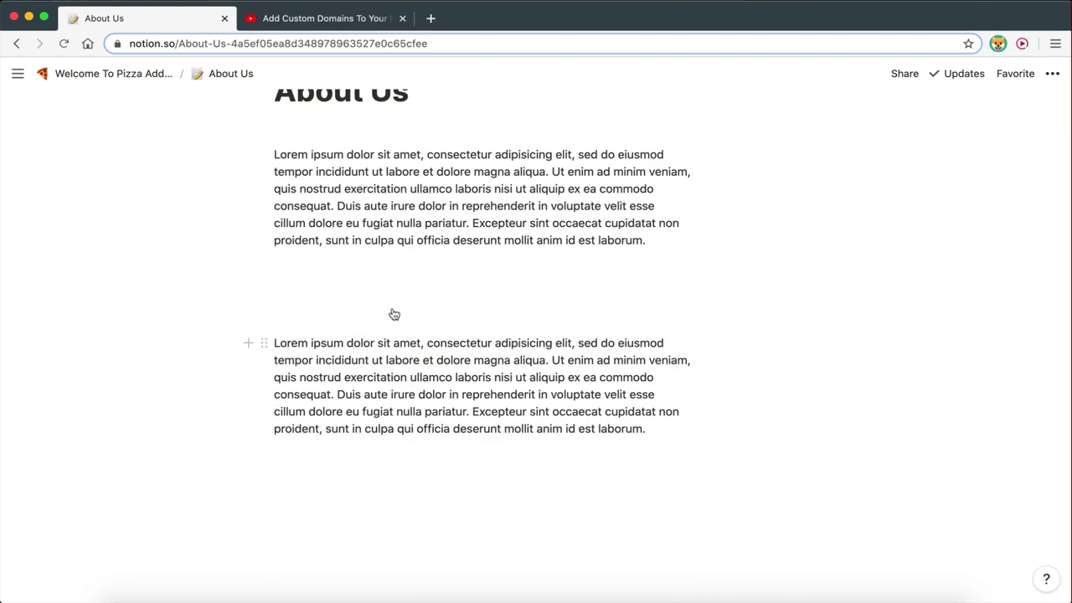
{"action": "scroll", "coordinate": [394, 314], "scroll_direction": "down", "scroll_amount": 3}
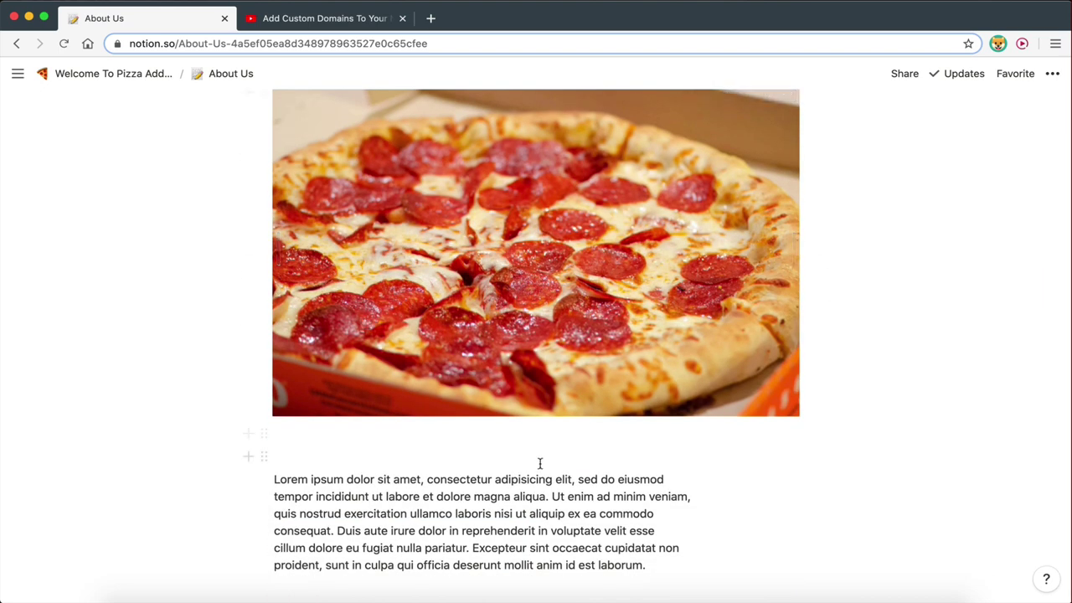
{"action": "scroll", "coordinate": [539, 463], "scroll_direction": "down", "scroll_amount": 1}
- Join the broken lines of the lower lorem ipsum paragraph on About Us into continuous text
{"action": "left_click", "coordinate": [664, 424]}
{"action": "key", "text": "Delete"}
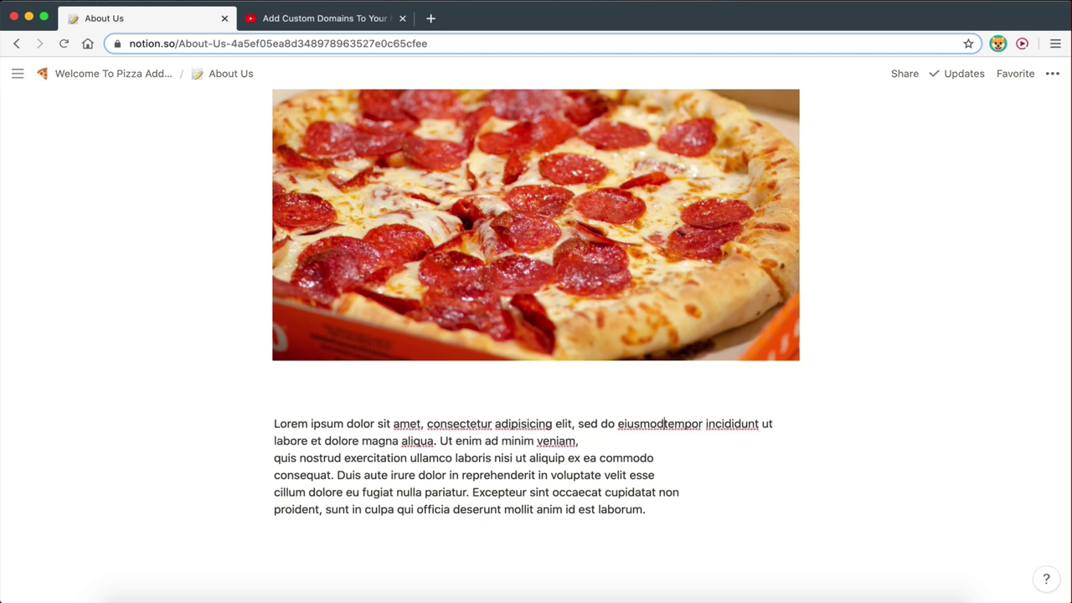
{"action": "left_click", "coordinate": [275, 459]}
{"action": "key", "text": "BackSpace"}
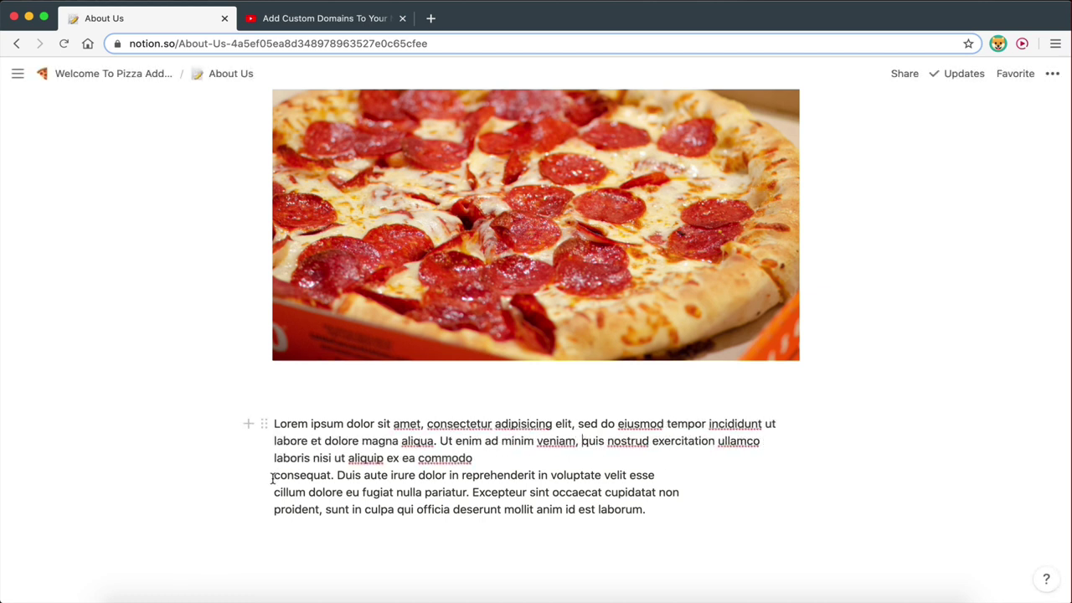
{"action": "left_click", "coordinate": [274, 475]}
{"action": "key", "text": "BackSpace"}
{"action": "left_click", "coordinate": [275, 492]}
{"action": "key", "text": "BackSpace"}
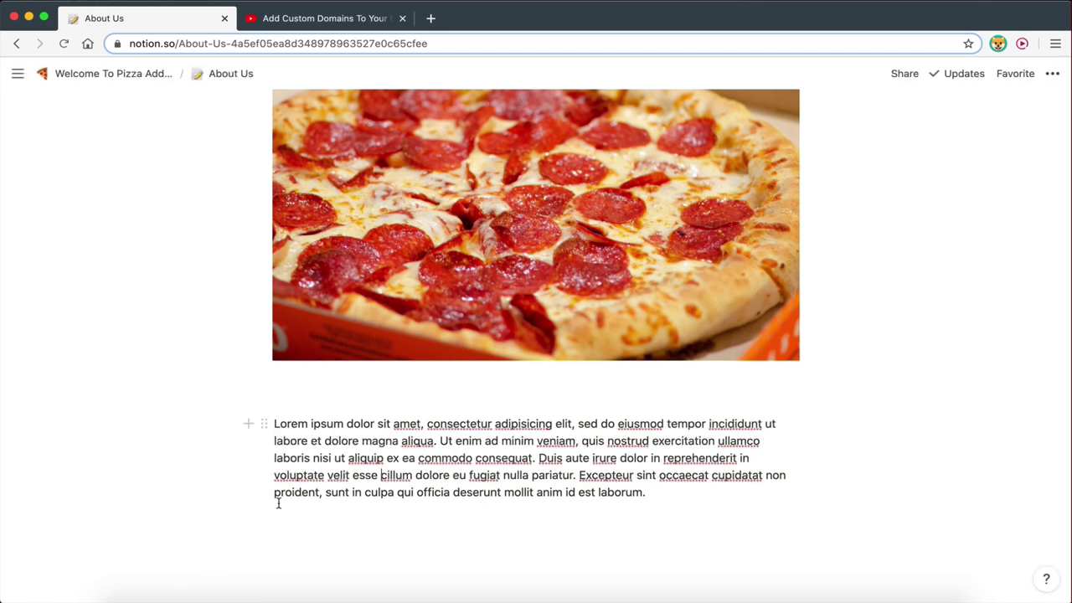
{"action": "left_click", "coordinate": [275, 492]}
{"action": "key", "text": "BackSpace"}
- Merge the broken tempor, quis, consequat and cillum lines of the upper paragraph too
{"action": "scroll", "coordinate": [485, 479], "scroll_direction": "up", "scroll_amount": 5}
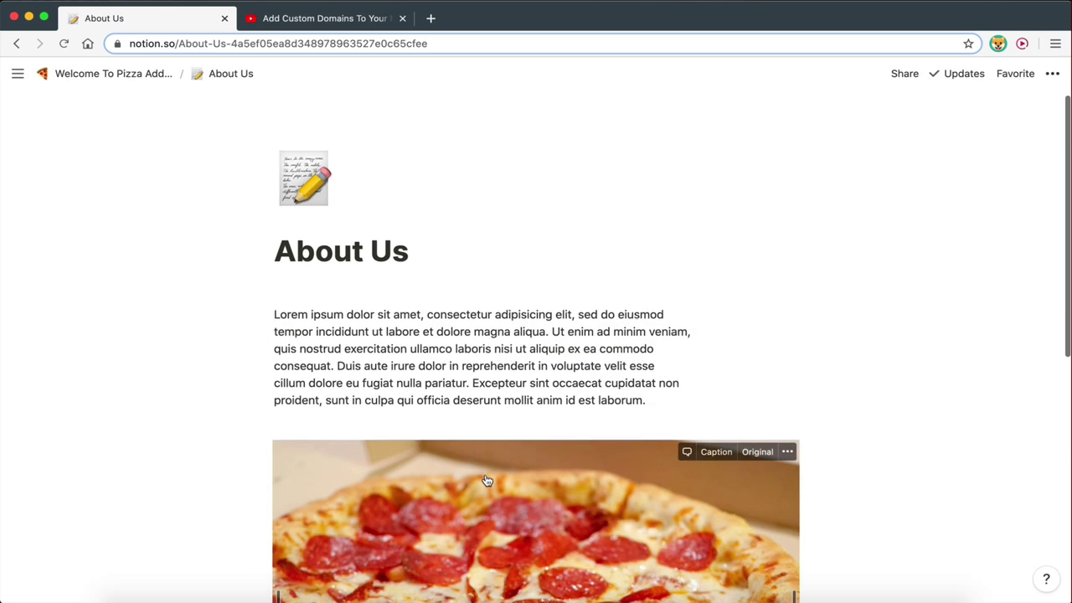
{"action": "left_click", "coordinate": [274, 329]}
{"action": "key", "text": "BackSpace"}
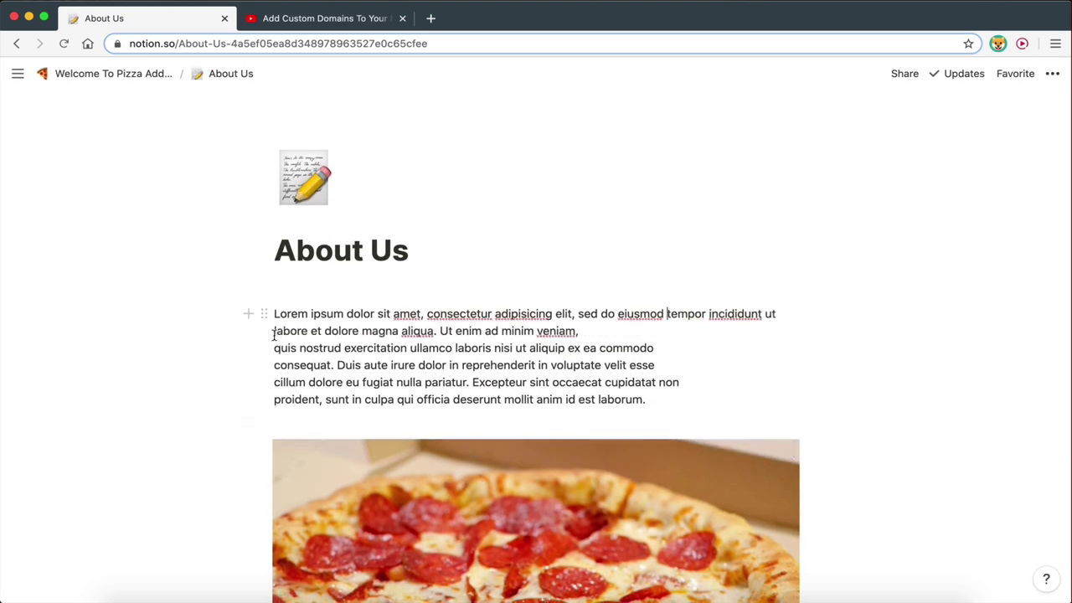
{"action": "left_click", "coordinate": [274, 331]}
{"action": "left_click", "coordinate": [274, 347]}
{"action": "key", "text": "BackSpace"}
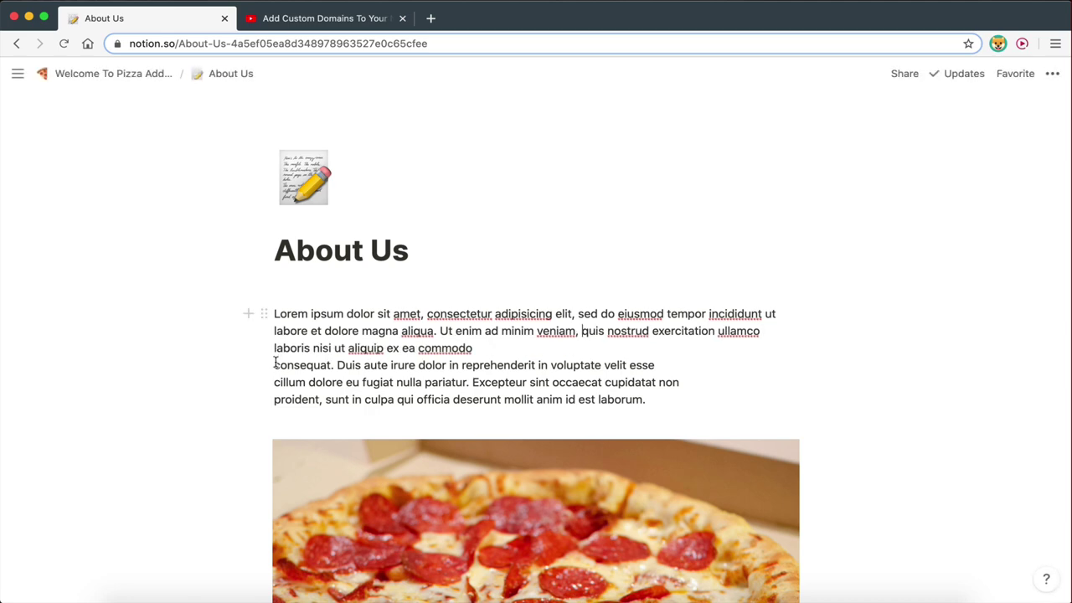
{"action": "left_click", "coordinate": [275, 365]}
{"action": "key", "text": "BackSpace"}
{"action": "left_click", "coordinate": [275, 382]}
{"action": "key", "text": "BackSpace"}
{"action": "left_click", "coordinate": [275, 382]}
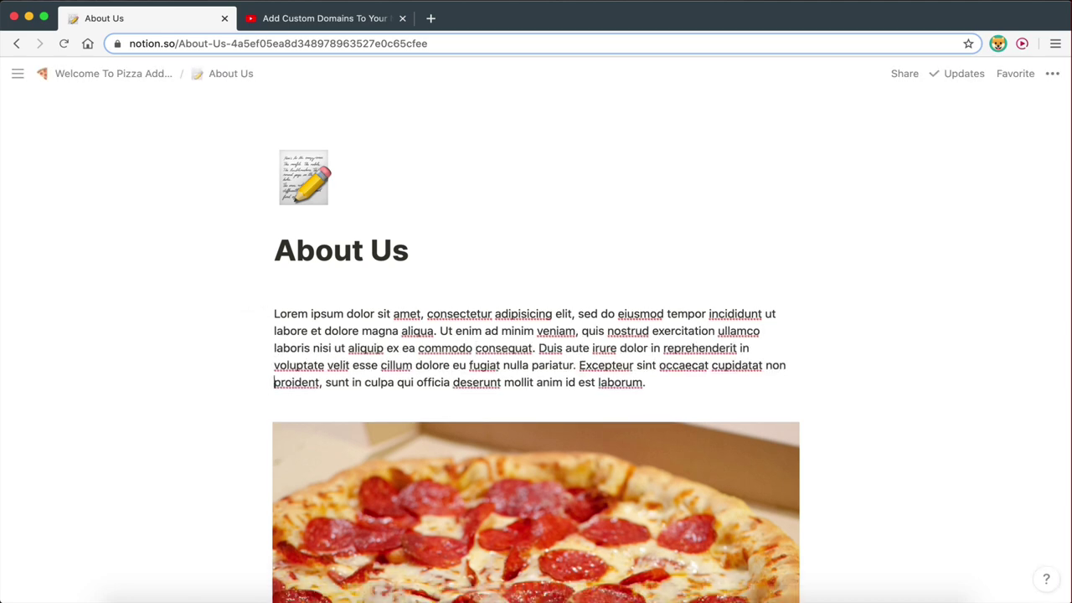
- Check the empty lines around the pizza image, then go back to Welcome To Pizza Addict!
{"action": "scroll", "coordinate": [394, 398], "scroll_direction": "down", "scroll_amount": 3}
{"action": "left_click", "coordinate": [428, 519]}
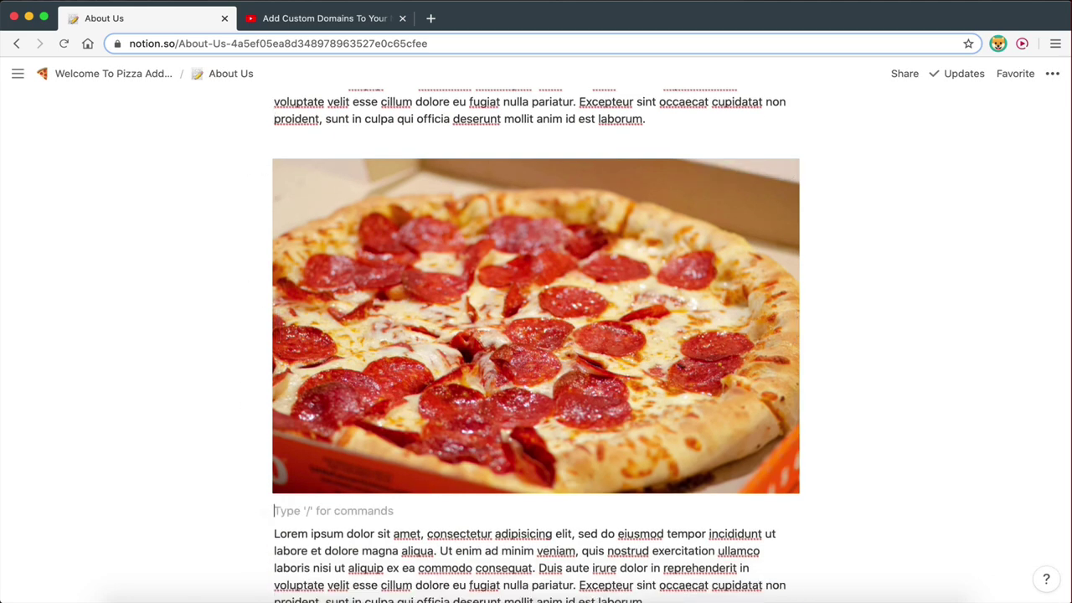
{"action": "scroll", "coordinate": [502, 393], "scroll_direction": "up", "scroll_amount": 5}
{"action": "left_click", "coordinate": [511, 389]}
{"action": "scroll", "coordinate": [511, 388], "scroll_direction": "down", "scroll_amount": 3}
{"action": "scroll", "coordinate": [335, 251], "scroll_direction": "up", "scroll_amount": 4}
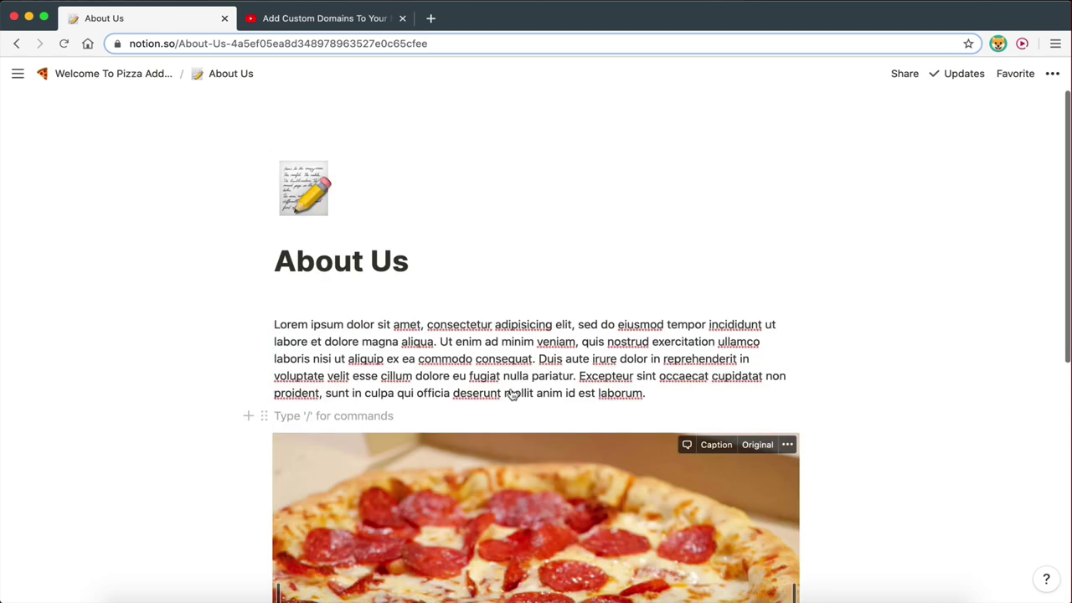
{"action": "left_click", "coordinate": [107, 80]}
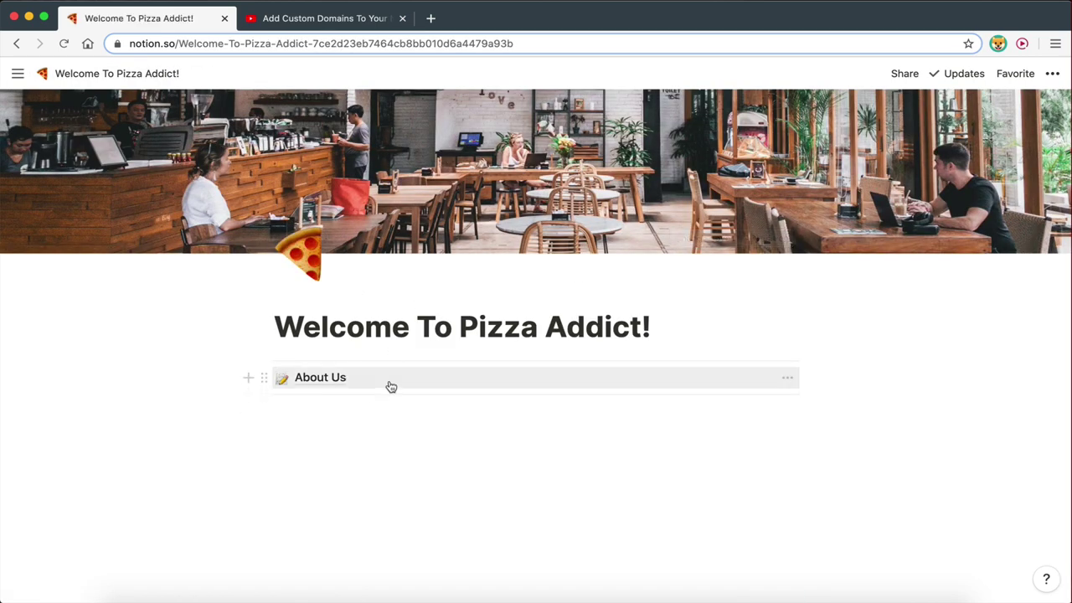
- Insert an empty 'Contact Us' sub-page below About Us with an envelope emoji icon
{"action": "left_click", "coordinate": [248, 377]}
{"action": "type", "text": "/"}
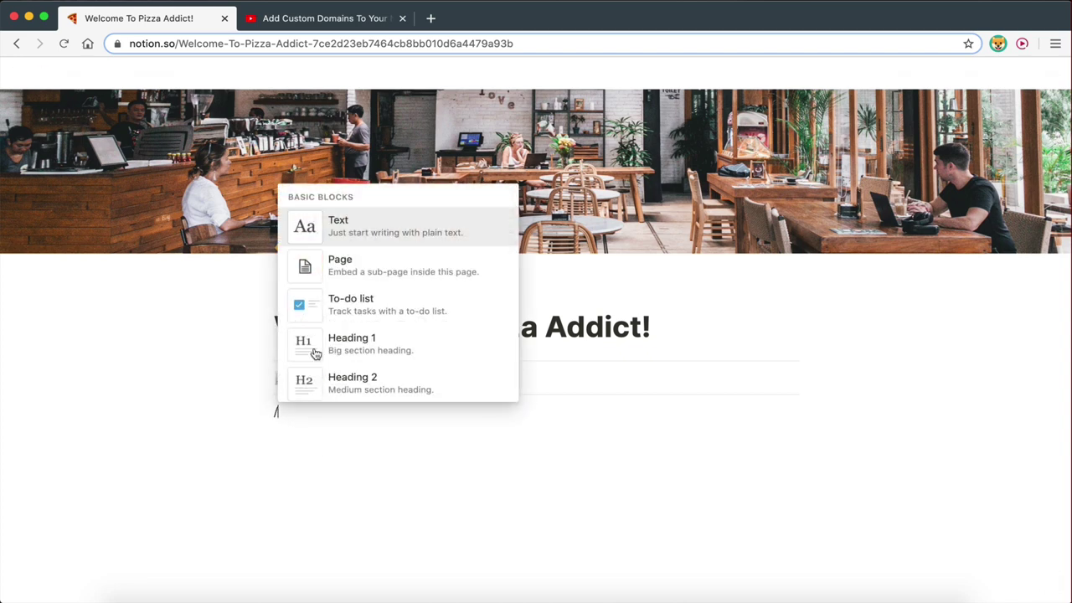
{"action": "left_click", "coordinate": [340, 277]}
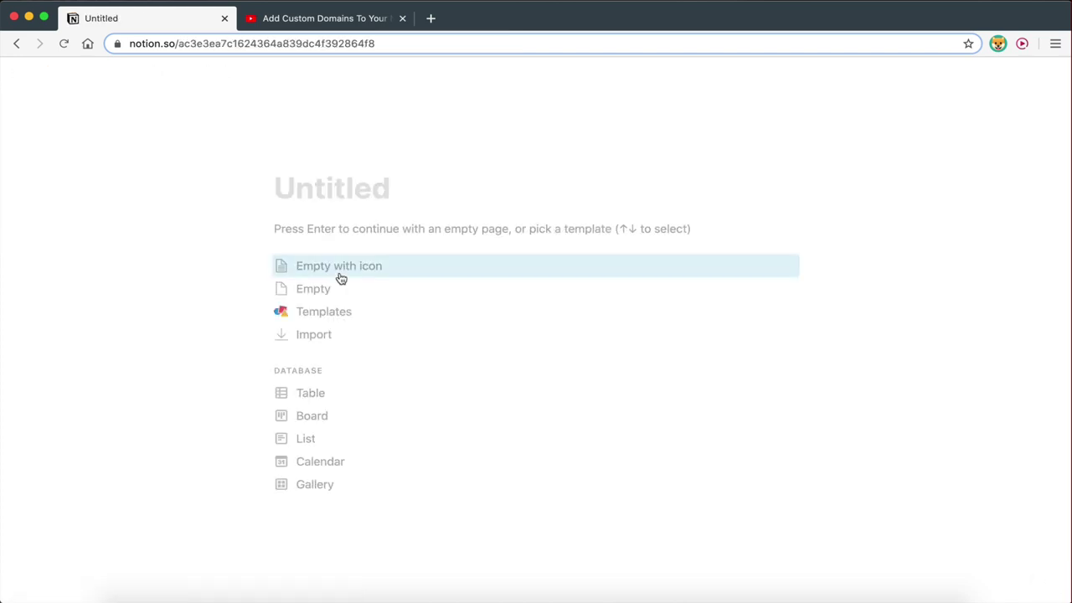
{"action": "type", "text": "Con"}
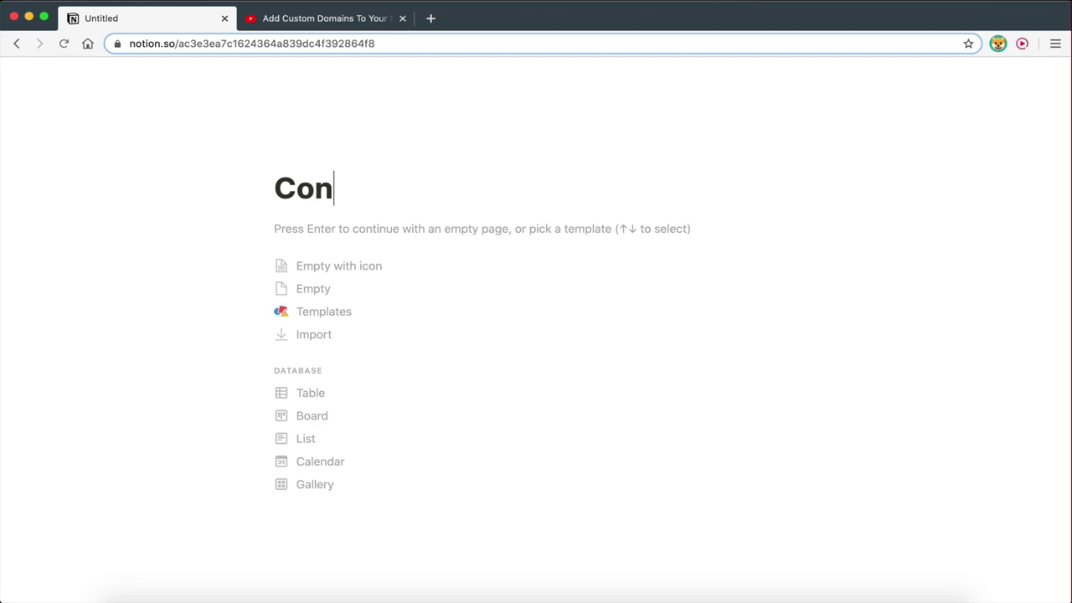
{"action": "type", "text": "tact Us"}
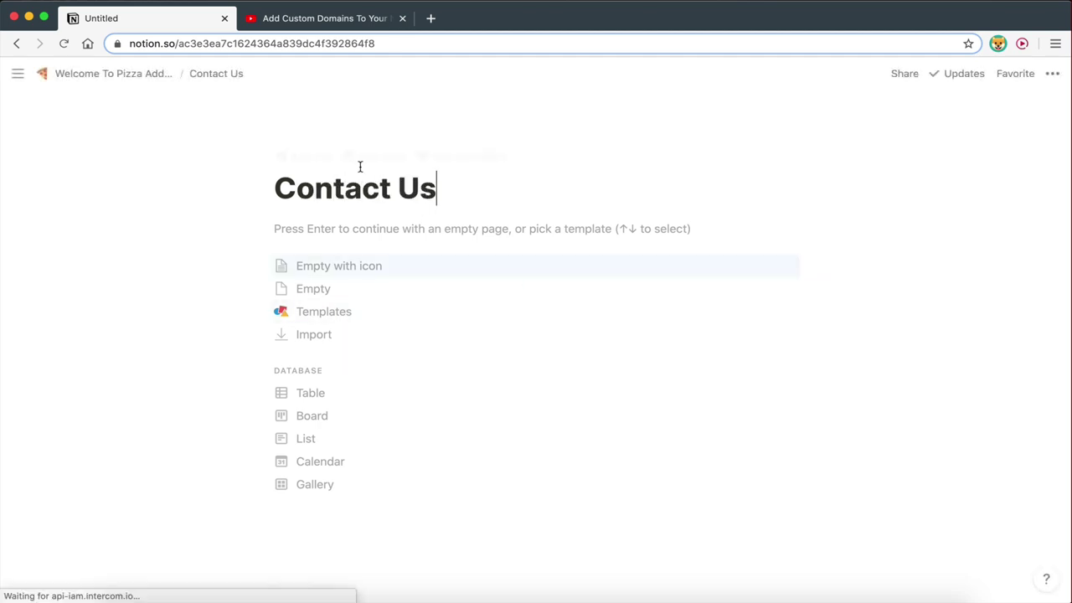
{"action": "left_click", "coordinate": [303, 159]}
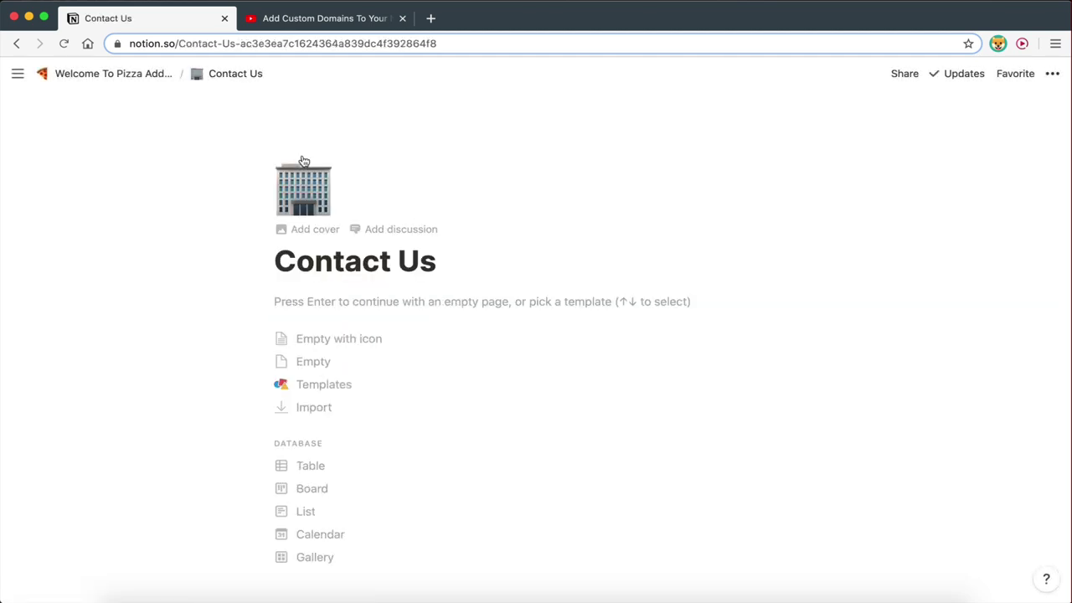
{"action": "left_click", "coordinate": [303, 189]}
{"action": "left_click", "coordinate": [286, 317]}
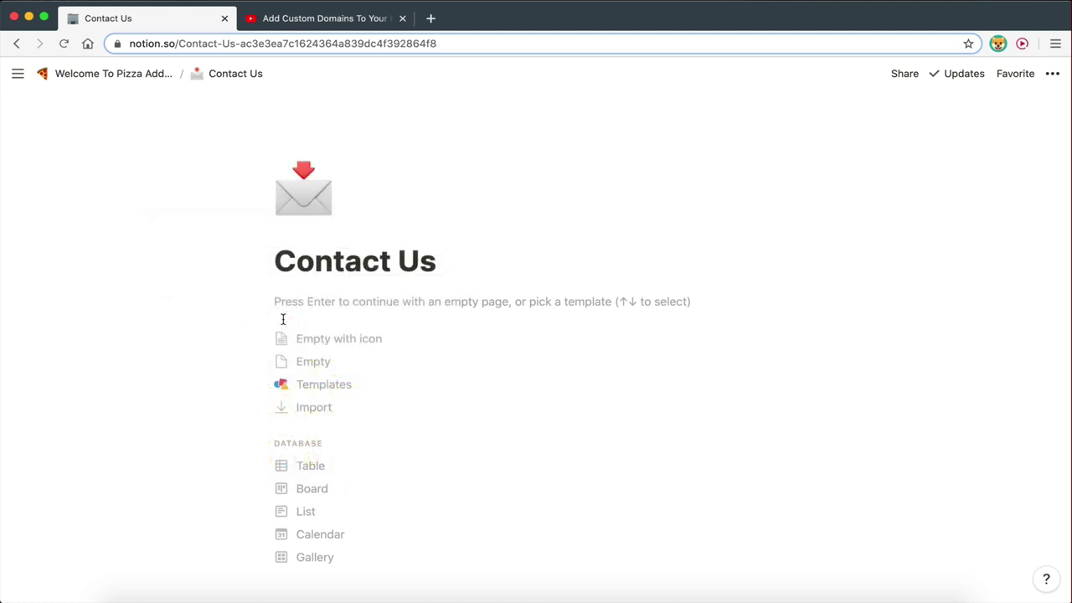
{"action": "left_click", "coordinate": [376, 303]}
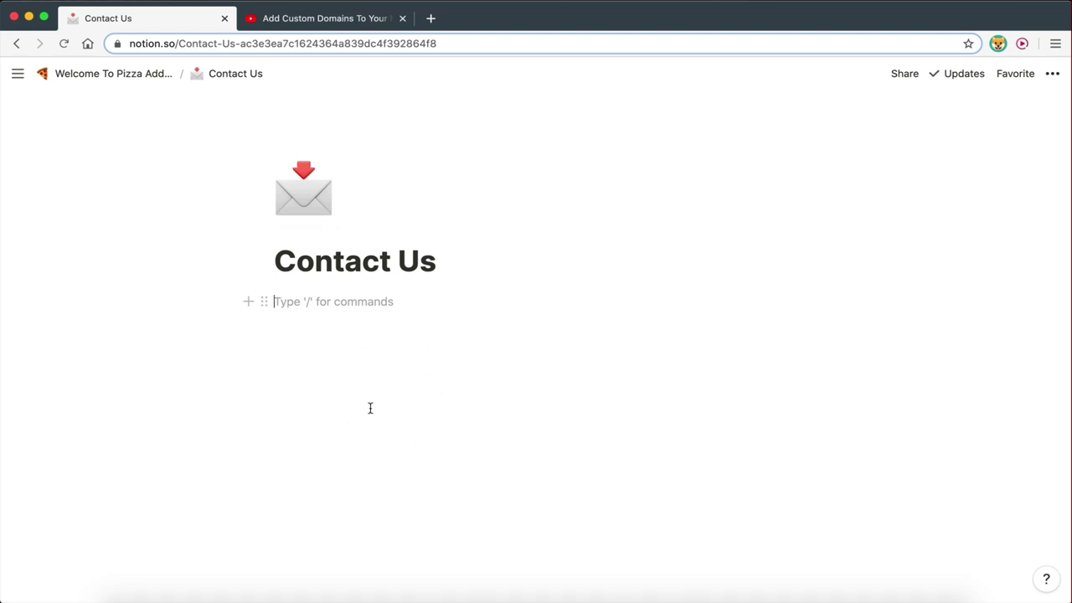
{"action": "key", "text": "ctrl+Left"}
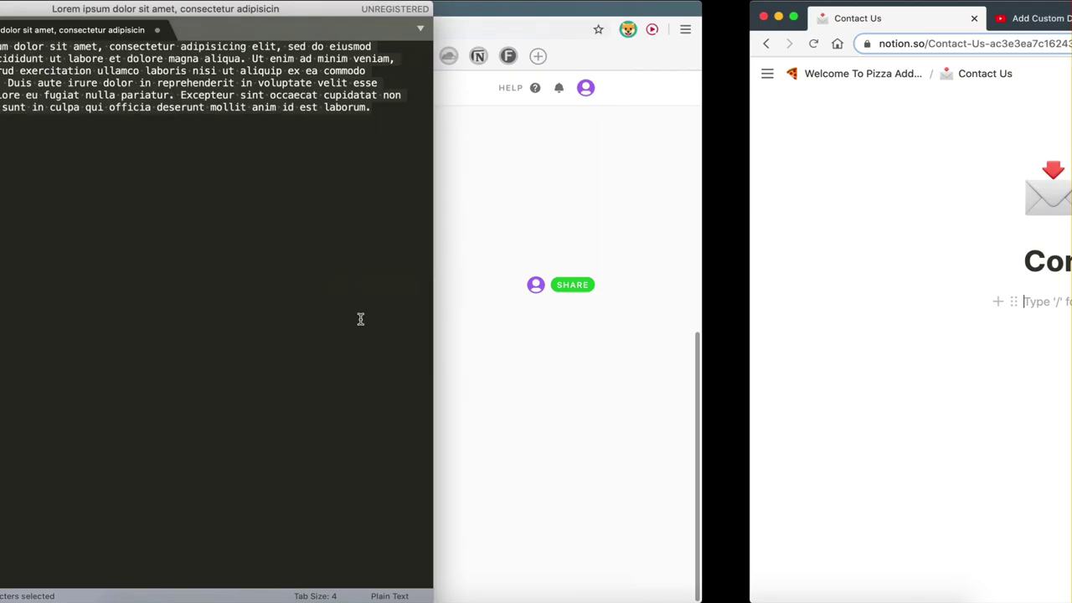
- Create a new Airtable workspace named 'My Pizza Restaurant'
{"action": "left_click", "coordinate": [24, 314]}
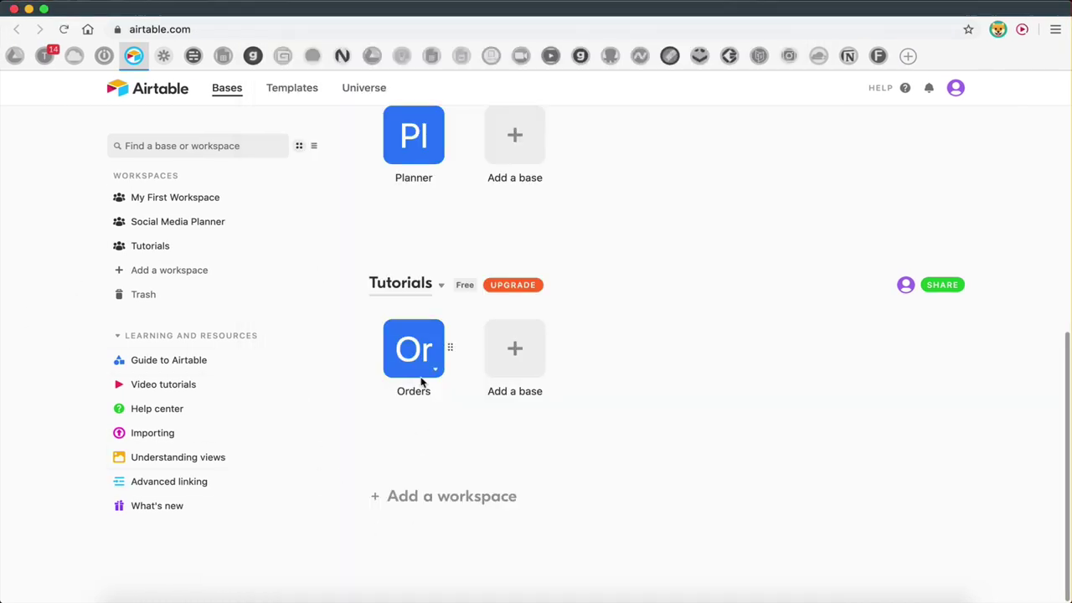
{"action": "left_click", "coordinate": [425, 500]}
{"action": "left_click", "coordinate": [599, 399]}
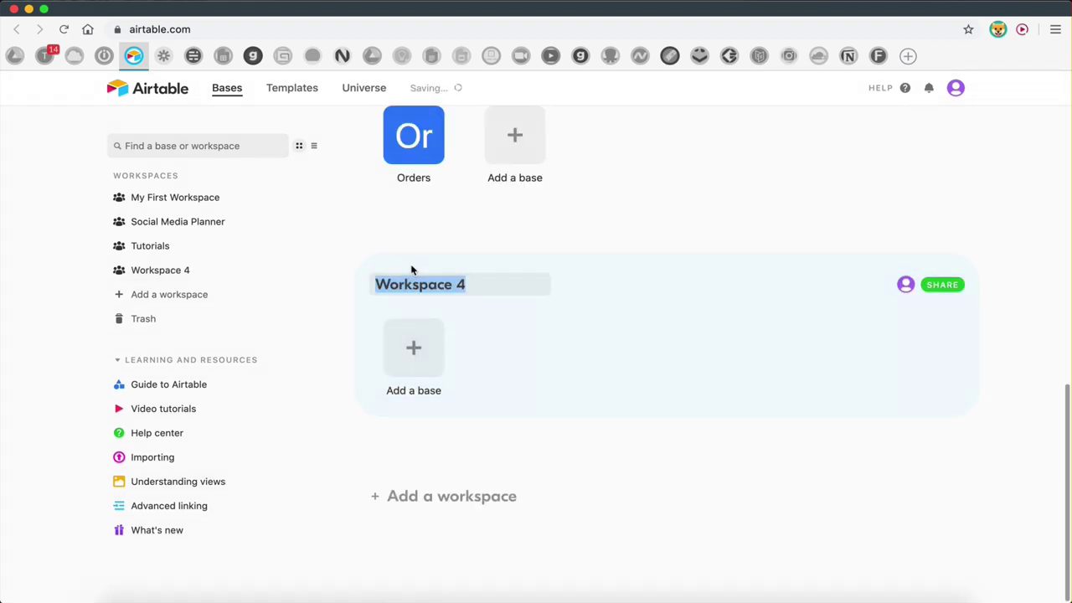
{"action": "type", "text": "Resta"}
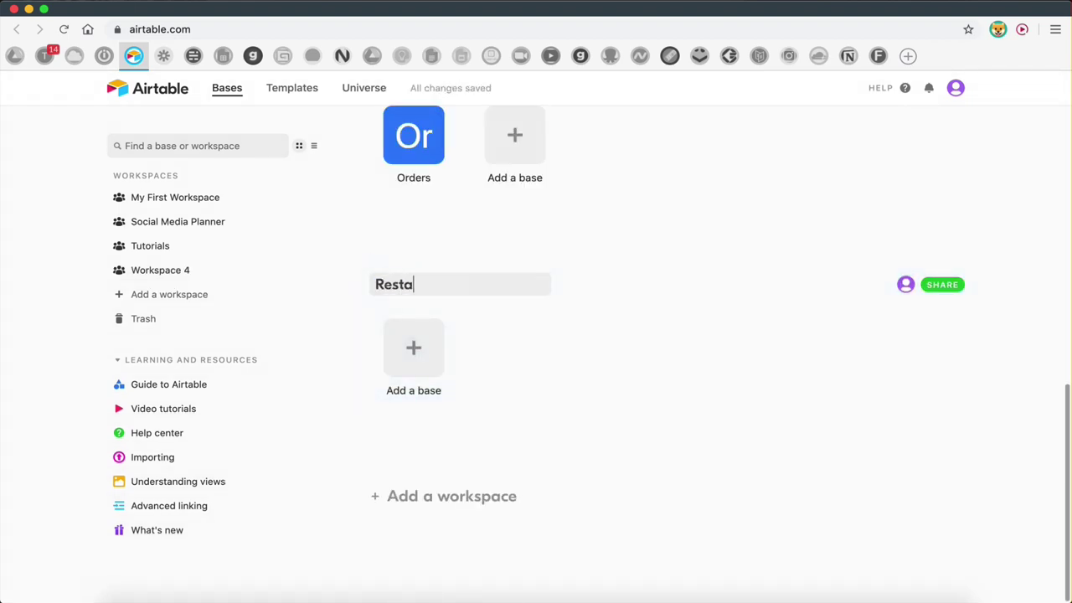
{"action": "type", "text": "ura"}
{"action": "key", "text": "alt+BackSpace"}
{"action": "type", "text": "My Pizza Restaur"}
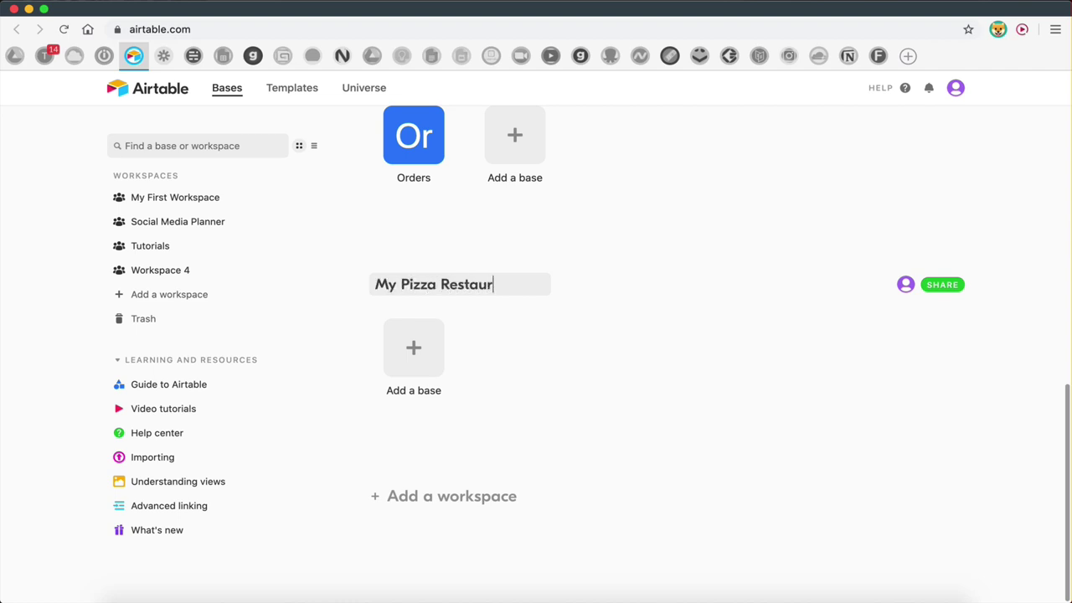
{"action": "type", "text": "ant"}
{"action": "key", "text": "Return"}
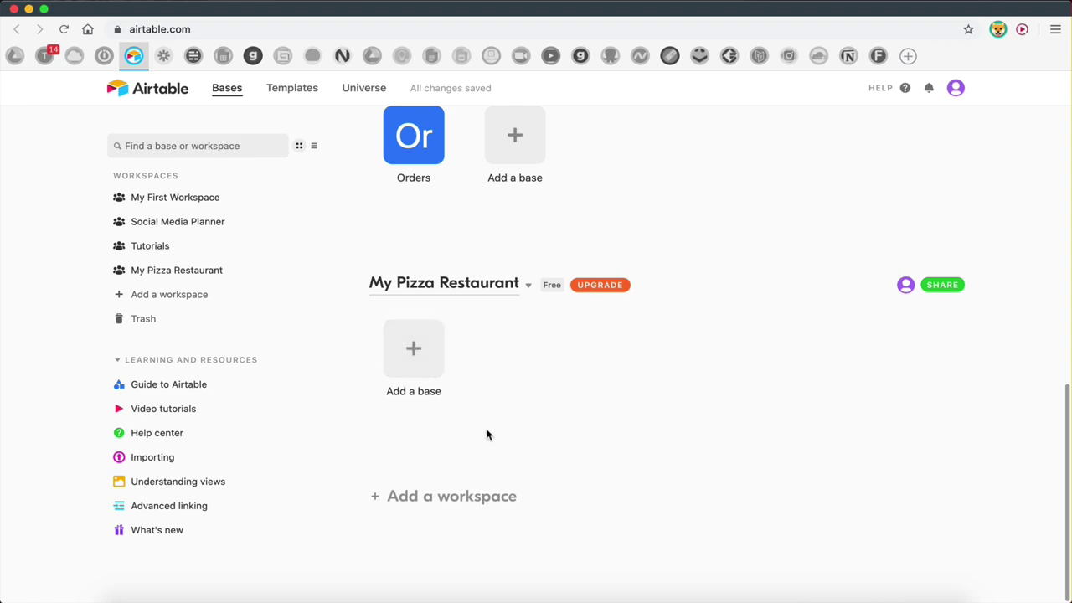
- Add a blank base from scratch to the workspace, named 'Website'
{"action": "left_click", "coordinate": [406, 352]}
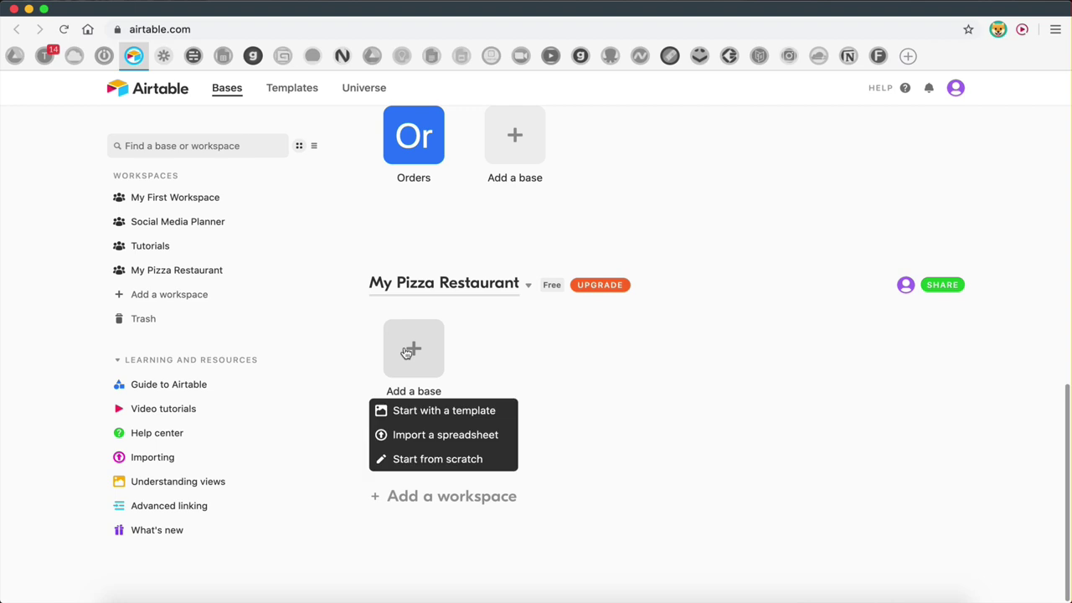
{"action": "left_click", "coordinate": [425, 460]}
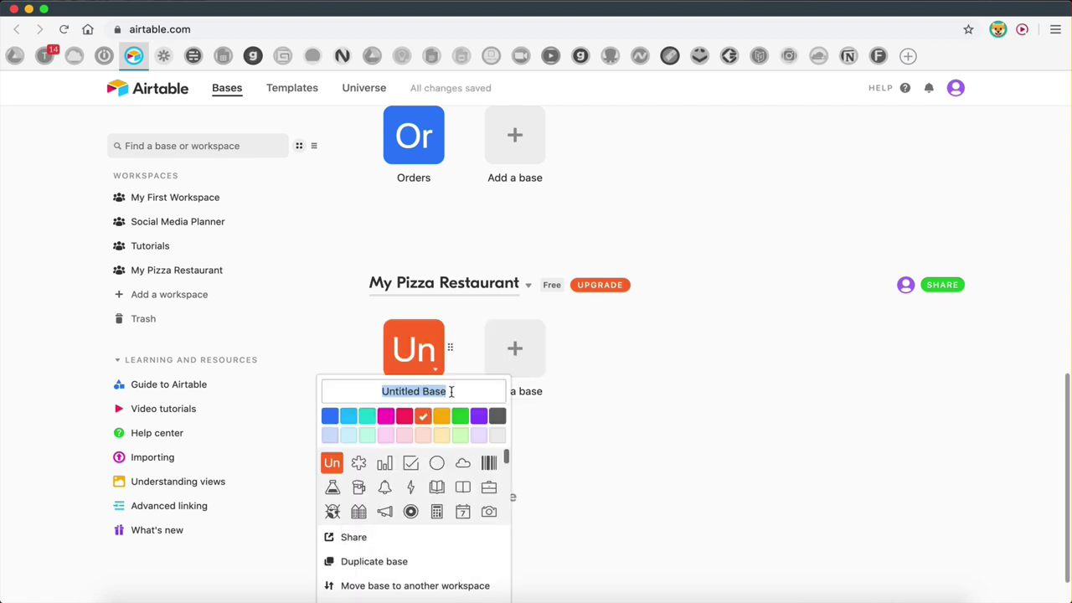
{"action": "type", "text": "c"}
{"action": "key", "text": "BackSpace"}
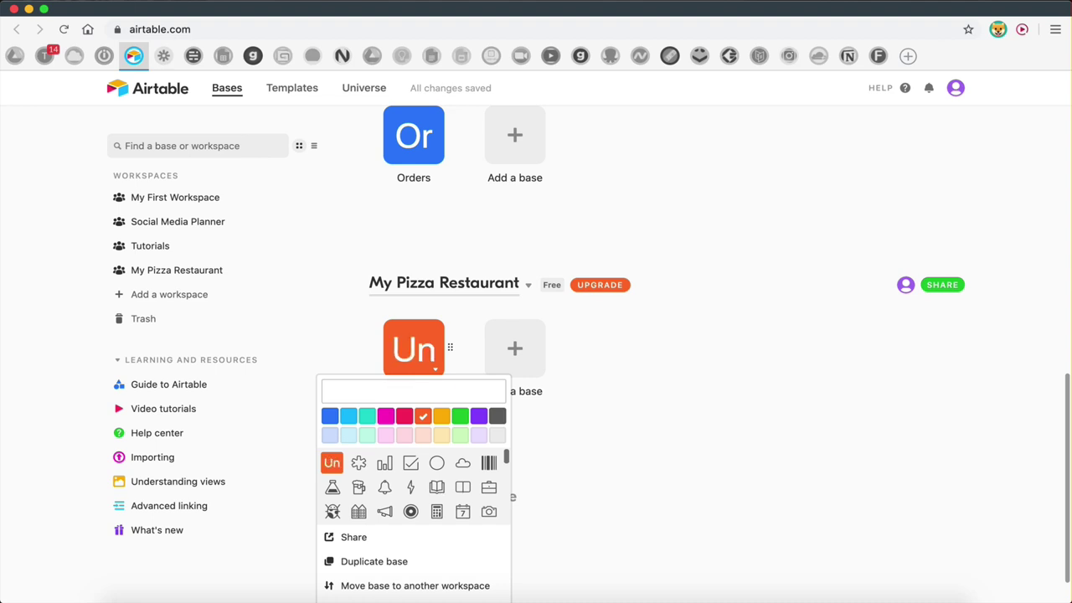
{"action": "type", "text": "Website"}
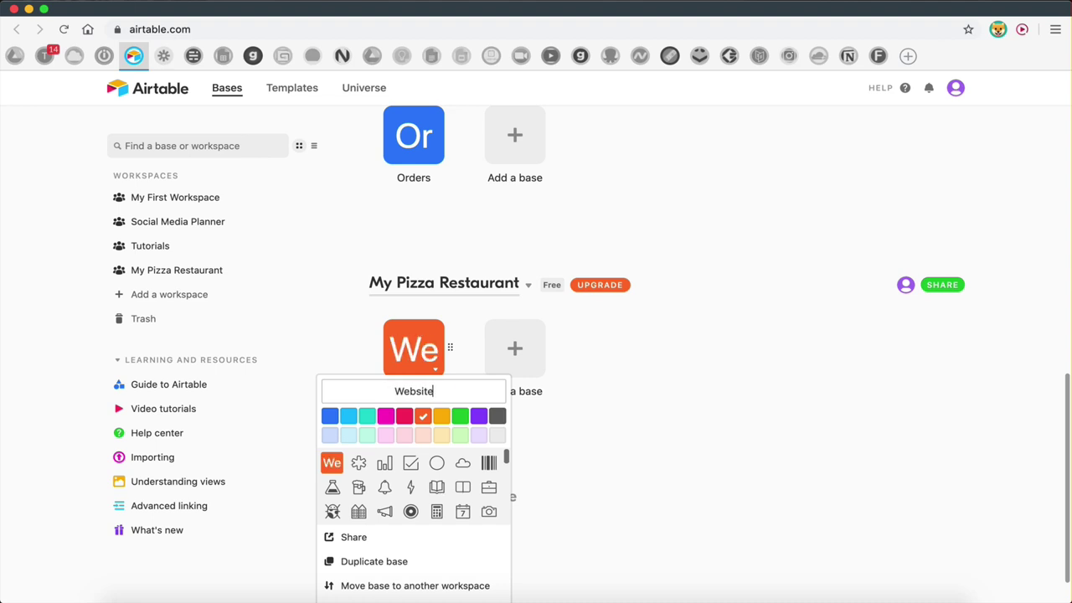
{"action": "left_click", "coordinate": [726, 476]}
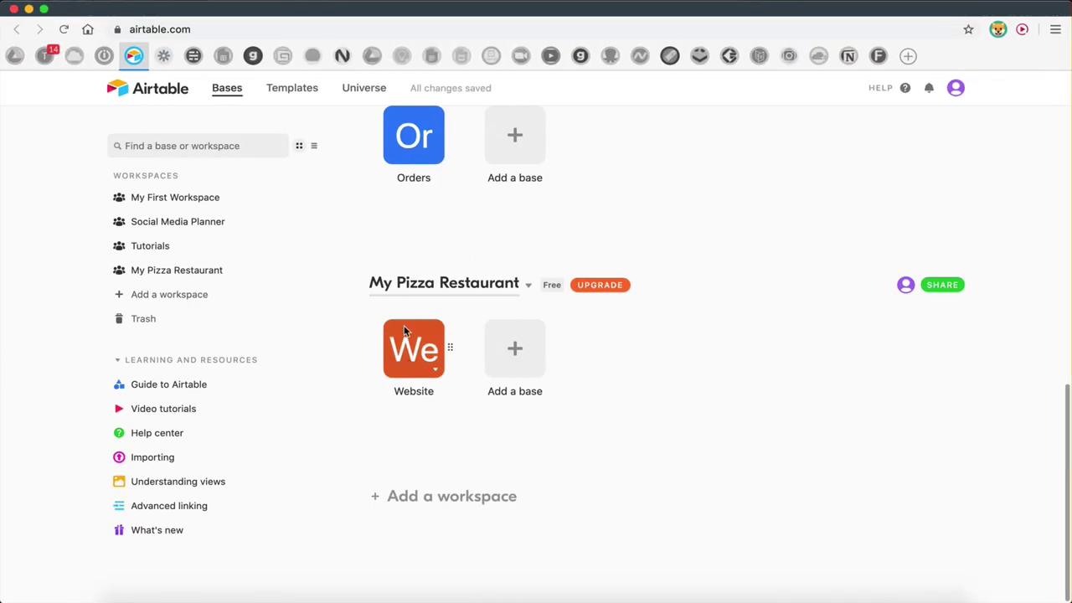
- Open the Website base, then retitle the Notion 'Contact Us' page to 'Make Reservation'
{"action": "left_click", "coordinate": [403, 330]}
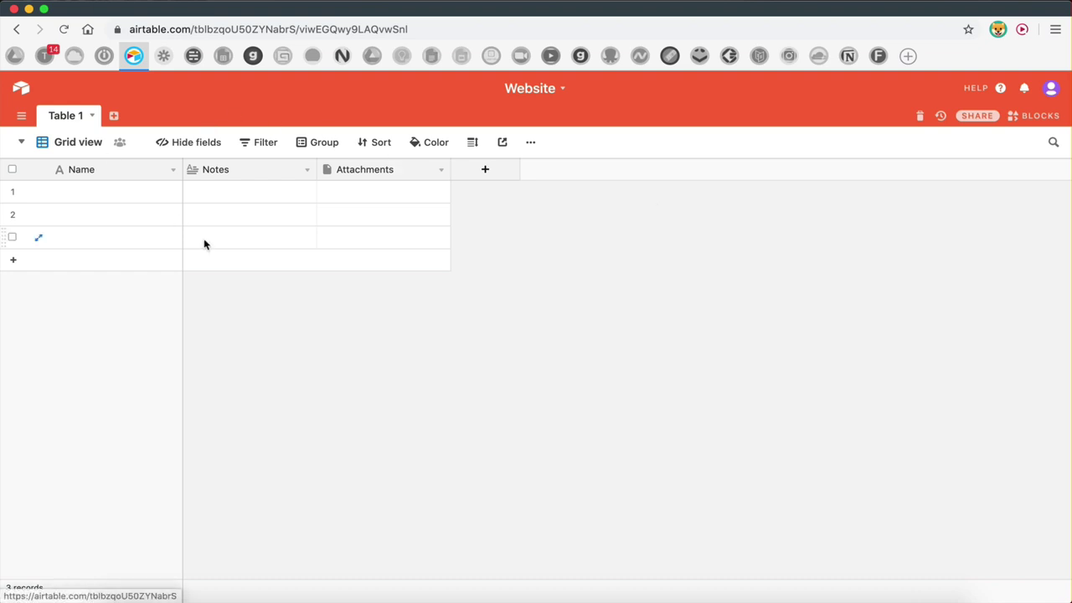
{"action": "key", "text": "super+Tab"}
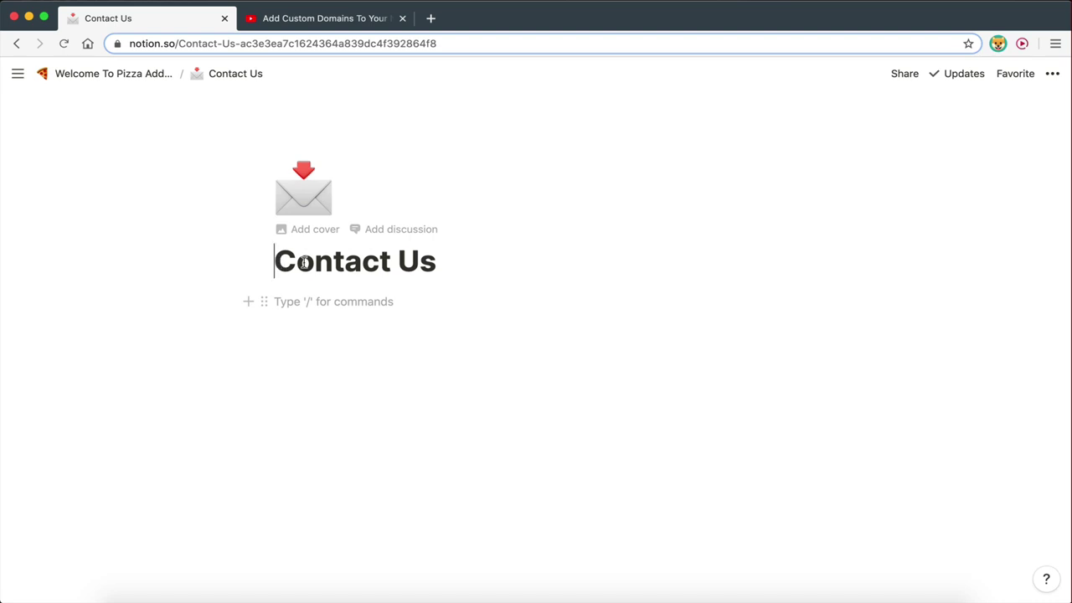
{"action": "triple_click", "coordinate": [304, 262]}
{"action": "type", "text": "Reser"}
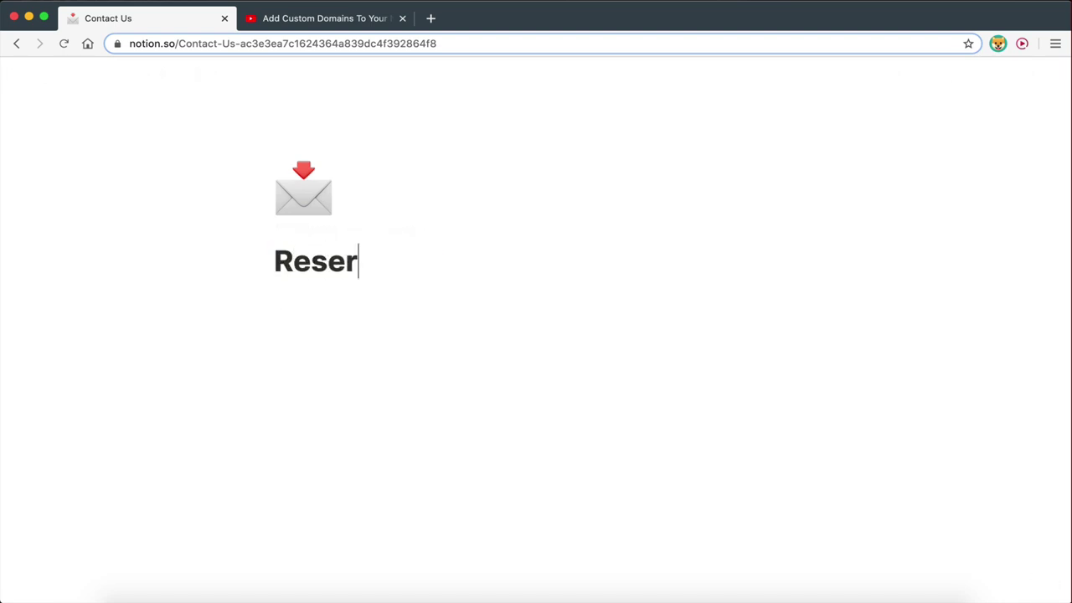
{"action": "type", "text": "av"}
{"action": "key", "text": "BackSpace"}
{"action": "key", "text": "BackSpace"}
{"action": "type", "text": "c"}
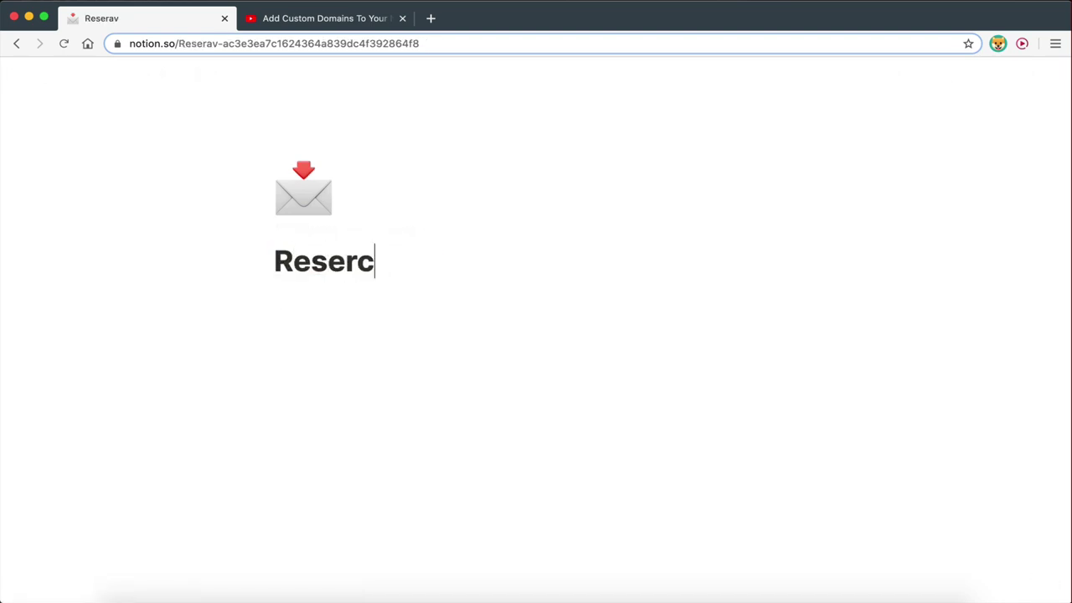
{"action": "key", "text": "BackSpace"}
{"action": "type", "text": "a"}
{"action": "key", "text": "BackSpace"}
{"action": "type", "text": "vation"}
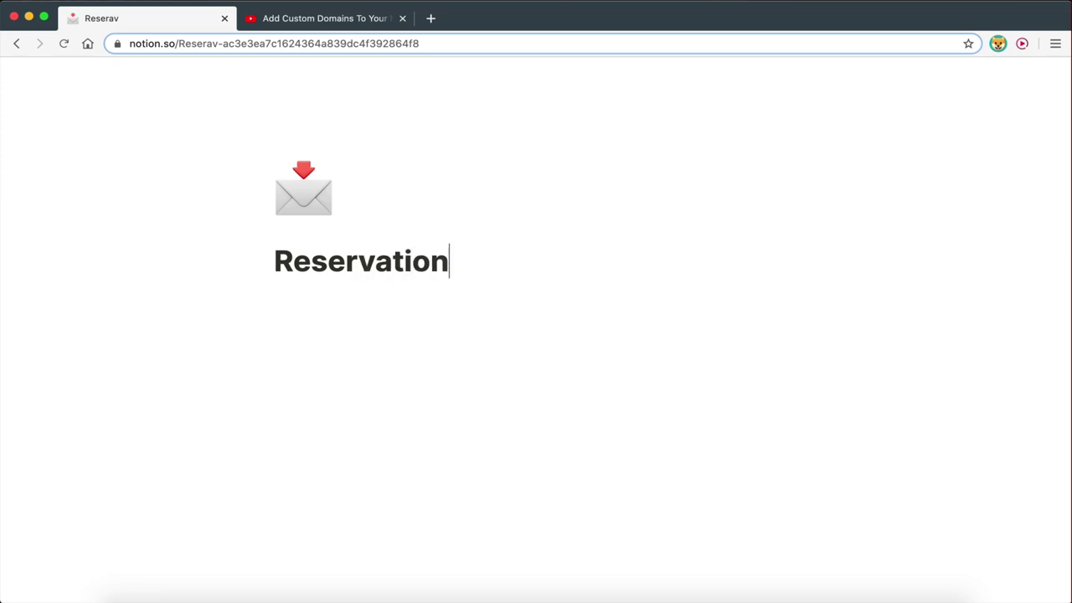
{"action": "type", "text": "s"}
{"action": "left_click", "coordinate": [275, 261]}
{"action": "type", "text": "M"}
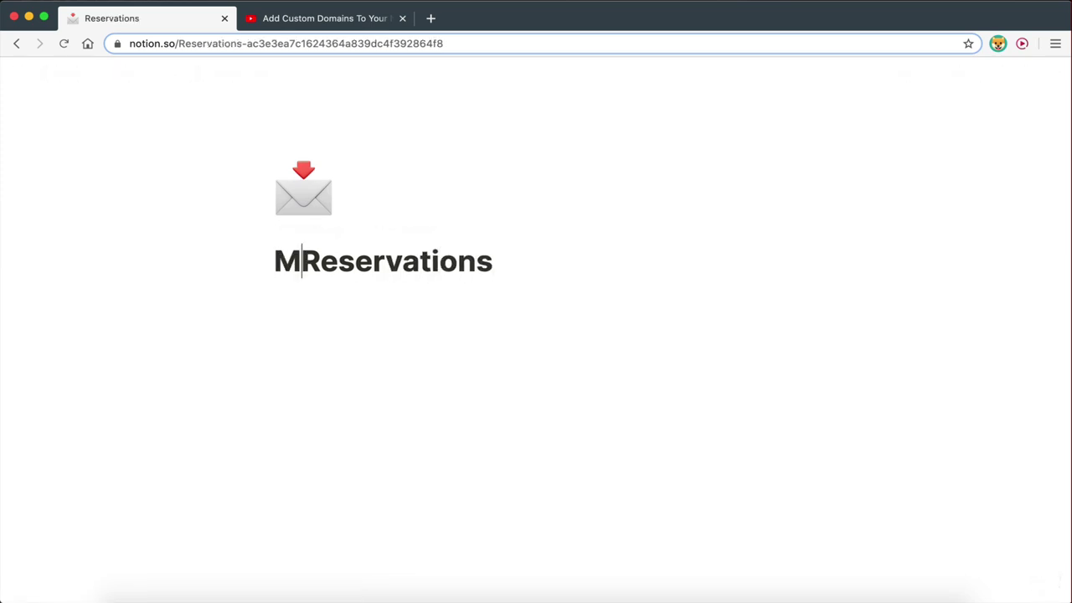
{"action": "type", "text": "ake"}
{"action": "left_click", "coordinate": [575, 275]}
{"action": "key", "text": "BackSpace"}
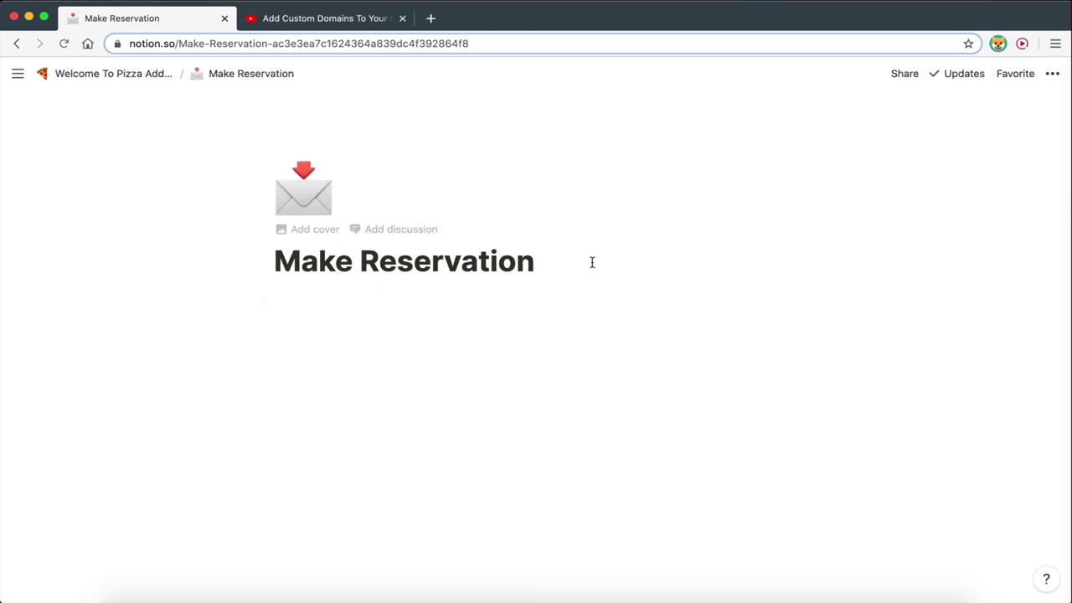
{"action": "key", "text": "ctrl+Left"}
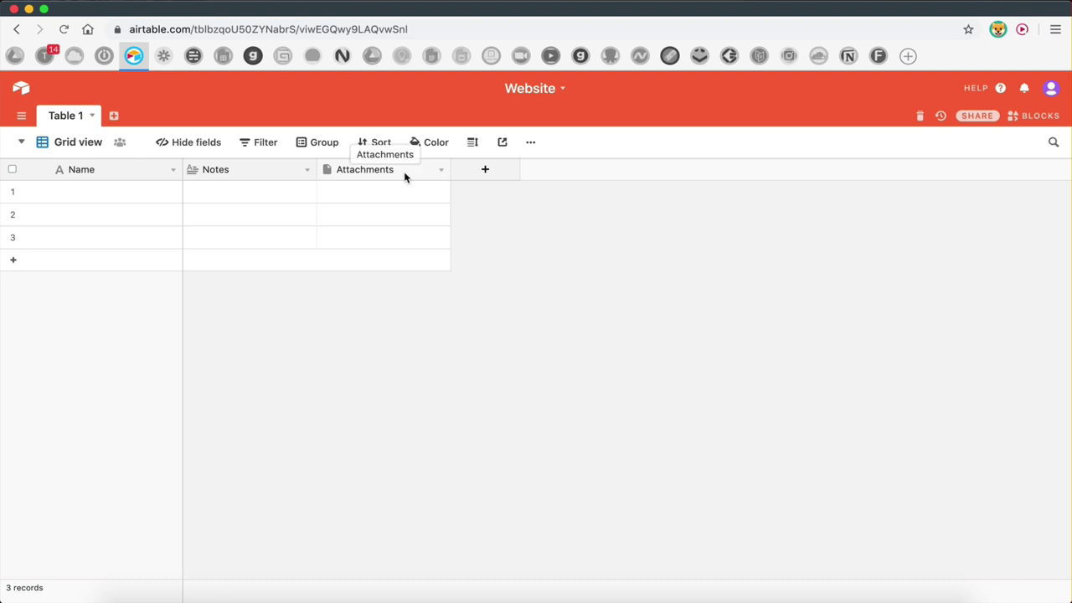
- Rename the first field to 'Full Name'
{"action": "double_click", "coordinate": [82, 176]}
{"action": "type", "text": "Full Name"}
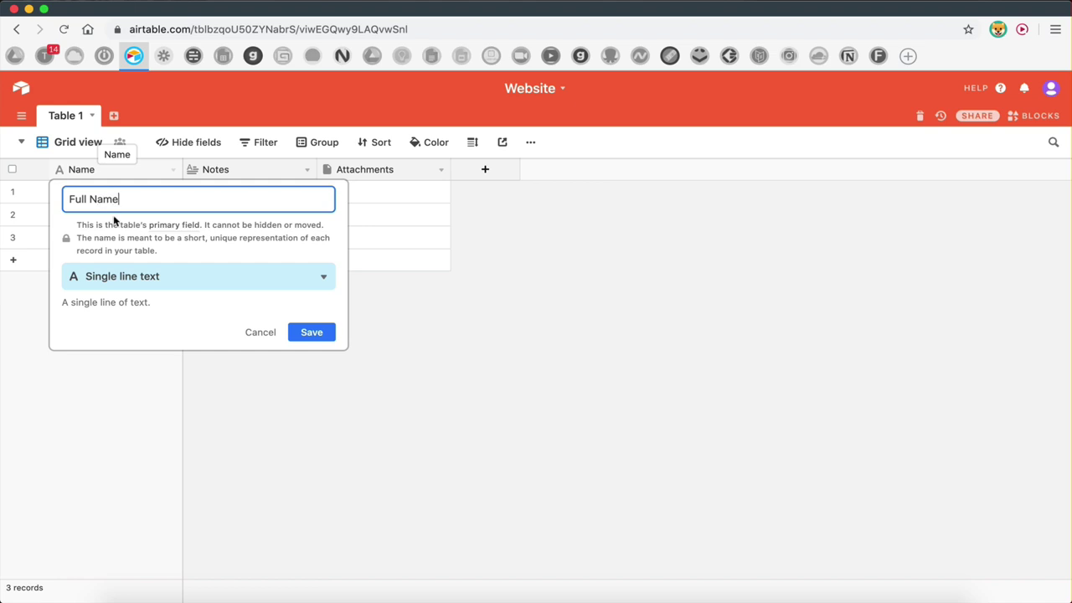
{"action": "left_click", "coordinate": [312, 331]}
{"action": "left_click", "coordinate": [235, 176]}
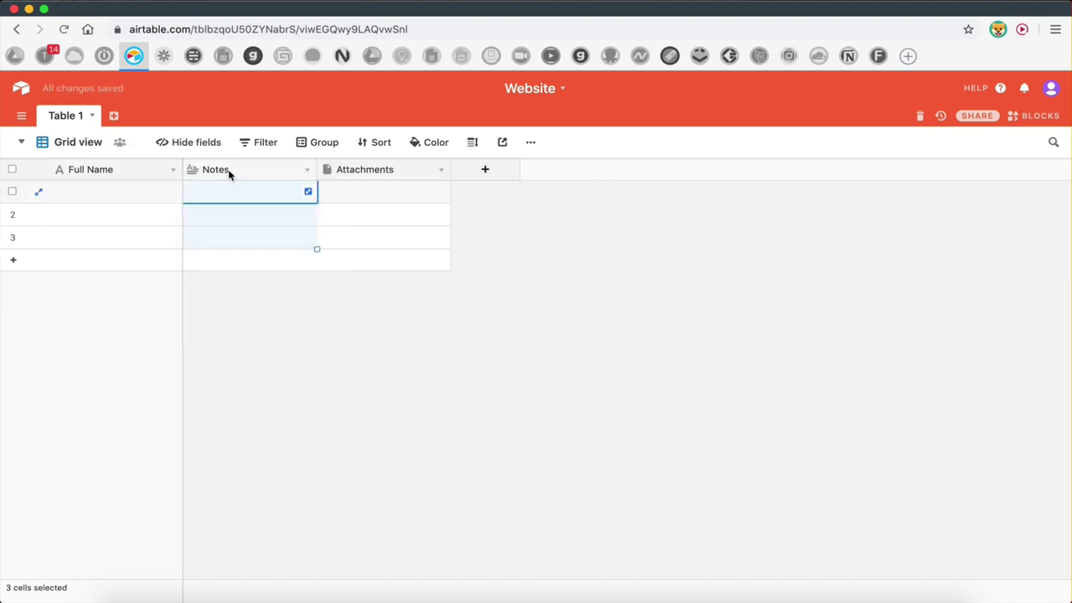
- Change the Notes field into a Phone number field named 'Phone Number'
{"action": "left_click", "coordinate": [307, 172]}
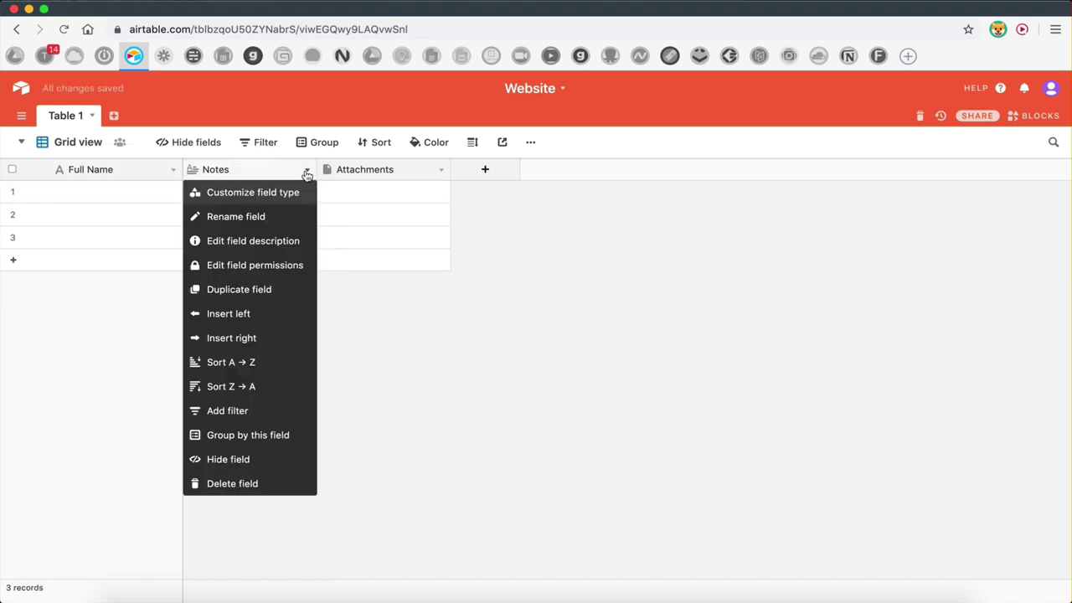
{"action": "left_click", "coordinate": [249, 196]}
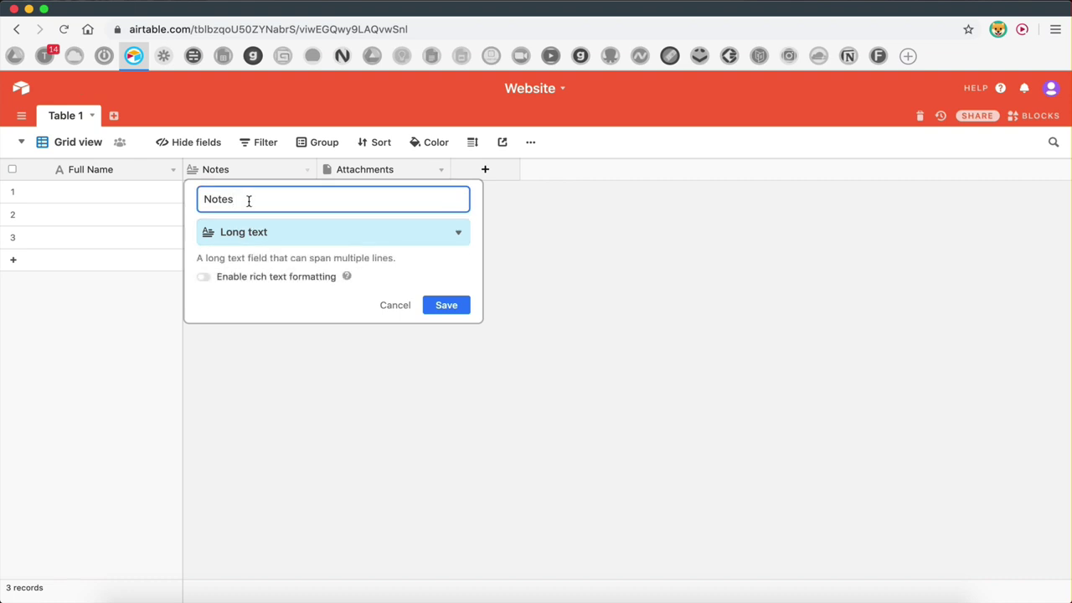
{"action": "key", "text": "super+a"}
{"action": "type", "text": "O"}
{"action": "left_click", "coordinate": [233, 235]}
{"action": "scroll", "coordinate": [256, 394], "scroll_direction": "down", "scroll_amount": 2}
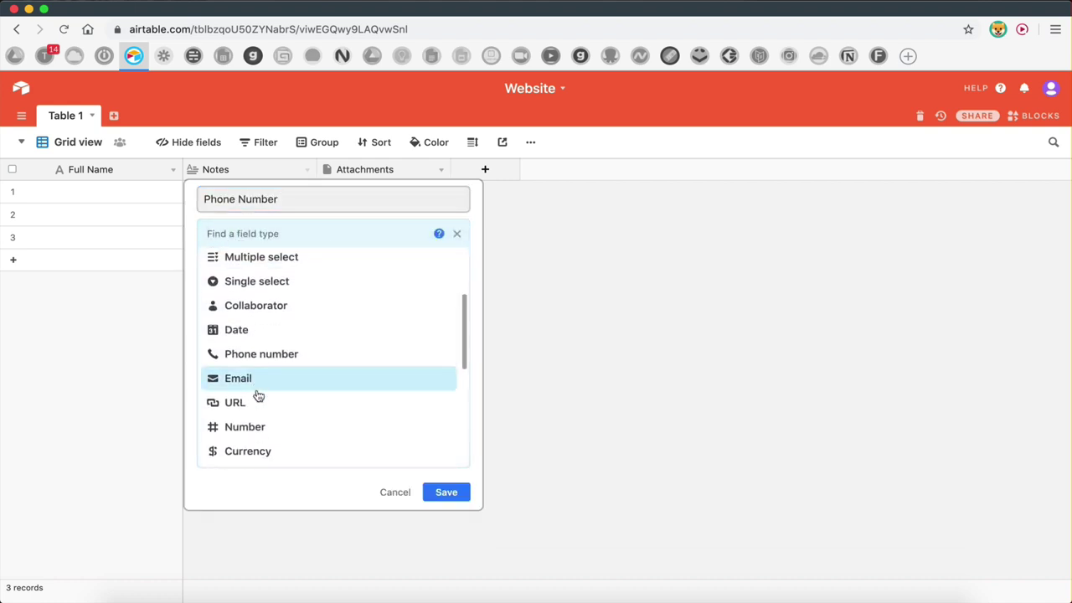
{"action": "scroll", "coordinate": [274, 434], "scroll_direction": "down", "scroll_amount": 3}
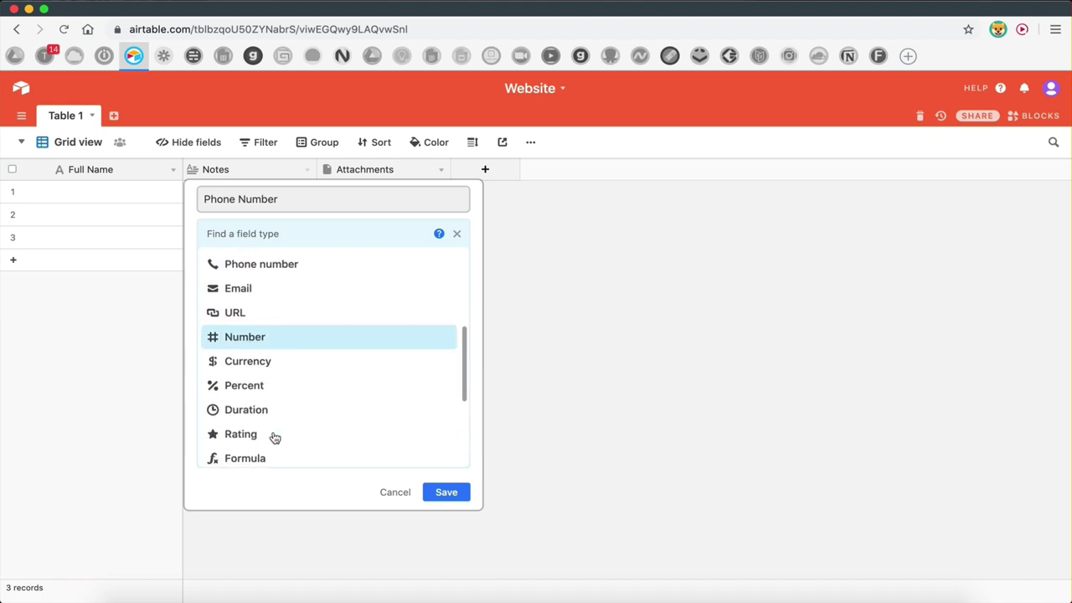
{"action": "scroll", "coordinate": [270, 399], "scroll_direction": "up", "scroll_amount": 3}
{"action": "left_click", "coordinate": [259, 360]}
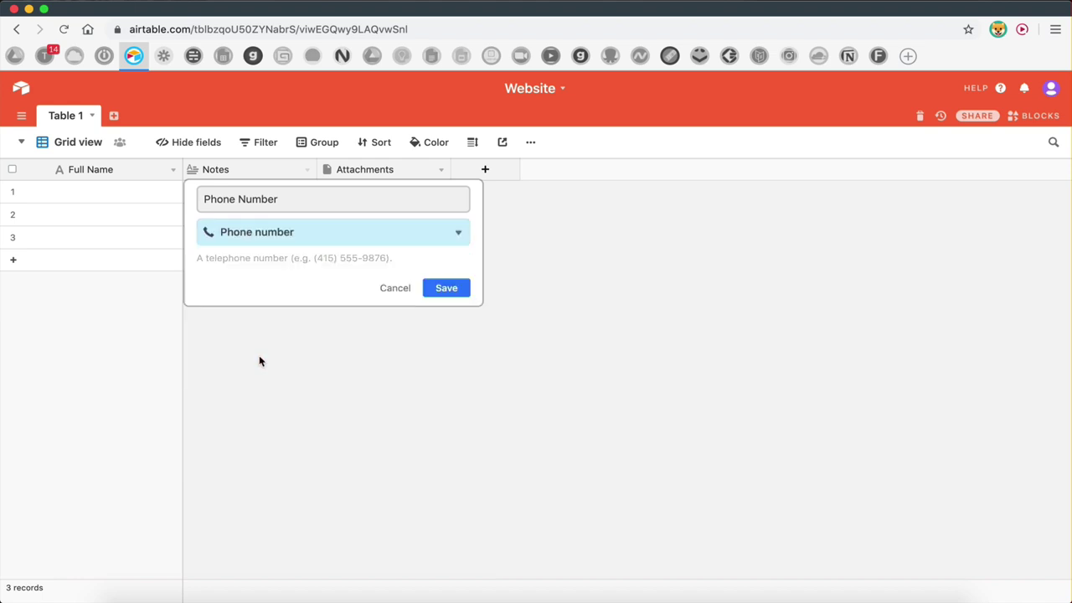
{"action": "left_click", "coordinate": [435, 288]}
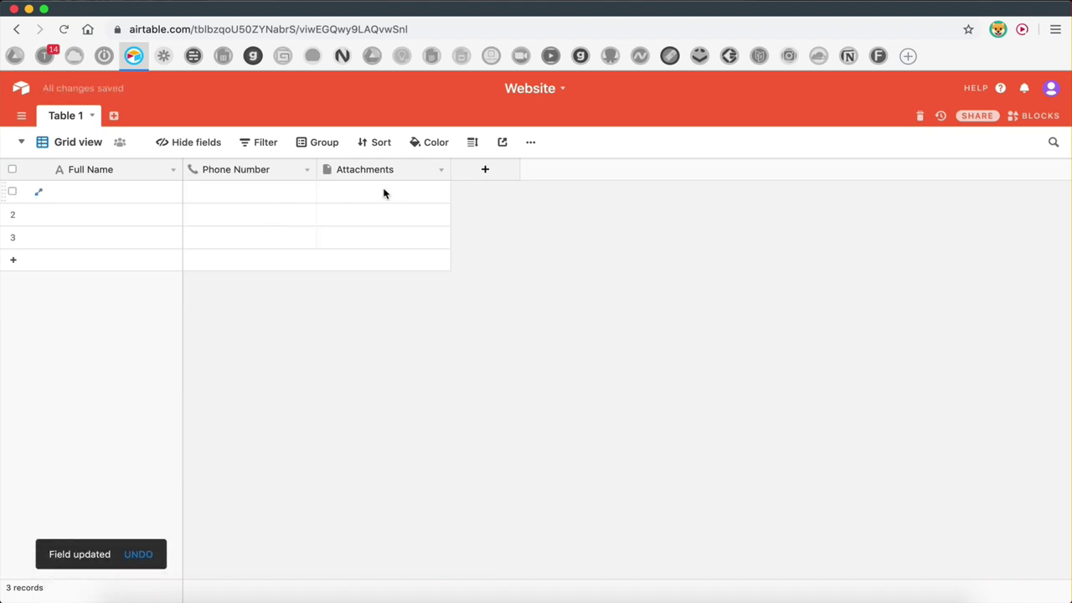
- Turn the Attachments field into an Integer-format Number field named 'No.Persons'
{"action": "left_click", "coordinate": [441, 170]}
{"action": "left_click", "coordinate": [410, 192]}
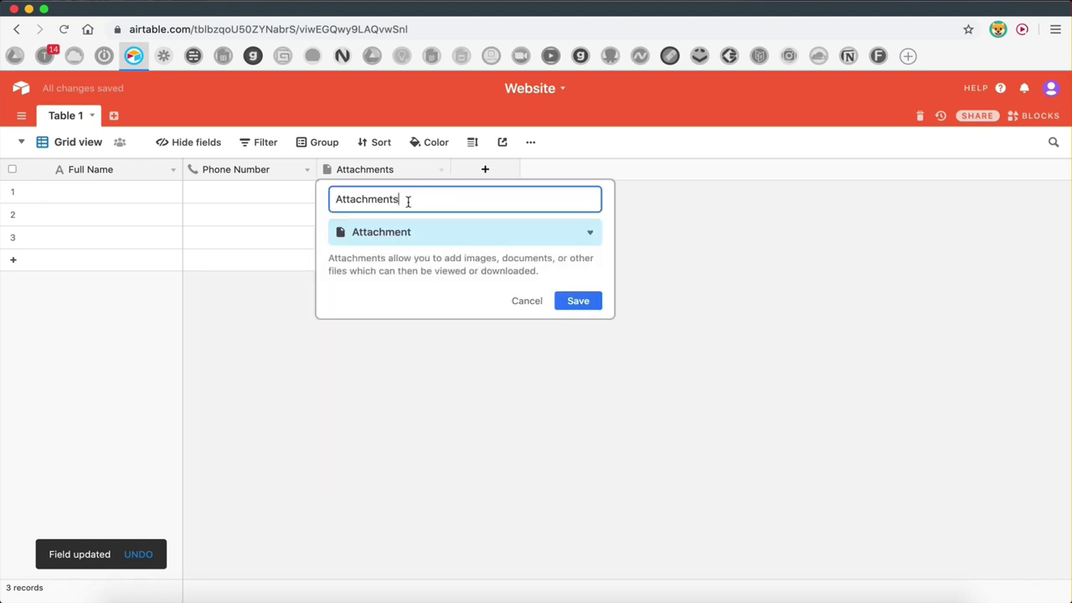
{"action": "left_click_drag", "start_coordinate": [407, 199], "coordinate": [318, 206]}
{"action": "left_click", "coordinate": [398, 238]}
{"action": "scroll", "coordinate": [443, 438], "scroll_direction": "down", "scroll_amount": 1}
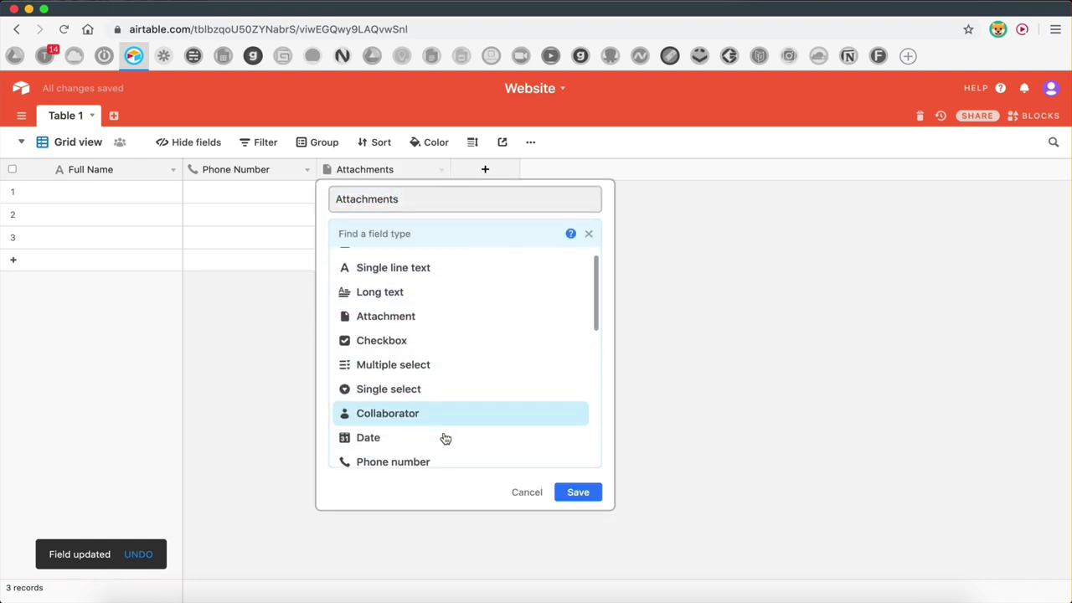
{"action": "scroll", "coordinate": [445, 438], "scroll_direction": "up", "scroll_amount": 1}
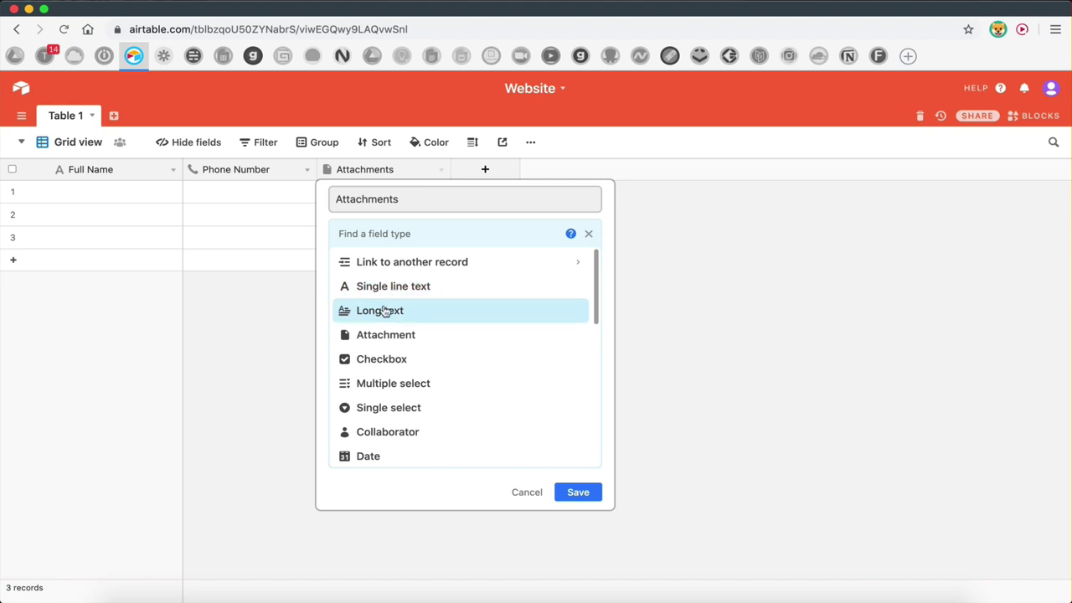
{"action": "scroll", "coordinate": [372, 391], "scroll_direction": "down", "scroll_amount": 4}
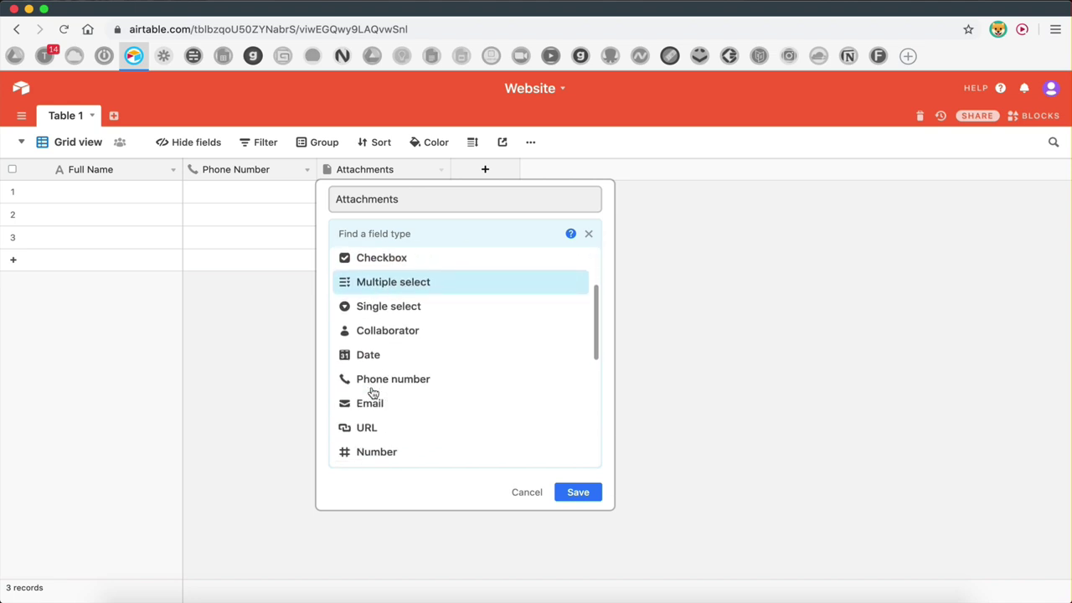
{"action": "left_click", "coordinate": [369, 413]}
{"action": "left_click_drag", "start_coordinate": [401, 198], "coordinate": [338, 196]}
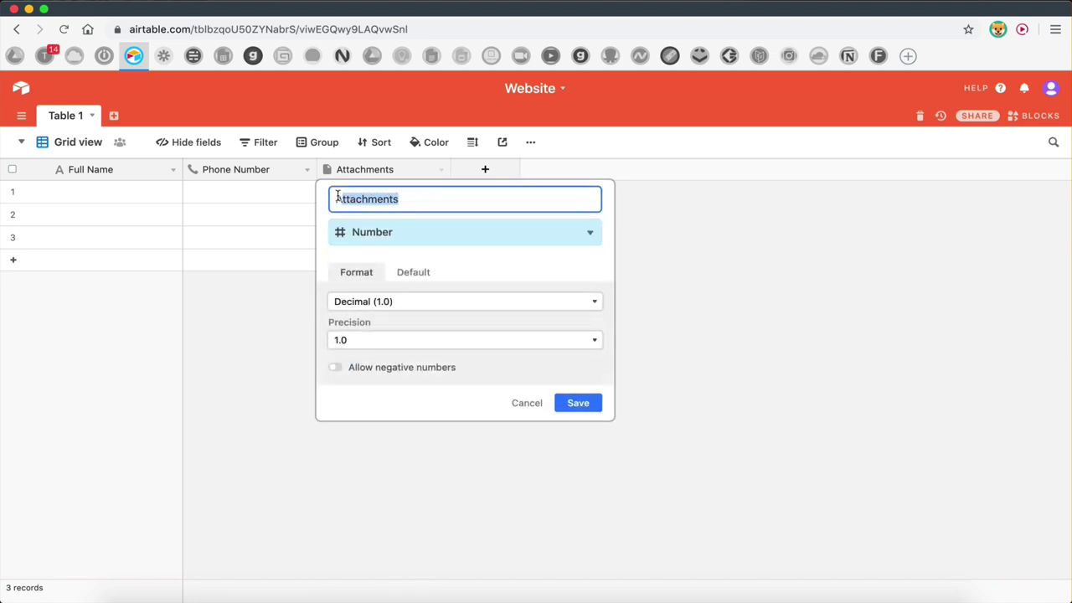
{"action": "type", "text": "No.Persons"}
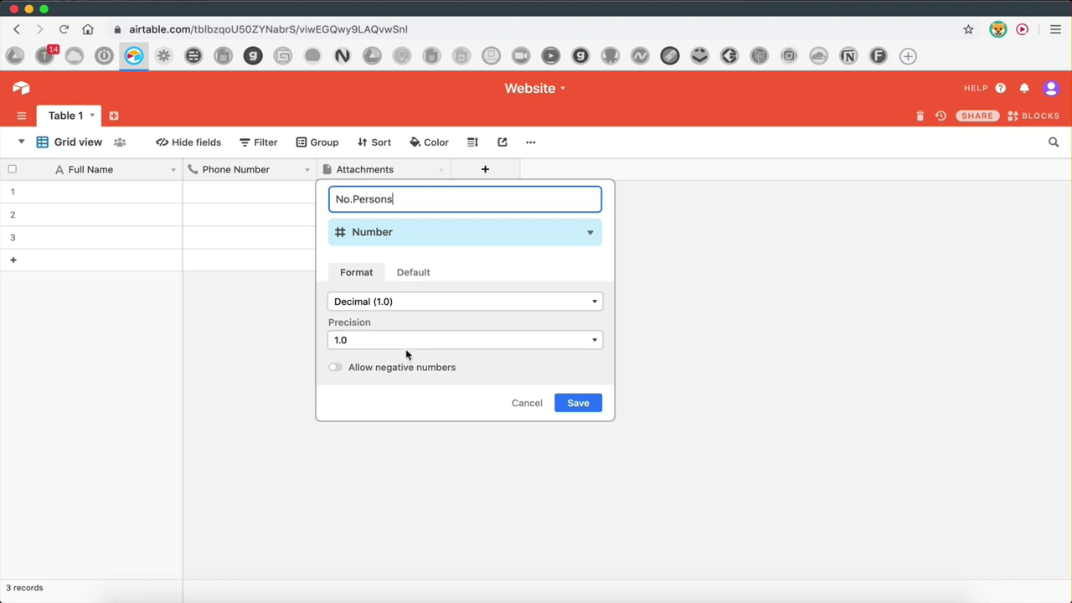
{"action": "left_click", "coordinate": [363, 302]}
{"action": "left_click", "coordinate": [364, 312]}
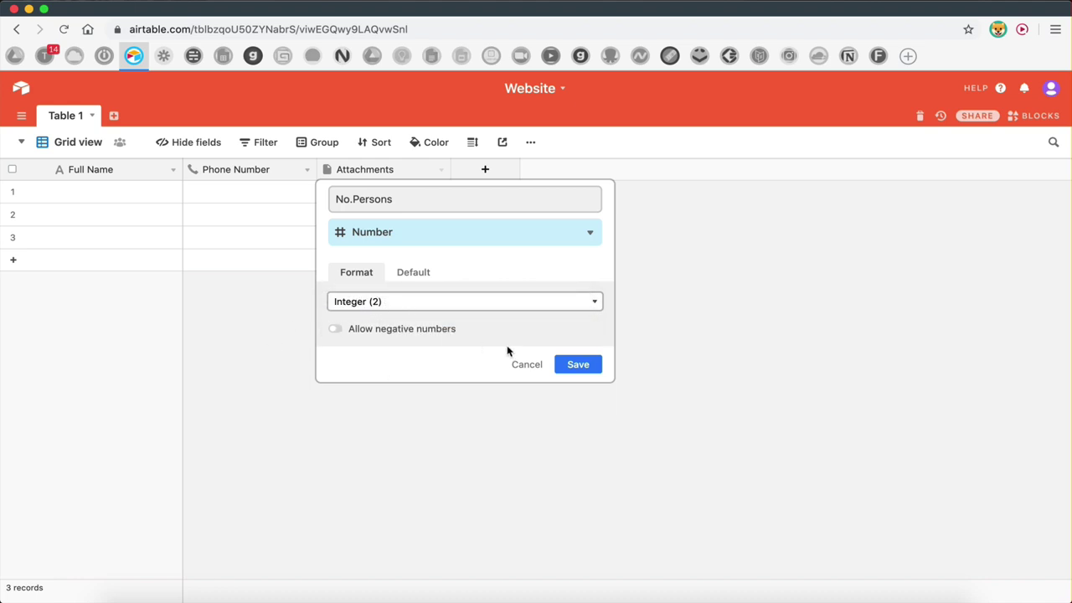
{"action": "left_click", "coordinate": [576, 364]}
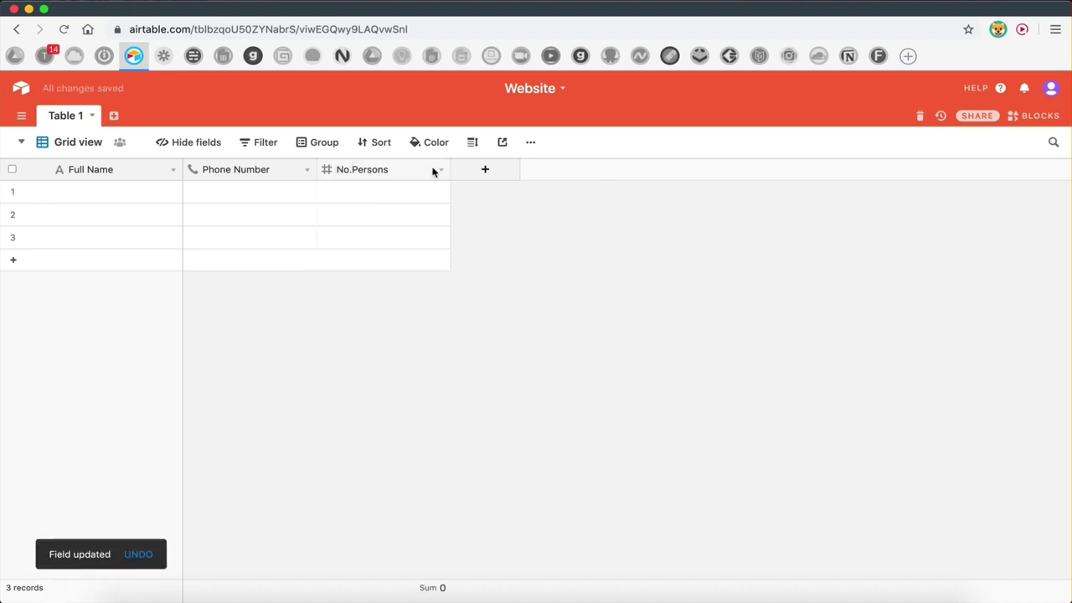
- Add a 'Reservation Date' Date field that includes a time in 24-hour format
{"action": "left_click", "coordinate": [484, 170]}
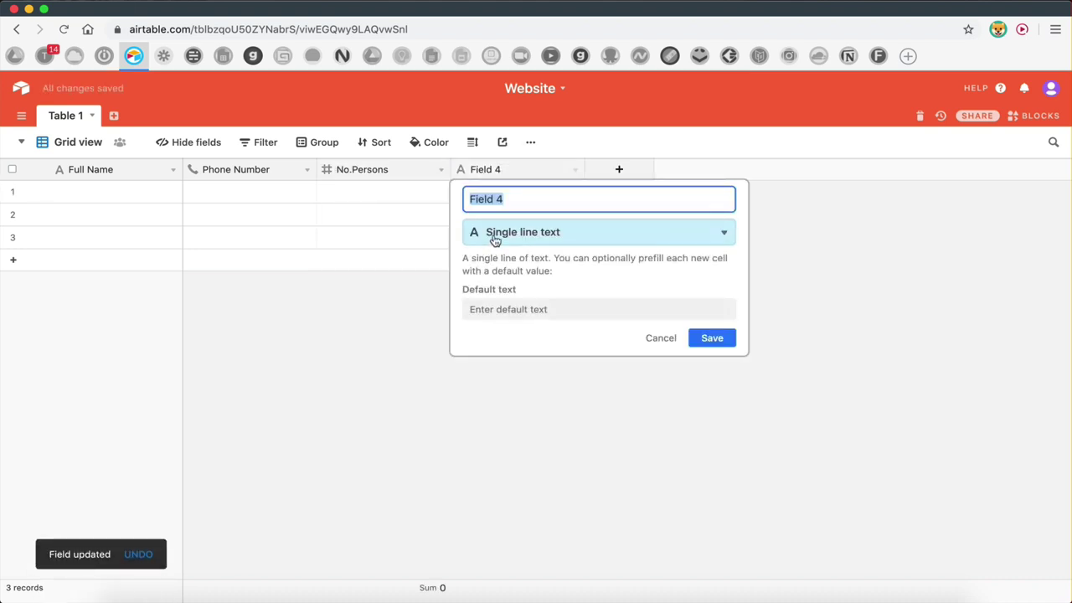
{"action": "left_click", "coordinate": [477, 232]}
{"action": "scroll", "coordinate": [539, 372], "scroll_direction": "down", "scroll_amount": 3}
{"action": "scroll", "coordinate": [539, 372], "scroll_direction": "up", "scroll_amount": 2}
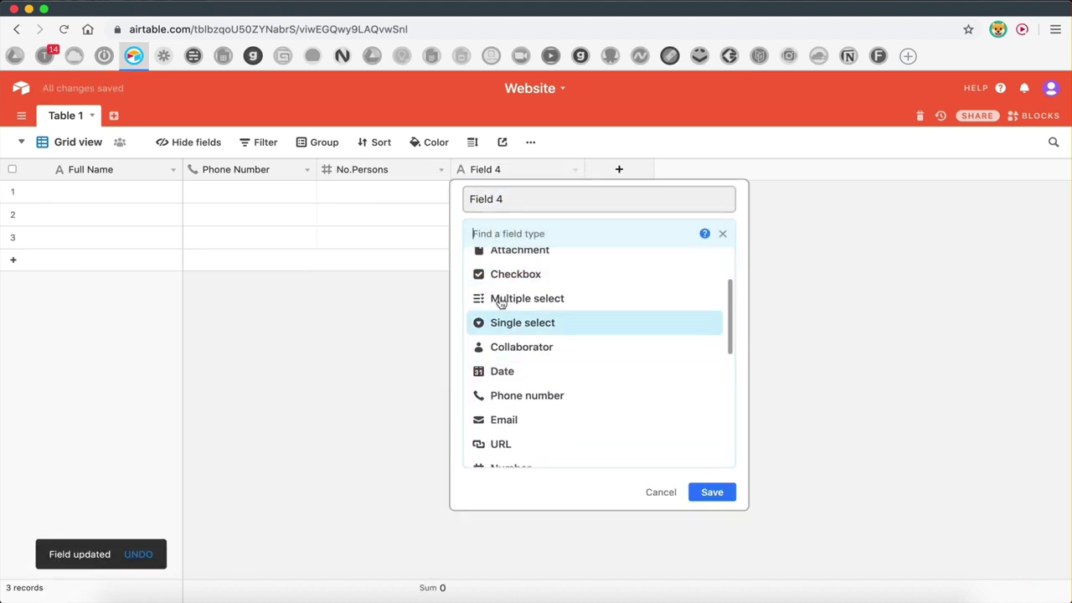
{"action": "left_click", "coordinate": [505, 371]}
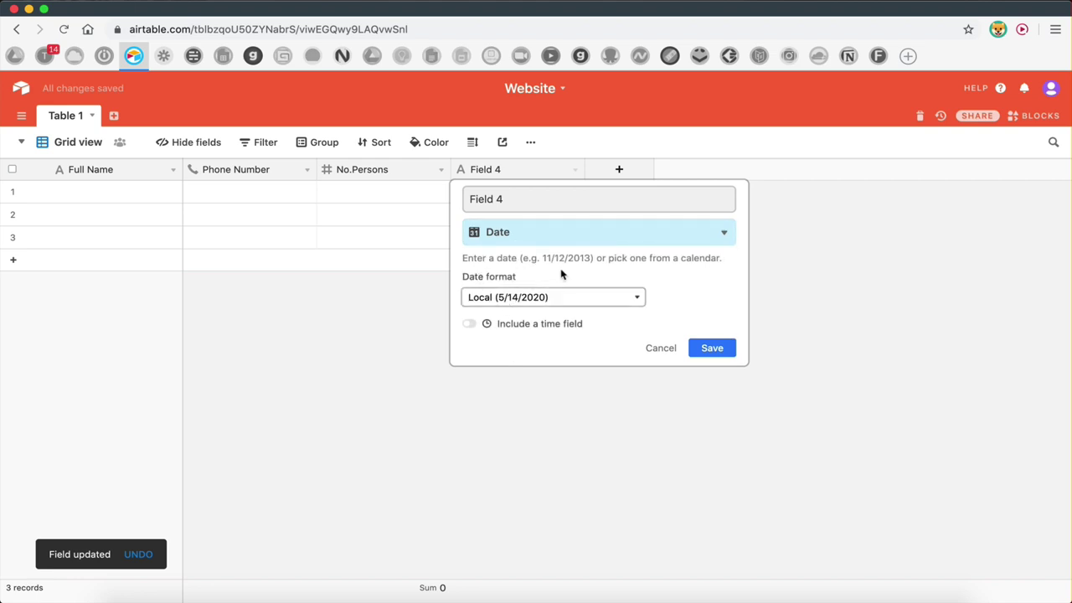
{"action": "left_click", "coordinate": [469, 324]}
{"action": "left_click", "coordinate": [502, 367]}
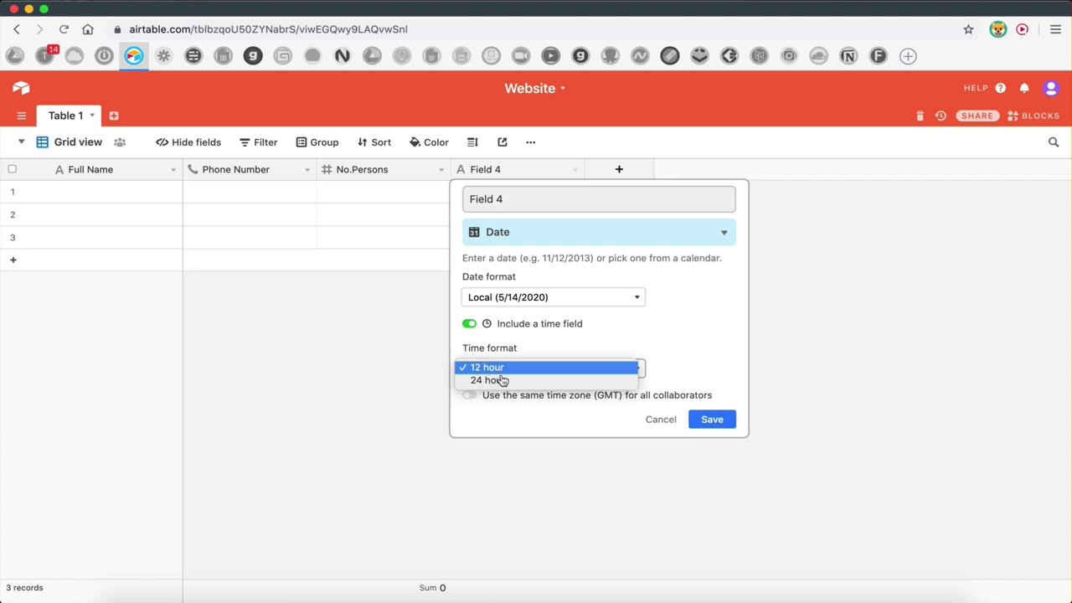
{"action": "left_click", "coordinate": [493, 380]}
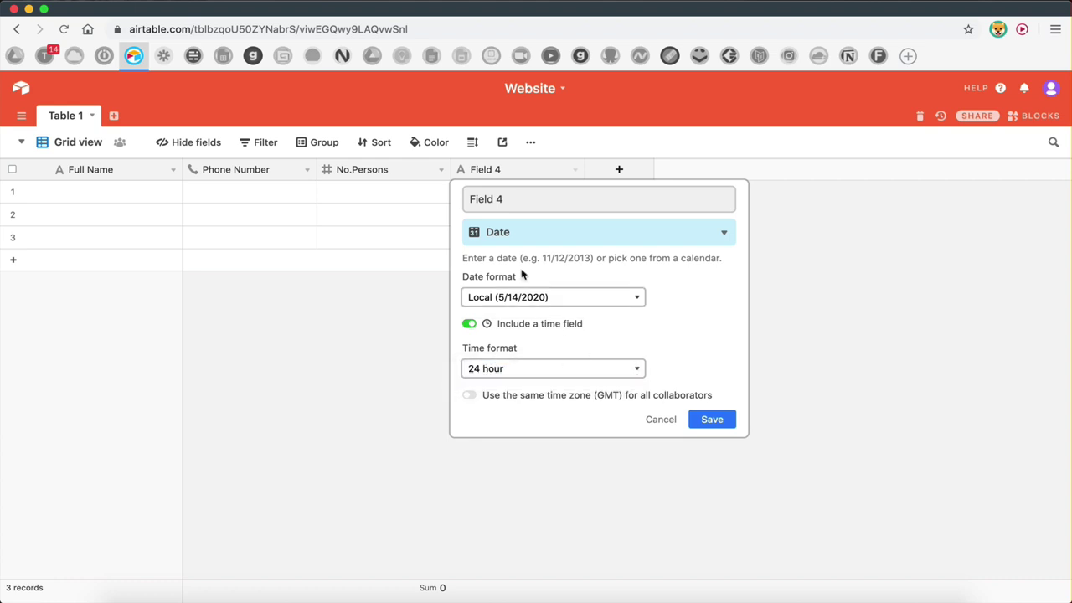
{"action": "left_click_drag", "start_coordinate": [502, 200], "coordinate": [472, 199]}
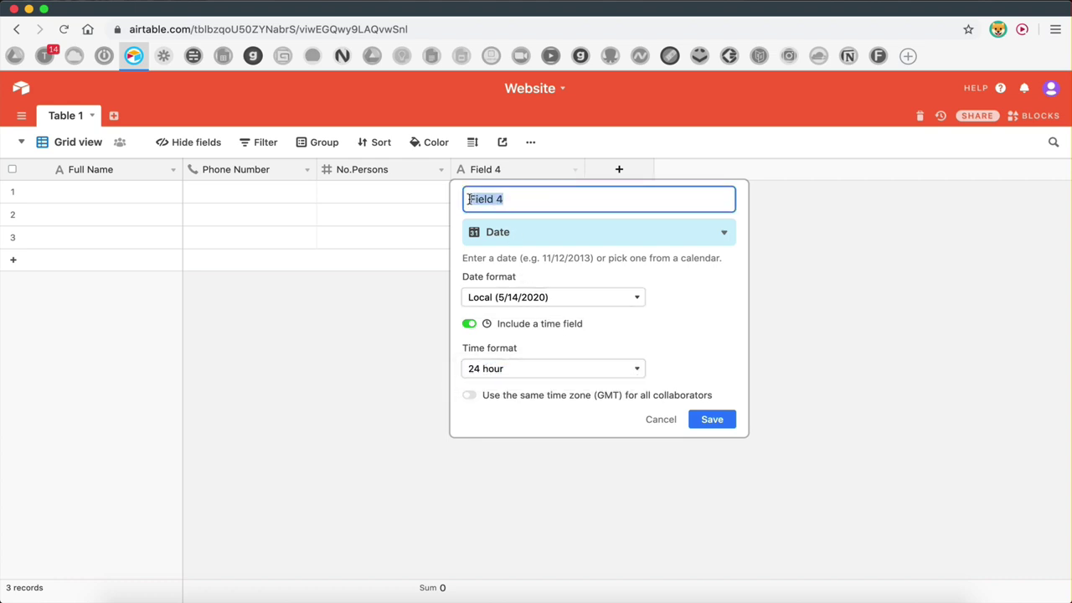
{"action": "type", "text": "Date"}
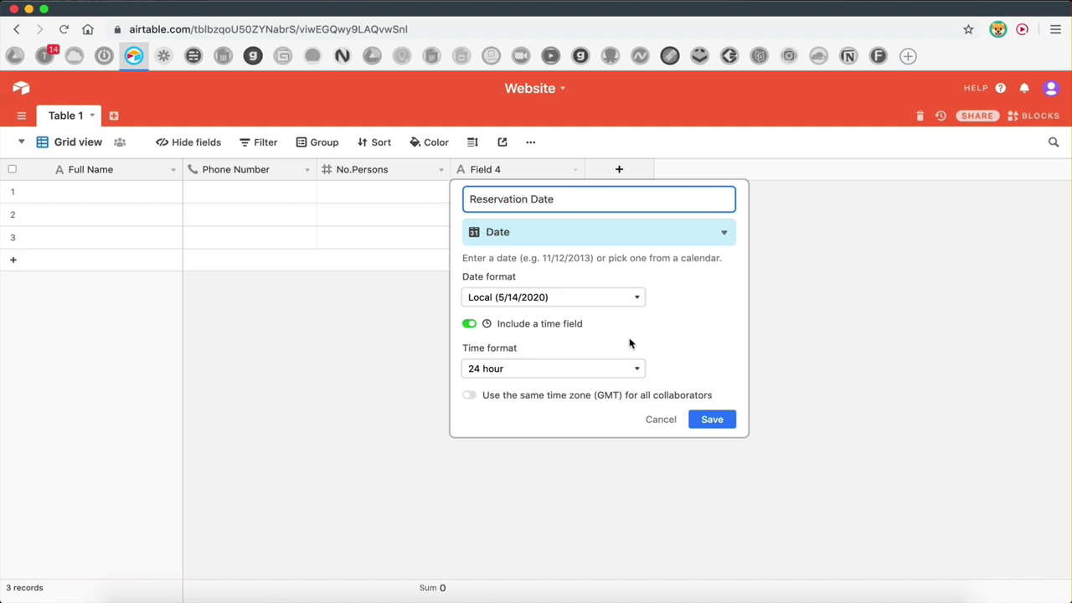
{"action": "left_click", "coordinate": [712, 418]}
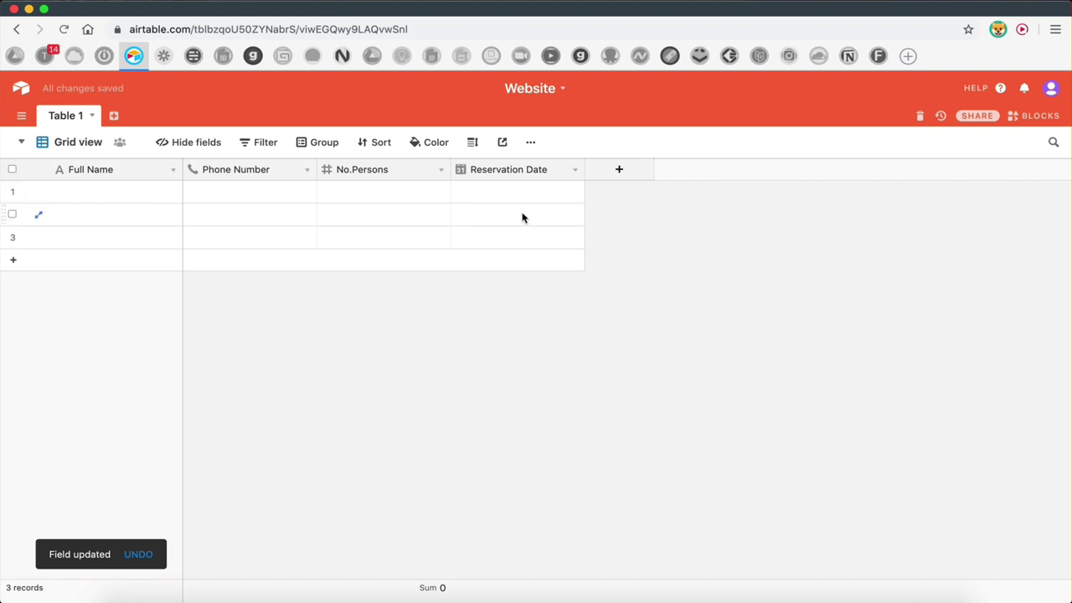
{"action": "left_click", "coordinate": [82, 141]}
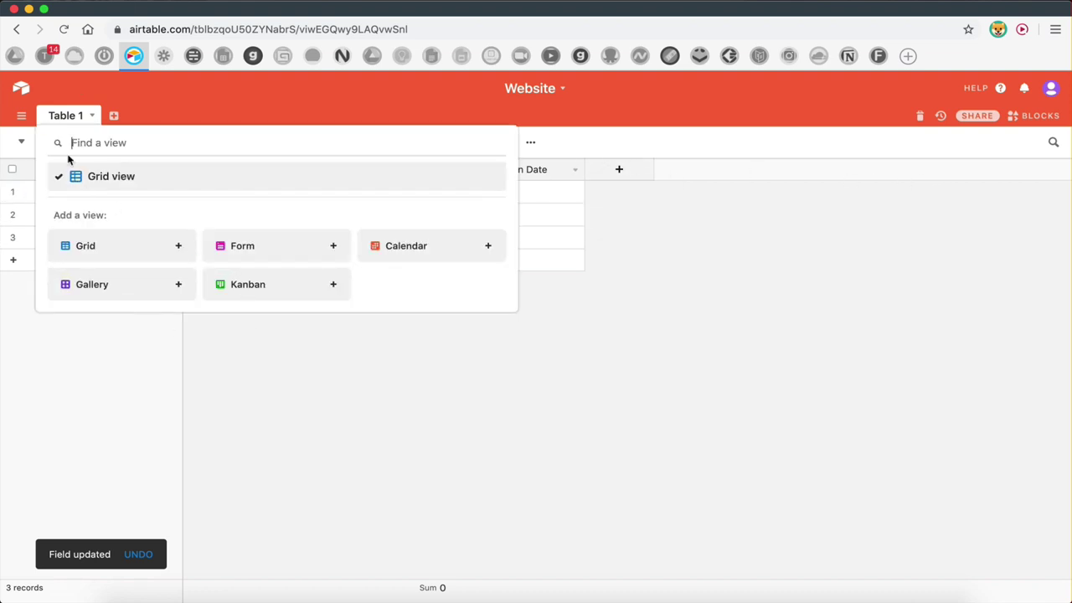
{"action": "left_click", "coordinate": [392, 344]}
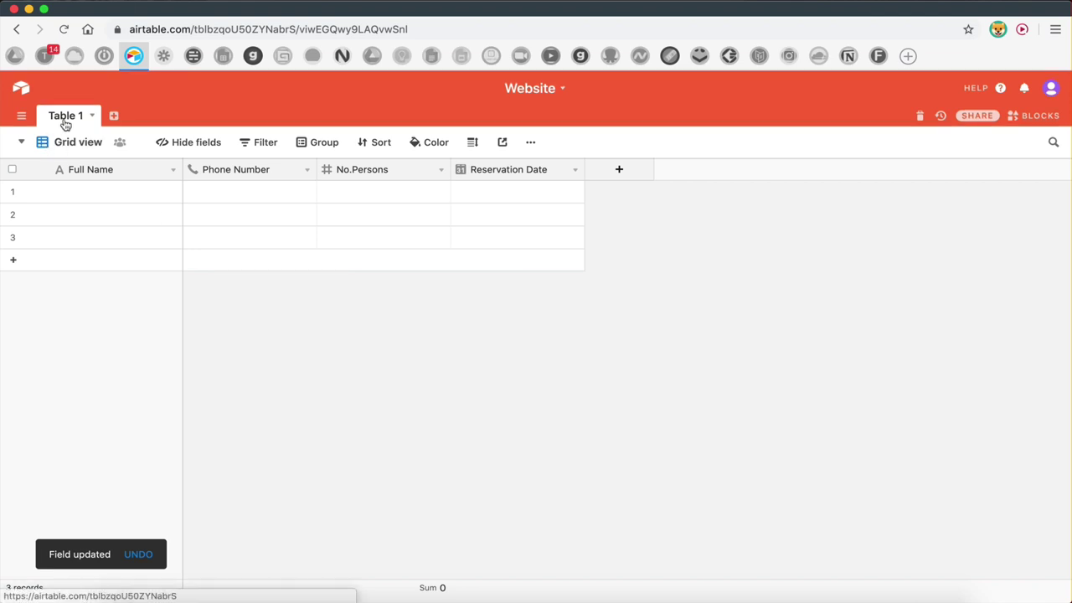
- Rename the 'Table 1' table to 'Reservations'
{"action": "double_click", "coordinate": [62, 118]}
{"action": "type", "text": "Reservations"}
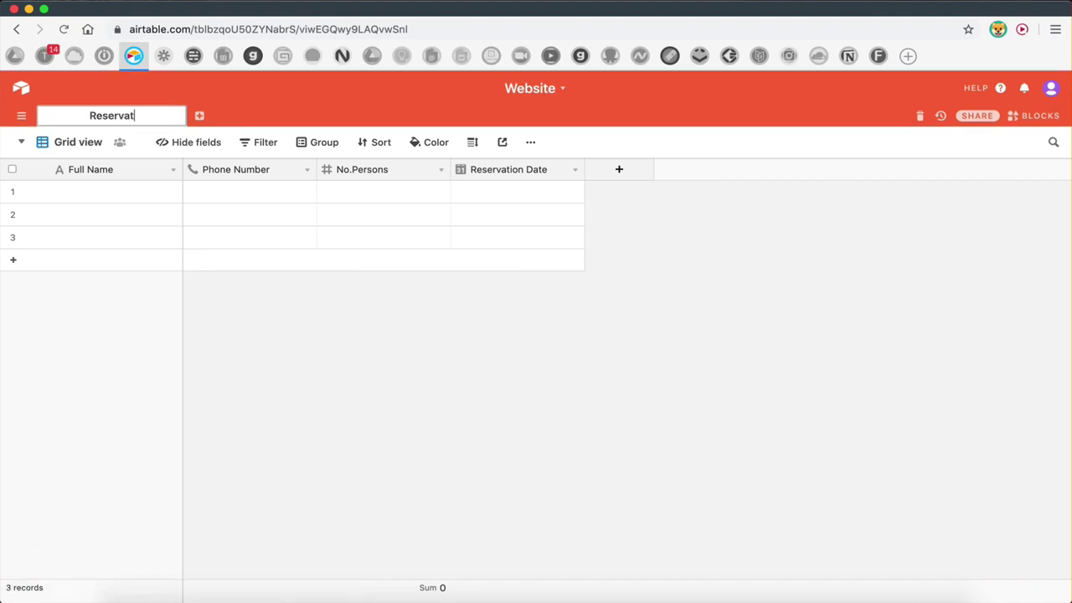
{"action": "key", "text": "BackSpace"}
{"action": "type", "text": "s"}
{"action": "key", "text": "Return"}
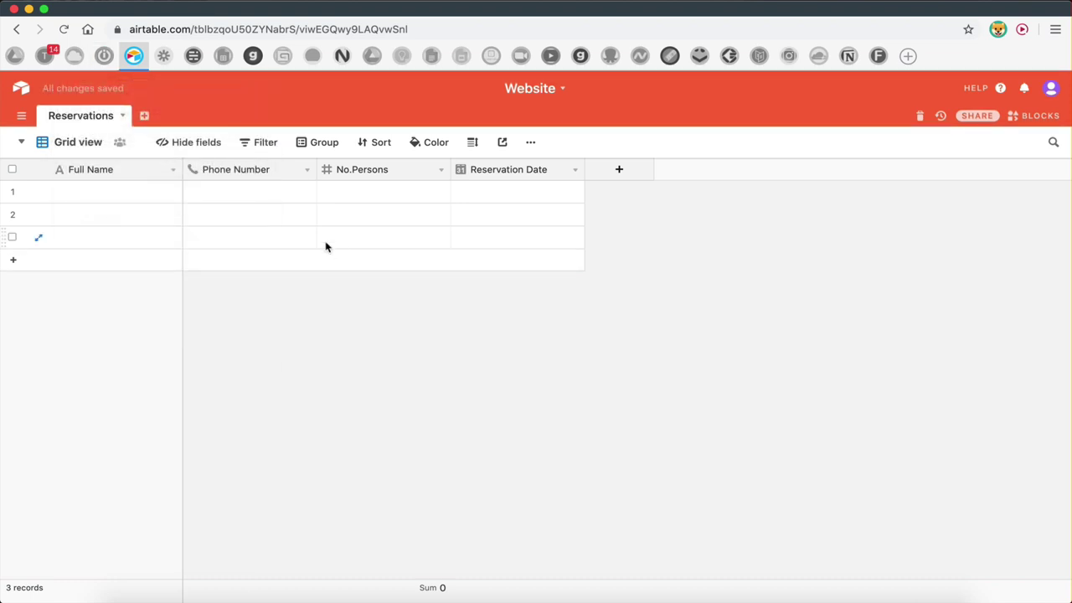
- Add a new Form view to the table, keeping the name 'Form'
{"action": "left_click", "coordinate": [71, 144]}
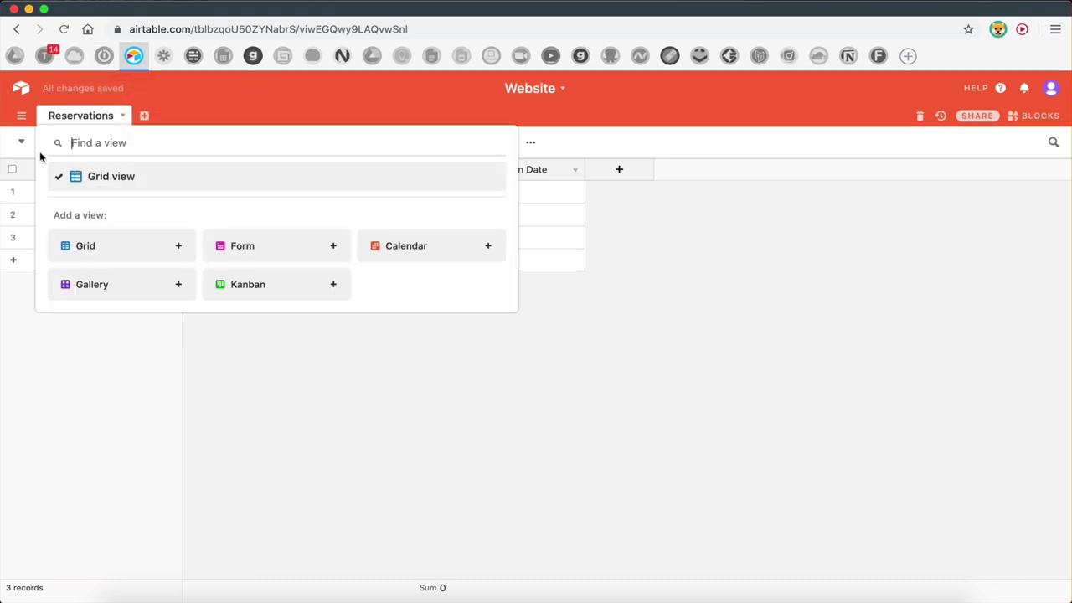
{"action": "left_click", "coordinate": [251, 246]}
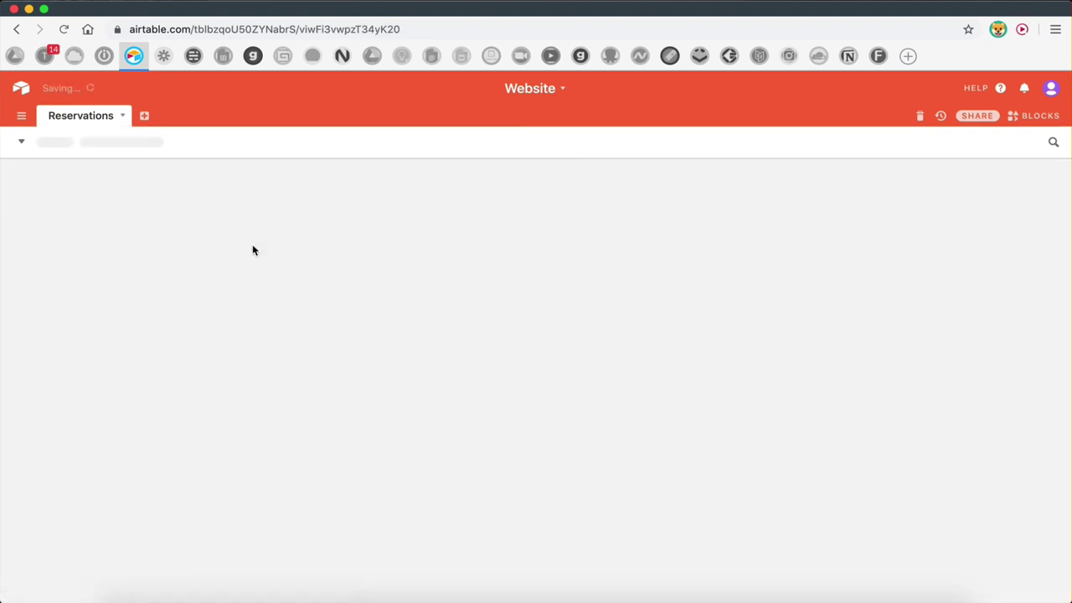
{"action": "scroll", "coordinate": [335, 339], "scroll_direction": "down", "scroll_amount": 5}
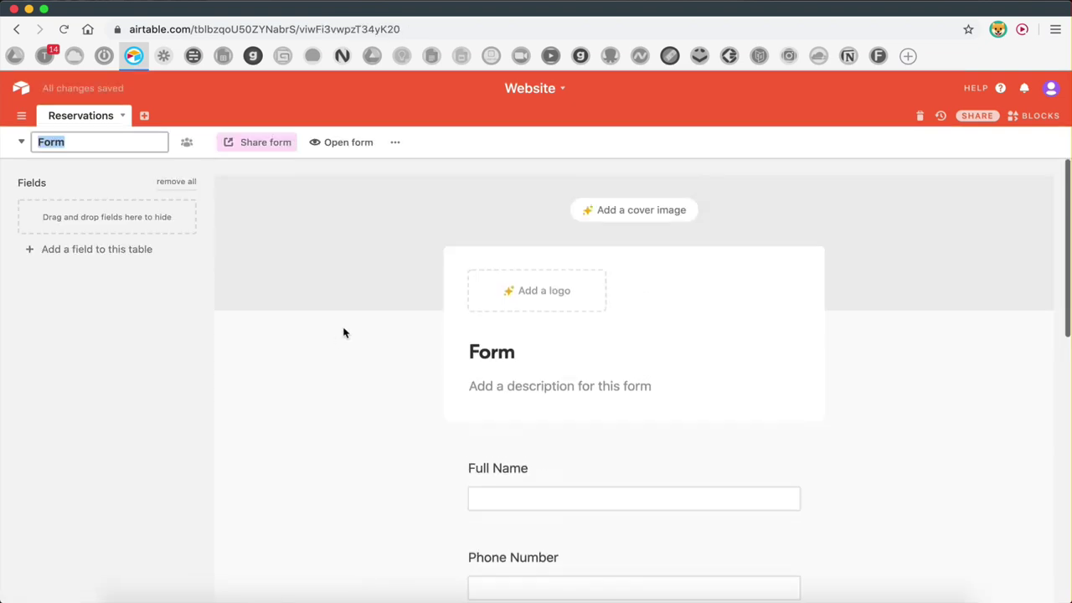
{"action": "scroll", "coordinate": [587, 251], "scroll_direction": "up", "scroll_amount": 3}
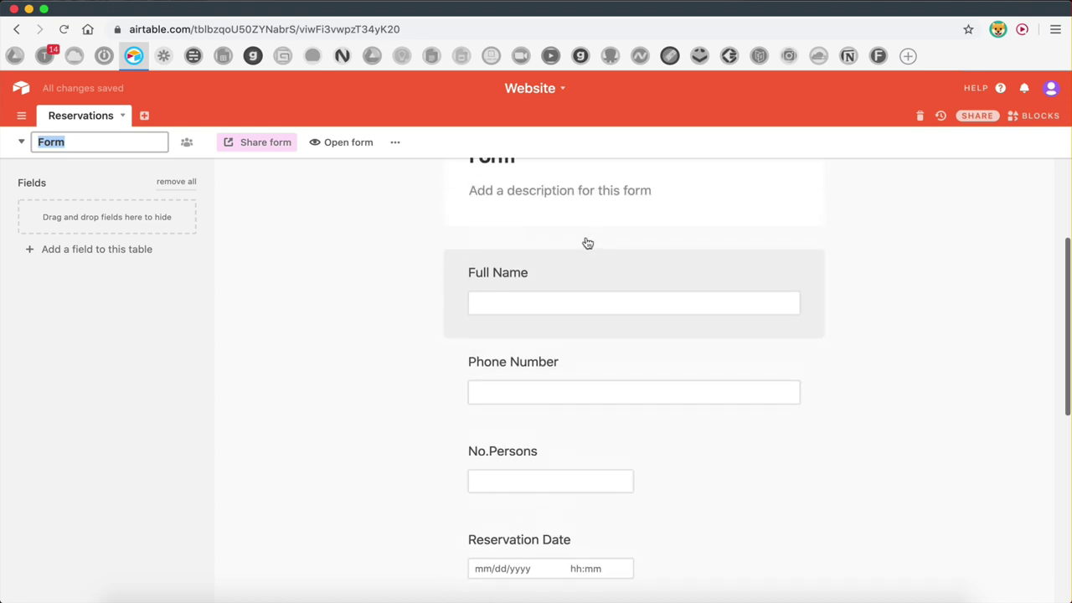
{"action": "scroll", "coordinate": [507, 578], "scroll_direction": "up", "scroll_amount": 3}
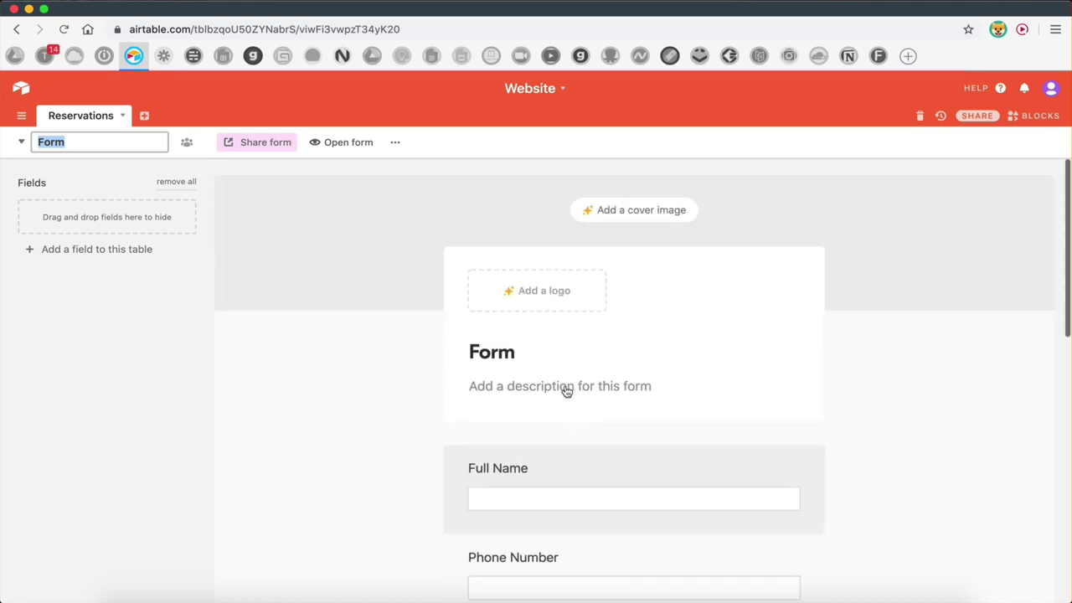
{"action": "left_click", "coordinate": [75, 123]}
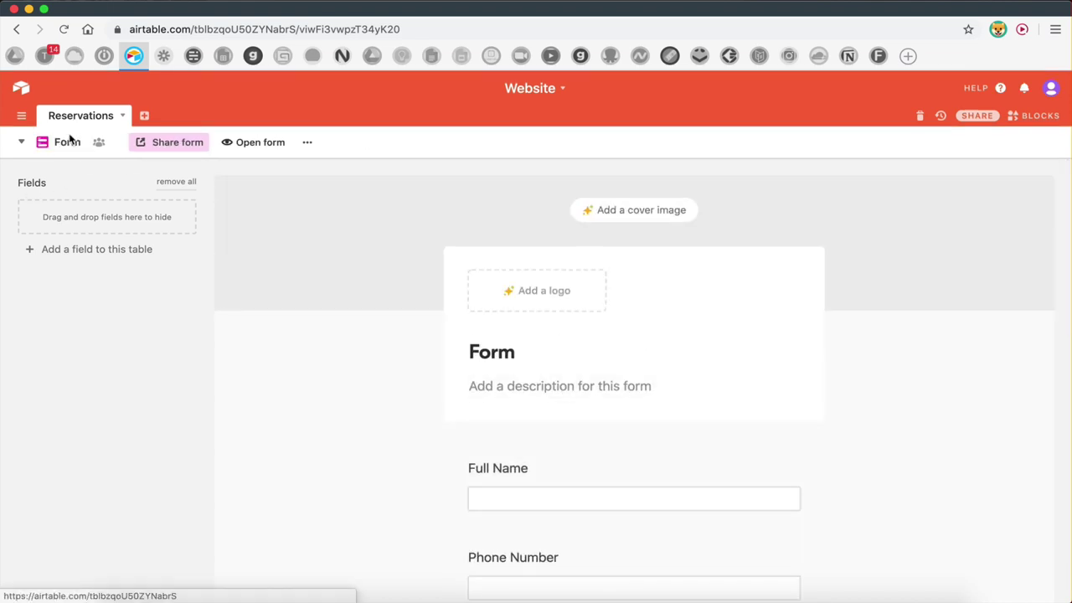
- Switch to Grid view and back to Form, reviewing its four fields and Submit button
{"action": "left_click", "coordinate": [70, 141]}
{"action": "left_click", "coordinate": [99, 176]}
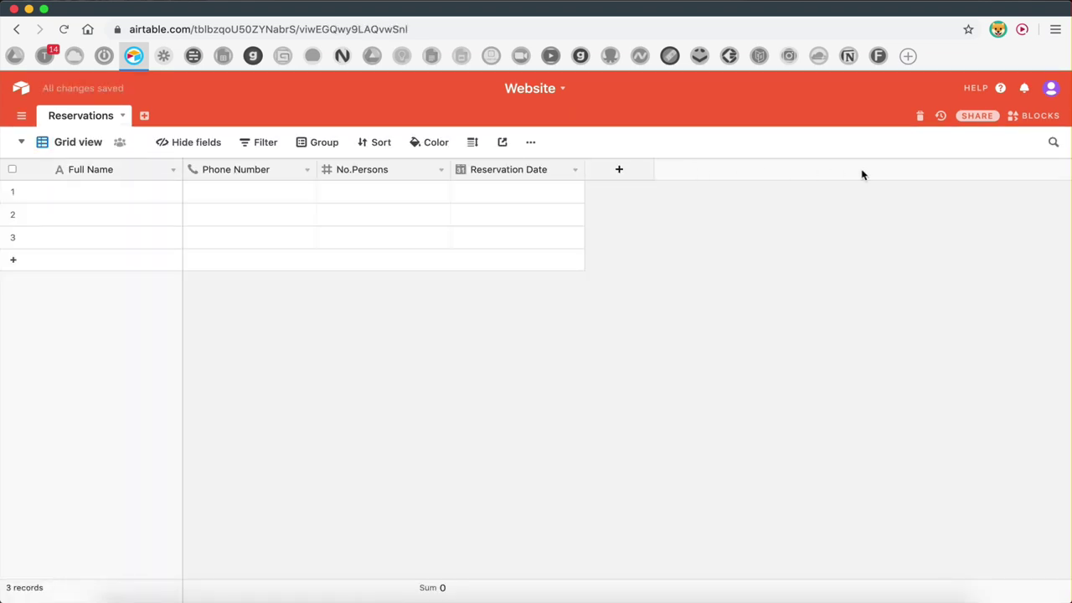
{"action": "left_click", "coordinate": [57, 143]}
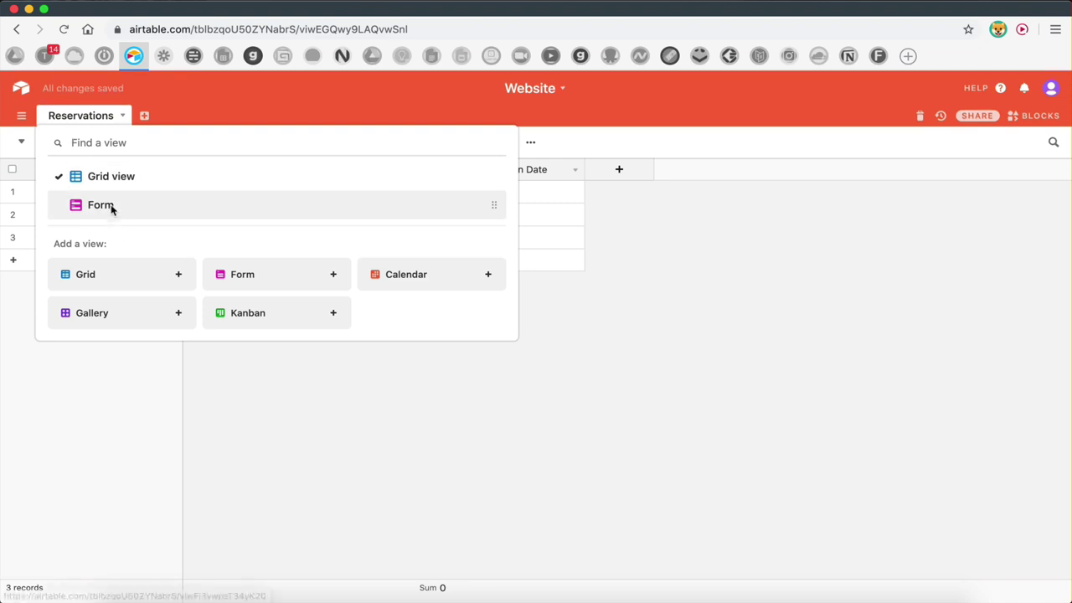
{"action": "left_click", "coordinate": [109, 207]}
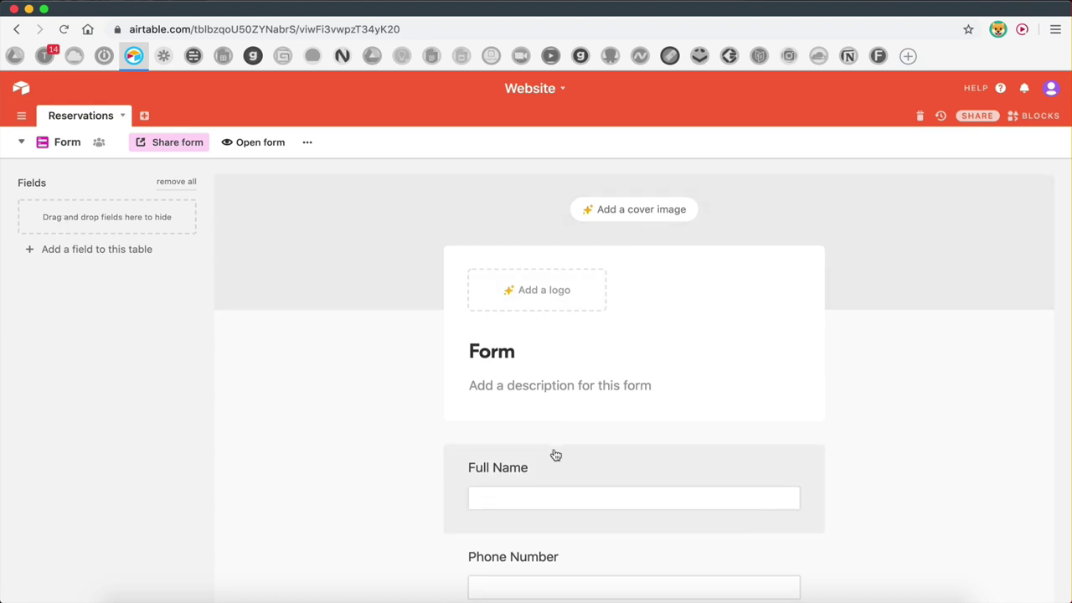
{"action": "scroll", "coordinate": [553, 452], "scroll_direction": "down", "scroll_amount": 5}
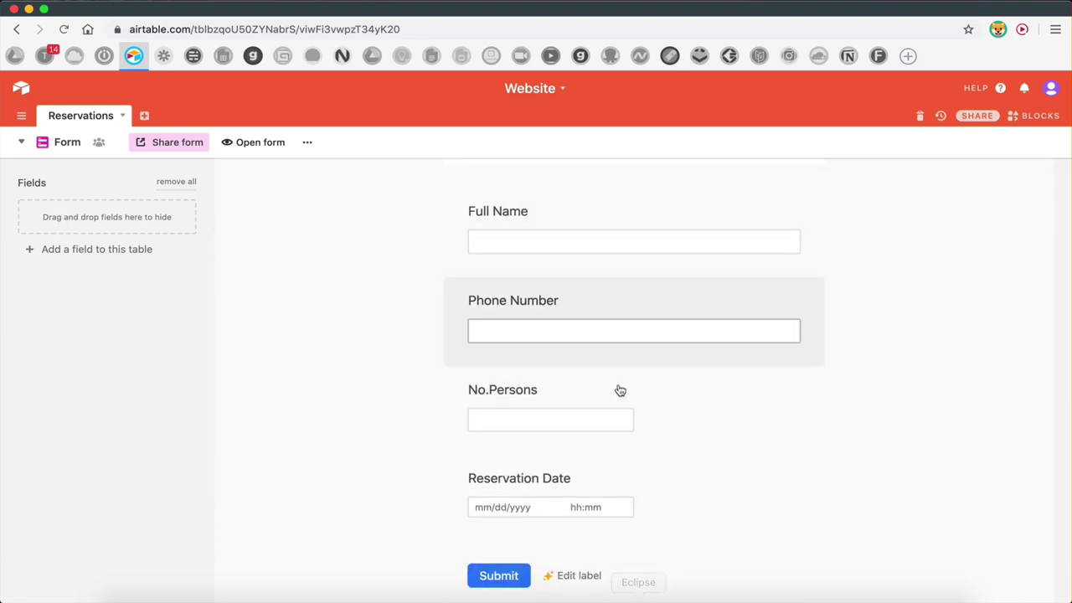
{"action": "left_click_drag", "start_coordinate": [456, 298], "coordinate": [478, 268]}
{"action": "scroll", "coordinate": [488, 267], "scroll_direction": "up", "scroll_amount": 3}
{"action": "scroll", "coordinate": [489, 266], "scroll_direction": "down", "scroll_amount": 5}
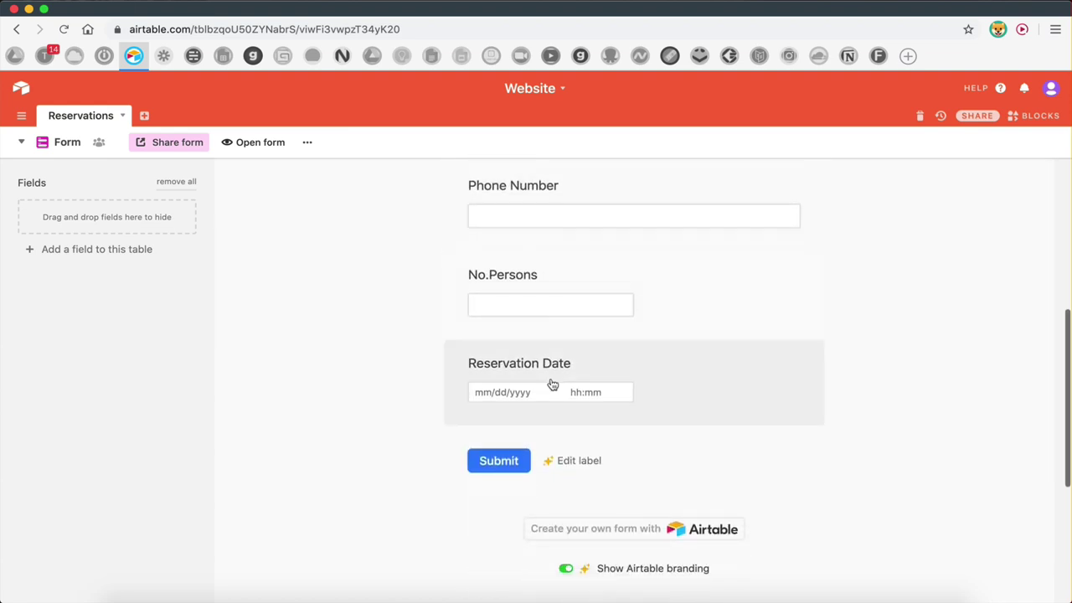
{"action": "scroll", "coordinate": [550, 382], "scroll_direction": "up", "scroll_amount": 7}
- Retitle the Airtable form to 'Reservation'
{"action": "left_click", "coordinate": [509, 351]}
{"action": "left_click_drag", "start_coordinate": [513, 352], "coordinate": [469, 352]}
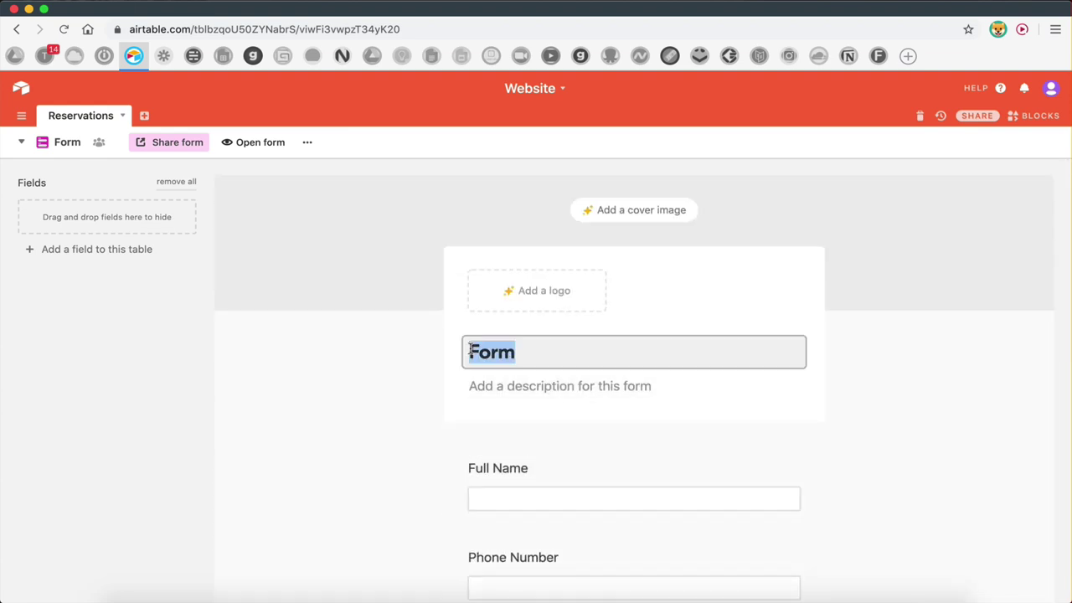
{"action": "key", "text": "BackSpace"}
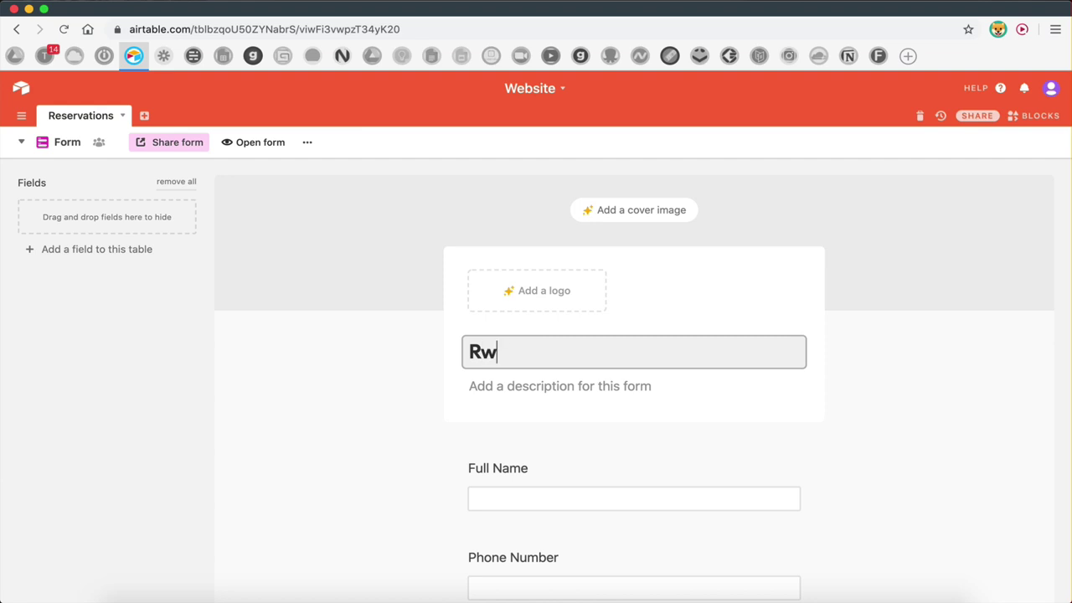
{"action": "key", "text": "BackSpace"}
{"action": "type", "text": "R"}
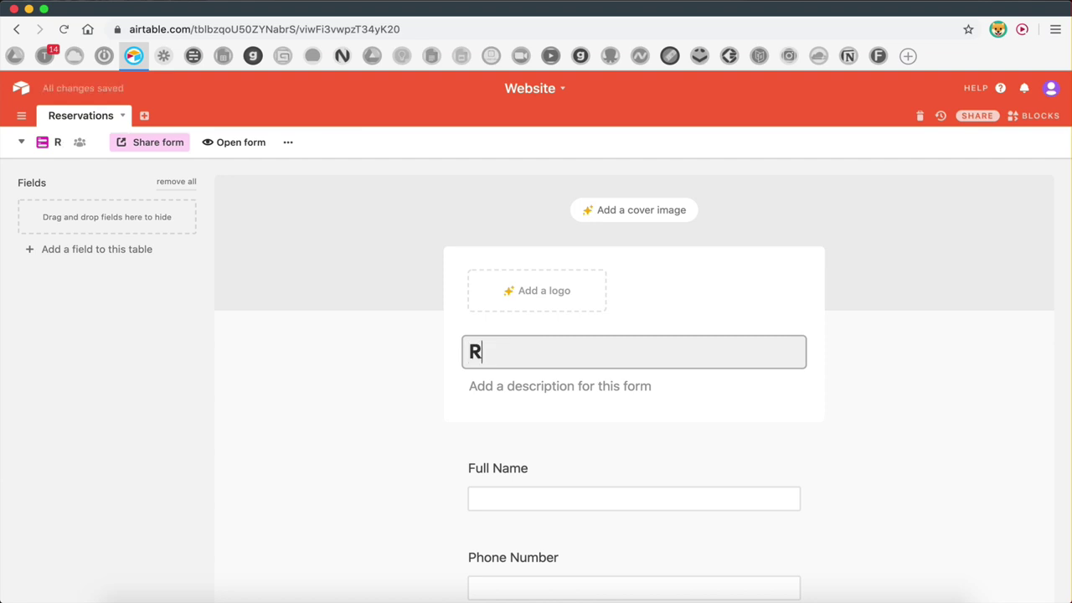
{"action": "type", "text": "eservation"}
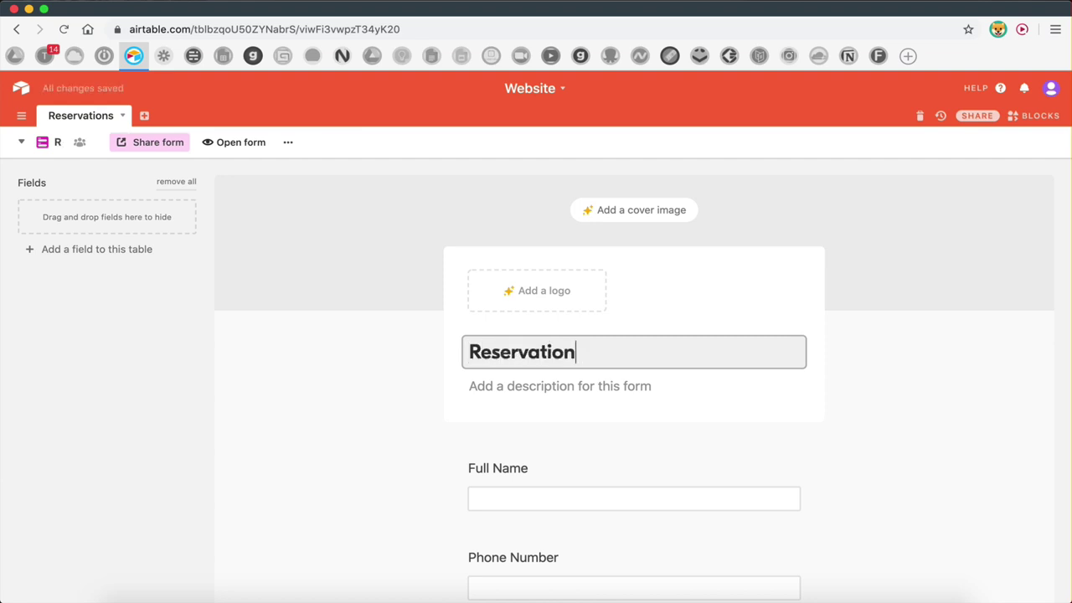
{"action": "left_click", "coordinate": [610, 387]}
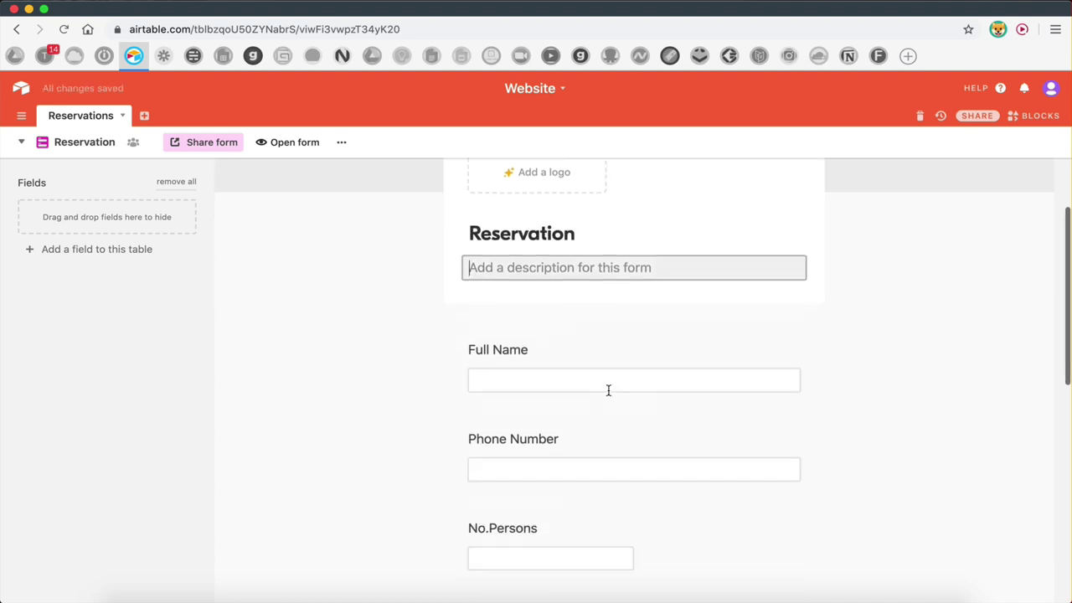
- Make the Full Name and Phone Number fields required
{"action": "left_click", "coordinate": [547, 343]}
{"action": "left_click", "coordinate": [500, 421]}
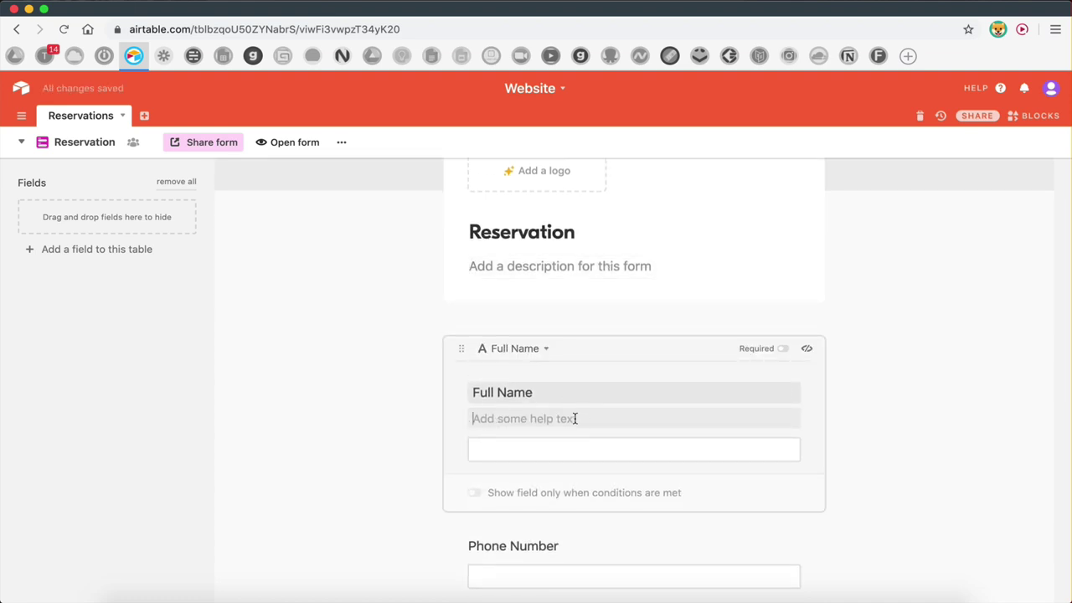
{"action": "scroll", "coordinate": [574, 419], "scroll_direction": "down", "scroll_amount": 2}
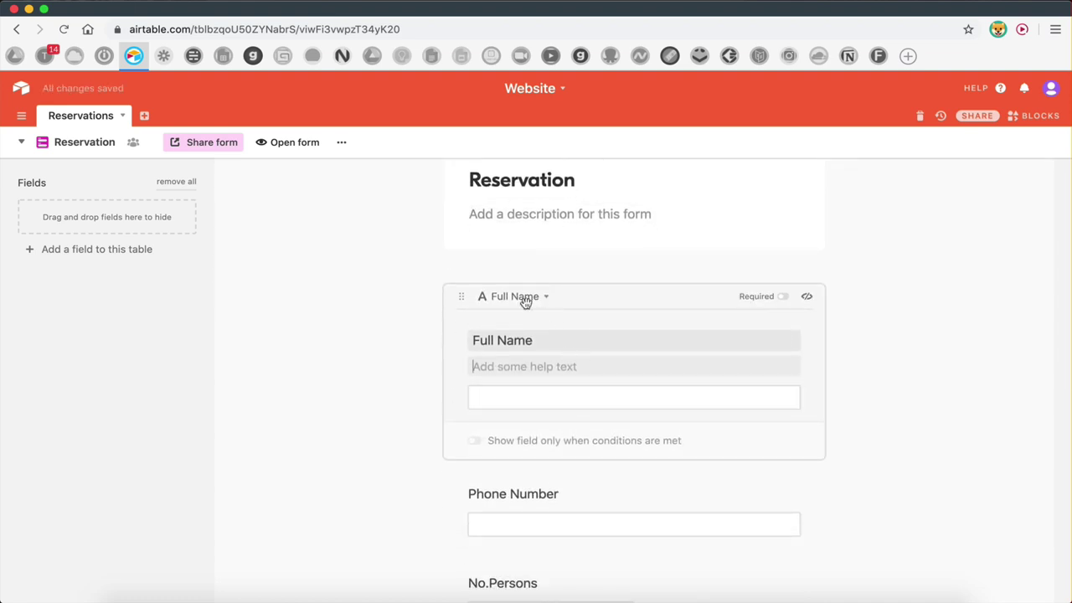
{"action": "scroll", "coordinate": [648, 378], "scroll_direction": "down", "scroll_amount": 3}
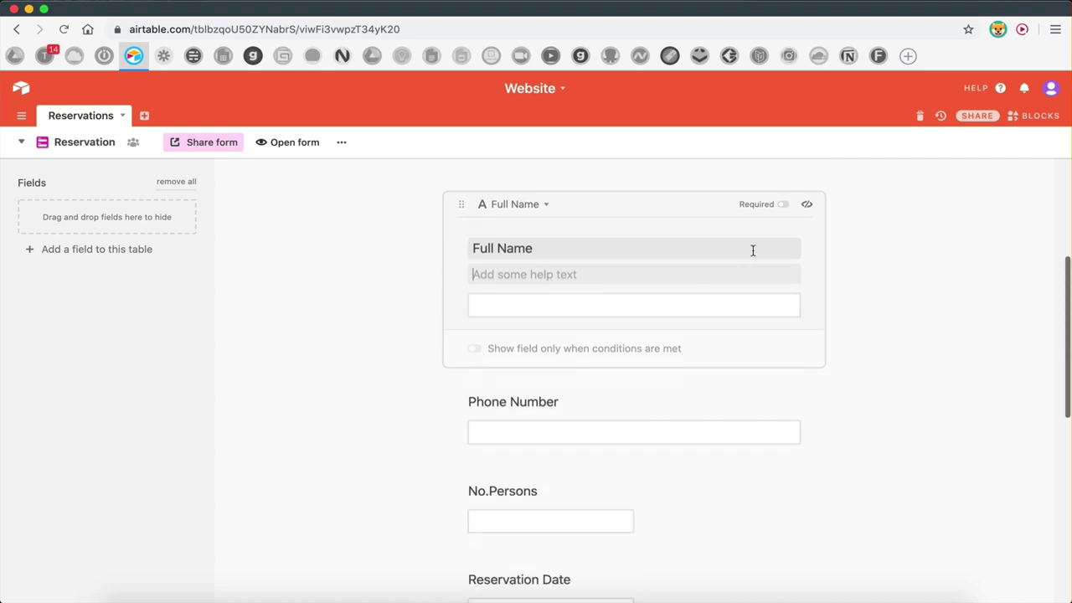
{"action": "left_click", "coordinate": [782, 204]}
{"action": "left_click", "coordinate": [754, 400]}
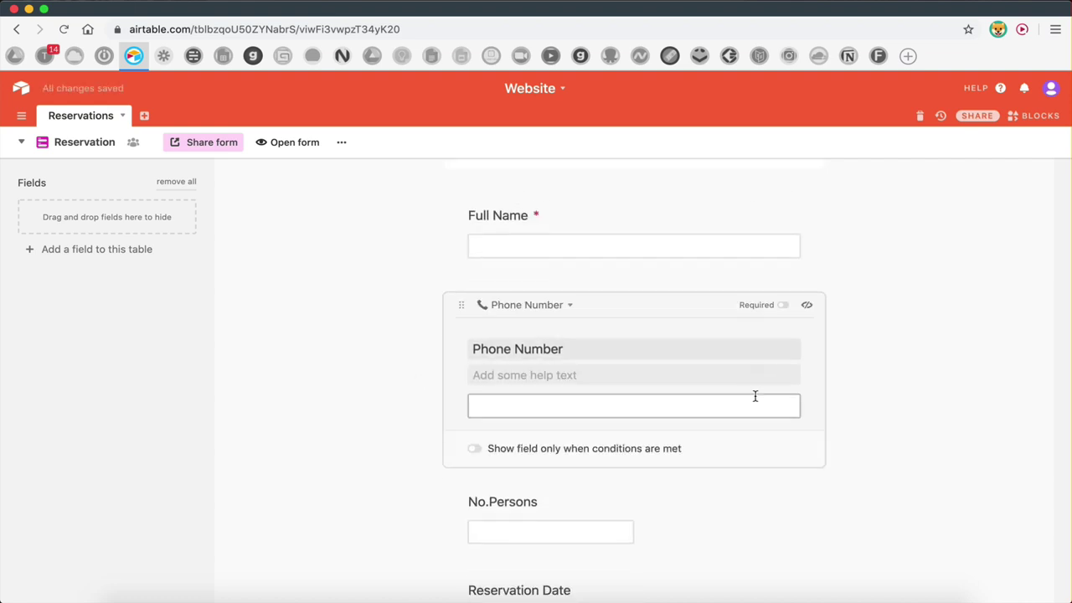
{"action": "left_click", "coordinate": [783, 305]}
- Make No.Persons and Reservation Date required, then return to the Grid view
{"action": "scroll", "coordinate": [756, 388], "scroll_direction": "down", "scroll_amount": 3}
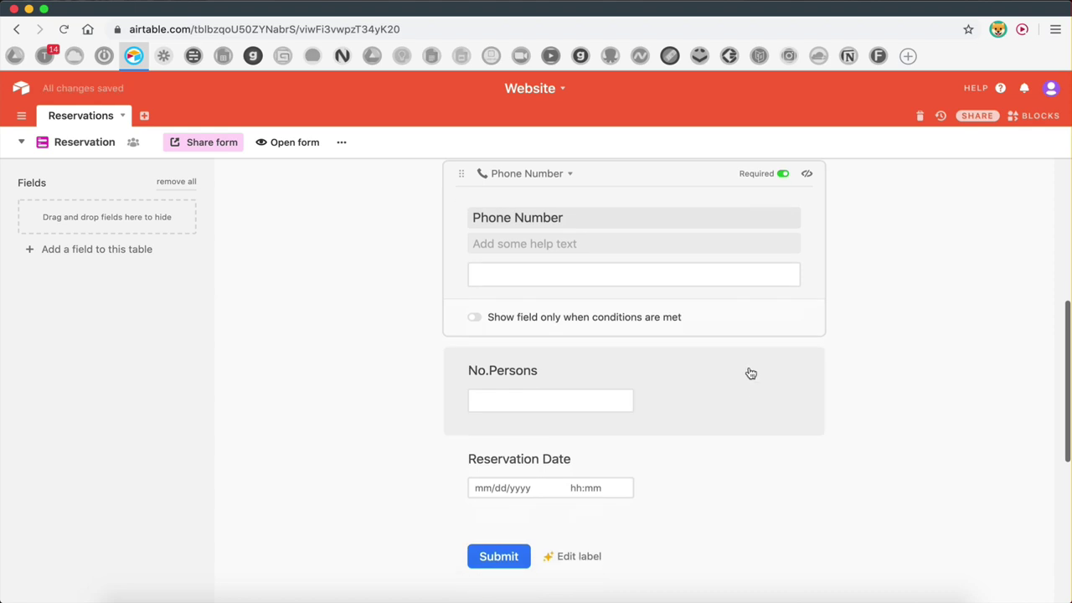
{"action": "left_click", "coordinate": [751, 374]}
{"action": "left_click", "coordinate": [782, 275]}
{"action": "left_click", "coordinate": [737, 402]}
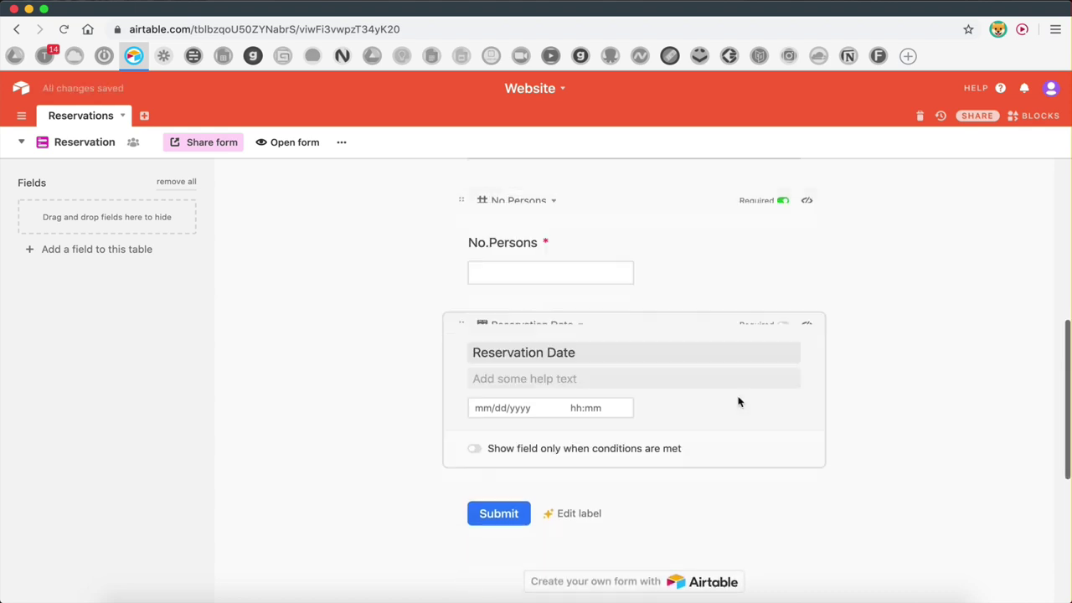
{"action": "left_click", "coordinate": [783, 294]}
{"action": "left_click", "coordinate": [857, 378]}
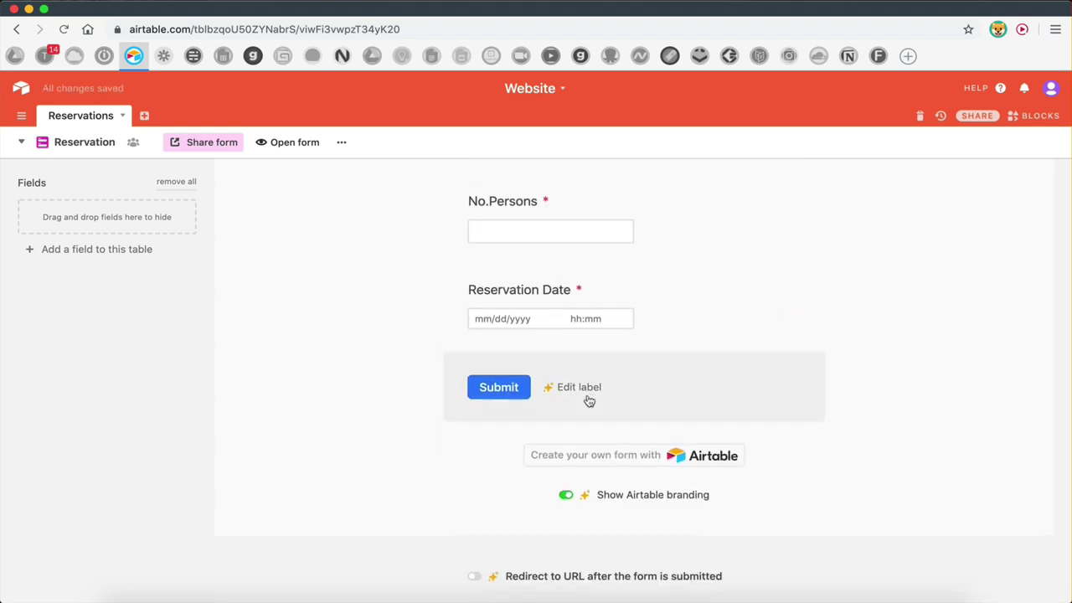
{"action": "scroll", "coordinate": [586, 400], "scroll_direction": "down", "scroll_amount": 5}
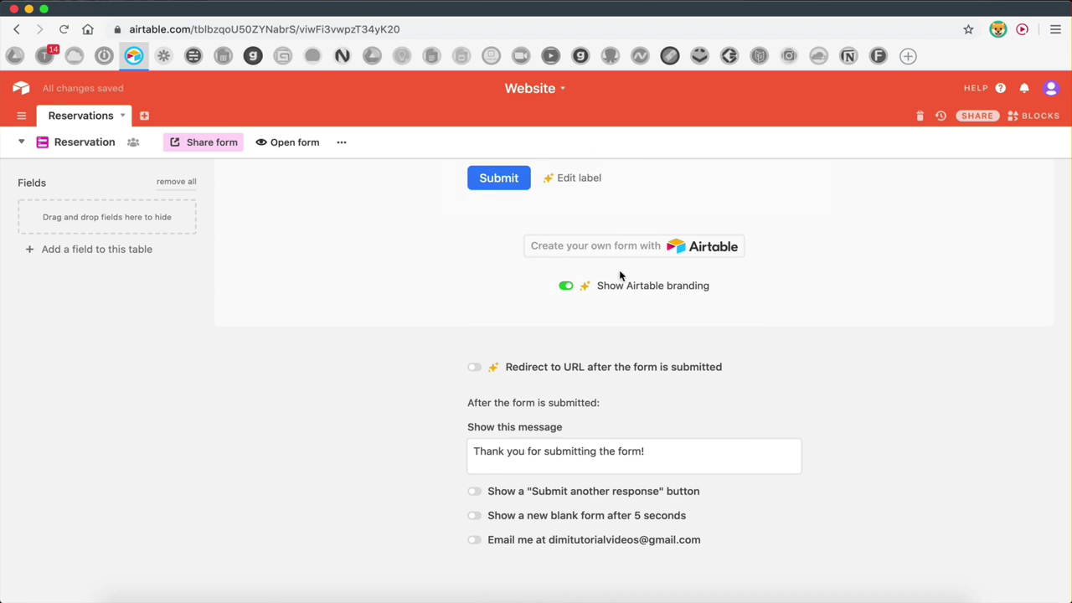
{"action": "scroll", "coordinate": [585, 206], "scroll_direction": "up", "scroll_amount": 15}
{"action": "scroll", "coordinate": [586, 206], "scroll_direction": "down", "scroll_amount": 1}
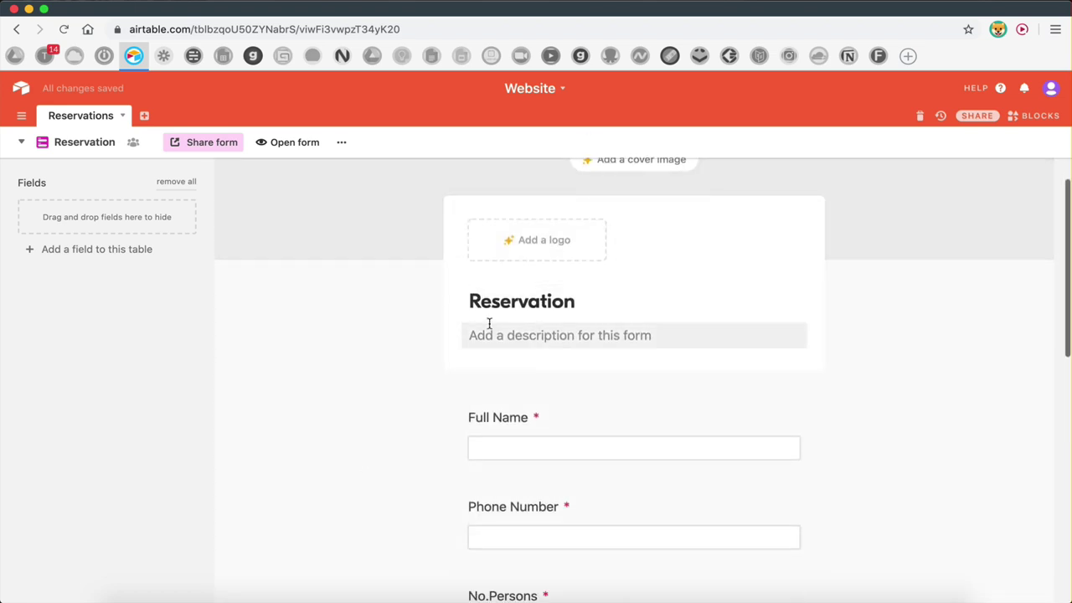
{"action": "left_click", "coordinate": [73, 149]}
{"action": "left_click", "coordinate": [90, 183]}
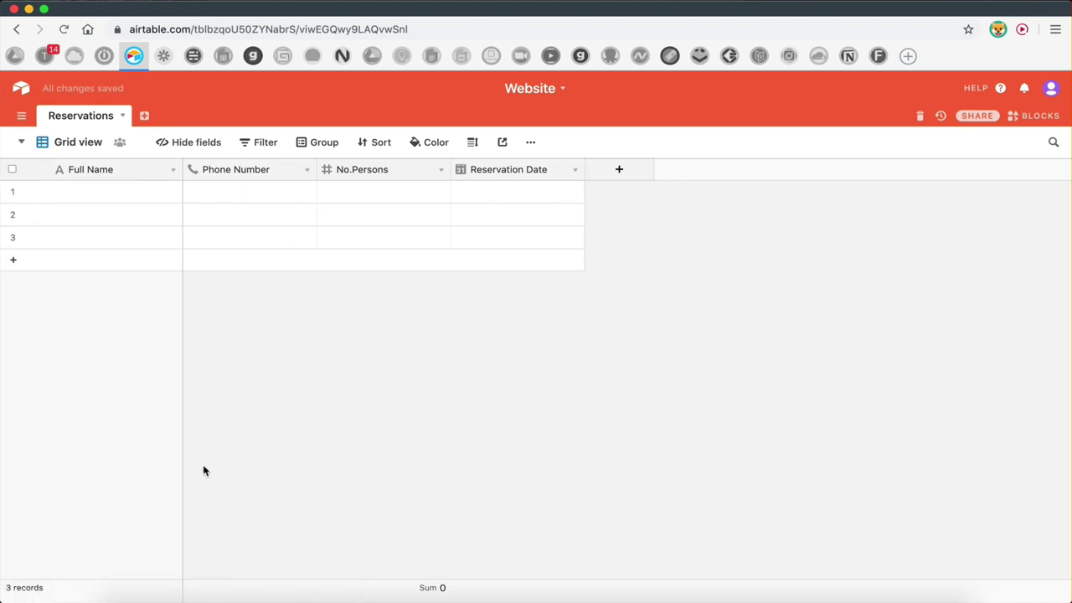
- On the Reservation form, turn on an e-mail notification for each submission
{"action": "left_click", "coordinate": [65, 143]}
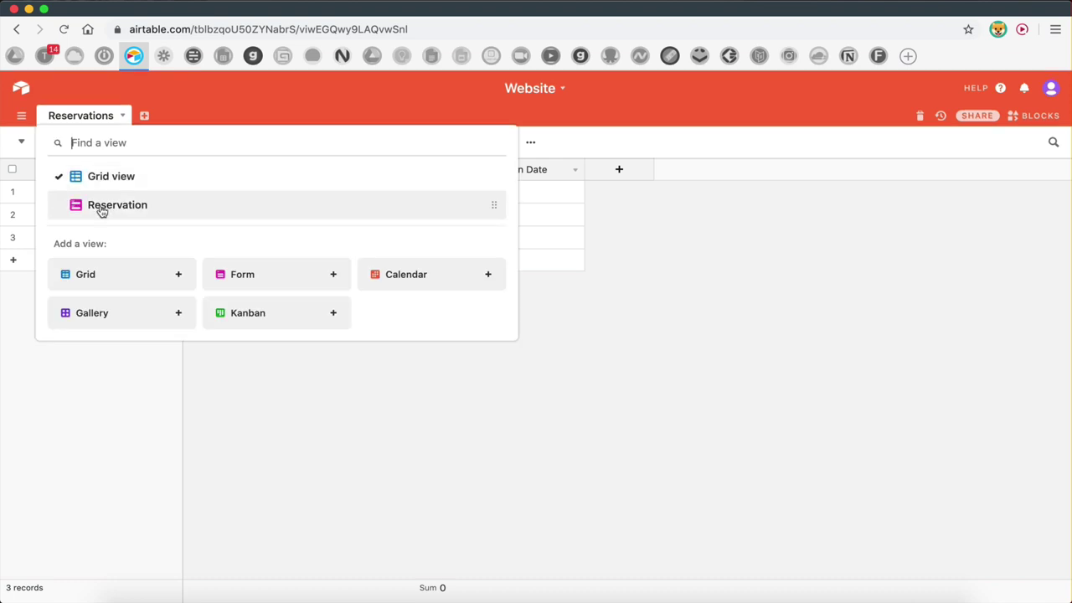
{"action": "left_click", "coordinate": [99, 206]}
{"action": "scroll", "coordinate": [648, 547], "scroll_direction": "down", "scroll_amount": 10}
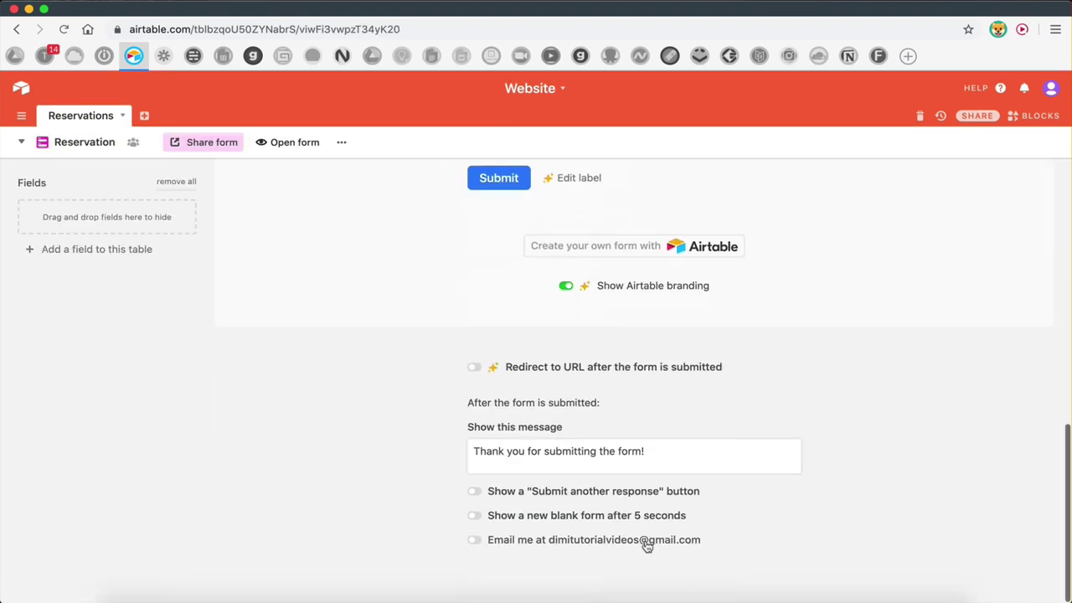
{"action": "left_click", "coordinate": [473, 539]}
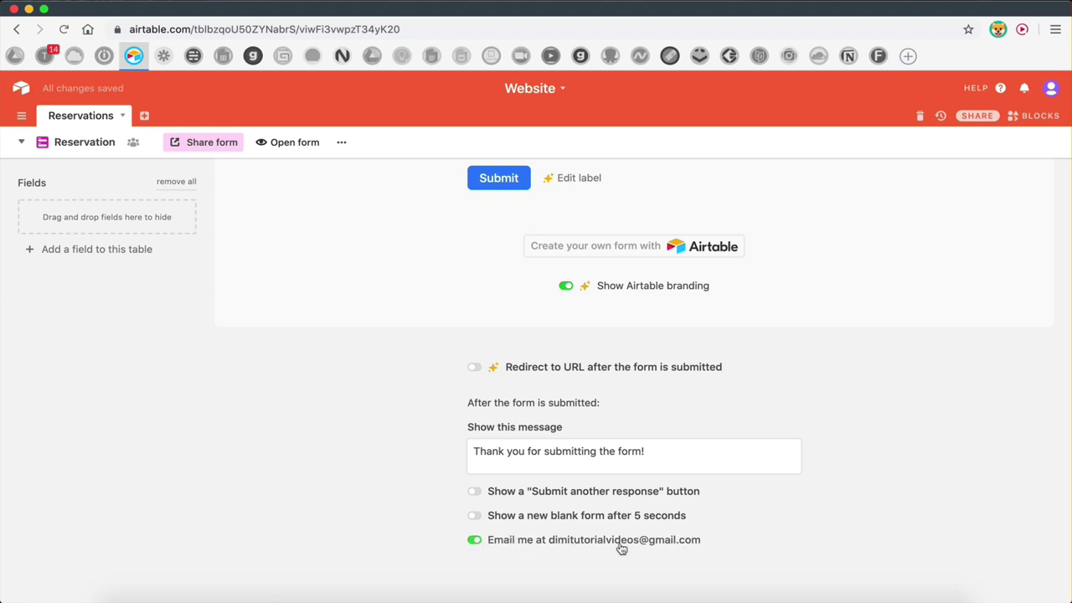
- Change the thank-you message to 'Thank you for your reservation!' and bring up sharing
{"action": "left_click_drag", "start_coordinate": [658, 456], "coordinate": [473, 453]}
{"action": "left_click", "coordinate": [574, 453]}
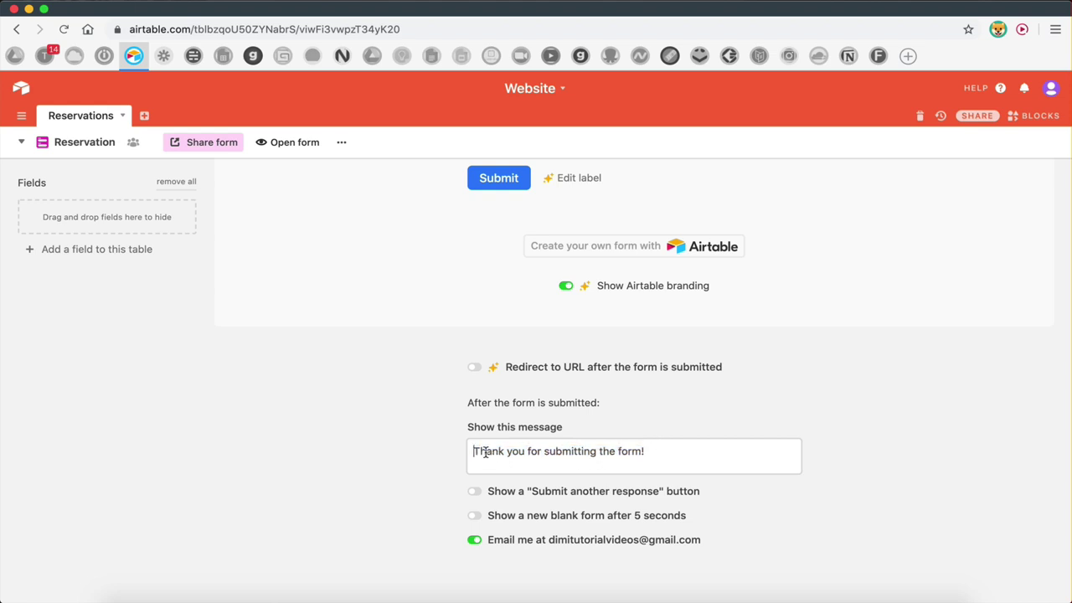
{"action": "key", "text": "shift+super+Right"}
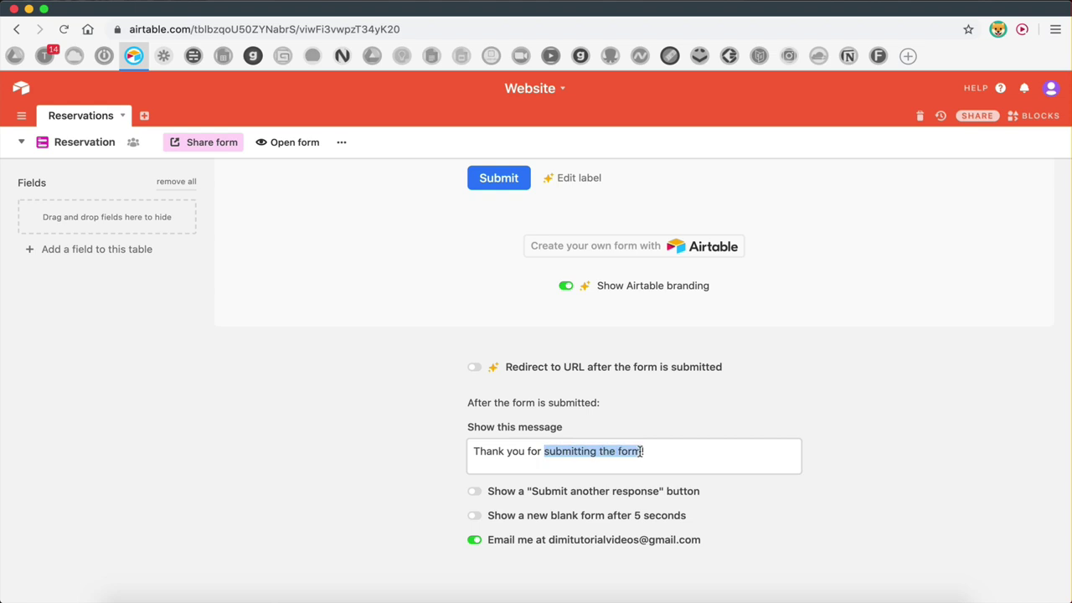
{"action": "type", "text": "your reservatio"}
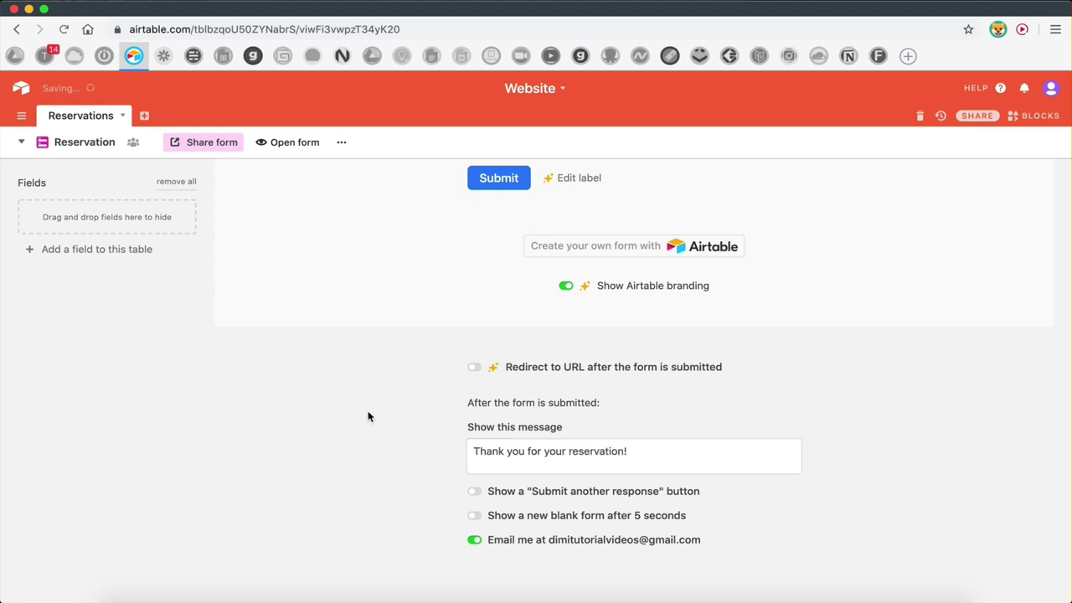
{"action": "scroll", "coordinate": [696, 374], "scroll_direction": "up", "scroll_amount": 10}
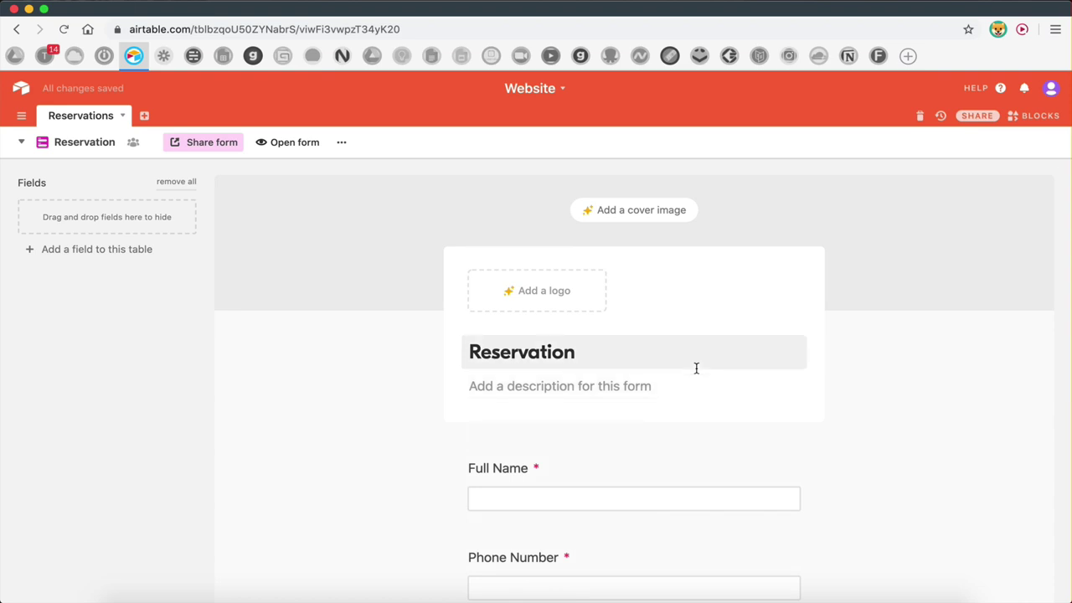
{"action": "left_click", "coordinate": [972, 115]}
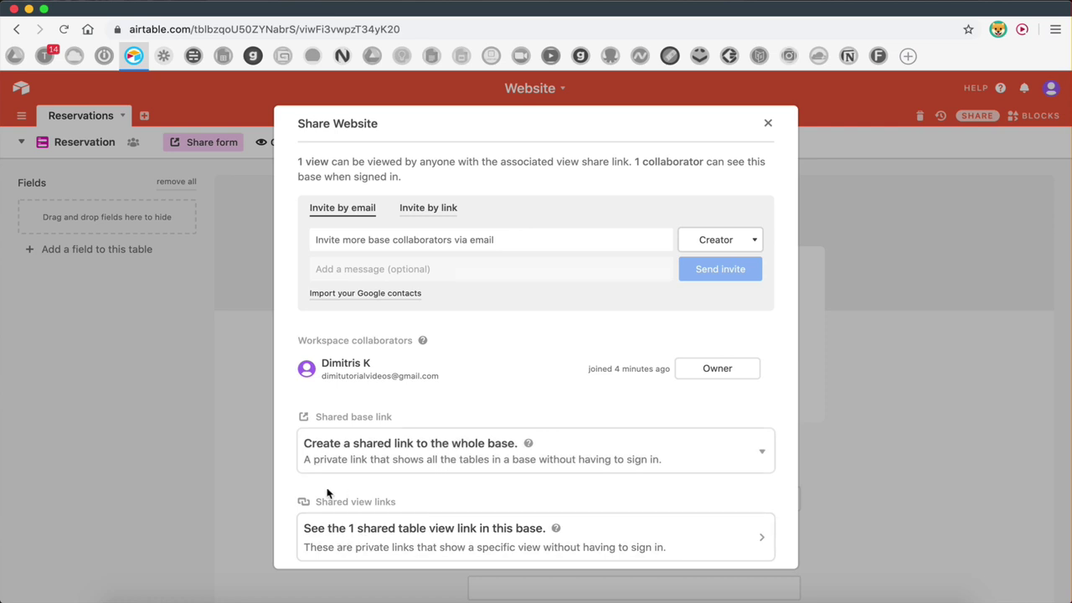
- Copy the Reservation view's share link and return to the blank Make Reservation page
{"action": "left_click", "coordinate": [461, 542]}
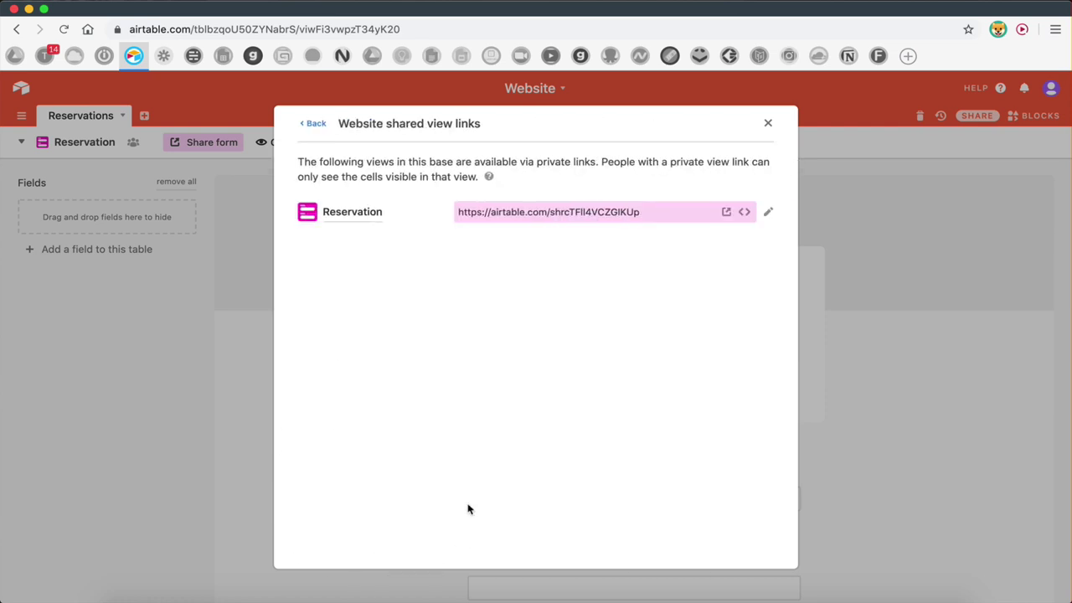
{"action": "left_click", "coordinate": [649, 212]}
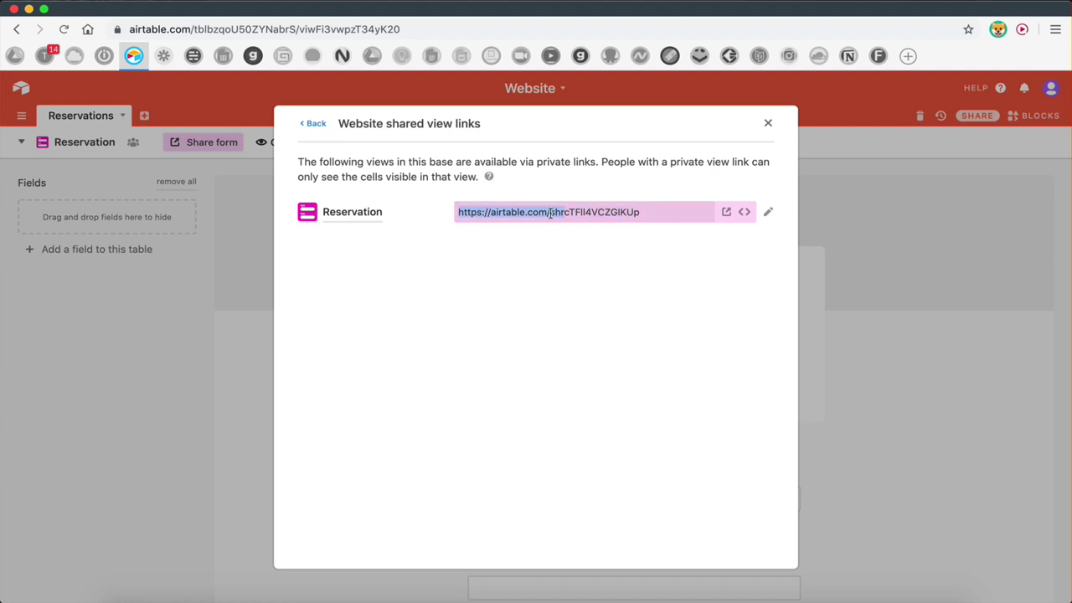
{"action": "left_click", "coordinate": [639, 205]}
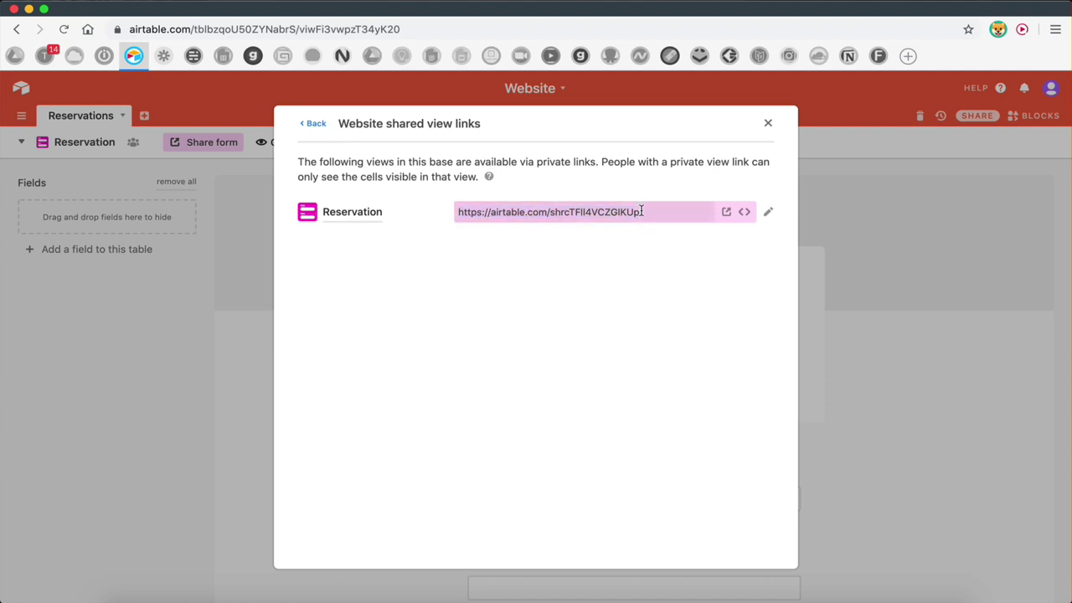
{"action": "double_click", "coordinate": [595, 212]}
{"action": "left_click", "coordinate": [628, 211]}
{"action": "left_click_drag", "start_coordinate": [605, 212], "coordinate": [460, 212]}
{"action": "key", "text": "super+c"}
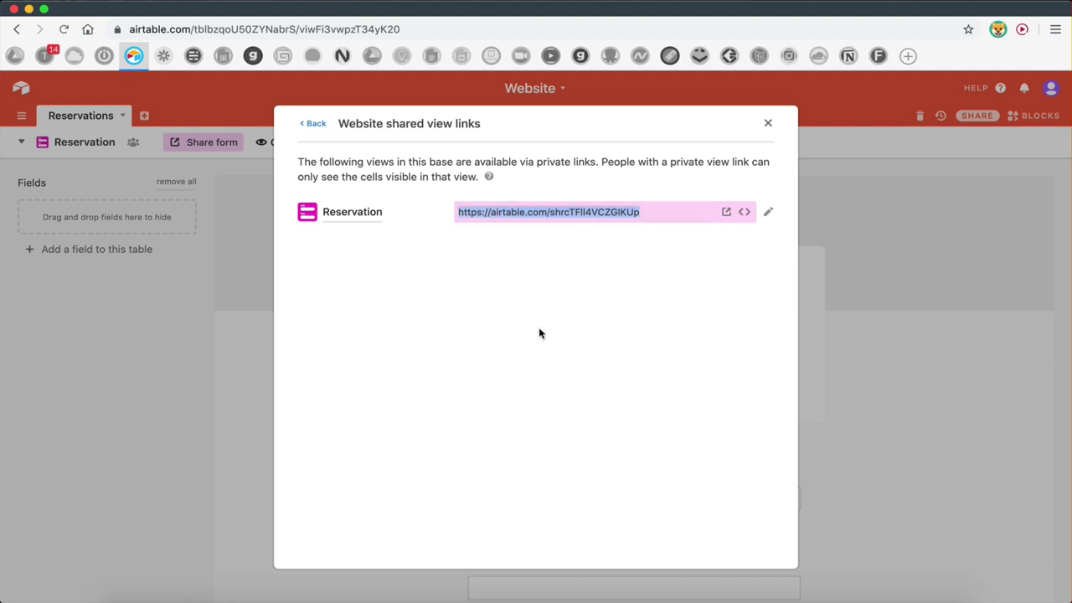
{"action": "key", "text": "ctrl+Right"}
{"action": "left_click", "coordinate": [324, 305]}
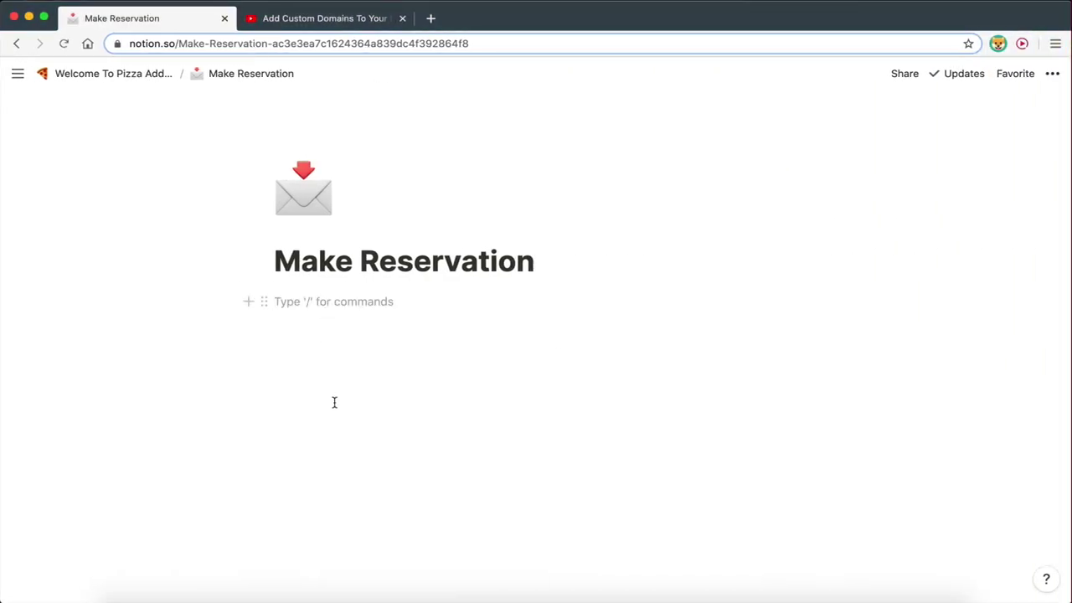
- Paste the Airtable link into Make Reservation as an embed
{"action": "key", "text": "super+v"}
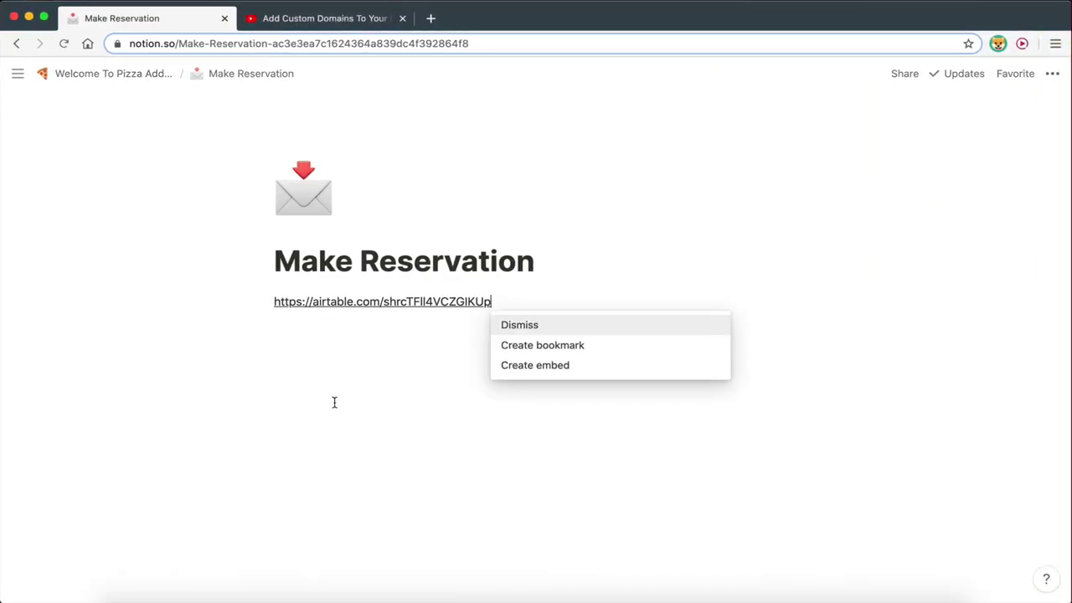
{"action": "left_click", "coordinate": [530, 366]}
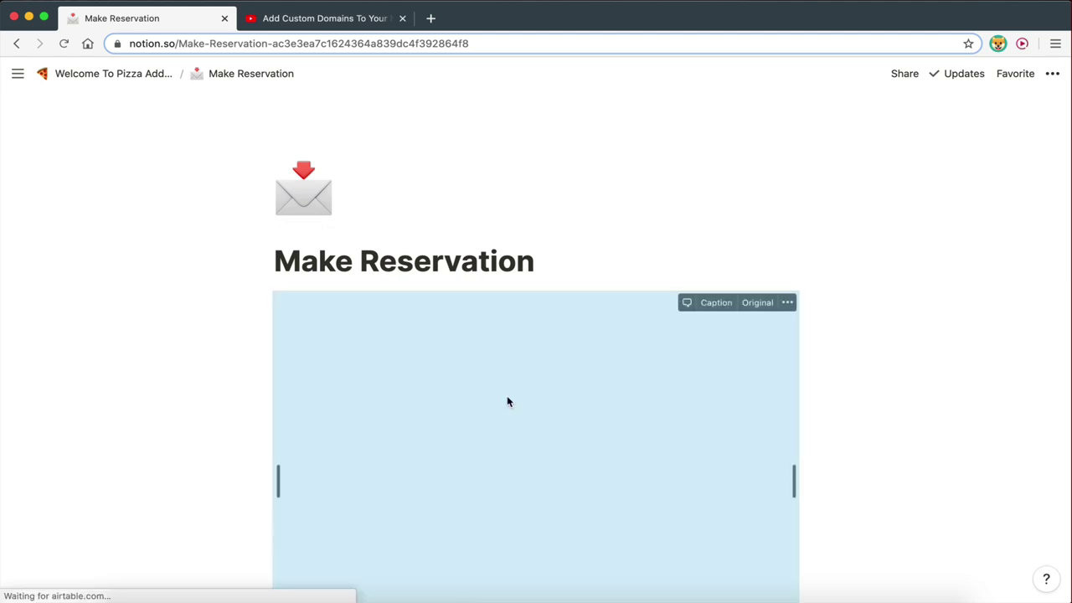
{"action": "scroll", "coordinate": [507, 399], "scroll_direction": "down", "scroll_amount": 5}
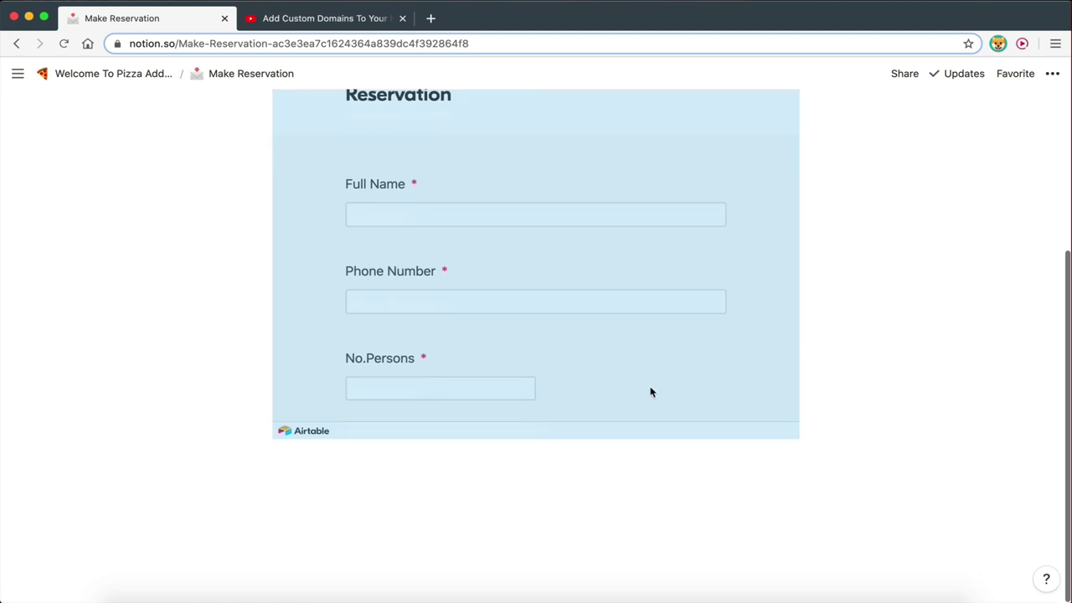
{"action": "left_click", "coordinate": [541, 577]}
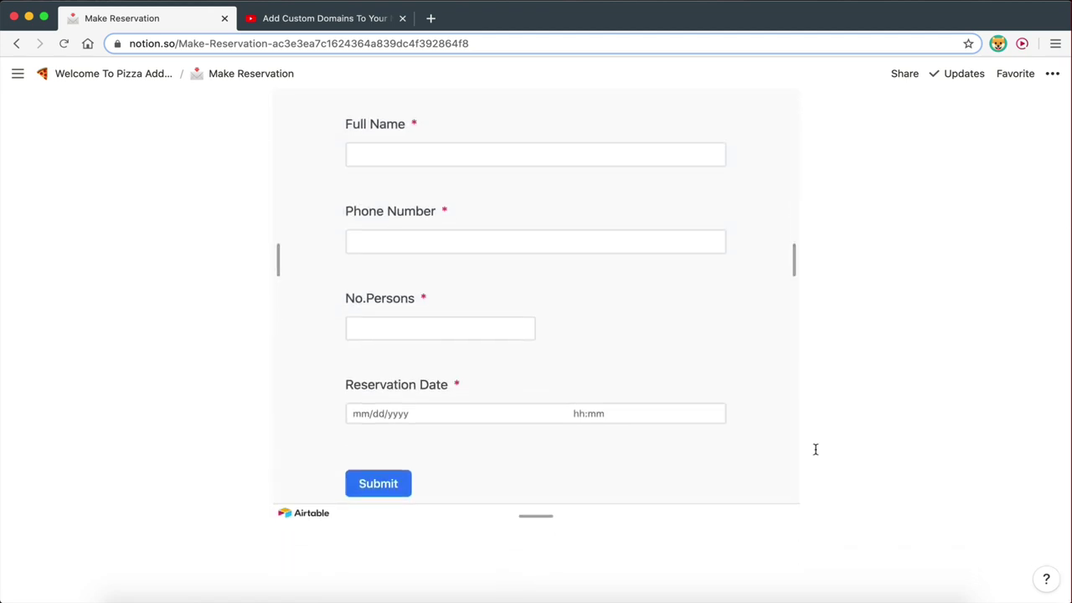
- Resize the embed so all four form fields and the Submit button show
{"action": "mouse_move", "coordinate": [526, 428]}
{"action": "mouse_move", "coordinate": [526, 434]}
{"action": "left_mouse_down"}
{"action": "mouse_move", "coordinate": [527, 567]}
{"action": "mouse_move", "coordinate": [861, 390]}
{"action": "mouse_move", "coordinate": [491, 443]}
{"action": "mouse_move", "coordinate": [533, 443]}
{"action": "left_mouse_up"}
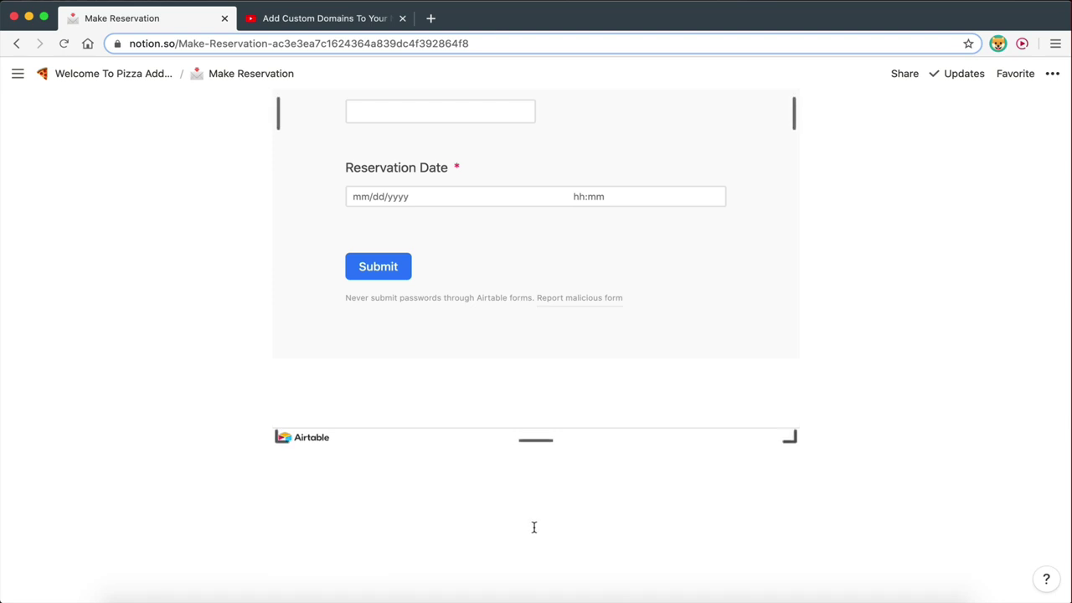
{"action": "scroll", "coordinate": [855, 279], "scroll_direction": "up", "scroll_amount": 6}
{"action": "scroll", "coordinate": [690, 318], "scroll_direction": "down", "scroll_amount": 5}
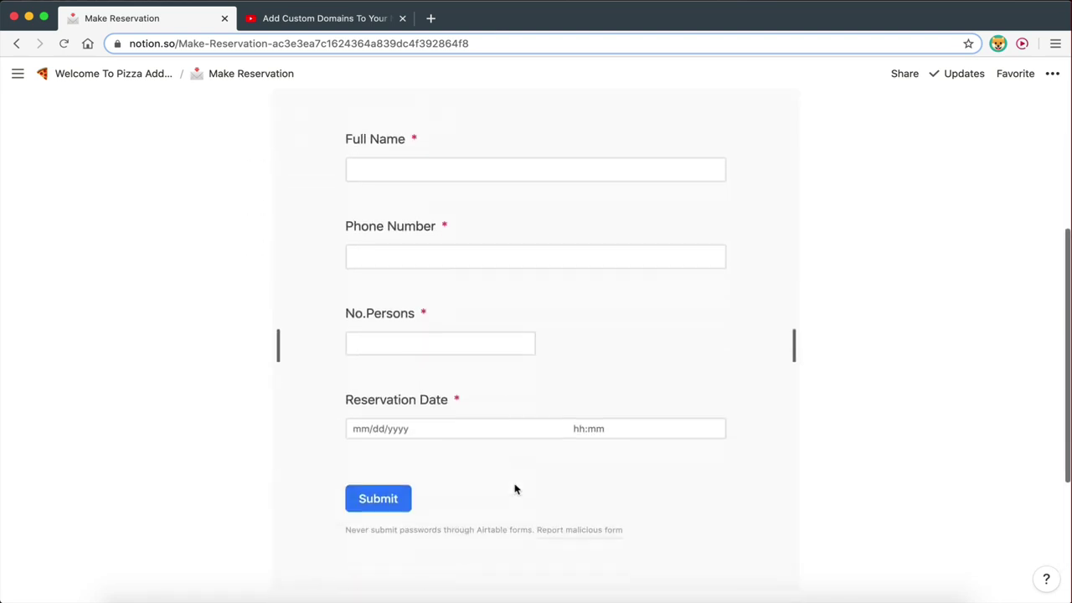
{"action": "scroll", "coordinate": [789, 390], "scroll_direction": "up", "scroll_amount": 5}
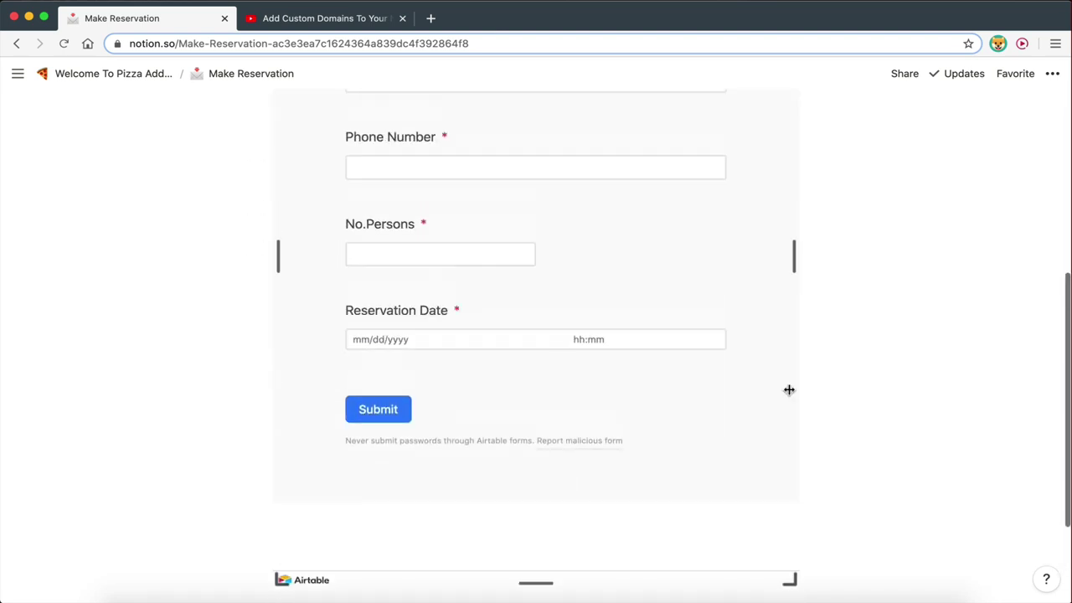
{"action": "scroll", "coordinate": [789, 389], "scroll_direction": "down", "scroll_amount": 2}
{"action": "scroll", "coordinate": [611, 448], "scroll_direction": "up", "scroll_amount": 1}
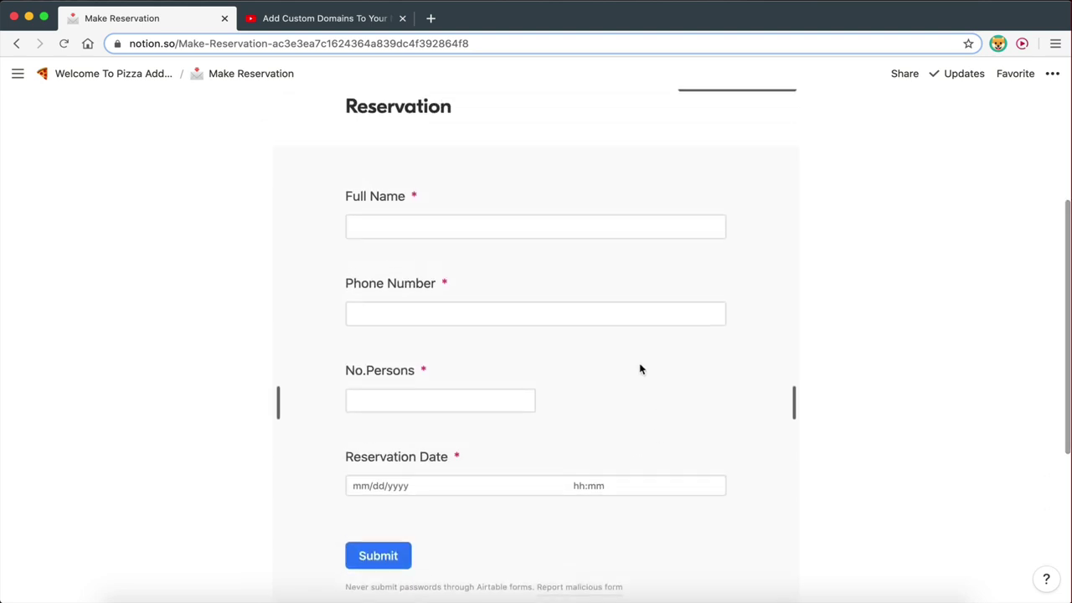
{"action": "scroll", "coordinate": [841, 324], "scroll_direction": "up", "scroll_amount": 5}
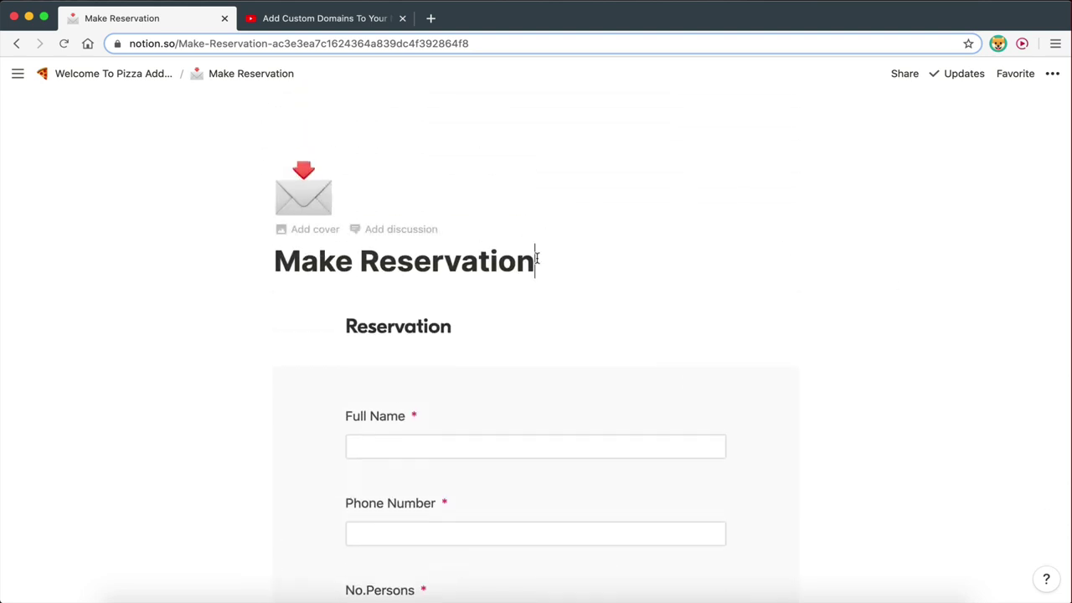
{"action": "scroll", "coordinate": [536, 258], "scroll_direction": "down", "scroll_amount": 4}
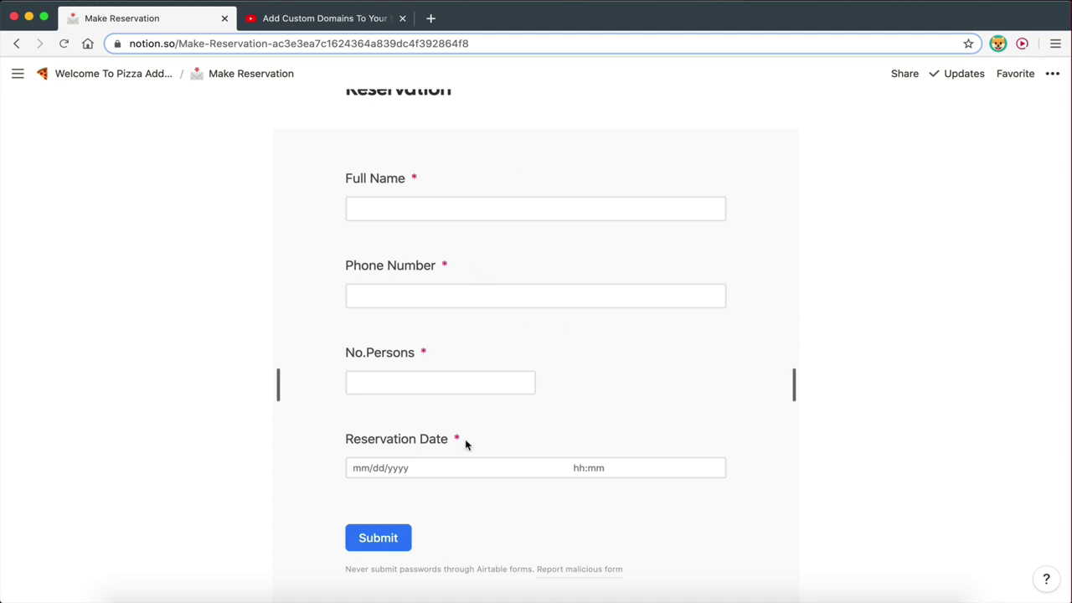
{"action": "scroll", "coordinate": [497, 466], "scroll_direction": "down", "scroll_amount": 2}
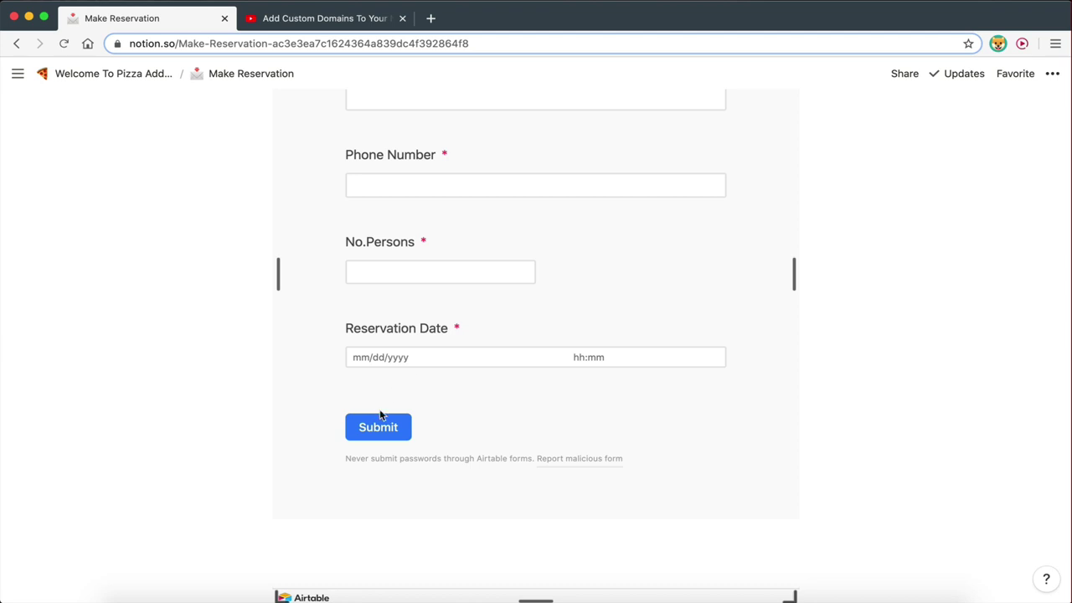
{"action": "scroll", "coordinate": [482, 232], "scroll_direction": "up", "scroll_amount": 4}
{"action": "scroll", "coordinate": [482, 232], "scroll_direction": "down", "scroll_amount": 6}
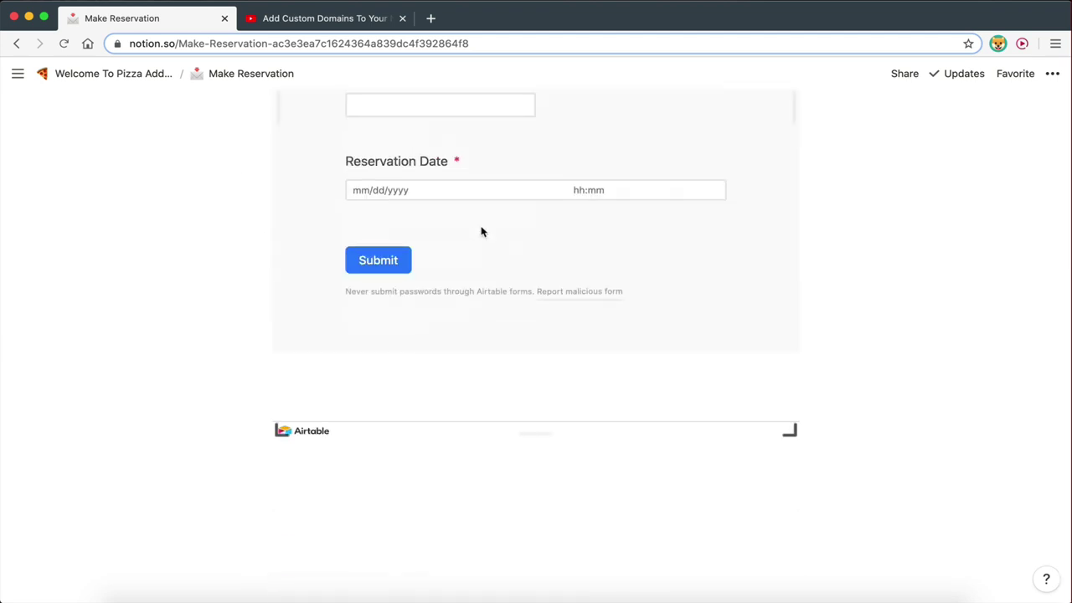
{"action": "scroll", "coordinate": [605, 259], "scroll_direction": "up", "scroll_amount": 4}
{"action": "scroll", "coordinate": [605, 259], "scroll_direction": "down", "scroll_amount": 1}
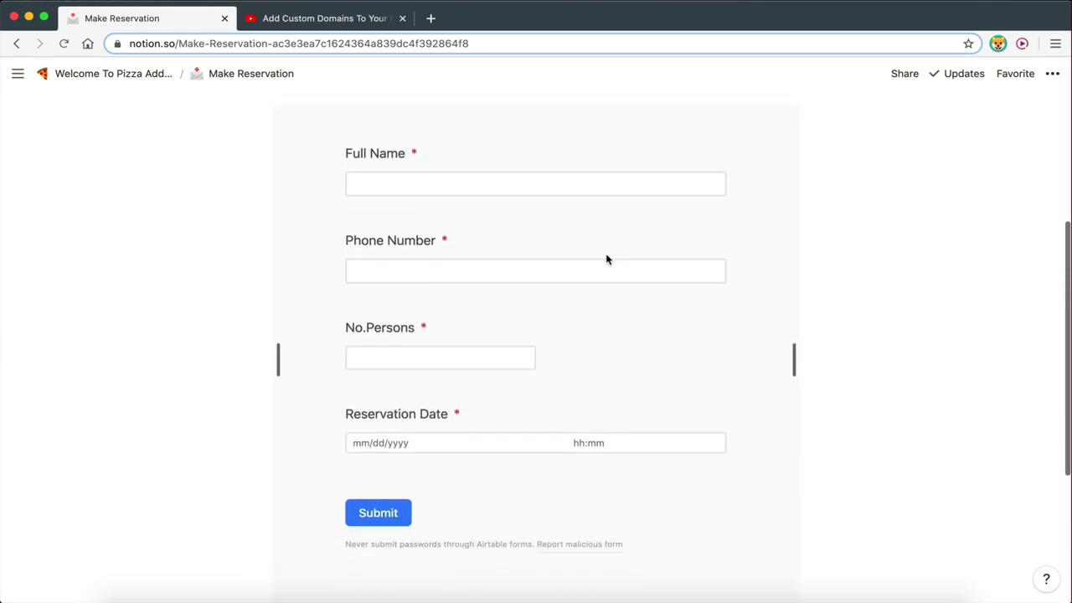
{"action": "scroll", "coordinate": [610, 301], "scroll_direction": "down", "scroll_amount": 1}
{"action": "scroll", "coordinate": [610, 302], "scroll_direction": "up", "scroll_amount": 1}
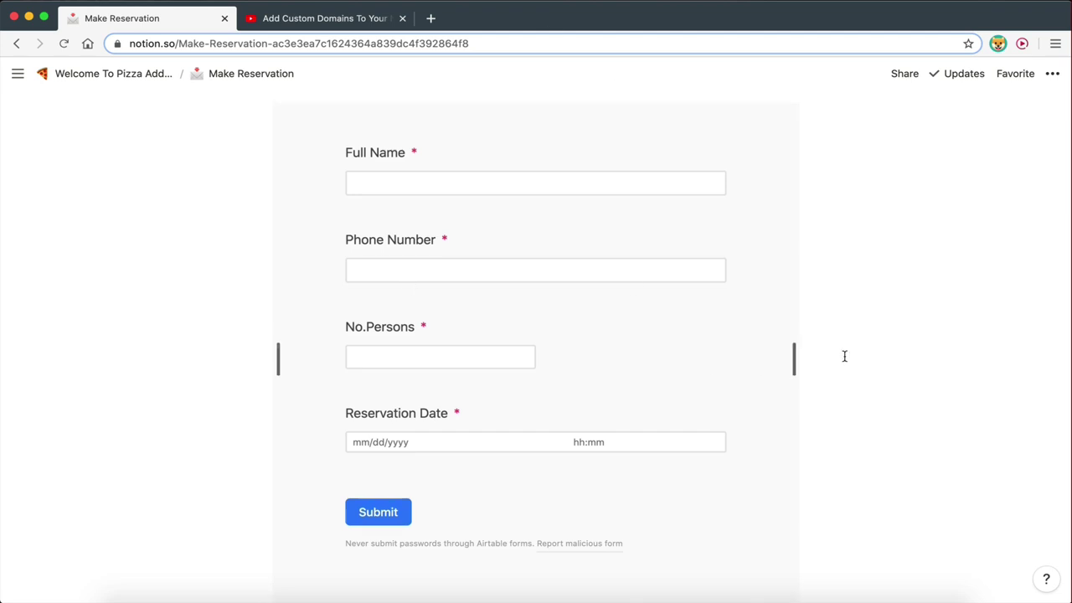
{"action": "scroll", "coordinate": [495, 477], "scroll_direction": "down", "scroll_amount": 5}
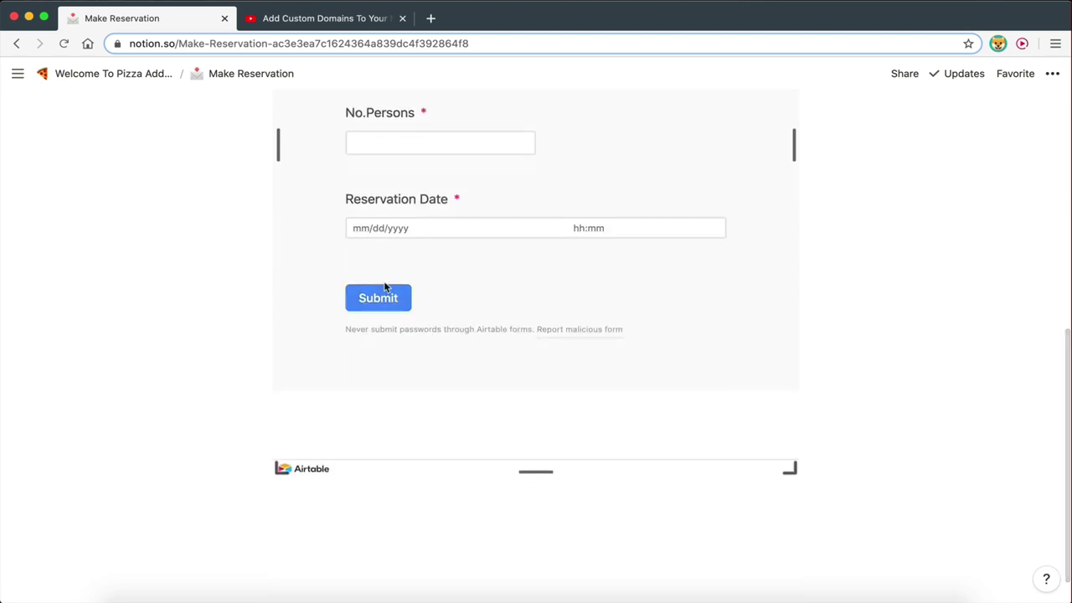
{"action": "scroll", "coordinate": [366, 295], "scroll_direction": "up", "scroll_amount": 5}
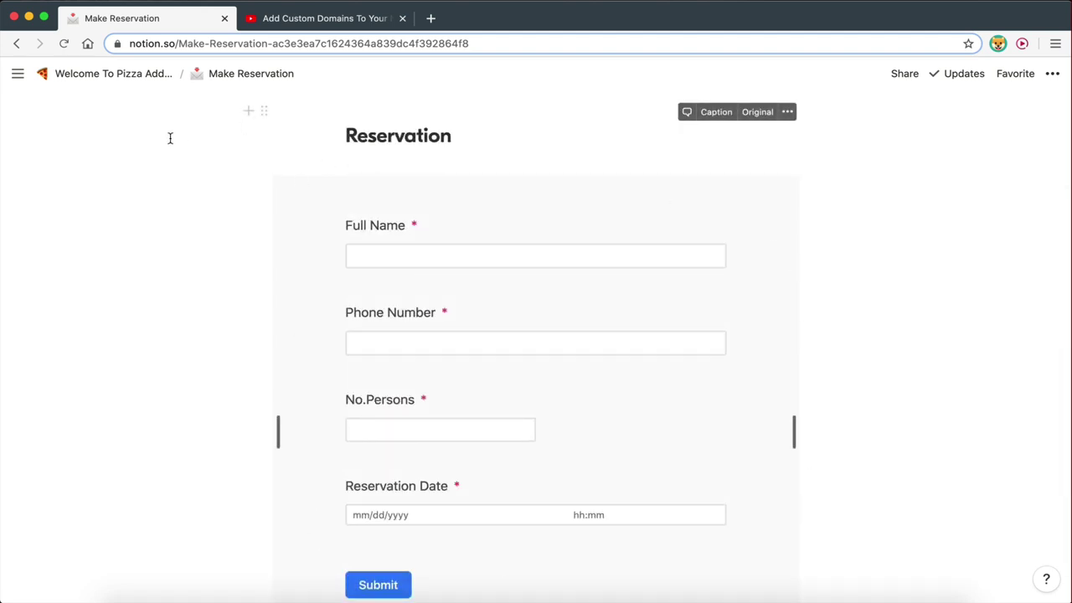
{"action": "scroll", "coordinate": [325, 557], "scroll_direction": "down", "scroll_amount": 1}
{"action": "scroll", "coordinate": [352, 519], "scroll_direction": "down", "scroll_amount": 4}
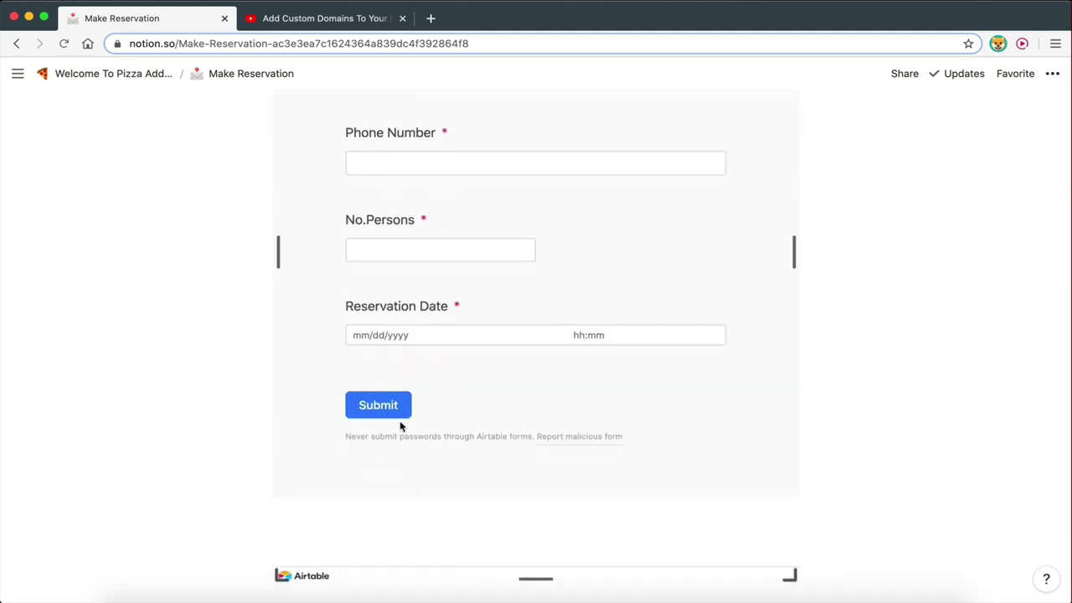
{"action": "scroll", "coordinate": [449, 218], "scroll_direction": "up", "scroll_amount": 1}
{"action": "scroll", "coordinate": [503, 226], "scroll_direction": "up", "scroll_amount": 4}
{"action": "scroll", "coordinate": [497, 586], "scroll_direction": "down", "scroll_amount": 2}
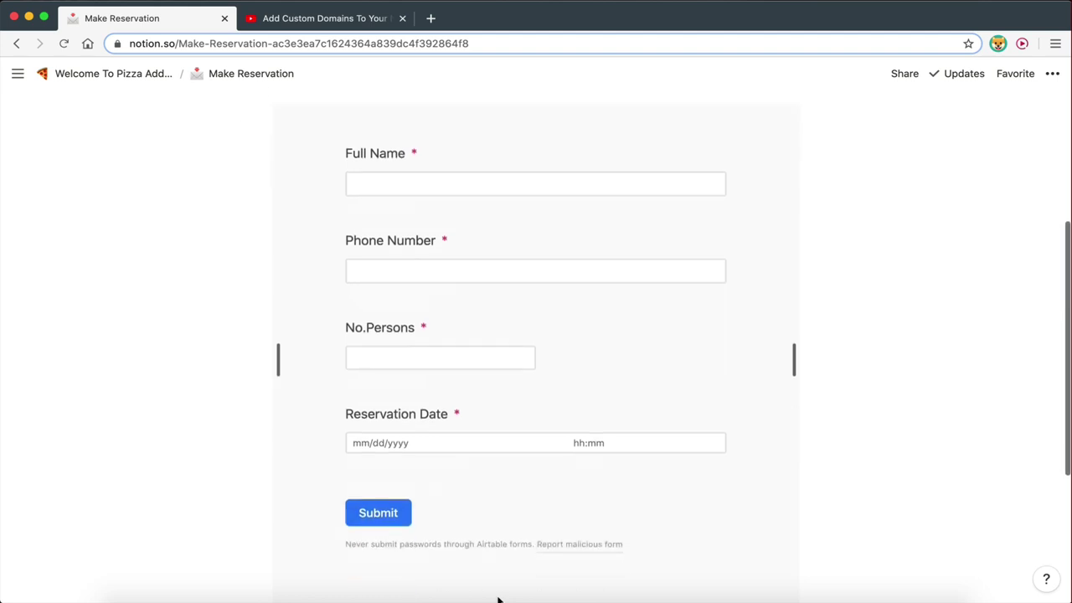
{"action": "scroll", "coordinate": [641, 343], "scroll_direction": "up", "scroll_amount": 5}
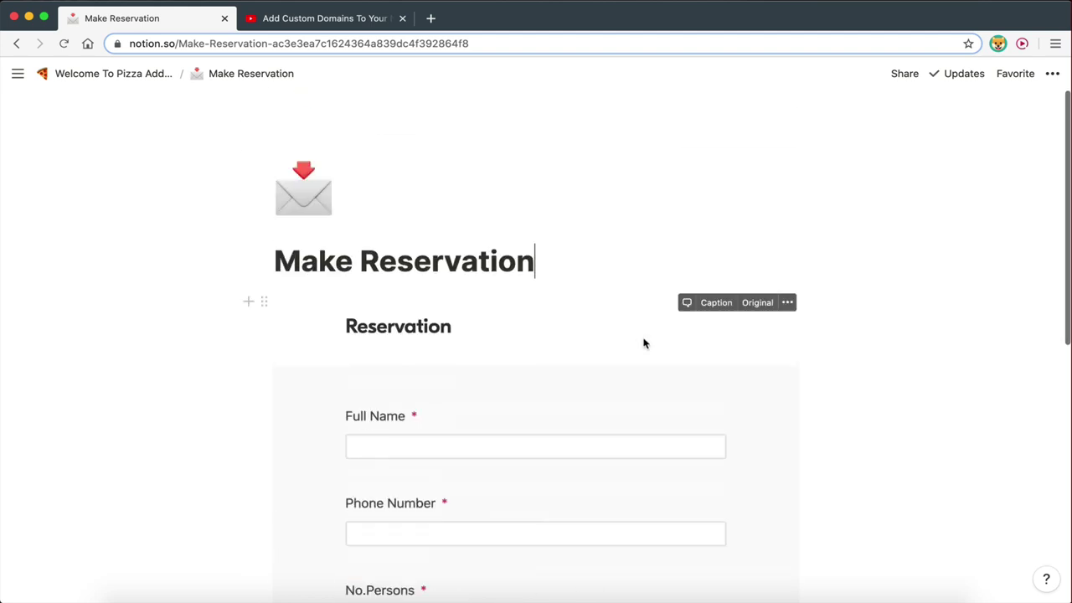
{"action": "scroll", "coordinate": [553, 271], "scroll_direction": "down", "scroll_amount": 5}
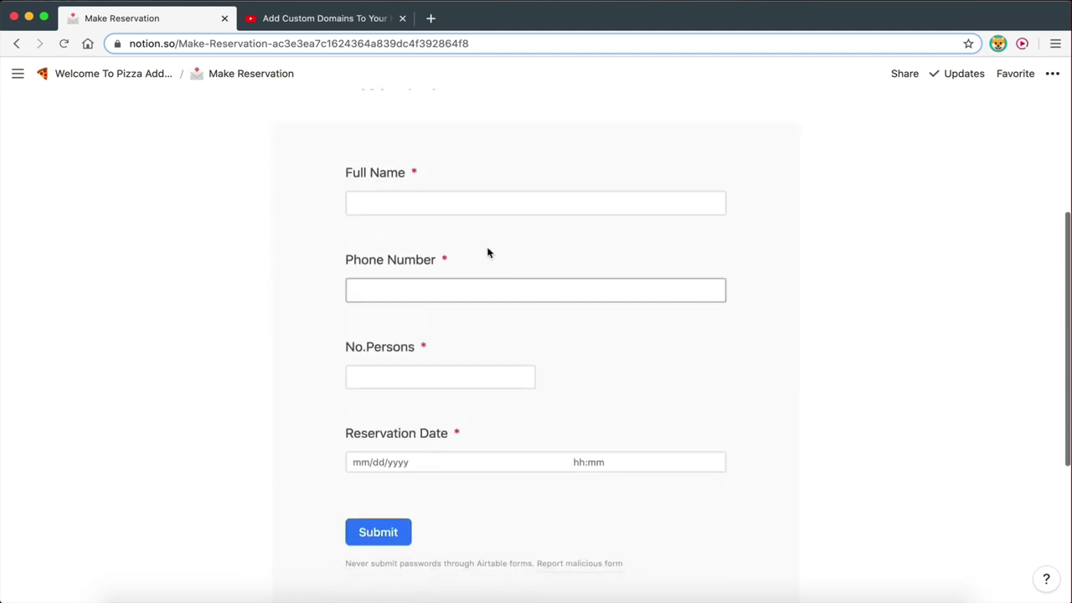
- Fill in the Full Name and Phone Number fields and enter 4 persons
{"action": "left_click", "coordinate": [441, 207]}
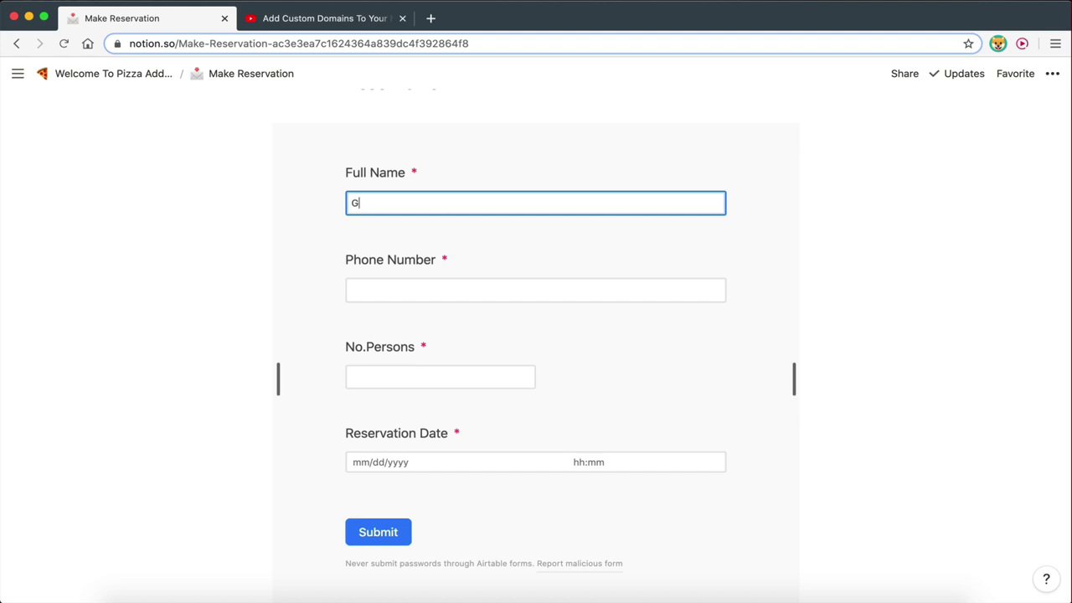
{"action": "left_click", "coordinate": [467, 286]}
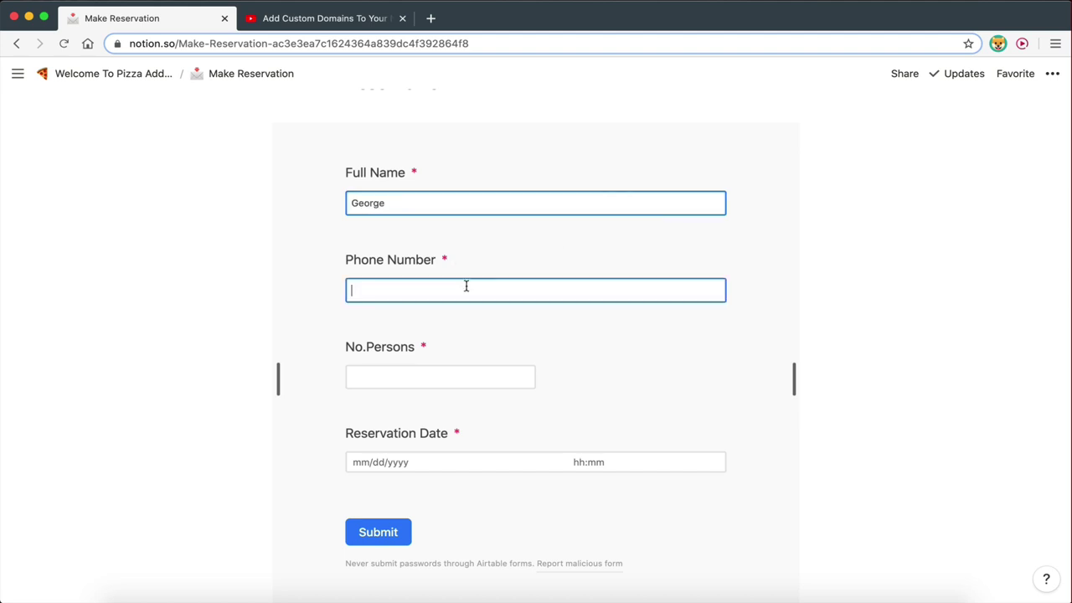
{"action": "left_click", "coordinate": [446, 382]}
{"action": "type", "text": "4"}
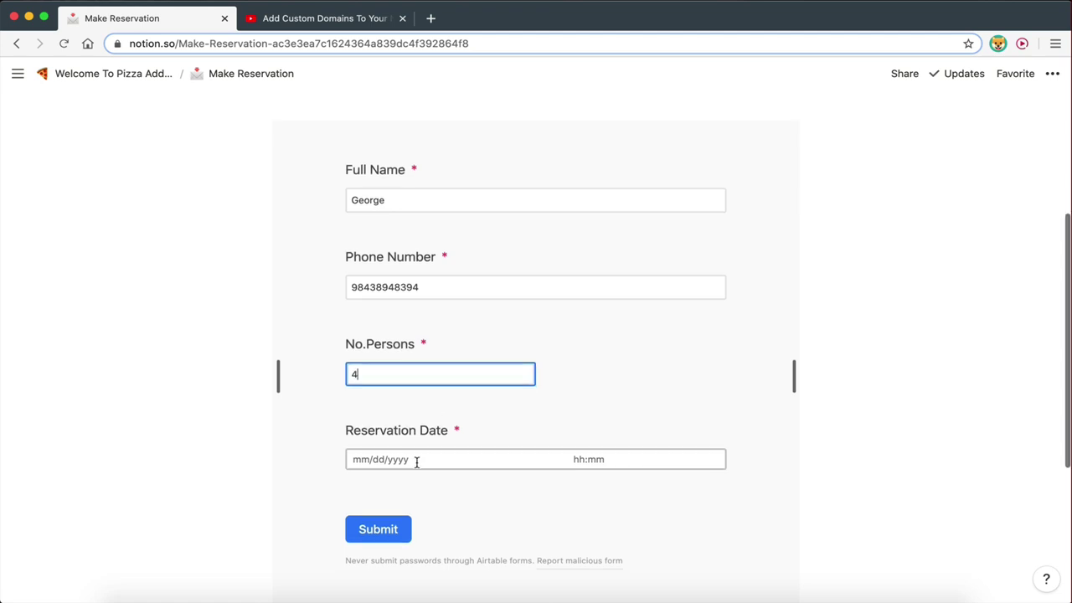
- Set the date to June 10, 2020 and the time to 18:00, then submit
{"action": "left_click", "coordinate": [416, 461]}
{"action": "scroll", "coordinate": [358, 459], "scroll_direction": "down", "scroll_amount": 3}
{"action": "left_click", "coordinate": [505, 336]}
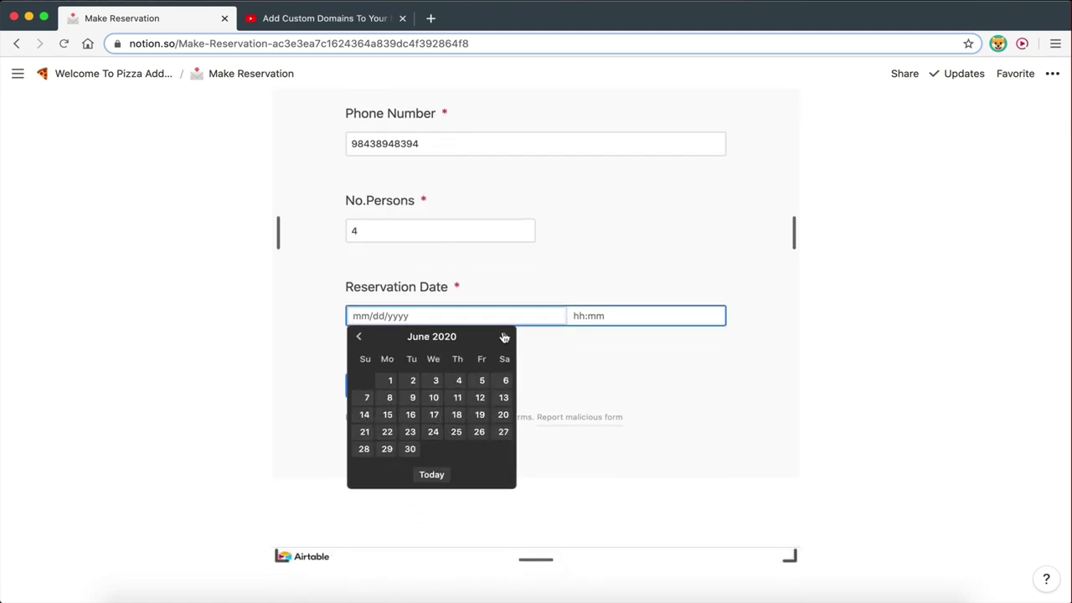
{"action": "left_click", "coordinate": [433, 397]}
{"action": "left_click", "coordinate": [574, 317]}
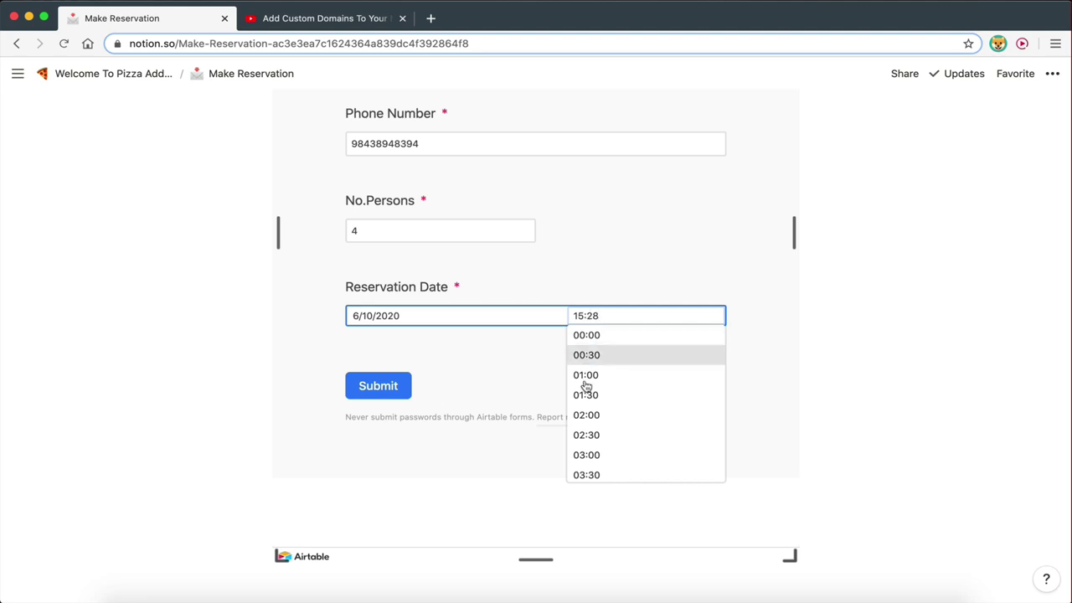
{"action": "scroll", "coordinate": [586, 452], "scroll_direction": "down", "scroll_amount": 5}
{"action": "left_click", "coordinate": [598, 418]}
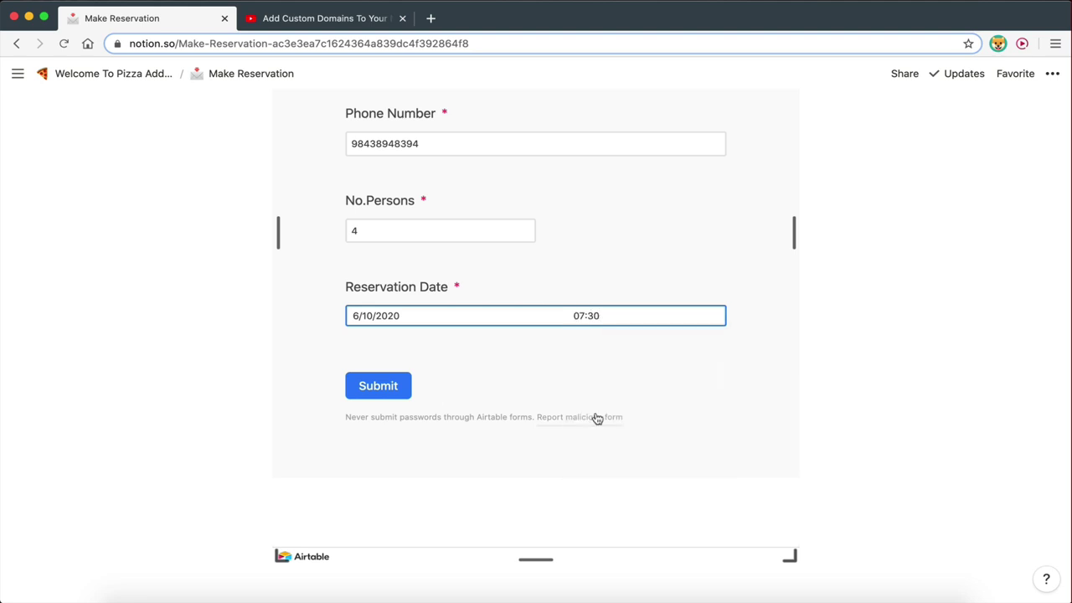
{"action": "left_click", "coordinate": [599, 318]}
{"action": "scroll", "coordinate": [598, 436], "scroll_direction": "down", "scroll_amount": 10}
{"action": "scroll", "coordinate": [598, 436], "scroll_direction": "up", "scroll_amount": 4}
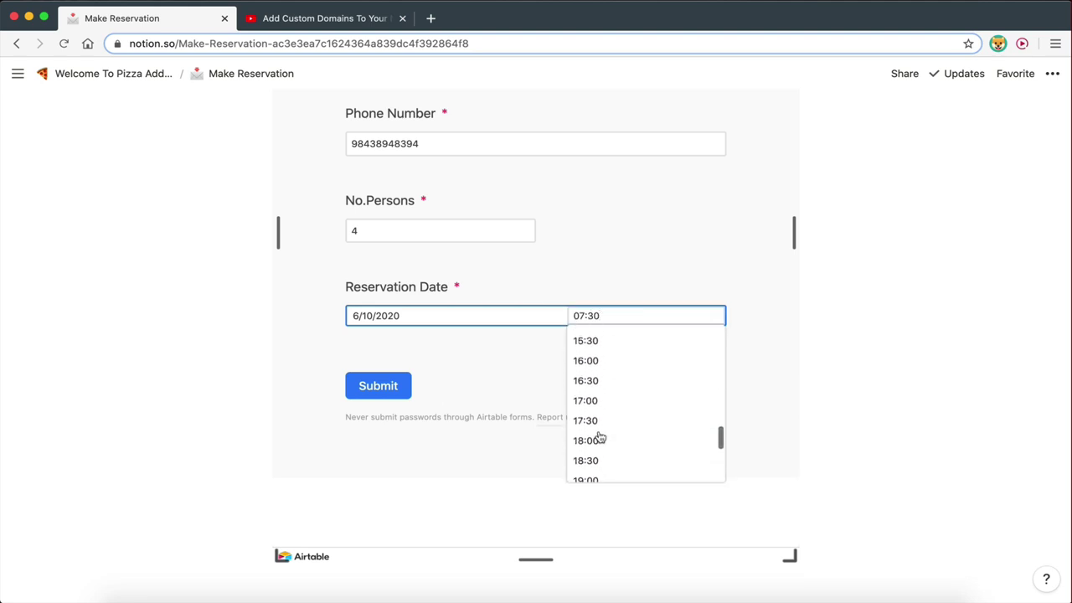
{"action": "left_click", "coordinate": [599, 439]}
{"action": "left_click", "coordinate": [385, 387]}
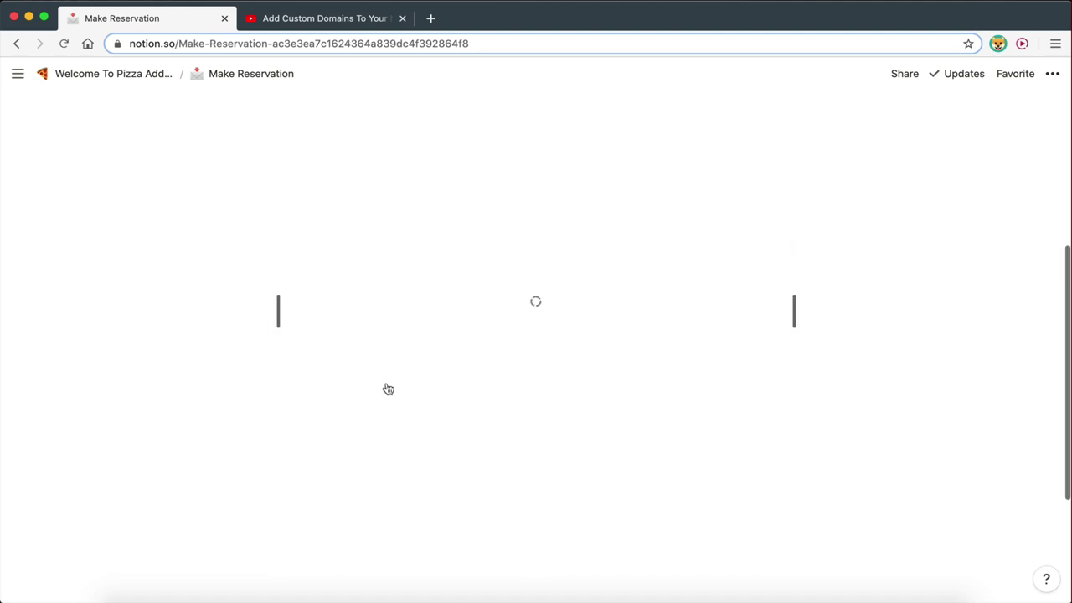
- Close the shared view links dialog and return to the Reservations grid
{"action": "key", "text": "ctrl+Left"}
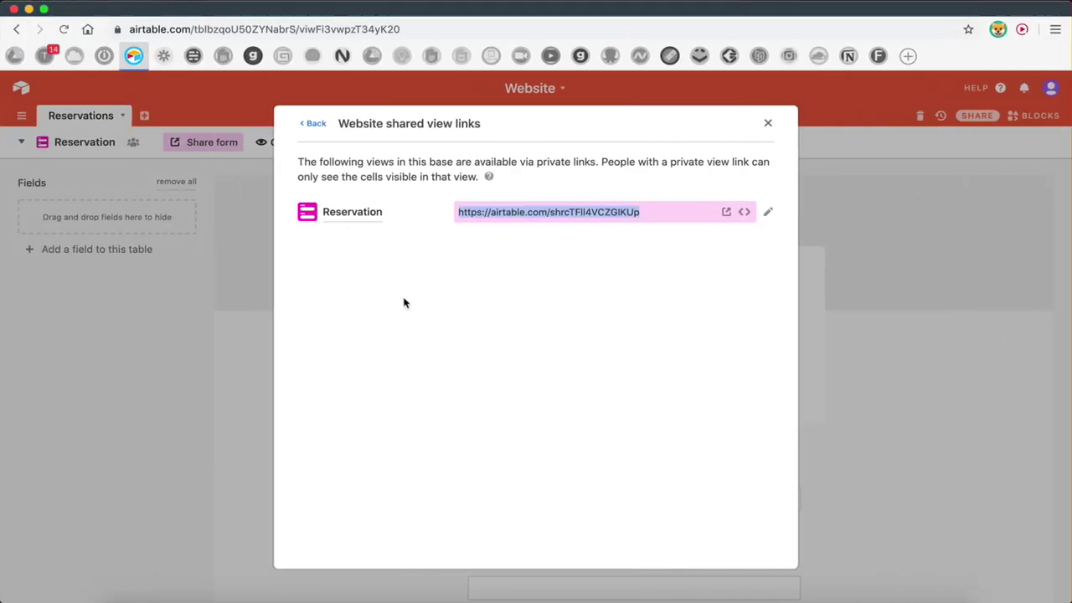
{"action": "left_click", "coordinate": [760, 130]}
{"action": "left_click", "coordinate": [50, 147]}
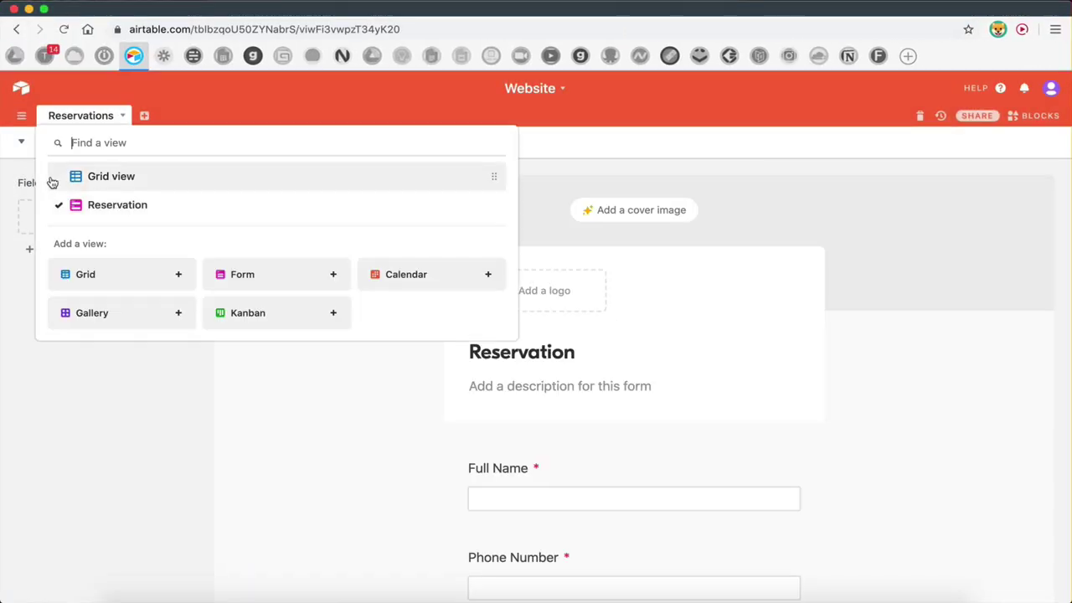
{"action": "left_click", "coordinate": [67, 176]}
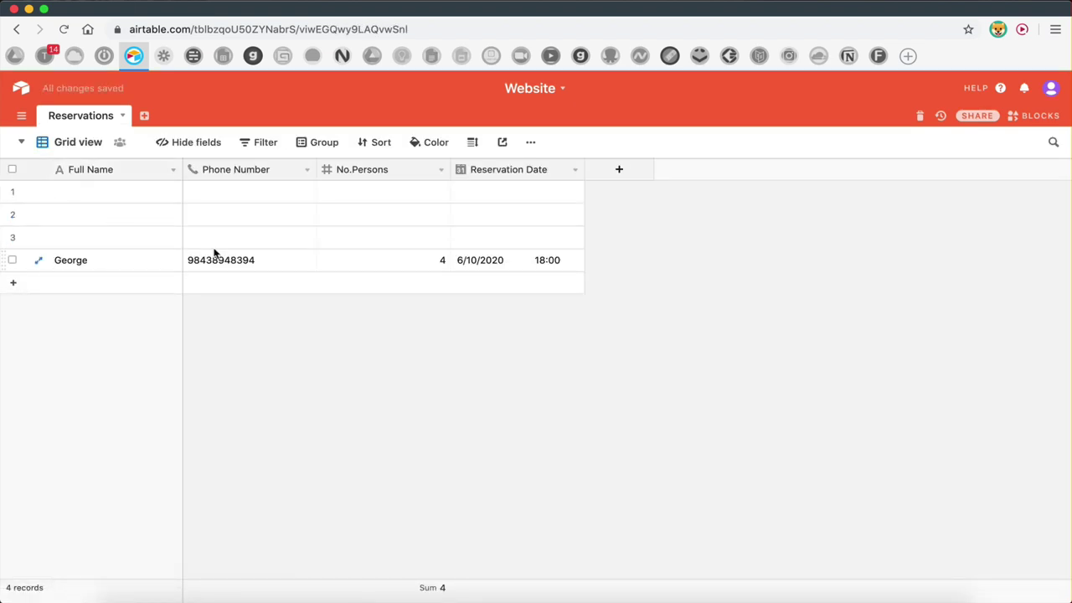
- Delete the three empty records, keeping only the submitted reservation
{"action": "left_click", "coordinate": [12, 237]}
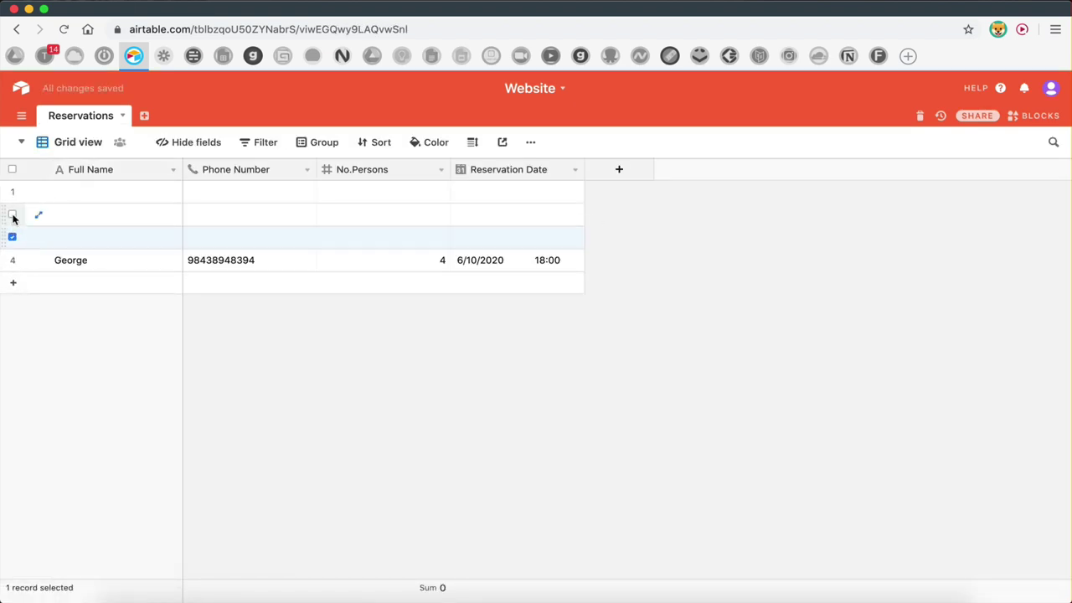
{"action": "left_click", "coordinate": [12, 214]}
{"action": "left_click", "coordinate": [12, 192]}
{"action": "right_click", "coordinate": [104, 210]}
{"action": "left_click", "coordinate": [159, 243]}
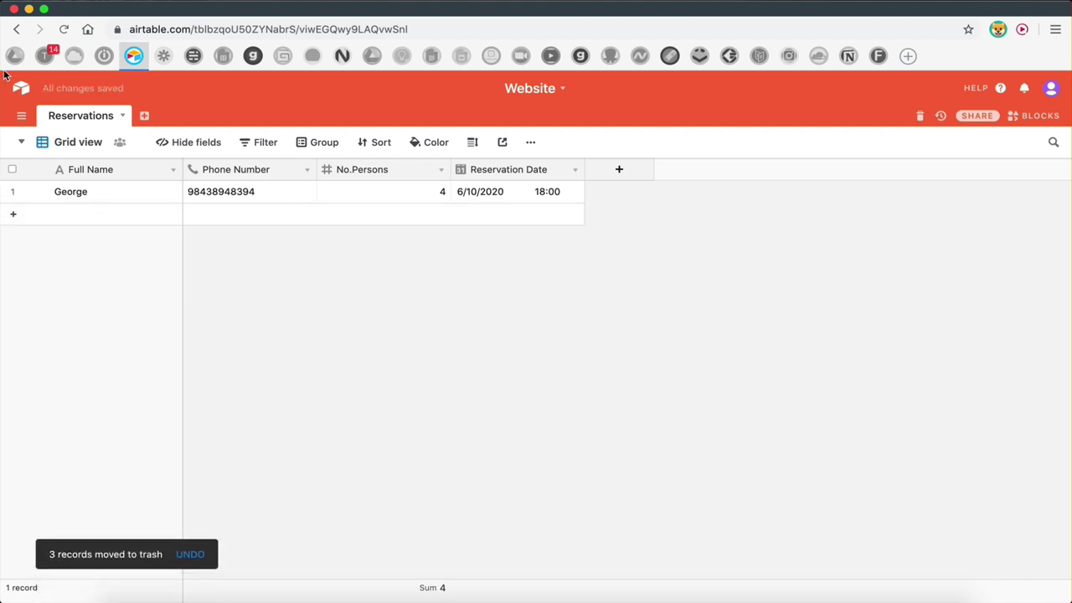
{"action": "left_click", "coordinate": [44, 55]}
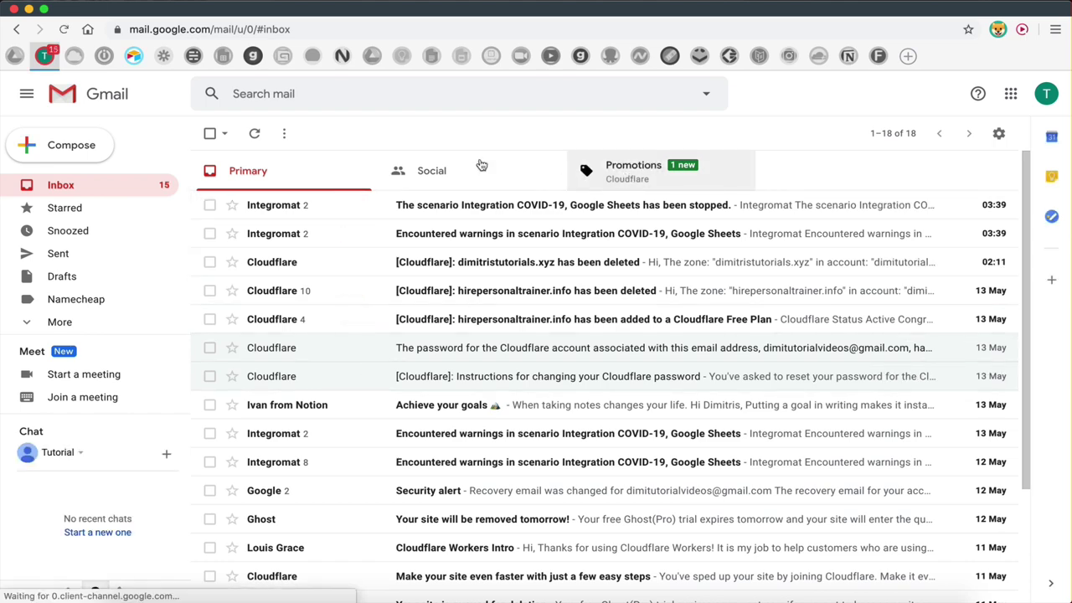
- Refresh Gmail and read Airtable's 'someone has responded to Reservation' notification
{"action": "left_click", "coordinate": [255, 136]}
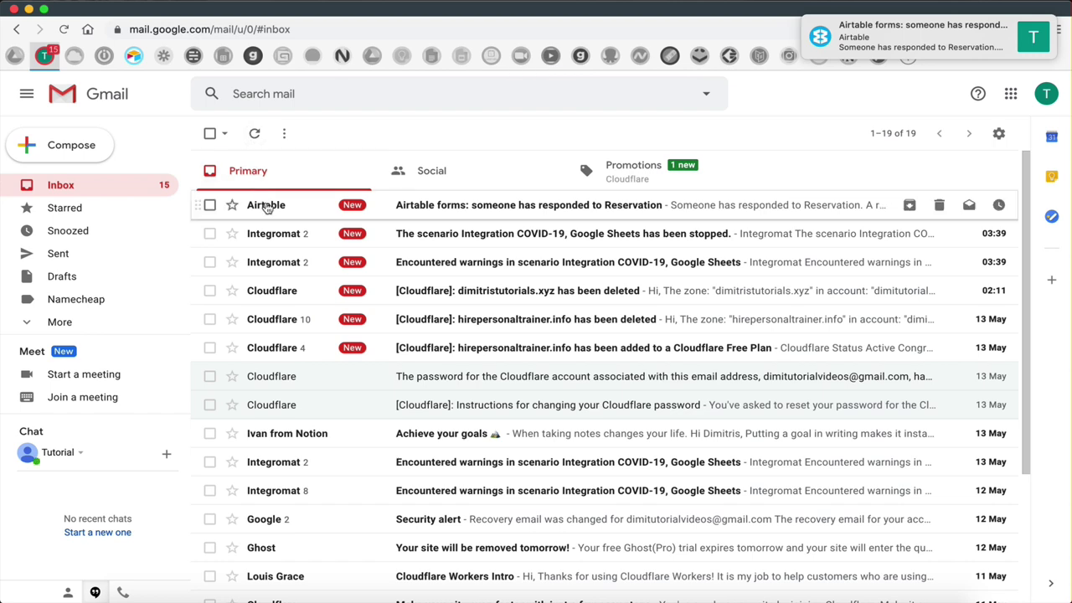
{"action": "left_click", "coordinate": [266, 206]}
{"action": "scroll", "coordinate": [418, 399], "scroll_direction": "down", "scroll_amount": 2}
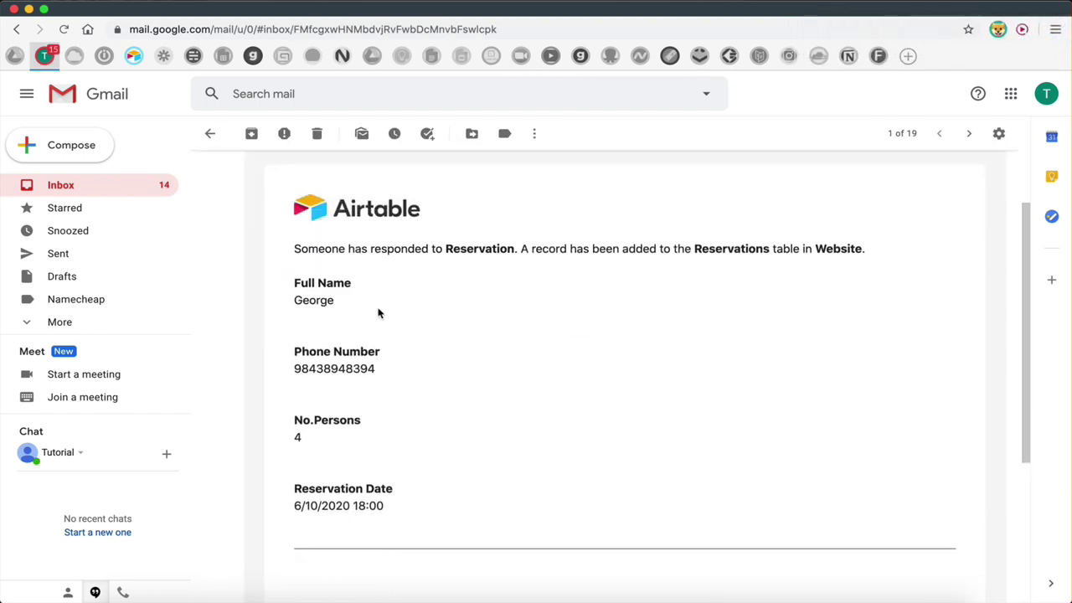
{"action": "scroll", "coordinate": [455, 252], "scroll_direction": "up", "scroll_amount": 2}
{"action": "key", "text": "cmd+tab"}
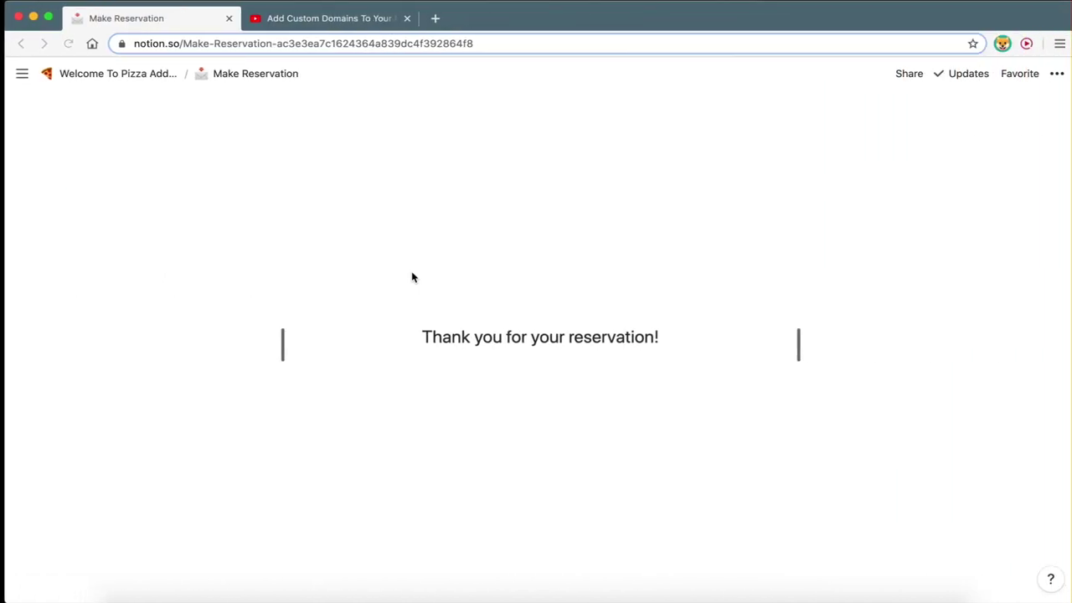
- Arrange the About Us and Make Reservation links in two columns on the welcome page
{"action": "key", "text": "cmd+r"}
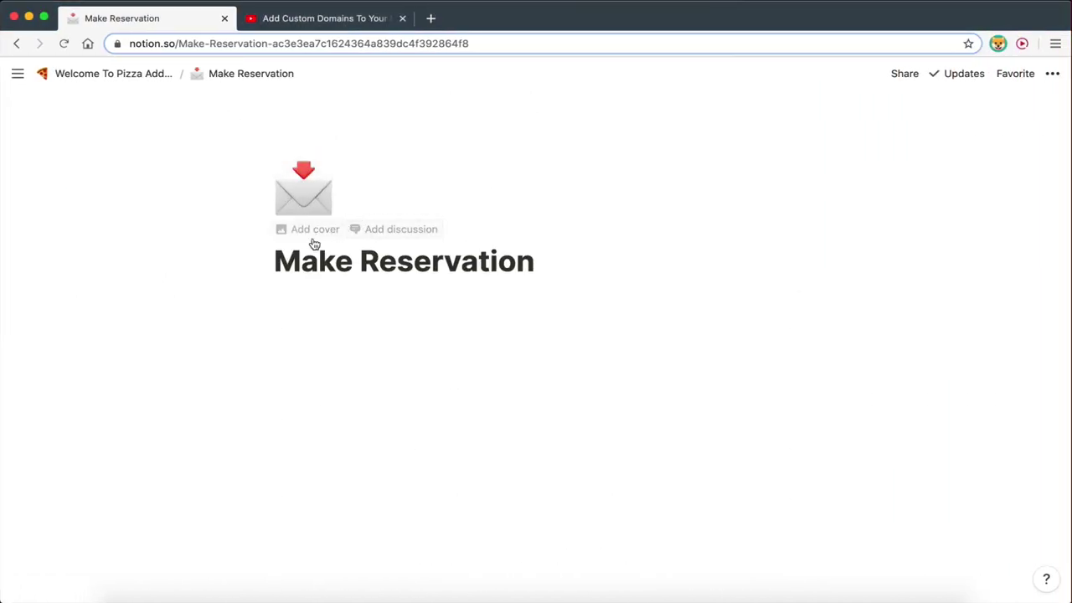
{"action": "left_click", "coordinate": [132, 76]}
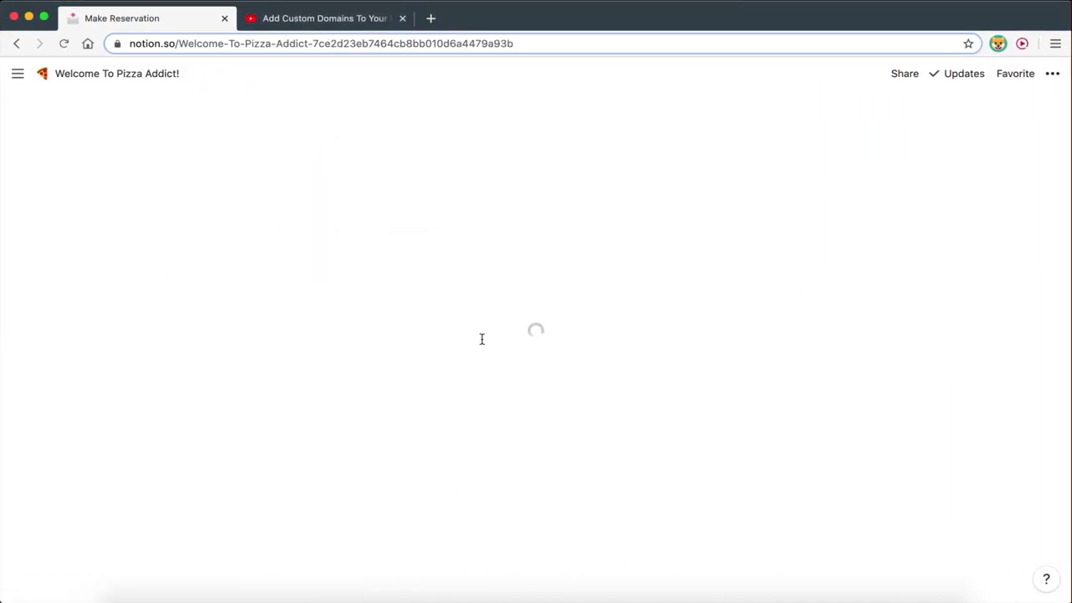
{"action": "left_click", "coordinate": [574, 446]}
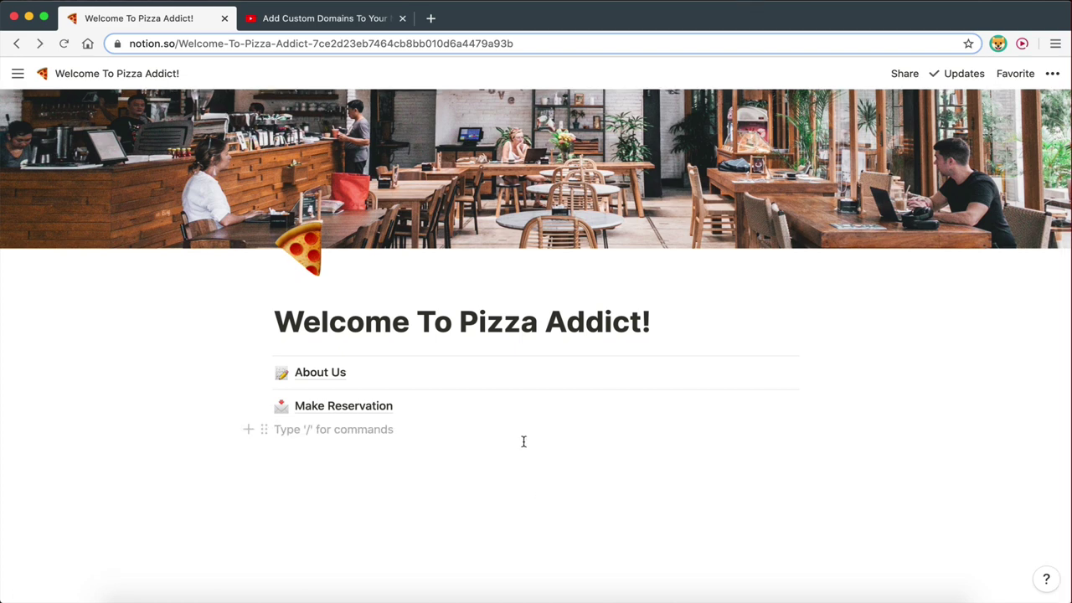
{"action": "left_click_drag", "start_coordinate": [260, 414], "coordinate": [810, 372]}
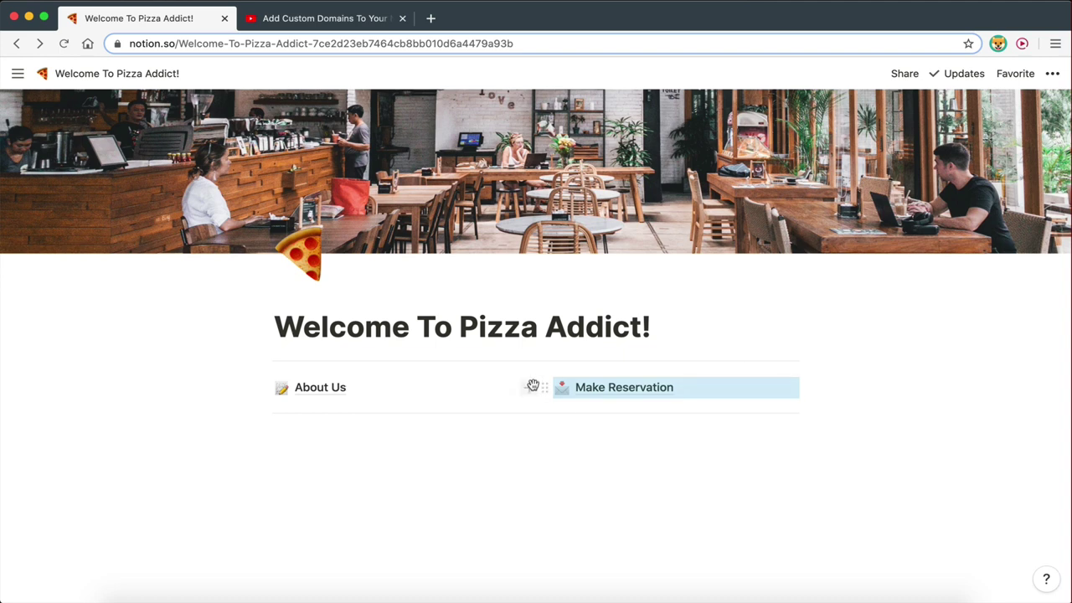
{"action": "left_click_drag", "start_coordinate": [542, 373], "coordinate": [372, 377]}
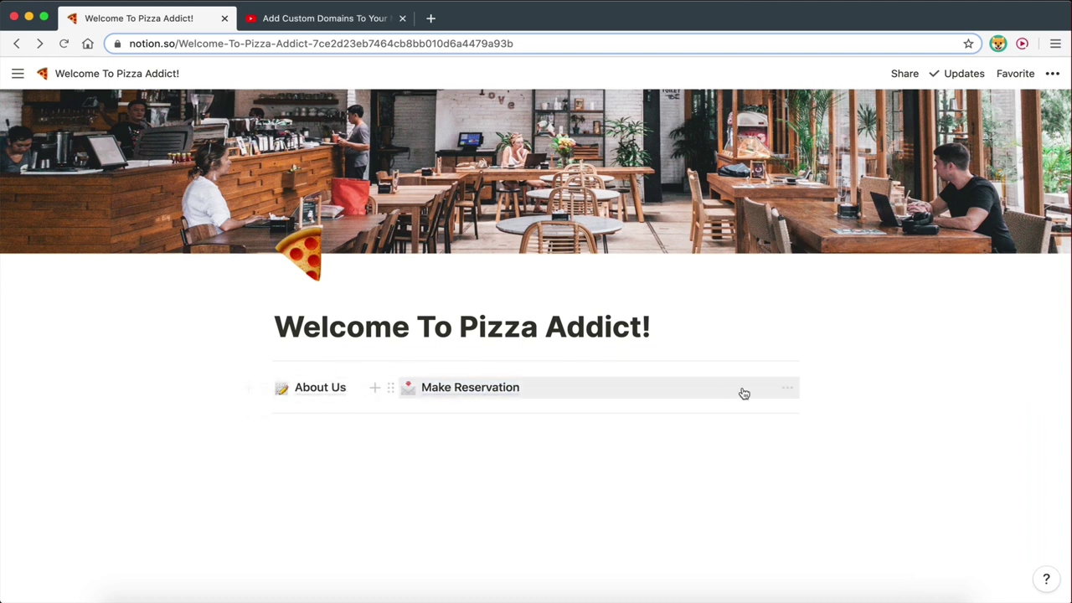
- Add a sub-page titled Menu with a pizza emoji icon
{"action": "left_click", "coordinate": [616, 439]}
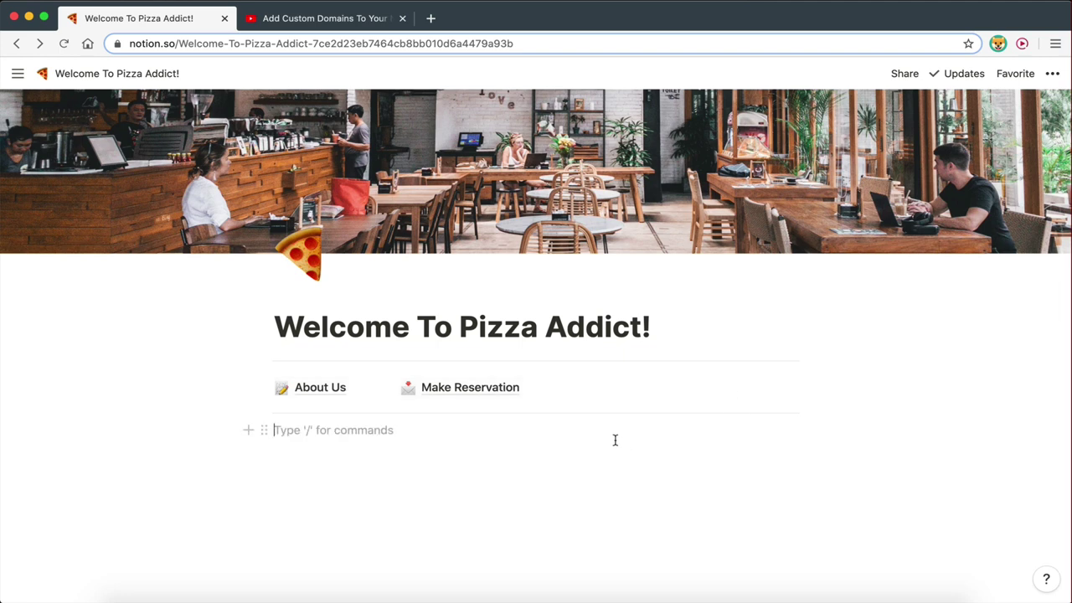
{"action": "type", "text": "/page"}
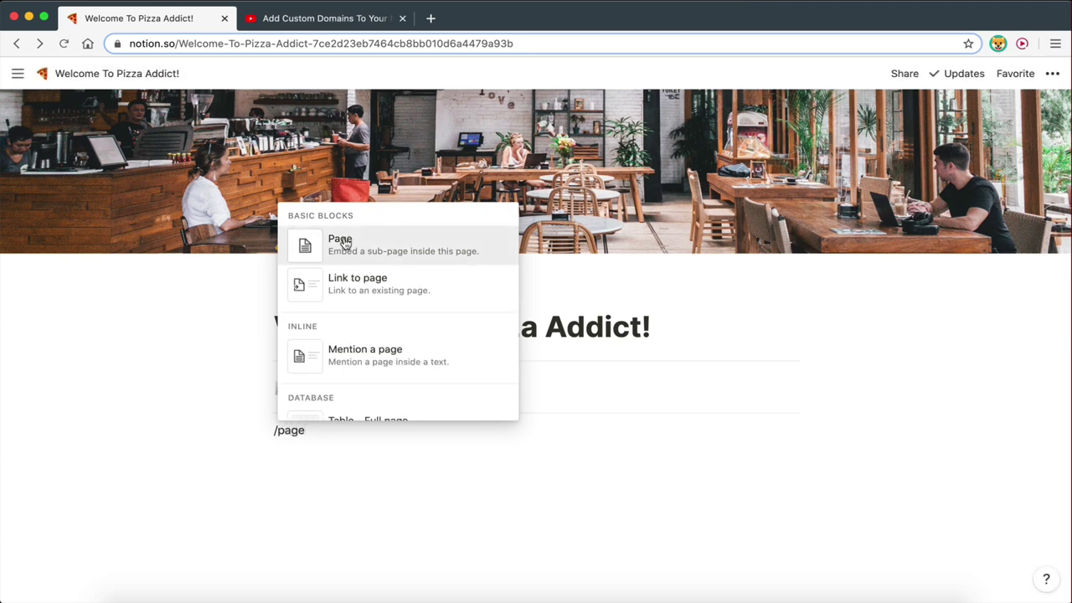
{"action": "left_click", "coordinate": [344, 239]}
{"action": "type", "text": "Menu"}
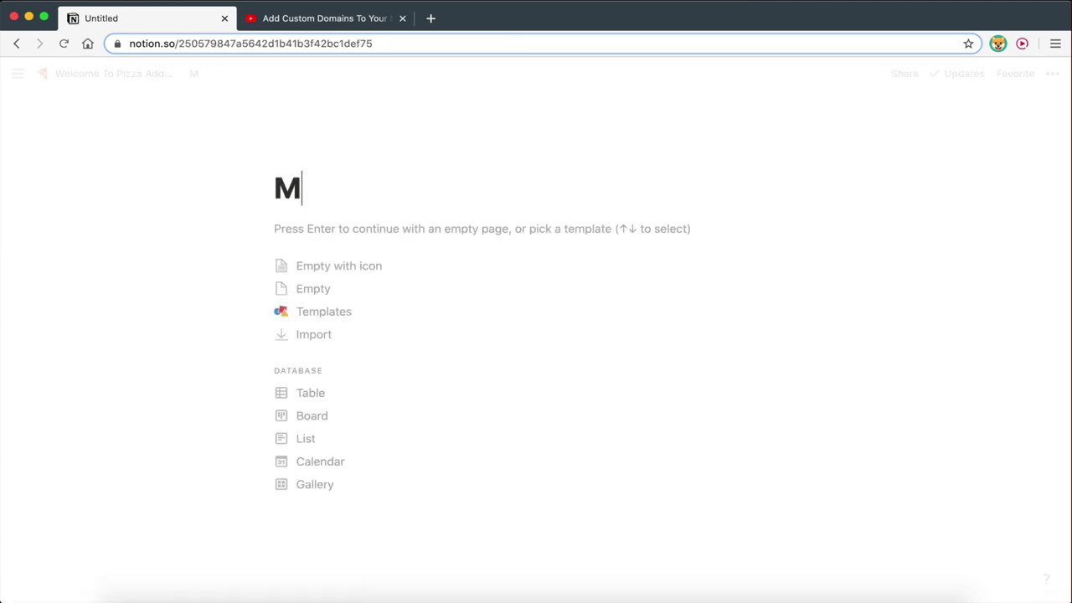
{"action": "left_click", "coordinate": [293, 161]}
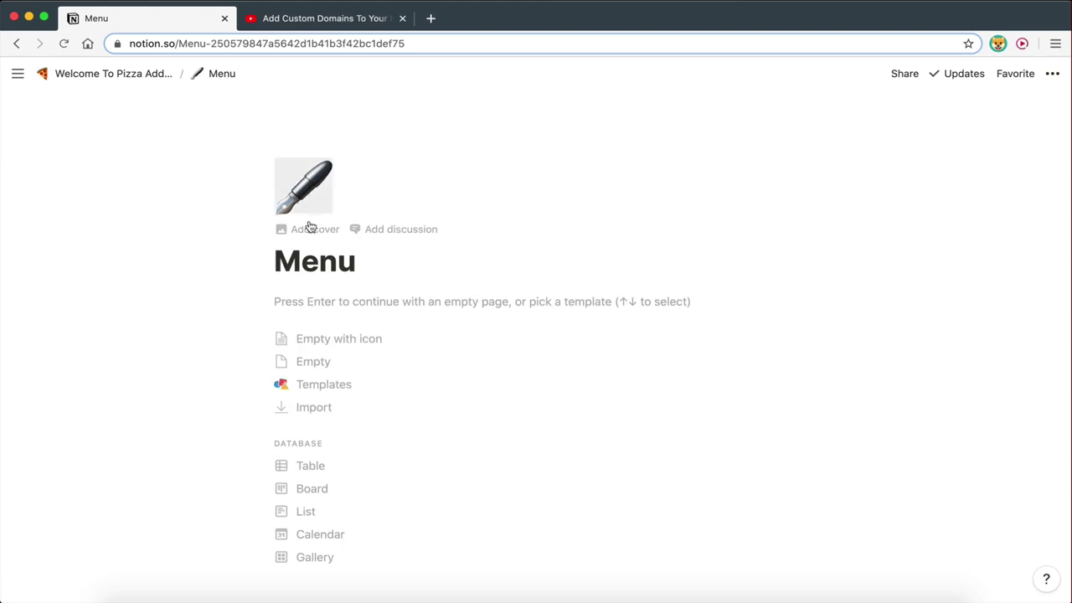
{"action": "left_click", "coordinate": [308, 209]}
{"action": "left_click", "coordinate": [241, 317]}
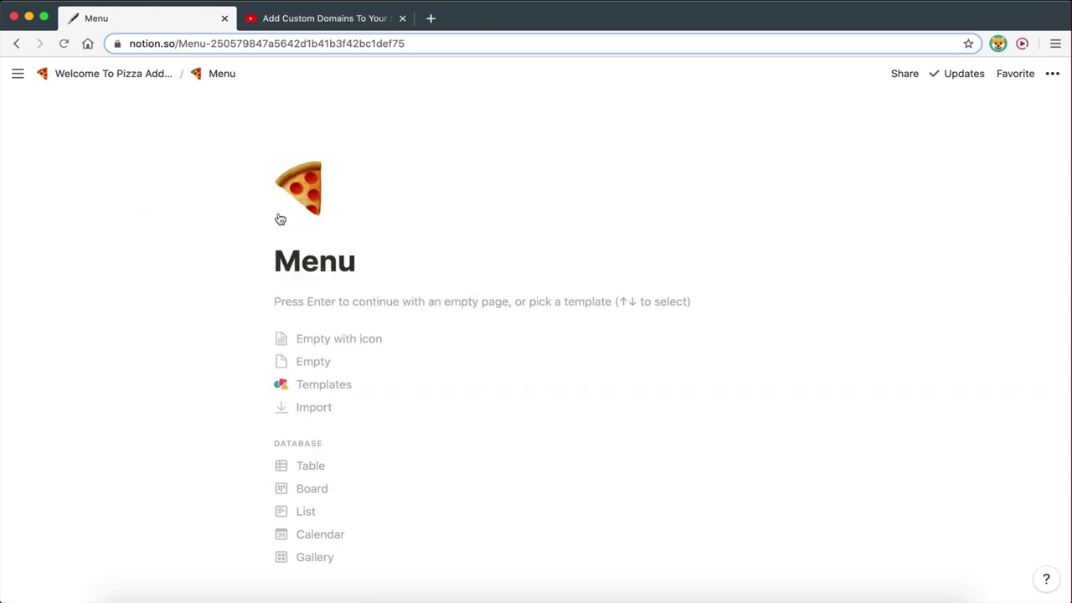
- Insert an inline gallery database into the empty Menu page
{"action": "left_click", "coordinate": [361, 307]}
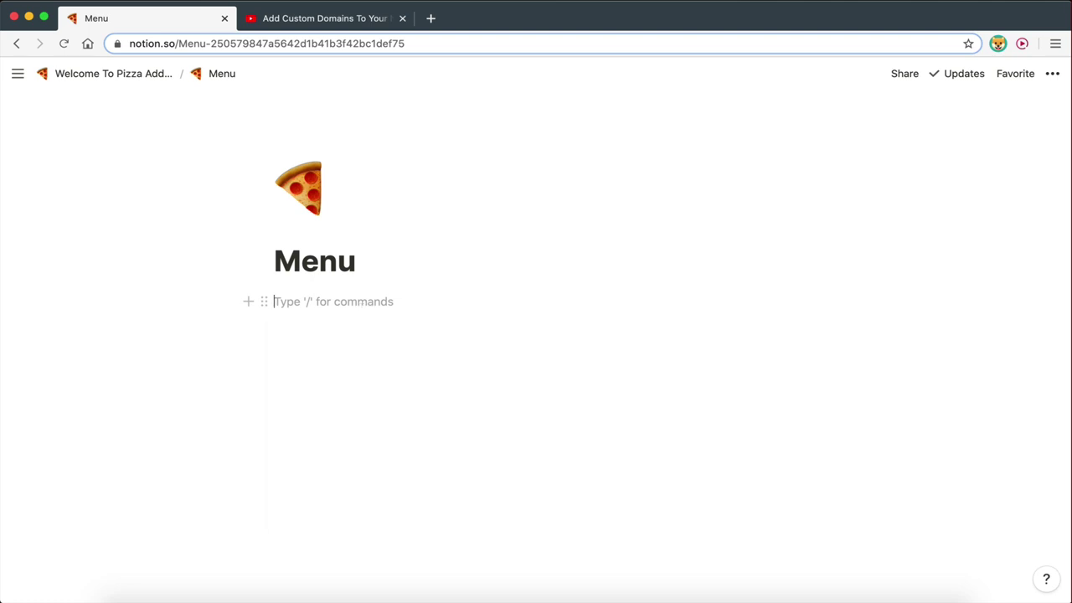
{"action": "type", "text": "/galla"}
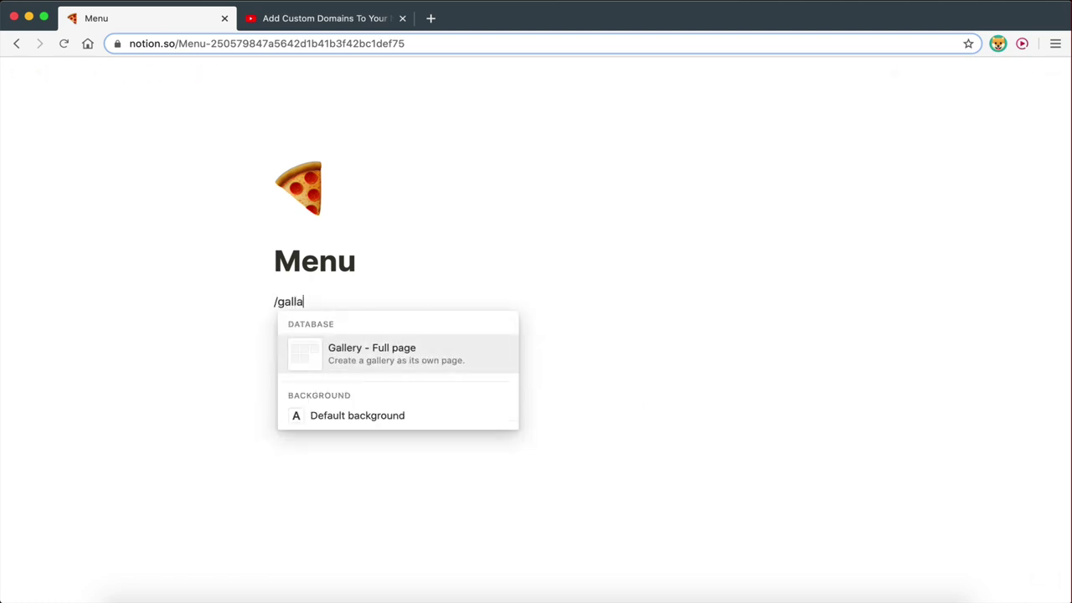
{"action": "key", "text": "BackSpace"}
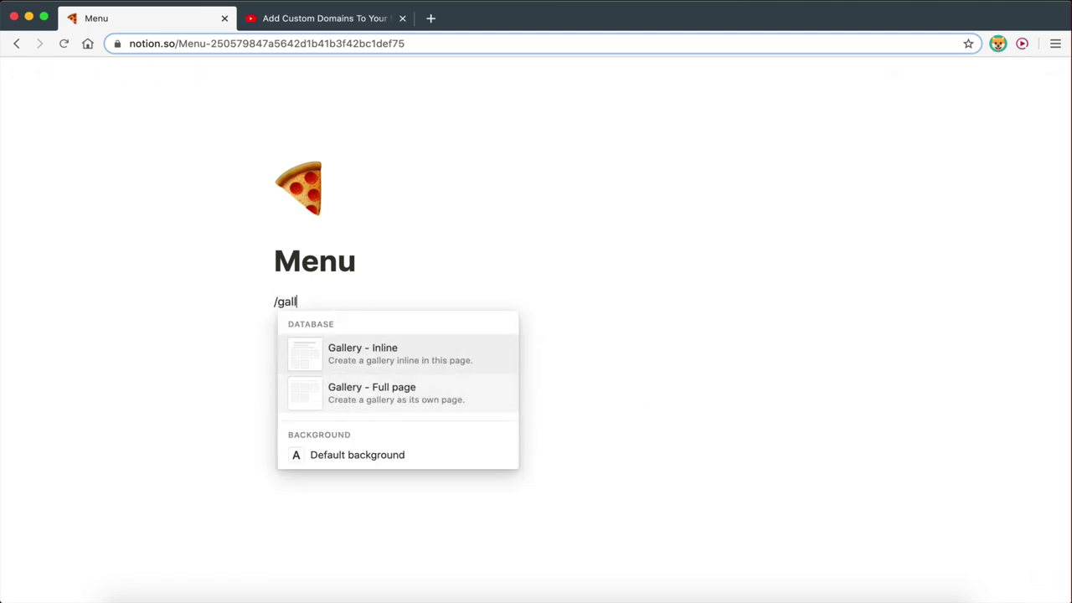
{"action": "left_click", "coordinate": [370, 352]}
{"action": "scroll", "coordinate": [545, 376], "scroll_direction": "down", "scroll_amount": 5}
{"action": "scroll", "coordinate": [420, 492], "scroll_direction": "up", "scroll_amount": 4}
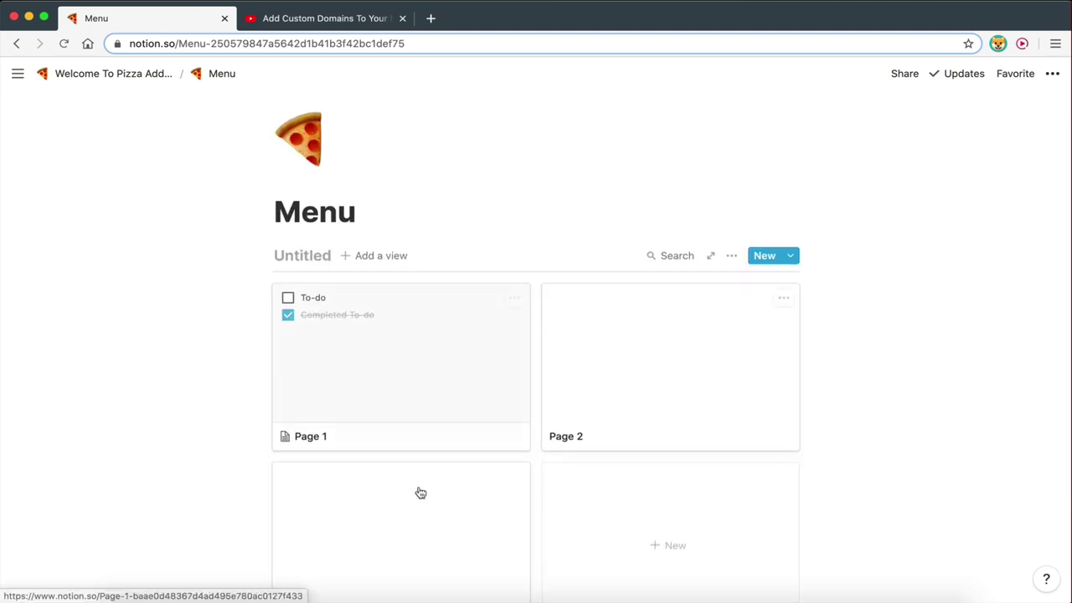
{"action": "scroll", "coordinate": [397, 436], "scroll_direction": "down", "scroll_amount": 3}
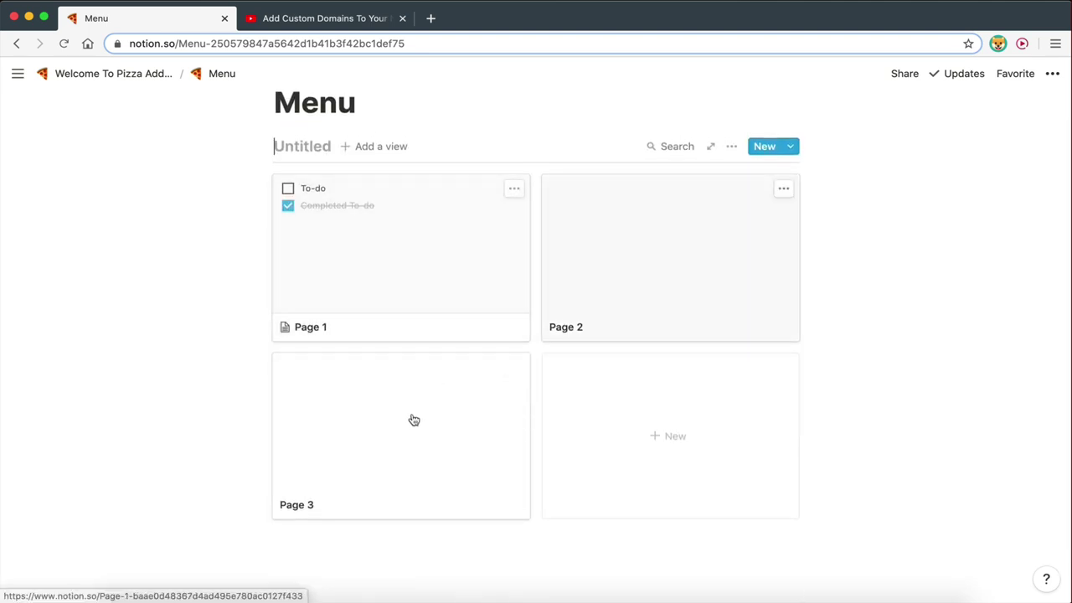
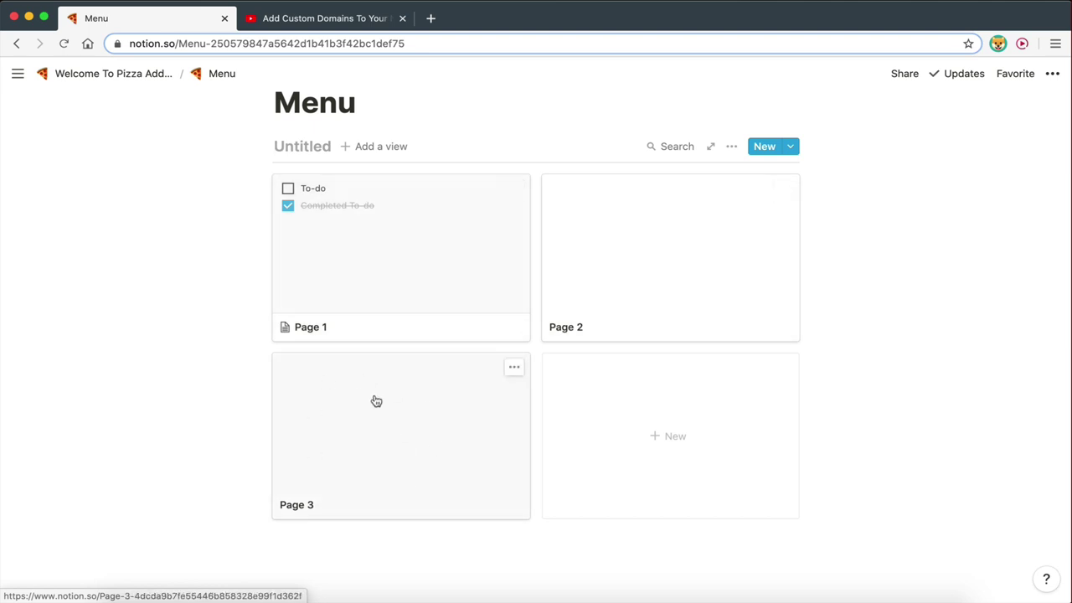
- Rename the Untitled gallery view to 'Categories'
{"action": "scroll", "coordinate": [376, 401], "scroll_direction": "up", "scroll_amount": 3}
{"action": "left_click", "coordinate": [285, 271]}
{"action": "type", "text": "Ce"}
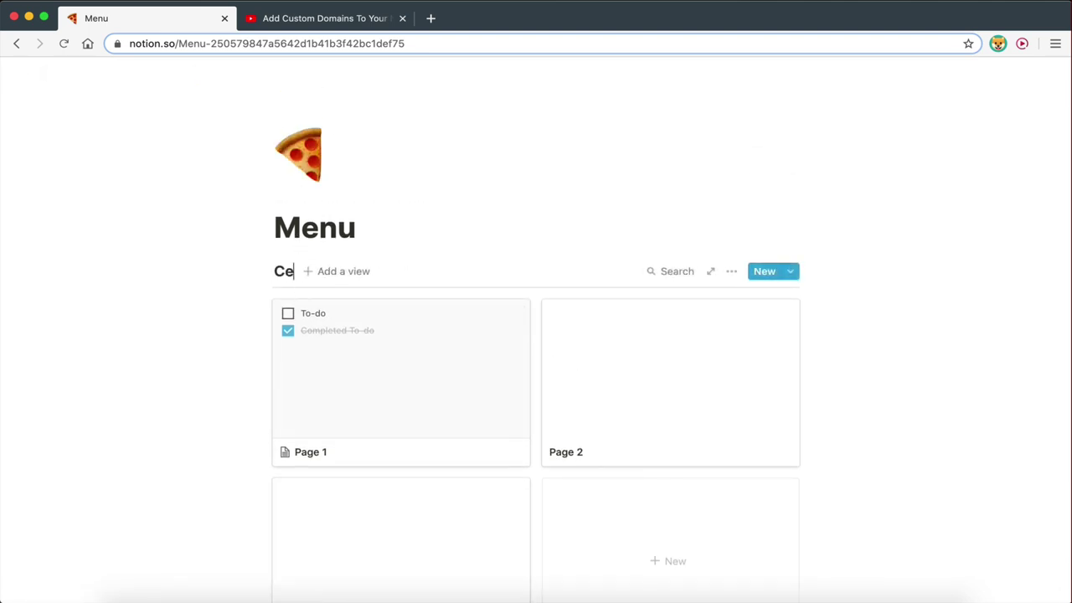
{"action": "key", "text": "BackSpace"}
{"action": "type", "text": "ategories"}
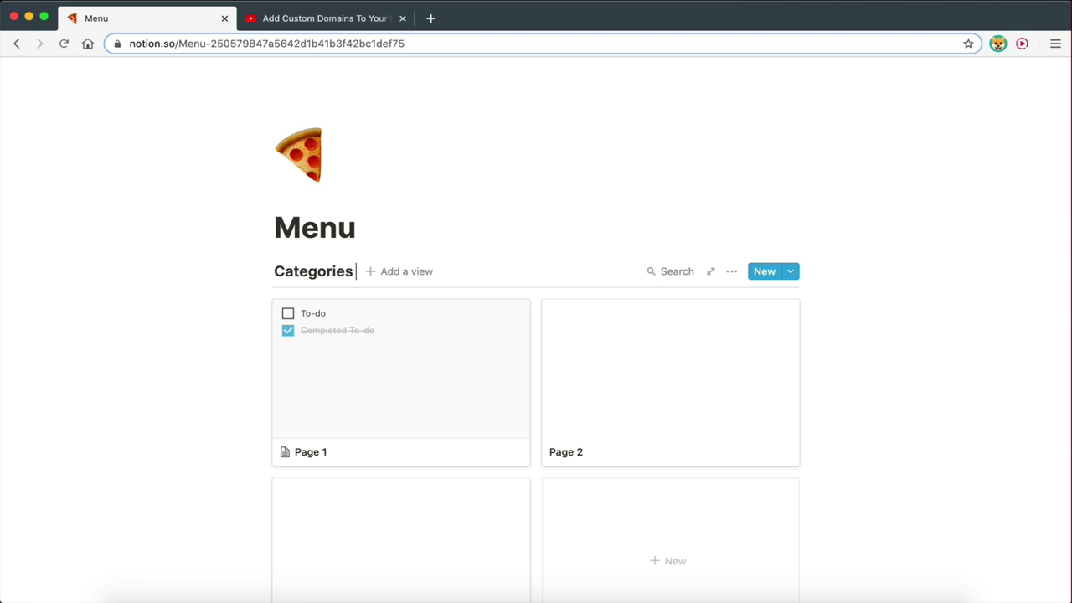
- Clear Page 1's to-do items and retitle it 'Appetizers'
{"action": "left_click", "coordinate": [378, 399]}
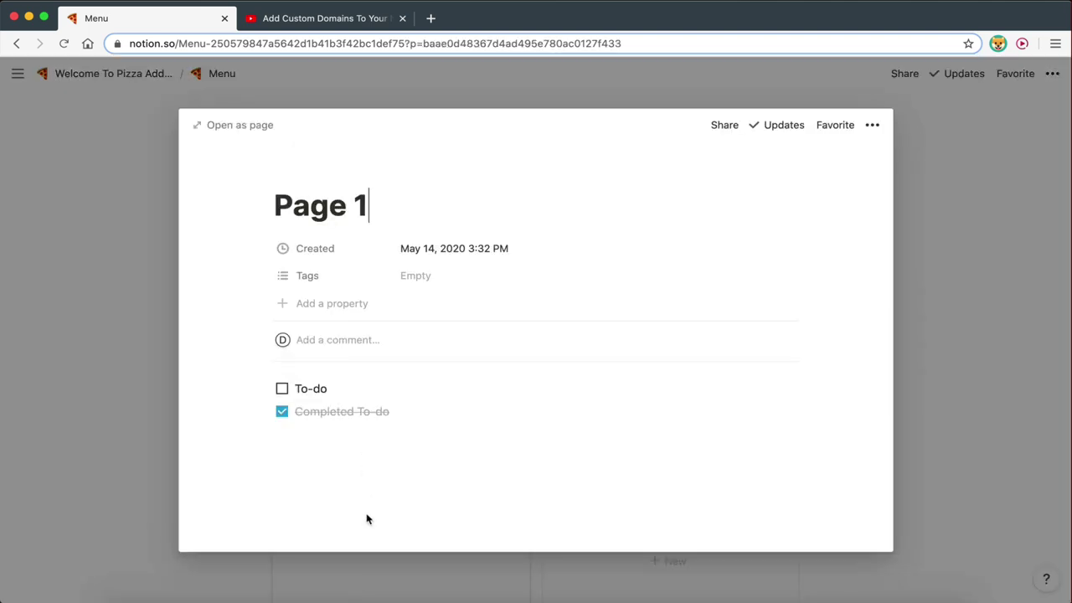
{"action": "left_click_drag", "start_coordinate": [422, 411], "coordinate": [282, 397]}
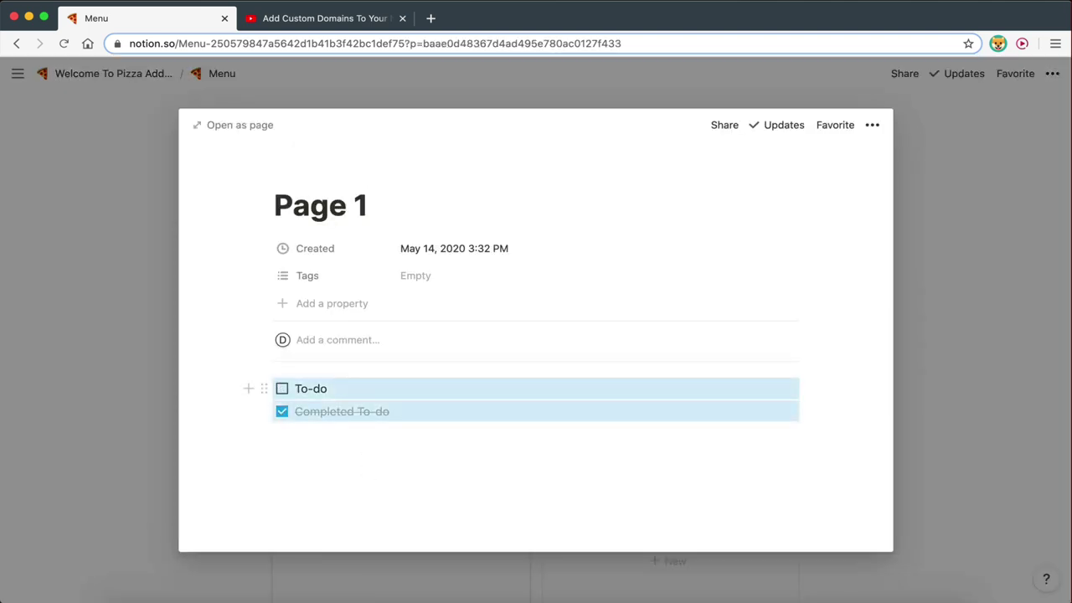
{"action": "key", "text": "BackSpace"}
{"action": "left_click_drag", "start_coordinate": [376, 199], "coordinate": [273, 205]}
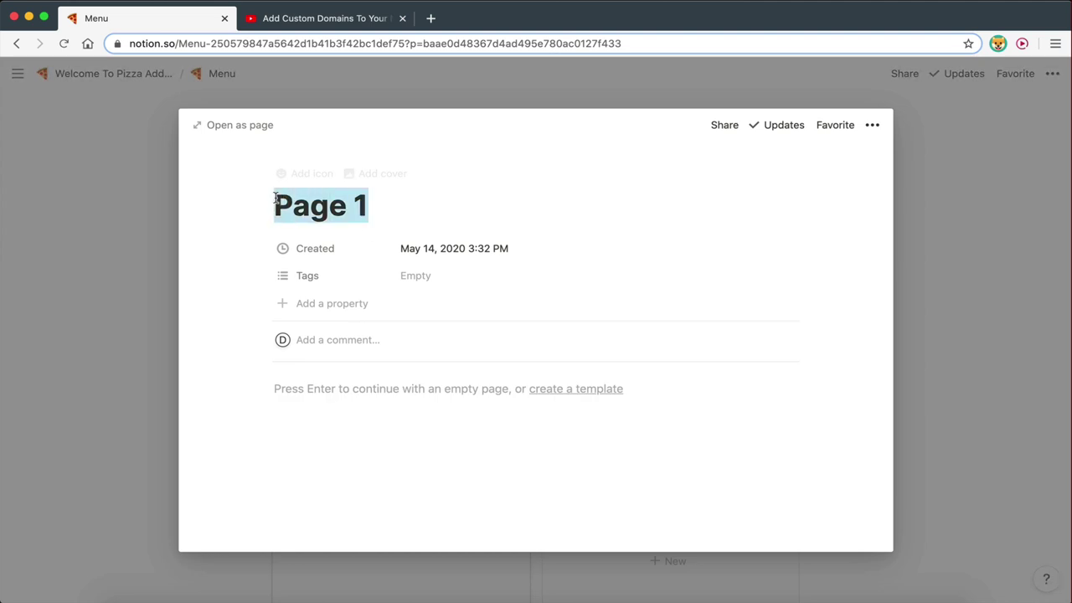
{"action": "type", "text": "Appetizers"}
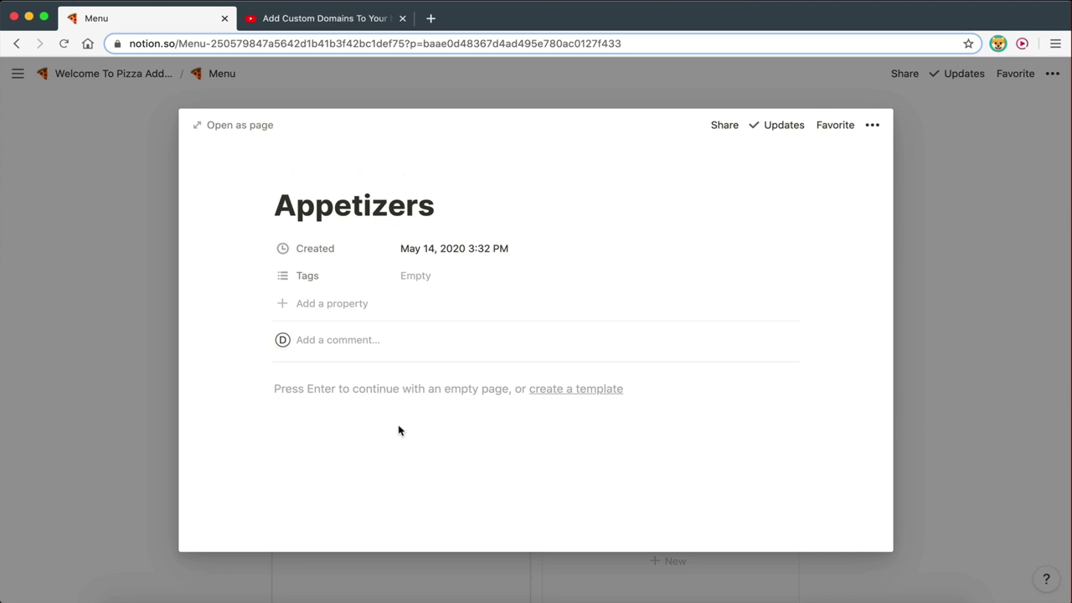
- Give the Appetizers page an Unsplash appetizer photo cover and return to Menu
{"action": "mouse_move", "coordinate": [395, 173]}
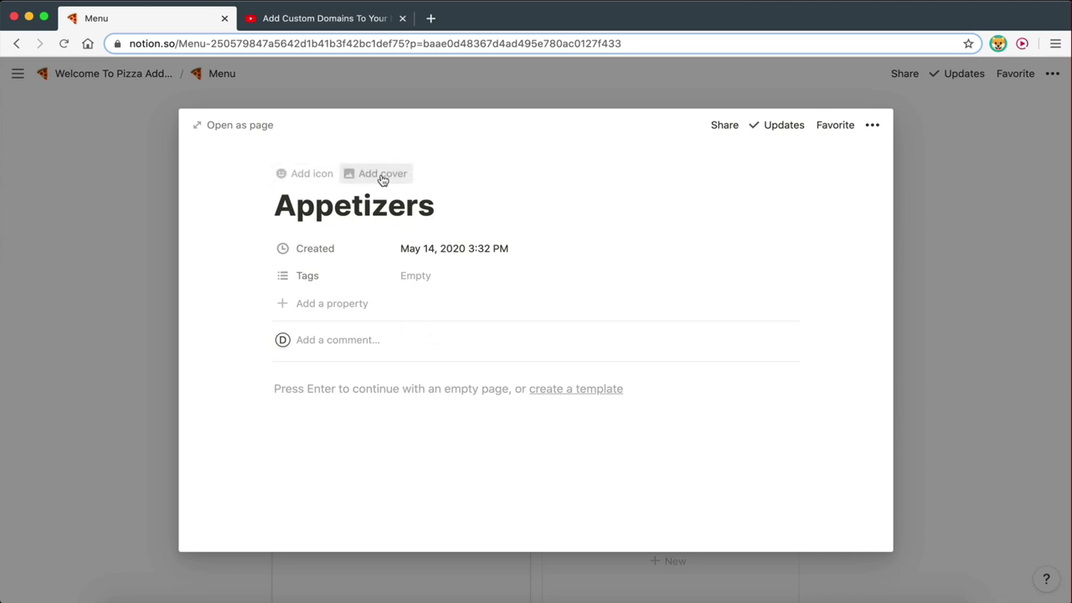
{"action": "left_click", "coordinate": [382, 179]}
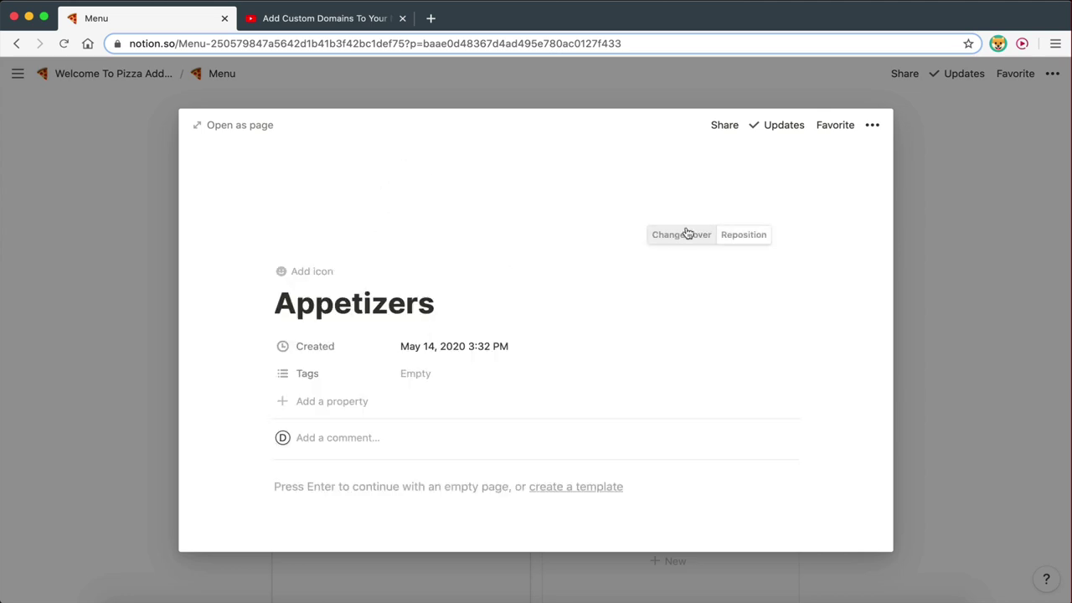
{"action": "left_click", "coordinate": [676, 236]}
{"action": "left_click", "coordinate": [646, 265]}
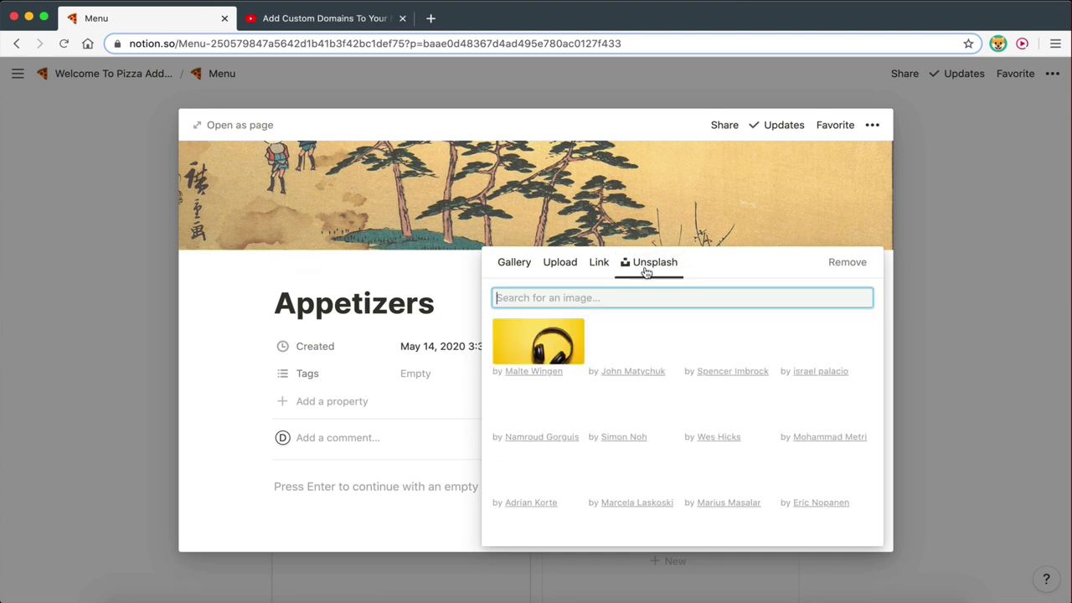
{"action": "type", "text": "app"}
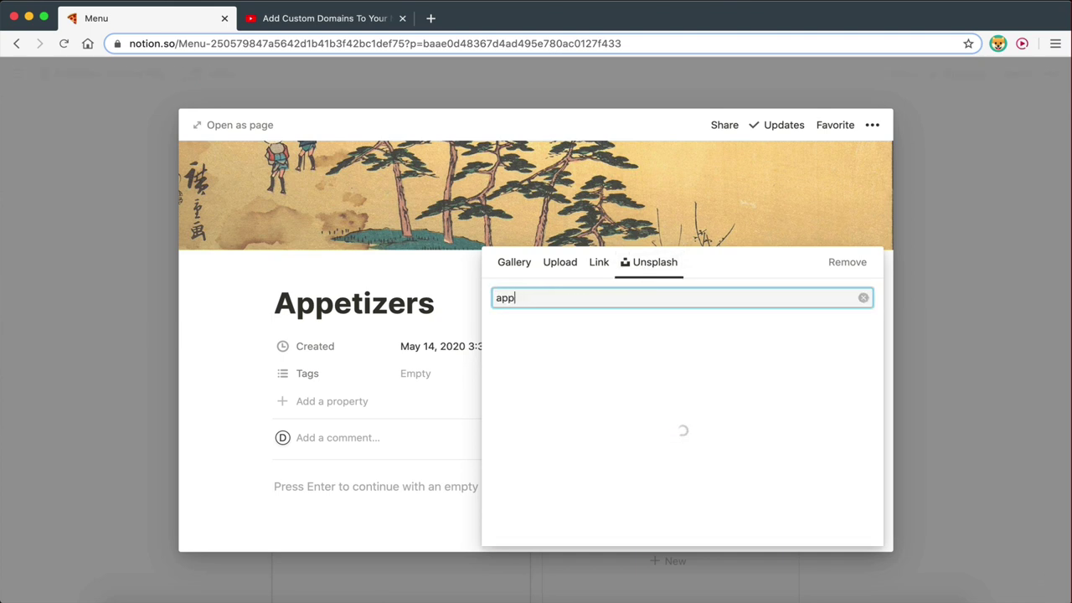
{"action": "type", "text": "etizers"}
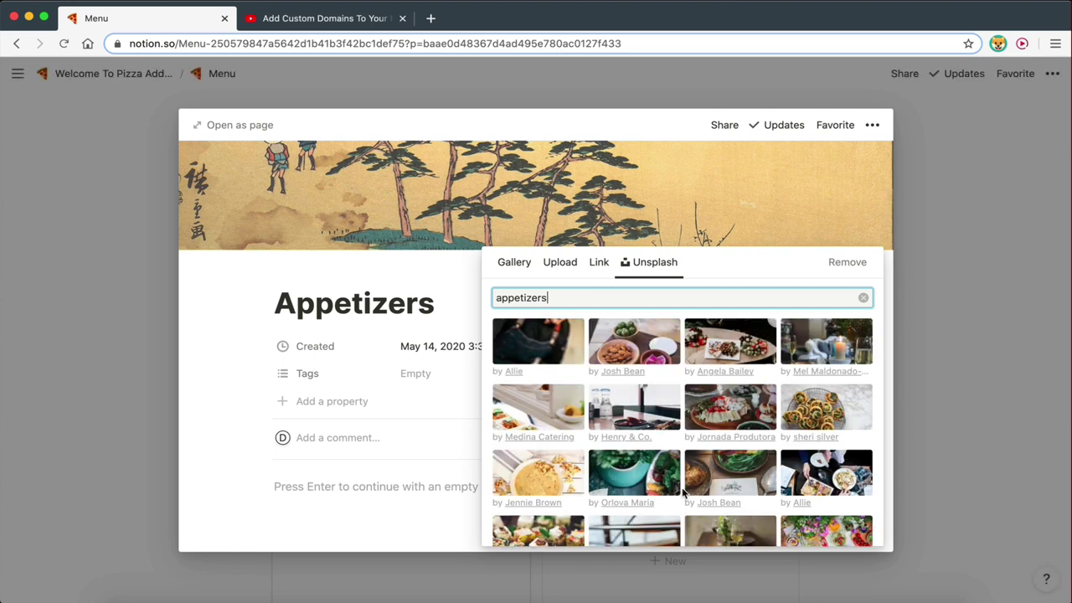
{"action": "scroll", "coordinate": [683, 492], "scroll_direction": "down", "scroll_amount": 1}
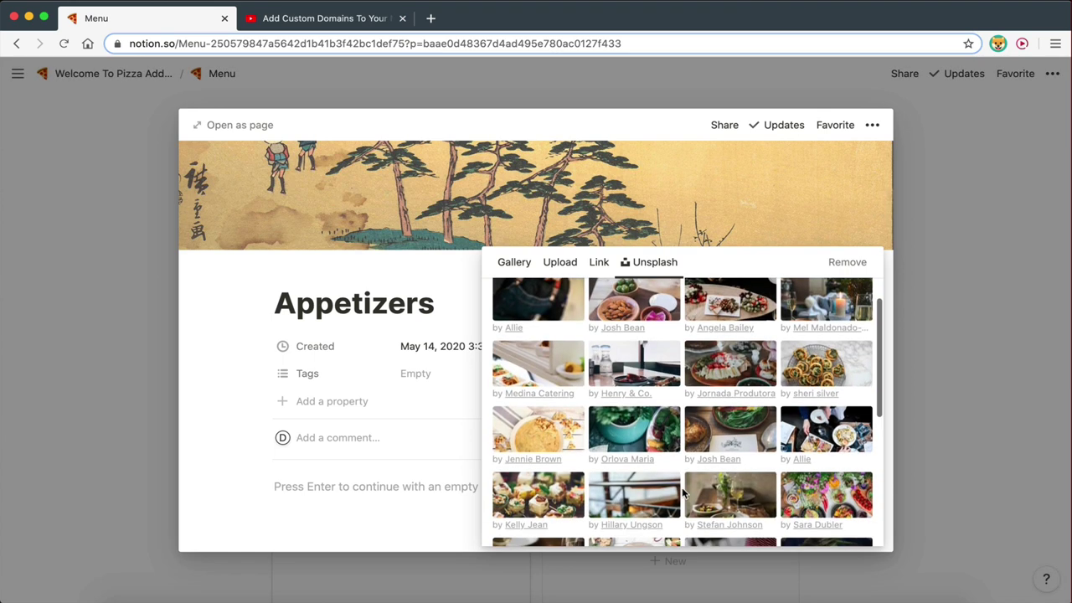
{"action": "left_click", "coordinate": [827, 493]}
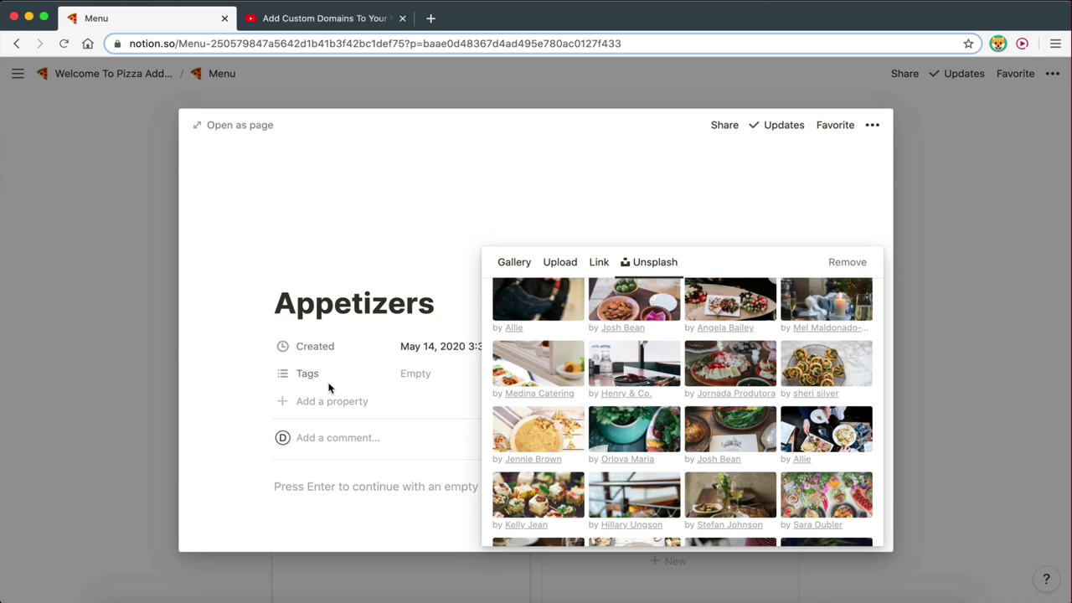
{"action": "left_click", "coordinate": [230, 373]}
{"action": "left_click", "coordinate": [47, 340]}
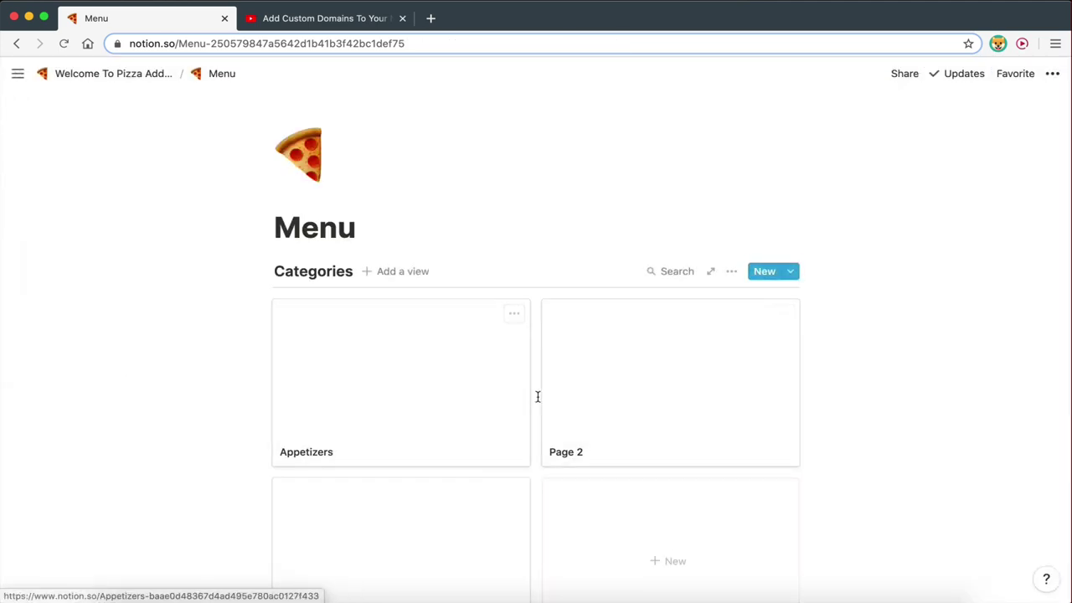
- Set the Categories gallery's card preview to Page cover in the view properties
{"action": "scroll", "coordinate": [586, 360], "scroll_direction": "down", "scroll_amount": 1}
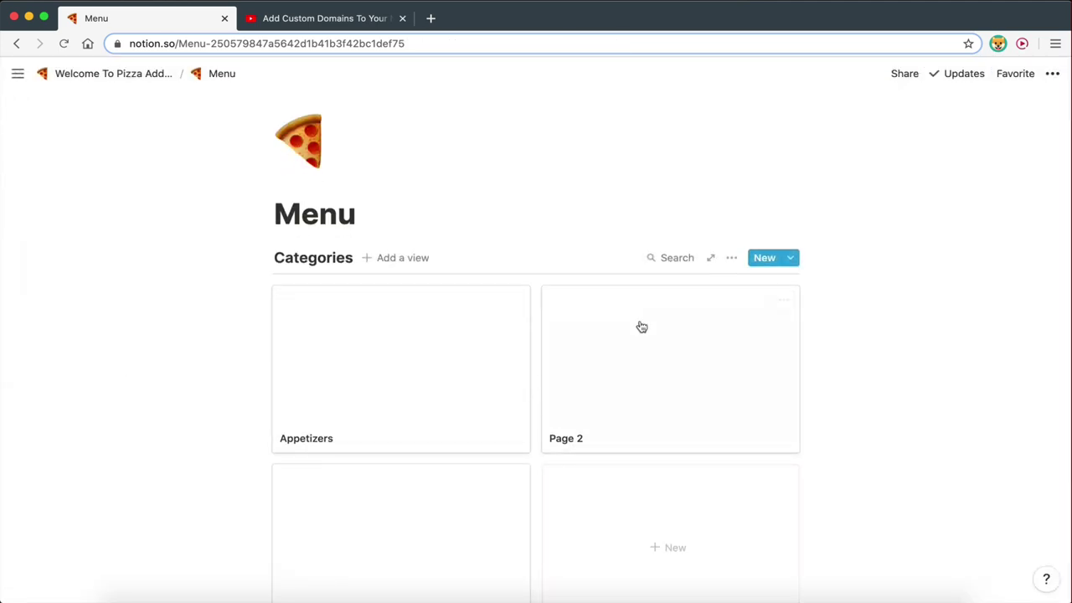
{"action": "left_click", "coordinate": [733, 260]}
{"action": "left_click", "coordinate": [769, 361]}
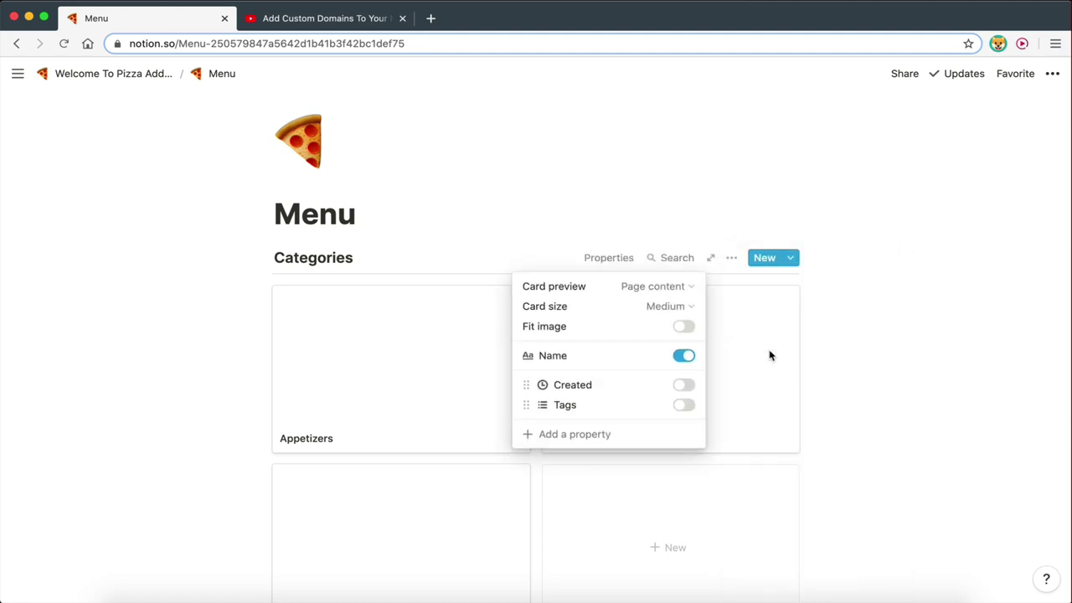
{"action": "left_click", "coordinate": [656, 288]}
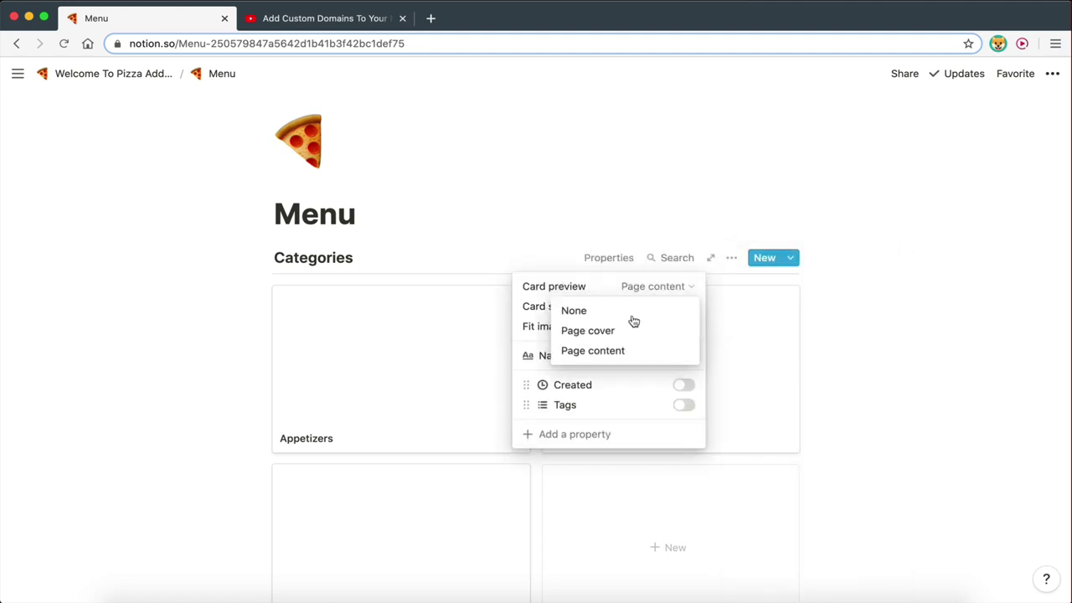
{"action": "left_click", "coordinate": [588, 333]}
{"action": "left_click", "coordinate": [474, 182]}
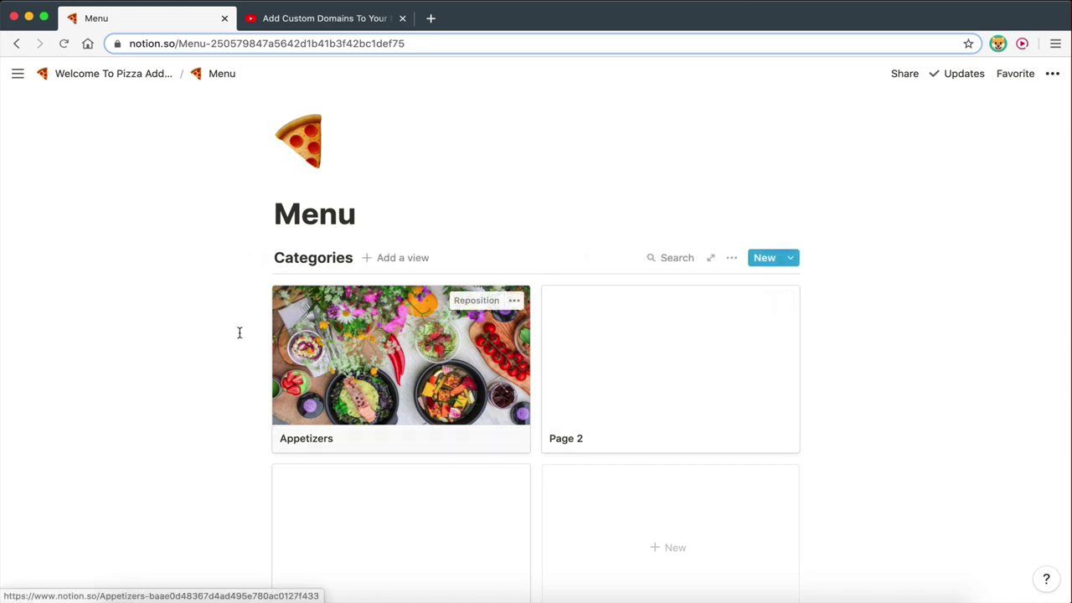
- Retitle the Page 2 card 'Pizzas'
{"action": "scroll", "coordinate": [455, 378], "scroll_direction": "down", "scroll_amount": 3}
{"action": "scroll", "coordinate": [668, 335], "scroll_direction": "up", "scroll_amount": 3}
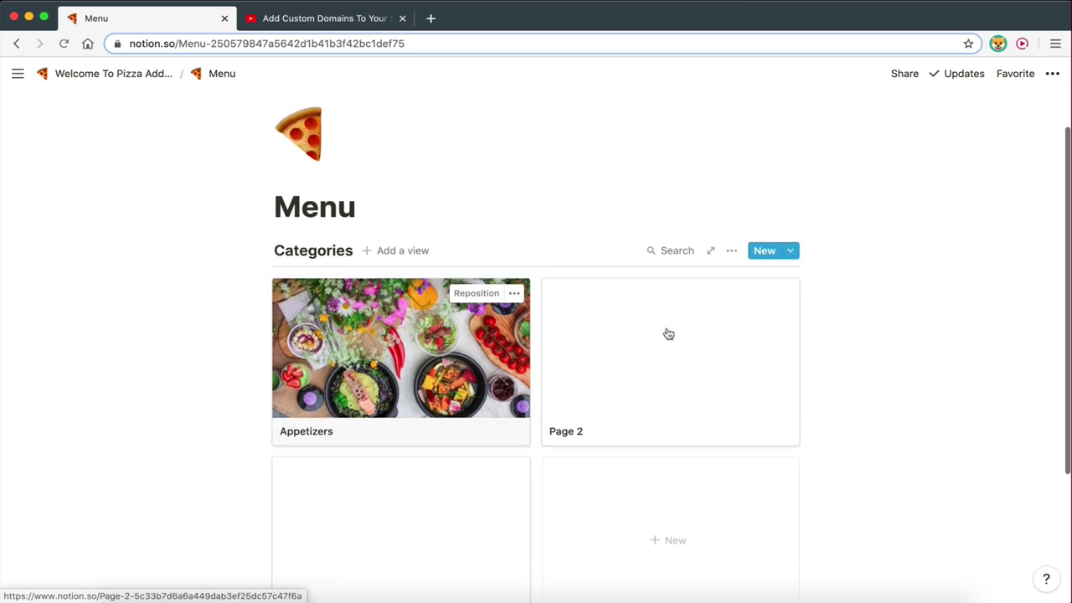
{"action": "scroll", "coordinate": [509, 402], "scroll_direction": "down", "scroll_amount": 1}
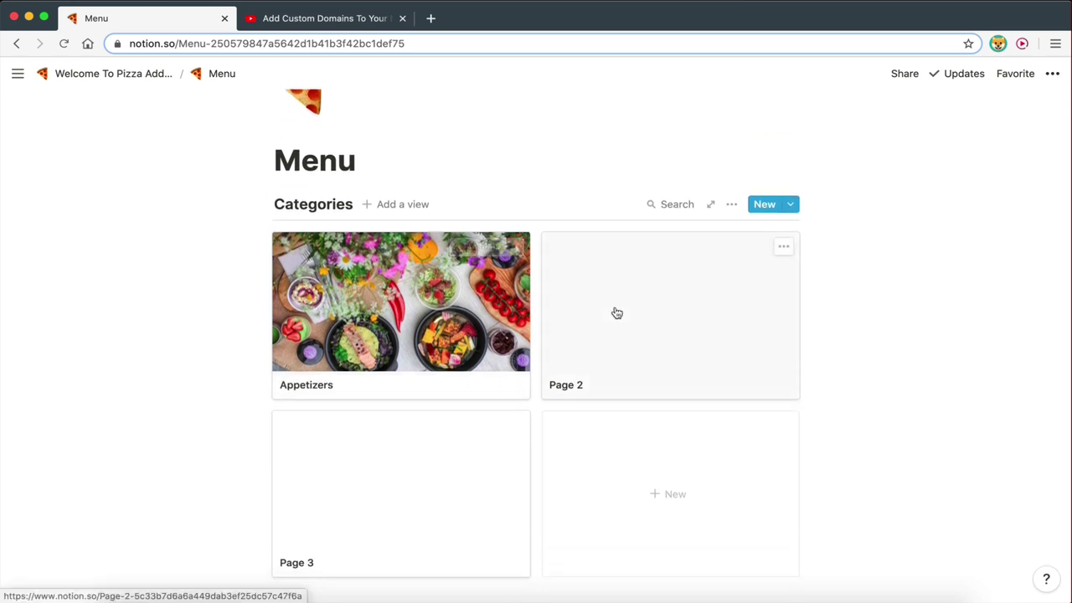
{"action": "left_click", "coordinate": [614, 310]}
{"action": "left_click_drag", "start_coordinate": [398, 206], "coordinate": [277, 207]}
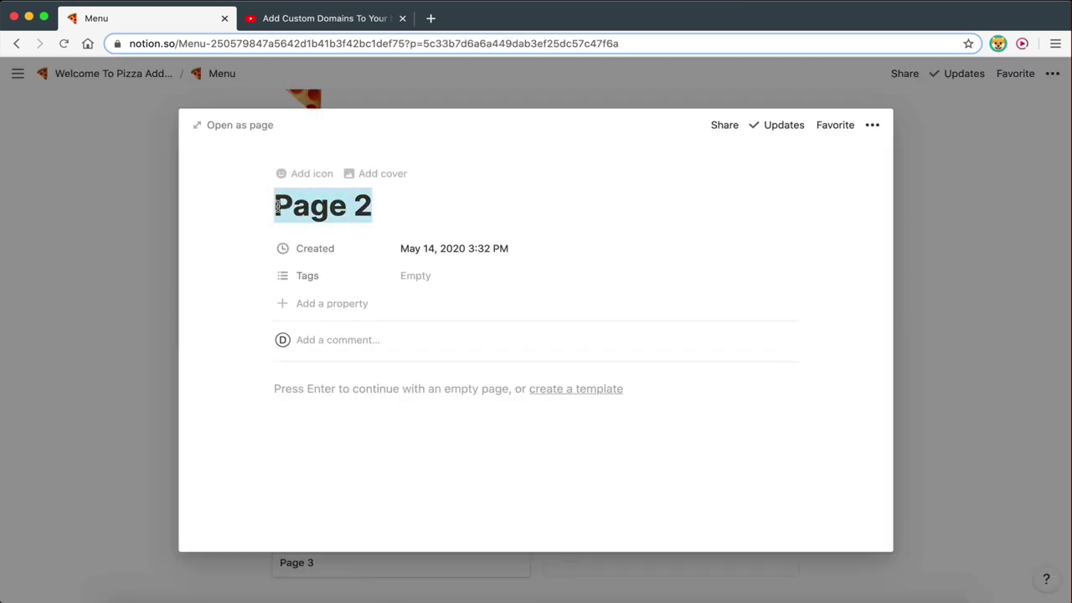
{"action": "type", "text": "Pizzas"}
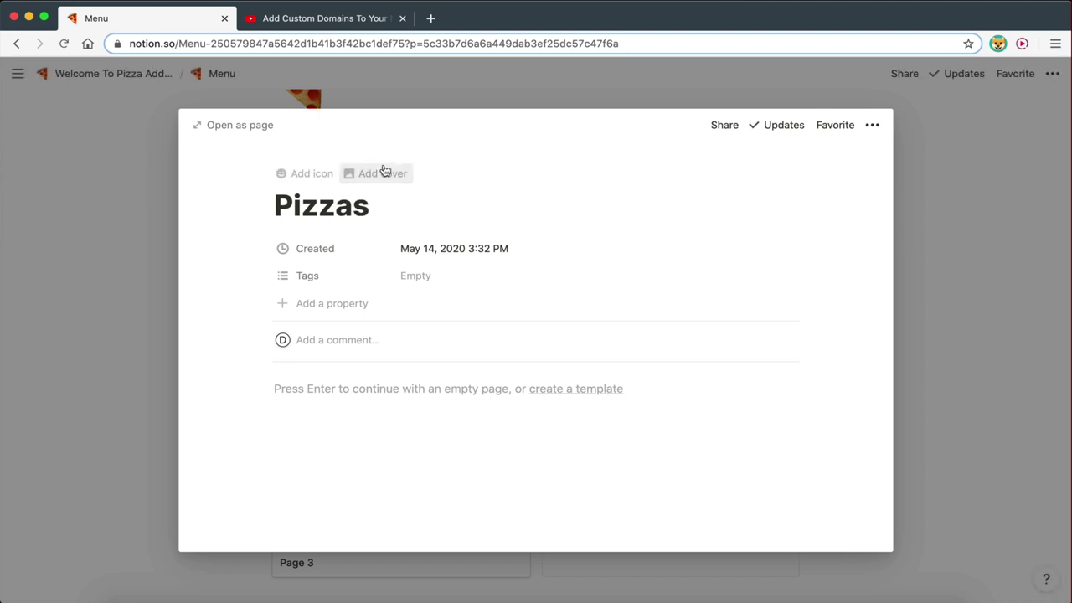
- Give the Pizzas page an Unsplash pizza photo cover and return to Menu
{"action": "left_click", "coordinate": [383, 170]}
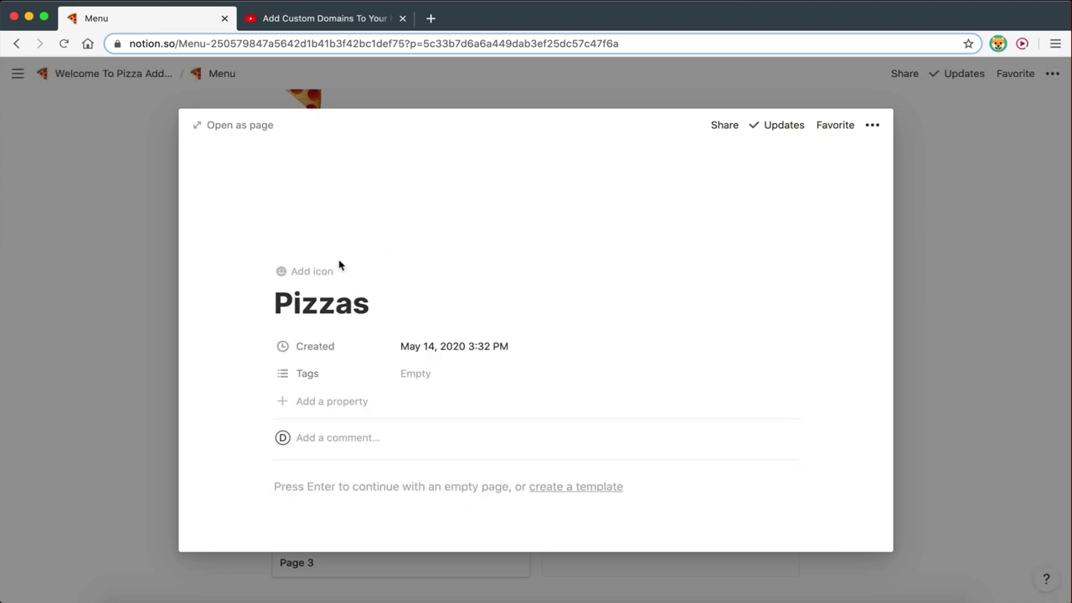
{"action": "mouse_move", "coordinate": [708, 165]}
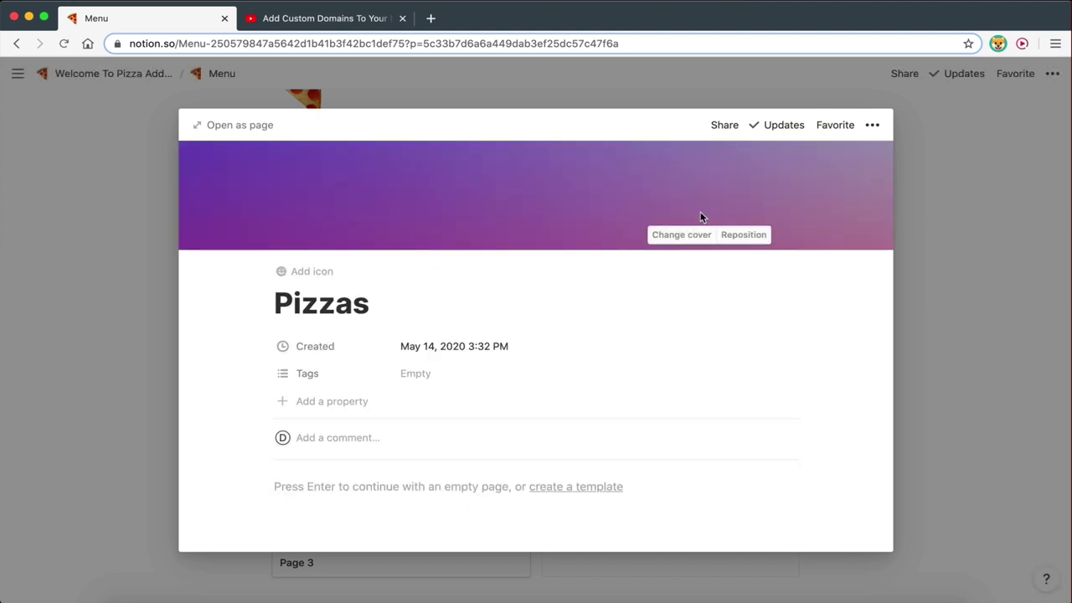
{"action": "left_click", "coordinate": [694, 238]}
{"action": "left_click", "coordinate": [652, 265]}
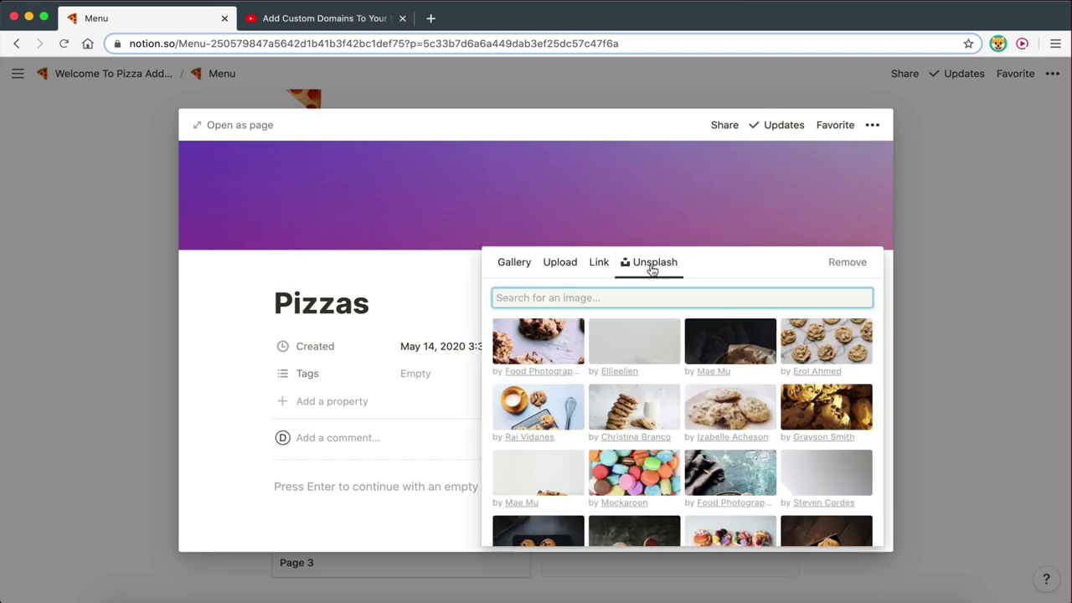
{"action": "type", "text": "pizzas"}
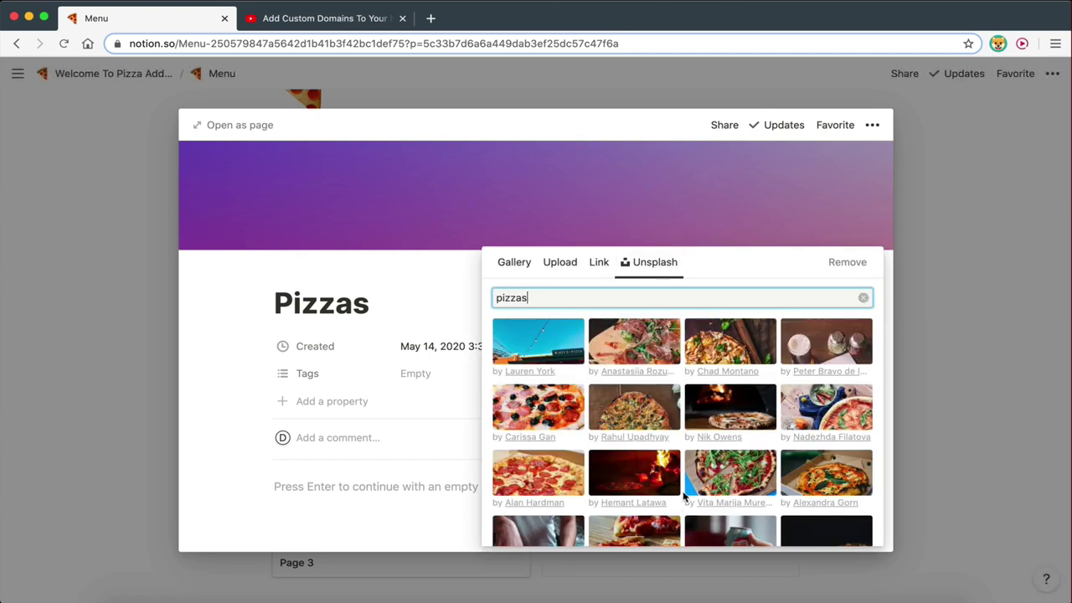
{"action": "left_click", "coordinate": [718, 341]}
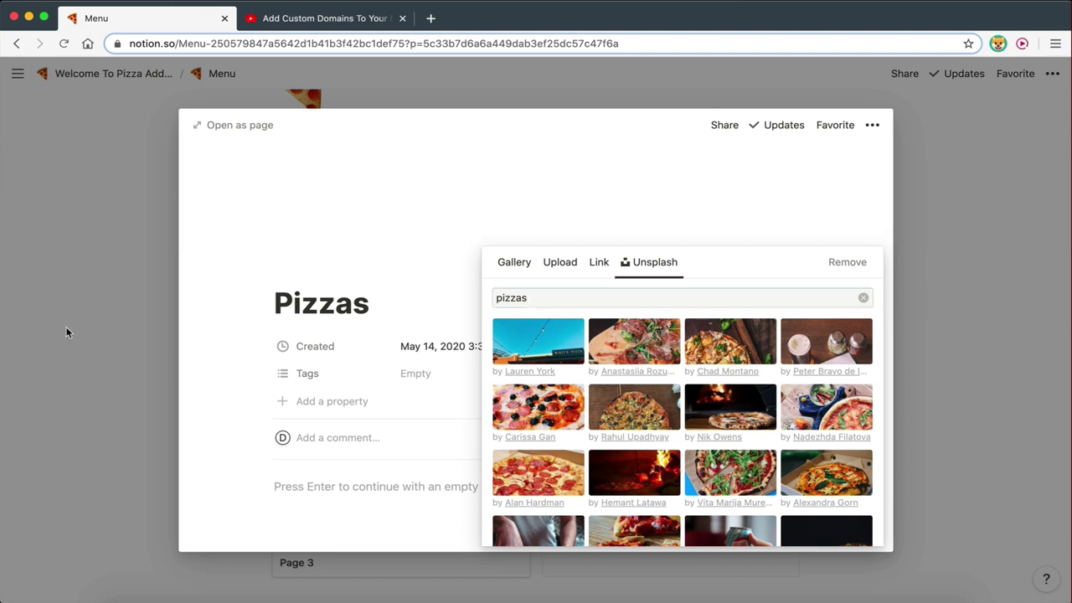
{"action": "left_click", "coordinate": [67, 329]}
{"action": "left_click", "coordinate": [76, 333]}
{"action": "scroll", "coordinate": [519, 368], "scroll_direction": "down", "scroll_amount": 2}
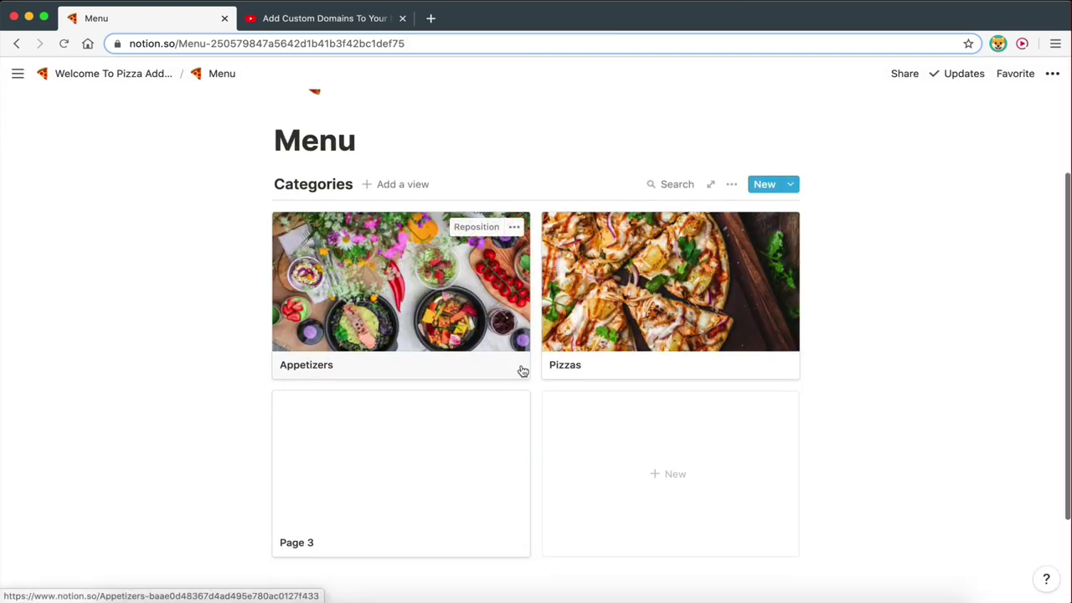
- Retitle Page 3 'Pasta'
{"action": "left_click", "coordinate": [400, 412]}
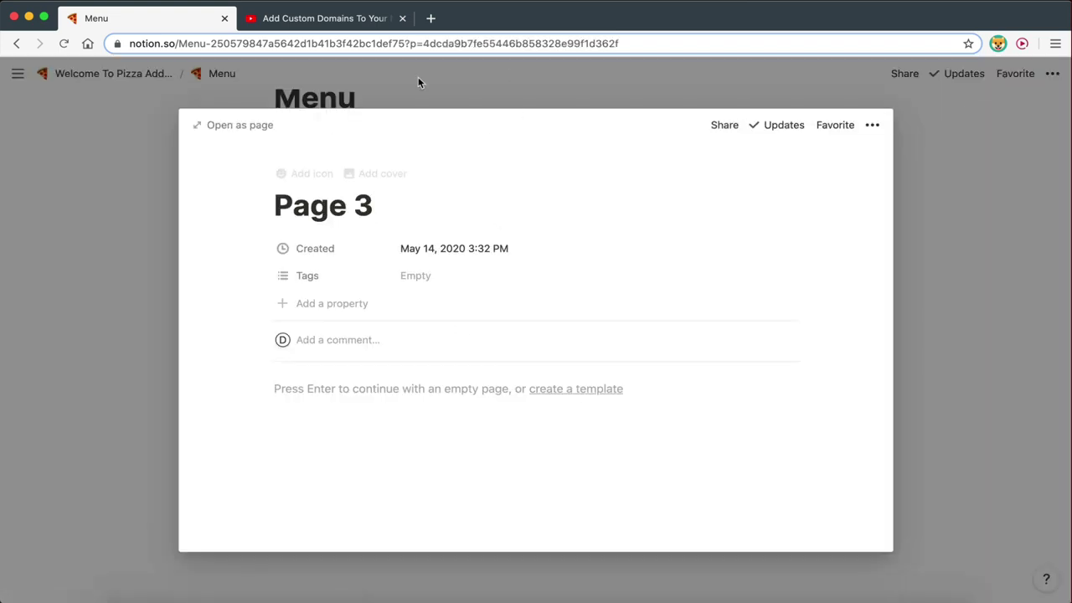
{"action": "left_click_drag", "start_coordinate": [372, 205], "coordinate": [263, 208]}
{"action": "type", "text": "P"}
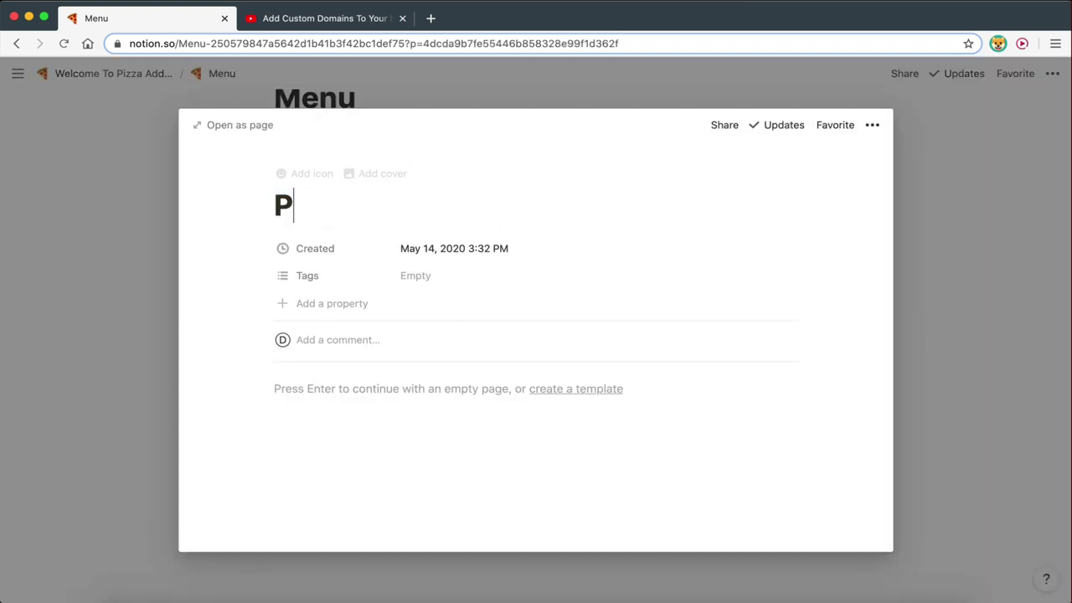
{"action": "type", "text": "astas"}
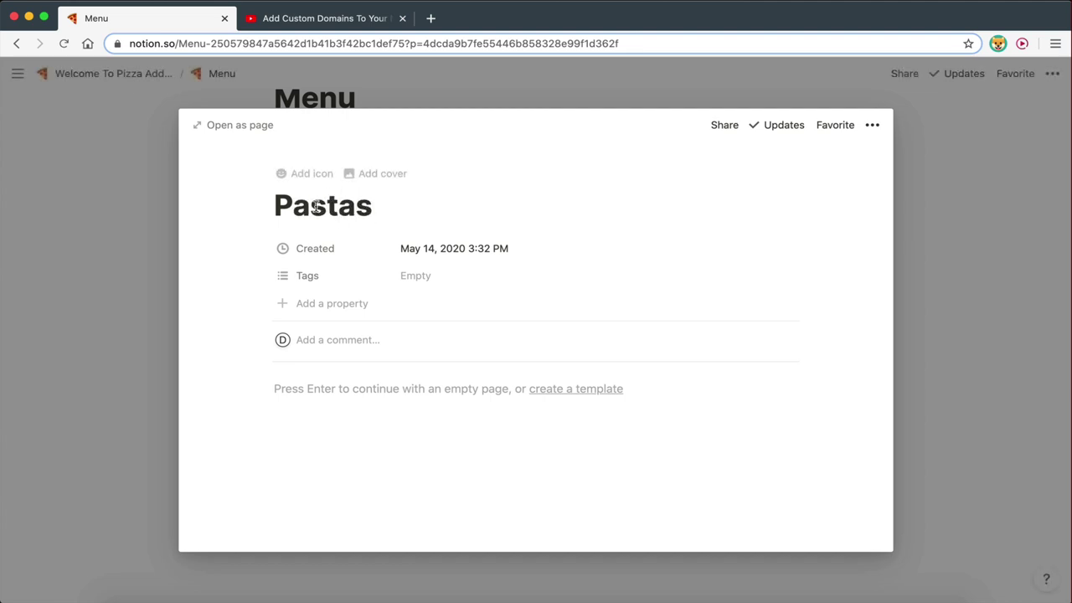
{"action": "key", "text": "BackSpace"}
- Add an Unsplash pasta photo as the Pasta page cover and return to Menu
{"action": "left_click", "coordinate": [358, 176]}
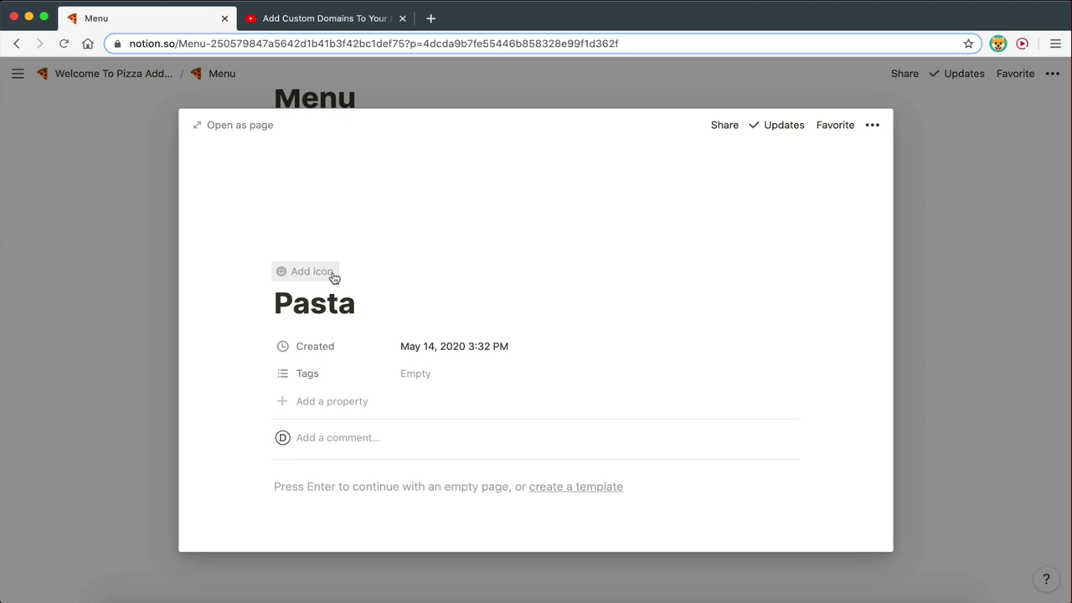
{"action": "left_click", "coordinate": [695, 233]}
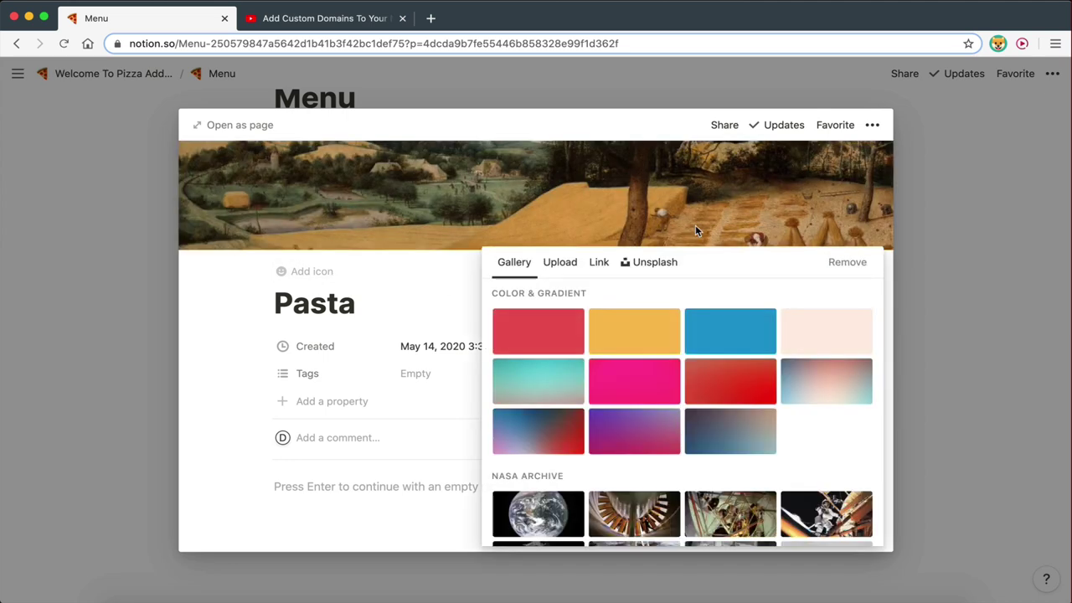
{"action": "left_click", "coordinate": [652, 268]}
{"action": "type", "text": "pasta"}
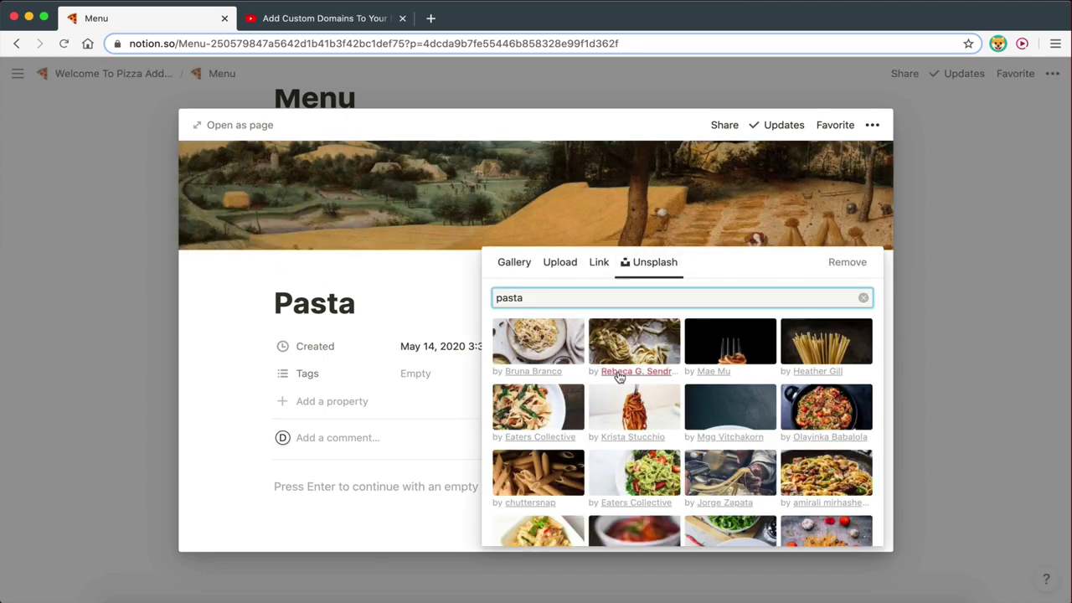
{"action": "left_click", "coordinate": [536, 405]}
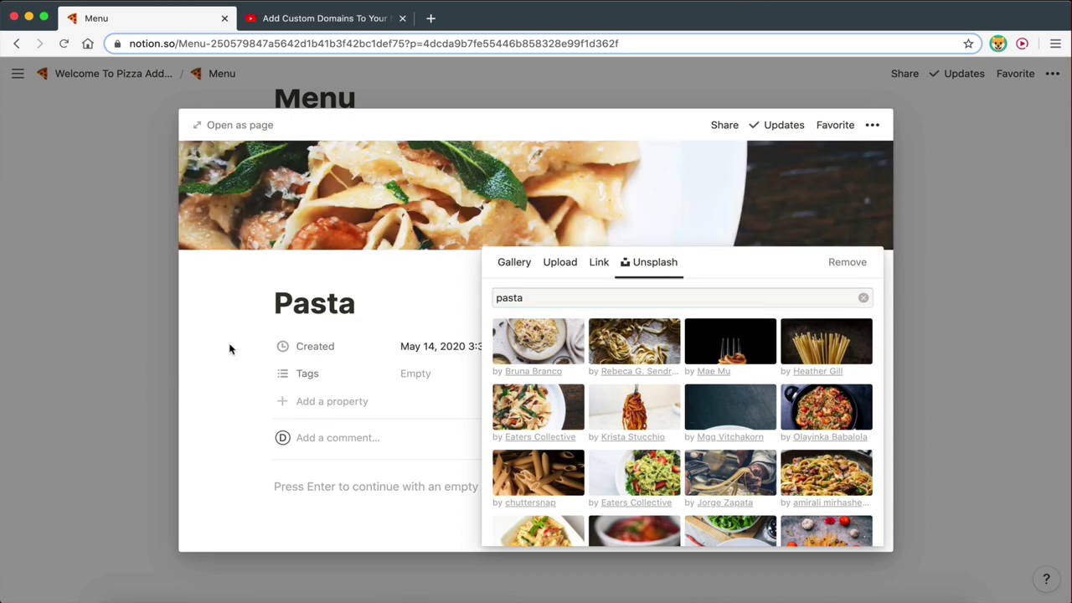
{"action": "left_click", "coordinate": [109, 326]}
{"action": "left_click", "coordinate": [108, 326]}
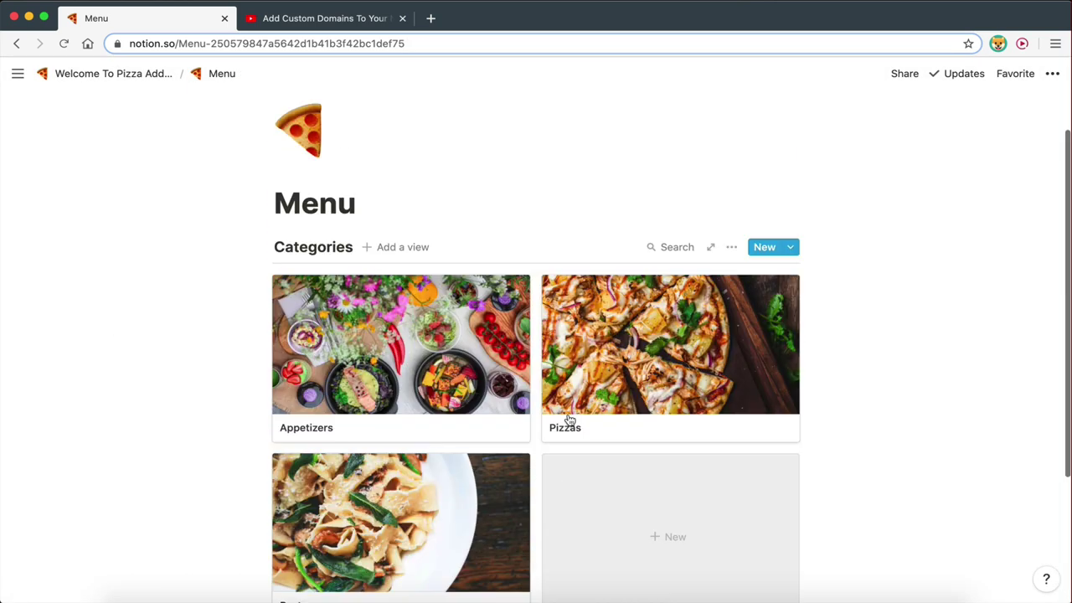
{"action": "scroll", "coordinate": [632, 430], "scroll_direction": "down", "scroll_amount": 2}
- Insert a Gallery - Inline block into the Appetizers page using /gallery
{"action": "left_click", "coordinate": [344, 242]}
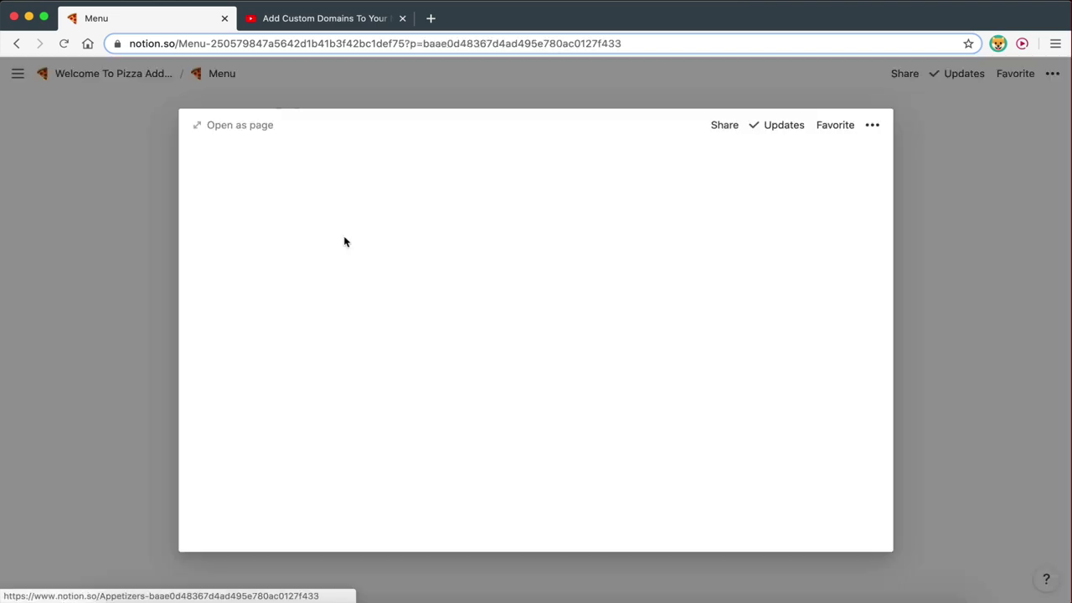
{"action": "left_click", "coordinate": [351, 417]}
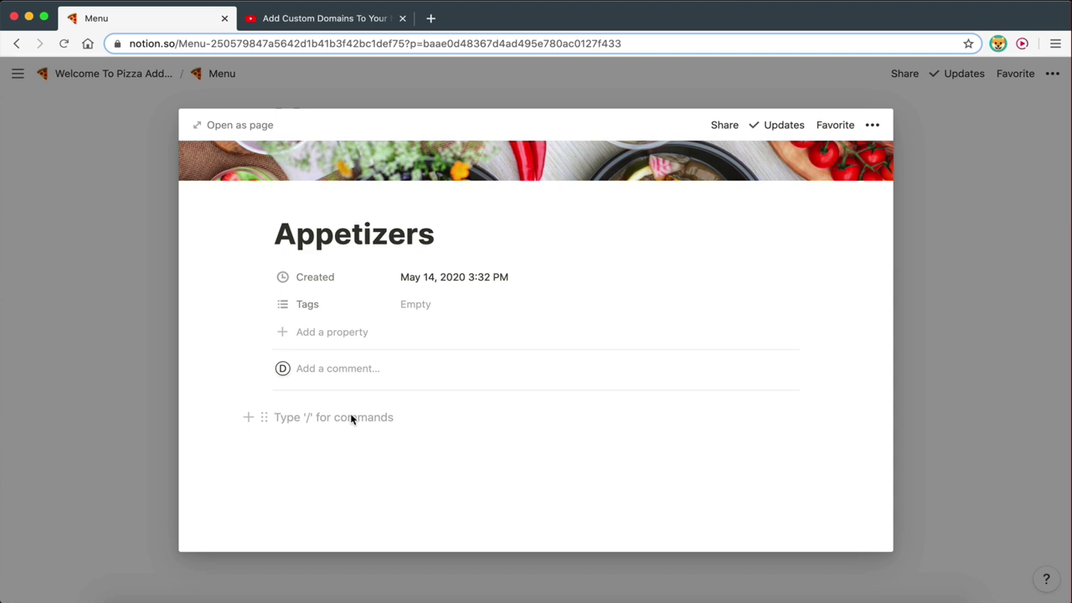
{"action": "type", "text": "/"}
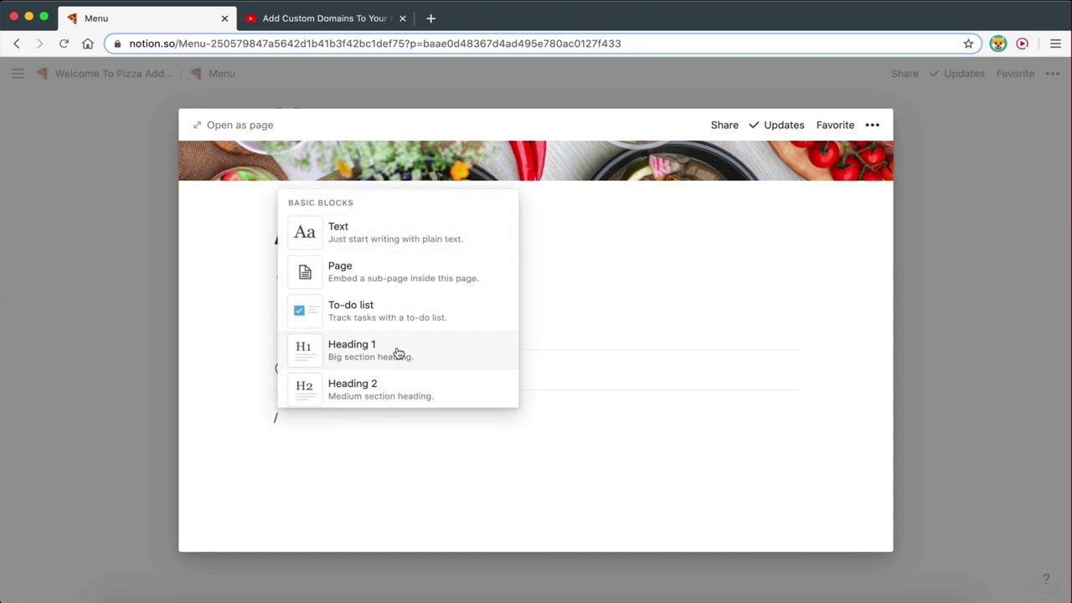
{"action": "scroll", "coordinate": [397, 351], "scroll_direction": "down", "scroll_amount": 5}
{"action": "type", "text": "gall"}
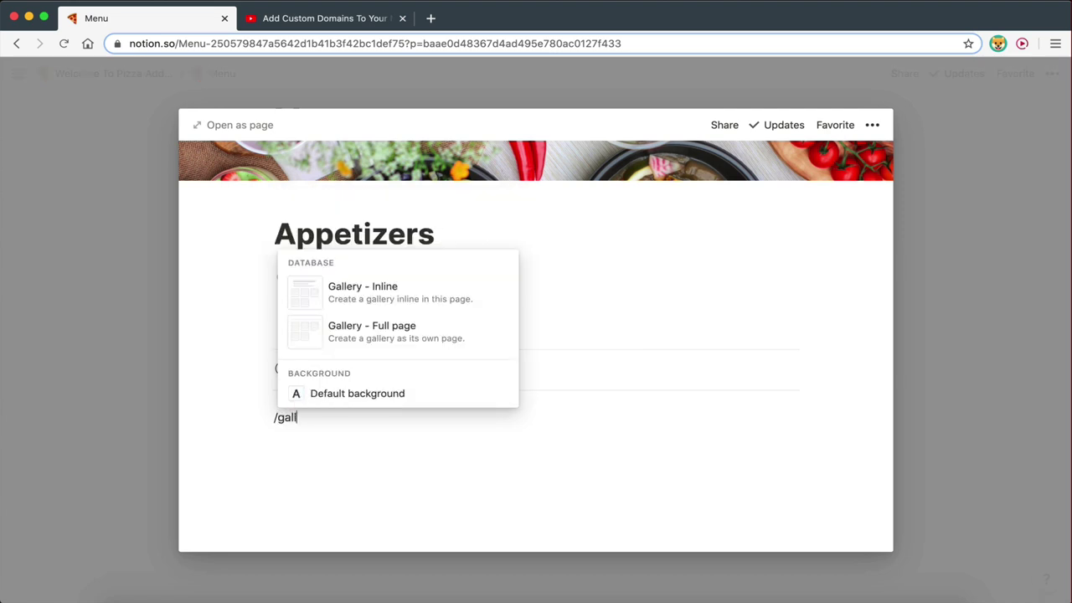
{"action": "left_click", "coordinate": [366, 293]}
{"action": "scroll", "coordinate": [395, 388], "scroll_direction": "down", "scroll_amount": 5}
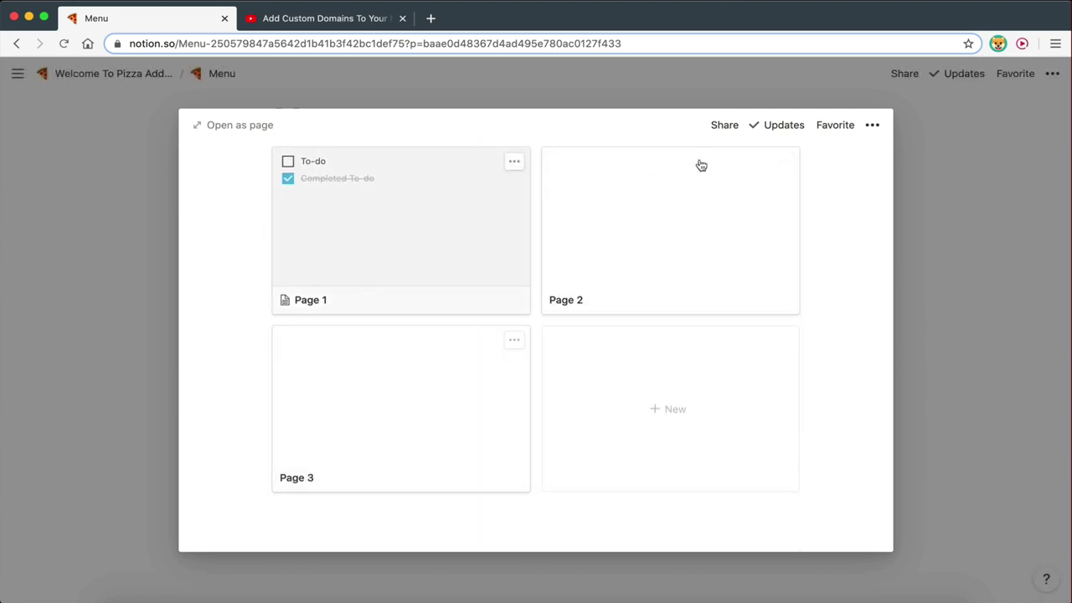
{"action": "scroll", "coordinate": [600, 300], "scroll_direction": "up", "scroll_amount": 3}
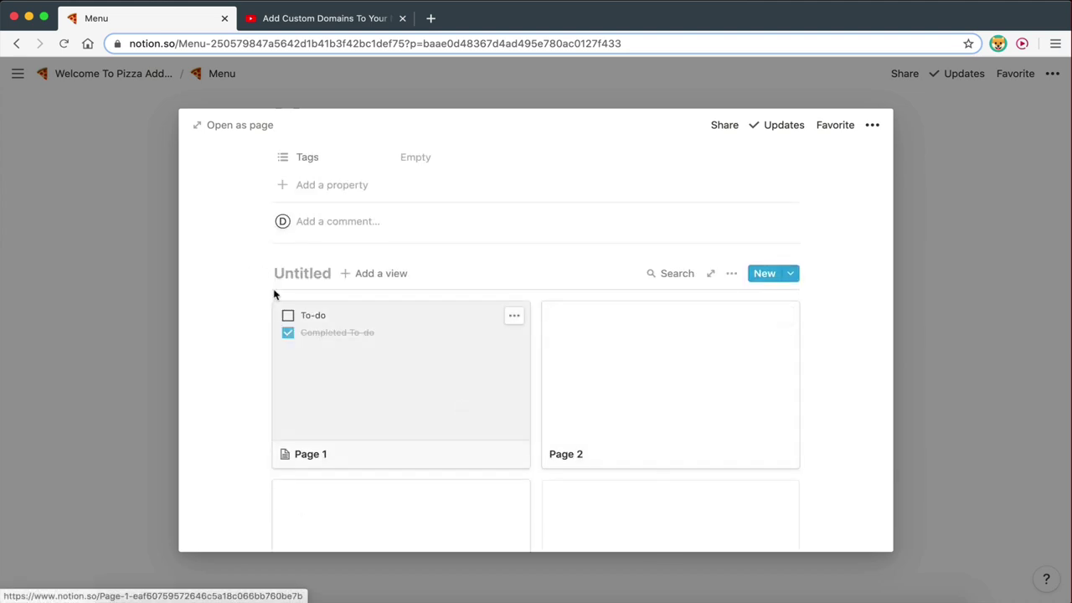
{"action": "left_click", "coordinate": [281, 274]}
- Delete the gallery's Page 1 to-dos and retitle it 'Salad'
{"action": "left_click", "coordinate": [440, 410]}
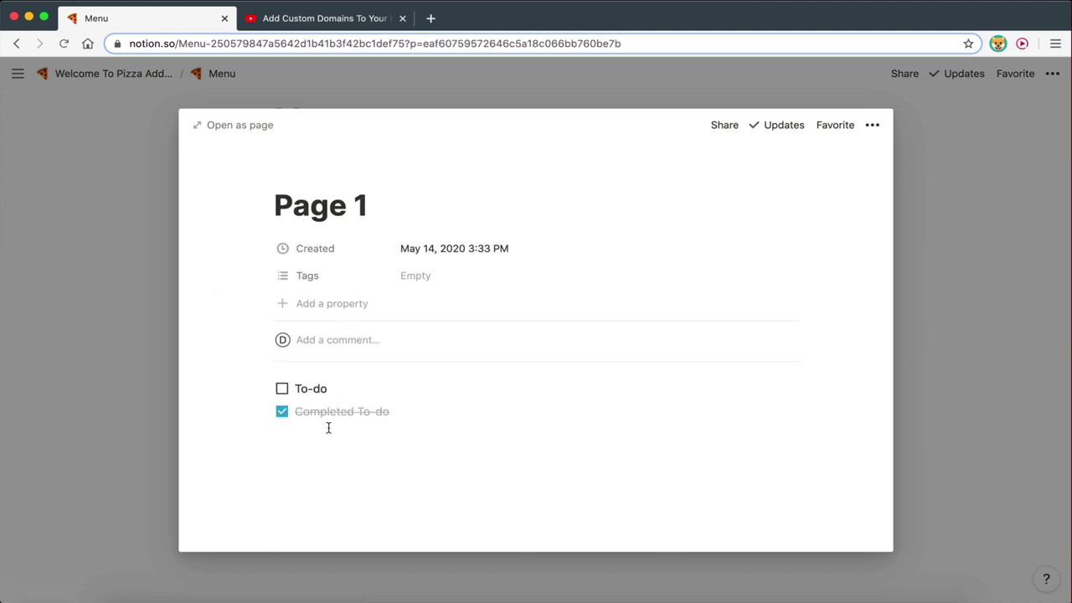
{"action": "left_click_drag", "start_coordinate": [331, 468], "coordinate": [283, 390]}
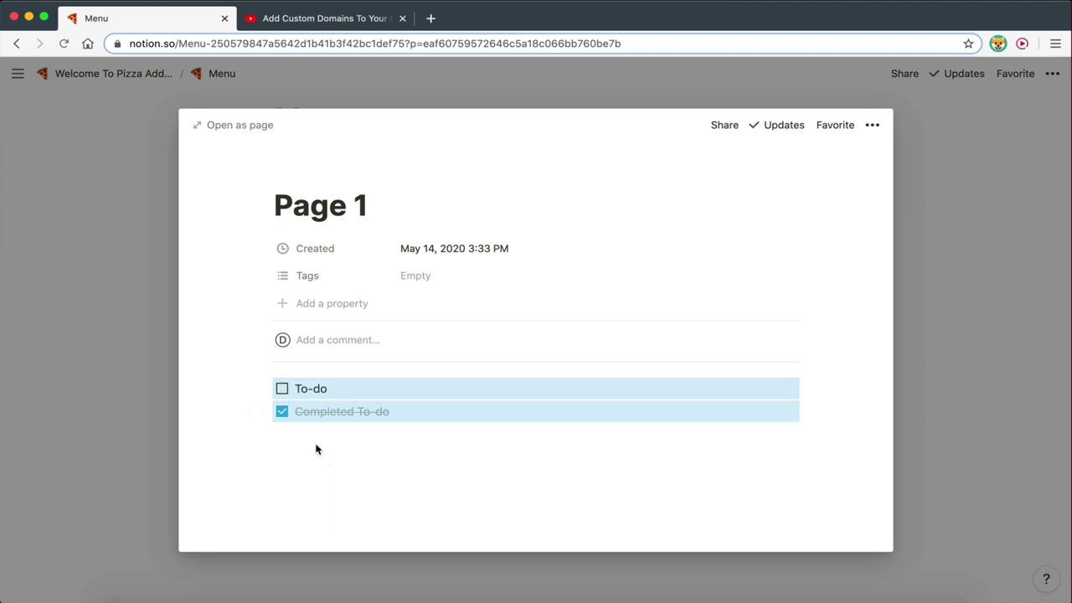
{"action": "key", "text": "BackSpace"}
{"action": "left_click_drag", "start_coordinate": [354, 205], "coordinate": [292, 205]}
{"action": "key", "text": "BackSpace"}
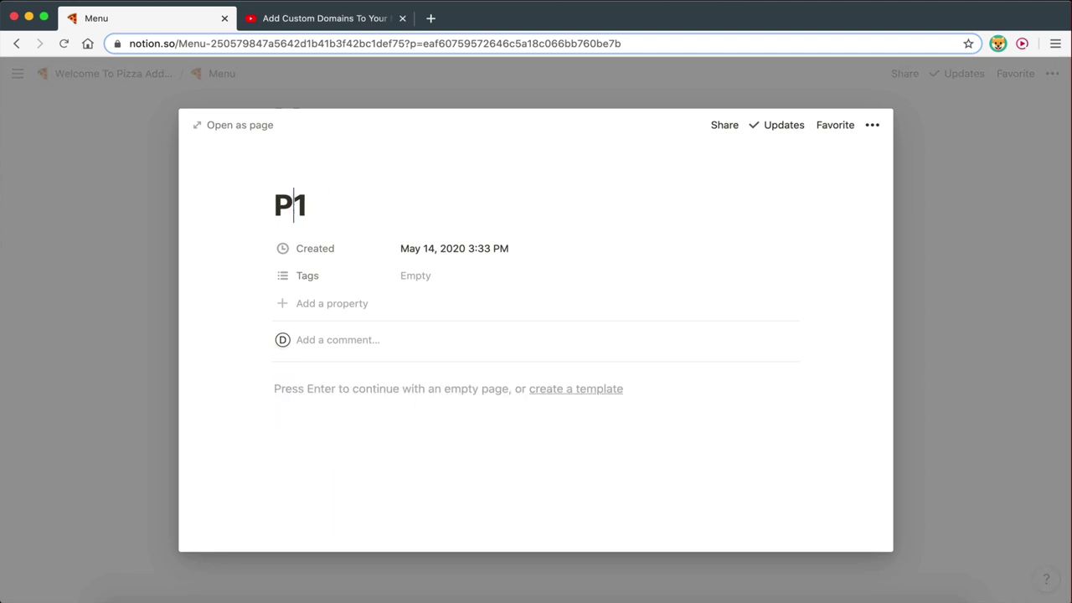
{"action": "key", "text": "Right"}
{"action": "key", "text": "BackSpace"}
{"action": "key", "text": "BackSpace"}
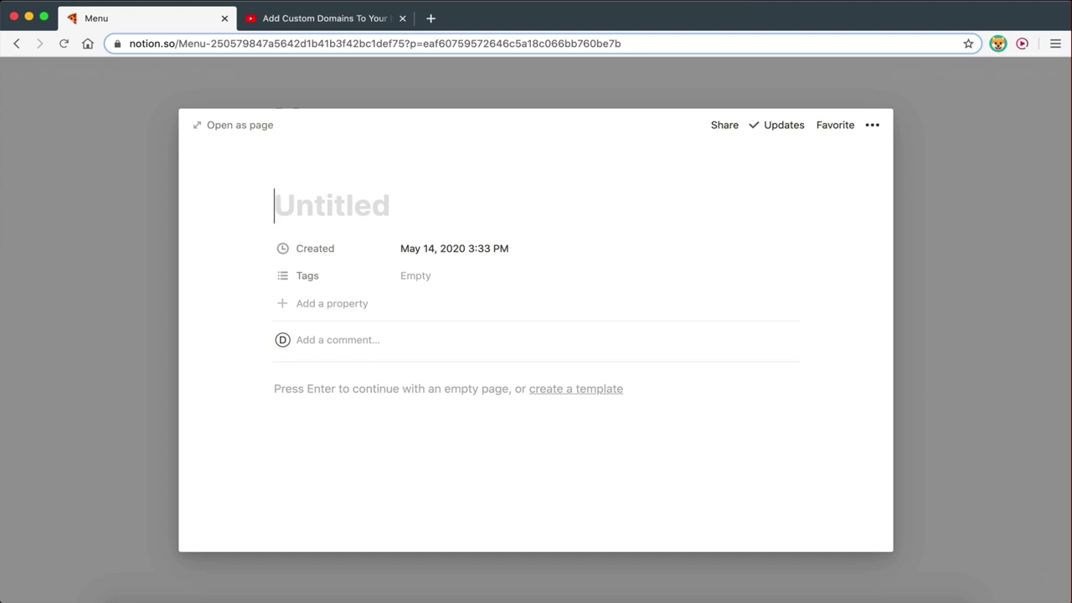
{"action": "type", "text": "Salad"}
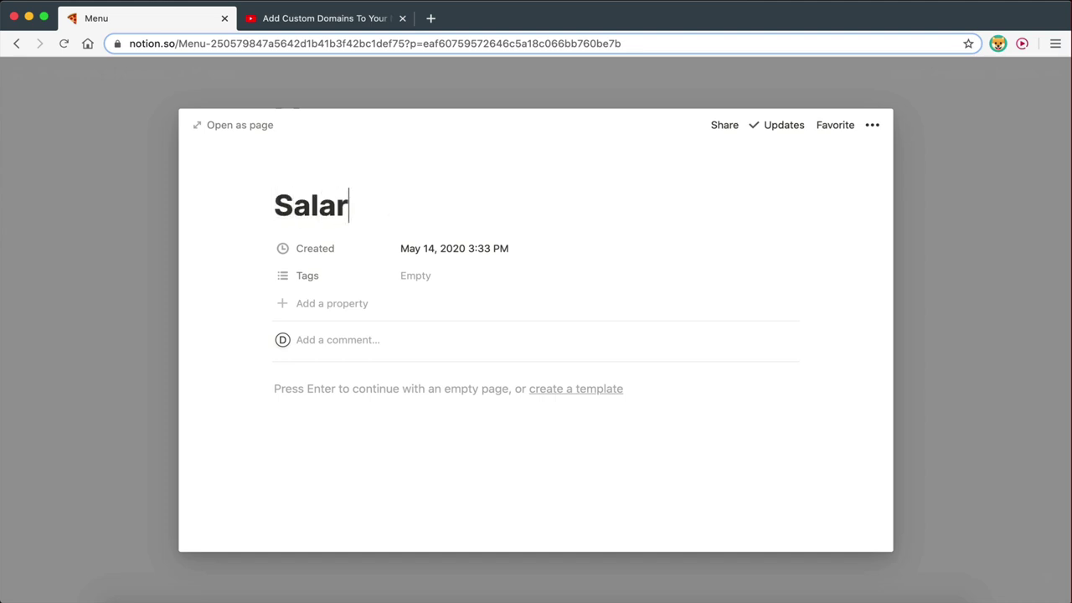
{"action": "key", "text": "Return"}
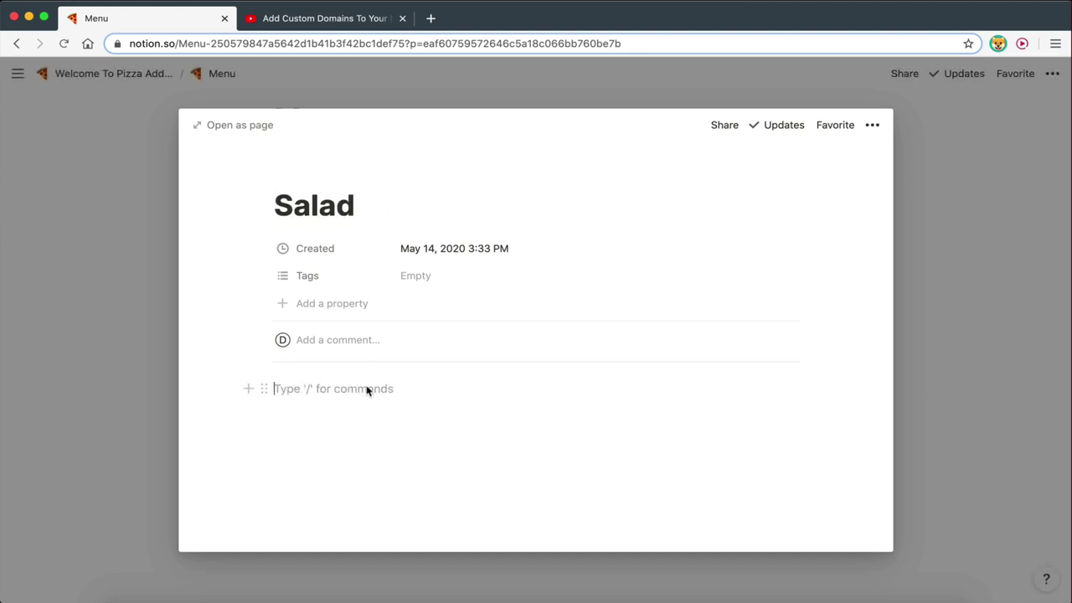
- Paste lorem ipsum text from Sublime Text and add a 'Description:' Heading 3
{"action": "left_click", "coordinate": [565, 596]}
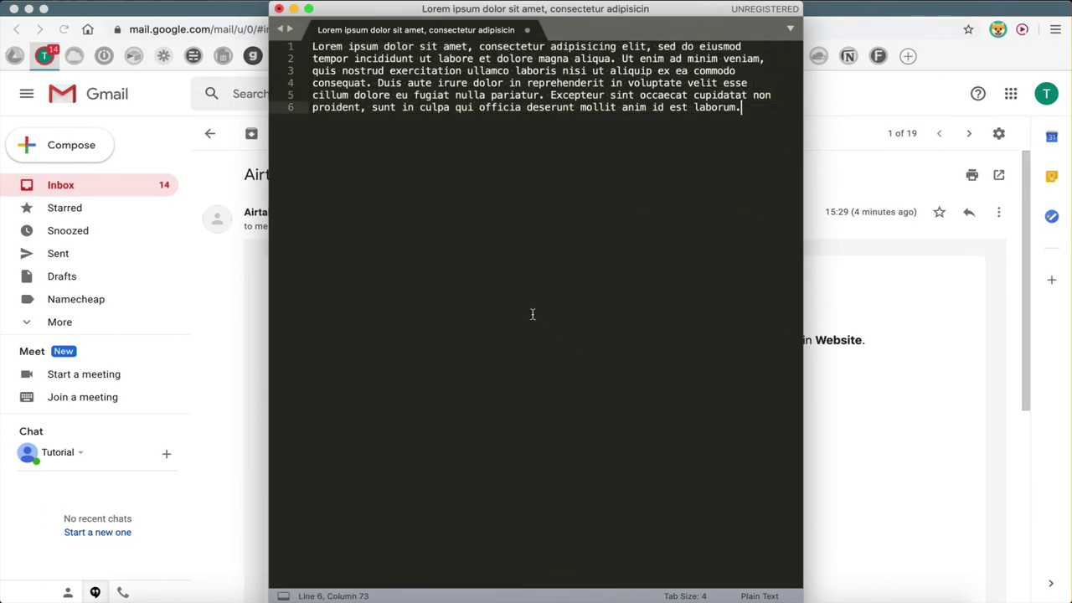
{"action": "key", "text": "shift+Up"}
{"action": "key", "text": "shift+Up"}
{"action": "key", "text": "shift+Up"}
{"action": "key", "text": "shift+Up"}
{"action": "key", "text": "shift+Up"}
{"action": "key", "text": "shift+Home"}
{"action": "key", "text": "super+c"}
{"action": "key", "text": "super+Tab"}
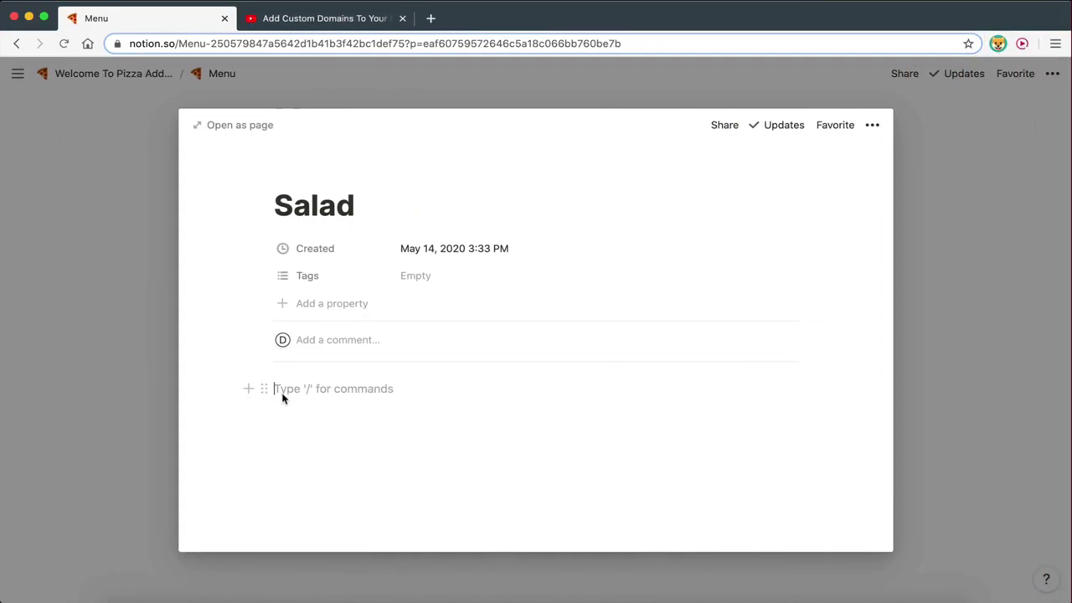
{"action": "key", "text": "super+v"}
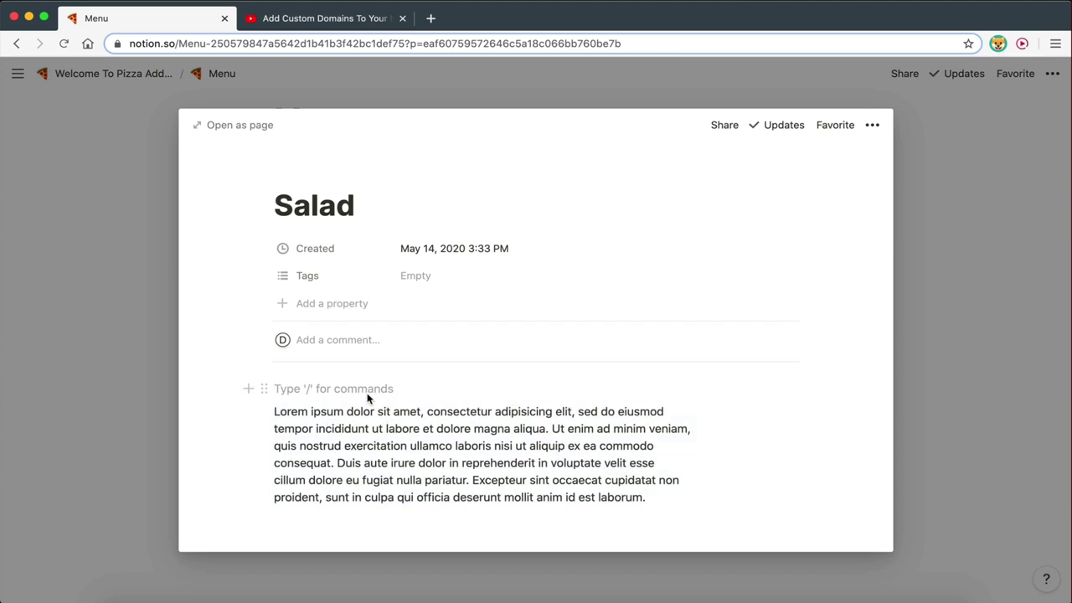
{"action": "type", "text": "/"}
{"action": "scroll", "coordinate": [393, 343], "scroll_direction": "down", "scroll_amount": 1}
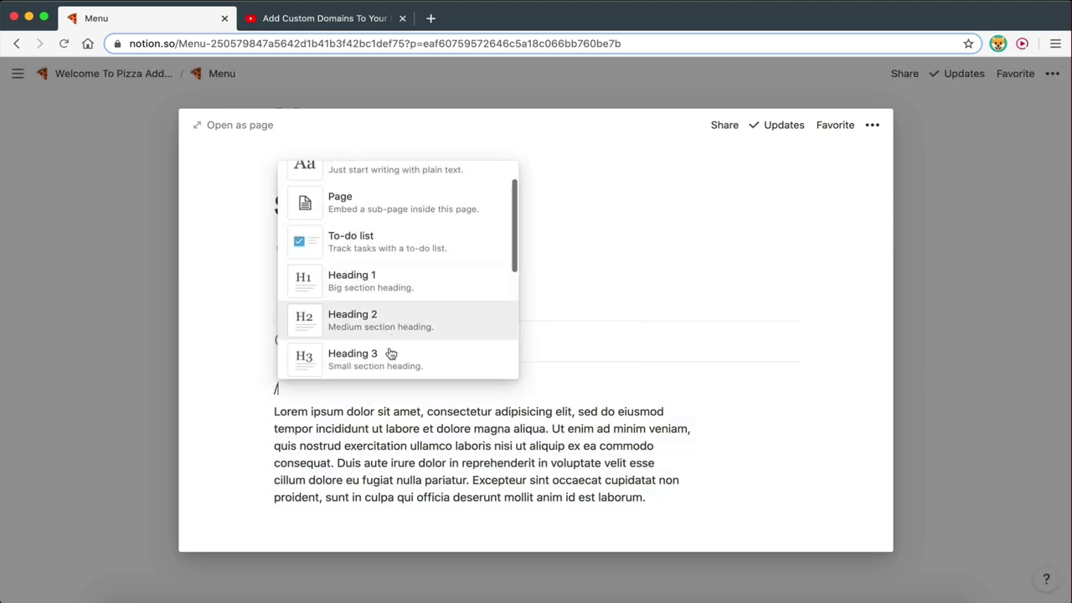
{"action": "left_click", "coordinate": [386, 370]}
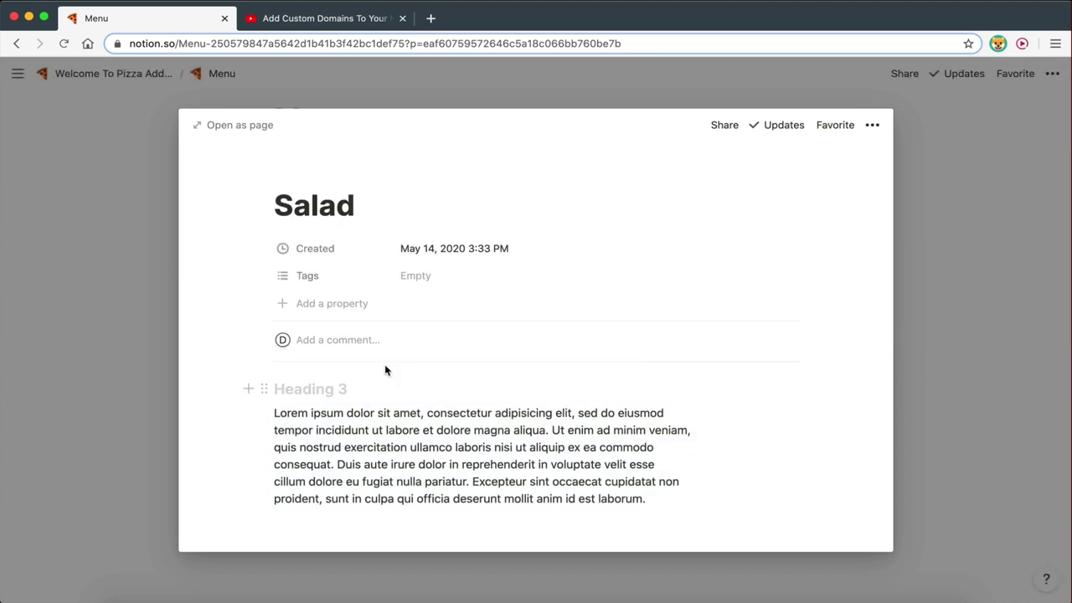
{"action": "type", "text": "Desc"}
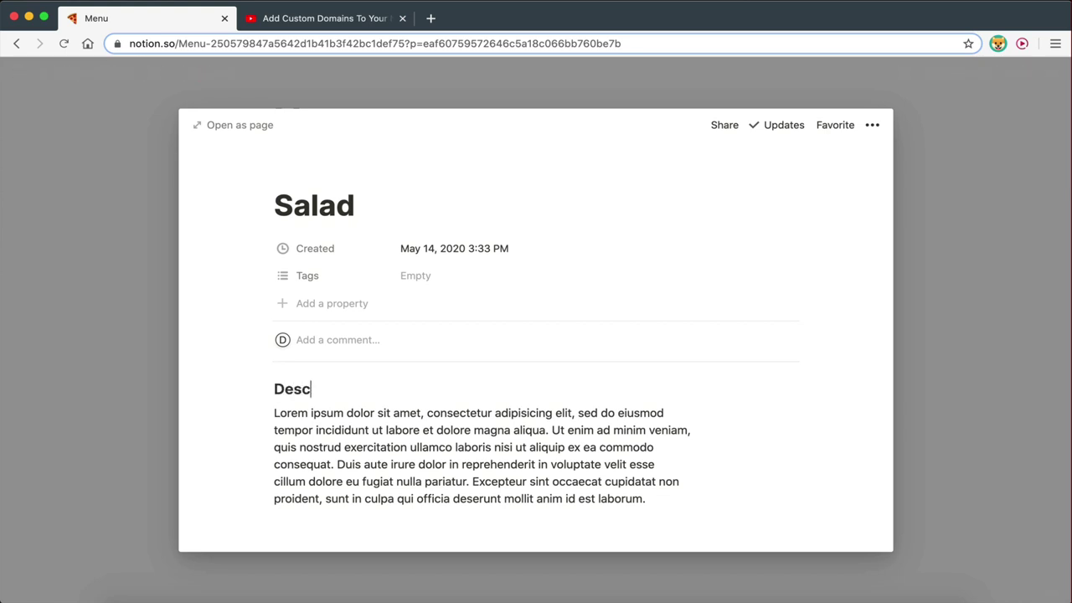
{"action": "type", "text": "ription:"}
- Add a Heading 3 below the paragraph showing the price '$8'
{"action": "left_click", "coordinate": [384, 509]}
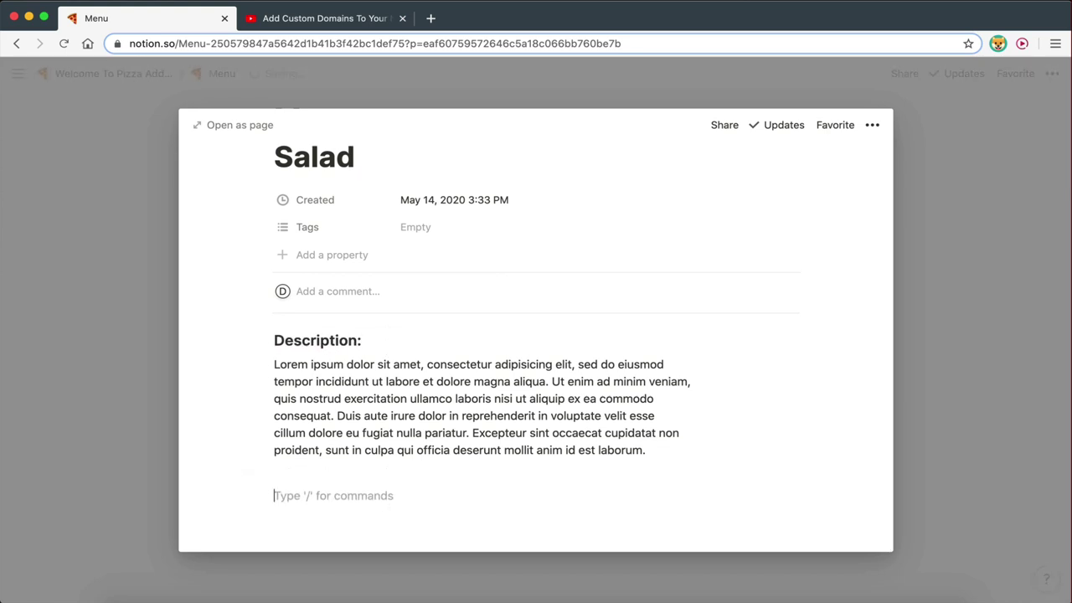
{"action": "type", "text": "/"}
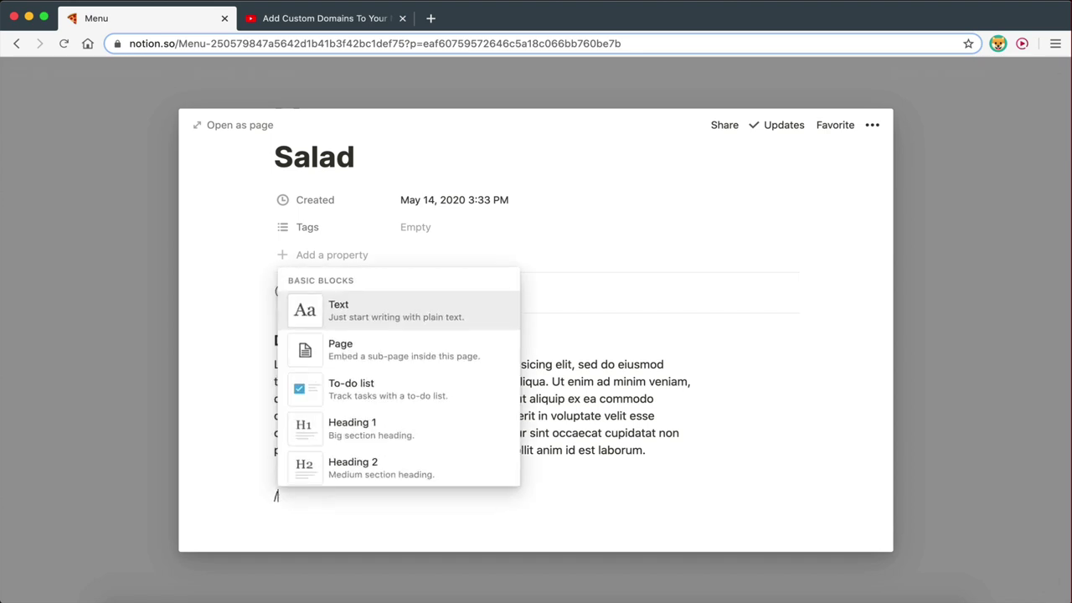
{"action": "scroll", "coordinate": [392, 472], "scroll_direction": "down", "scroll_amount": 1}
{"action": "left_click", "coordinate": [391, 474]}
{"action": "type", "text": "Pri"}
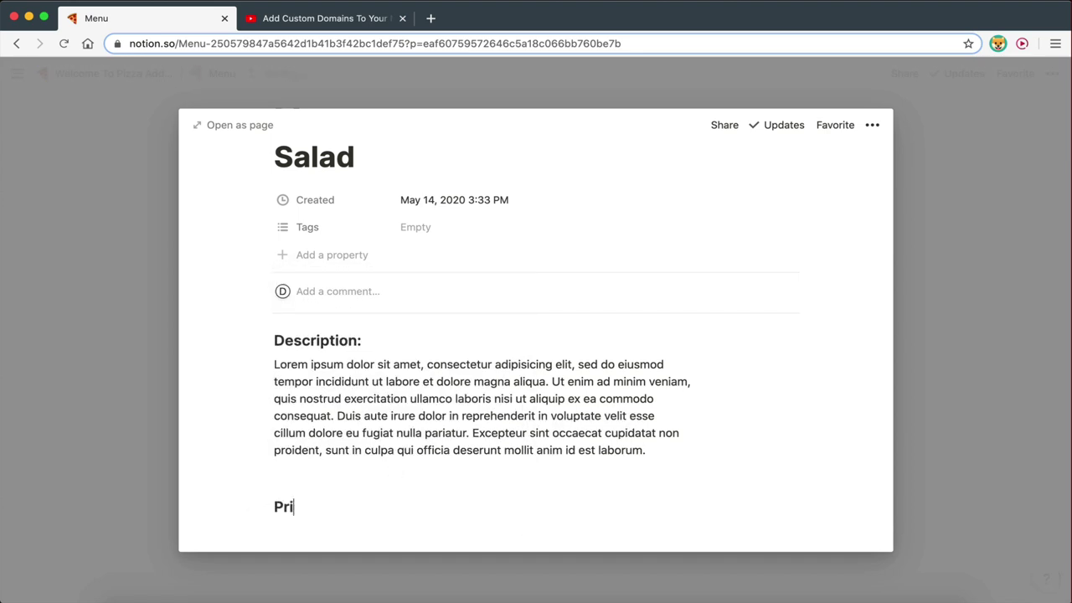
{"action": "type", "text": "ce:"}
{"action": "key", "text": "Return"}
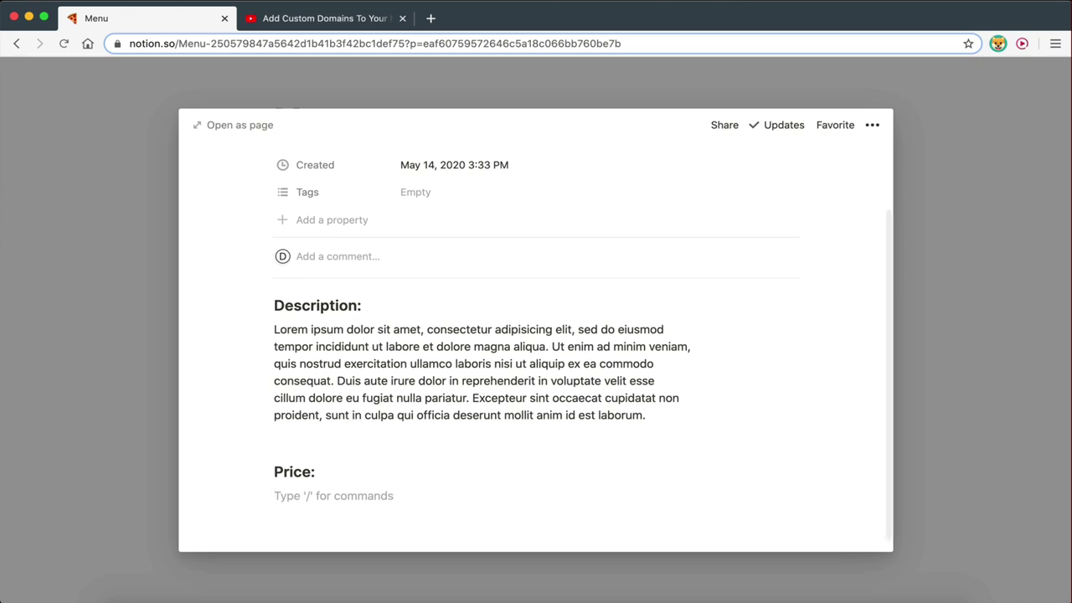
{"action": "left_click_drag", "start_coordinate": [313, 471], "coordinate": [282, 471]}
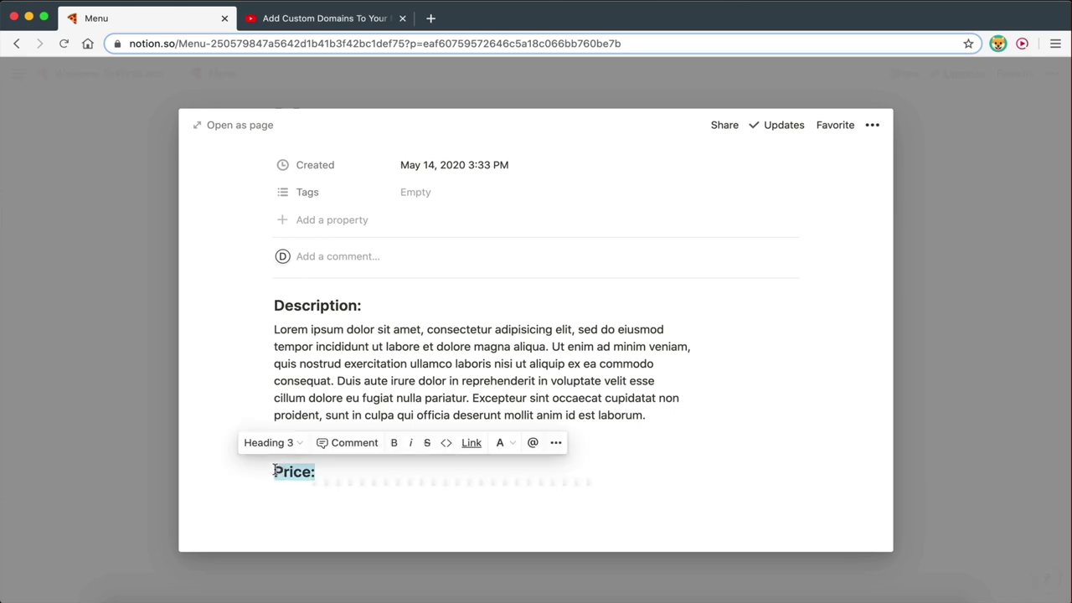
{"action": "type", "text": "$8"}
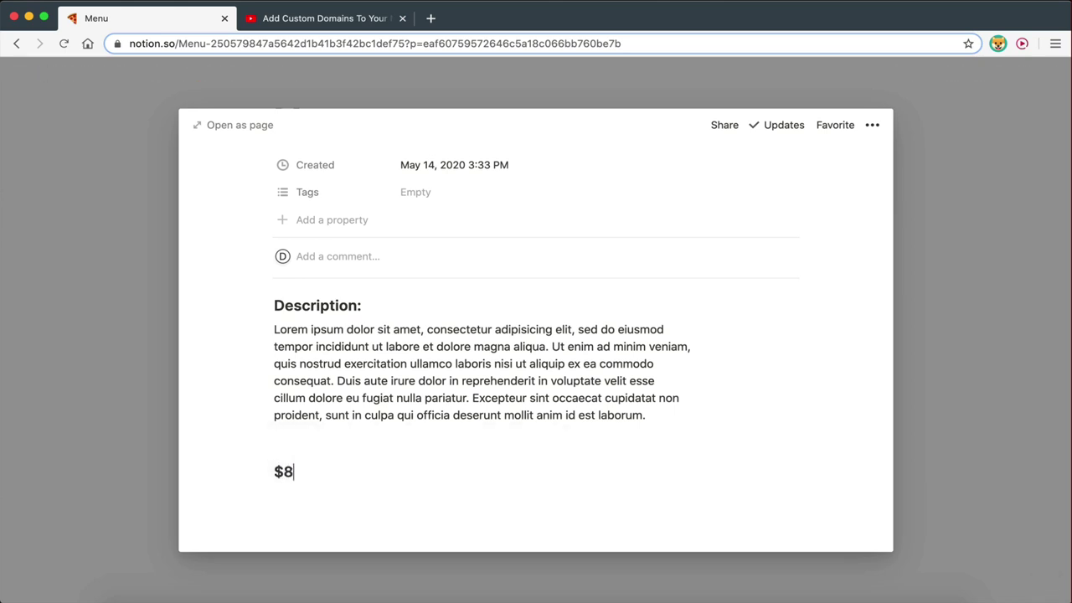
{"action": "key", "text": "Return"}
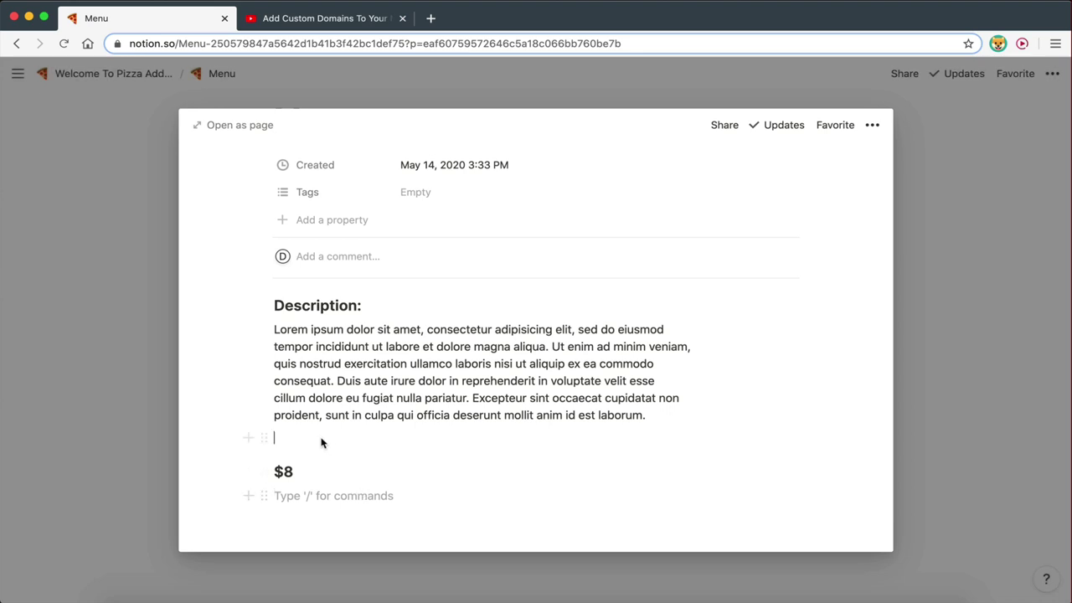
{"action": "key", "text": "BackSpace"}
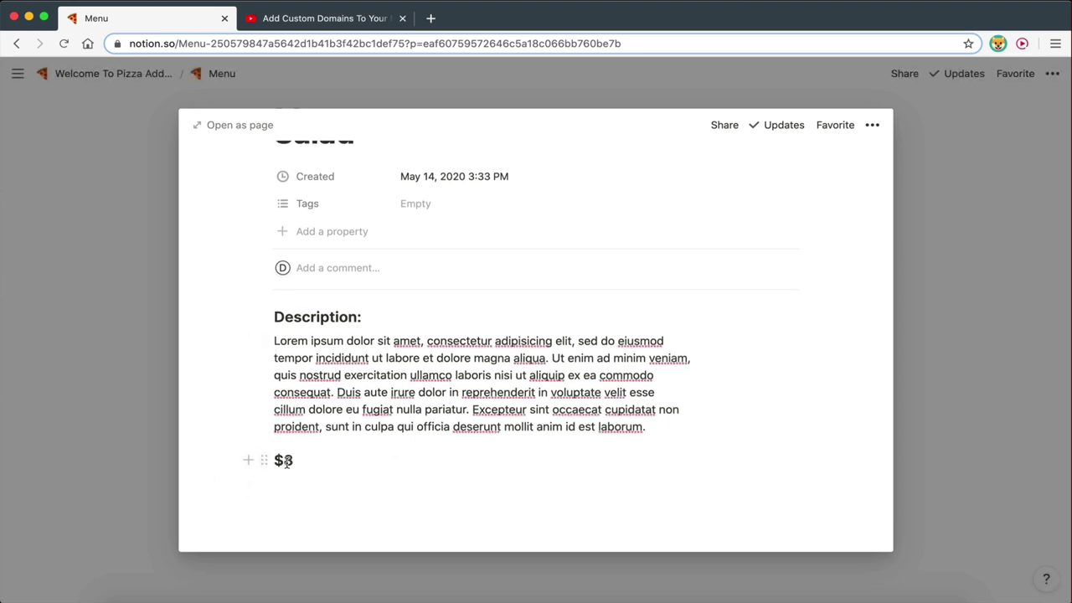
{"action": "scroll", "coordinate": [290, 376], "scroll_direction": "up", "scroll_amount": 2}
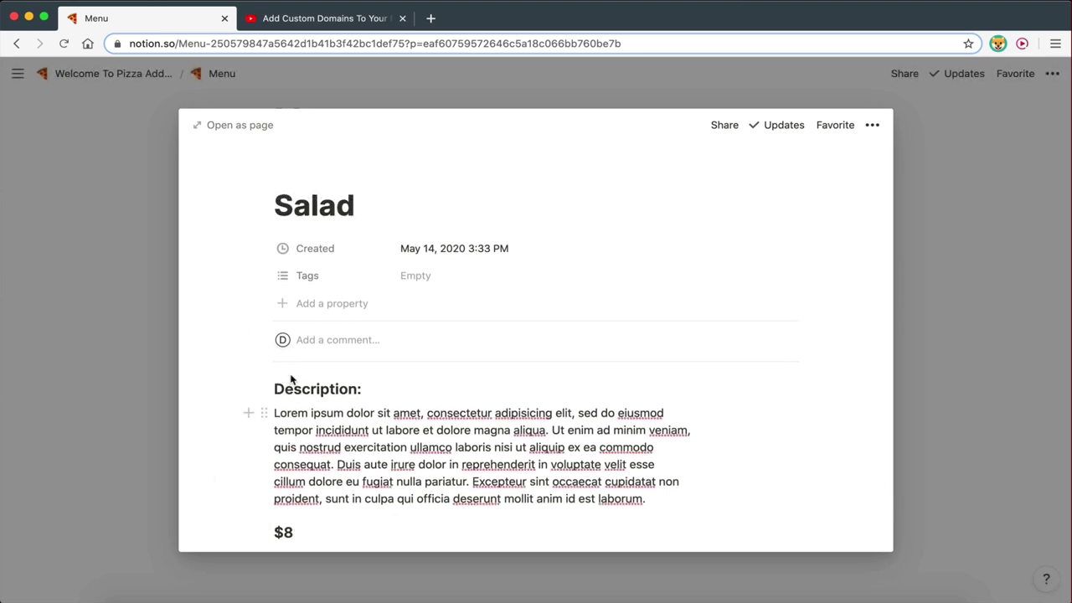
{"action": "scroll", "coordinate": [291, 379], "scroll_direction": "down", "scroll_amount": 1}
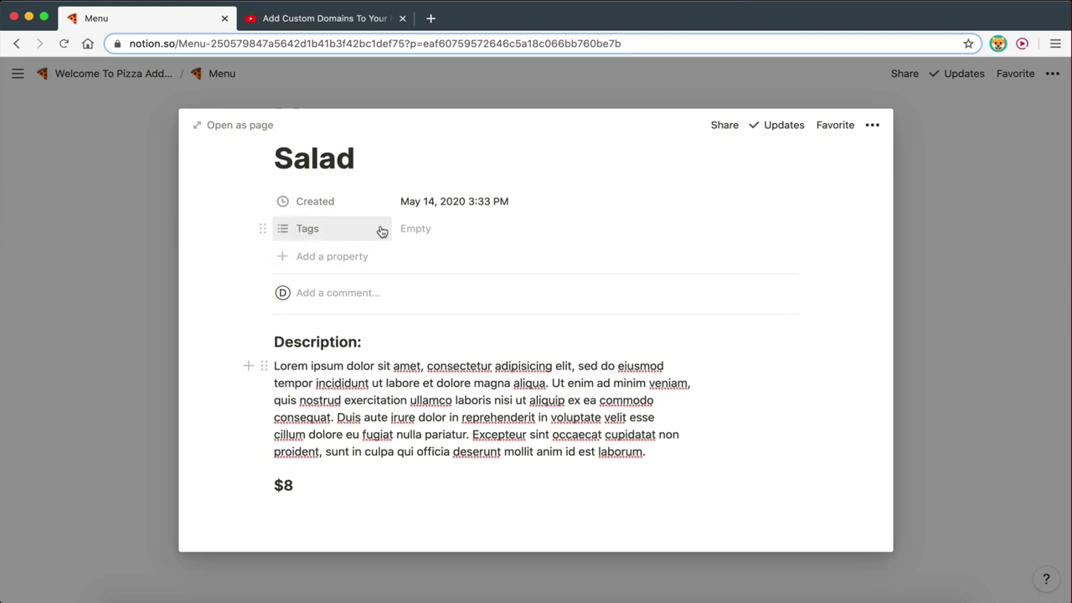
- Rename the Tags property to 'Price' and change its type to Number
{"action": "left_click", "coordinate": [311, 230]}
{"action": "type", "text": "PRIC"}
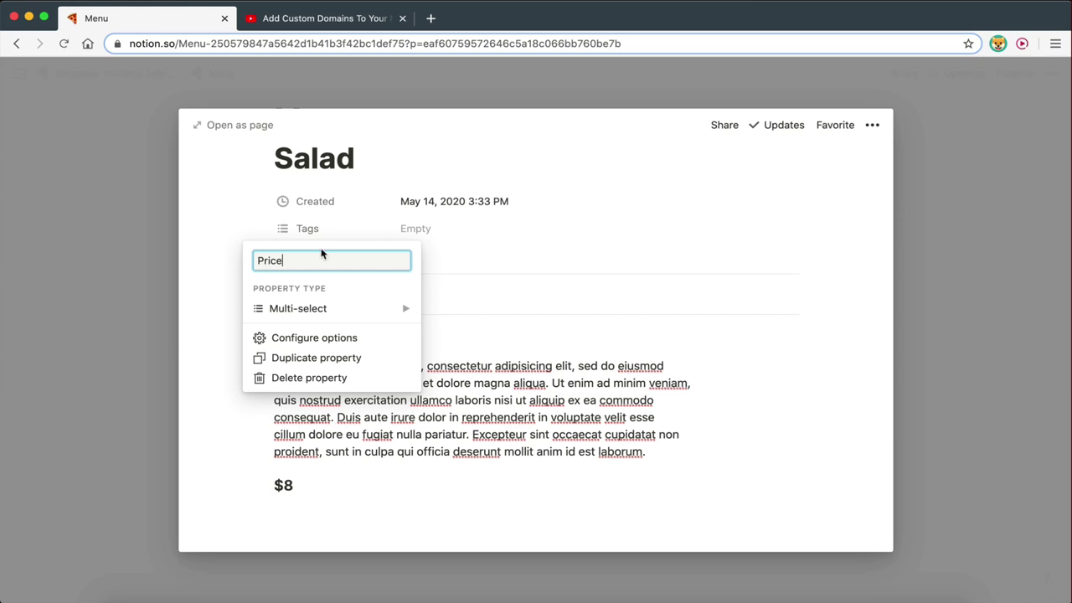
{"action": "mouse_move", "coordinate": [336, 314]}
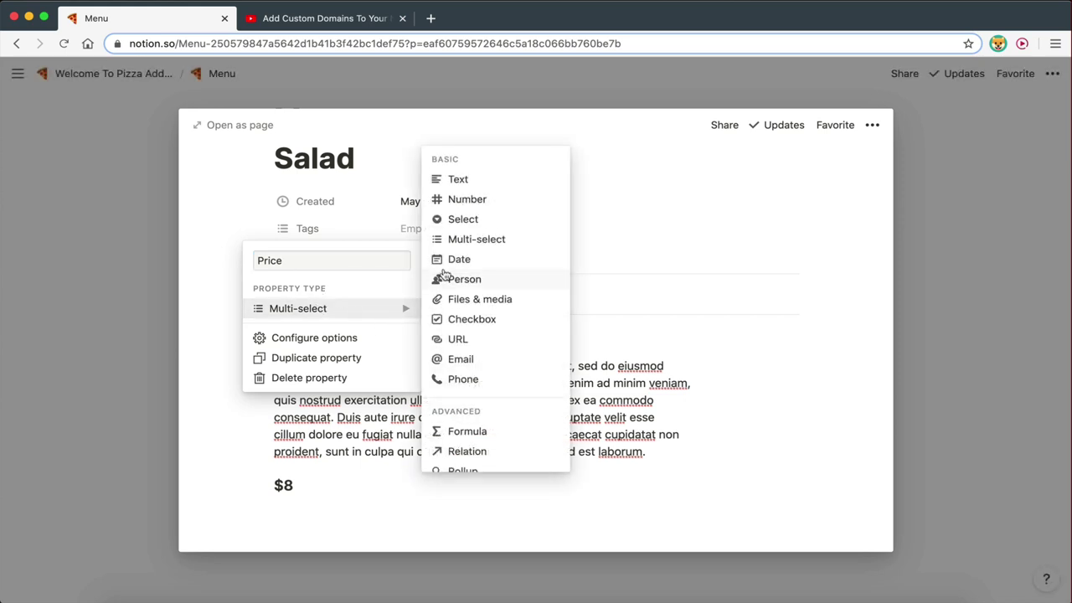
{"action": "left_click", "coordinate": [451, 200]}
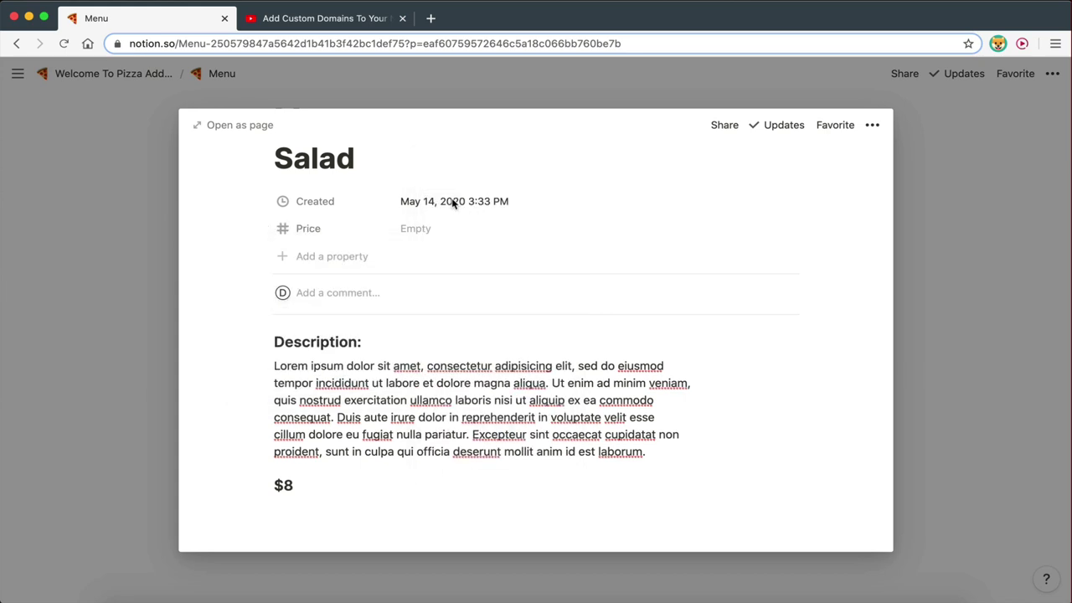
- Review the Price property settings, then close the Salad preview back to Menu
{"action": "left_click", "coordinate": [311, 230]}
{"action": "mouse_move", "coordinate": [319, 313]}
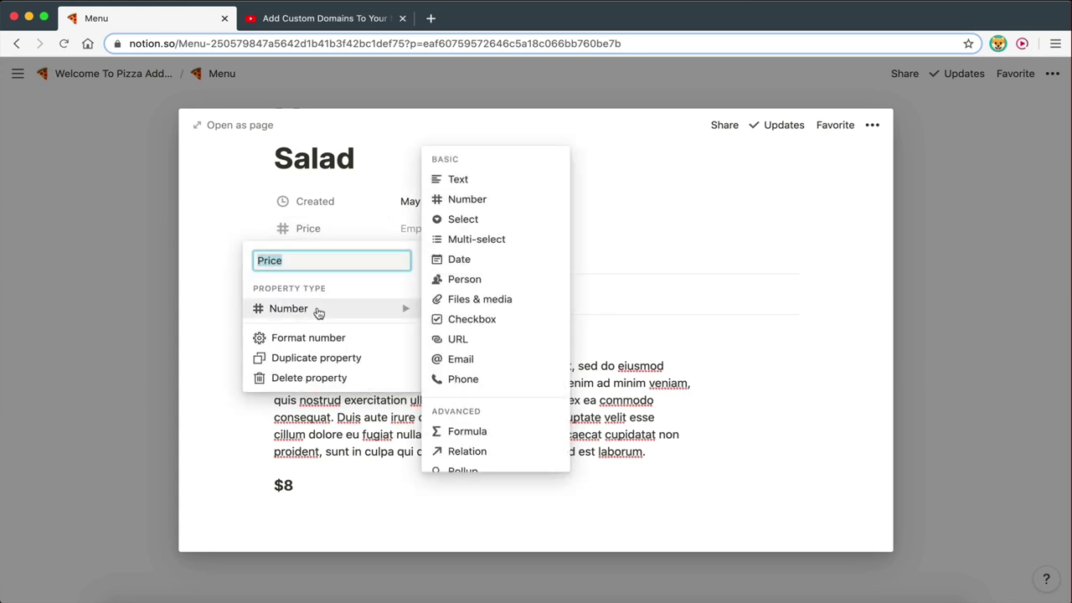
{"action": "key", "text": "Escape"}
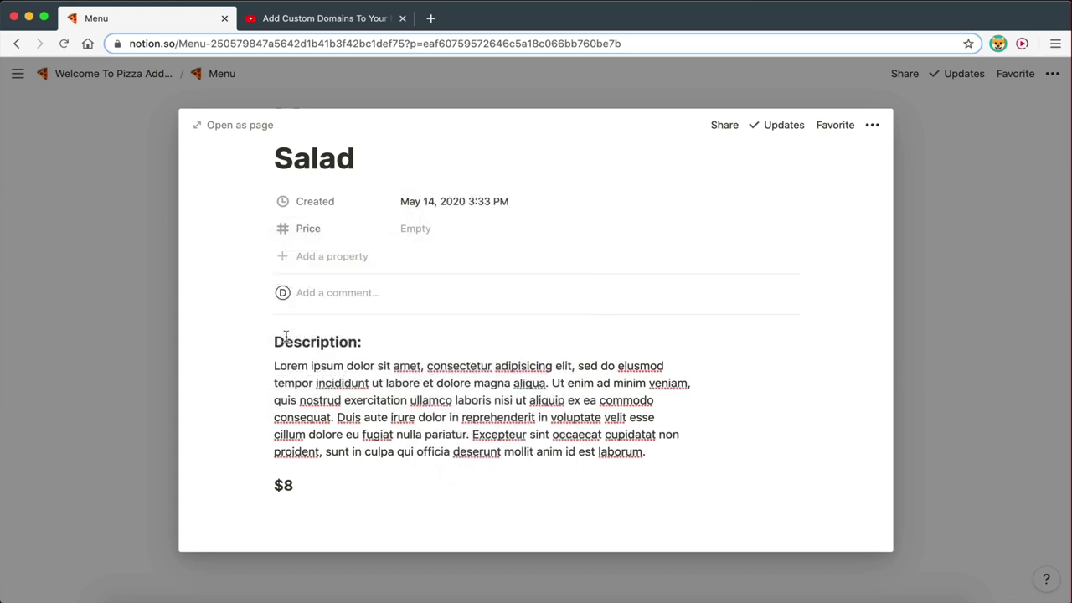
{"action": "left_click", "coordinate": [327, 226]}
{"action": "key", "text": "Escape"}
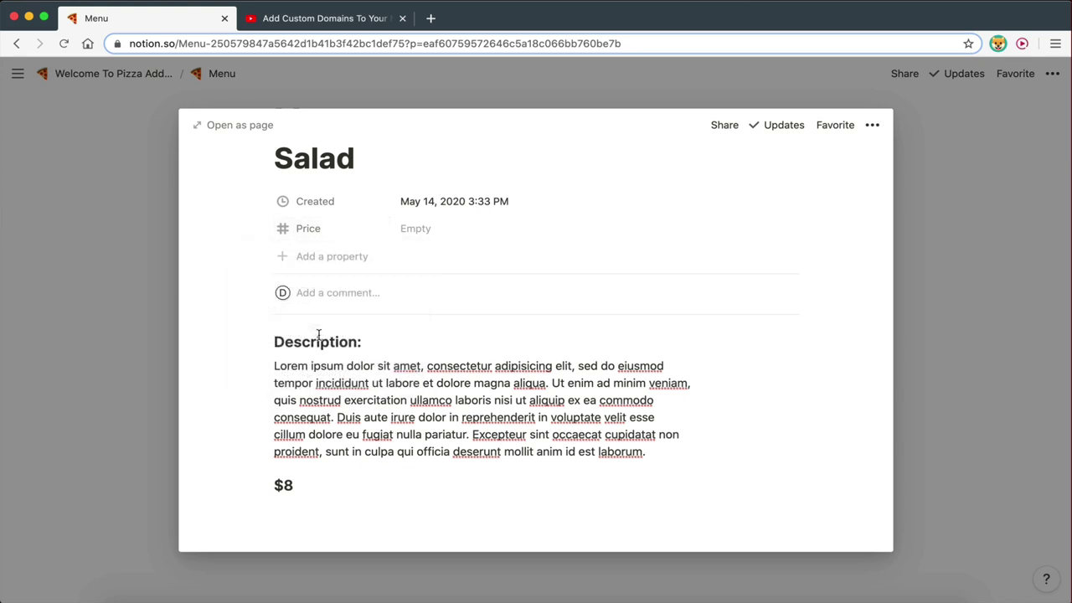
{"action": "left_click", "coordinate": [318, 227]}
{"action": "mouse_move", "coordinate": [329, 319]}
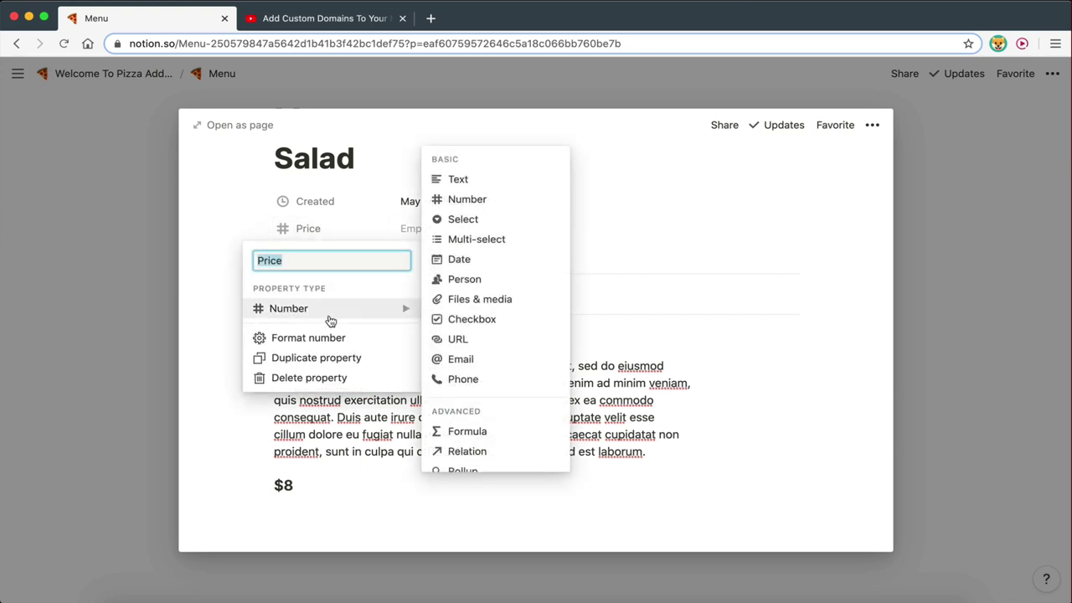
{"action": "key", "text": "Escape"}
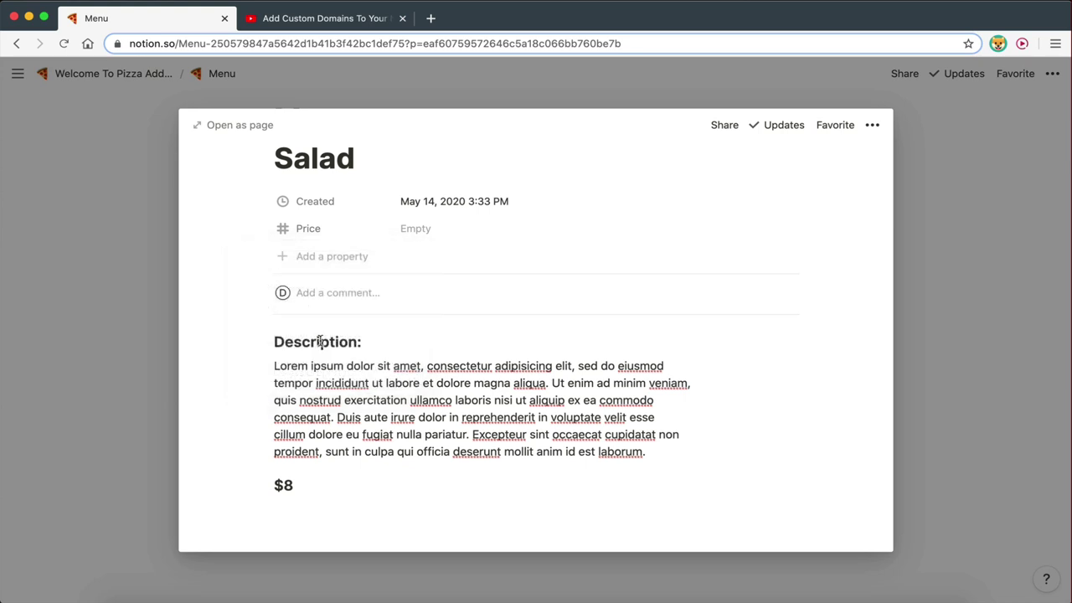
{"action": "left_click", "coordinate": [425, 229]}
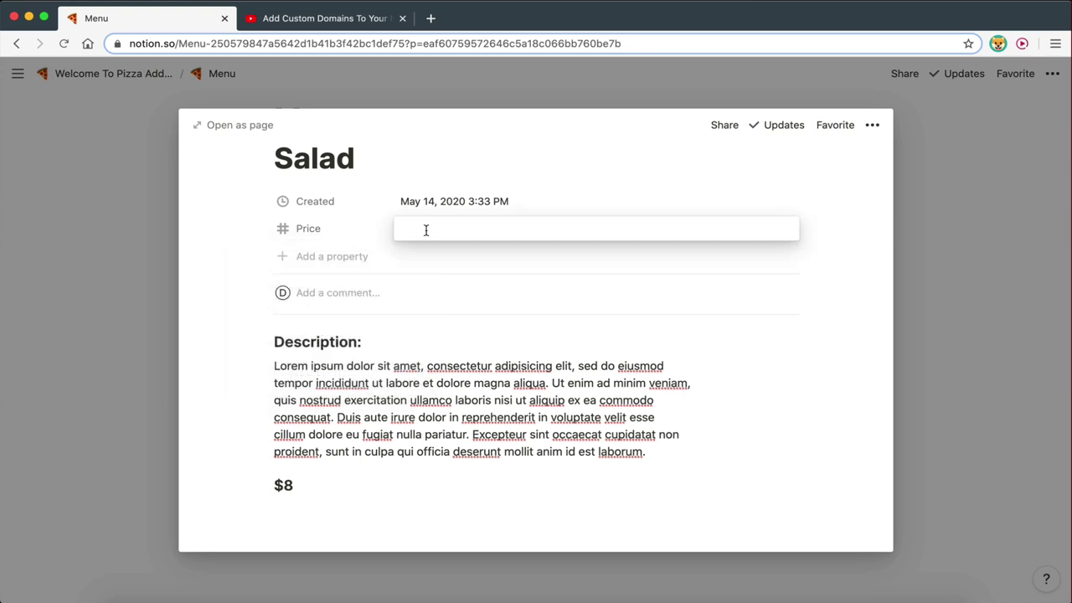
{"action": "key", "text": "Escape"}
{"action": "left_click", "coordinate": [74, 275]}
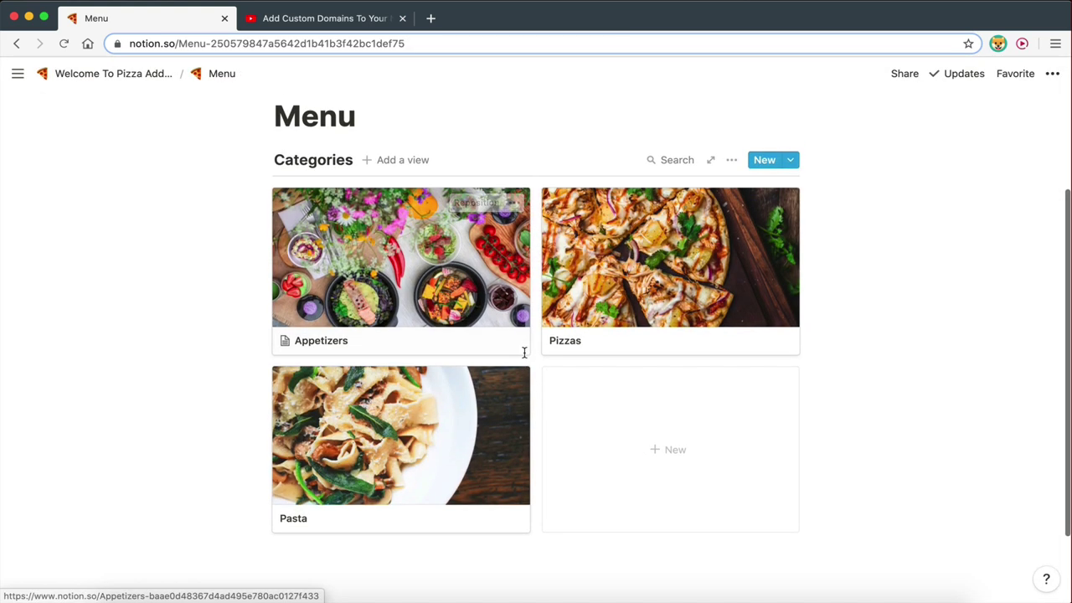
- Open the Salad item from Appetizers as a full page
{"action": "scroll", "coordinate": [508, 401], "scroll_direction": "up", "scroll_amount": 1}
{"action": "left_click", "coordinate": [394, 310]}
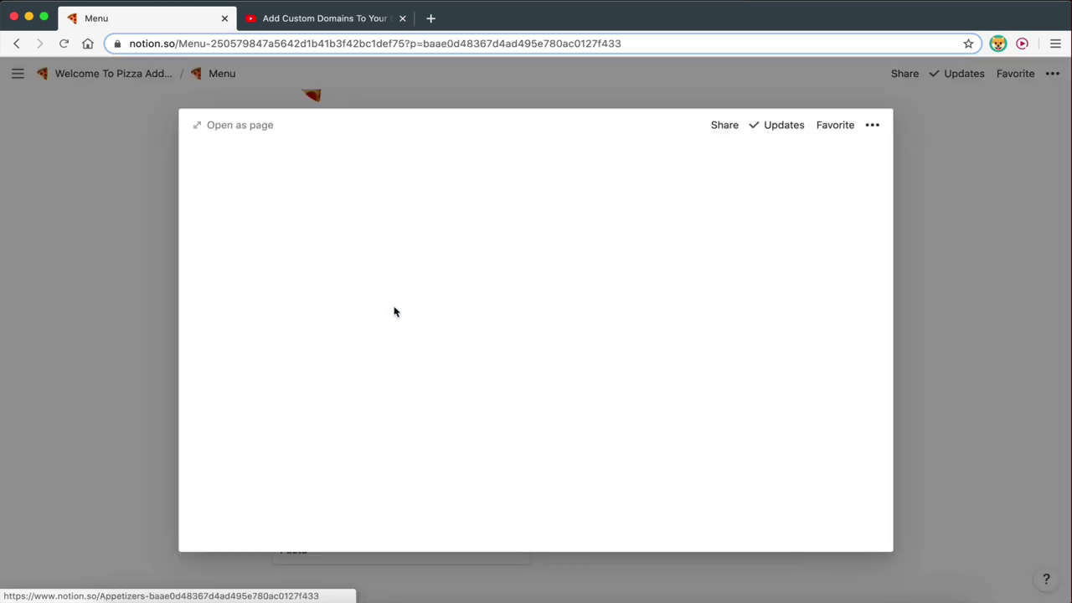
{"action": "scroll", "coordinate": [316, 387], "scroll_direction": "down", "scroll_amount": 1}
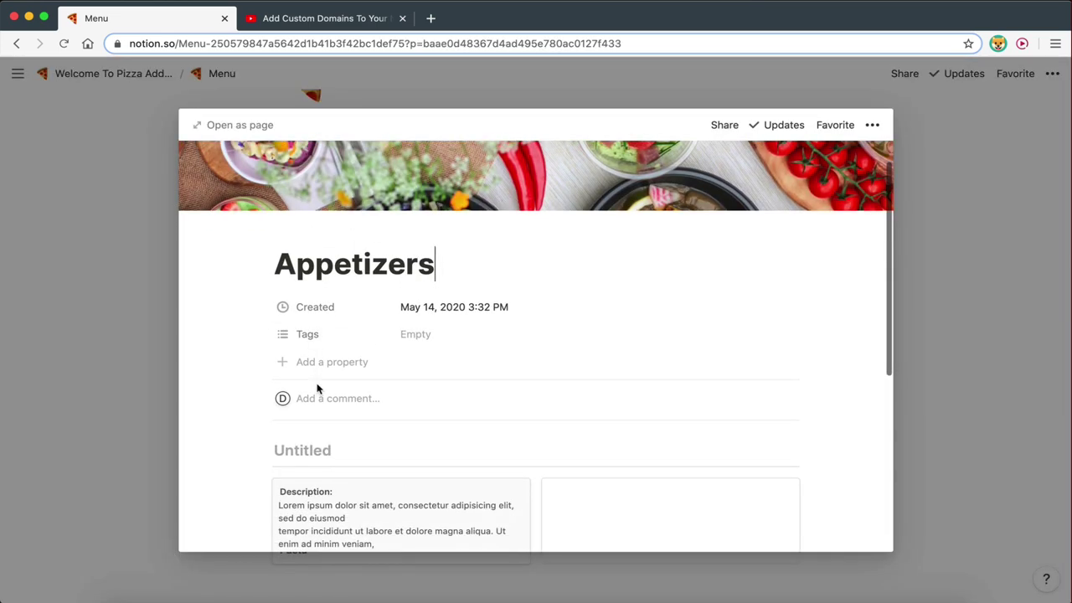
{"action": "left_click", "coordinate": [329, 342]}
{"action": "left_click", "coordinate": [314, 417]}
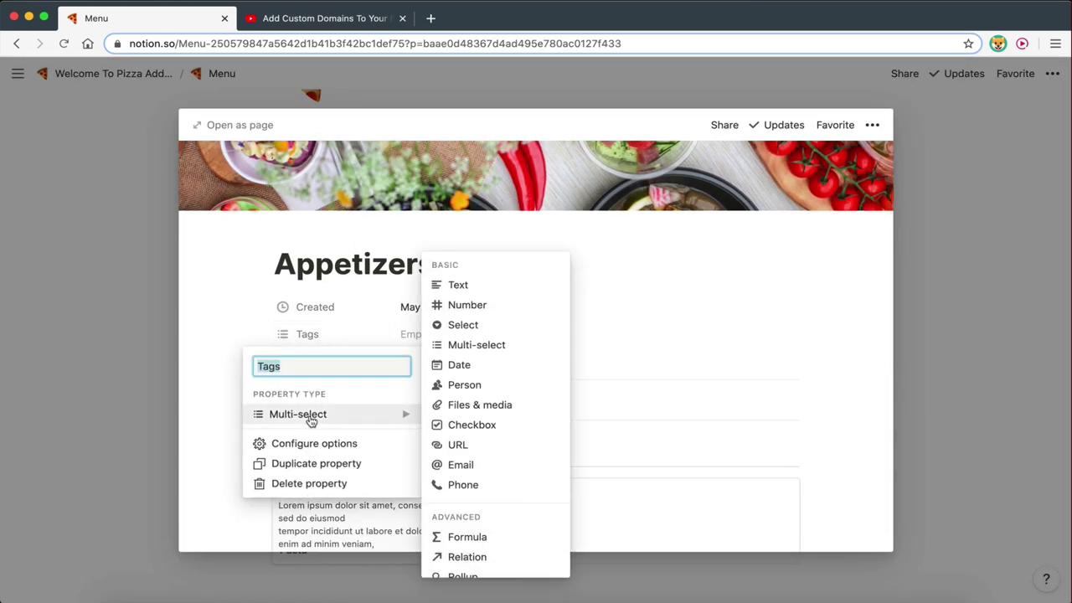
{"action": "left_click", "coordinate": [289, 342]}
{"action": "scroll", "coordinate": [355, 467], "scroll_direction": "down", "scroll_amount": 2}
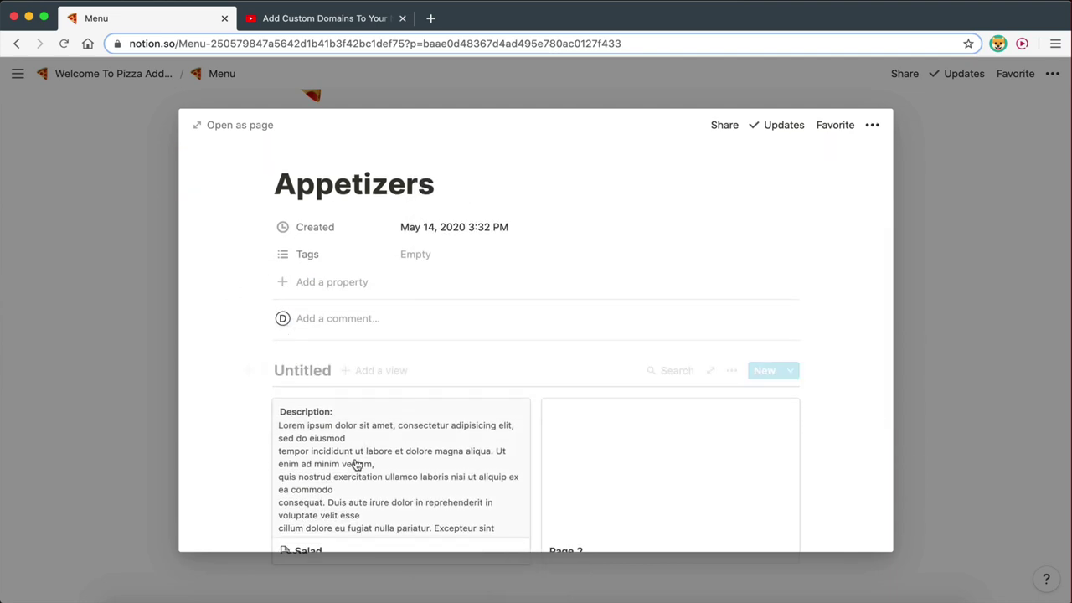
{"action": "left_click", "coordinate": [354, 464]}
{"action": "left_click", "coordinate": [344, 278]}
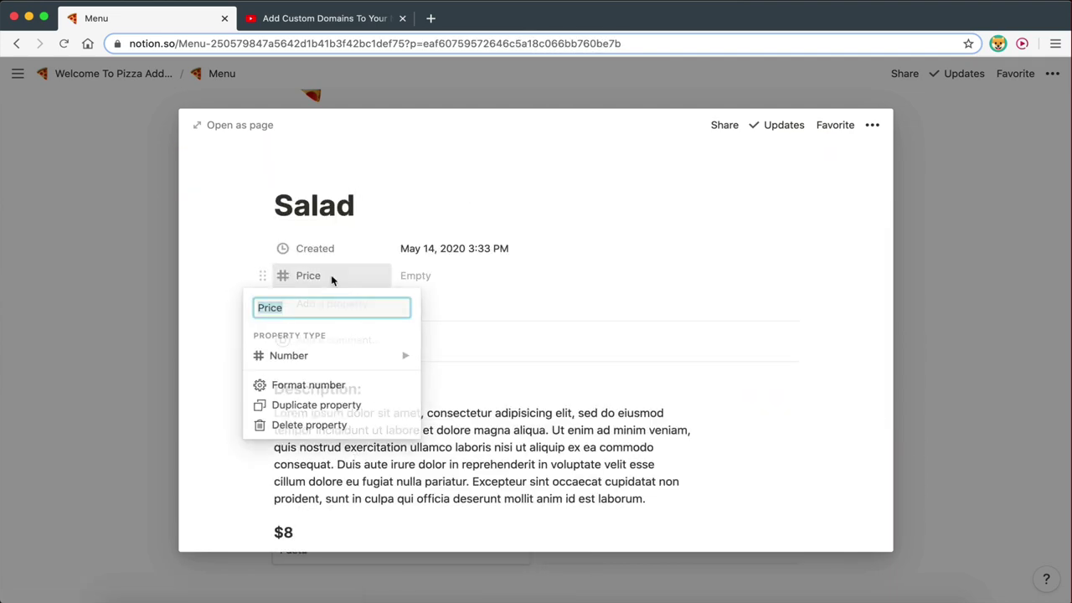
{"action": "key", "text": "Escape"}
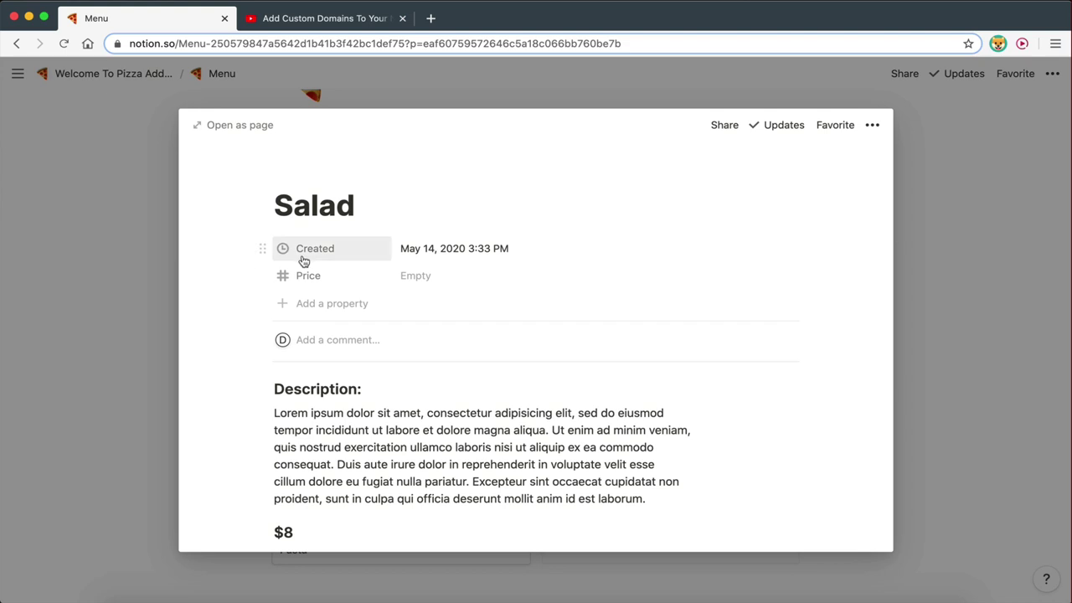
{"action": "left_click", "coordinate": [237, 128]}
{"action": "scroll", "coordinate": [371, 299], "scroll_direction": "down", "scroll_amount": 1}
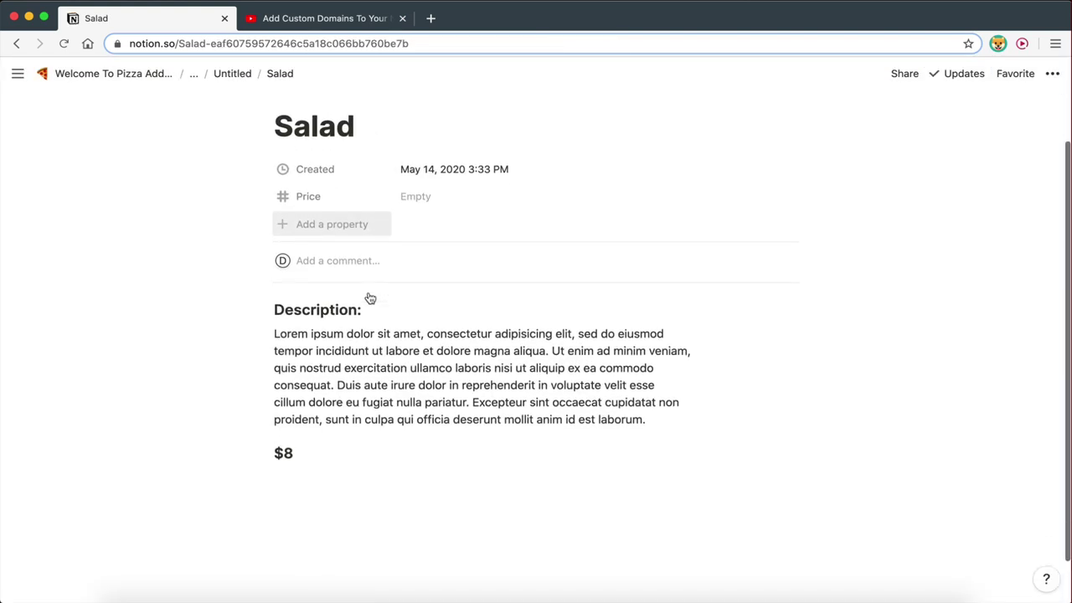
- Enter 6 as the Salad's Price value
{"action": "left_click", "coordinate": [301, 201]}
{"action": "mouse_move", "coordinate": [303, 286]}
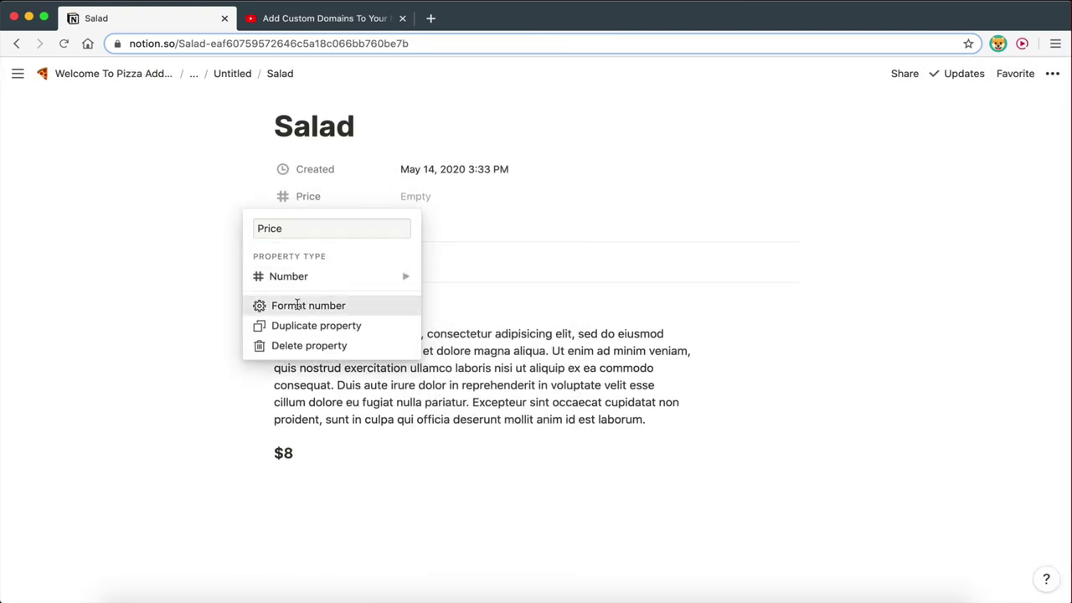
{"action": "key", "text": "Escape"}
{"action": "left_click", "coordinate": [366, 207]}
{"action": "left_click", "coordinate": [428, 204]}
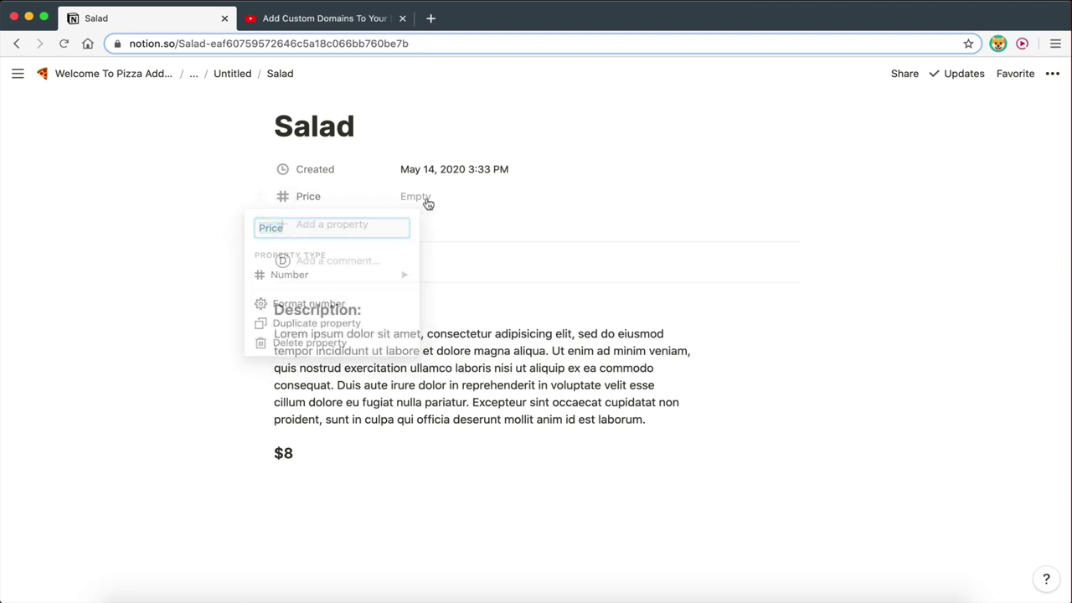
{"action": "left_click", "coordinate": [426, 198]}
{"action": "type", "text": "40"}
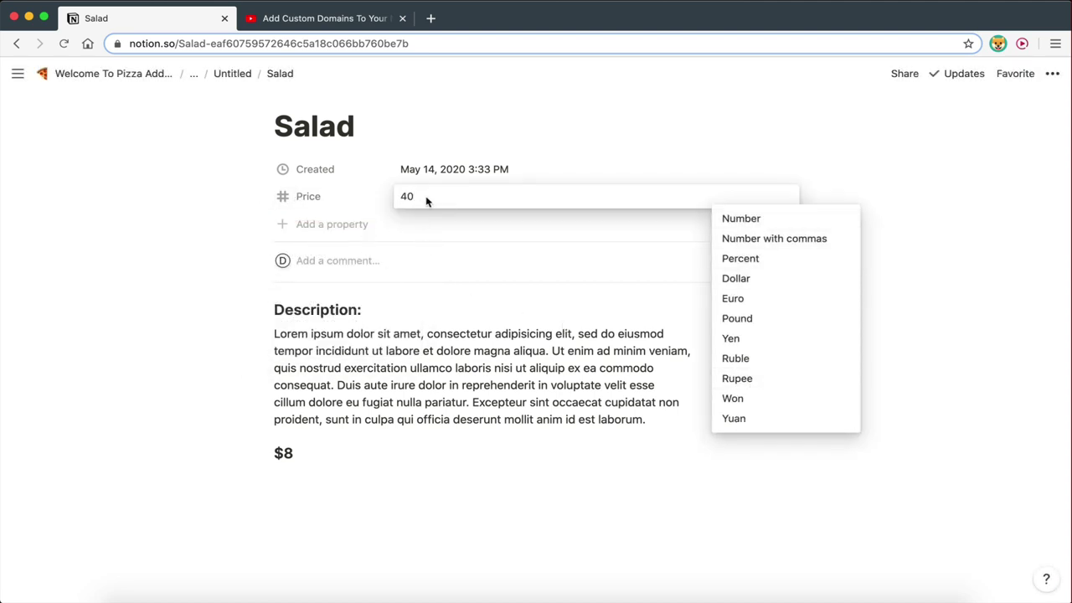
{"action": "key", "text": "BackSpace"}
{"action": "key", "text": "BackSpace"}
{"action": "type", "text": "6"}
{"action": "key", "text": "Return"}
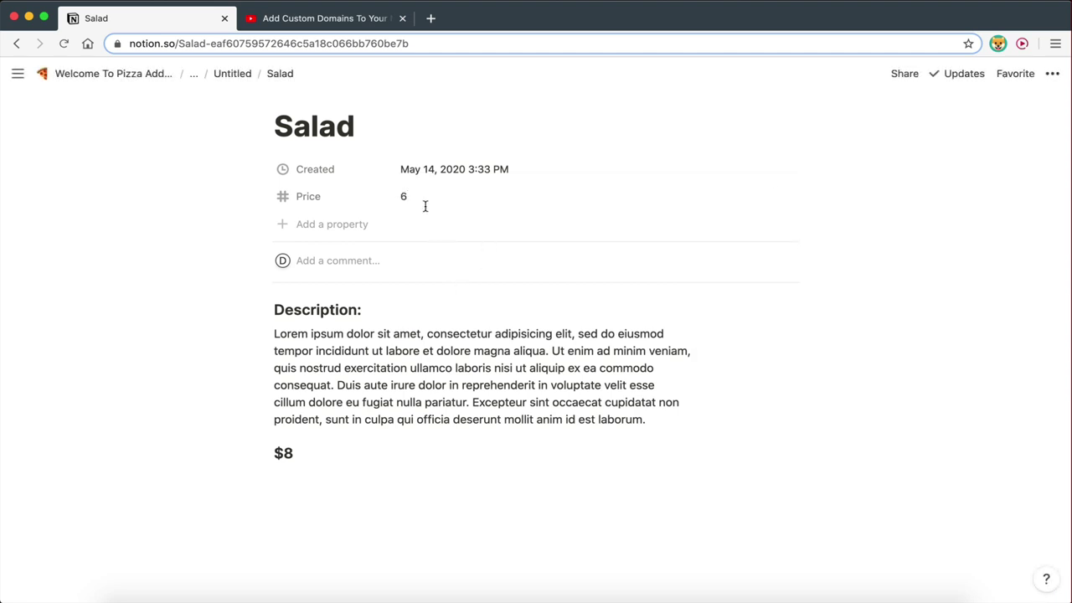
{"action": "left_click", "coordinate": [421, 197]}
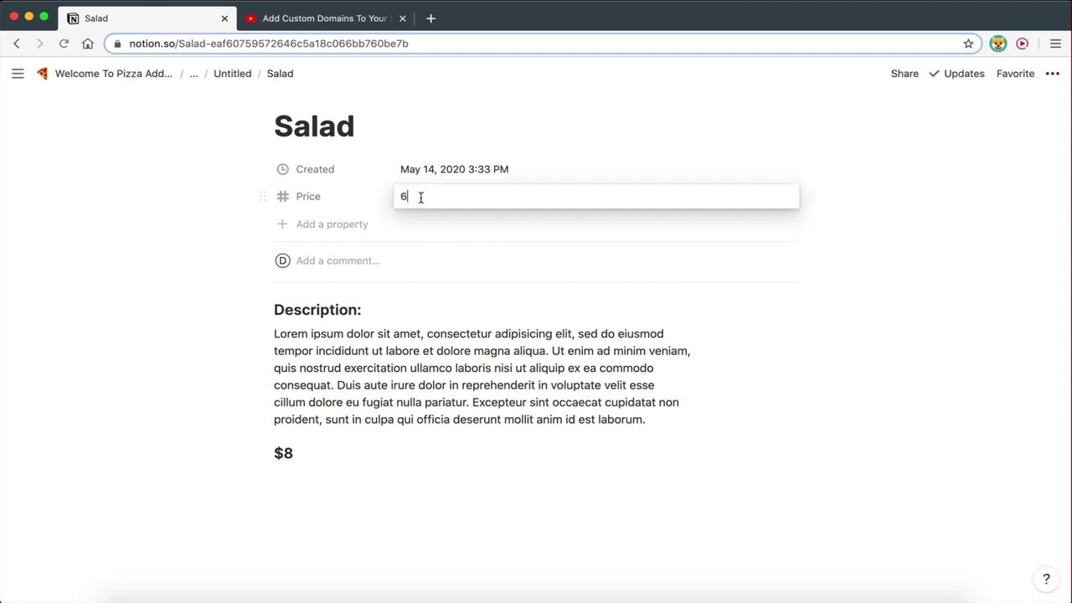
- Format the Price number as Dollar so it shows $6.00
{"action": "left_click", "coordinate": [306, 196]}
{"action": "left_click", "coordinate": [312, 278]}
{"action": "left_click", "coordinate": [317, 305]}
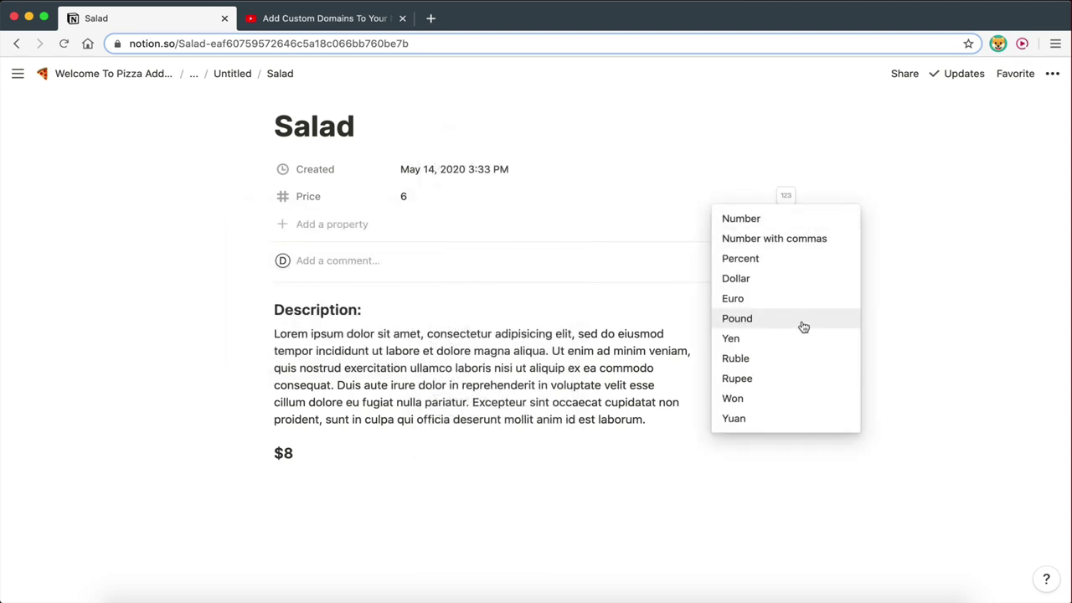
{"action": "left_click", "coordinate": [737, 278]}
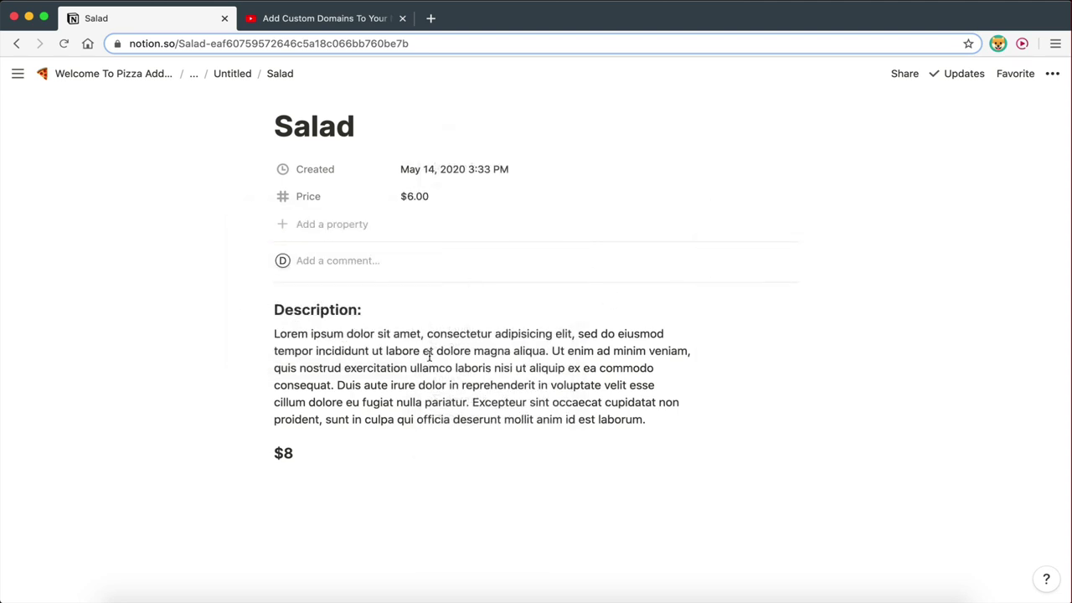
{"action": "scroll", "coordinate": [321, 210], "scroll_direction": "up", "scroll_amount": 2}
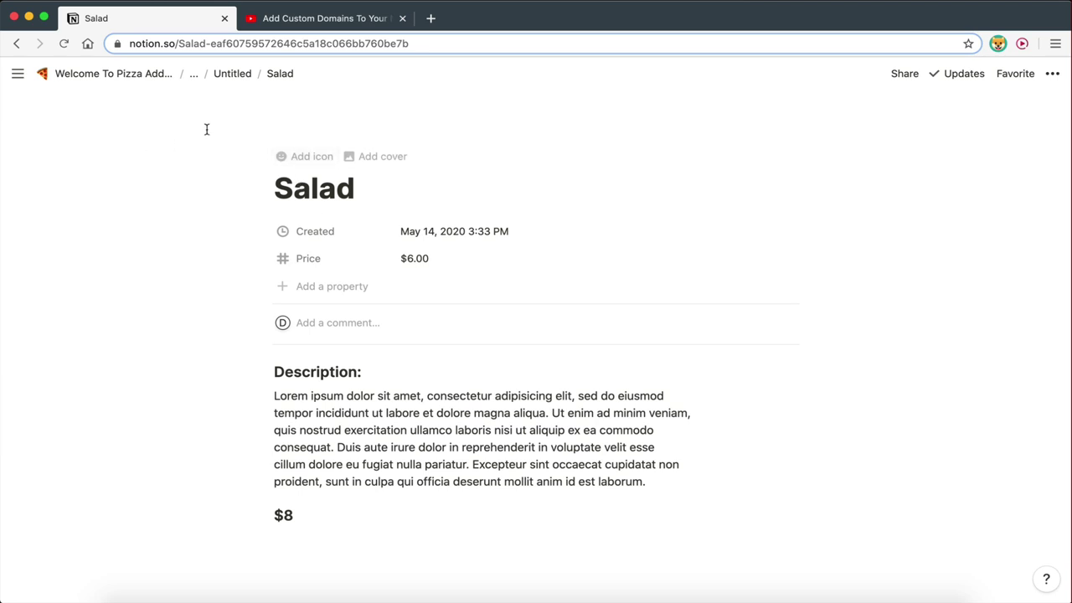
- Navigate from the Salad page through Menu to the Appetizers category page
{"action": "left_click", "coordinate": [227, 76]}
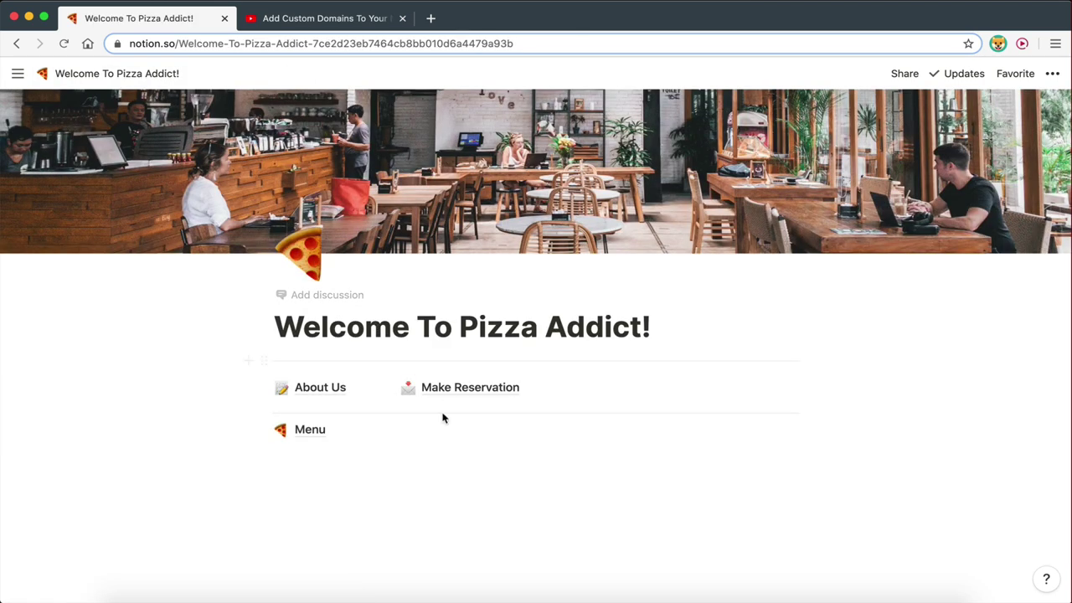
{"action": "left_click", "coordinate": [316, 429]}
{"action": "scroll", "coordinate": [397, 368], "scroll_direction": "down", "scroll_amount": 4}
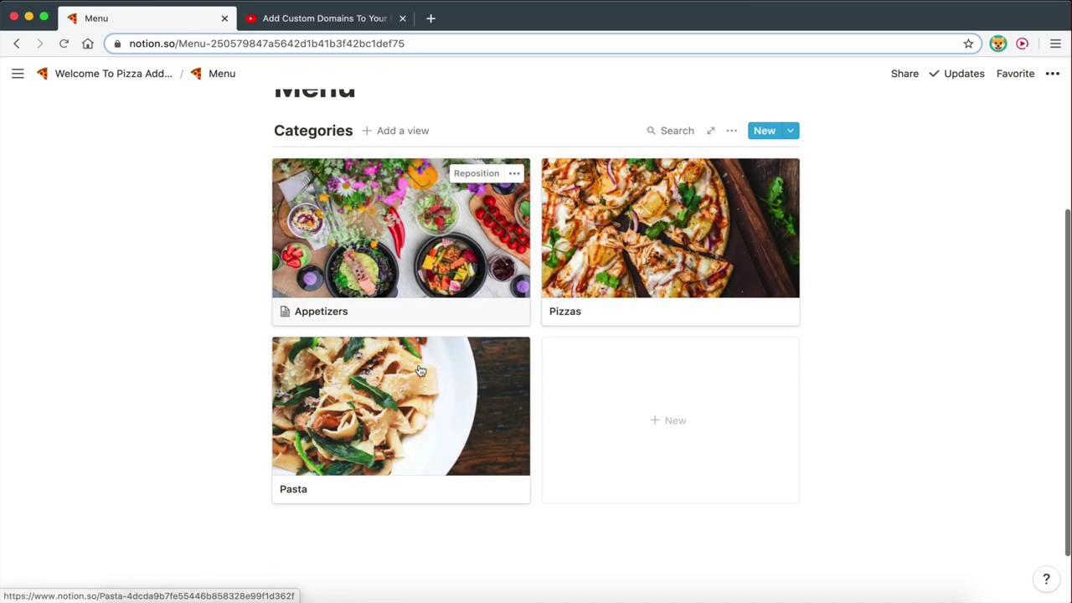
{"action": "left_click", "coordinate": [393, 227]}
{"action": "scroll", "coordinate": [410, 338], "scroll_direction": "down", "scroll_amount": 5}
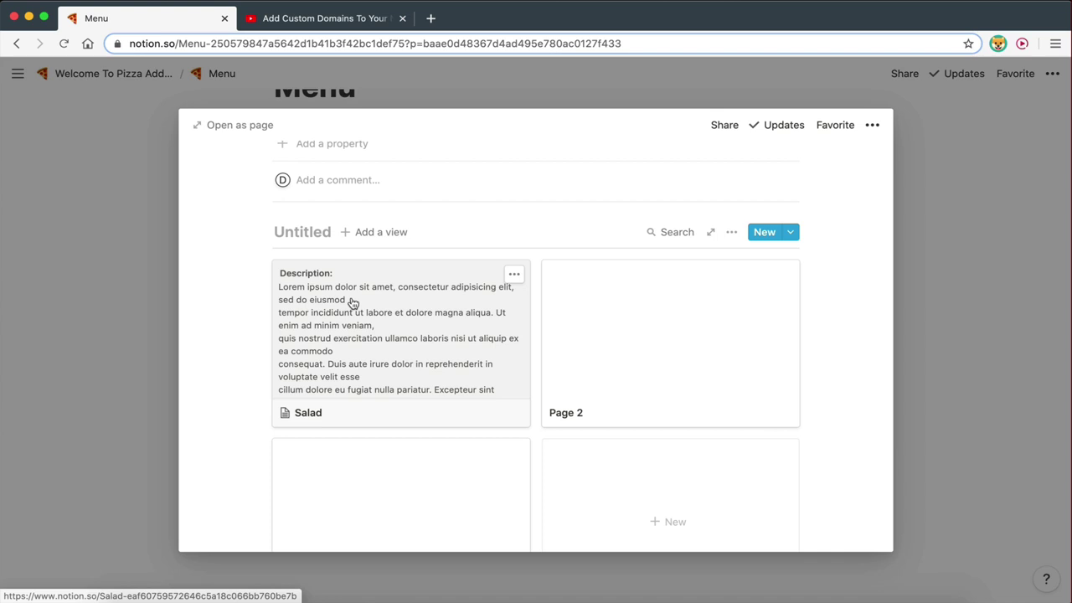
{"action": "scroll", "coordinate": [300, 243], "scroll_direction": "up", "scroll_amount": 3}
{"action": "scroll", "coordinate": [300, 243], "scroll_direction": "down", "scroll_amount": 2}
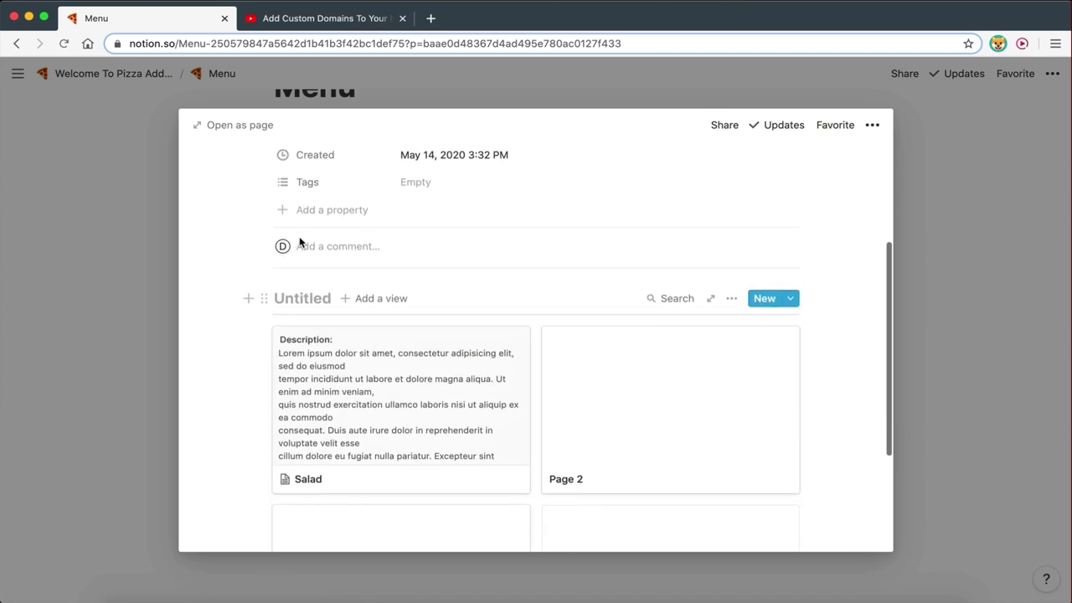
- Title the Appetizers gallery 'Items', rename it to 'Dishes', and open the Salad card
{"action": "left_click", "coordinate": [301, 291]}
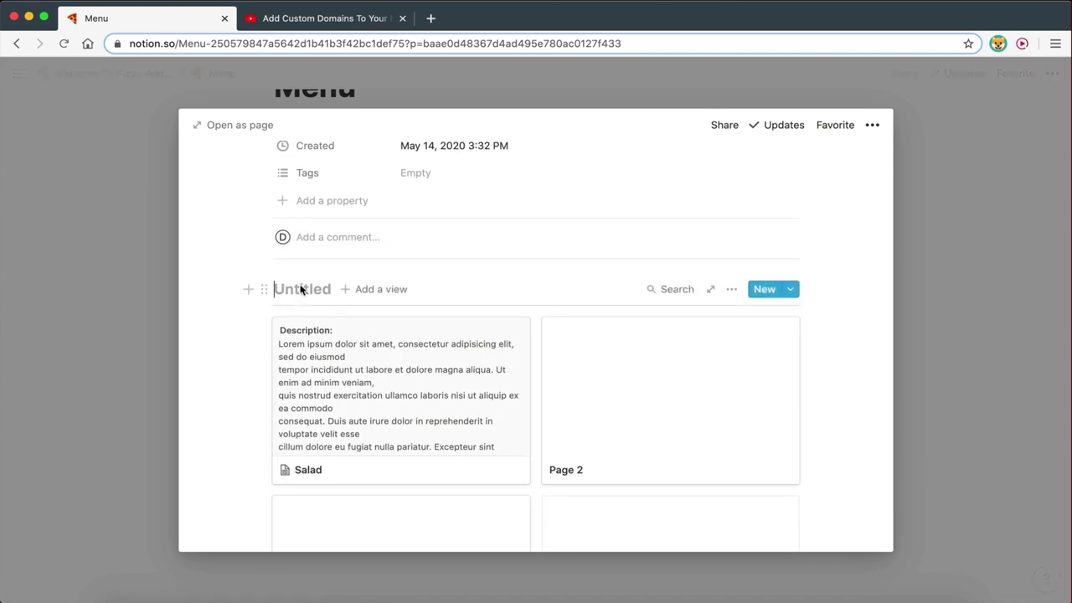
{"action": "type", "text": "Items"}
{"action": "scroll", "coordinate": [449, 416], "scroll_direction": "down", "scroll_amount": 1}
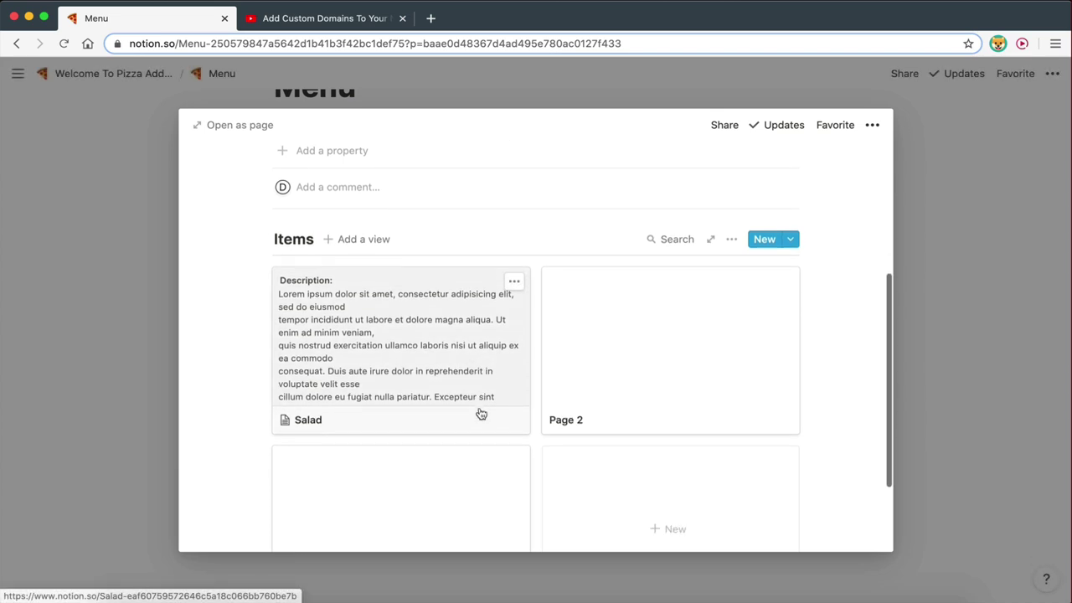
{"action": "double_click", "coordinate": [299, 241]}
{"action": "type", "text": "Dishes"}
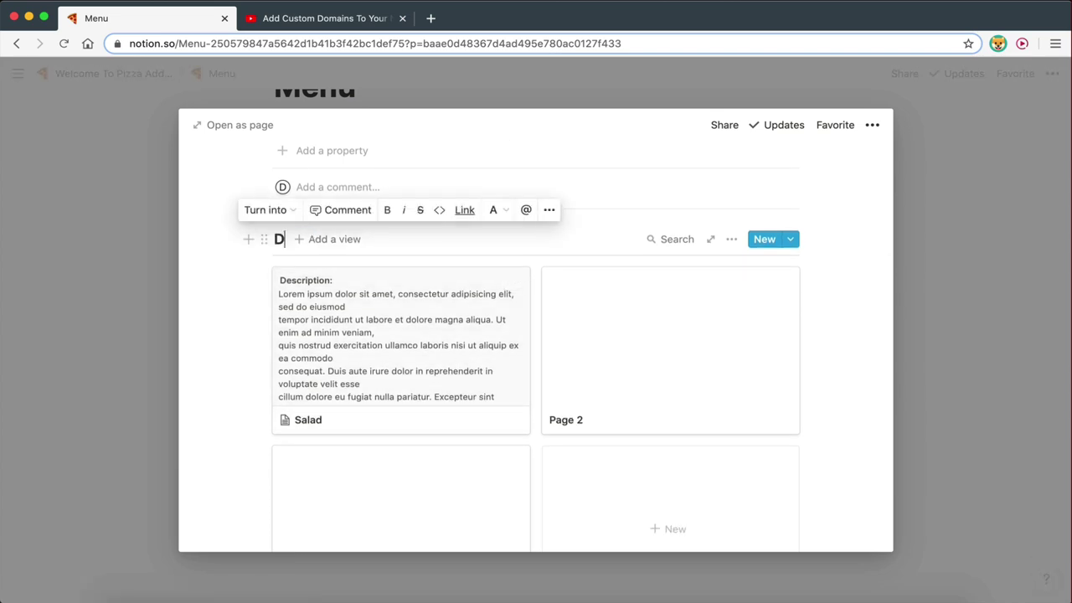
{"action": "left_click", "coordinate": [354, 326]}
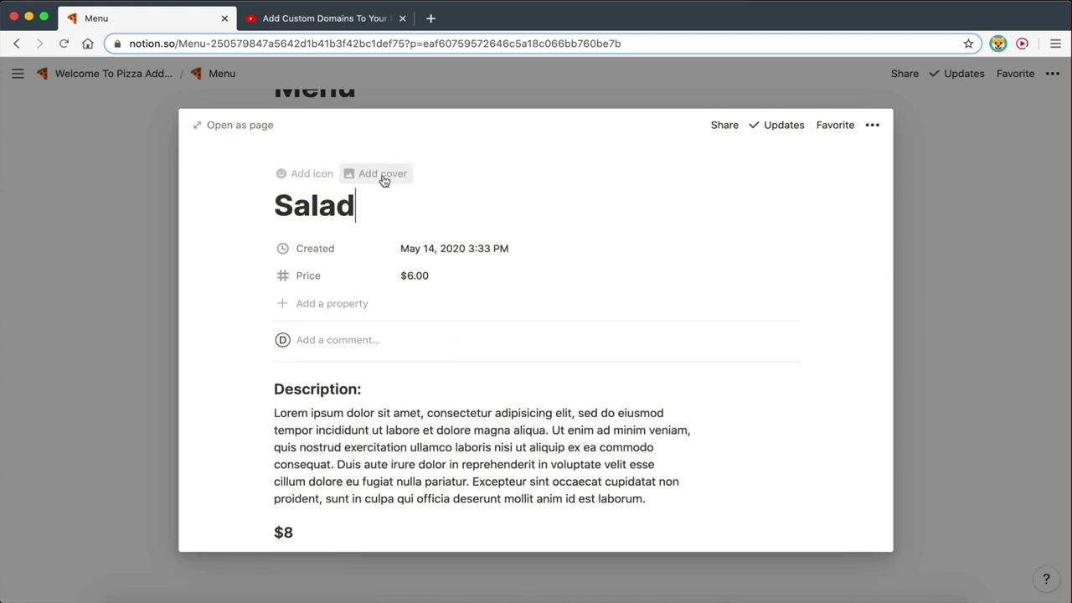
- Give the Salad page a cover photo from an Unsplash salad search
{"action": "left_click", "coordinate": [378, 176]}
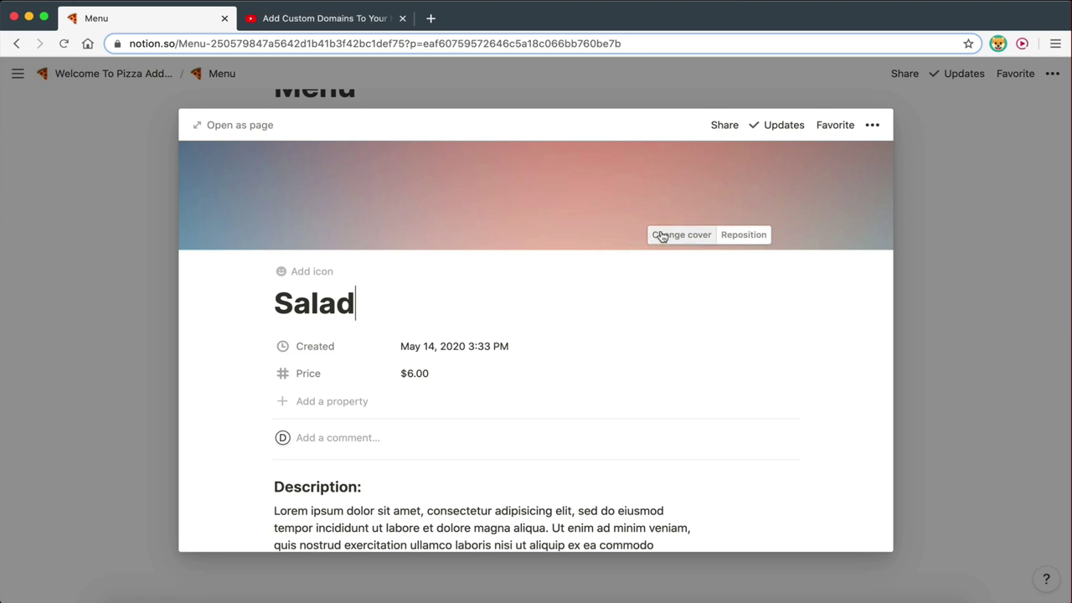
{"action": "left_click", "coordinate": [661, 236]}
{"action": "left_click", "coordinate": [659, 265]}
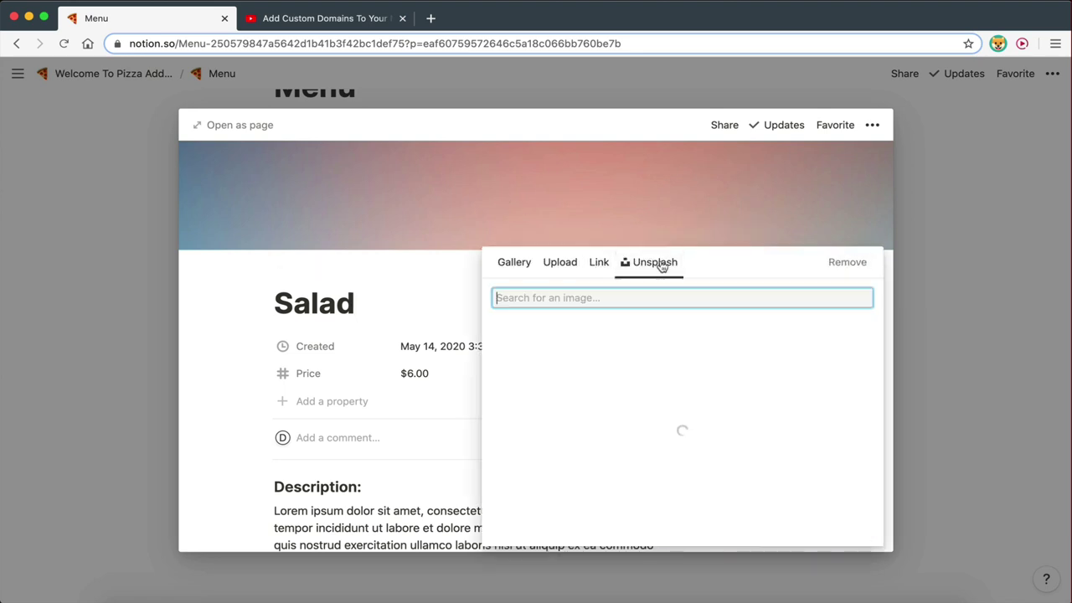
{"action": "type", "text": "salad"}
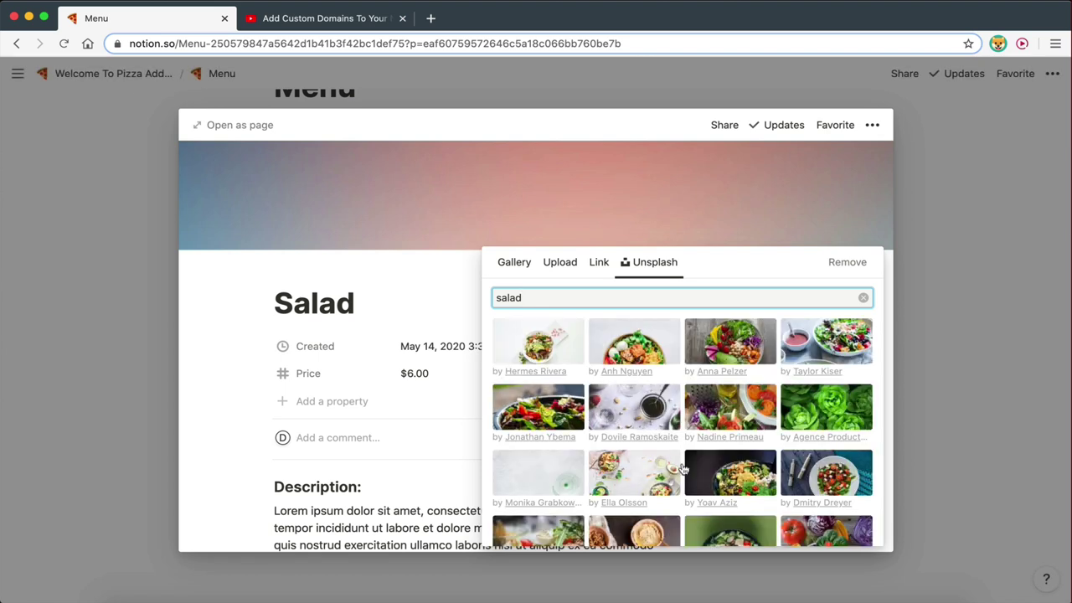
{"action": "left_click", "coordinate": [789, 340]}
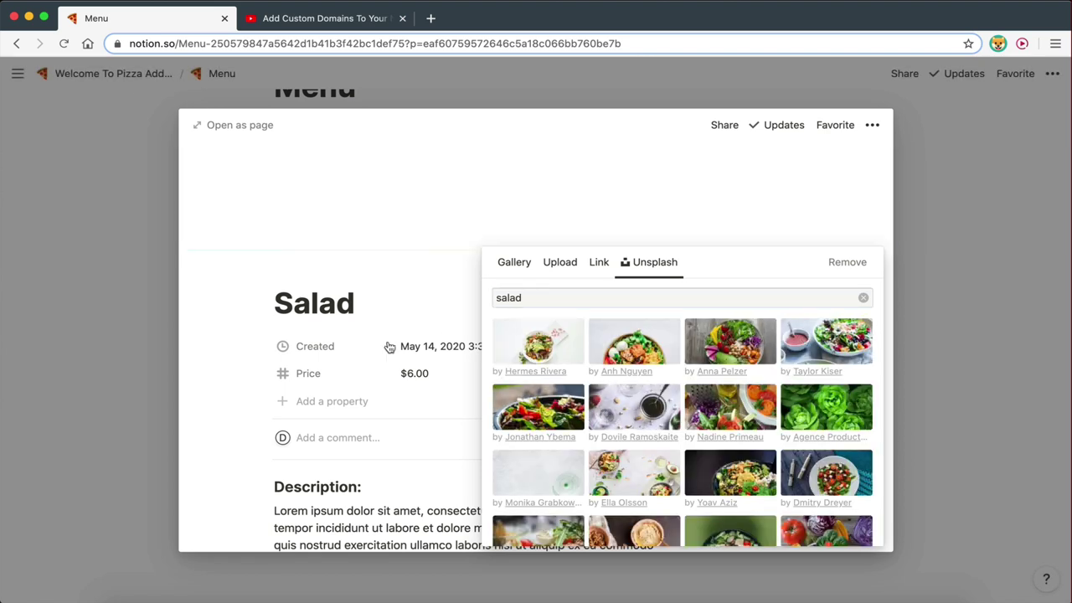
{"action": "left_click", "coordinate": [365, 310]}
{"action": "scroll", "coordinate": [394, 323], "scroll_direction": "down", "scroll_amount": 4}
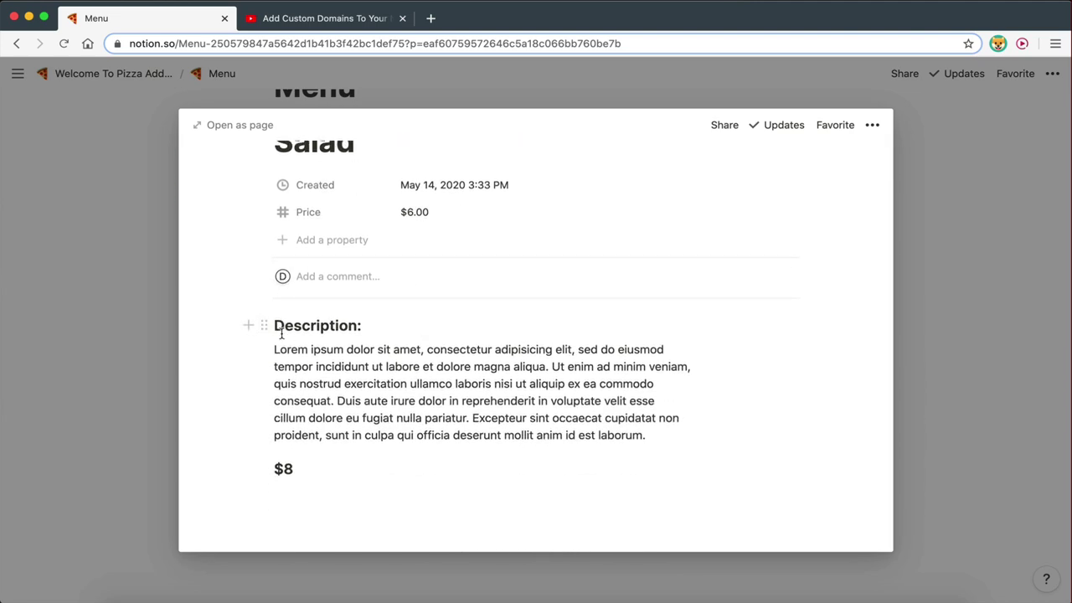
- Insert a much narrower Unsplash salad image above the Description heading
{"action": "left_click", "coordinate": [281, 334]}
{"action": "key", "text": "Return"}
{"action": "type", "text": "/image"}
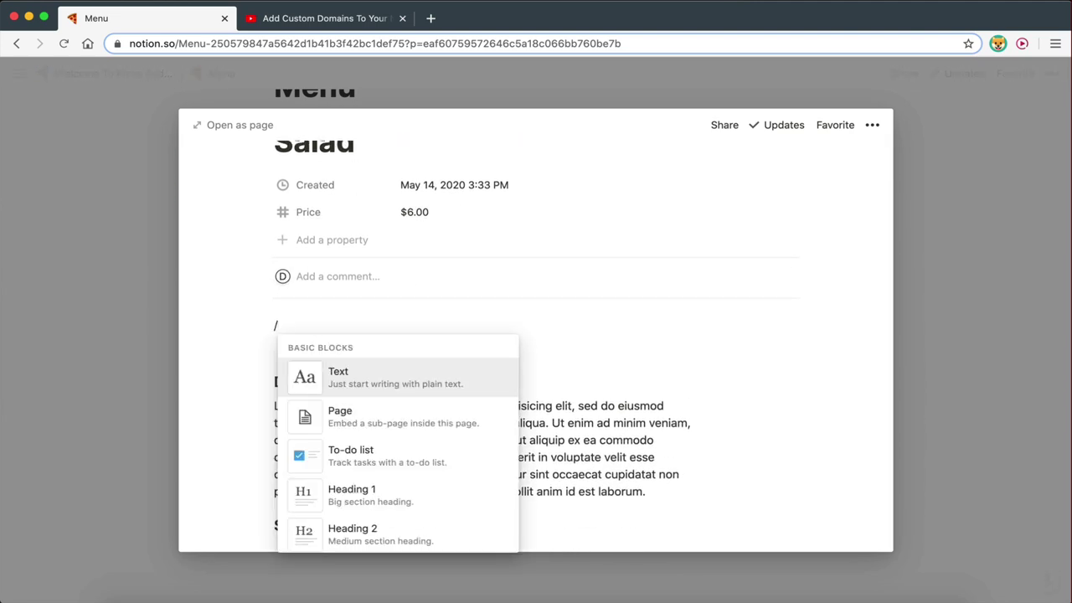
{"action": "left_click", "coordinate": [351, 376]}
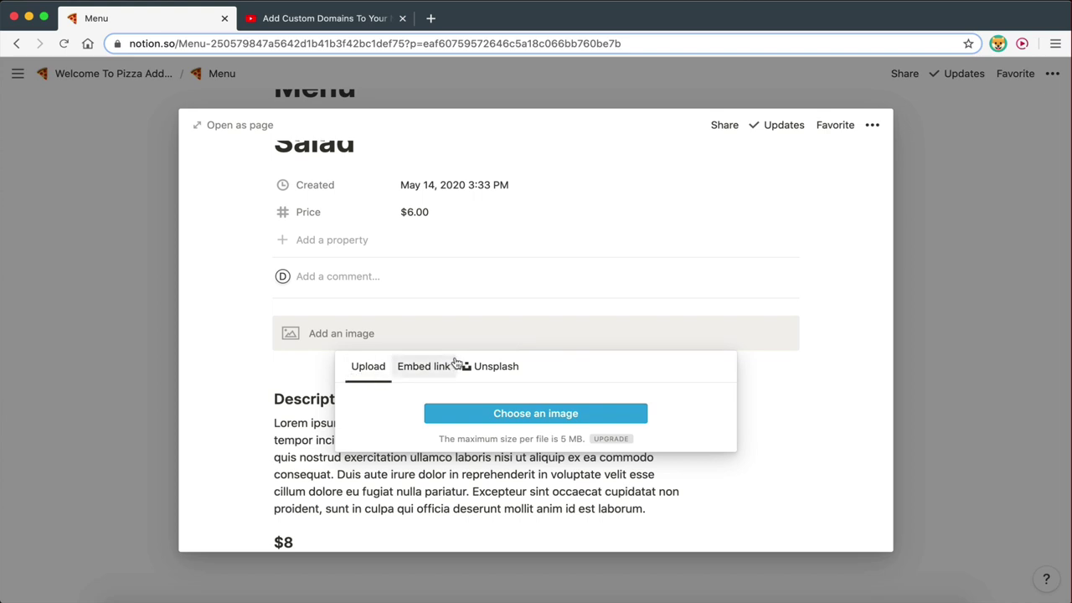
{"action": "left_click", "coordinate": [485, 366]}
{"action": "type", "text": "salad"}
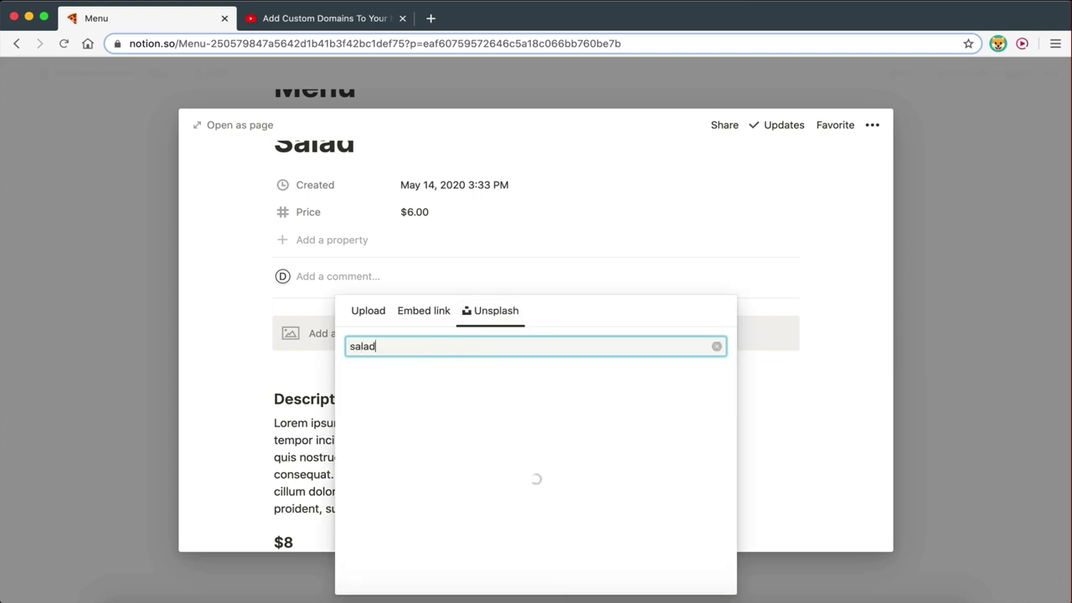
{"action": "left_click", "coordinate": [678, 404]}
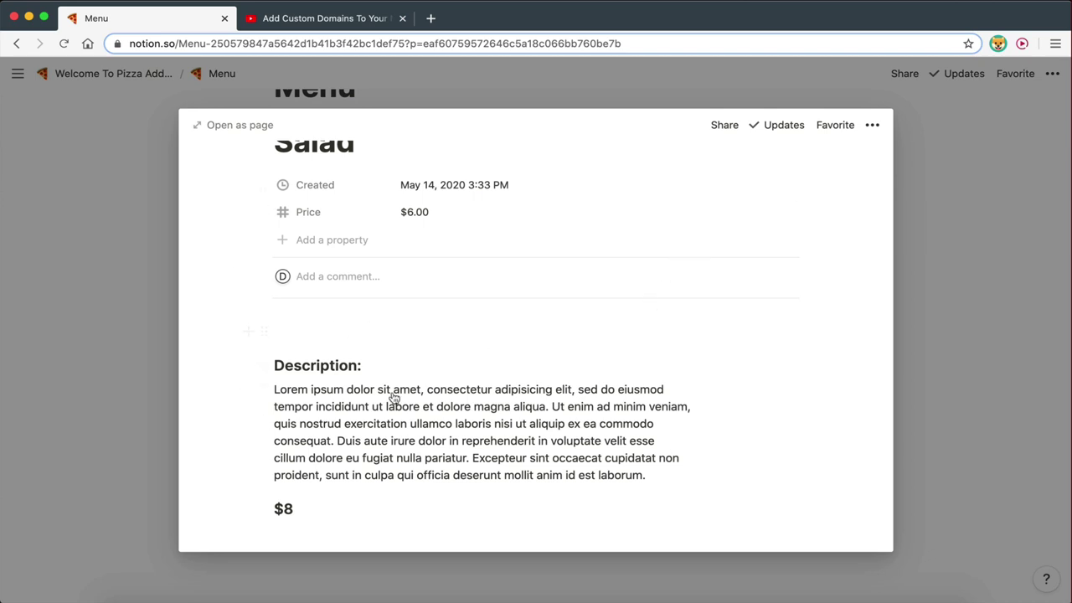
{"action": "scroll", "coordinate": [406, 400], "scroll_direction": "down", "scroll_amount": 5}
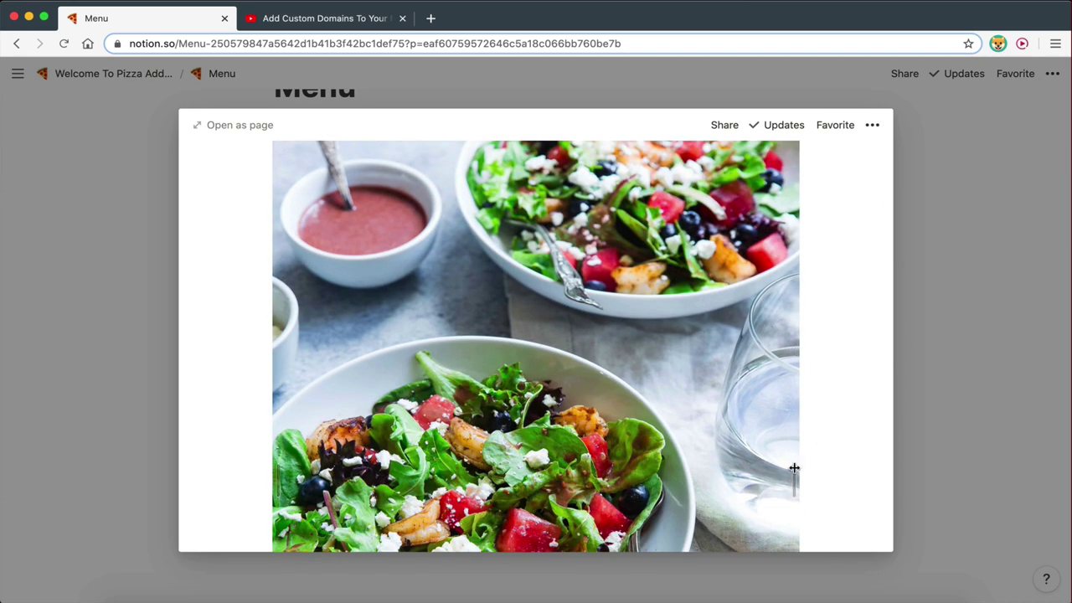
{"action": "left_click_drag", "start_coordinate": [794, 469], "coordinate": [685, 443]}
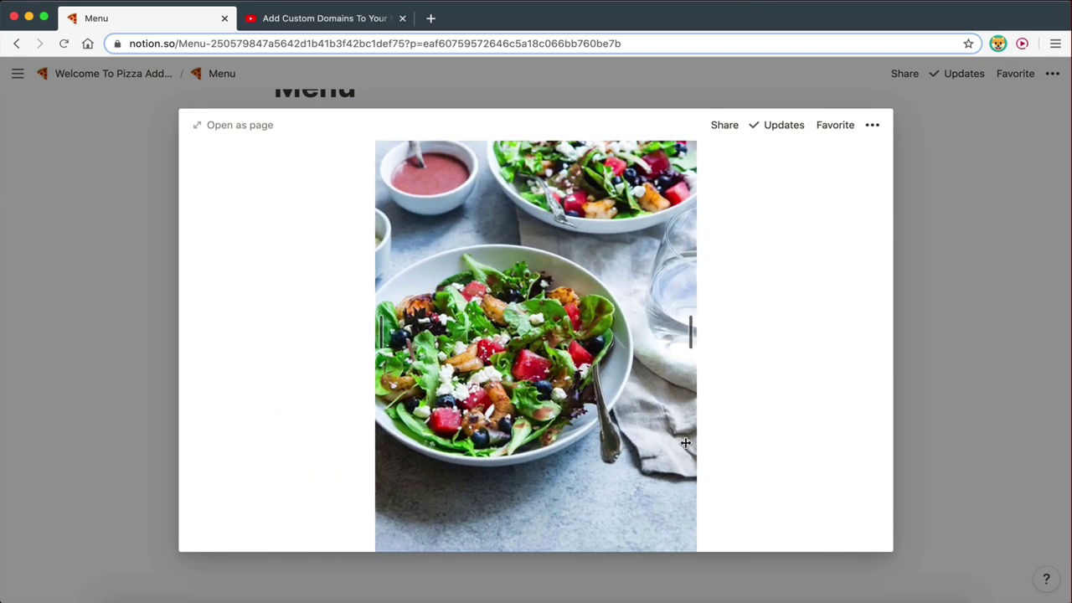
- Delete the $8 price line and close the Salad page
{"action": "scroll", "coordinate": [687, 442], "scroll_direction": "down", "scroll_amount": 5}
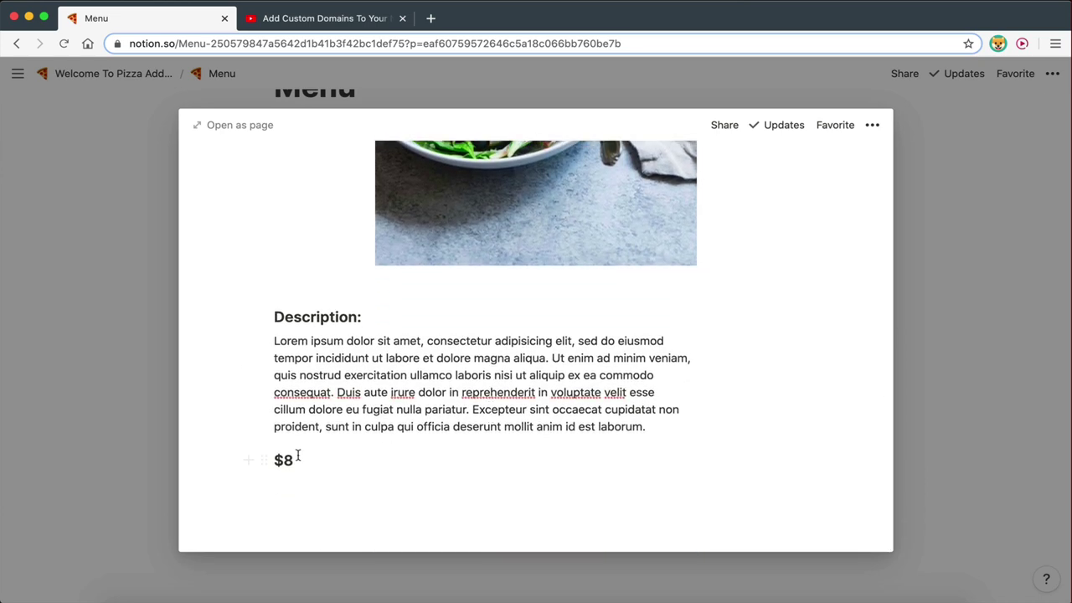
{"action": "key", "text": "BackSpace"}
{"action": "key", "text": "BackSpace"}
{"action": "key", "text": "BackSpace"}
{"action": "key", "text": "BackSpace"}
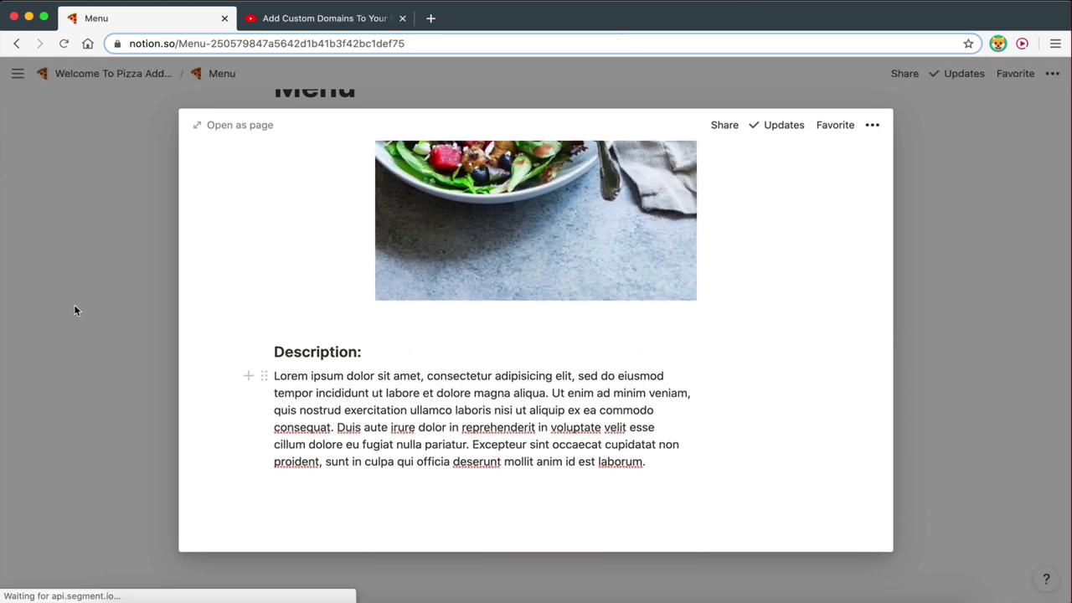
{"action": "left_click", "coordinate": [74, 307]}
- On Appetizers, set the Dishes gallery card preview to Page cover and turn on Price
{"action": "scroll", "coordinate": [402, 351], "scroll_direction": "up", "scroll_amount": 1}
{"action": "left_click", "coordinate": [397, 293]}
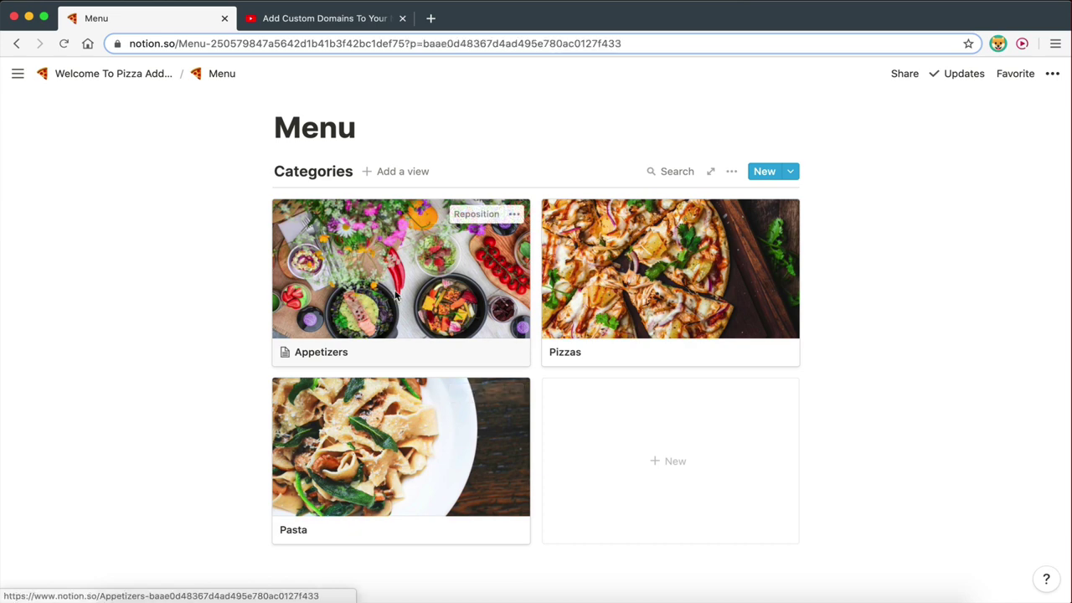
{"action": "scroll", "coordinate": [424, 416], "scroll_direction": "down", "scroll_amount": 3}
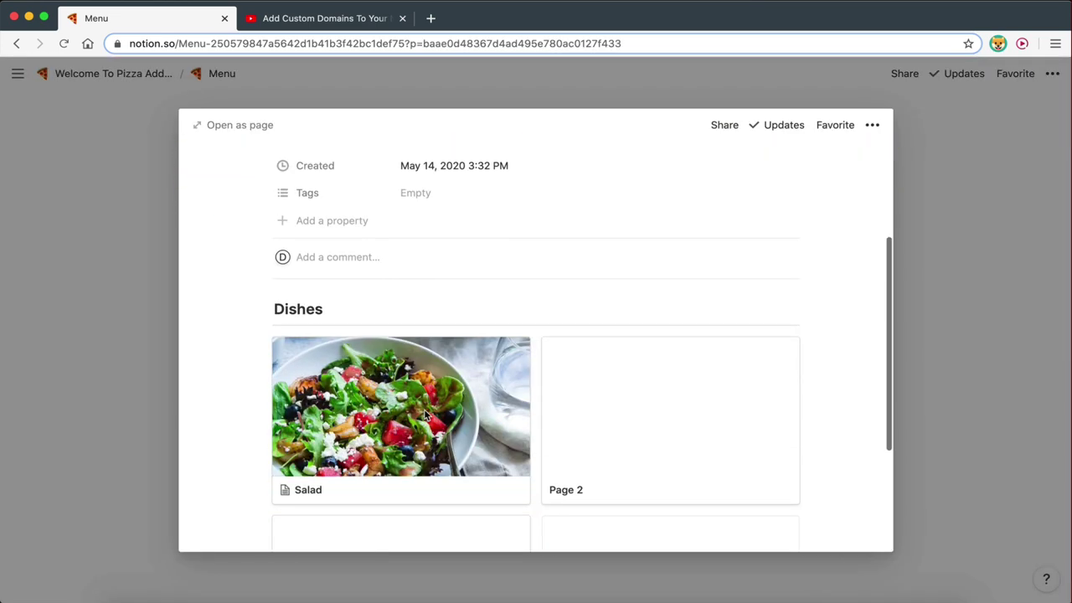
{"action": "scroll", "coordinate": [425, 416], "scroll_direction": "up", "scroll_amount": 1}
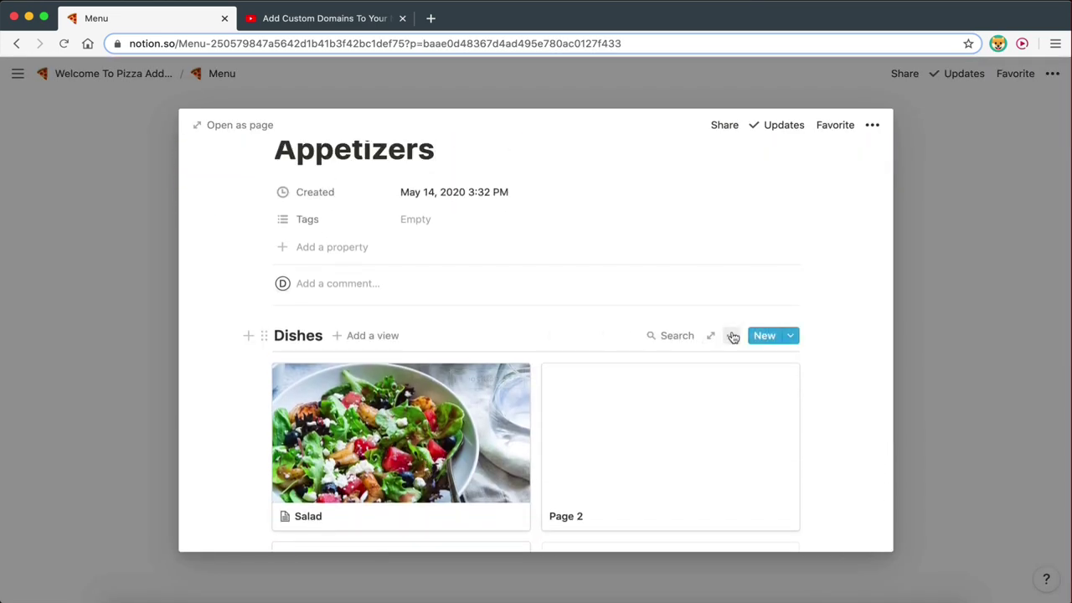
{"action": "left_click", "coordinate": [732, 336]}
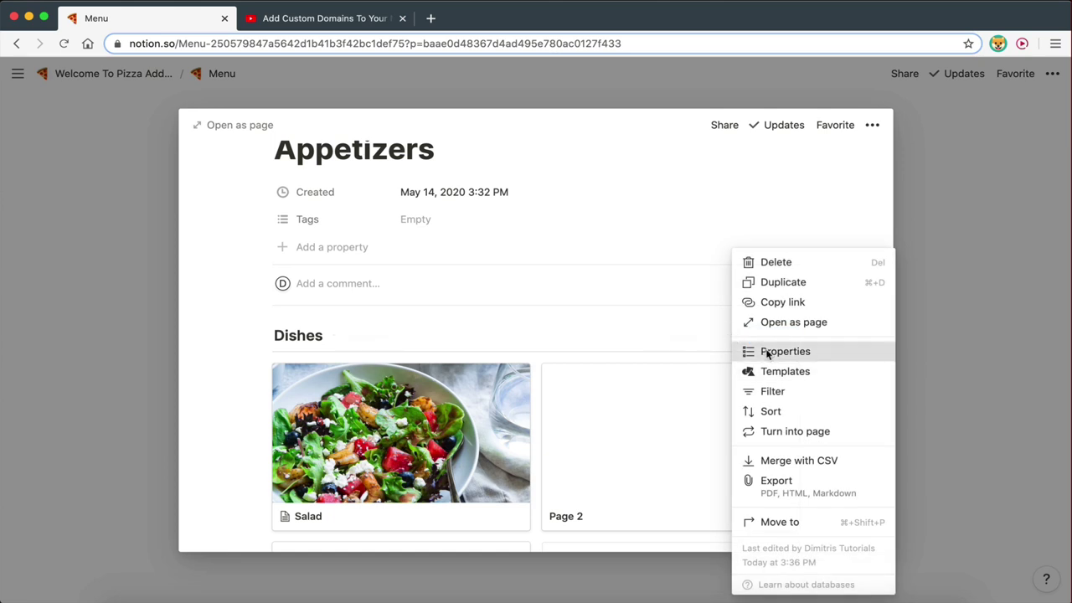
{"action": "left_click", "coordinate": [764, 350]}
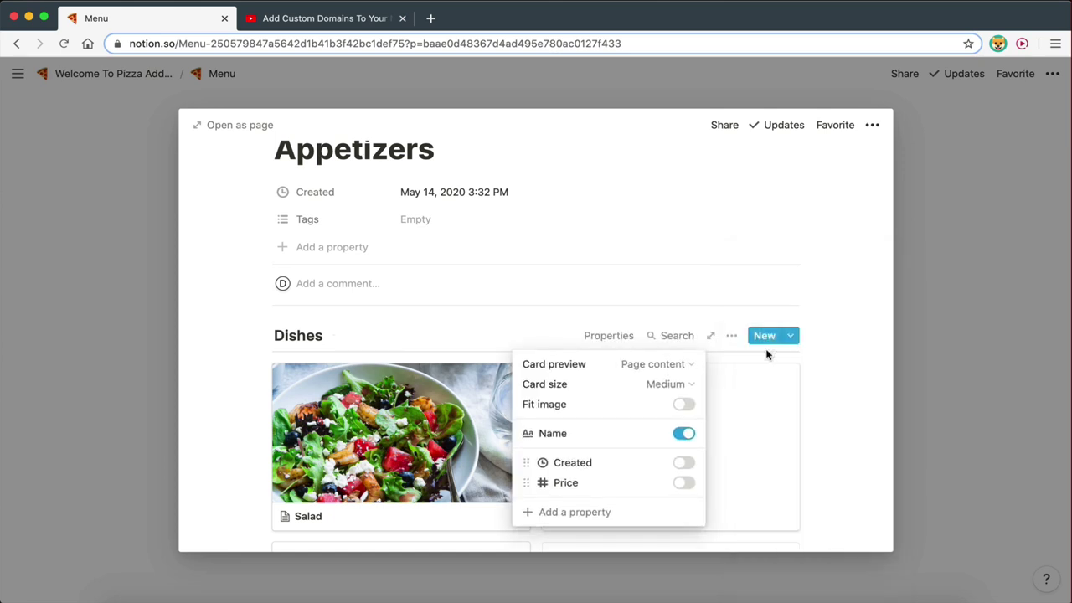
{"action": "left_click", "coordinate": [588, 364]}
{"action": "left_click", "coordinate": [585, 408]}
{"action": "left_click", "coordinate": [682, 483]}
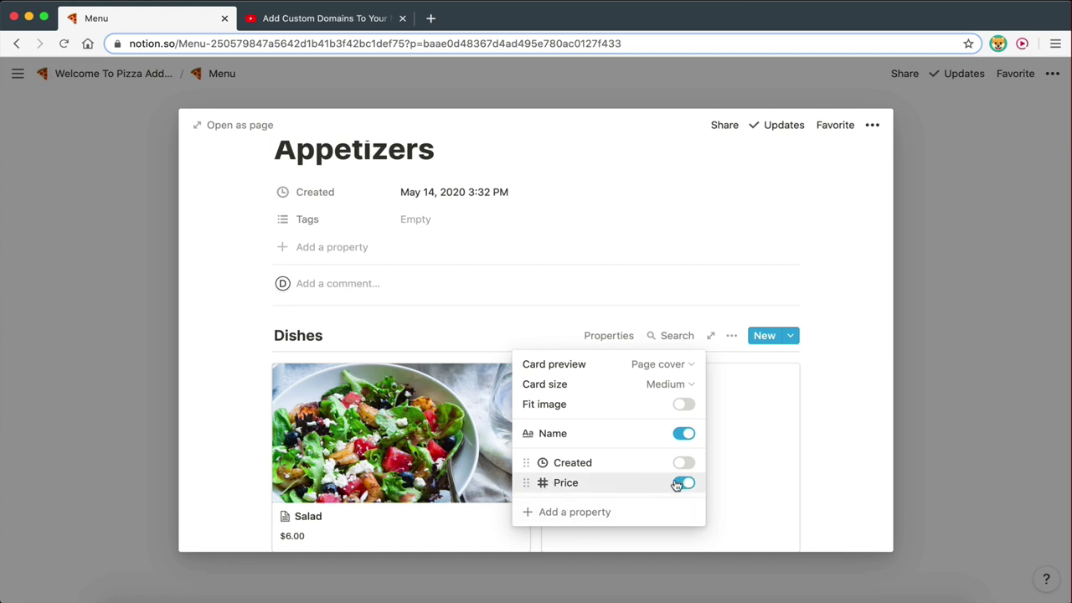
{"action": "left_click", "coordinate": [318, 453]}
{"action": "scroll", "coordinate": [313, 481], "scroll_direction": "down", "scroll_amount": 3}
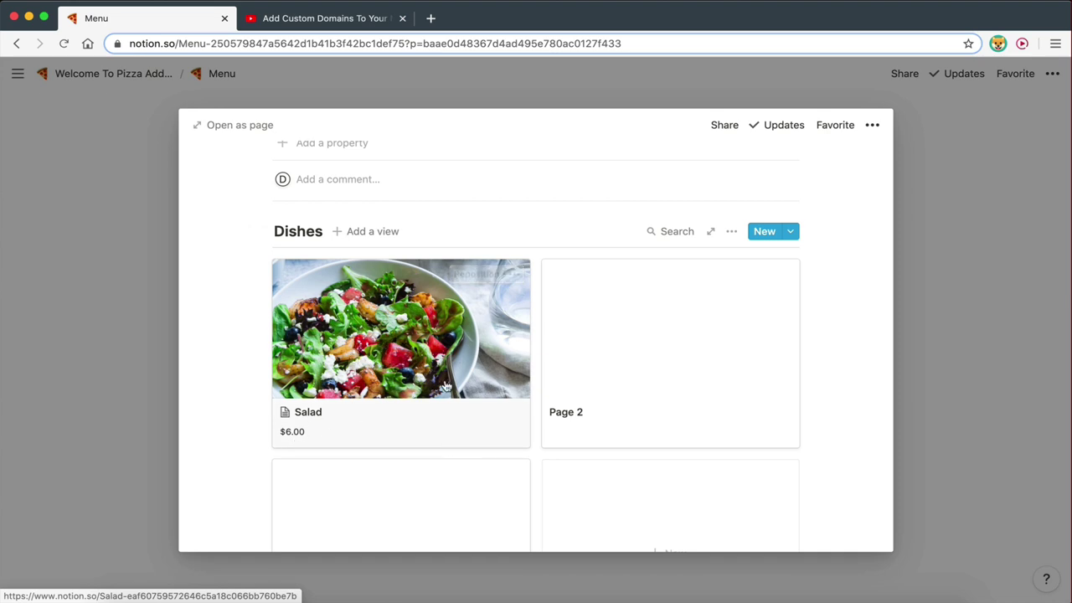
{"action": "left_click", "coordinate": [463, 300]}
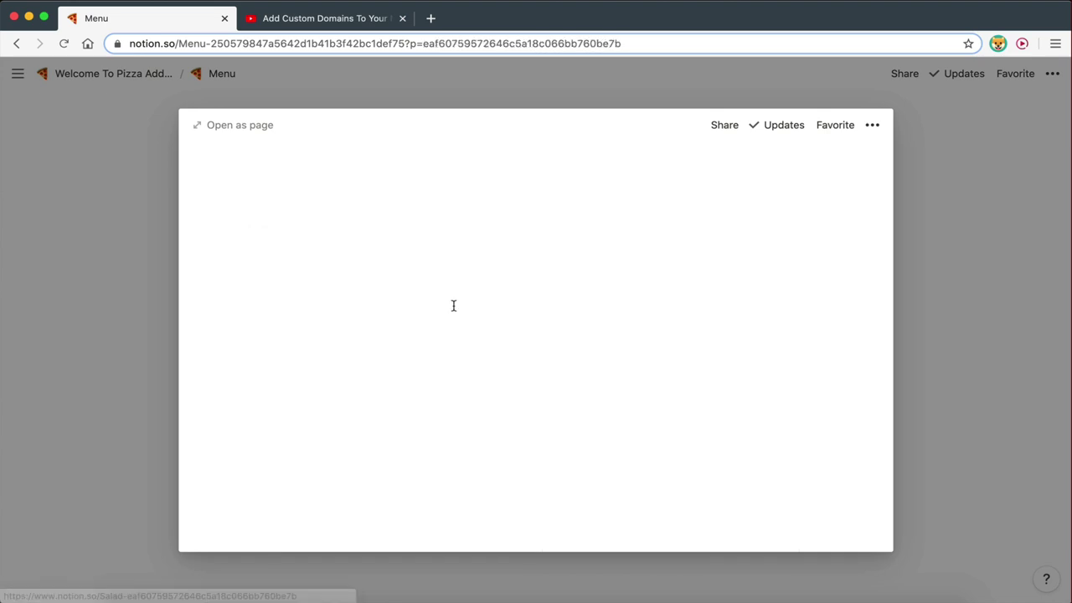
{"action": "scroll", "coordinate": [454, 310], "scroll_direction": "down", "scroll_amount": 1}
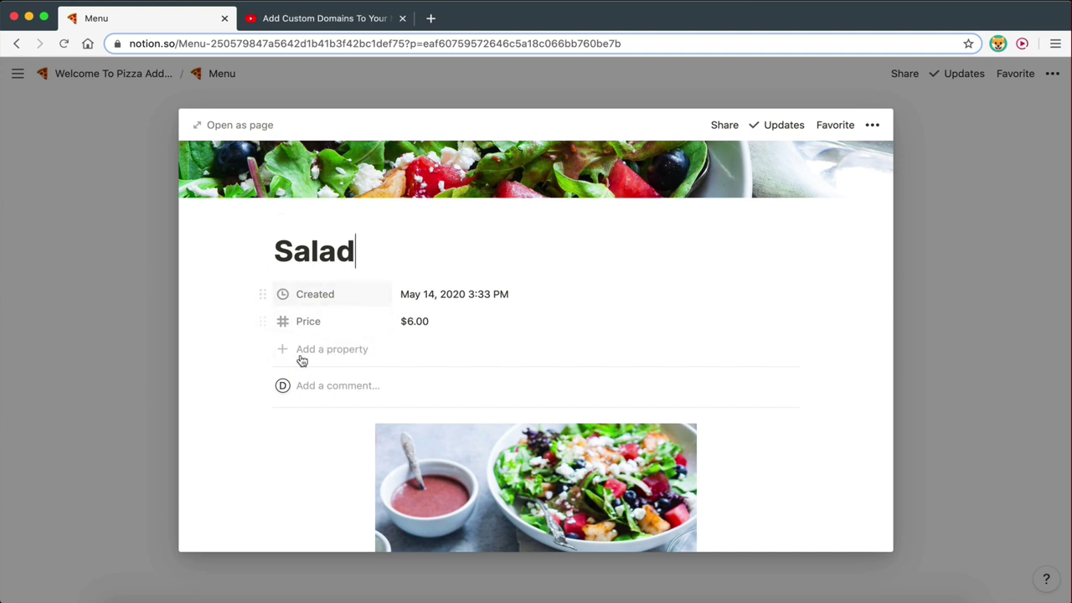
{"action": "scroll", "coordinate": [343, 357], "scroll_direction": "down", "scroll_amount": 2}
{"action": "left_click", "coordinate": [106, 300]}
{"action": "scroll", "coordinate": [477, 450], "scroll_direction": "down", "scroll_amount": 1}
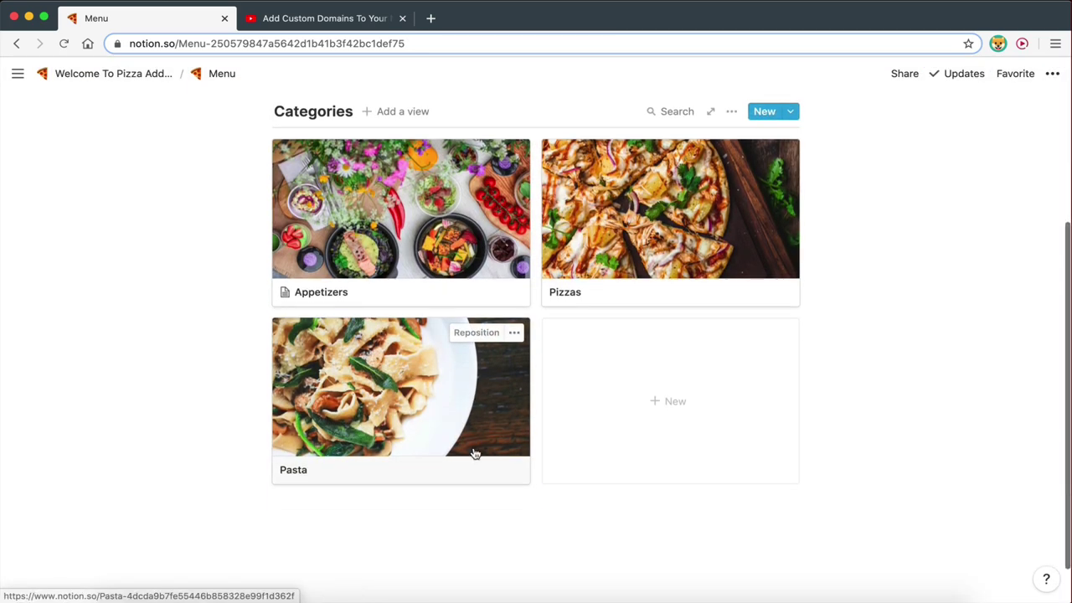
{"action": "scroll", "coordinate": [377, 268], "scroll_direction": "up", "scroll_amount": 1}
{"action": "left_click", "coordinate": [357, 257]}
{"action": "scroll", "coordinate": [388, 370], "scroll_direction": "down", "scroll_amount": 4}
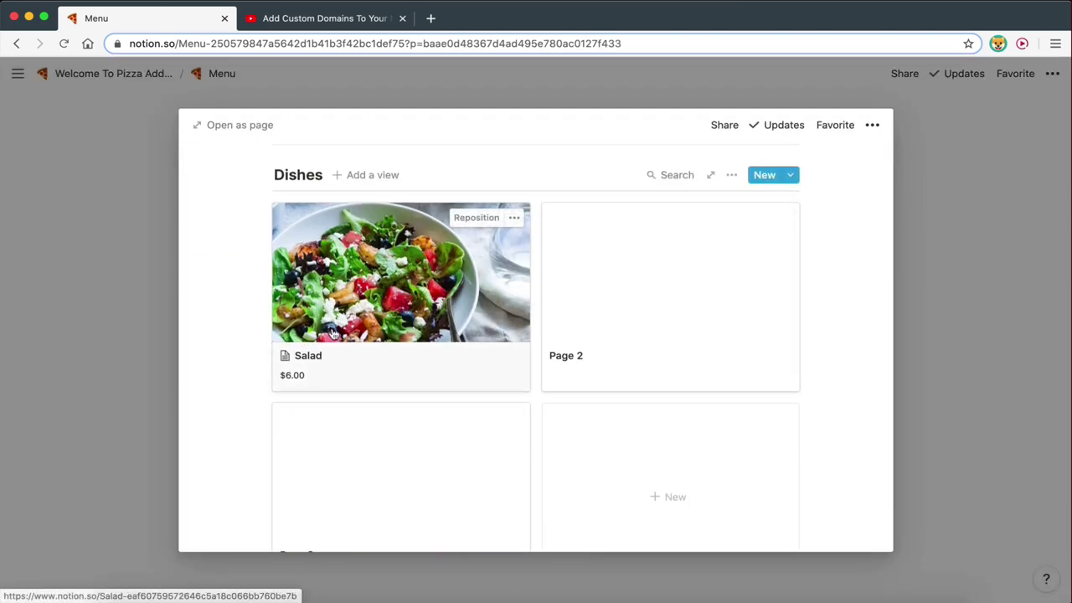
{"action": "scroll", "coordinate": [334, 333], "scroll_direction": "up", "scroll_amount": 3}
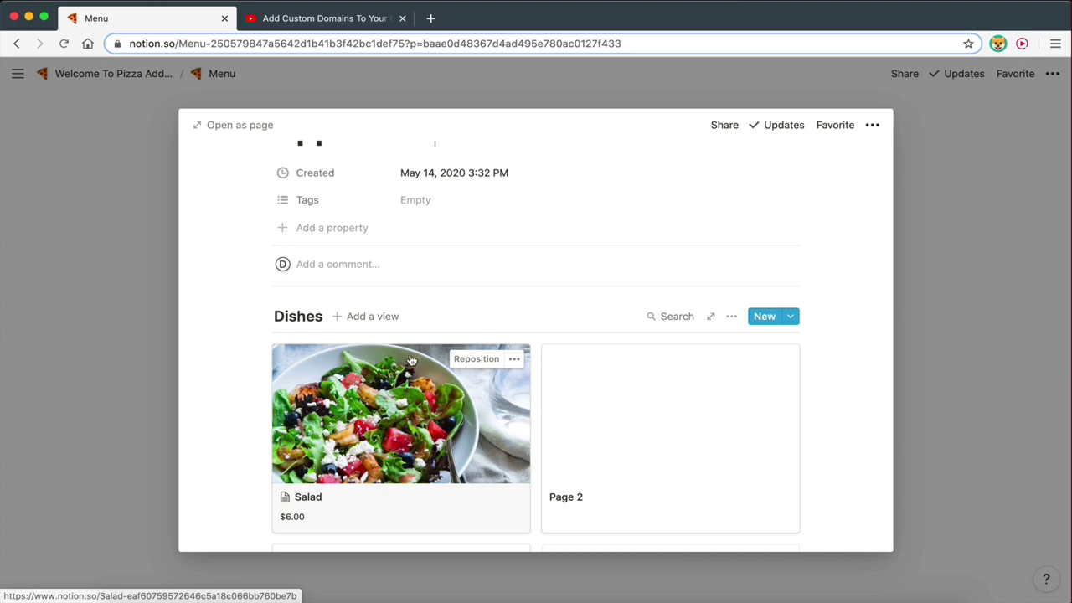
- Create a List view named 'list' for Dishes, then switch back to the Gallery view
{"action": "left_click", "coordinate": [369, 319]}
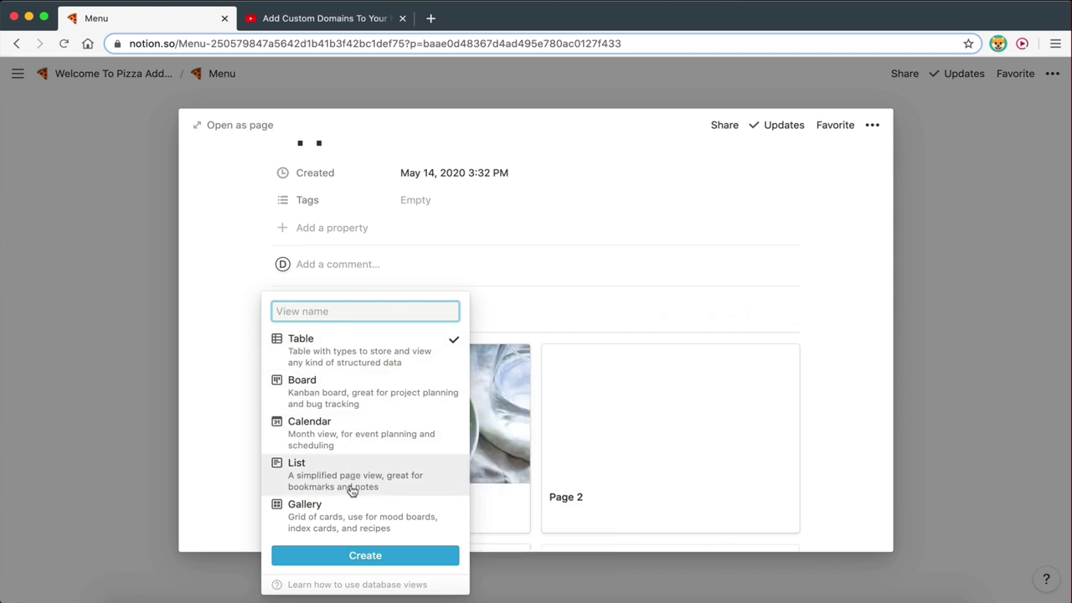
{"action": "left_click", "coordinate": [352, 490]}
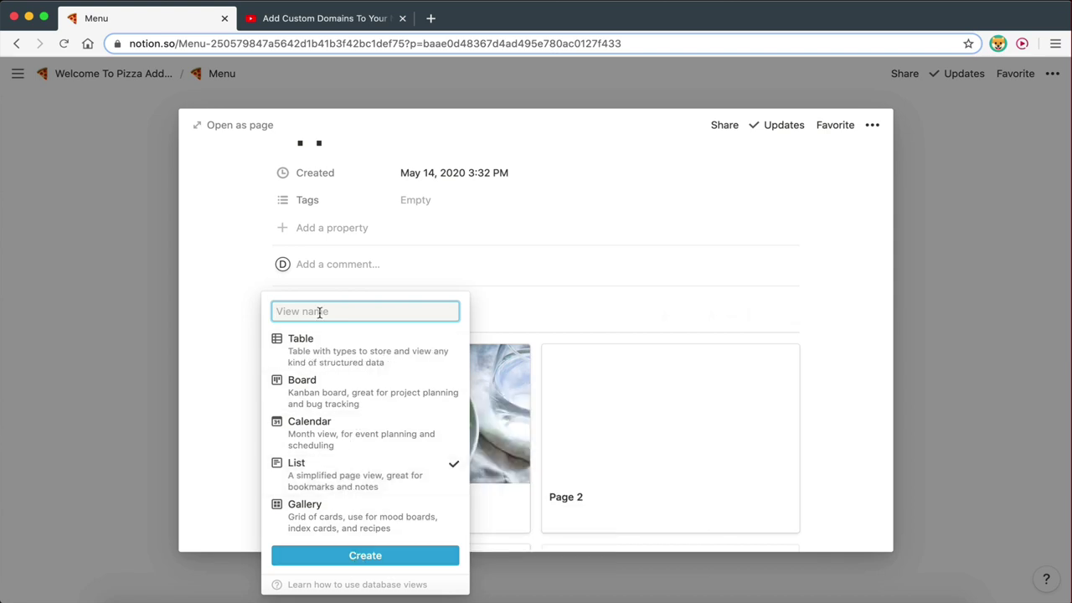
{"action": "type", "text": "list"}
{"action": "left_click", "coordinate": [342, 555]}
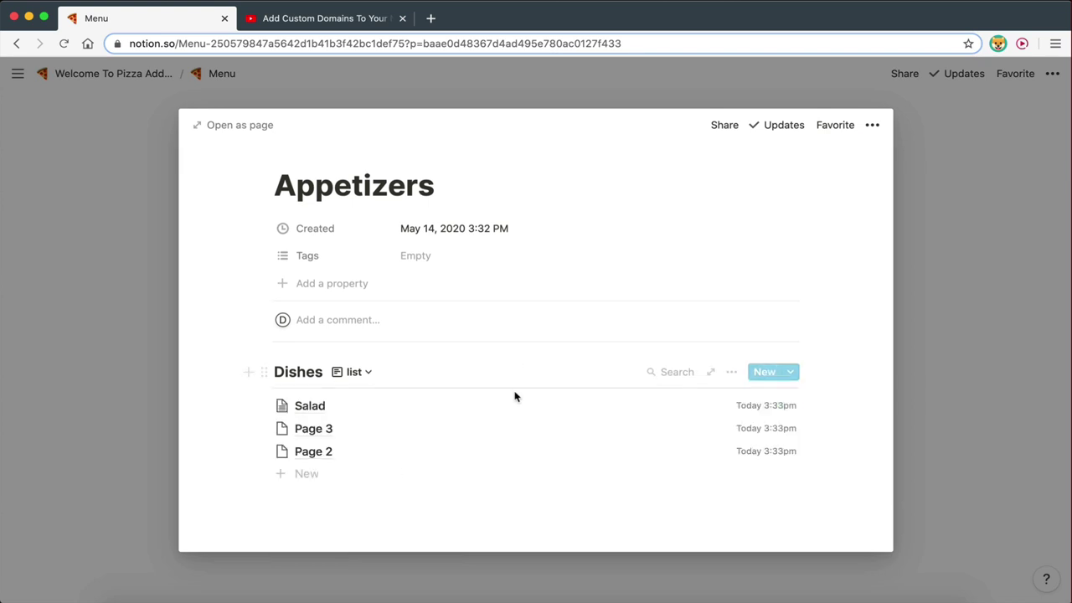
{"action": "left_click", "coordinate": [355, 372]}
{"action": "left_click", "coordinate": [340, 402]}
{"action": "scroll", "coordinate": [457, 418], "scroll_direction": "down", "scroll_amount": 4}
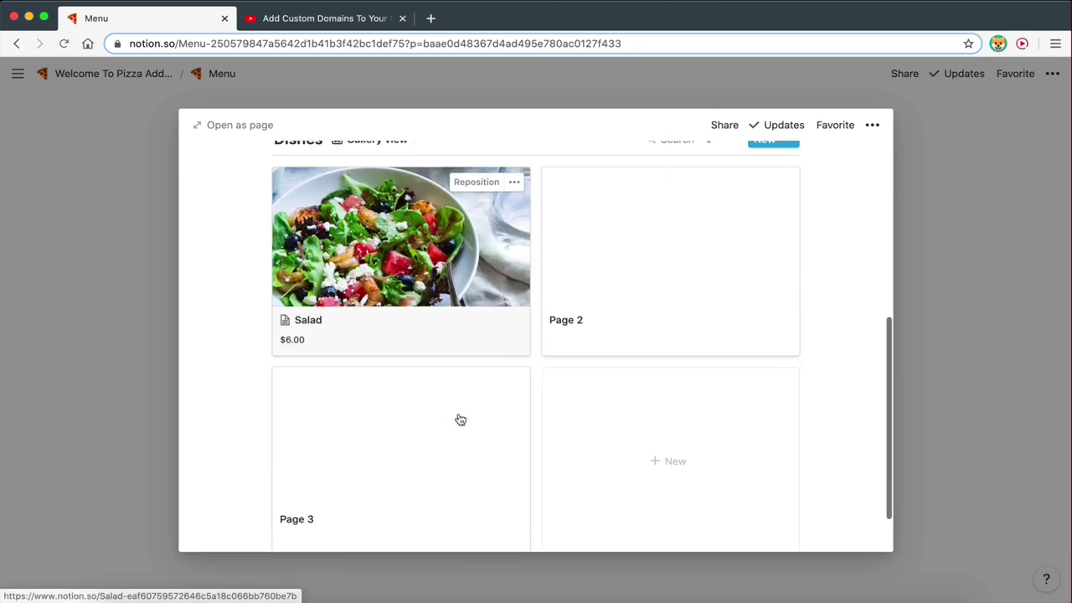
{"action": "scroll", "coordinate": [410, 249], "scroll_direction": "up", "scroll_amount": 3}
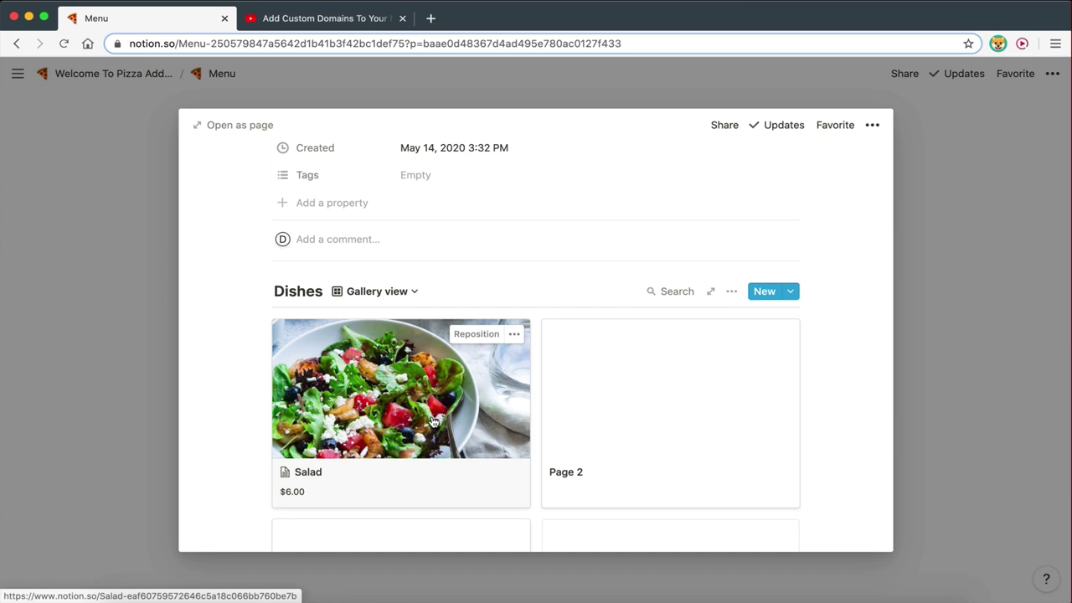
- Back on the Welcome page, drag Menu into a third column beside Make Reservation and widen it
{"action": "scroll", "coordinate": [433, 421], "scroll_direction": "up", "scroll_amount": 3}
{"action": "scroll", "coordinate": [385, 371], "scroll_direction": "down", "scroll_amount": 3}
{"action": "scroll", "coordinate": [384, 365], "scroll_direction": "up", "scroll_amount": 3}
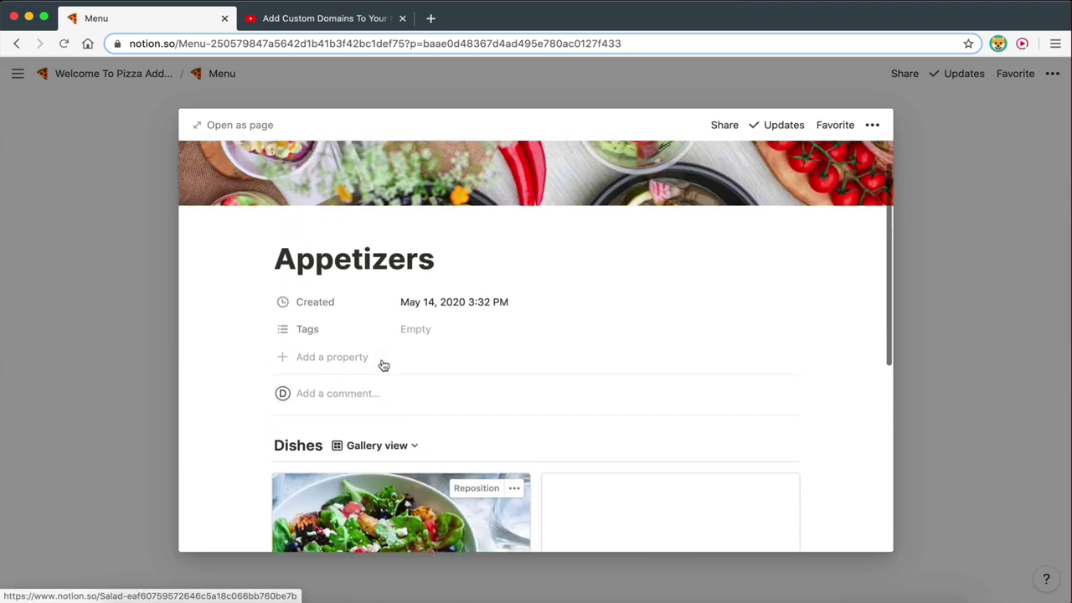
{"action": "left_click", "coordinate": [92, 253]}
{"action": "scroll", "coordinate": [537, 346], "scroll_direction": "up", "scroll_amount": 3}
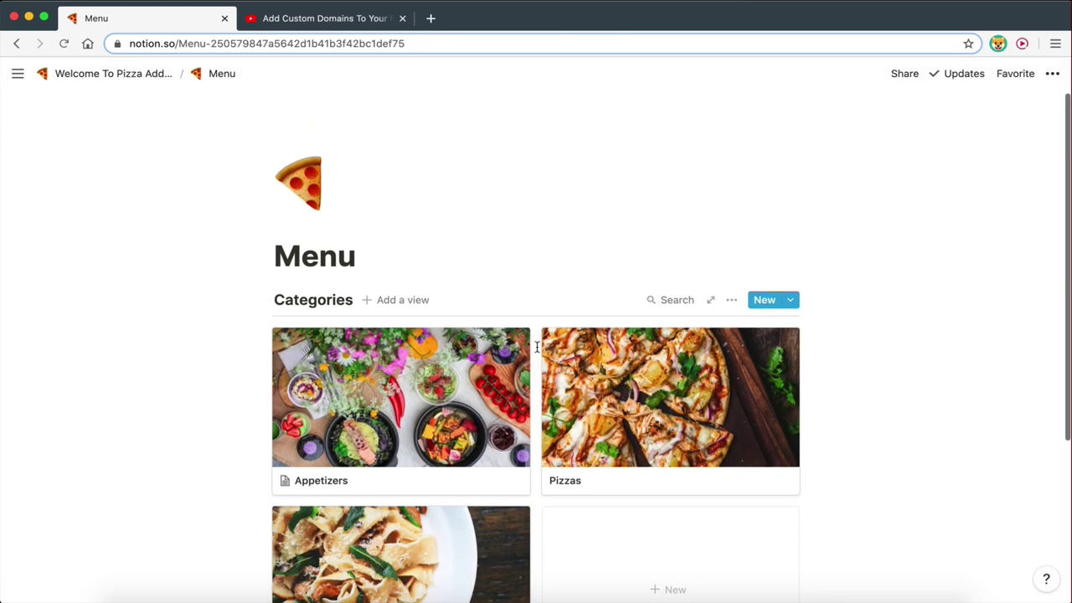
{"action": "scroll", "coordinate": [537, 347], "scroll_direction": "down", "scroll_amount": 3}
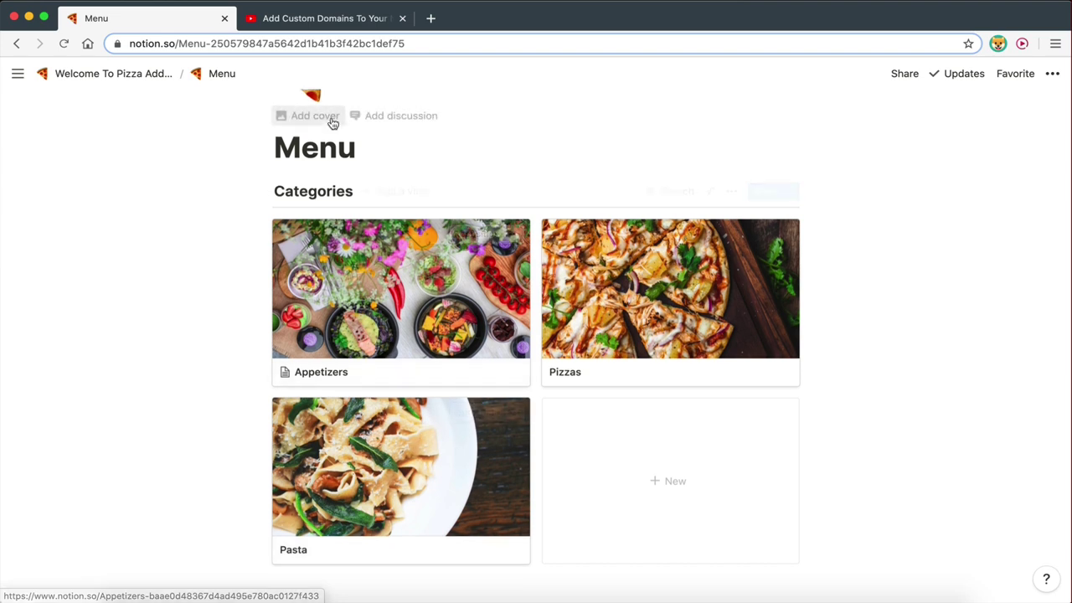
{"action": "scroll", "coordinate": [332, 124], "scroll_direction": "up", "scroll_amount": 2}
{"action": "left_click", "coordinate": [117, 74]}
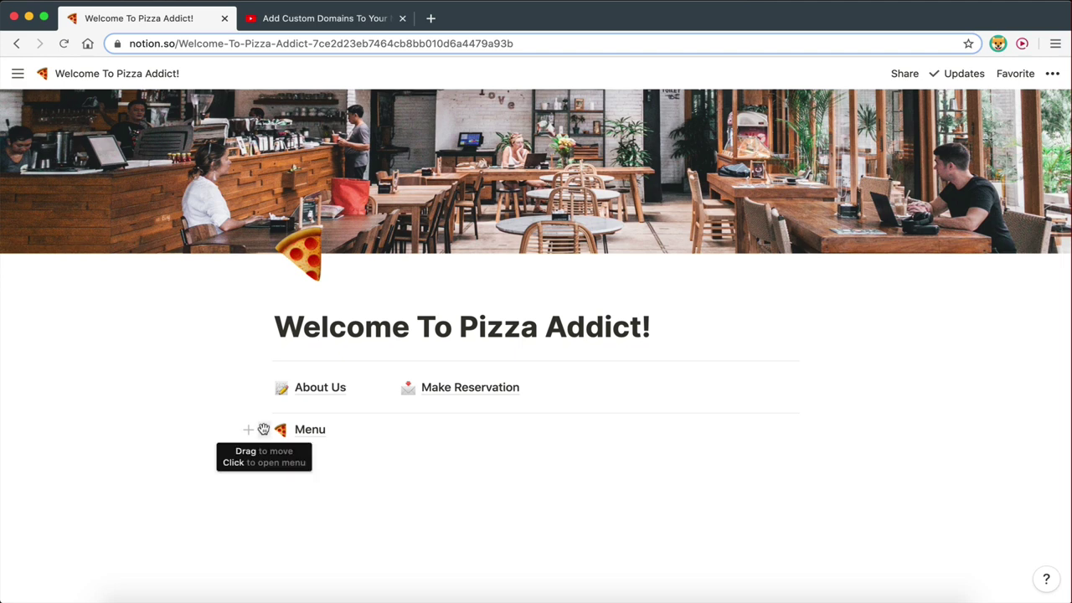
{"action": "left_click_drag", "start_coordinate": [263, 430], "coordinate": [802, 386]}
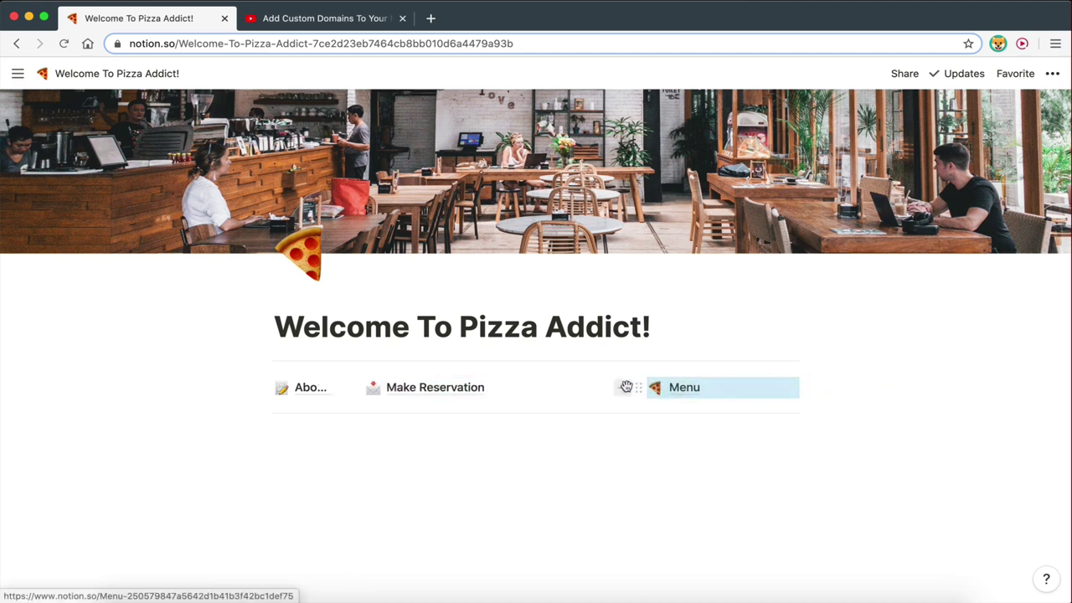
{"action": "left_click_drag", "start_coordinate": [636, 377], "coordinate": [512, 375]}
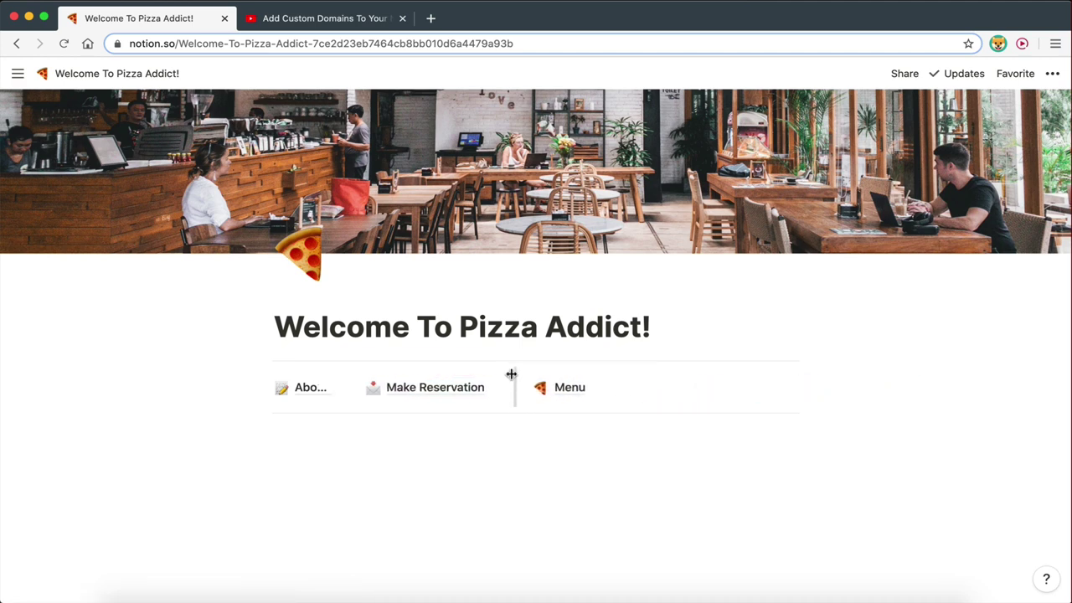
- Add a 'Blog' sub-page below the link row with the memo emoji as its icon
{"action": "left_click", "coordinate": [426, 450]}
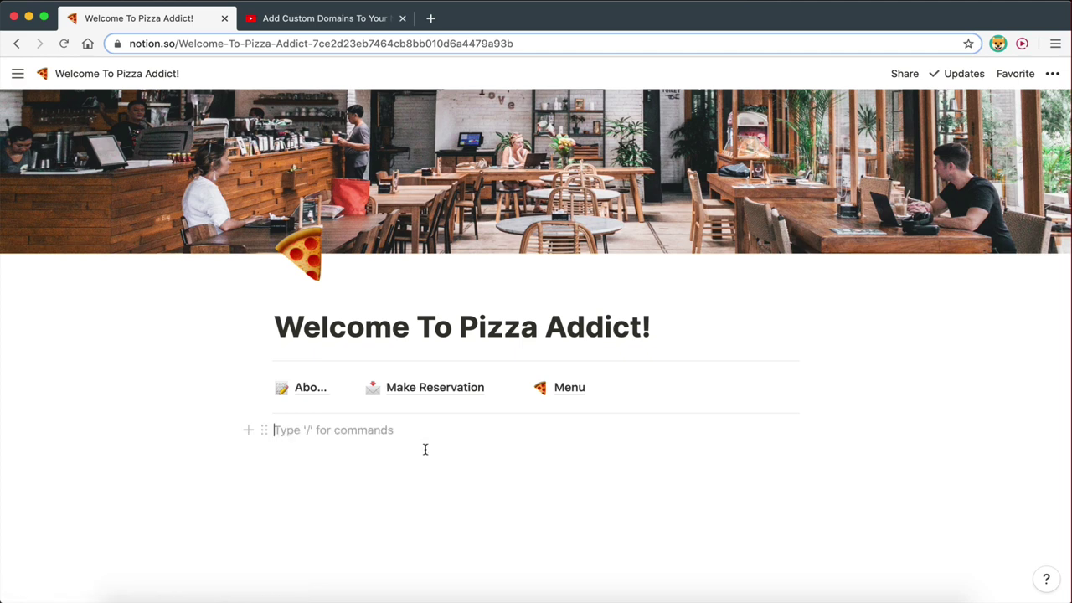
{"action": "type", "text": "/page"}
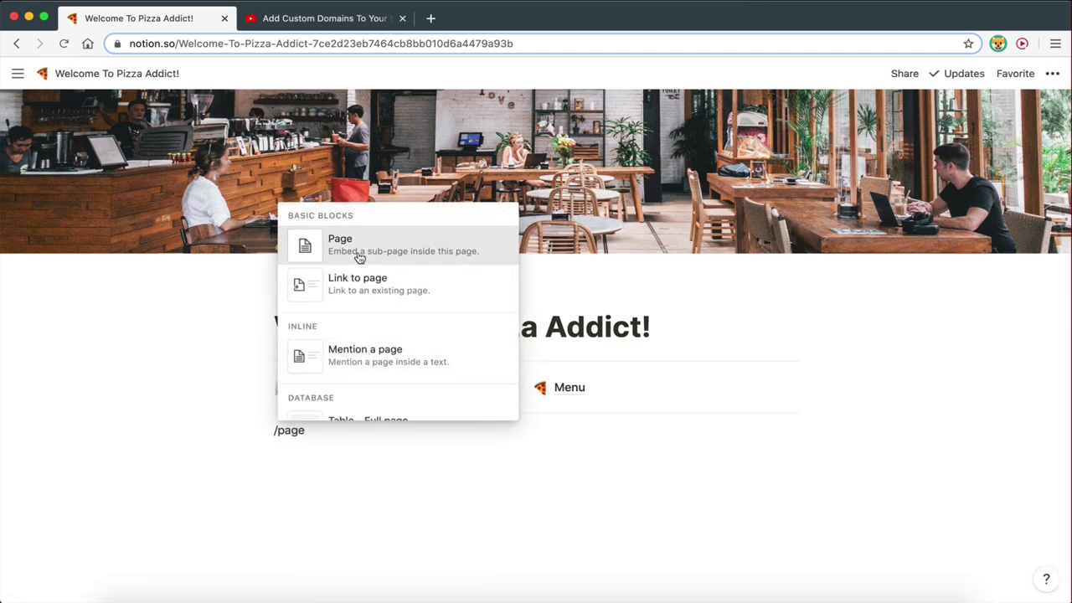
{"action": "left_click", "coordinate": [358, 253]}
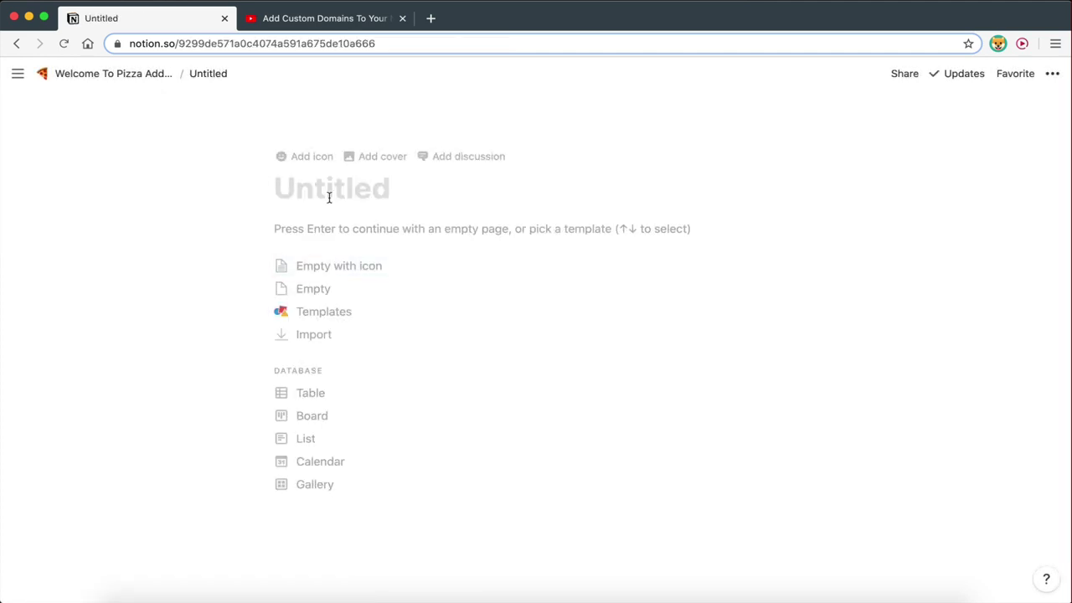
{"action": "type", "text": "Blog"}
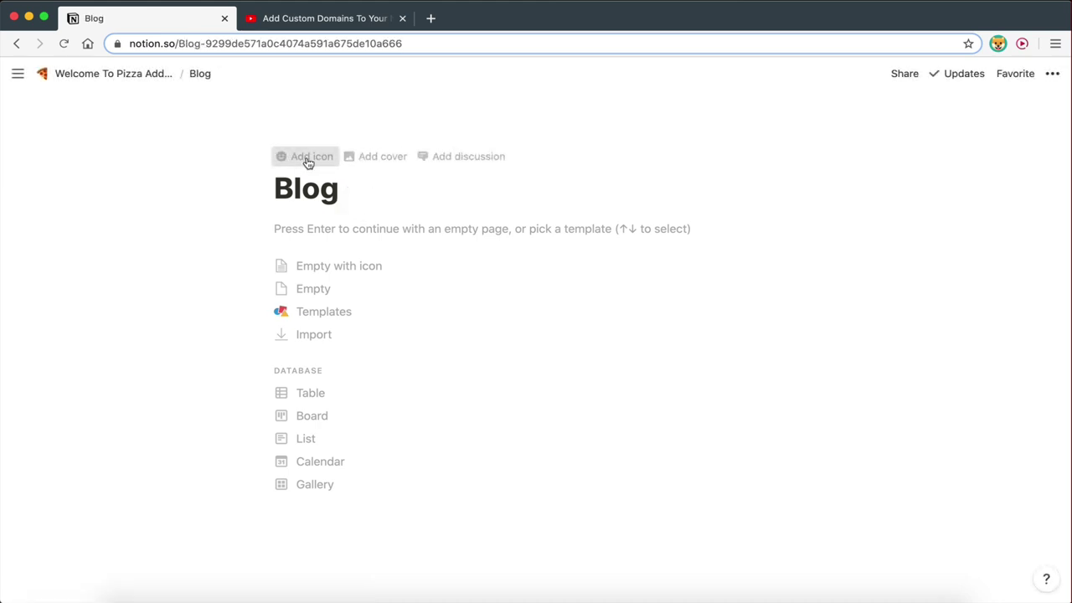
{"action": "left_click", "coordinate": [308, 159]}
{"action": "left_click", "coordinate": [311, 186]}
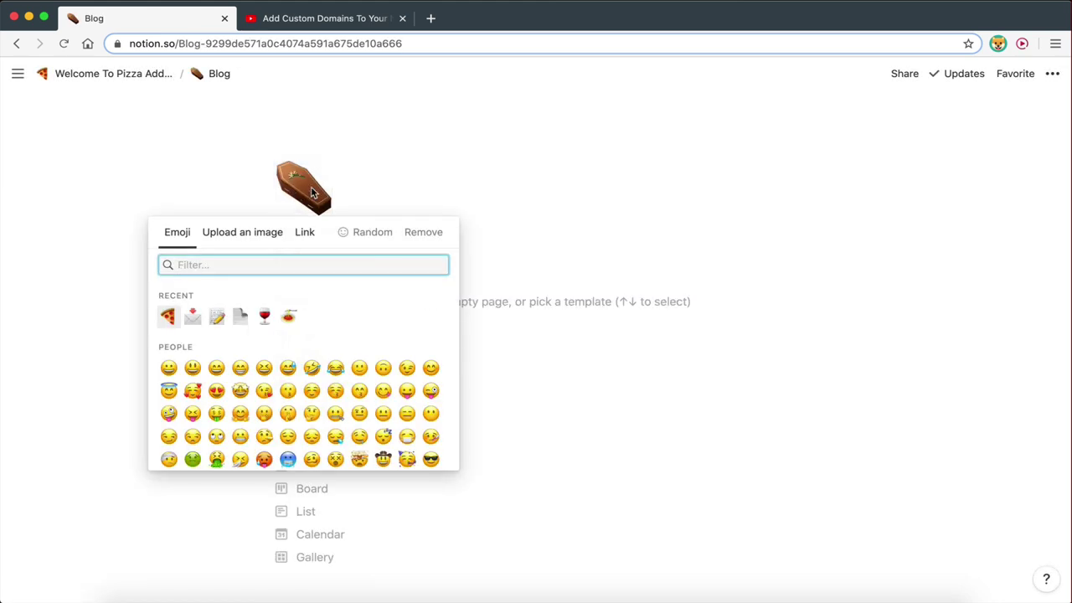
{"action": "left_click", "coordinate": [216, 316]}
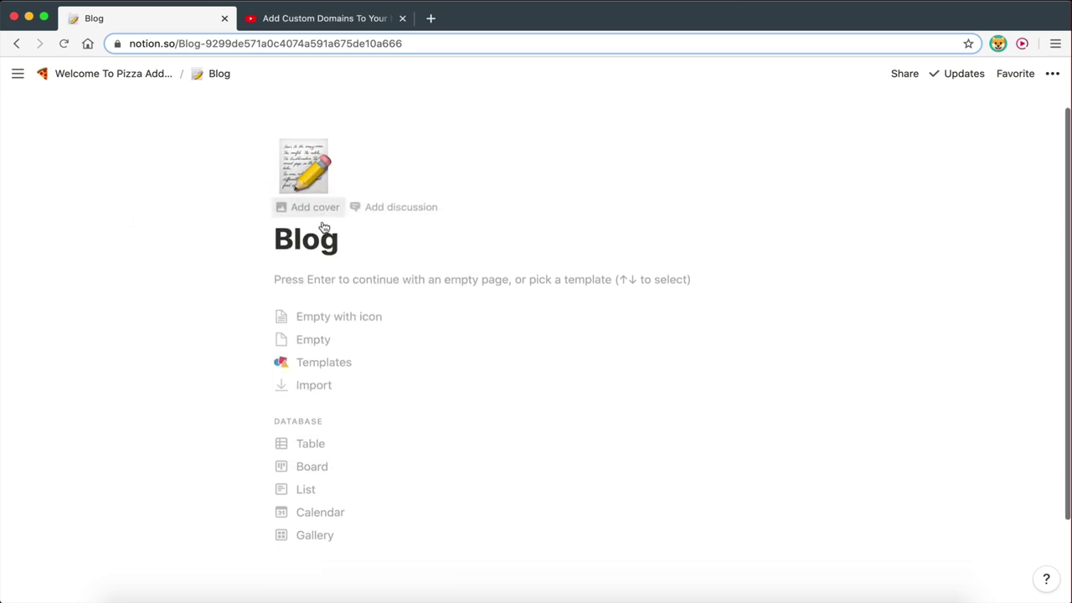
- Insert an inline gallery database on the Blog page and name it 'Posts'
{"action": "scroll", "coordinate": [326, 227], "scroll_direction": "down", "scroll_amount": 3}
{"action": "left_click", "coordinate": [330, 225]}
{"action": "type", "text": "/gallery"}
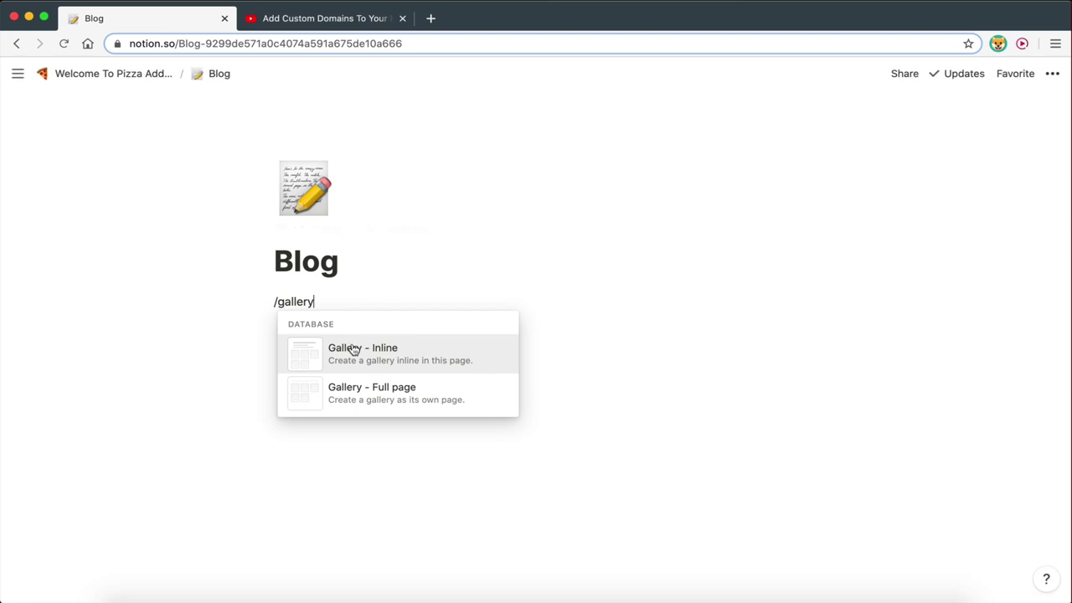
{"action": "left_click", "coordinate": [354, 349]}
{"action": "left_click", "coordinate": [300, 304]}
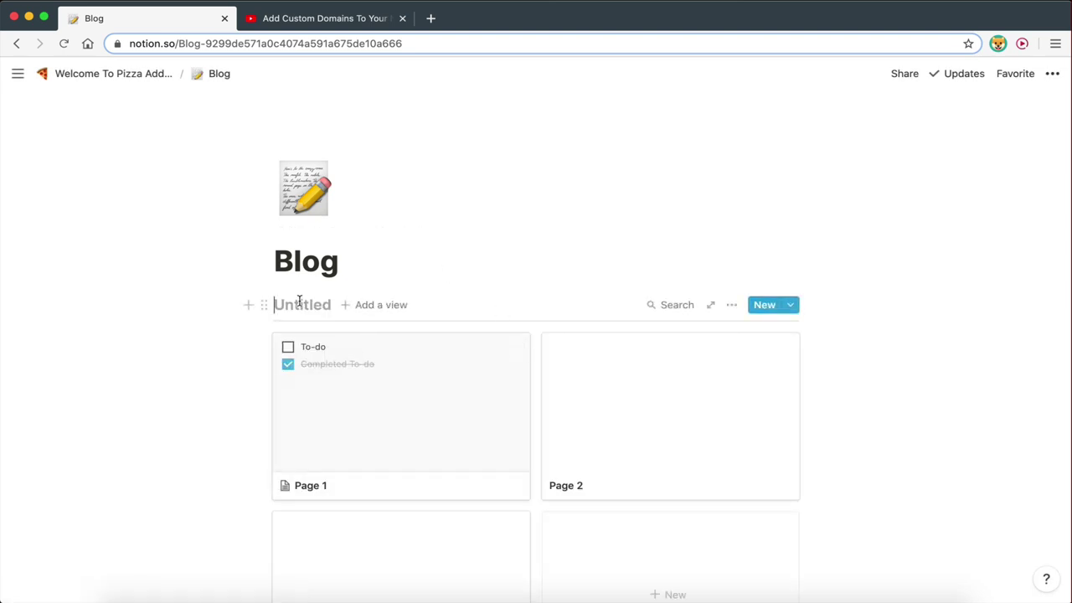
{"action": "type", "text": "Posts"}
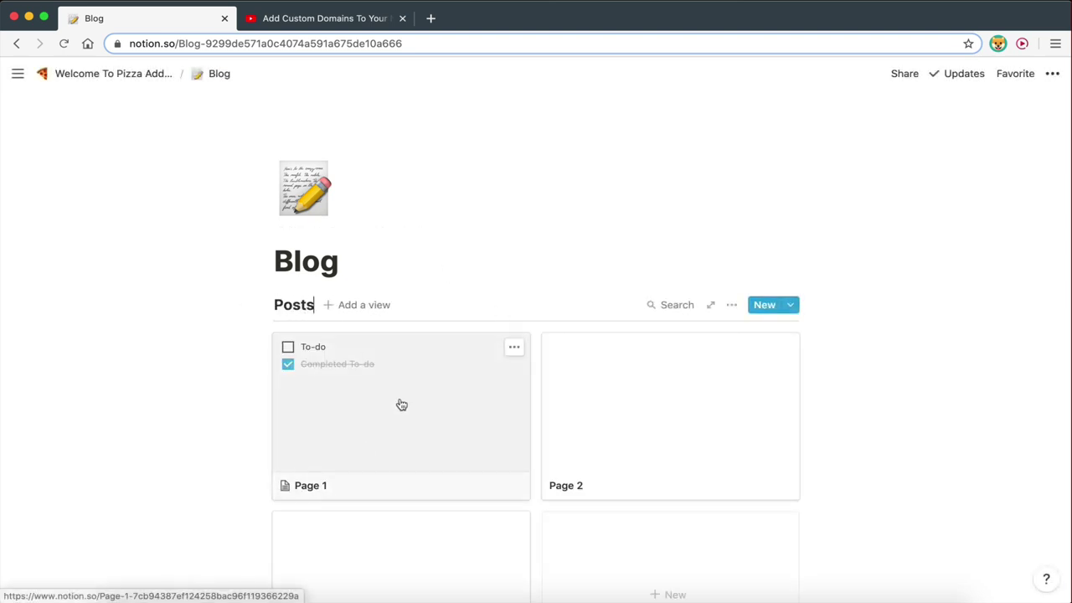
- Retitle the Page 1 post 'Our Story' and close its preview
{"action": "left_click", "coordinate": [347, 431]}
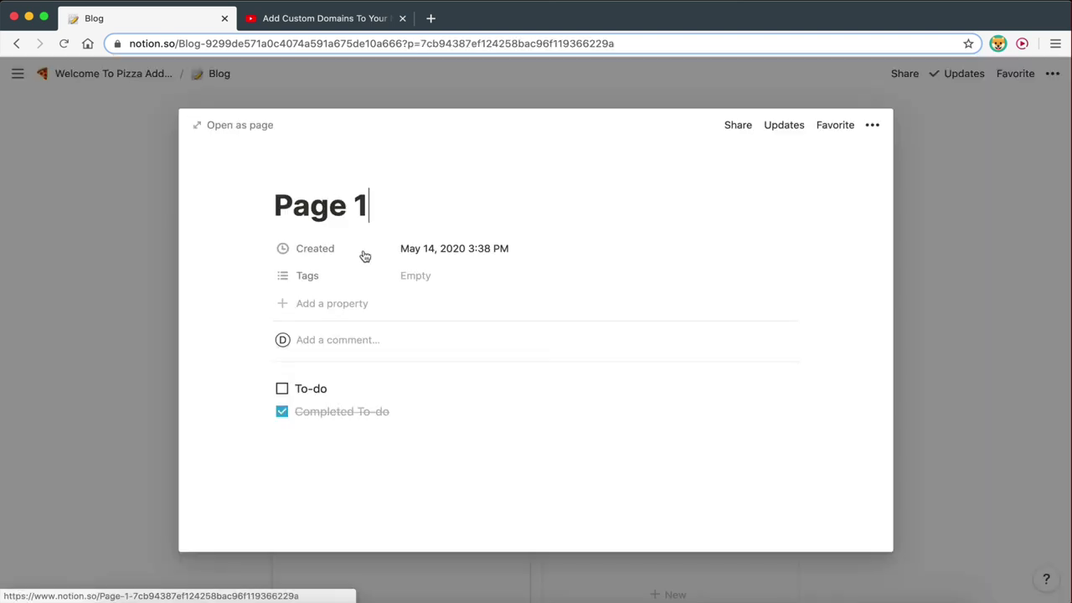
{"action": "left_click_drag", "start_coordinate": [369, 208], "coordinate": [276, 209]}
{"action": "key", "text": "BackSpace"}
{"action": "type", "text": "Our Story"}
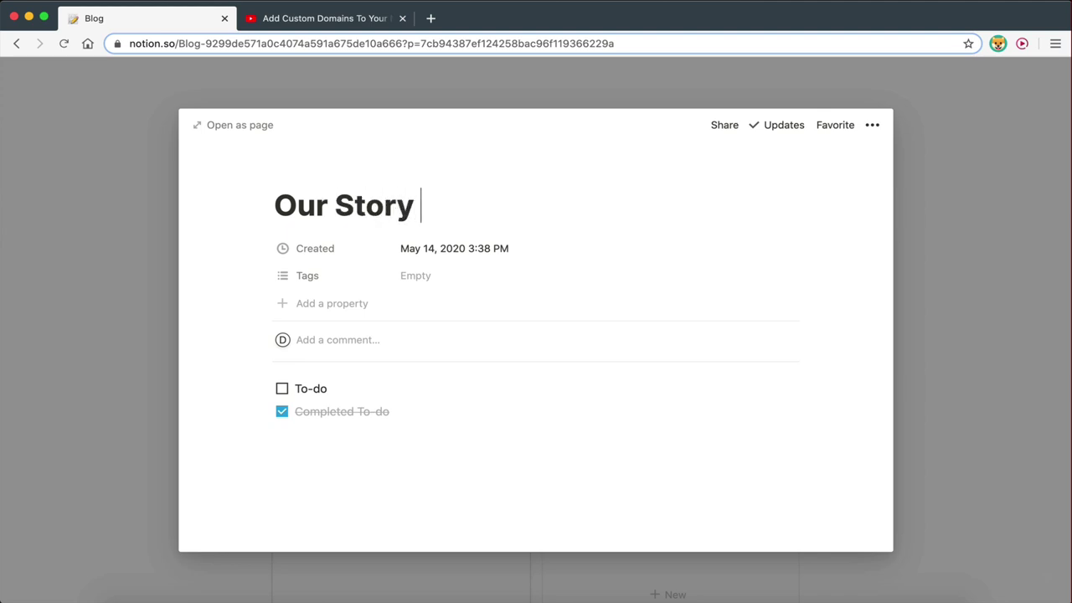
{"action": "key", "text": "BackSpace"}
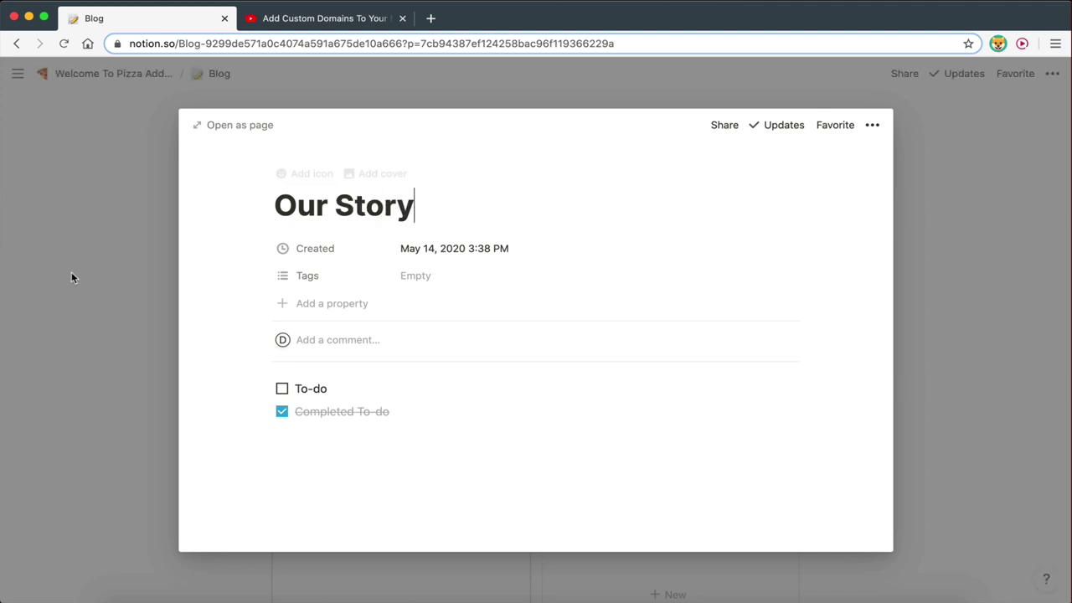
{"action": "left_click", "coordinate": [71, 271]}
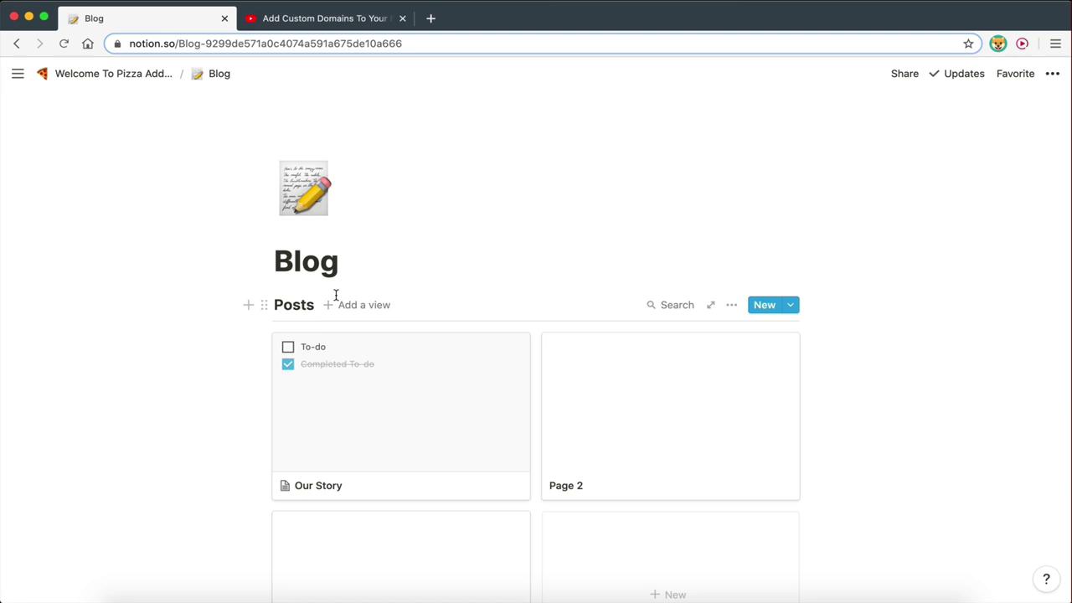
{"action": "left_click", "coordinate": [339, 20]}
{"action": "scroll", "coordinate": [320, 444], "scroll_direction": "down", "scroll_amount": 6}
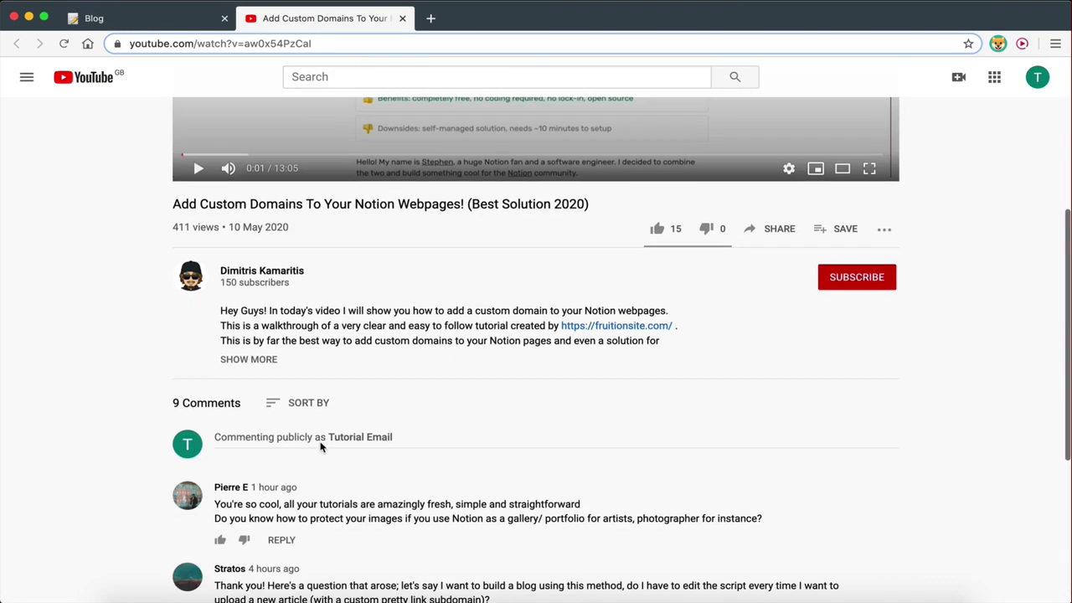
{"action": "scroll", "coordinate": [320, 444], "scroll_direction": "down", "scroll_amount": 2}
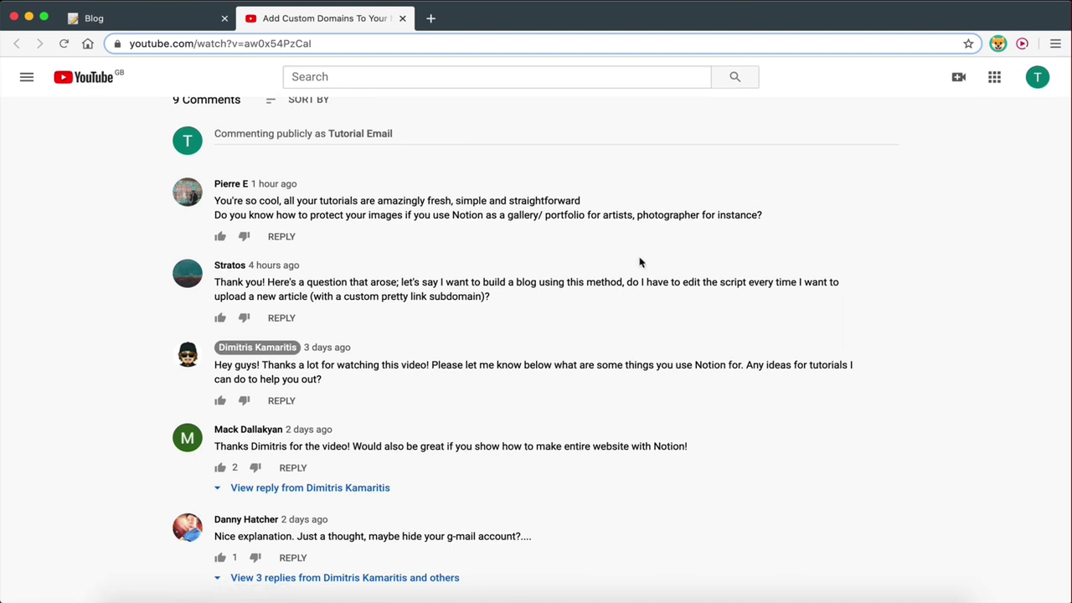
{"action": "left_click", "coordinate": [167, 23]}
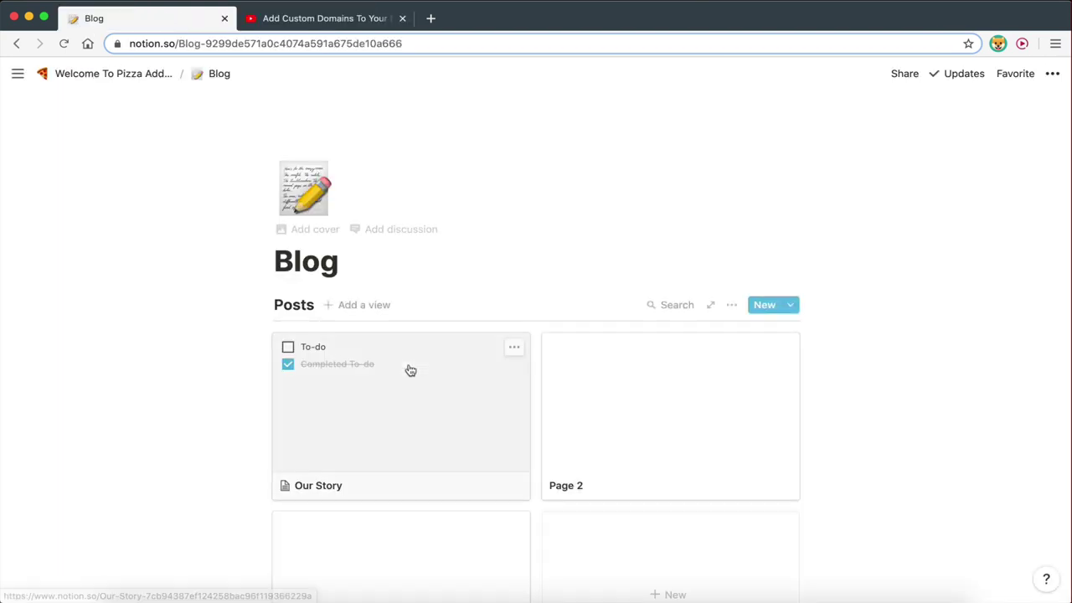
- Delete the Page 2 and Page 3 posts from the Posts gallery
{"action": "scroll", "coordinate": [409, 371], "scroll_direction": "down", "scroll_amount": 2}
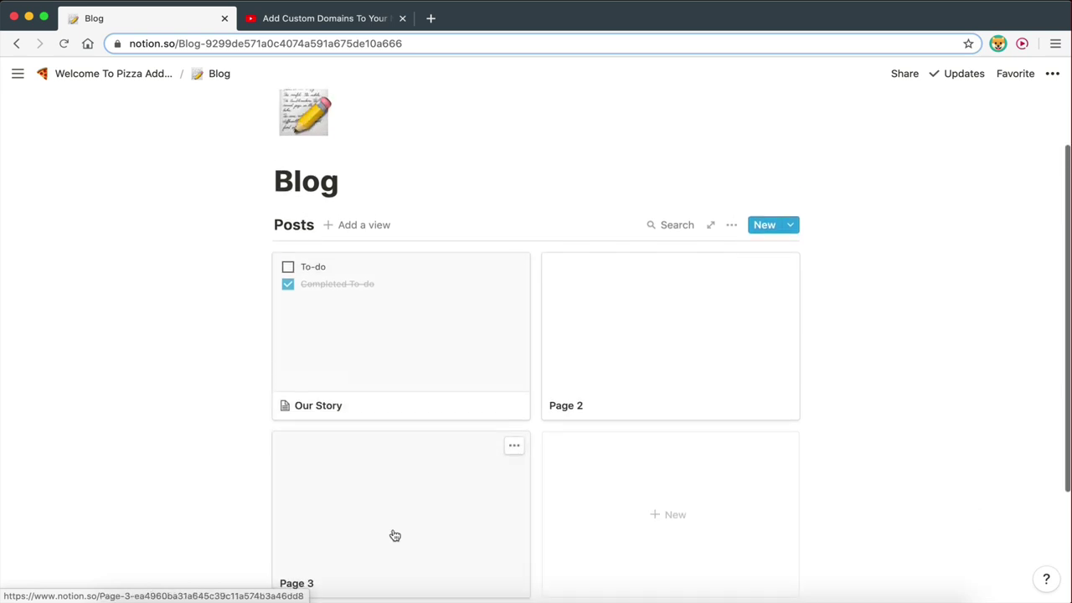
{"action": "left_click", "coordinate": [783, 268]}
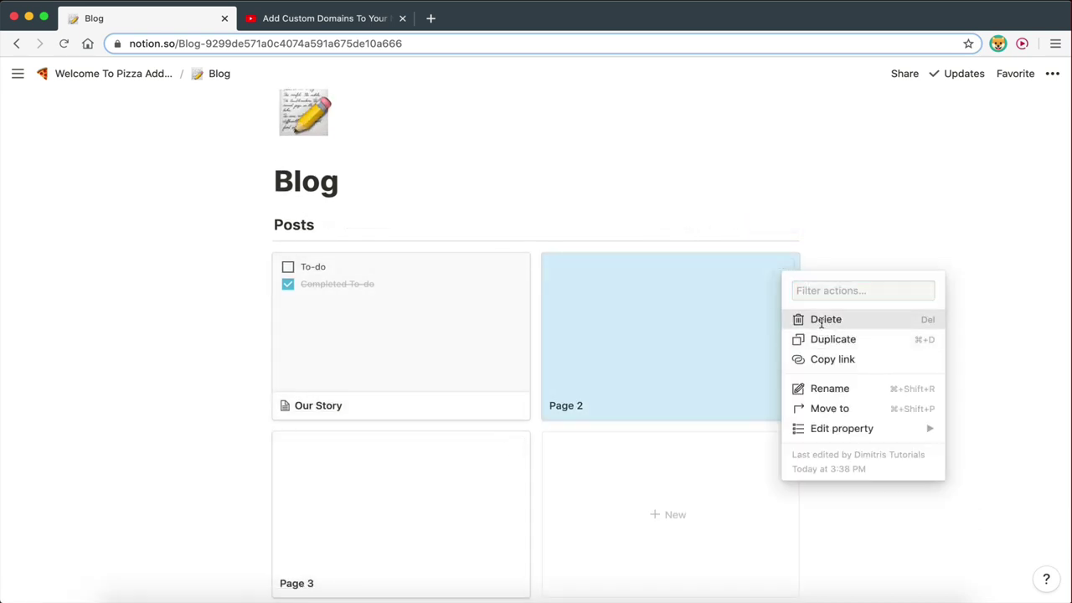
{"action": "left_click", "coordinate": [819, 319]}
{"action": "left_click", "coordinate": [793, 269]}
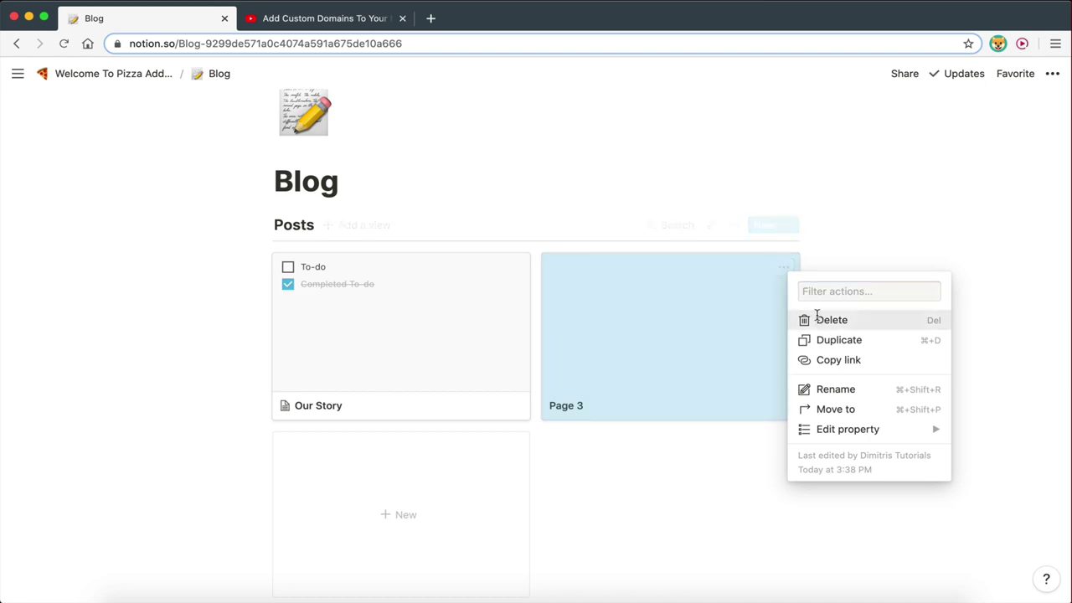
{"action": "left_click", "coordinate": [816, 318]}
- Replace Our Story's two to-do items with the lorem ipsum paragraph copied from Sublime Text
{"action": "left_click", "coordinate": [354, 396]}
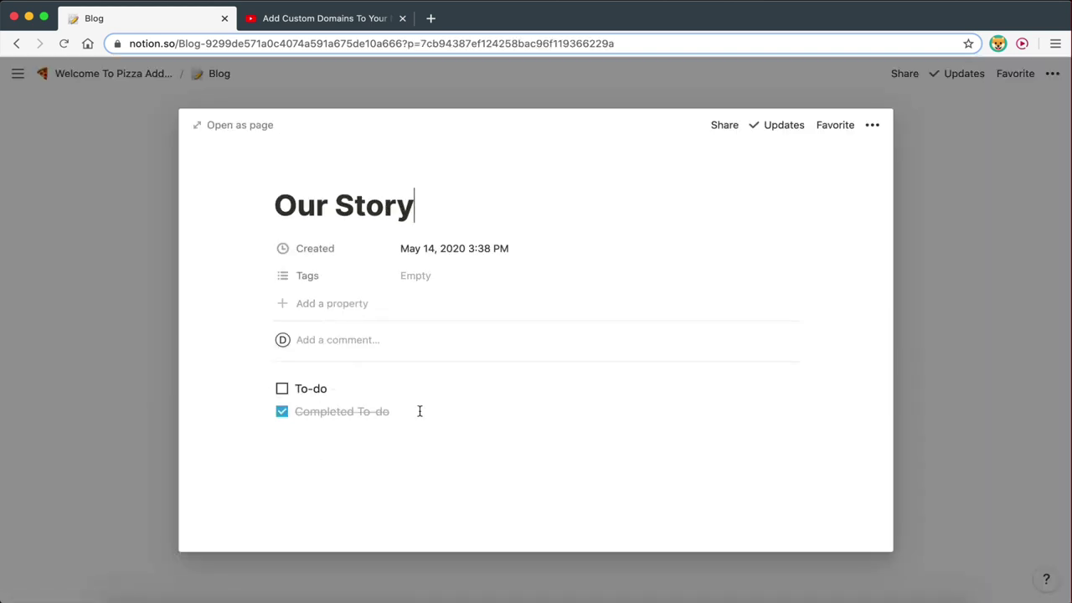
{"action": "key", "text": "super+a"}
{"action": "key", "text": "BackSpace"}
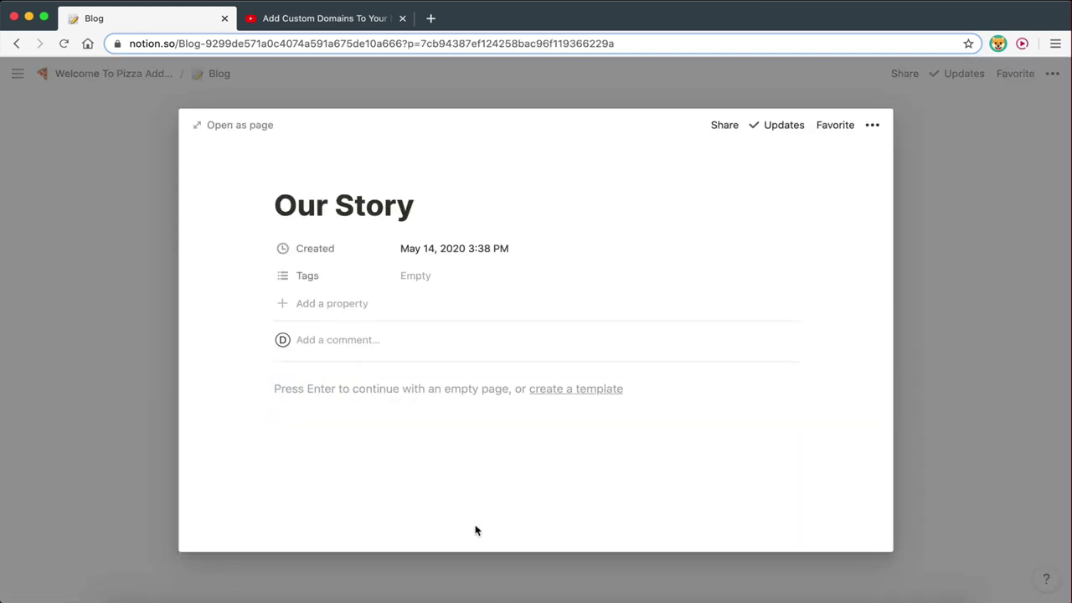
{"action": "left_click", "coordinate": [563, 597]}
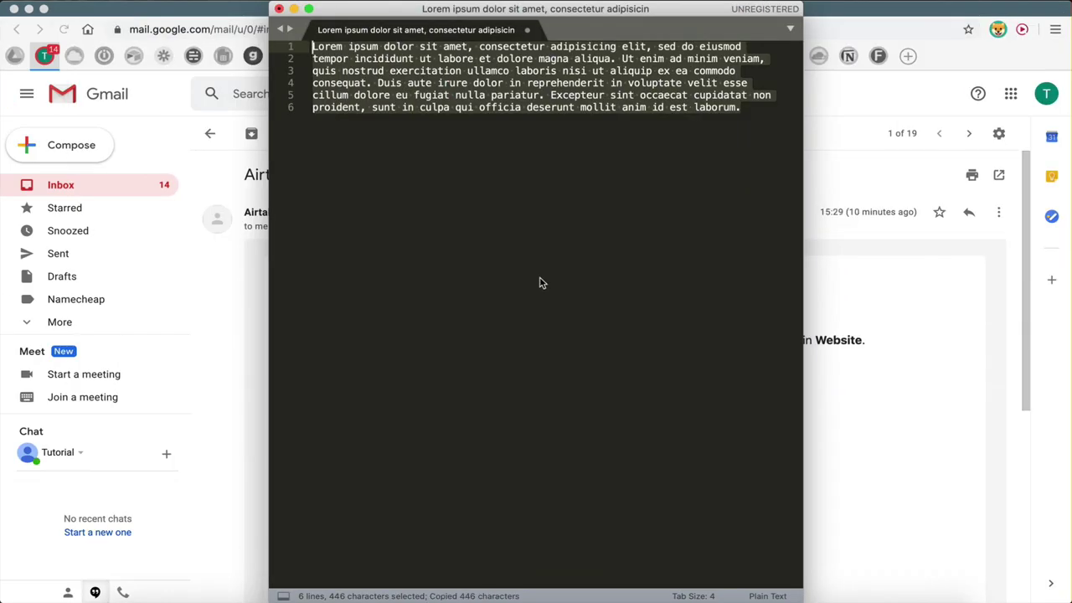
{"action": "key", "text": "ctrl+Right"}
{"action": "left_click", "coordinate": [402, 392]}
{"action": "type", "text": "Lorem ipsum dolor sit amet, consectetur adipisicing elit, sed do eiusmod tempor incididunt ut labore et dolore magna aliqua. Ut enim ad minim veniam, quis nostrud exercitation ullamco laboris nisi ut aliquip ex ea commodo consequat. Duis aute irure dolor in reprehenderit in voluptate velit esse cillum dolore eu fugiat nulla pariatur. Excepteur sint occaecat cupidatat non proident, sunt in culpa qui officia deserunt mollit anim id est laborum."}
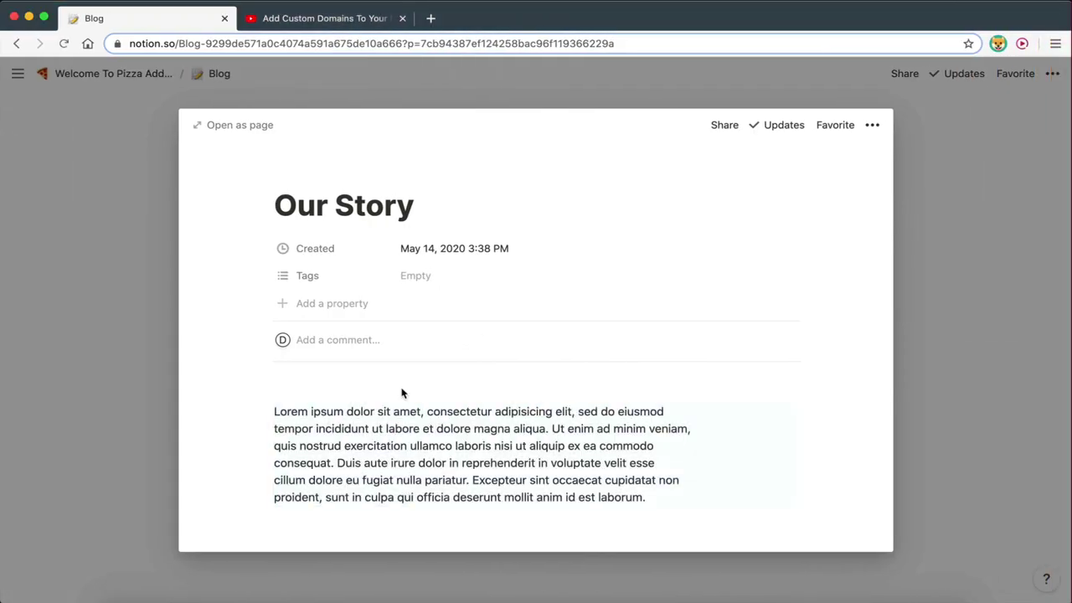
{"action": "key", "text": "Escape"}
{"action": "scroll", "coordinate": [353, 371], "scroll_direction": "down", "scroll_amount": 1}
{"action": "left_click", "coordinate": [353, 371]}
{"action": "key", "text": "BackSpace"}
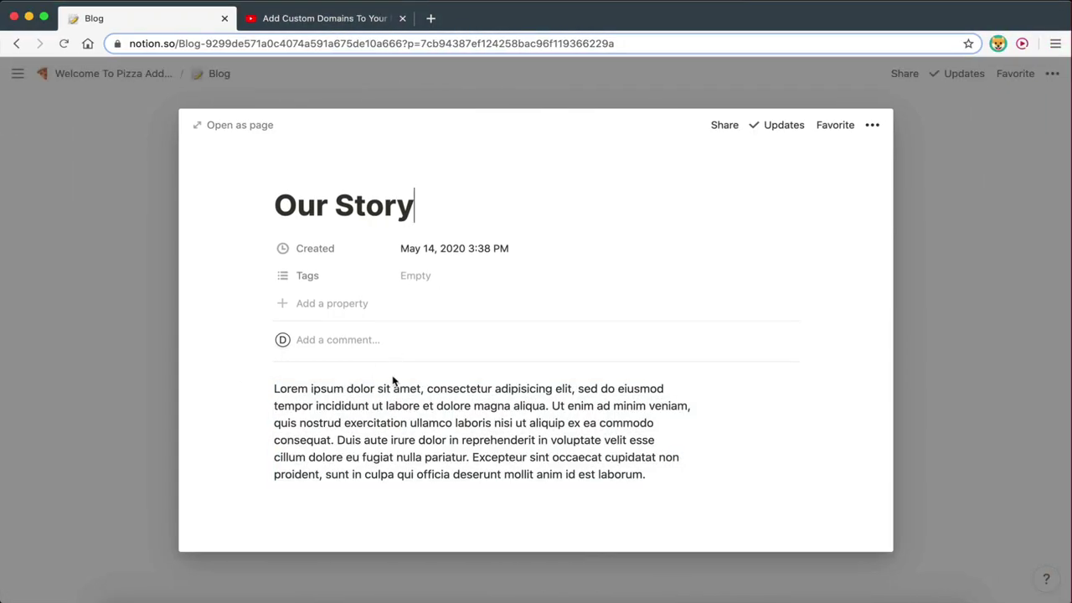
- Set an Unsplash open-book-with-lights photo, found by searching 'story', as Our Story's cover
{"action": "left_click", "coordinate": [385, 514]}
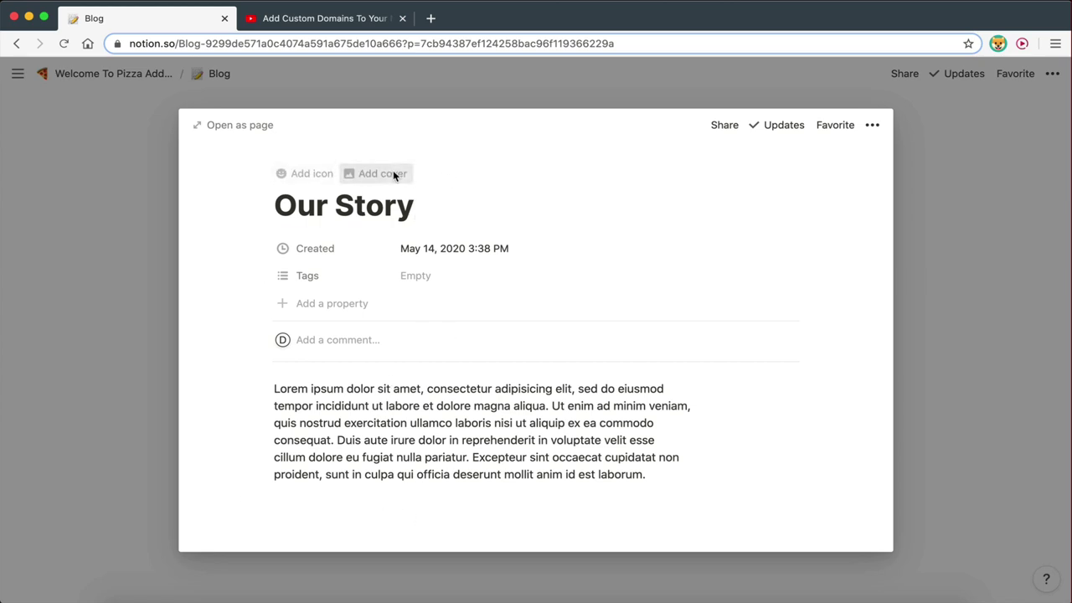
{"action": "left_click", "coordinate": [393, 173]}
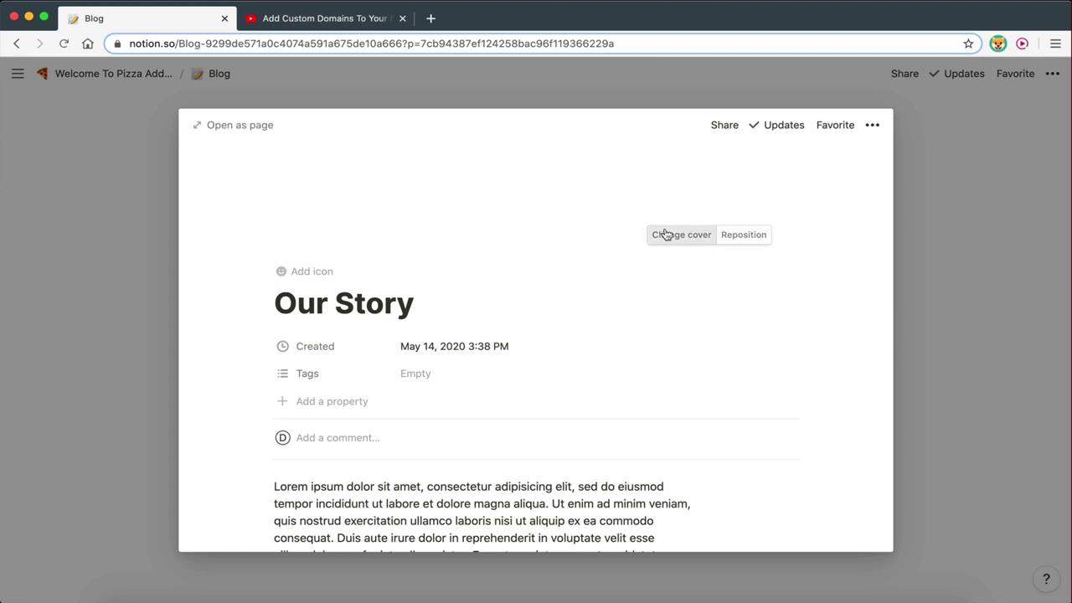
{"action": "left_click", "coordinate": [666, 236]}
{"action": "left_click", "coordinate": [631, 269]}
{"action": "type", "text": "story"}
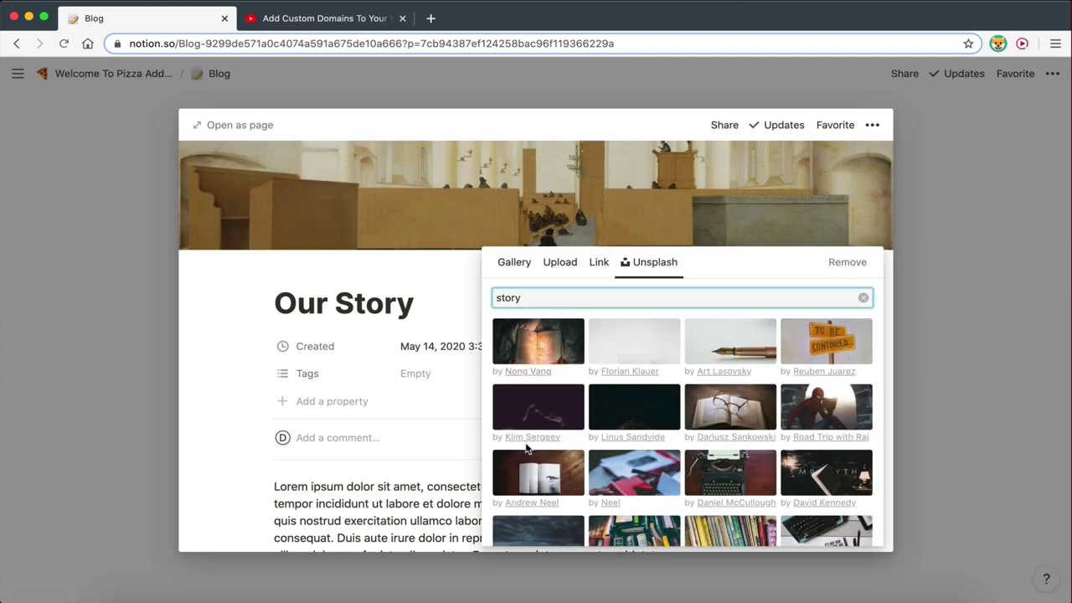
{"action": "scroll", "coordinate": [641, 479], "scroll_direction": "down", "scroll_amount": 3}
{"action": "scroll", "coordinate": [641, 479], "scroll_direction": "up", "scroll_amount": 5}
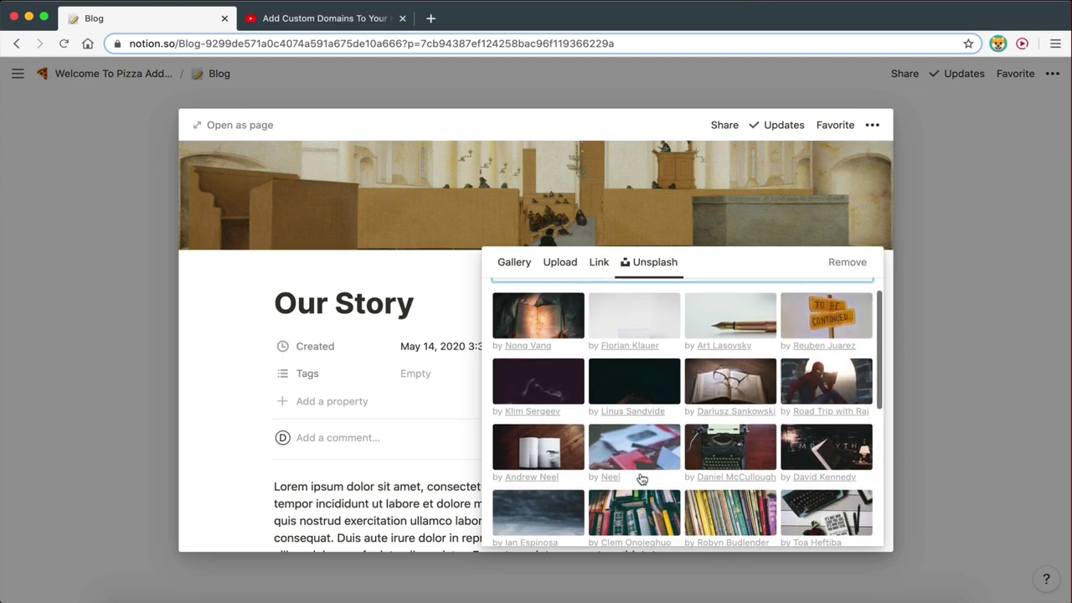
{"action": "left_click", "coordinate": [562, 357]}
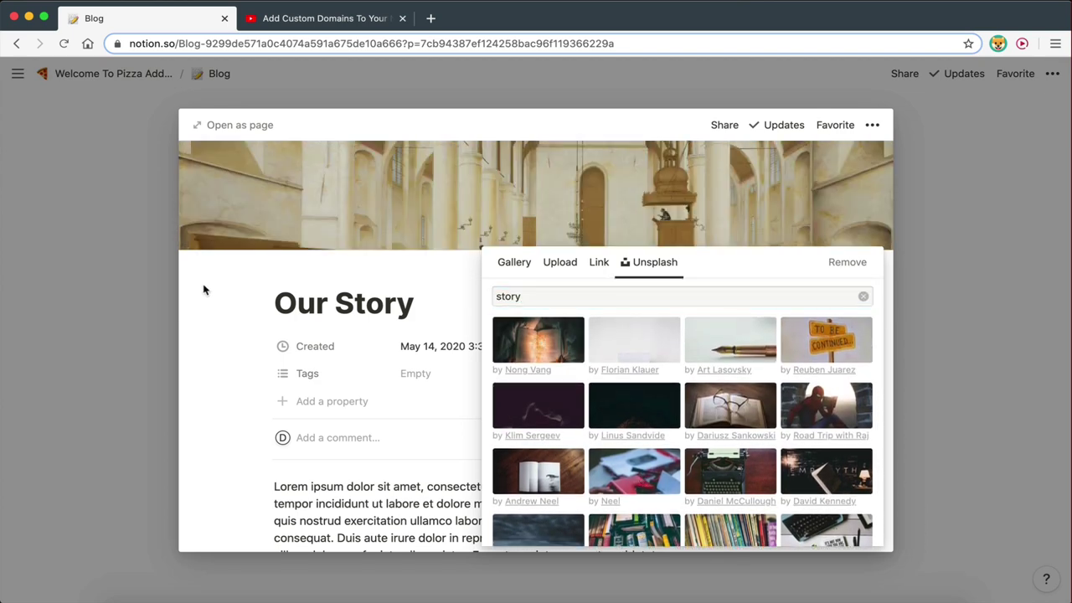
{"action": "left_click", "coordinate": [111, 295]}
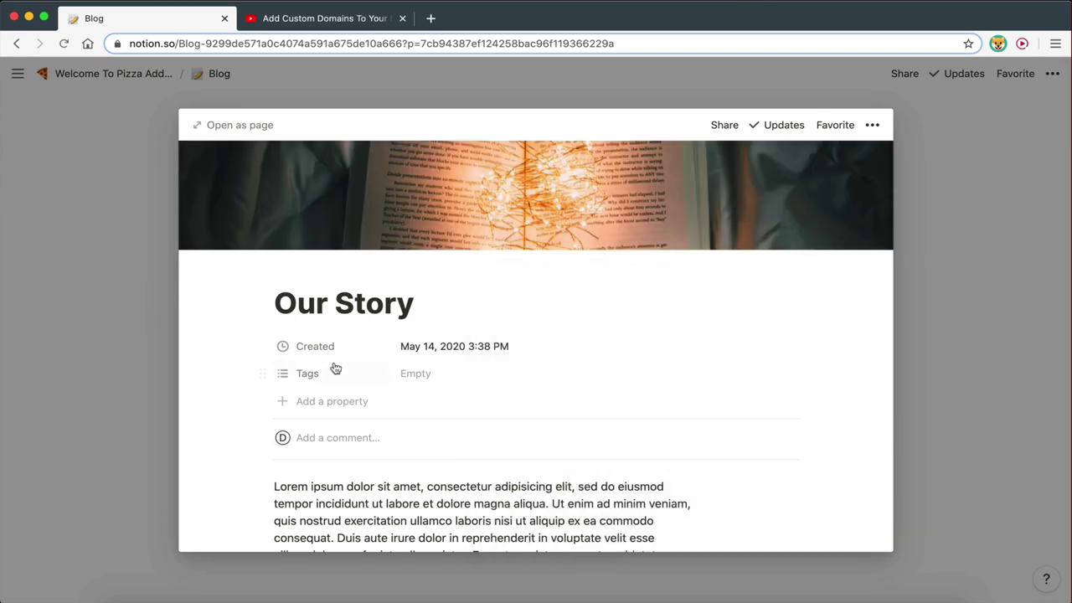
{"action": "left_click", "coordinate": [156, 325]}
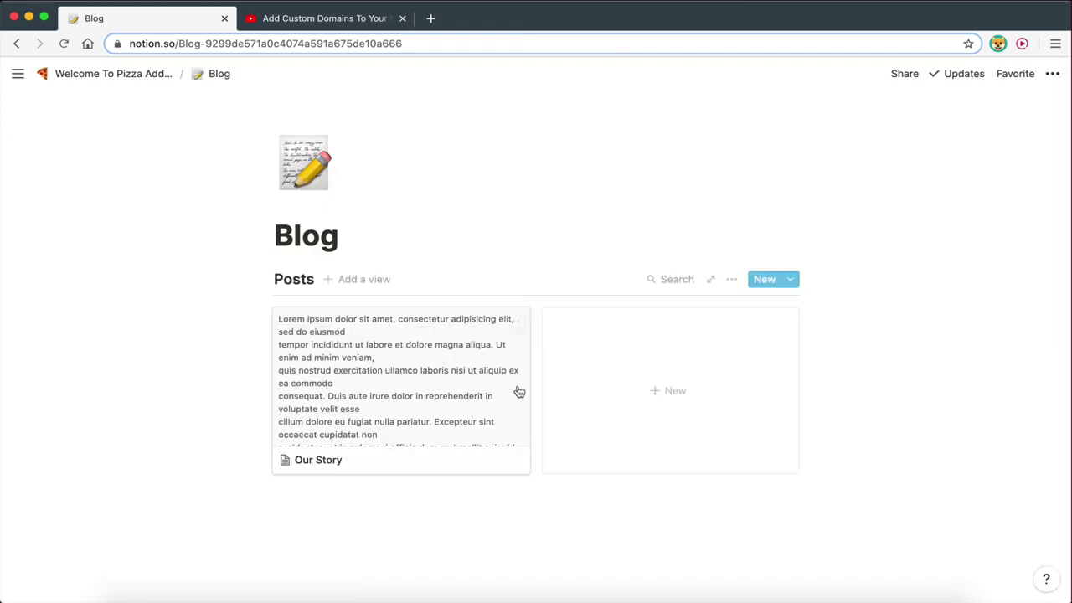
- Set the Posts gallery card preview to Page cover, then return to the Welcome page
{"action": "left_click", "coordinate": [733, 280]}
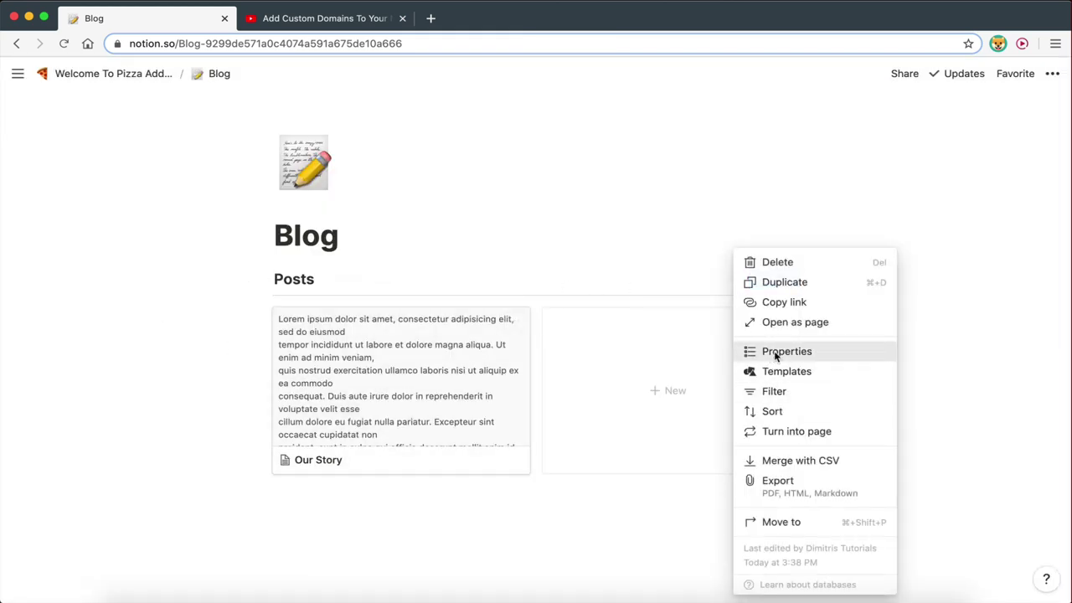
{"action": "left_click", "coordinate": [776, 354]}
{"action": "left_click", "coordinate": [584, 311]}
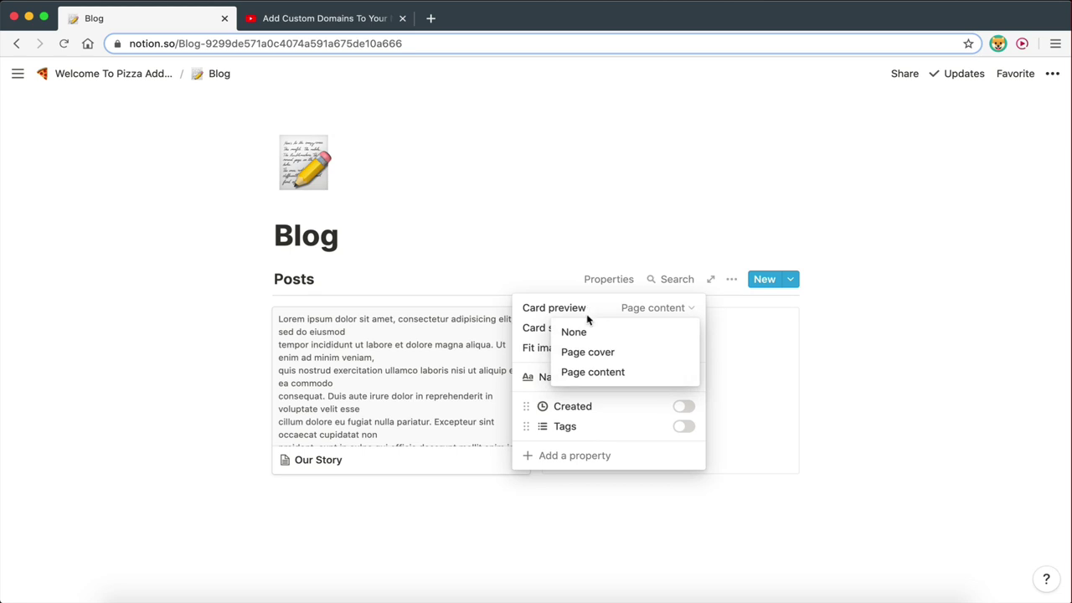
{"action": "left_click", "coordinate": [588, 355]}
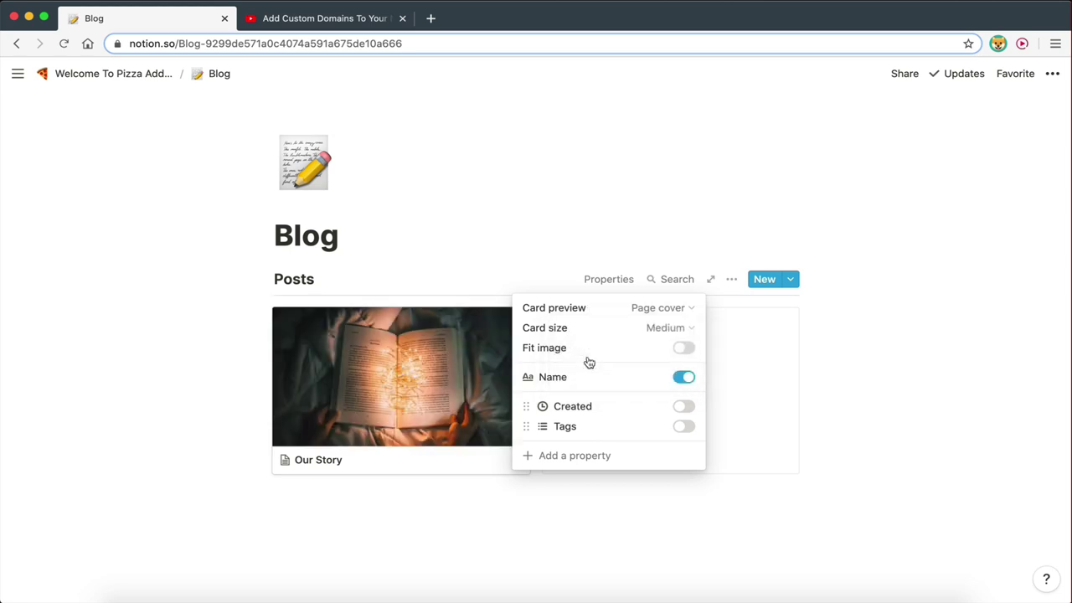
{"action": "left_click", "coordinate": [358, 243]}
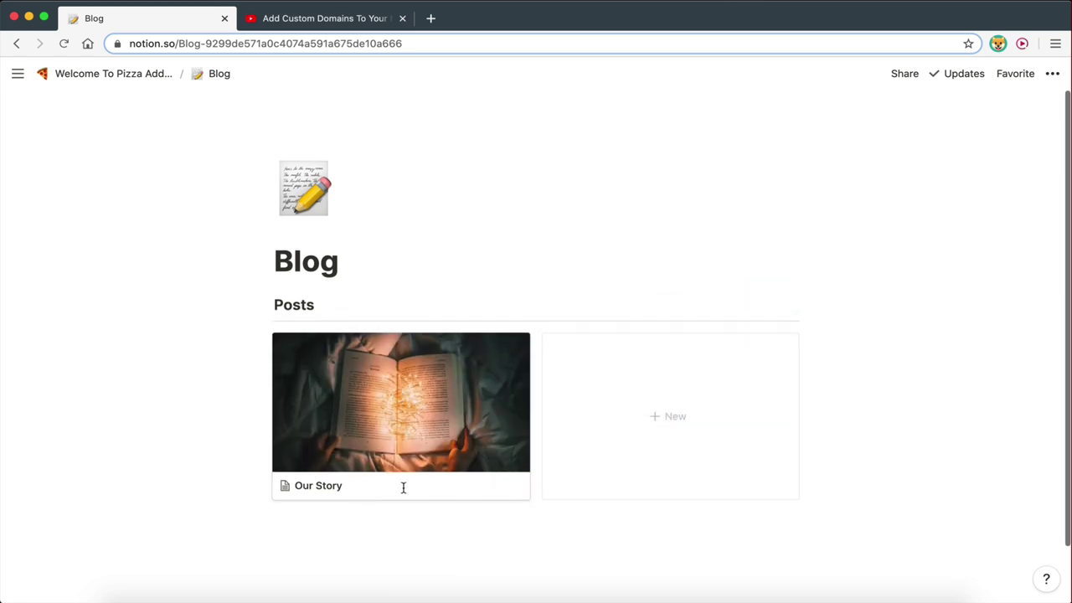
{"action": "left_click", "coordinate": [106, 74]}
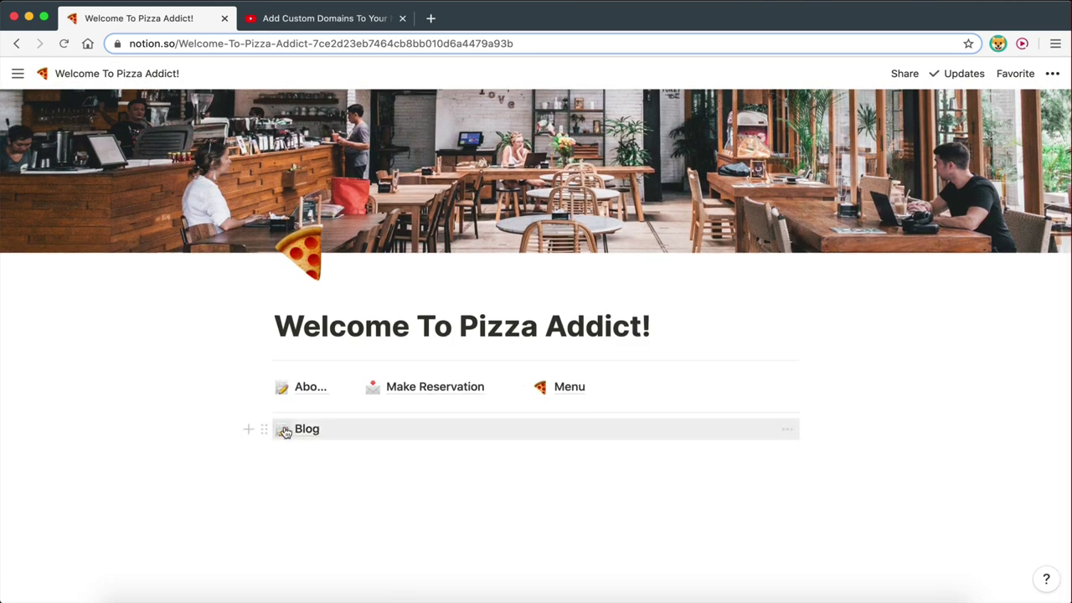
- Move the Blog link into a fourth column after Menu and widen the About Us and Make Reservation columns
{"action": "left_click_drag", "start_coordinate": [266, 429], "coordinate": [829, 388]}
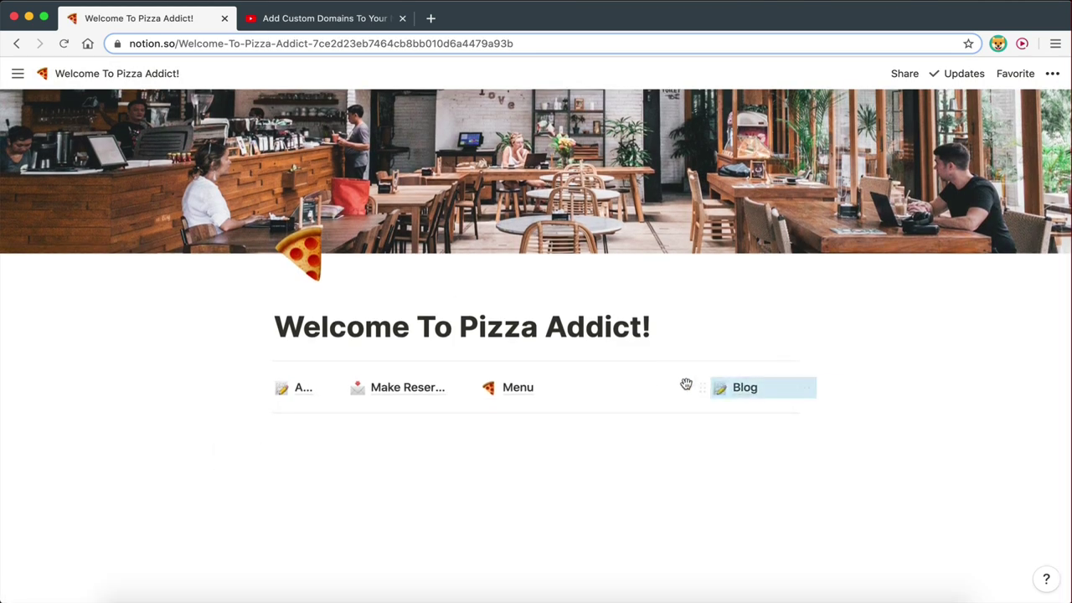
{"action": "left_click", "coordinate": [462, 371]}
{"action": "left_click_drag", "start_coordinate": [491, 374], "coordinate": [523, 371]}
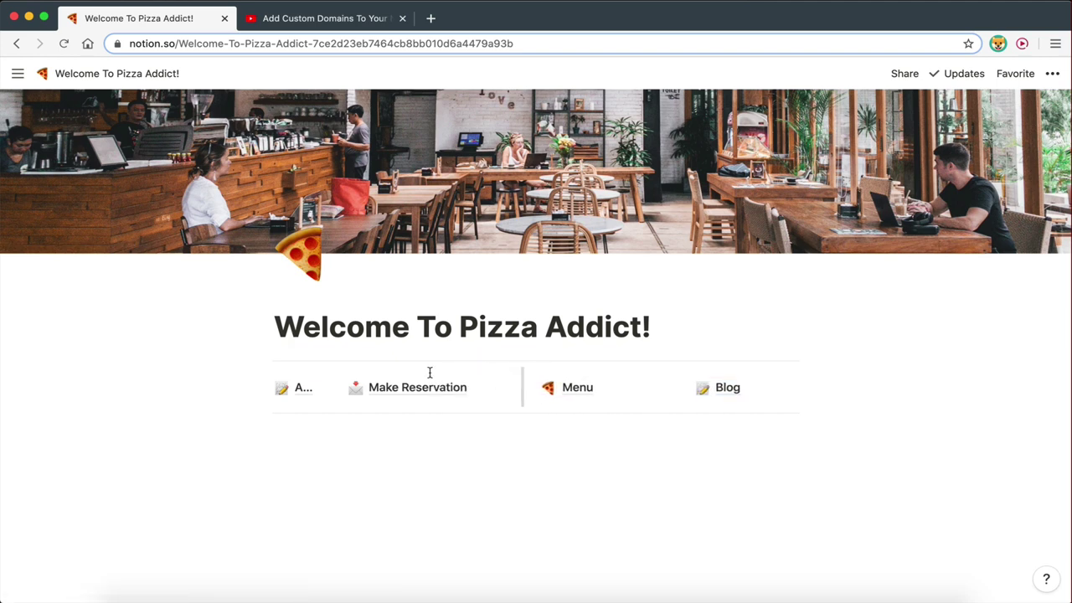
{"action": "left_click_drag", "start_coordinate": [357, 373], "coordinate": [375, 374]}
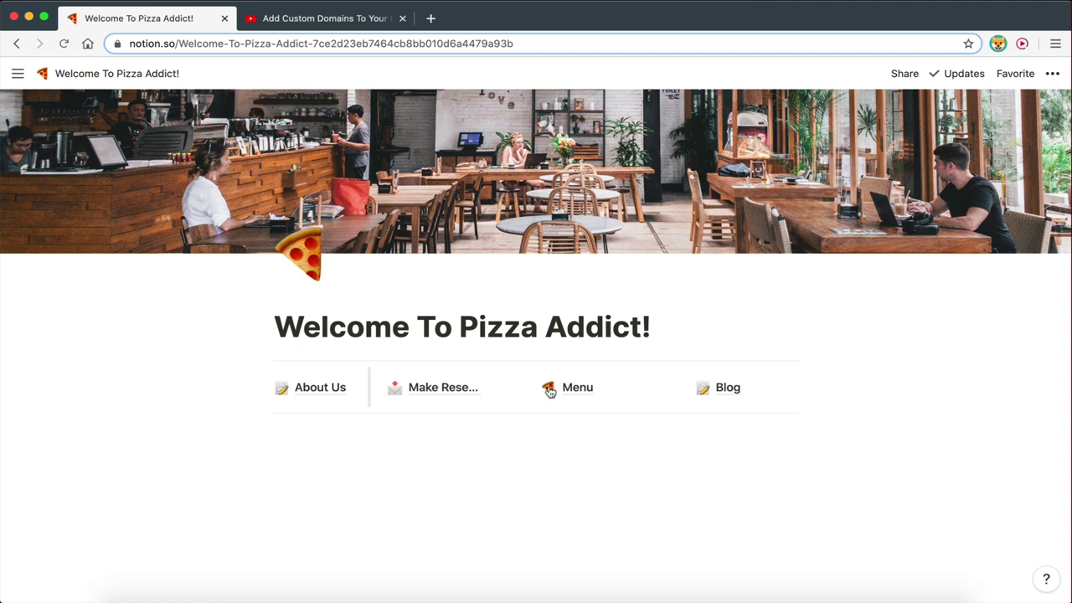
{"action": "left_click_drag", "start_coordinate": [528, 374], "coordinate": [555, 374]}
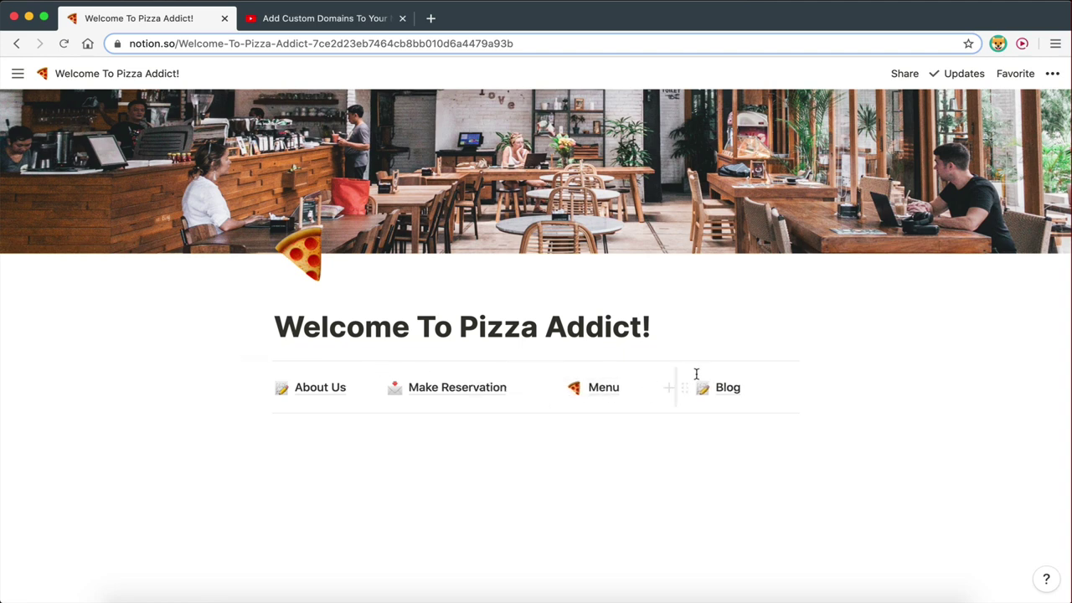
{"action": "left_click", "coordinate": [622, 504]}
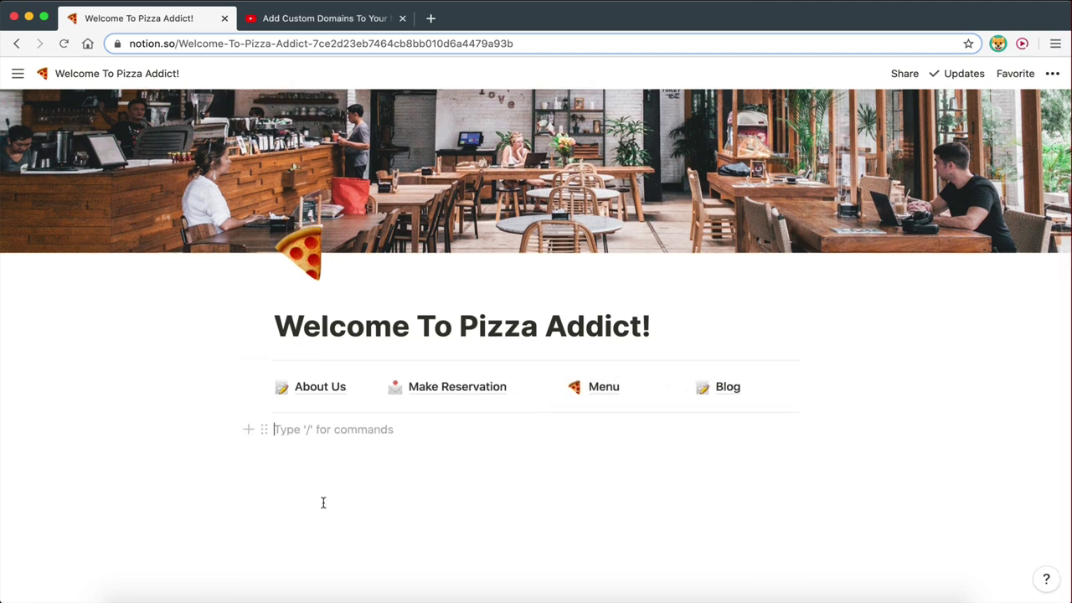
- Paste a Lorem ipsum paragraph below the page links and add a new line under it
{"action": "type", "text": "Lorem ipsum dolor sit amet, consectetur adipisicing elit, sed do eiusmod tempor incididunt ut labore et dolore magna aliqua. Ut enim ad minim veniam, quis nostrud exercitation ullamco laboris nisi ut aliquip ex ea commodo consequat. Duis aute irure dolor in reprehenderit in voluptate velit esse cillum dolore eu fugiat nulla pariatur. Excepteur sint occaecat cupidatat non proident, sunt in culpa qui officia deserunt mollit anim id est laborum."}
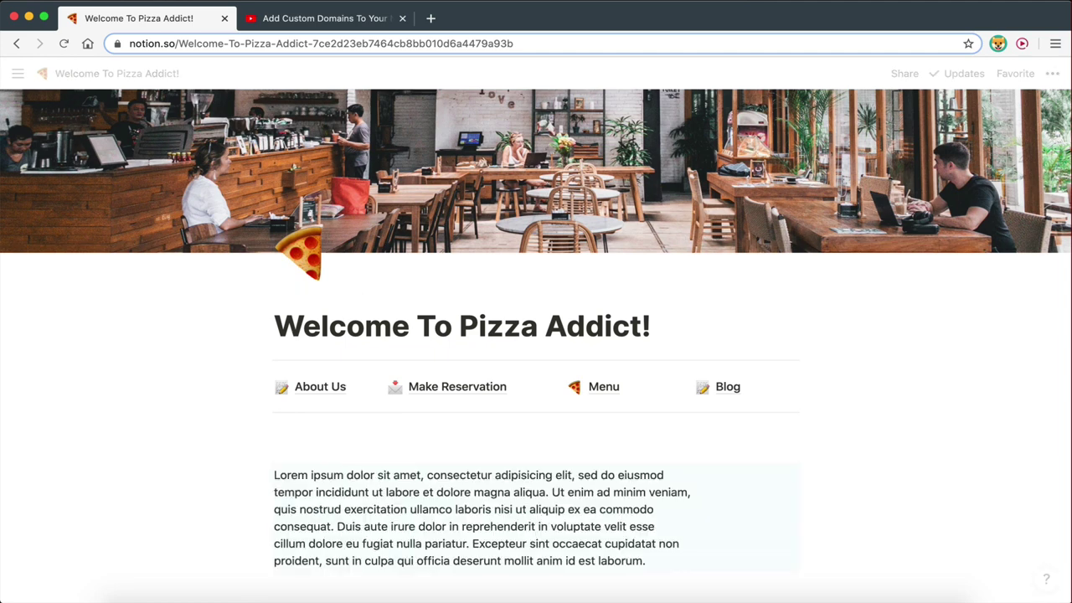
{"action": "scroll", "coordinate": [383, 479], "scroll_direction": "down", "scroll_amount": 3}
{"action": "left_click", "coordinate": [349, 300]}
{"action": "left_click", "coordinate": [357, 495]}
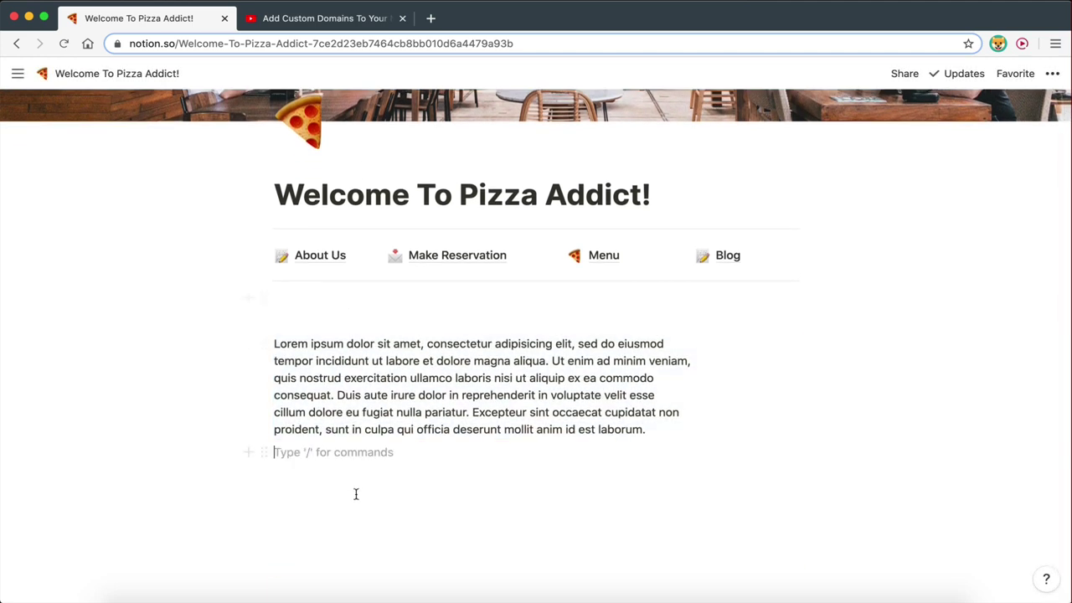
{"action": "key", "text": "Return"}
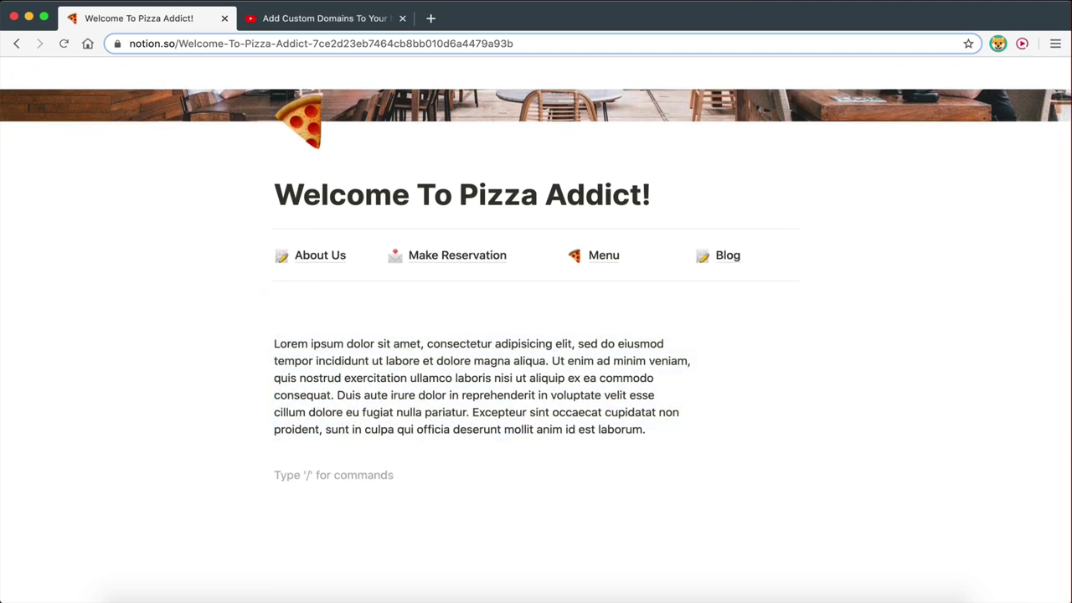
- Insert an Unsplash pepperoni pizza photo found by searching 'pizza' below the paragraph
{"action": "type", "text": "/image"}
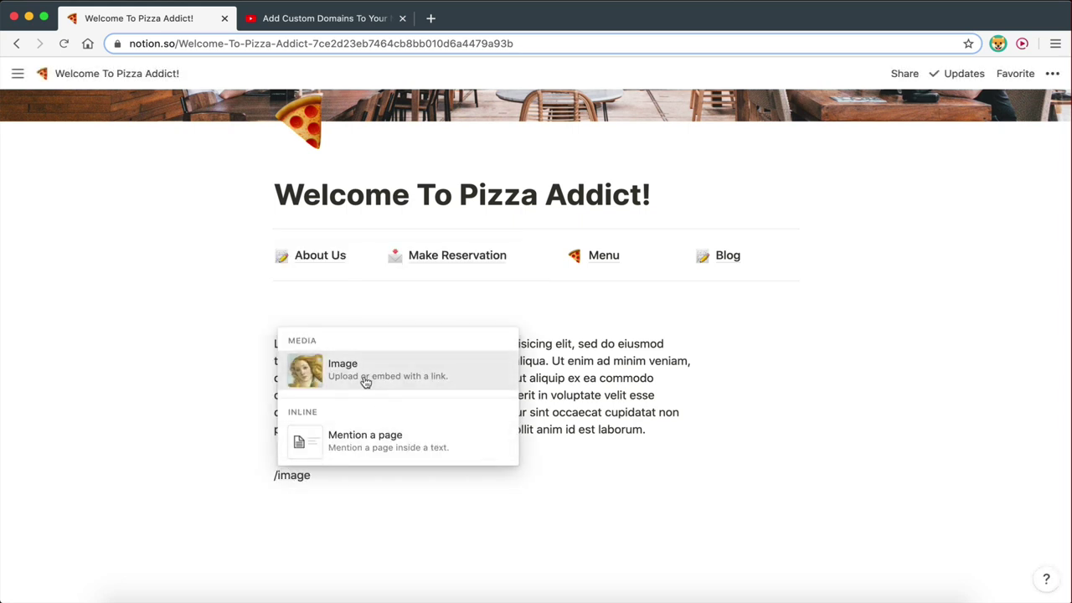
{"action": "left_click", "coordinate": [366, 381]}
{"action": "left_click", "coordinate": [494, 394]}
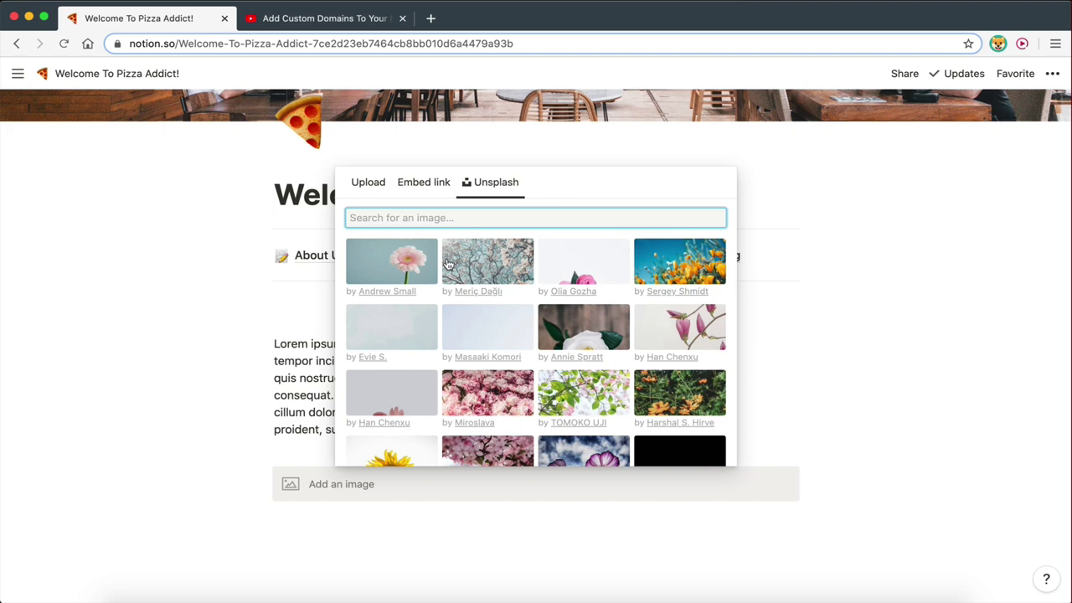
{"action": "type", "text": "pizza"}
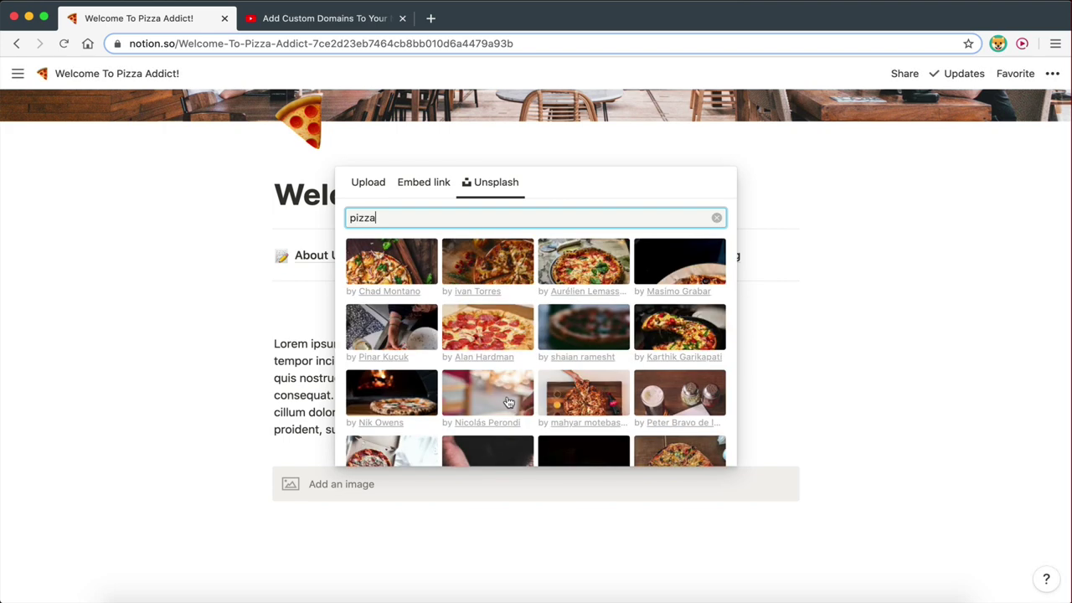
{"action": "left_click", "coordinate": [494, 344]}
{"action": "scroll", "coordinate": [320, 475], "scroll_direction": "down", "scroll_amount": 5}
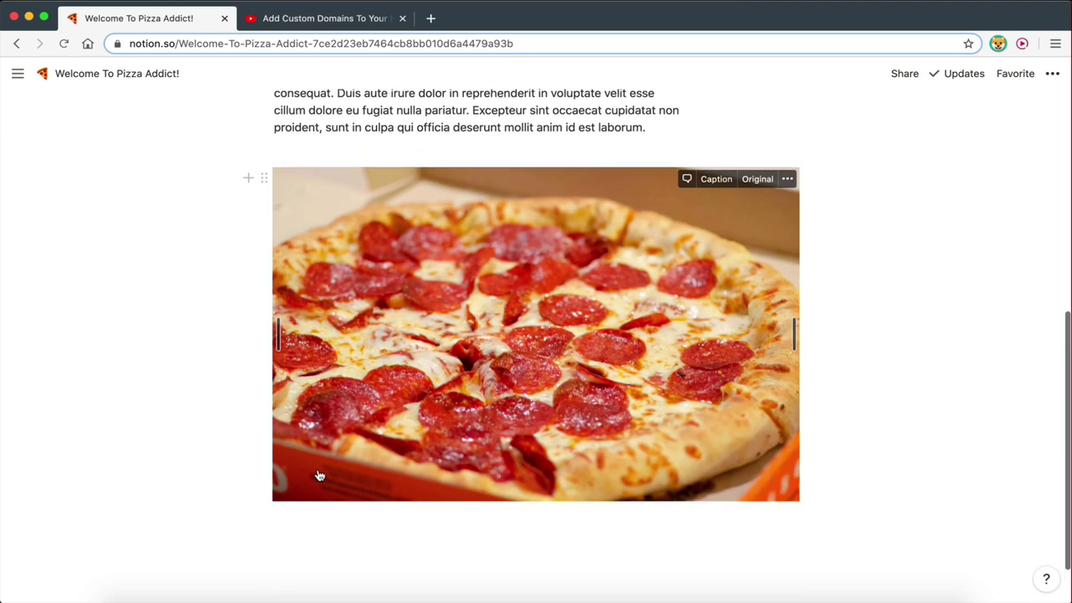
{"action": "scroll", "coordinate": [433, 242], "scroll_direction": "up", "scroll_amount": 4}
- Merge the paragraph's broken lines at tempor, quis, consequat and cillum
{"action": "left_click", "coordinate": [274, 225]}
{"action": "key", "text": "BackSpace"}
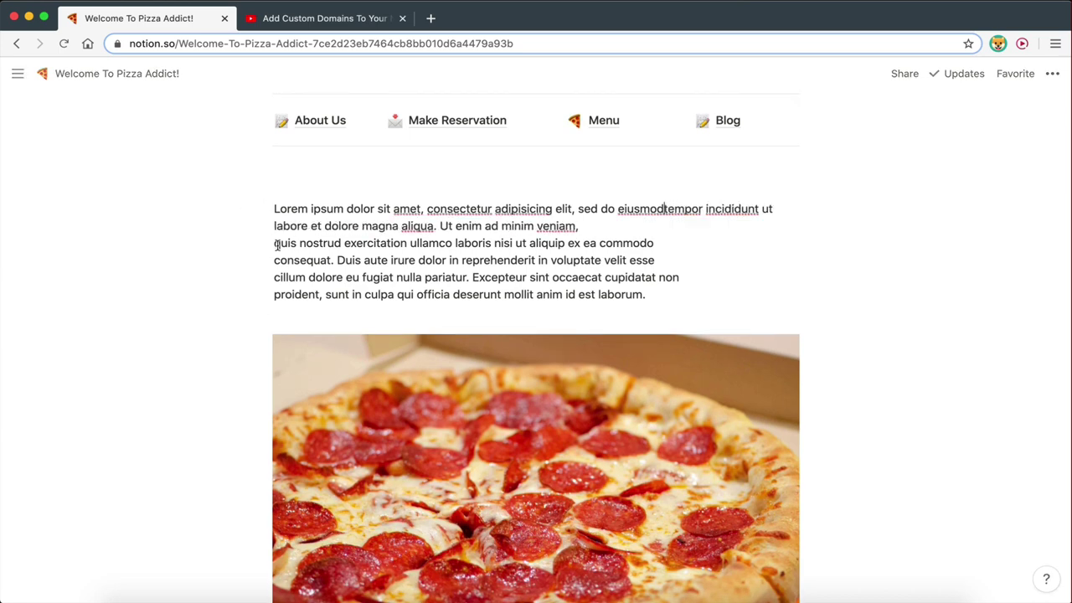
{"action": "left_click", "coordinate": [274, 243]}
{"action": "key", "text": "BackSpace"}
{"action": "left_click", "coordinate": [274, 260]}
{"action": "key", "text": "BackSpace"}
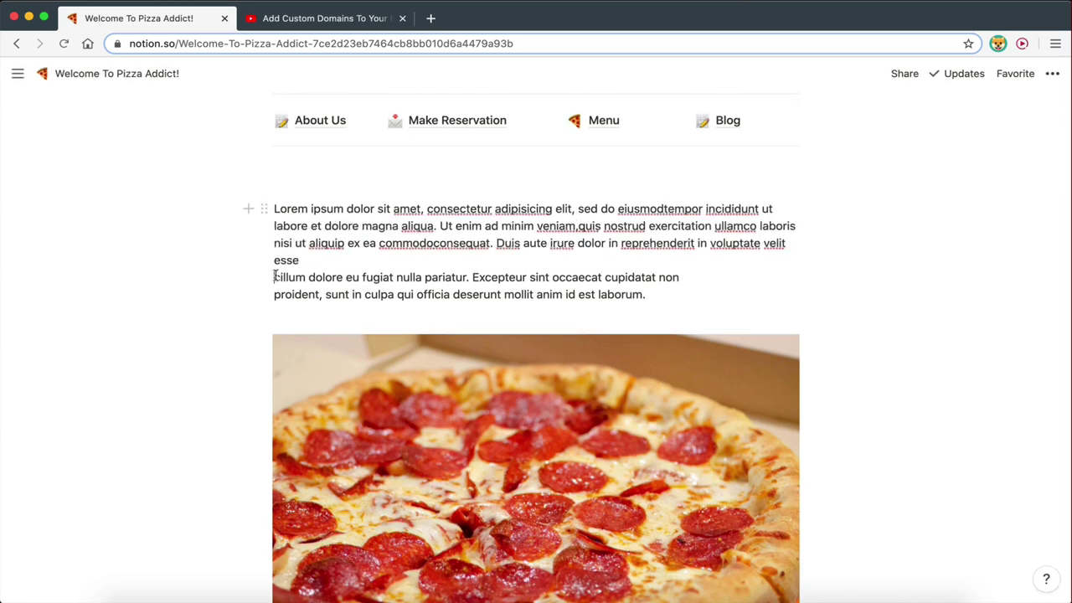
{"action": "left_click", "coordinate": [274, 277]}
{"action": "key", "text": "BackSpace"}
{"action": "scroll", "coordinate": [274, 277], "scroll_direction": "down", "scroll_amount": 5}
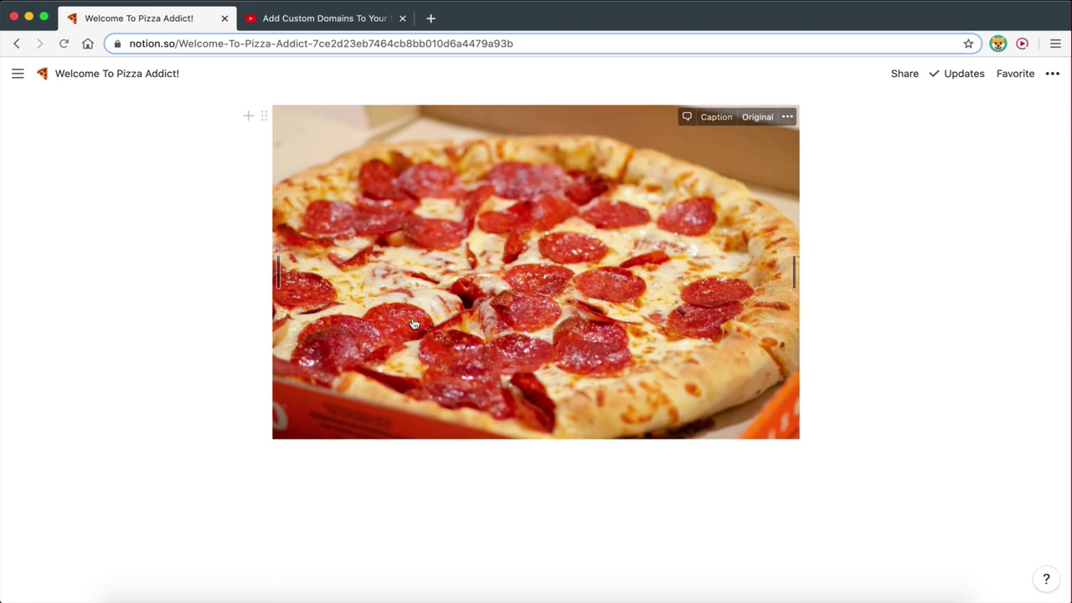
{"action": "scroll", "coordinate": [543, 278], "scroll_direction": "up", "scroll_amount": 4}
{"action": "left_click_drag", "start_coordinate": [646, 221], "coordinate": [274, 152]}
{"action": "scroll", "coordinate": [373, 486], "scroll_direction": "down", "scroll_amount": 3}
- Leave a single empty block below the pizza photo, deleting the extra one
{"action": "left_click", "coordinate": [374, 486]}
{"action": "key", "text": "Return"}
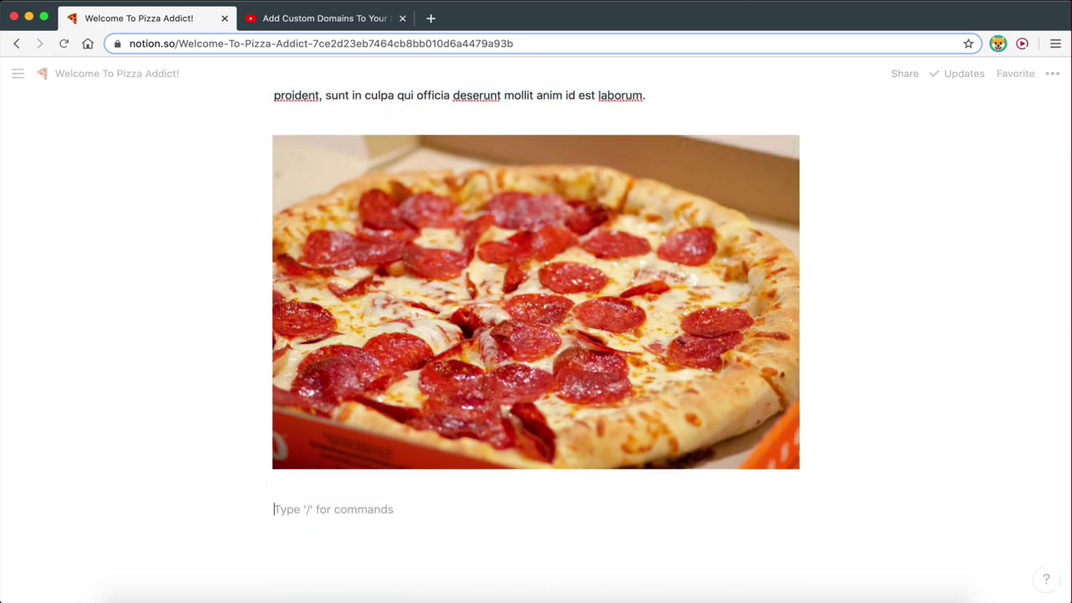
{"action": "scroll", "coordinate": [373, 486], "scroll_direction": "up", "scroll_amount": 5}
{"action": "left_click", "coordinate": [386, 323]}
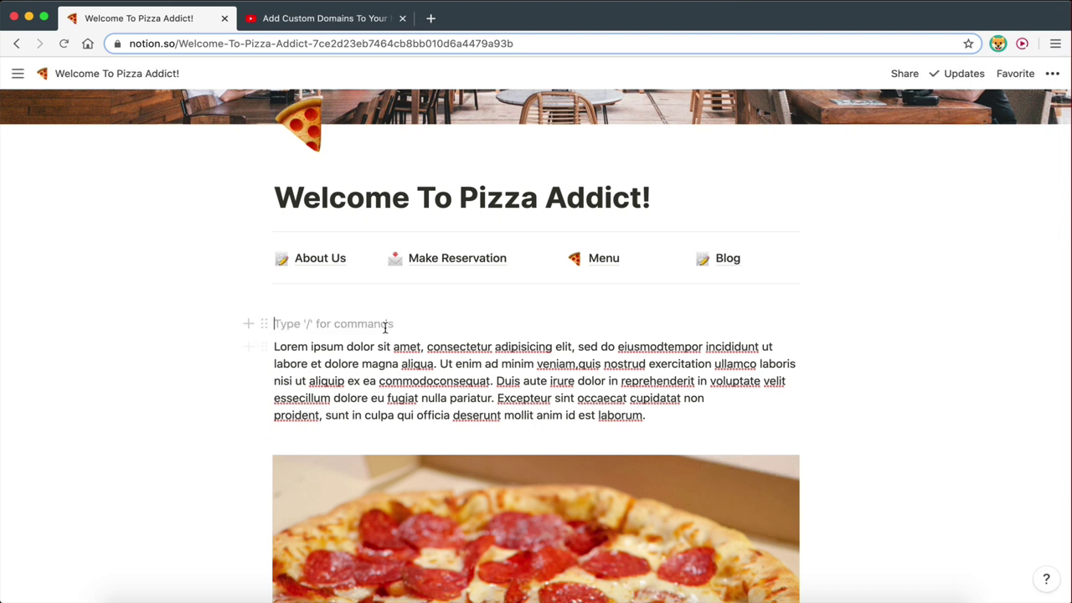
{"action": "key", "text": "BackSpace"}
- Search Google Images for pizza coupon codes and preview the SAVE $5.00 coupon
{"action": "left_click", "coordinate": [432, 18]}
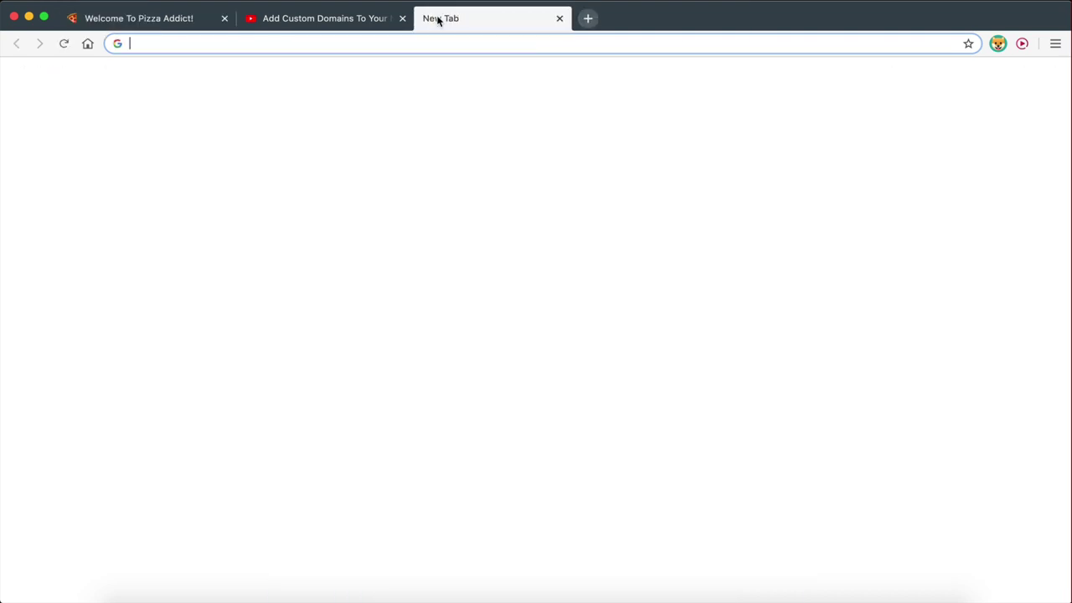
{"action": "type", "text": "coupoun"}
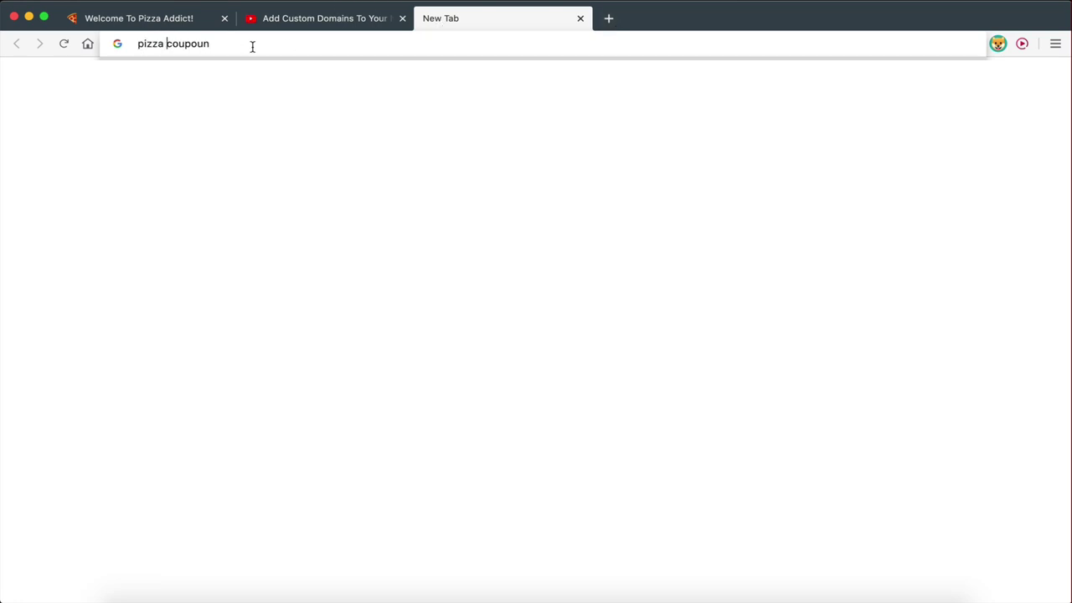
{"action": "type", "text": "izza coupoun code"}
{"action": "key", "text": "Return"}
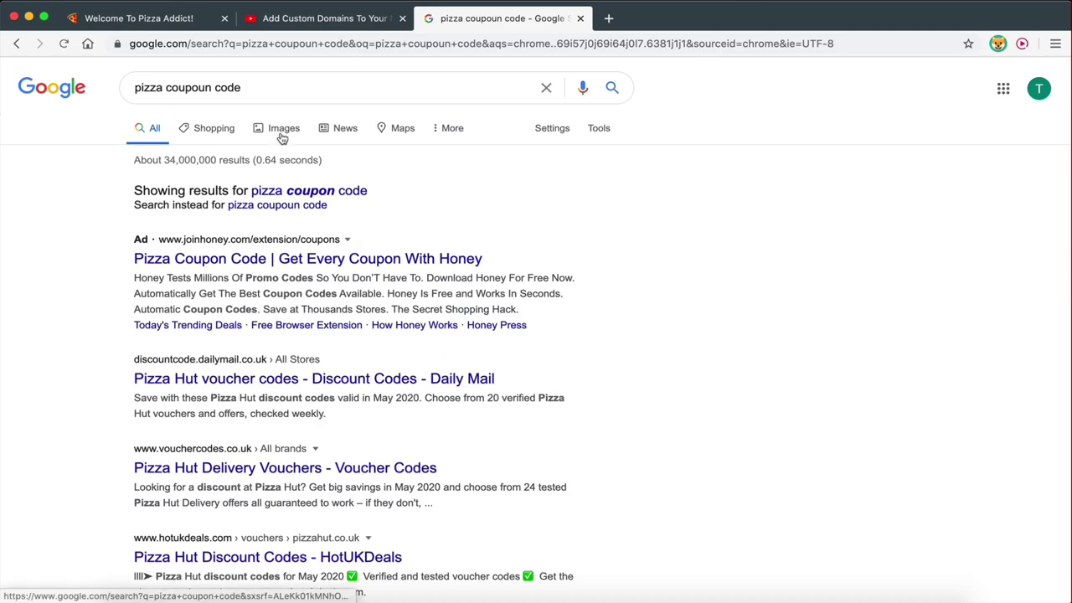
{"action": "left_click", "coordinate": [283, 134]}
{"action": "scroll", "coordinate": [562, 454], "scroll_direction": "down", "scroll_amount": 3}
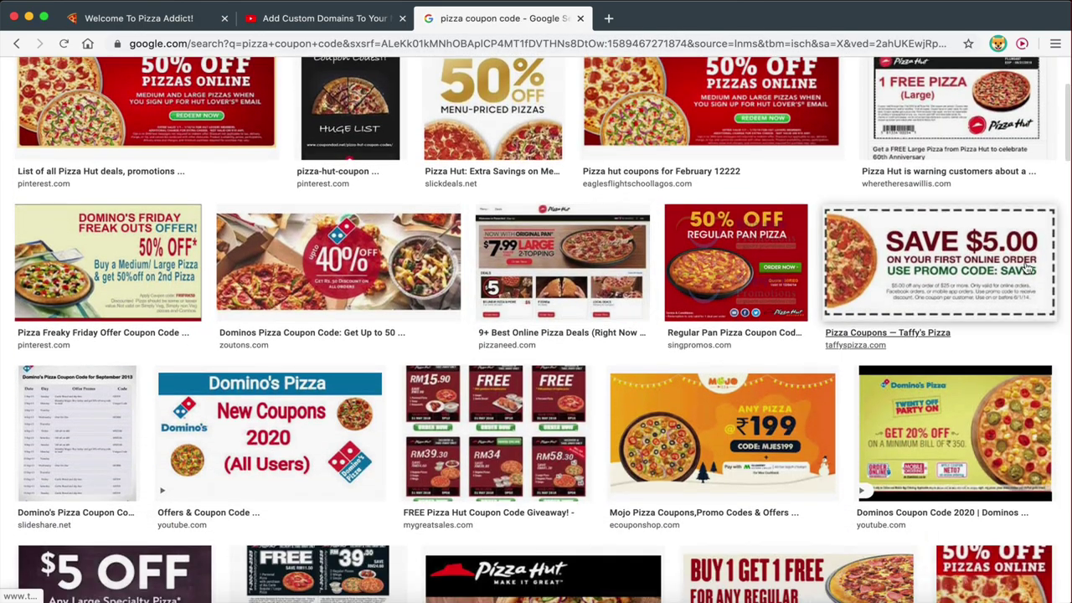
{"action": "left_click", "coordinate": [938, 276]}
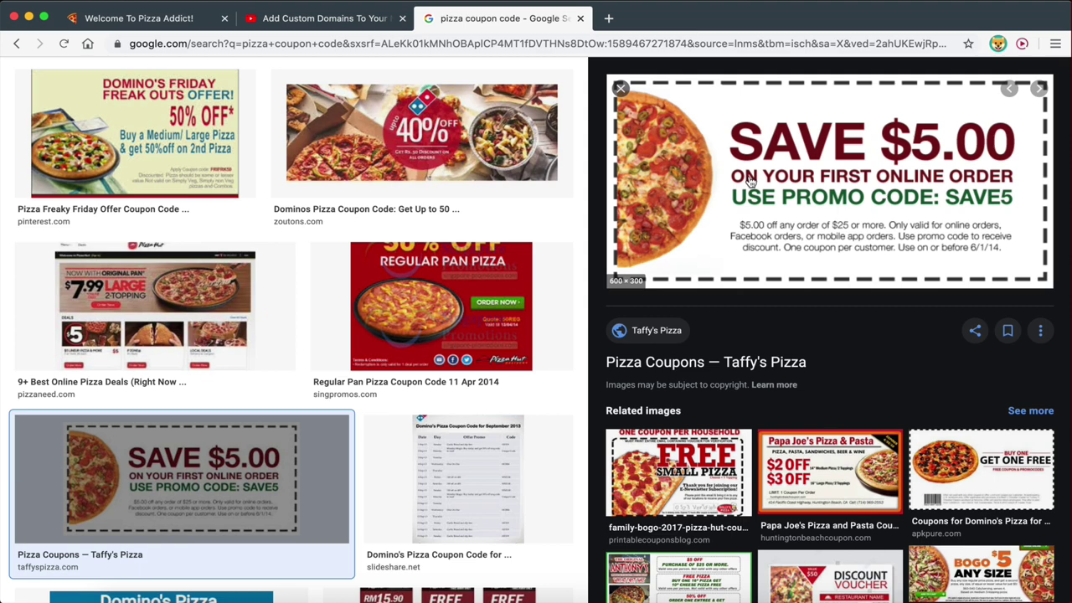
- Open the coupon image in a new tab, select its URL, and return to the Notion page
{"action": "right_click", "coordinate": [750, 182]}
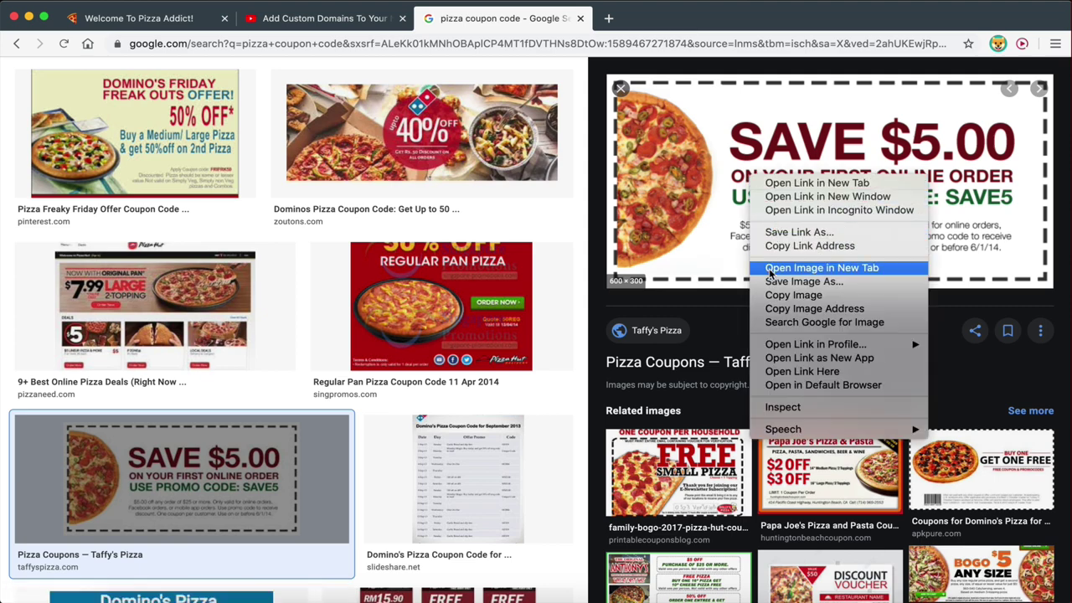
{"action": "left_click", "coordinate": [769, 268]}
{"action": "left_click", "coordinate": [674, 18]}
{"action": "left_click", "coordinate": [436, 44]}
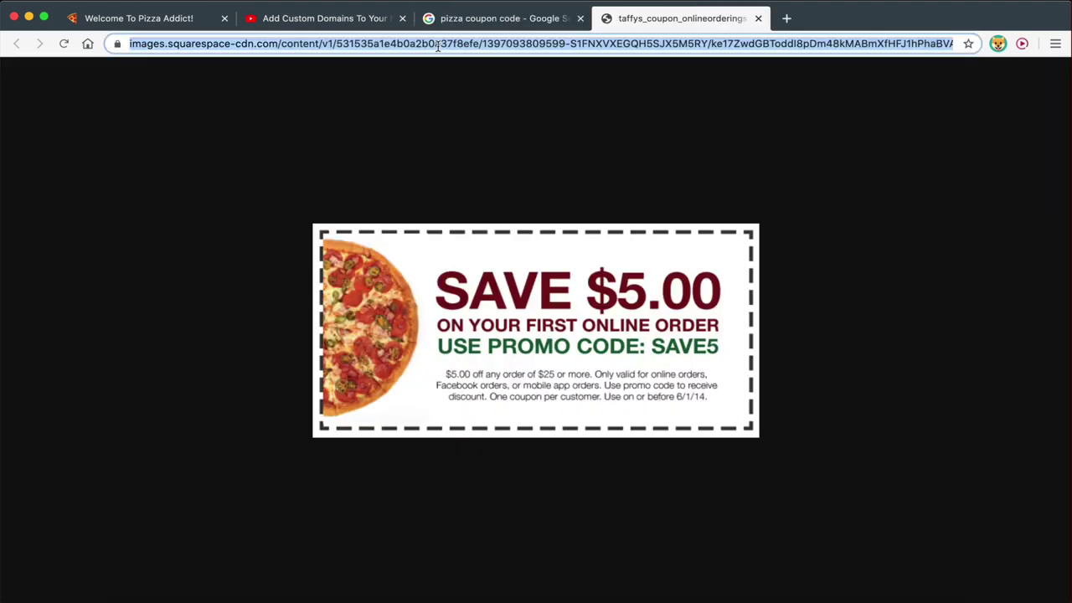
{"action": "left_click", "coordinate": [174, 27]}
{"action": "scroll", "coordinate": [500, 279], "scroll_direction": "down", "scroll_amount": 10}
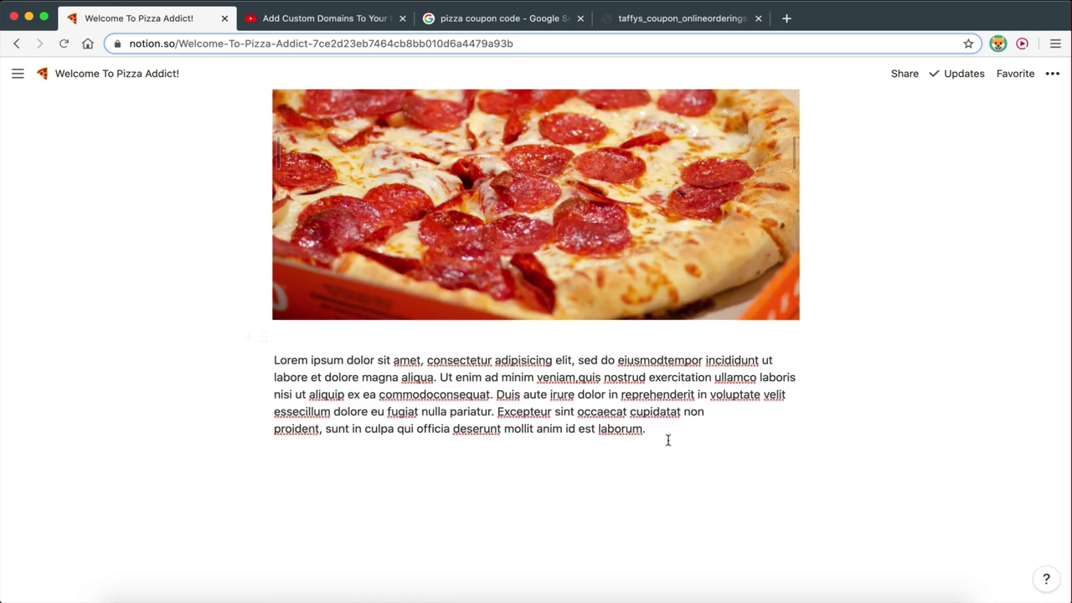
- Embed the SAVE $5.00 coupon image at the page bottom from its pasted link
{"action": "key", "text": "Return"}
{"action": "type", "text": "/image"}
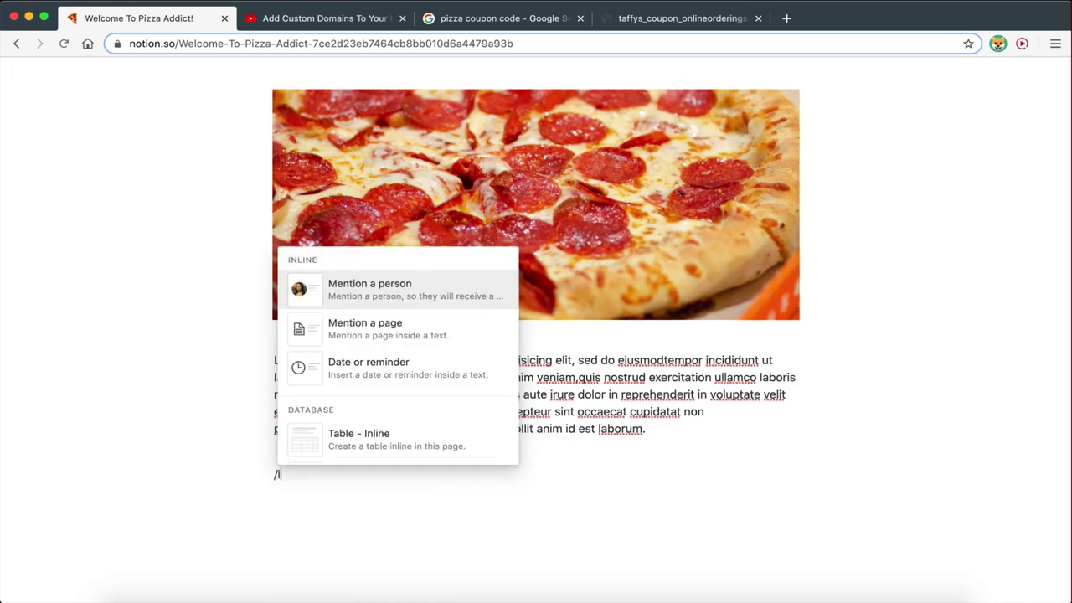
{"action": "left_click", "coordinate": [400, 376]}
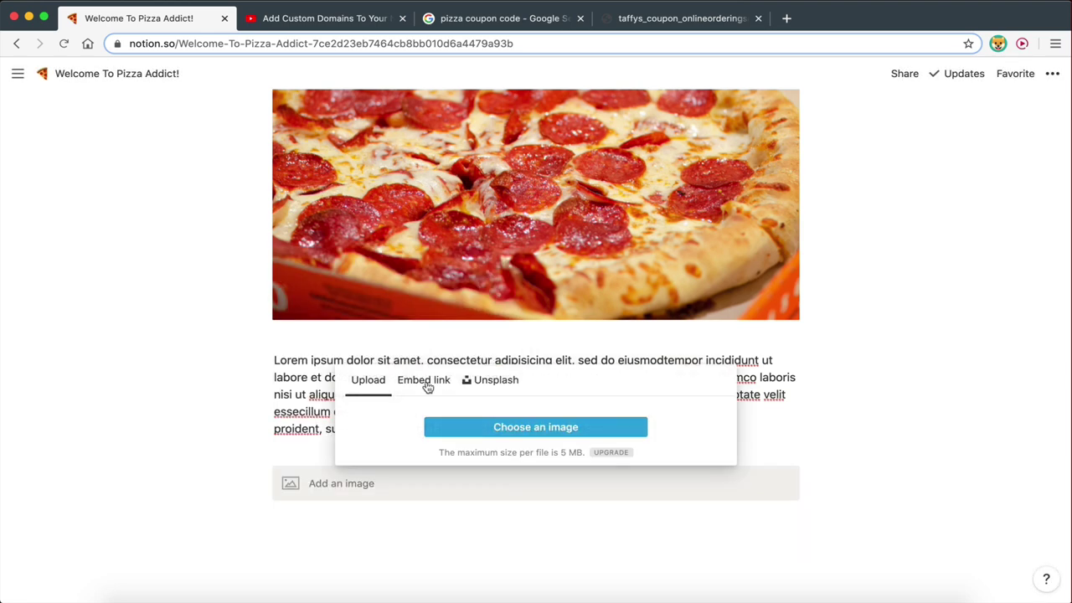
{"action": "left_click", "coordinate": [423, 381]}
{"action": "key", "text": "super+v"}
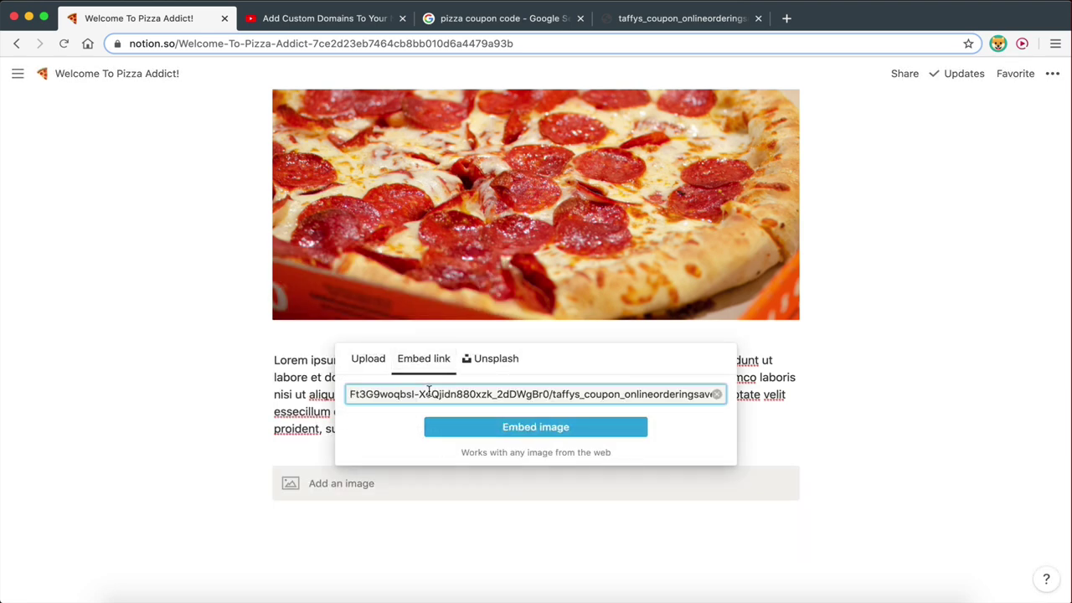
{"action": "left_click", "coordinate": [469, 426]}
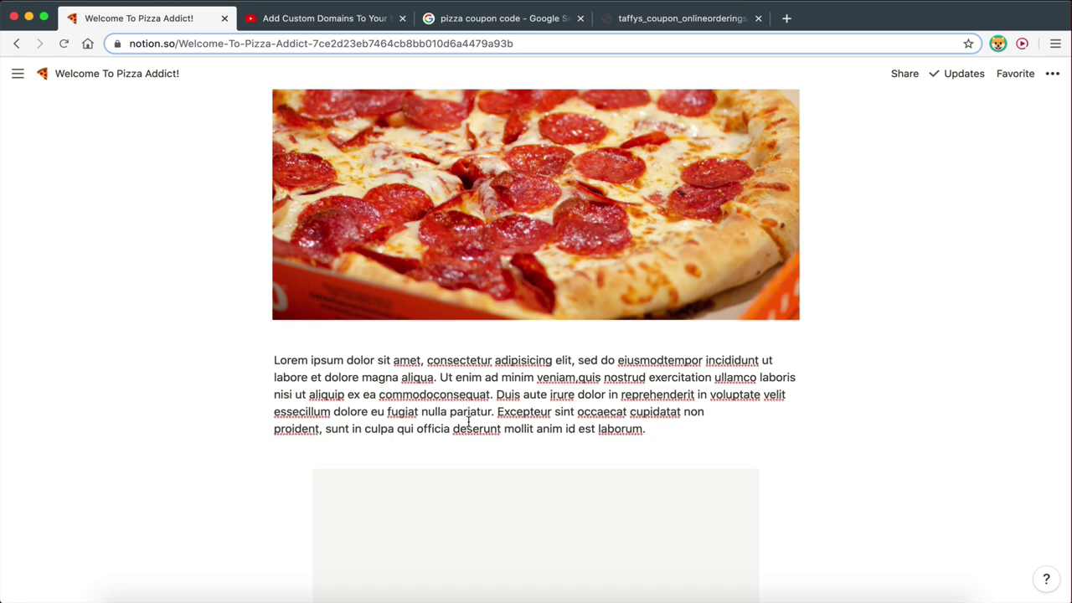
{"action": "scroll", "coordinate": [469, 422], "scroll_direction": "down", "scroll_amount": 4}
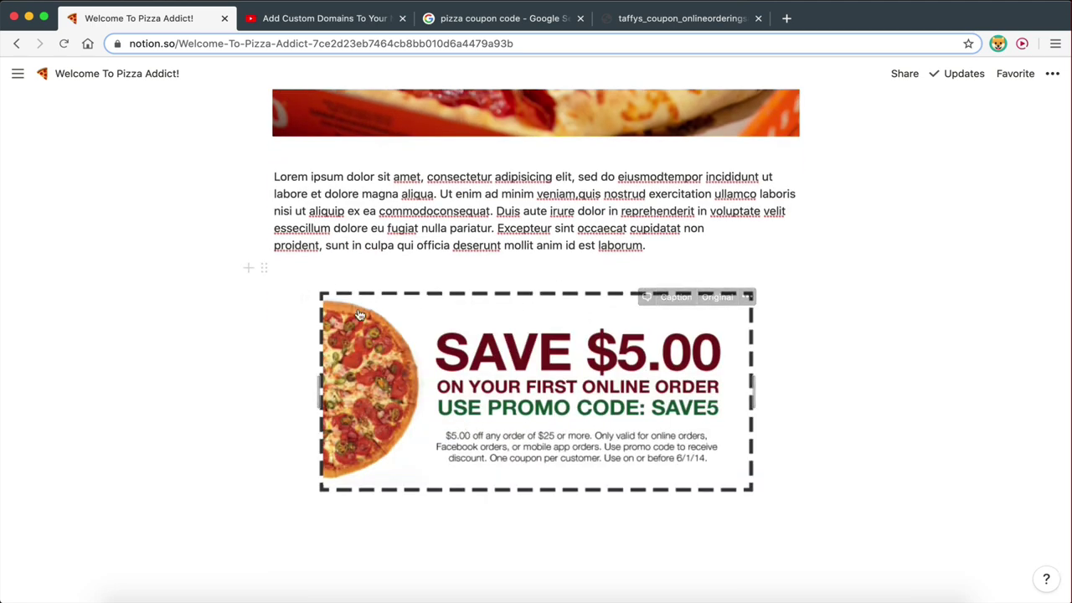
- Add a Heading 3 above the coupon reading 'Deals Of The Month :'
{"action": "key", "text": "Return"}
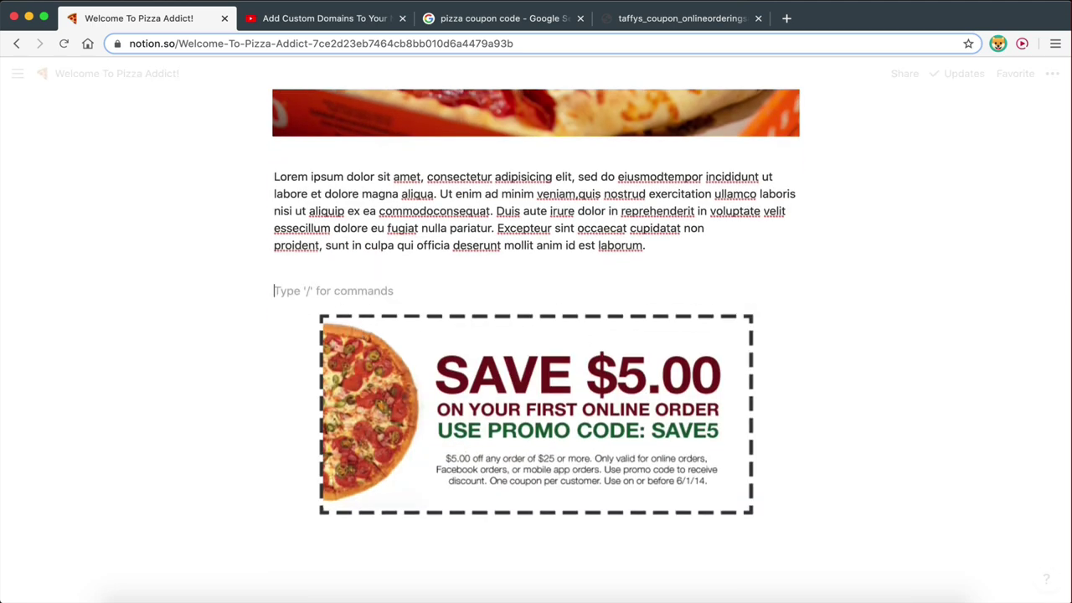
{"action": "type", "text": "/he"}
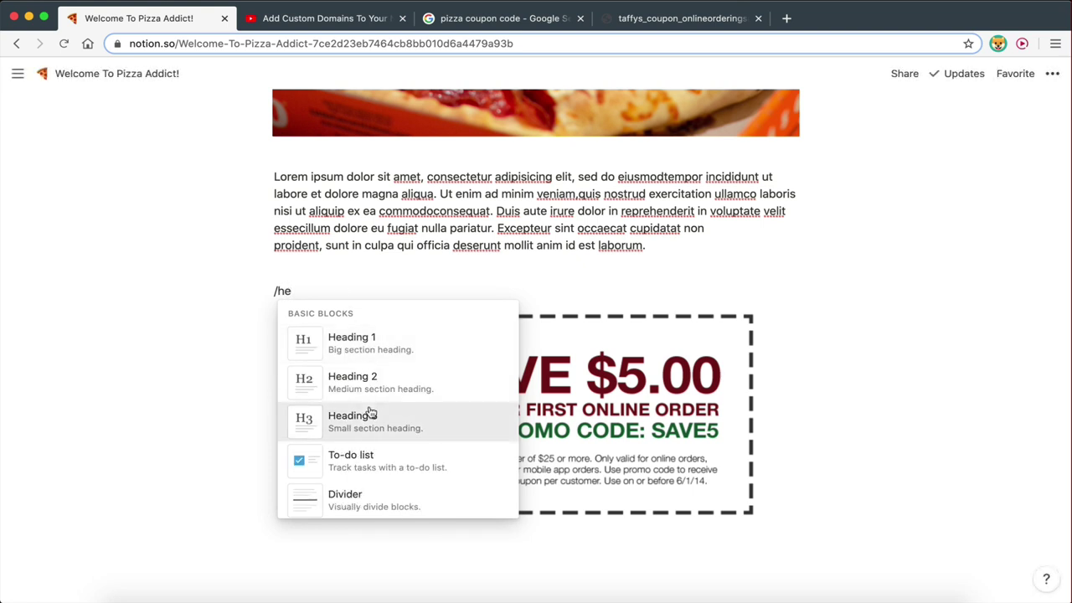
{"action": "left_click", "coordinate": [438, 415]}
{"action": "type", "text": "Coupons"}
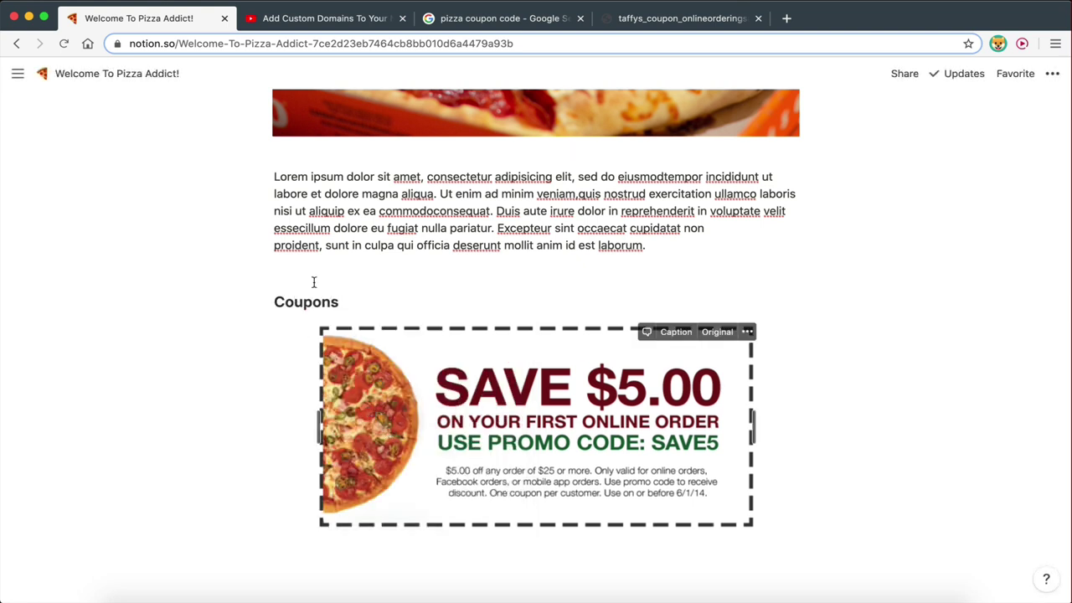
{"action": "left_click", "coordinate": [303, 329]}
{"action": "double_click", "coordinate": [303, 302]}
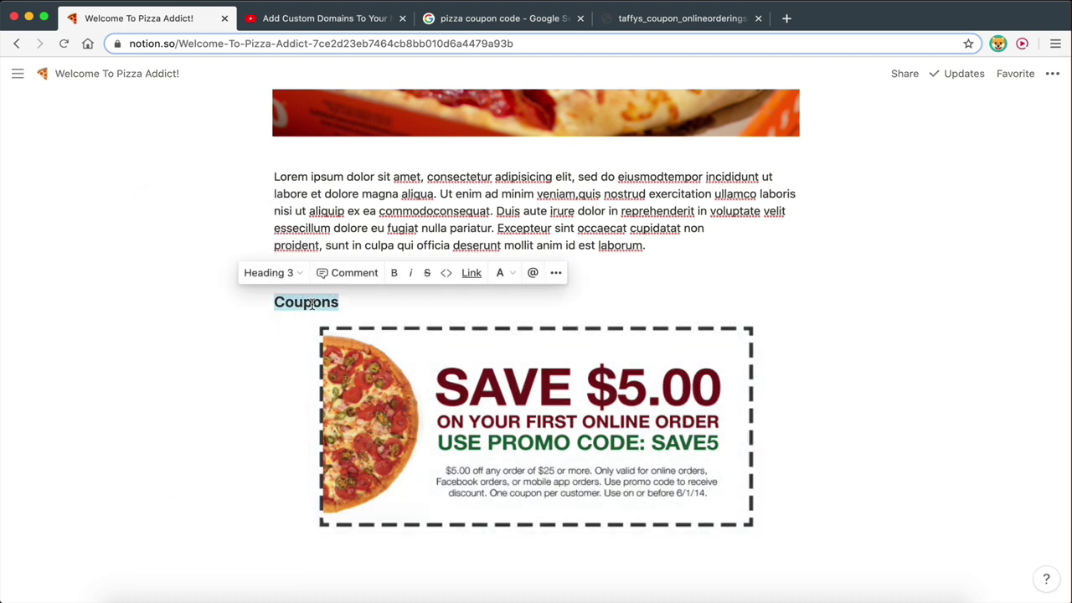
{"action": "type", "text": "Deals Of T"}
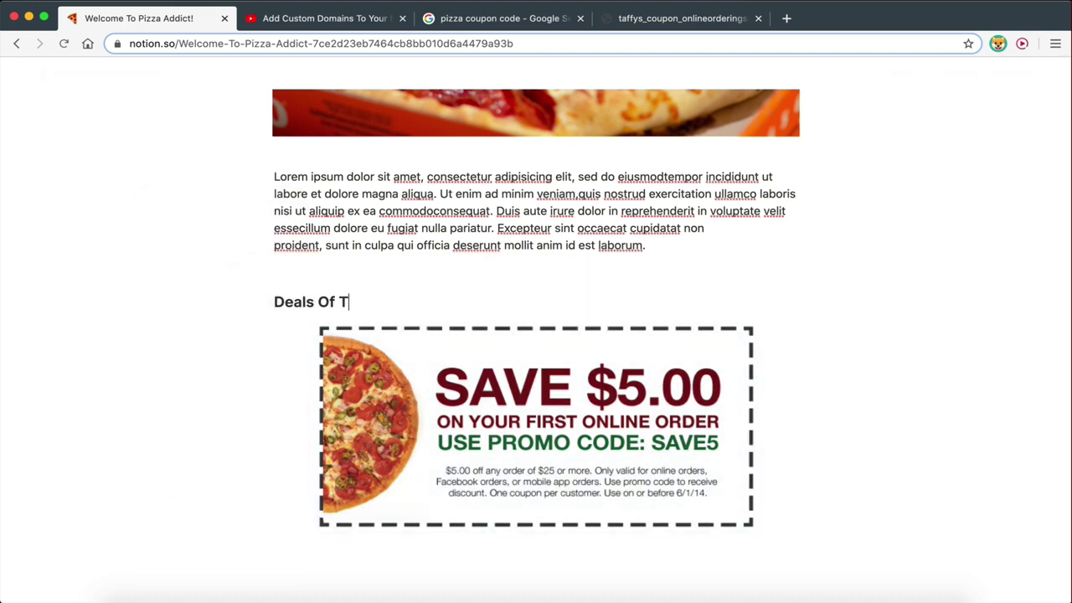
{"action": "type", "text": "he Month :"}
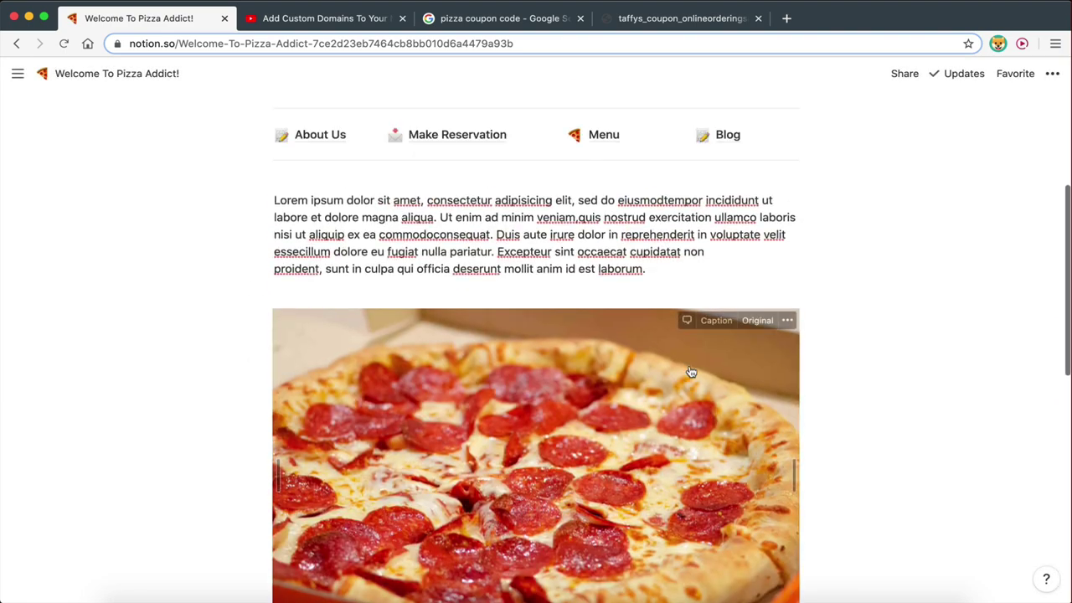
{"action": "scroll", "coordinate": [662, 394], "scroll_direction": "up", "scroll_amount": 3}
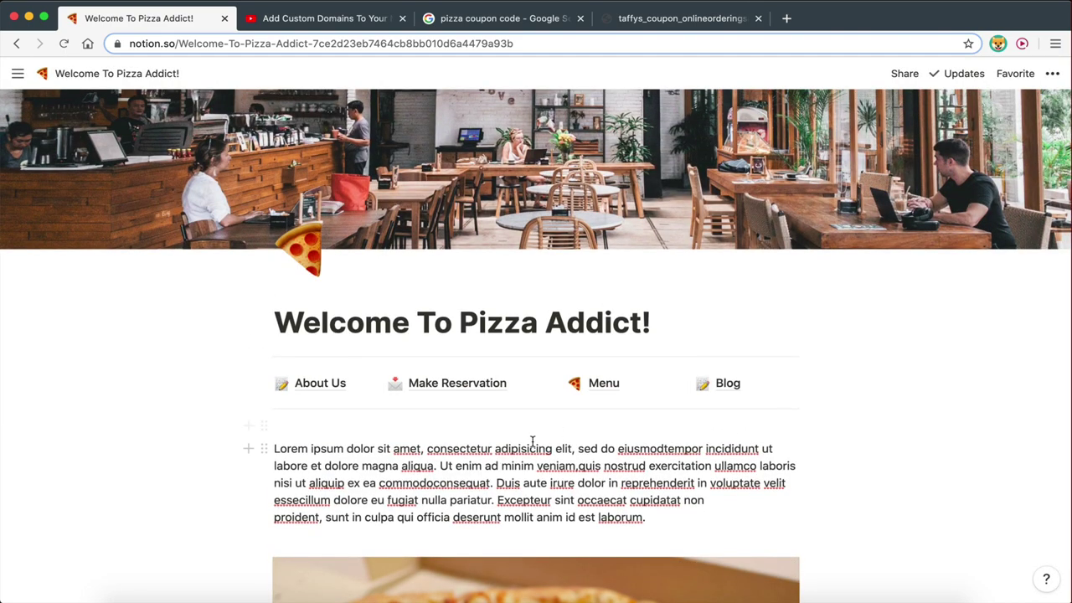
{"action": "scroll", "coordinate": [431, 420], "scroll_direction": "down", "scroll_amount": 10}
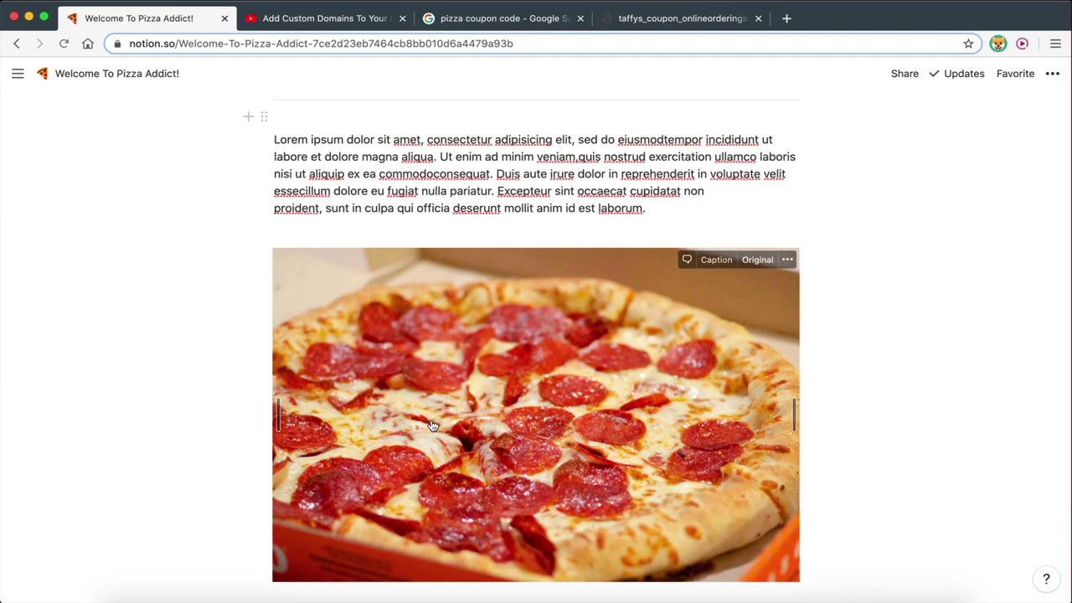
{"action": "scroll", "coordinate": [431, 426], "scroll_direction": "up", "scroll_amount": 10}
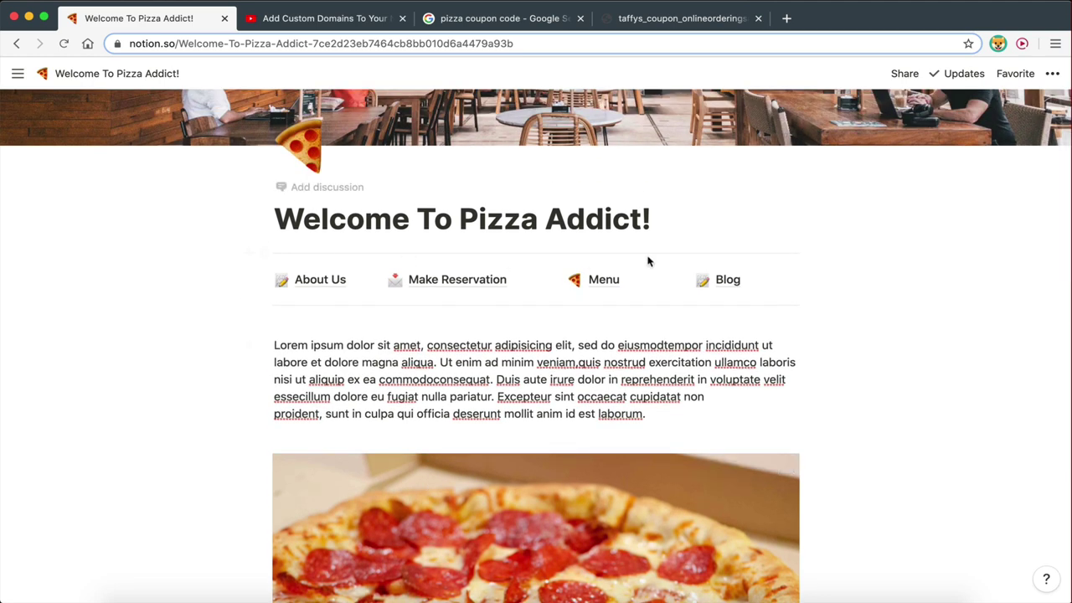
{"action": "scroll", "coordinate": [541, 341], "scroll_direction": "up", "scroll_amount": 2}
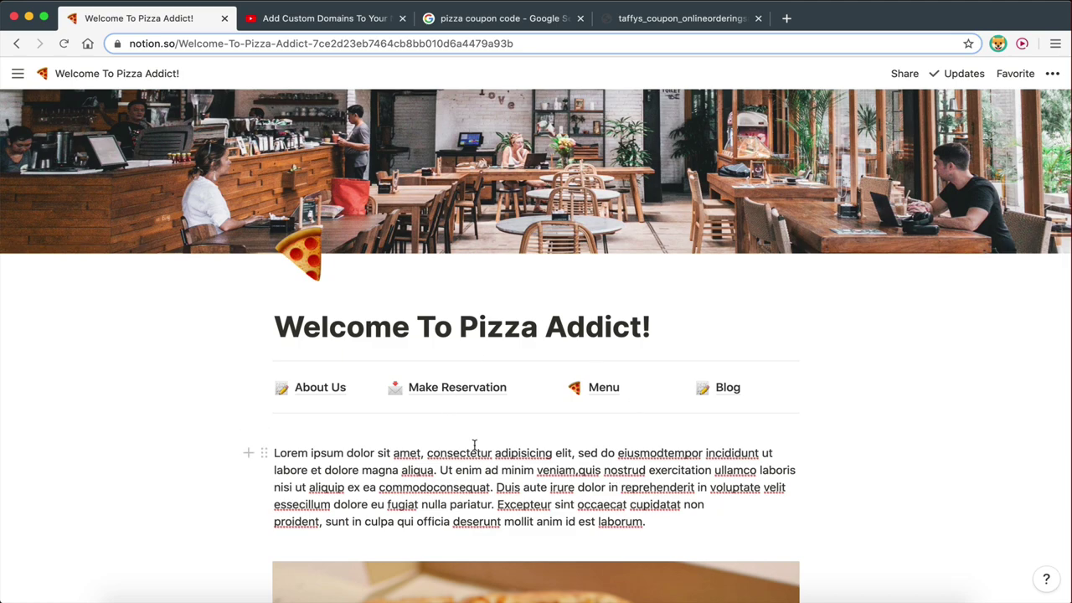
- Go to the Workers section of the dimitristutorials.xyz site in Cloudflare
{"action": "key", "text": "ctrl+Right"}
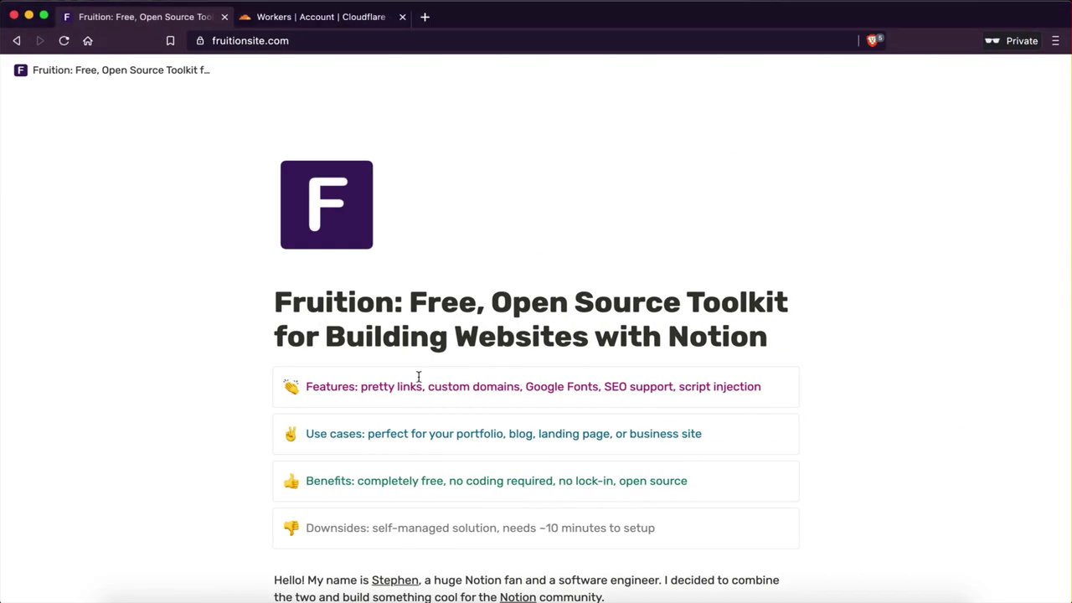
{"action": "scroll", "coordinate": [419, 377], "scroll_direction": "down", "scroll_amount": 10}
{"action": "scroll", "coordinate": [419, 378], "scroll_direction": "down", "scroll_amount": 2}
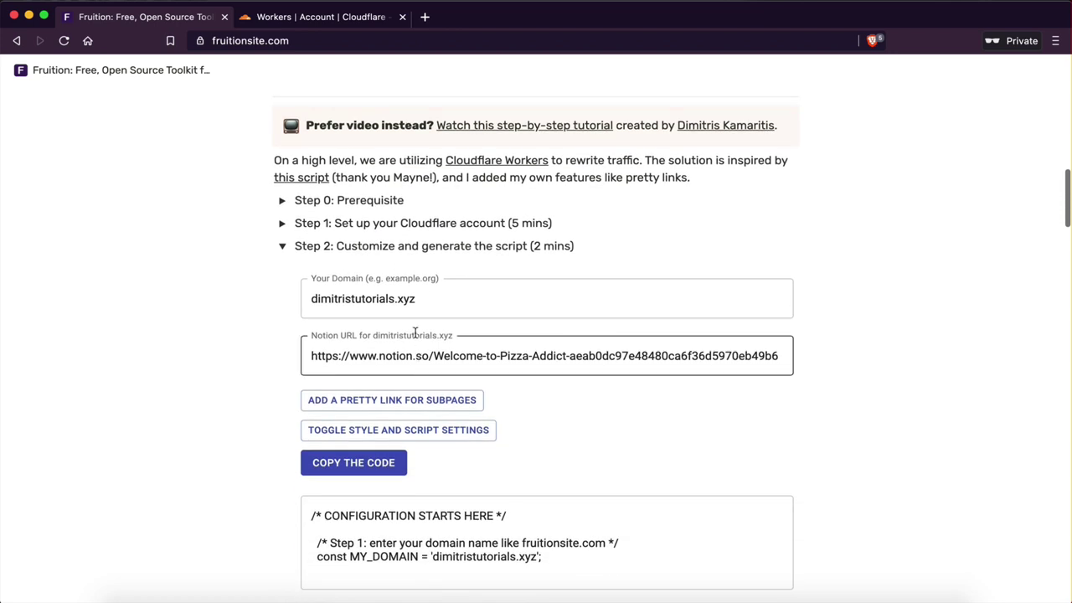
{"action": "left_click", "coordinate": [299, 25]}
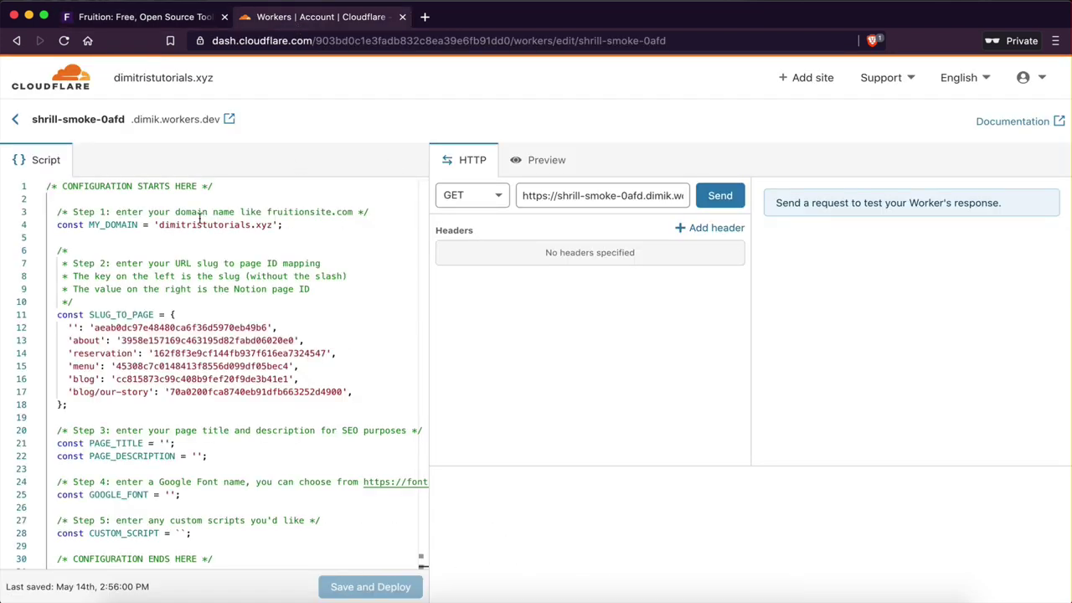
{"action": "left_click", "coordinate": [126, 80]}
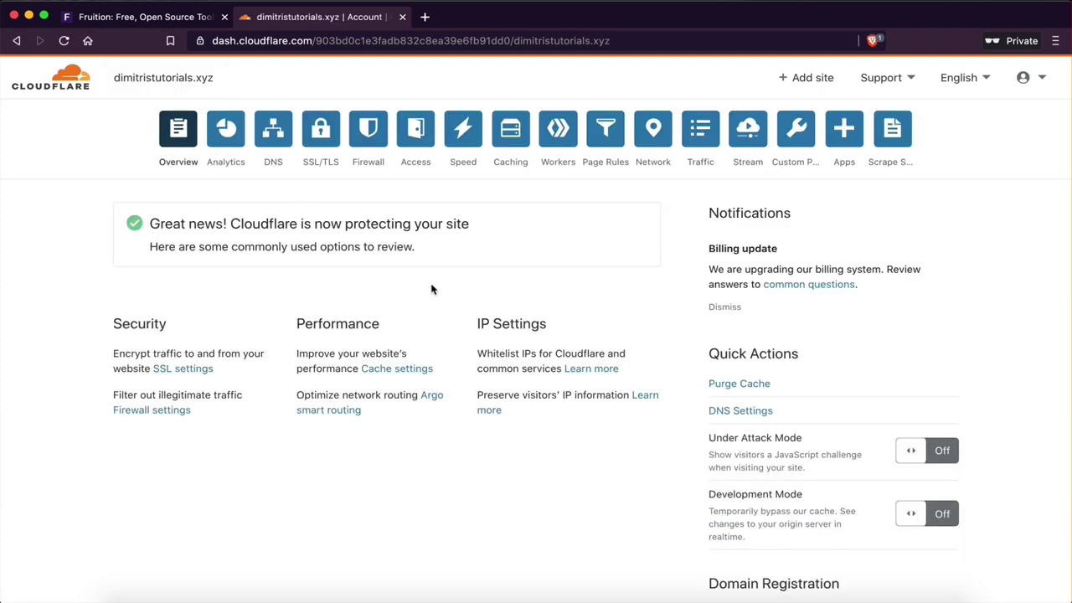
{"action": "left_click", "coordinate": [561, 129]}
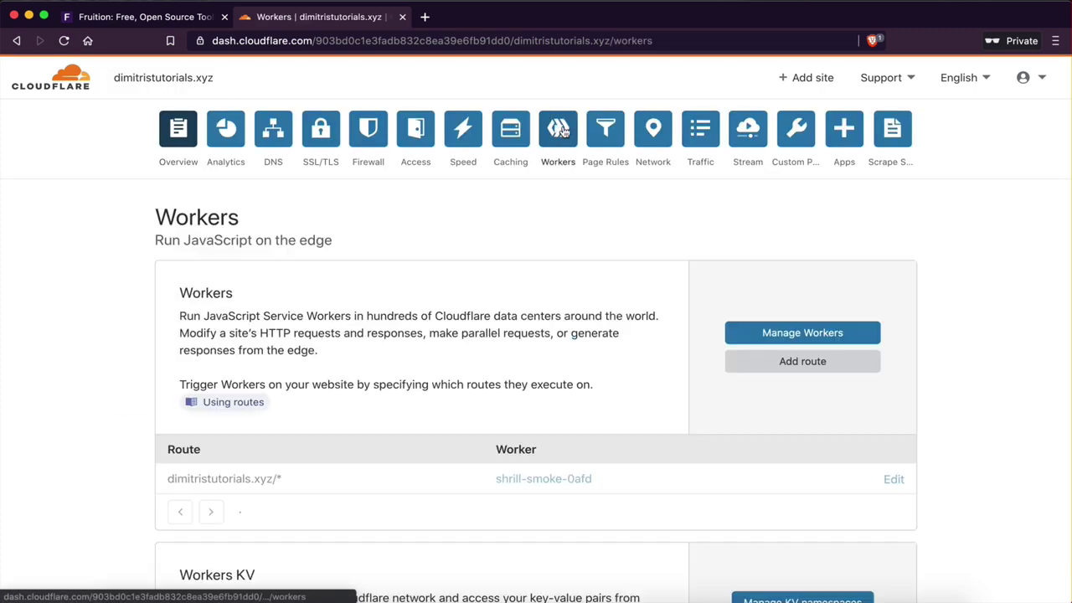
- Open the shrill-smoke-0afd worker in Quick edit, then return to the Fruition generator
{"action": "scroll", "coordinate": [522, 326], "scroll_direction": "down", "scroll_amount": 1}
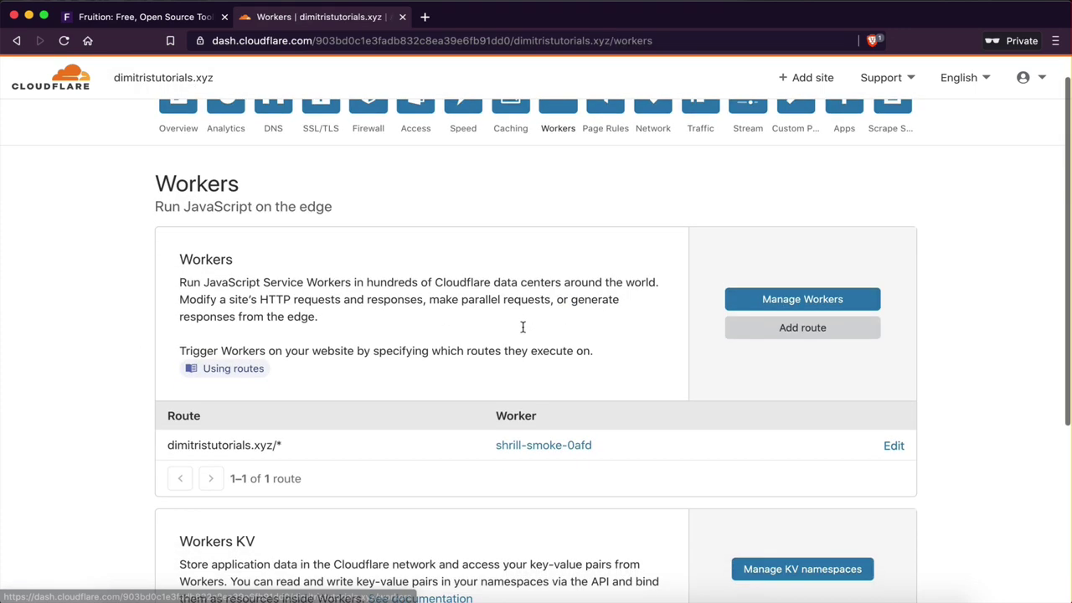
{"action": "left_click", "coordinate": [752, 304]}
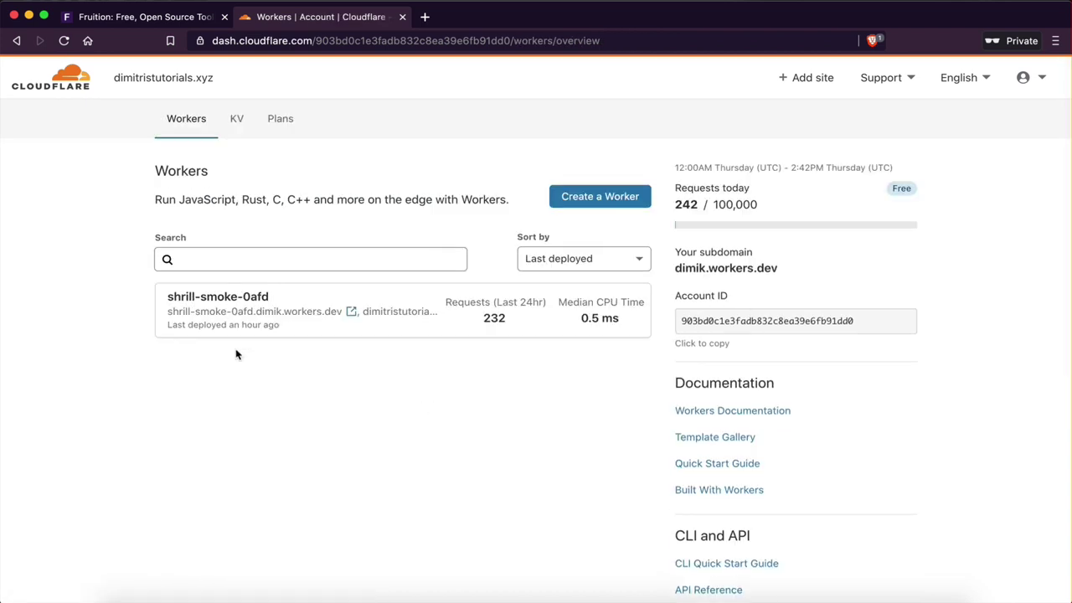
{"action": "left_click", "coordinate": [256, 311]}
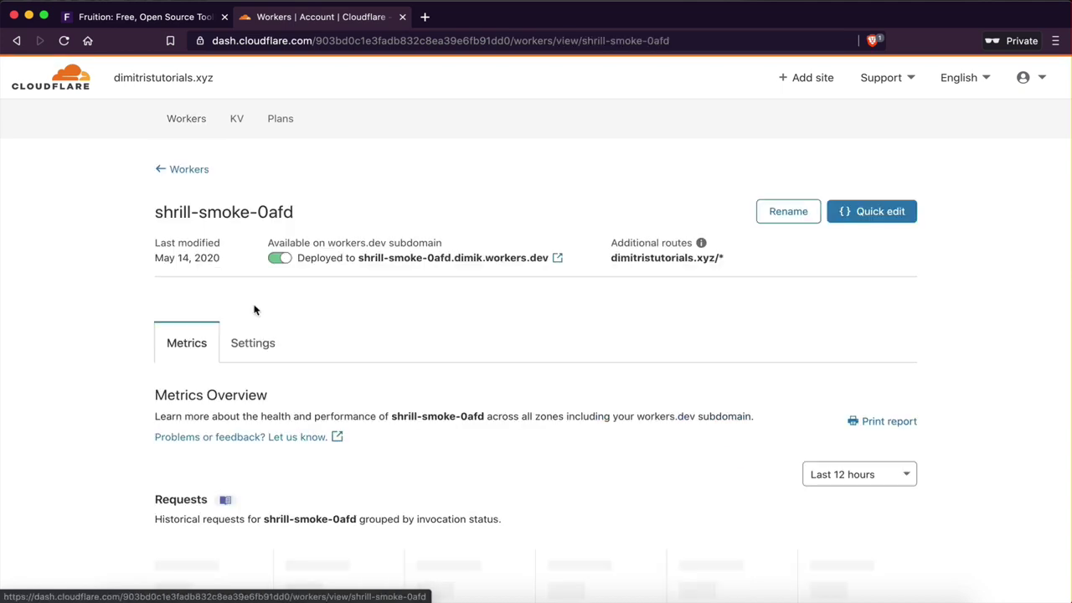
{"action": "scroll", "coordinate": [285, 388], "scroll_direction": "down", "scroll_amount": 1}
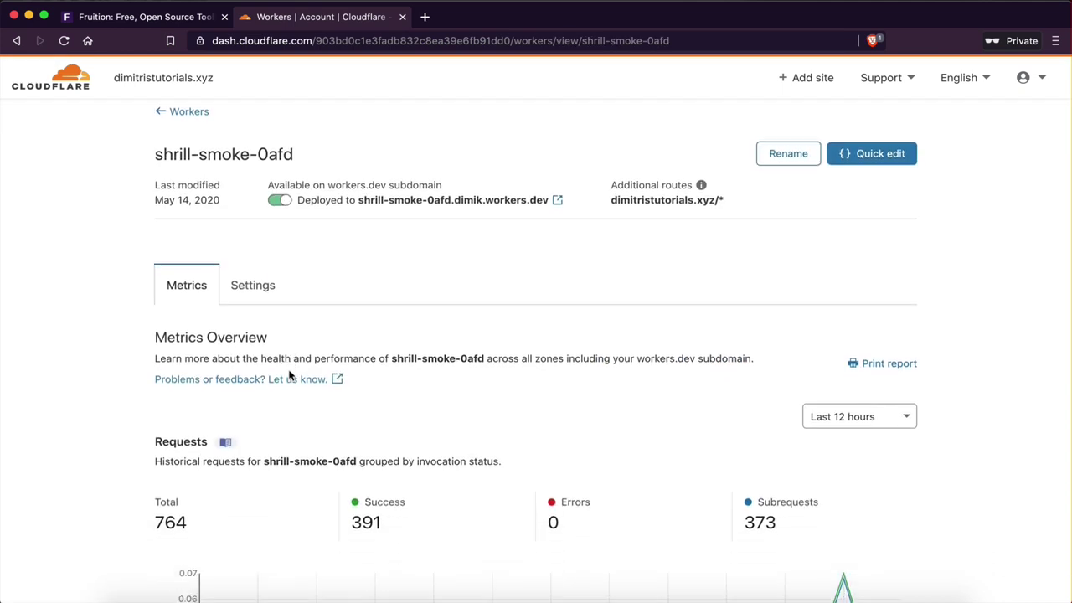
{"action": "left_click", "coordinate": [868, 147]}
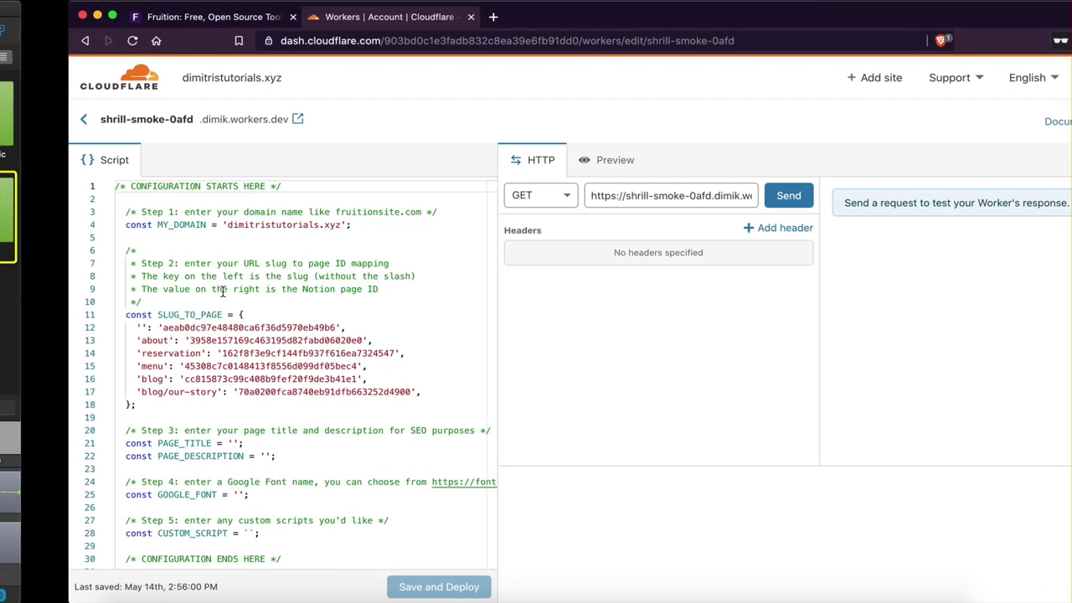
{"action": "left_click", "coordinate": [117, 18]}
{"action": "scroll", "coordinate": [338, 373], "scroll_direction": "down", "scroll_amount": 3}
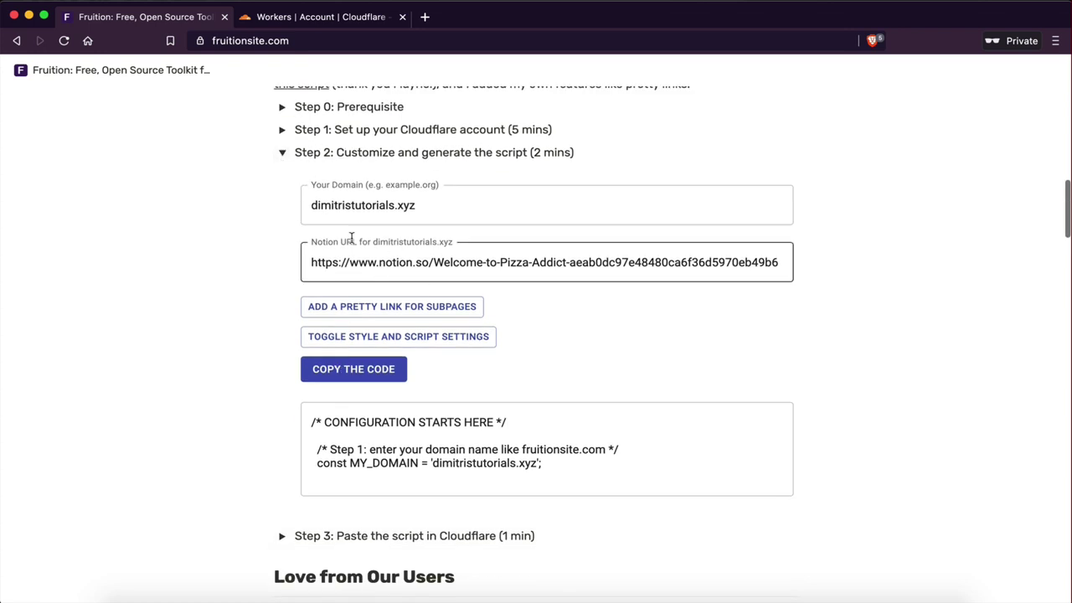
- Clear the Notion URL and domain fields in the Fruition generator
{"action": "triple_click", "coordinate": [467, 264]}
{"action": "key", "text": "BackSpace"}
{"action": "left_click", "coordinate": [436, 205]}
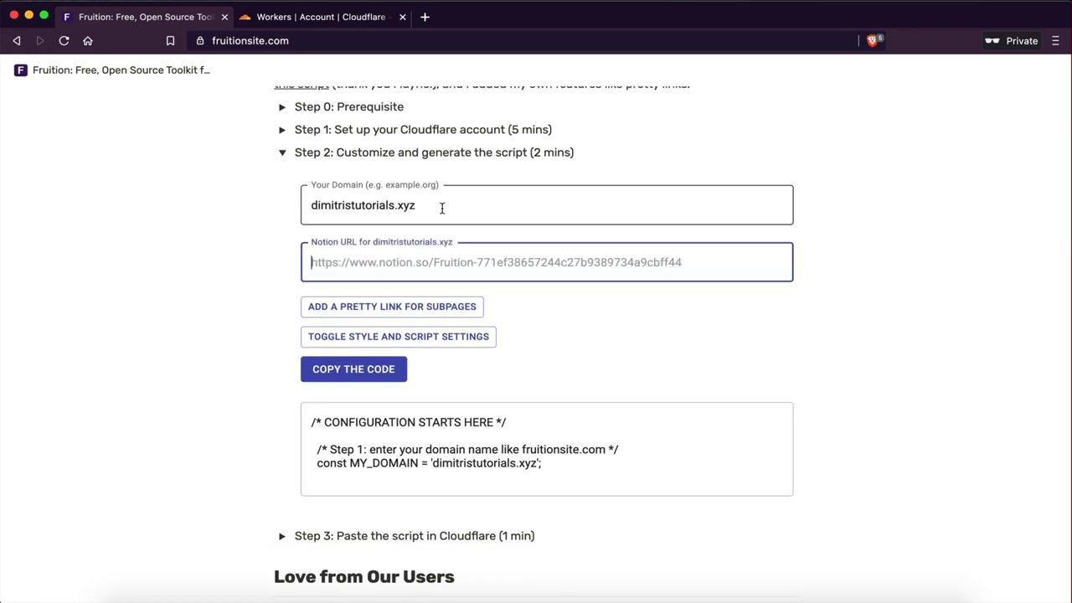
{"action": "triple_click", "coordinate": [436, 205]}
{"action": "key", "text": "BackSpace"}
{"action": "left_click", "coordinate": [184, 299]}
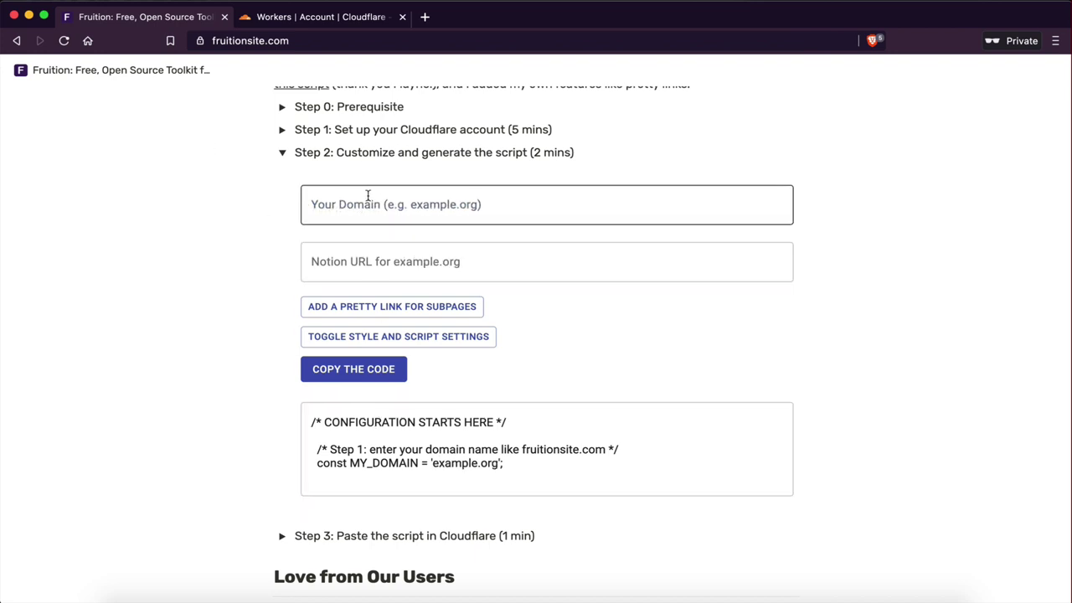
- Copy the generated worker script and compare it with the Cloudflare editor
{"action": "left_click", "coordinate": [360, 371]}
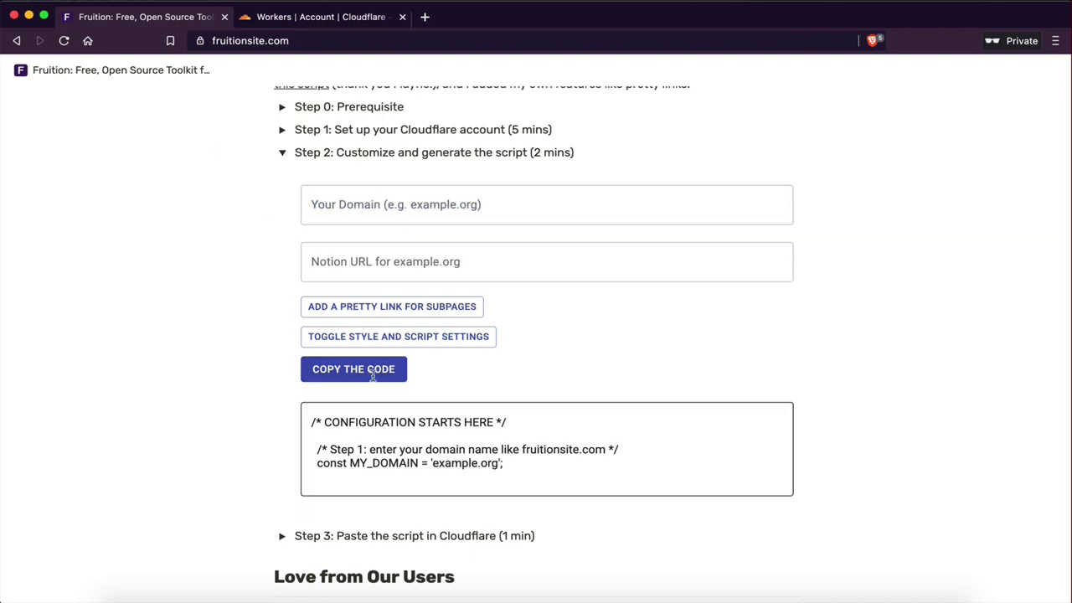
{"action": "left_click", "coordinate": [293, 24]}
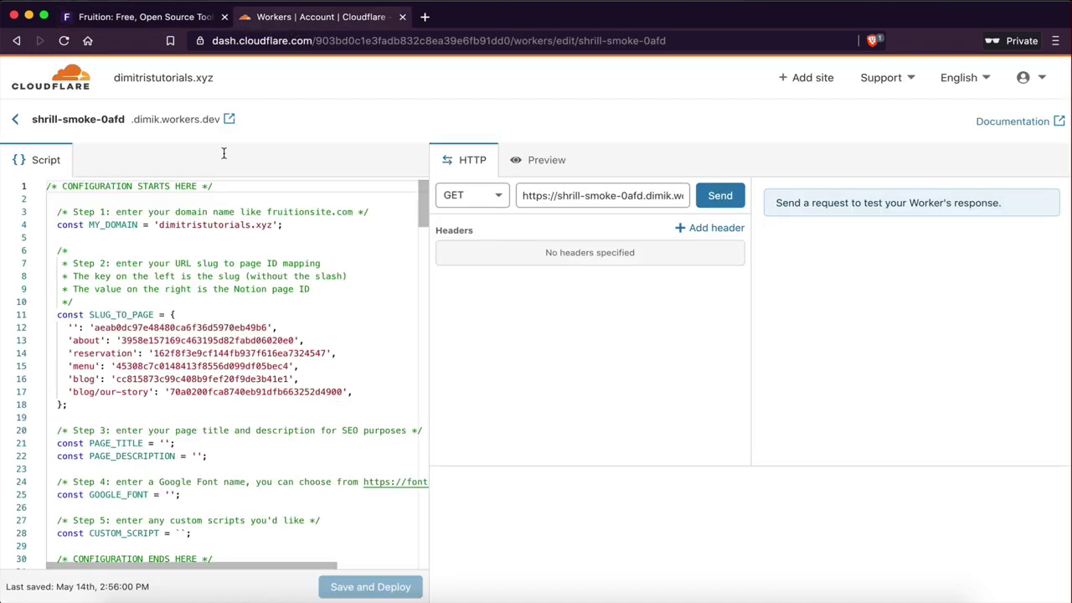
{"action": "left_click", "coordinate": [155, 17]}
{"action": "left_click", "coordinate": [379, 201]}
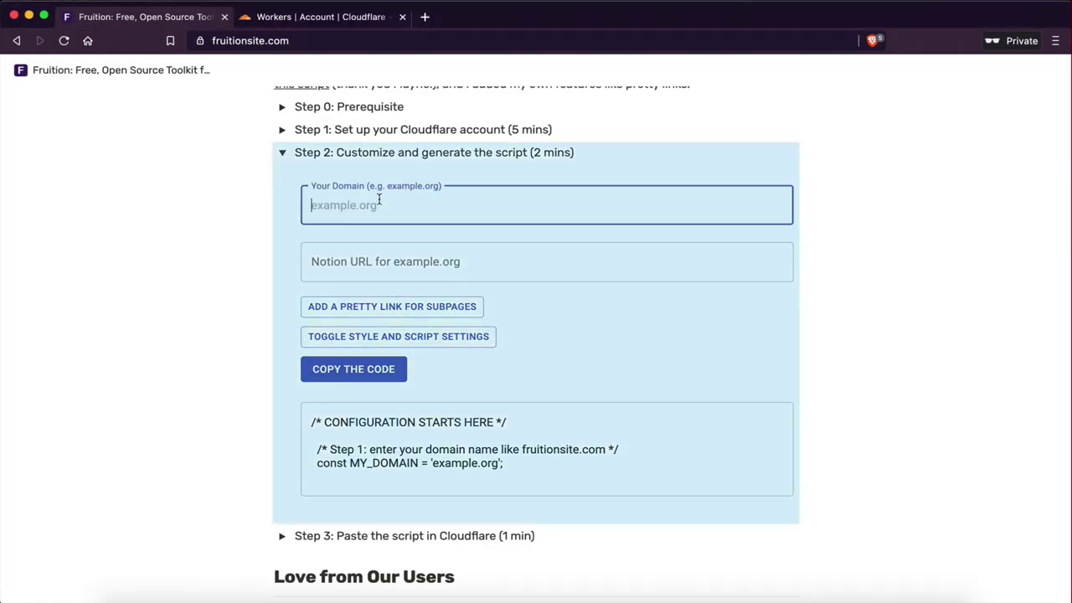
{"action": "left_click", "coordinate": [498, 250]}
{"action": "left_click", "coordinate": [634, 240]}
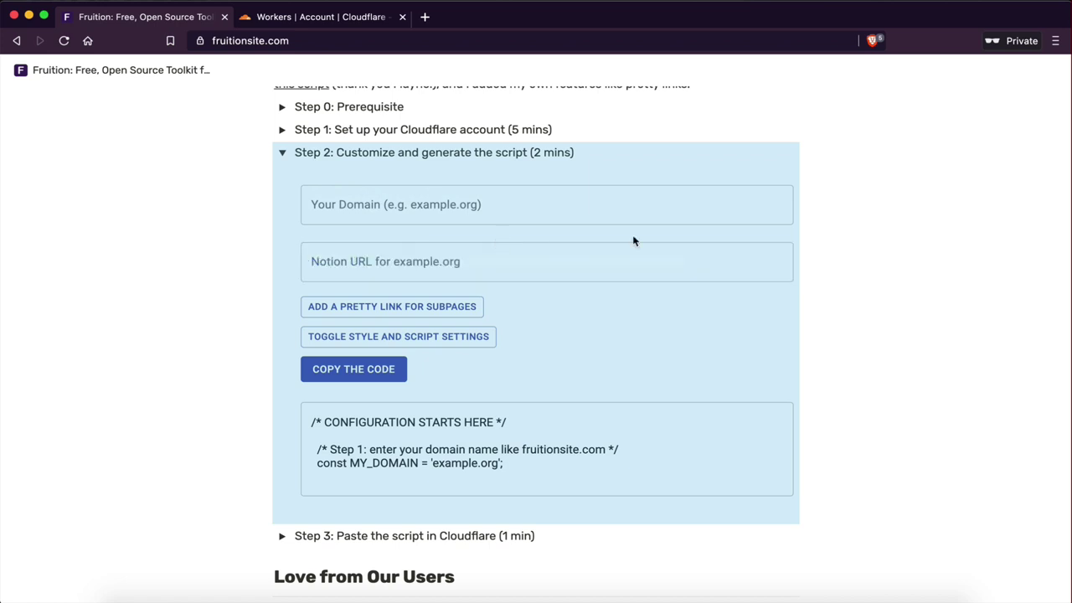
- Enter dimitristutorials.xyz as the Your Domain value in Fruition
{"action": "left_click", "coordinate": [462, 201]}
{"action": "type", "text": "dimitristutorials."}
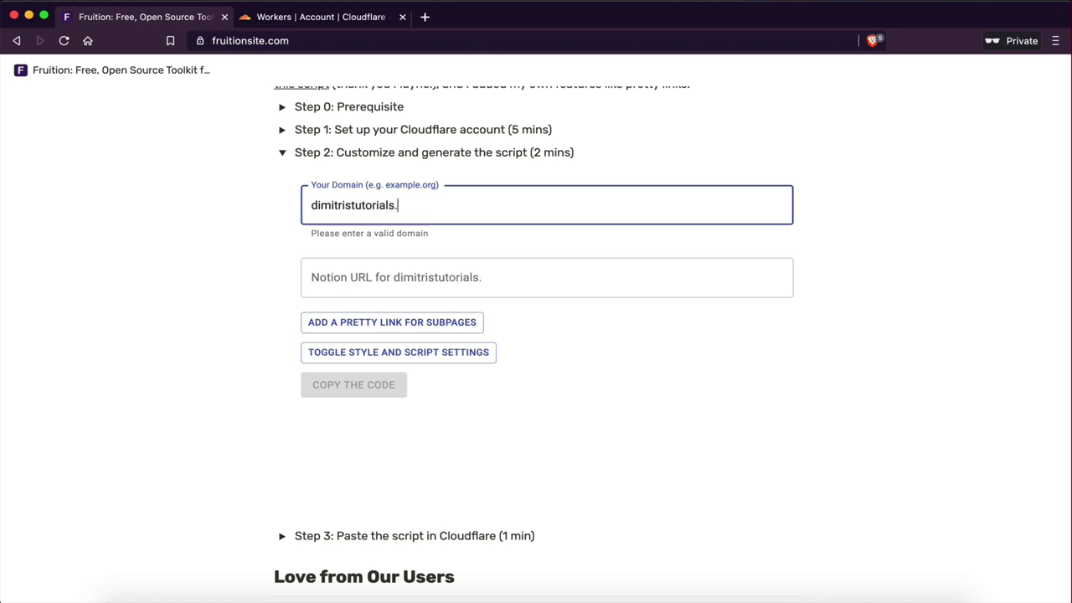
{"action": "type", "text": "xy"}
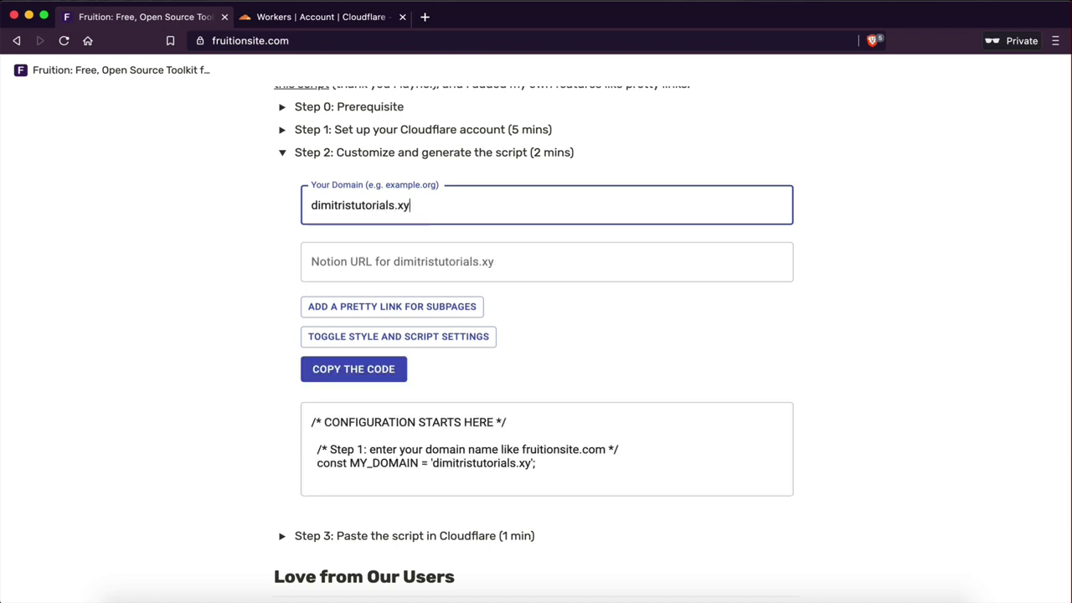
{"action": "type", "text": "z"}
{"action": "left_click", "coordinate": [457, 265]}
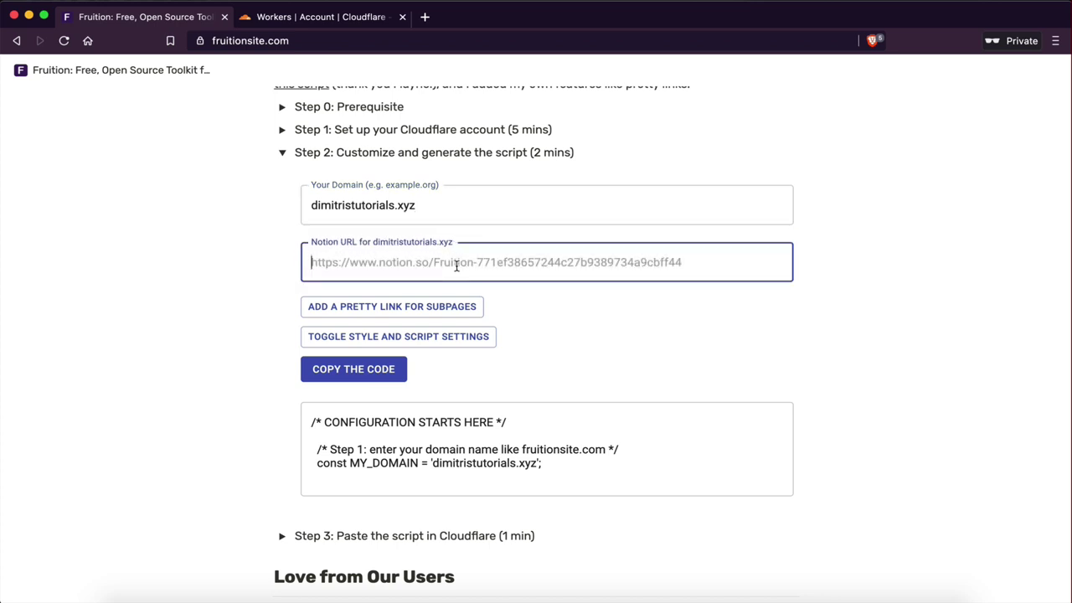
{"action": "left_click", "coordinate": [372, 211]}
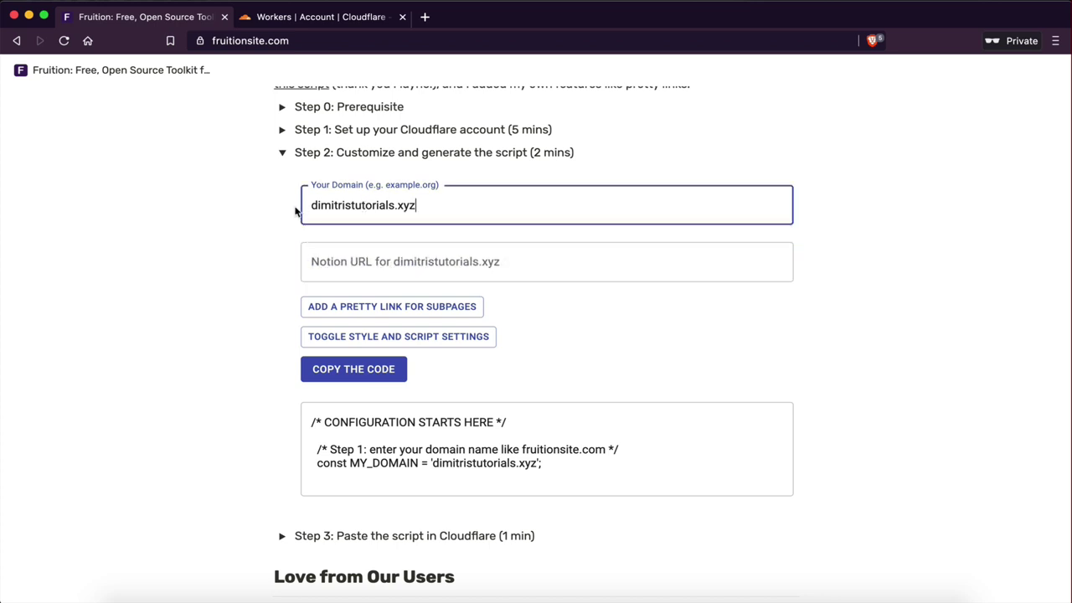
{"action": "left_click", "coordinate": [373, 273]}
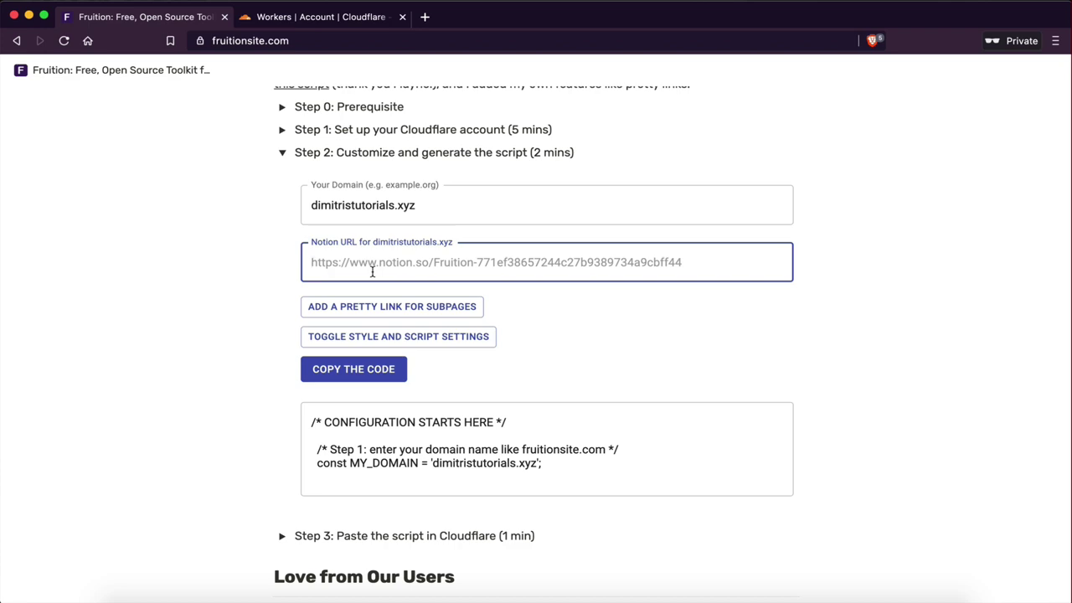
{"action": "left_click", "coordinate": [297, 260]}
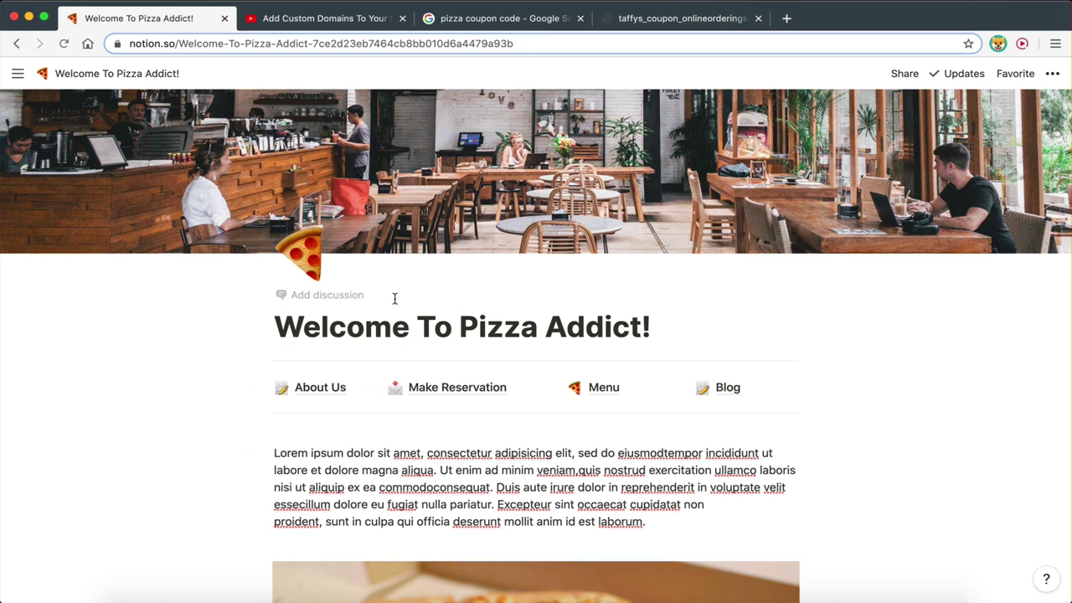
- Turn on public access for the Welcome page via Share and copy its page link
{"action": "left_click", "coordinate": [904, 74]}
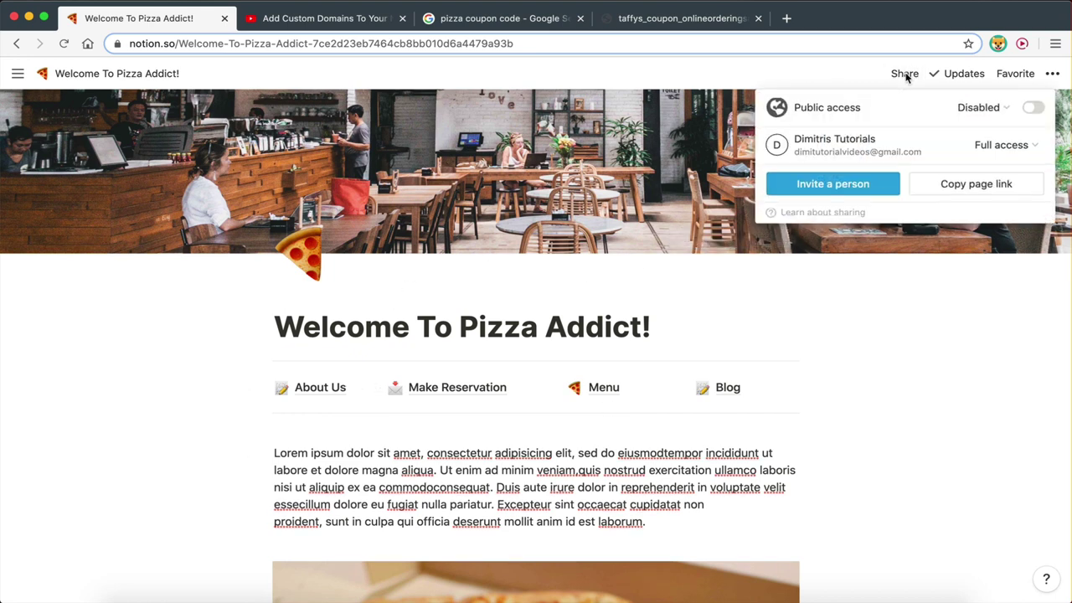
{"action": "left_click", "coordinate": [1032, 107]}
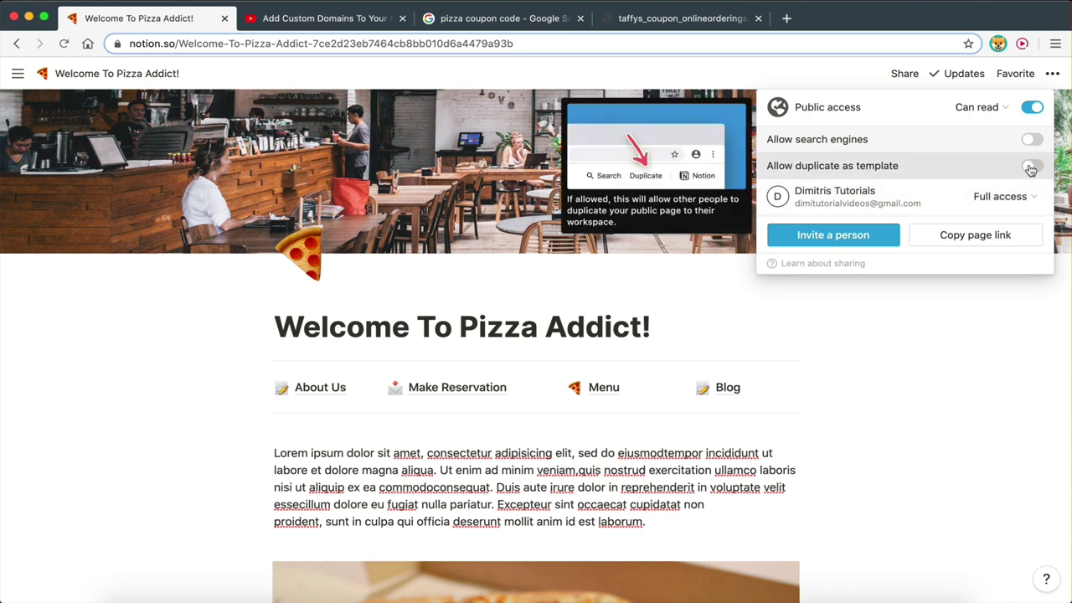
{"action": "mouse_move", "coordinate": [954, 147]}
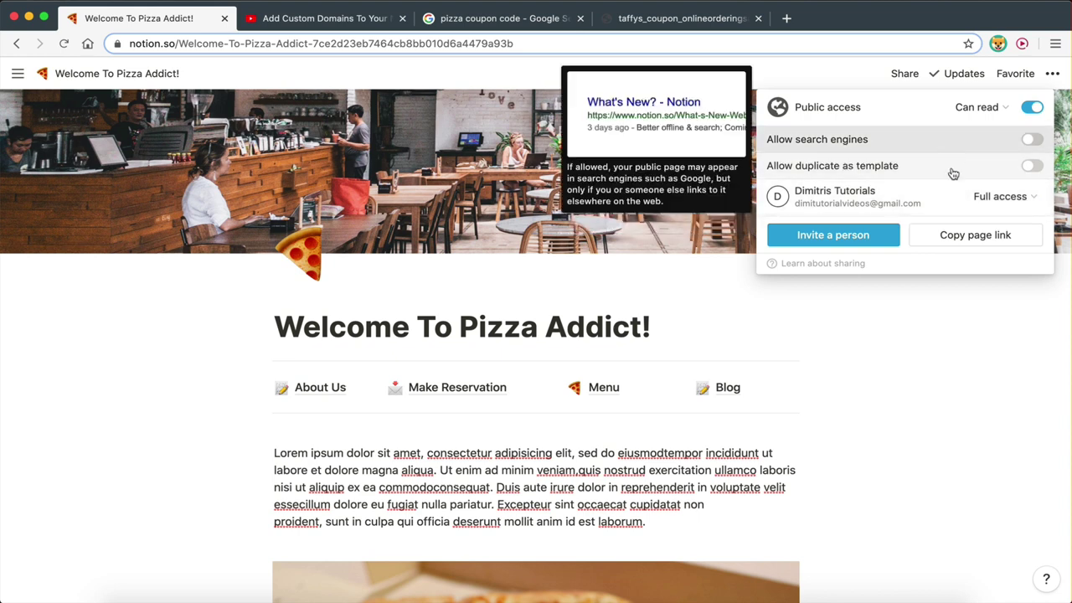
{"action": "left_click", "coordinate": [976, 235]}
{"action": "key", "text": "ctrl+Right"}
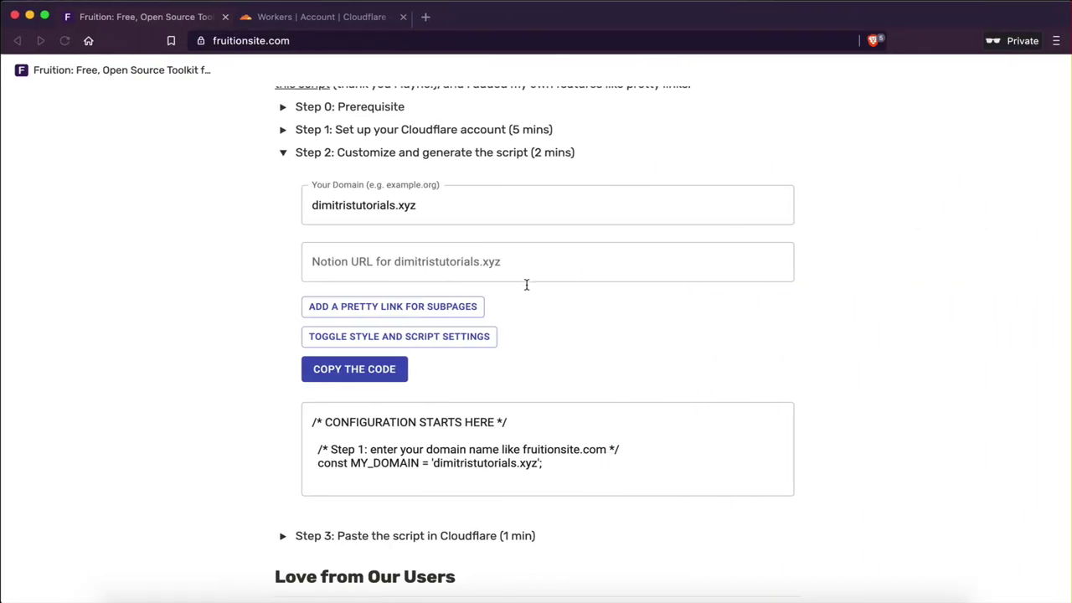
- Paste the Welcome page link as the Notion URL and add a pretty link named about
{"action": "left_click", "coordinate": [526, 280]}
{"action": "key", "text": "super+v"}
{"action": "left_click", "coordinate": [241, 273]}
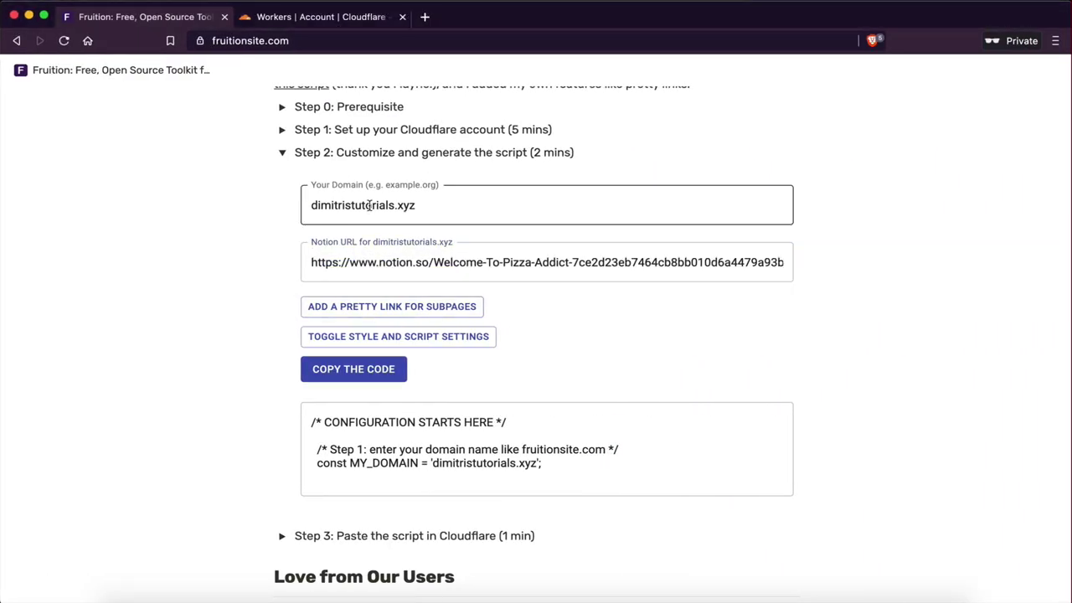
{"action": "left_click", "coordinate": [431, 309]}
{"action": "left_click", "coordinate": [478, 335]}
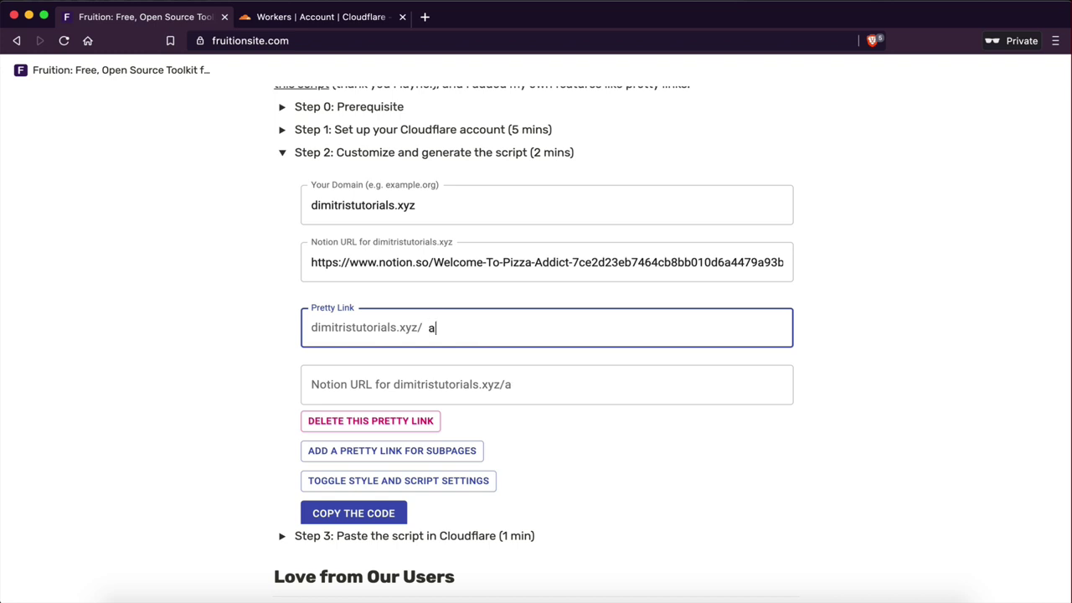
{"action": "left_click", "coordinate": [283, 320]}
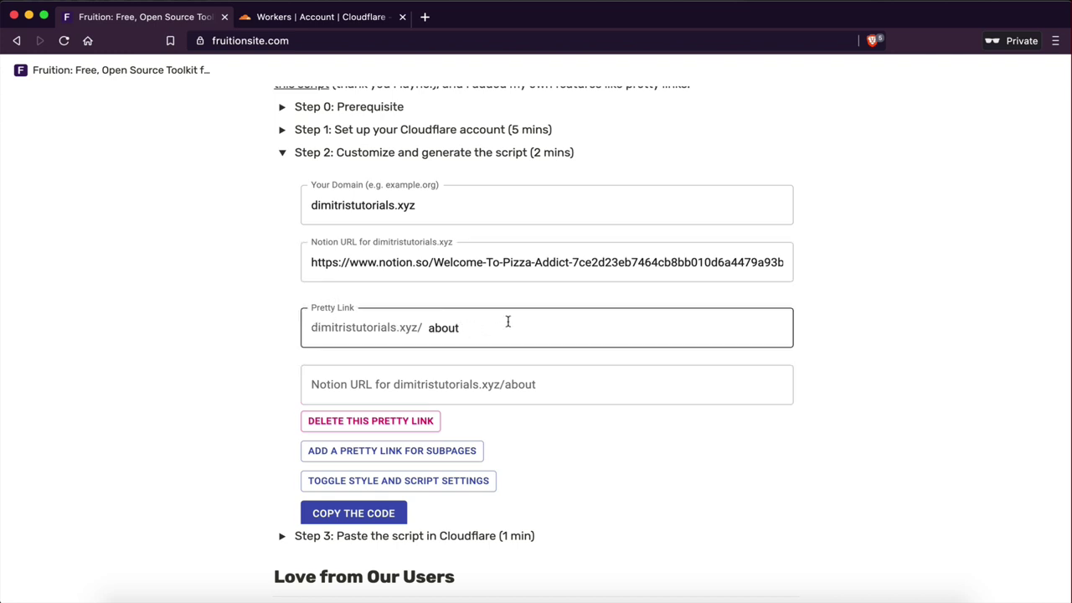
- Copy the Notion About Us page's share link
{"action": "left_click", "coordinate": [306, 388]}
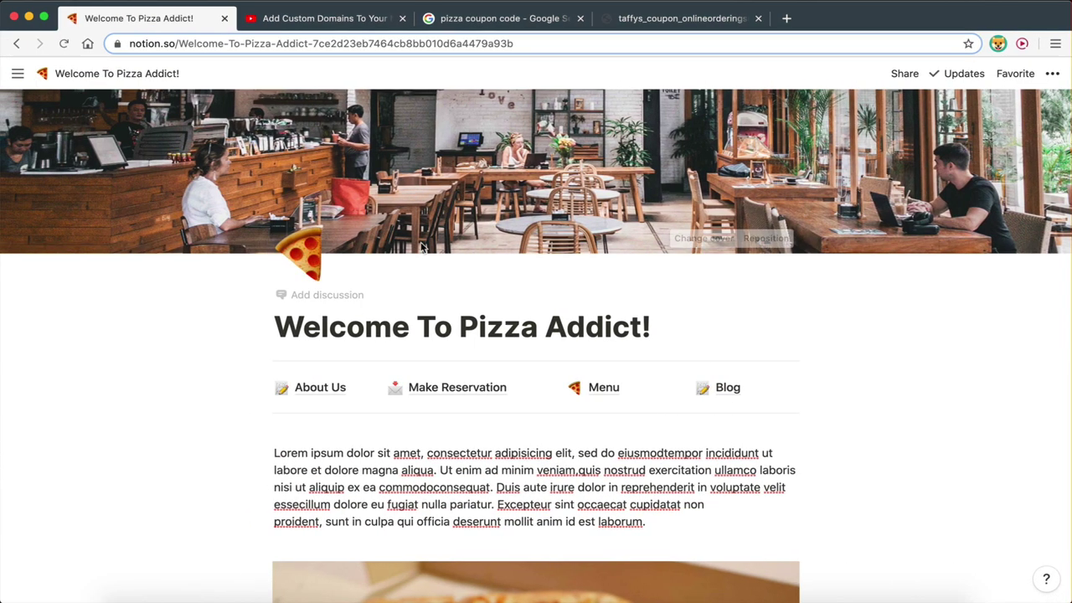
{"action": "scroll", "coordinate": [418, 393], "scroll_direction": "down", "scroll_amount": 2}
{"action": "left_click", "coordinate": [307, 346]}
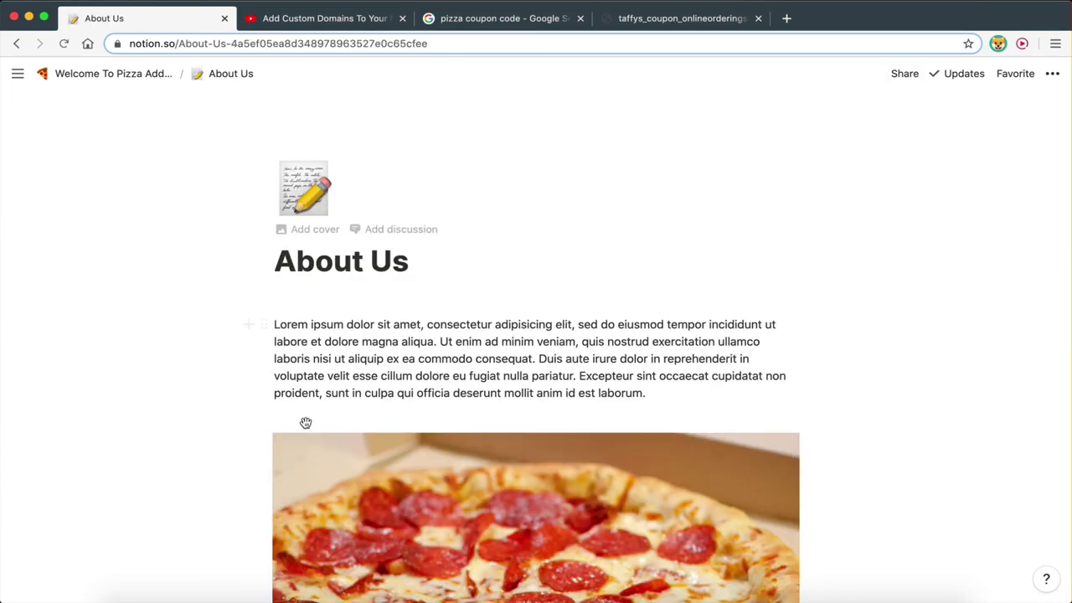
{"action": "left_click", "coordinate": [903, 75]}
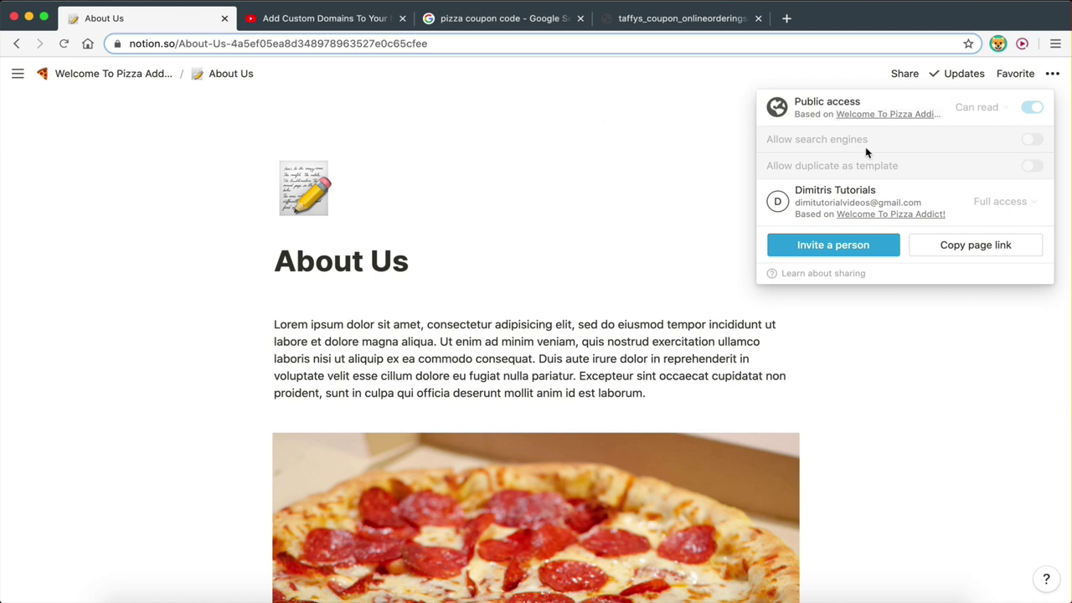
{"action": "left_click", "coordinate": [968, 244]}
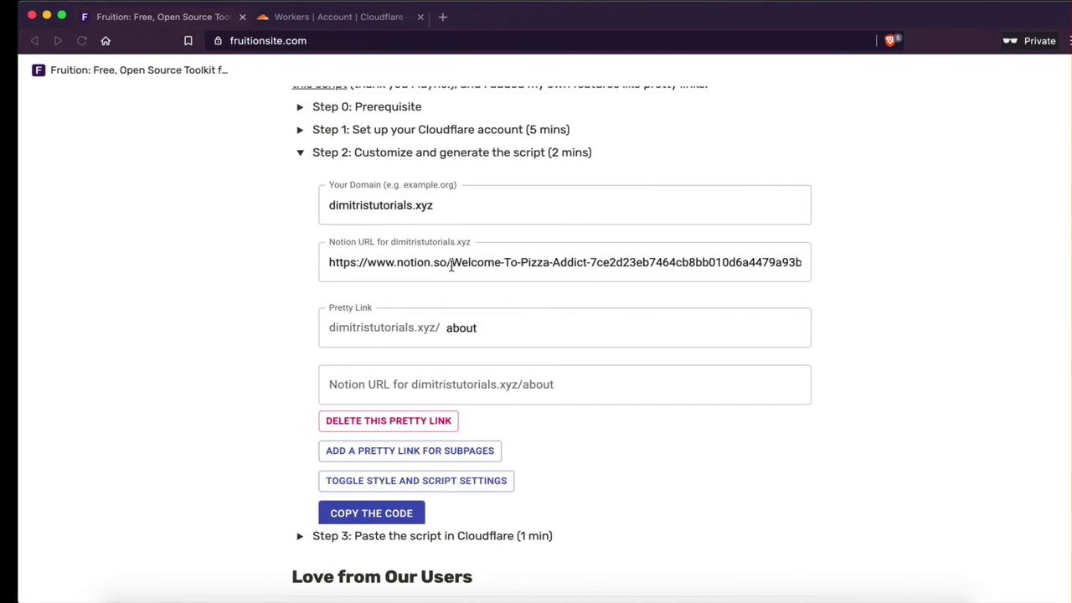
- Paste it as the about link's Notion URL and add a second pretty link
{"action": "left_click", "coordinate": [386, 389]}
{"action": "key", "text": "super+v"}
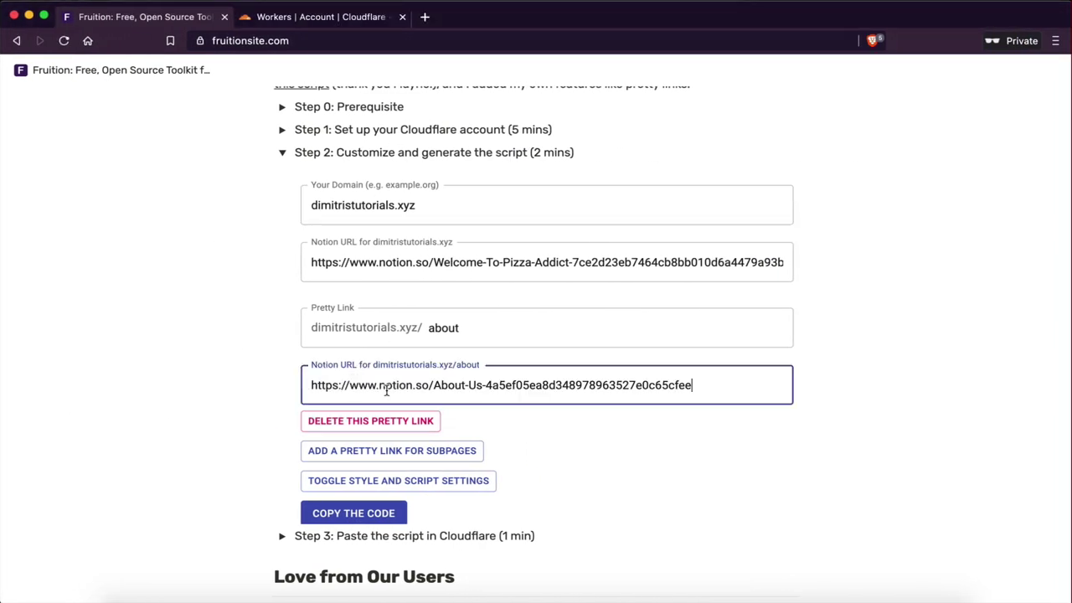
{"action": "left_click", "coordinate": [210, 371]}
{"action": "scroll", "coordinate": [335, 419], "scroll_direction": "down", "scroll_amount": 1}
{"action": "left_click", "coordinate": [340, 422]}
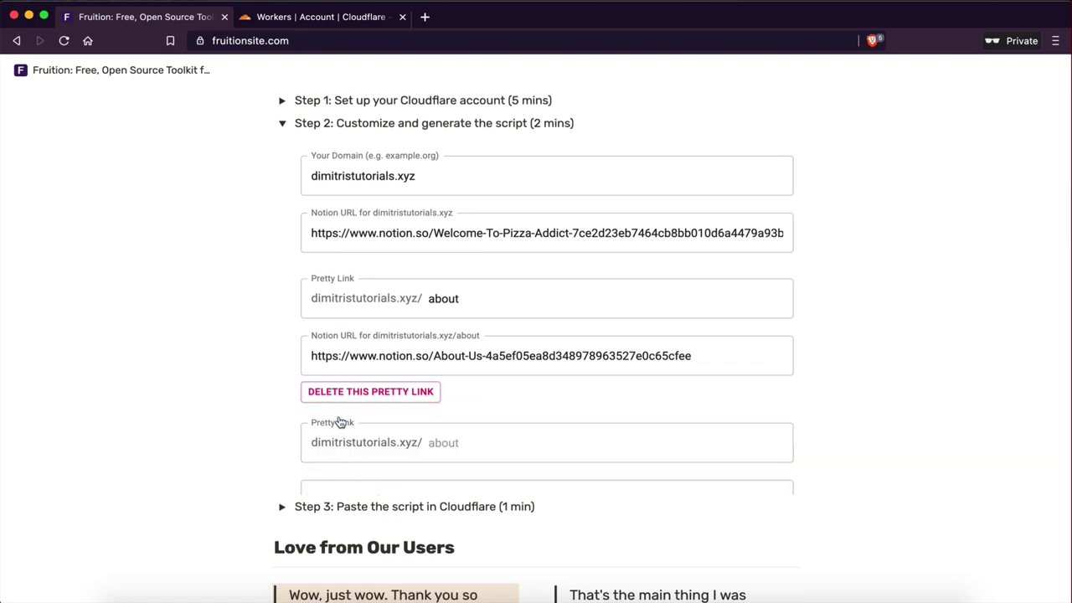
- Name the second pretty link 'reservation'
{"action": "left_click", "coordinate": [394, 433]}
{"action": "scroll", "coordinate": [385, 431], "scroll_direction": "down", "scroll_amount": 2}
{"action": "scroll", "coordinate": [430, 393], "scroll_direction": "down", "scroll_amount": 1}
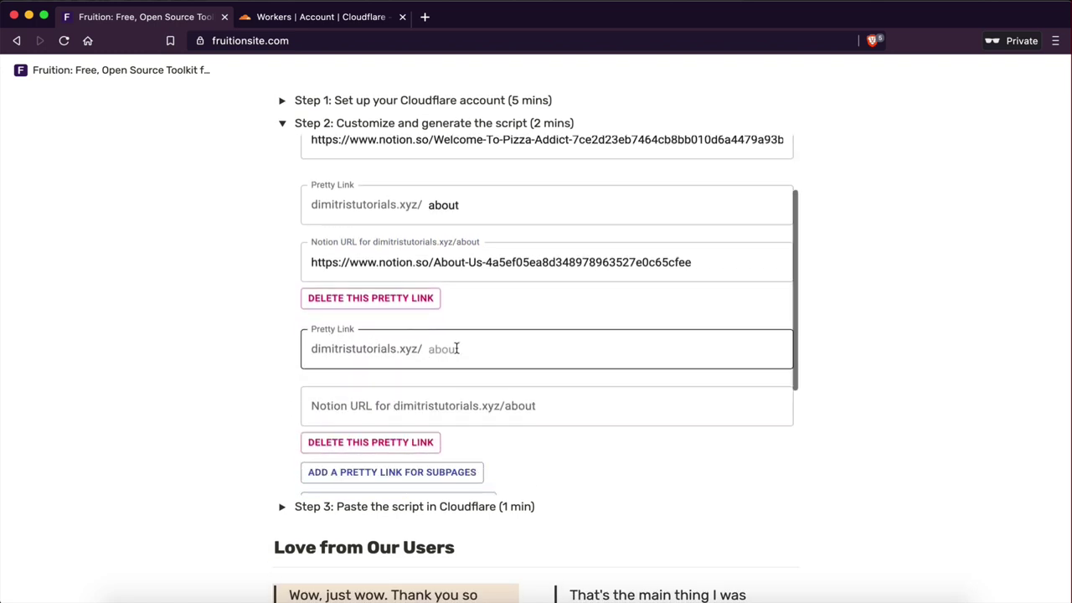
{"action": "left_click", "coordinate": [457, 347]}
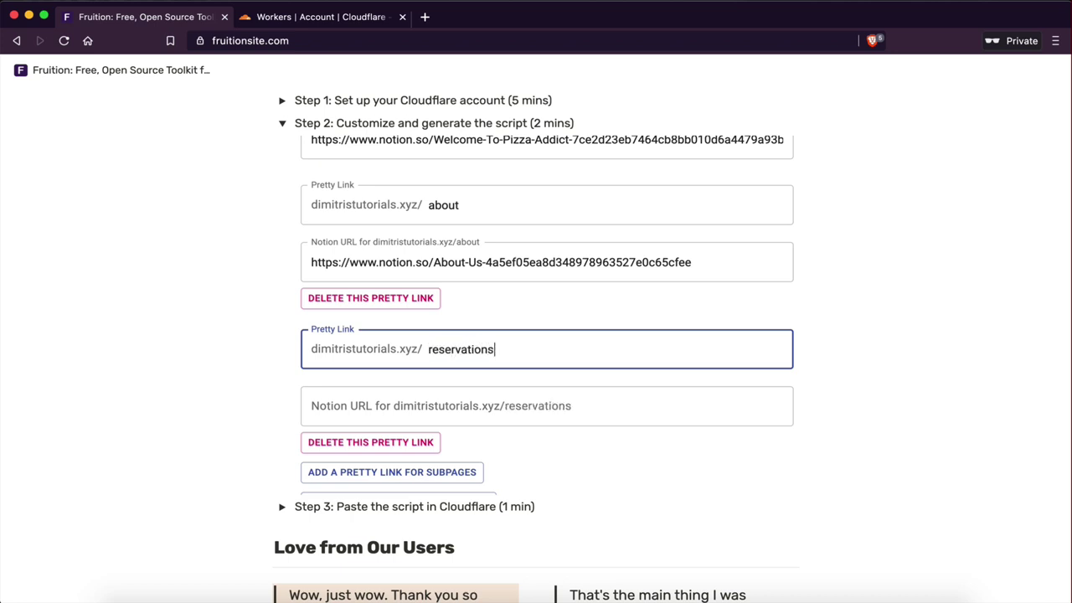
{"action": "type", "text": "reservations"}
{"action": "left_click", "coordinate": [209, 341]}
{"action": "left_click", "coordinate": [525, 352]}
{"action": "key", "text": "BackSpace"}
{"action": "left_click", "coordinate": [186, 378]}
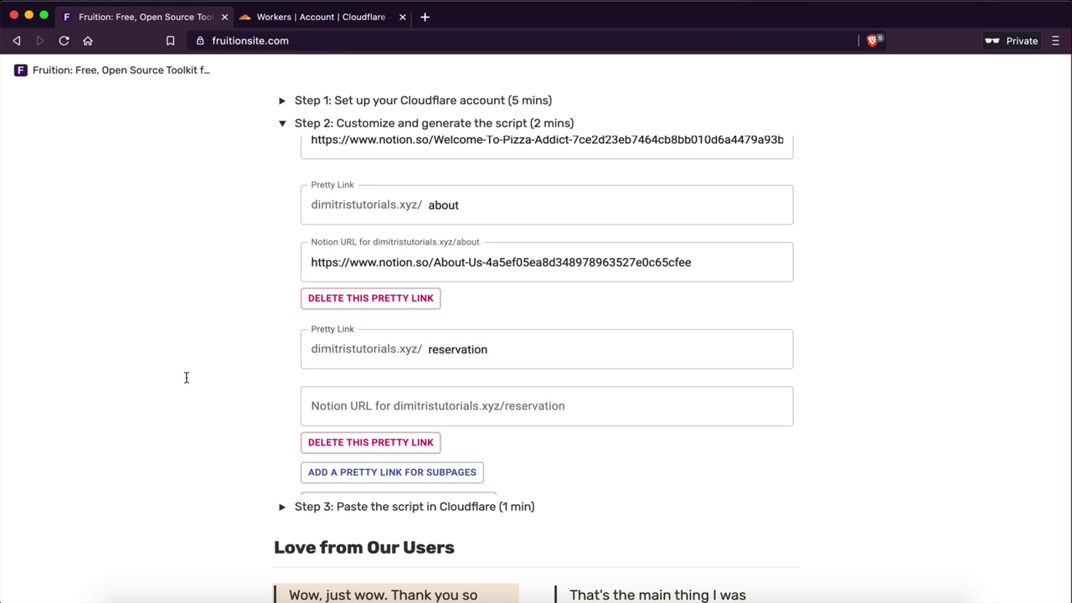
{"action": "left_click", "coordinate": [357, 405]}
- Copy the Make Reservation page link from Notion into the reservation link's Notion URL
{"action": "key", "text": "ctrl+Left"}
{"action": "left_click", "coordinate": [124, 74]}
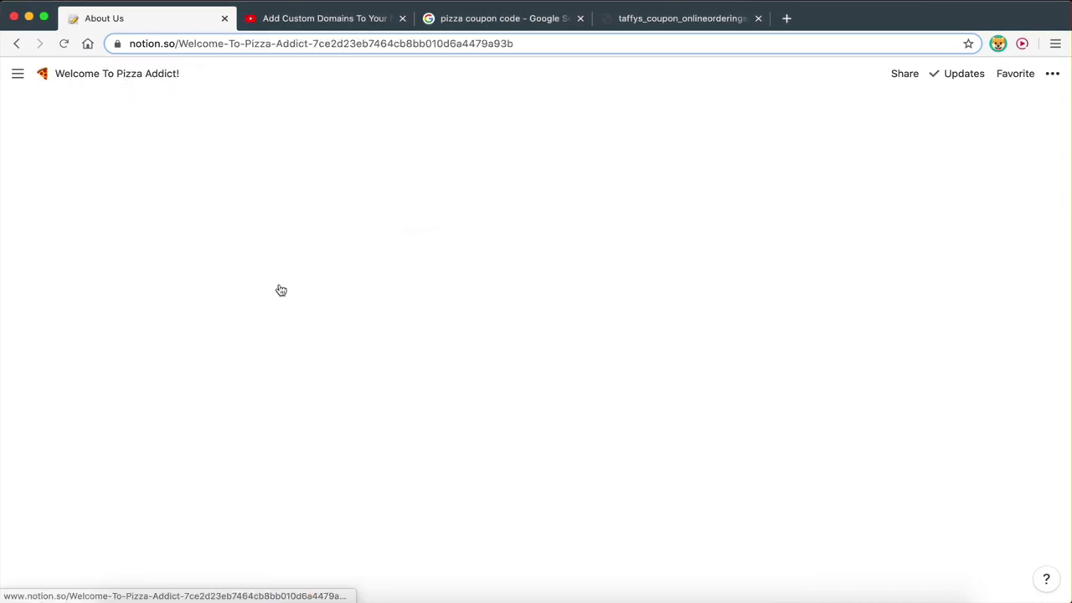
{"action": "scroll", "coordinate": [381, 418], "scroll_direction": "down", "scroll_amount": 1}
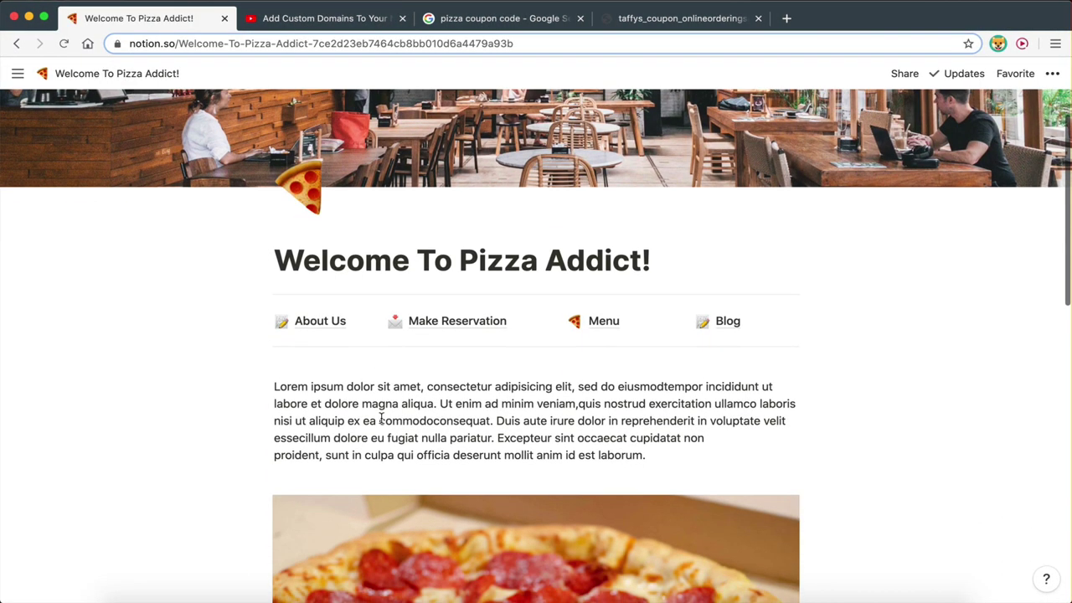
{"action": "left_click", "coordinate": [456, 323]}
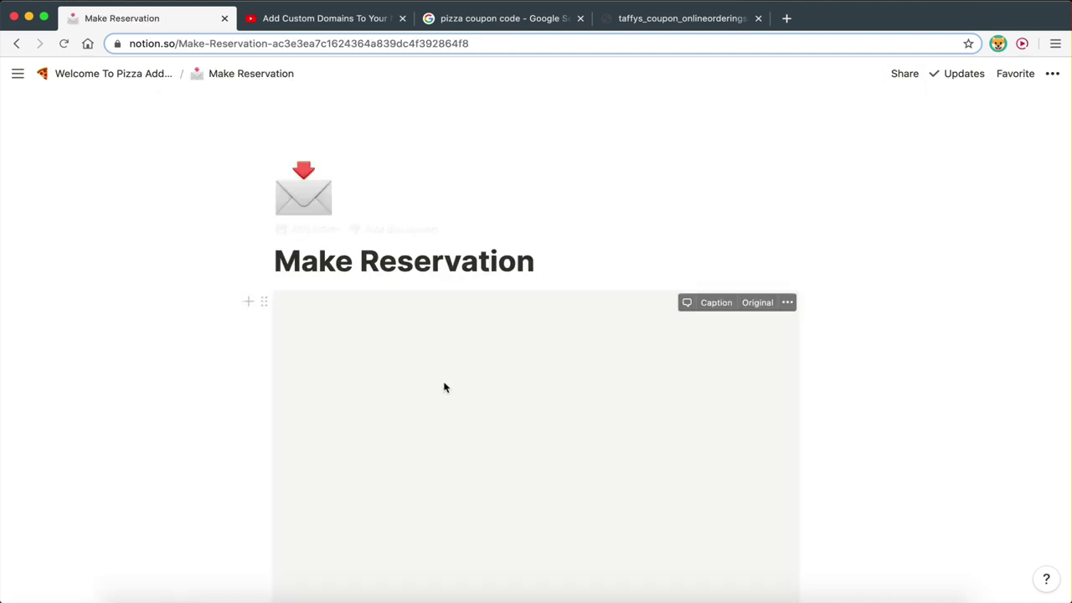
{"action": "left_click", "coordinate": [904, 74]}
{"action": "left_click", "coordinate": [963, 237]}
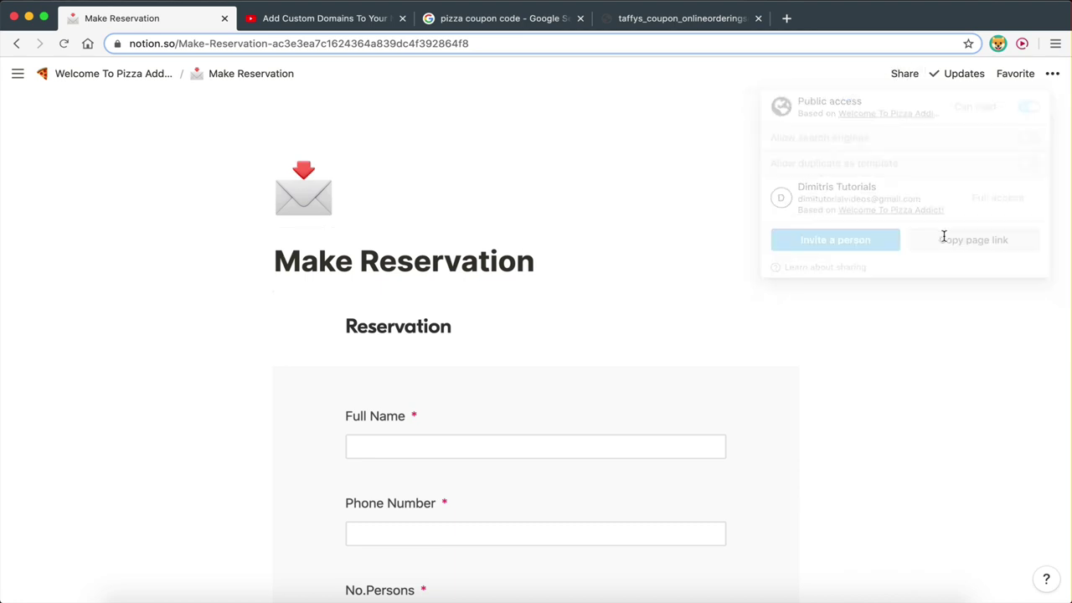
{"action": "key", "text": "ctrl+Right"}
{"action": "left_click", "coordinate": [365, 405]}
{"action": "key", "text": "super+v"}
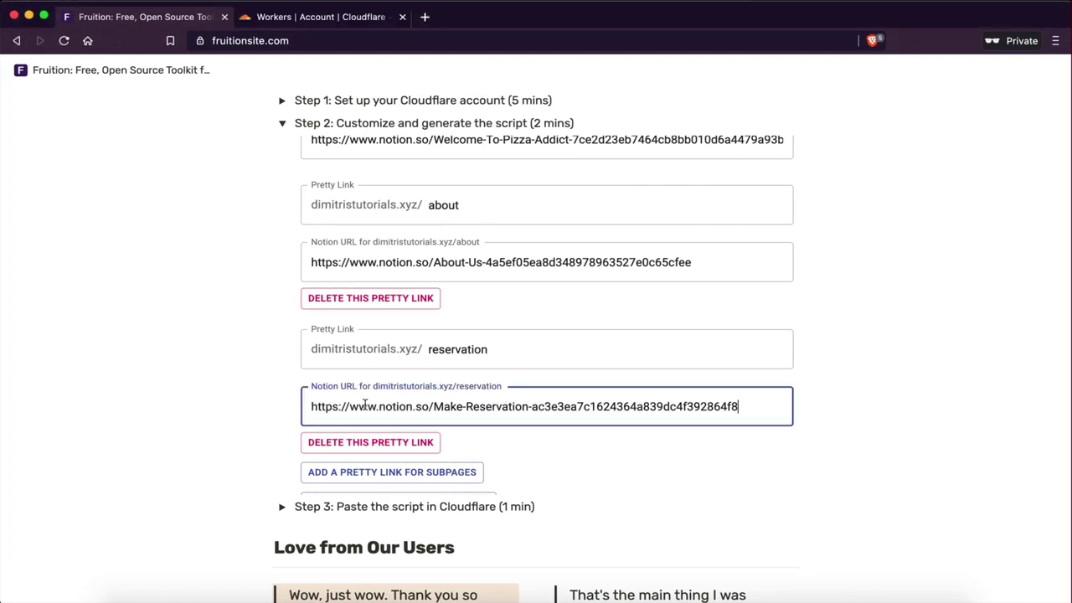
- Add a third pretty link and return to the Welcome To Pizza Addict! page in Notion
{"action": "scroll", "coordinate": [365, 404], "scroll_direction": "down", "scroll_amount": 2}
{"action": "left_click", "coordinate": [354, 428]}
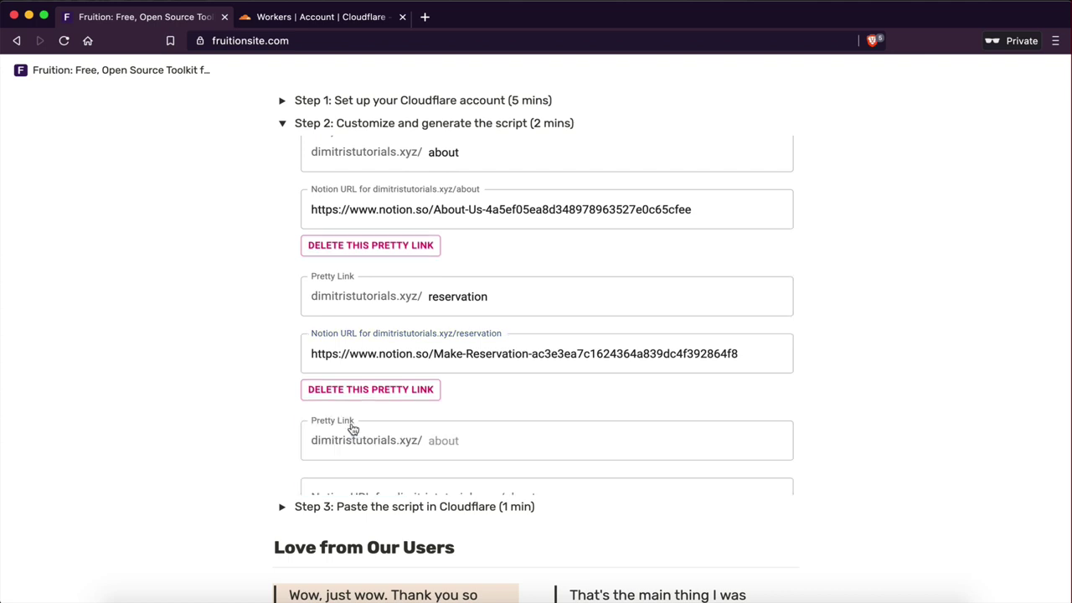
{"action": "scroll", "coordinate": [353, 428], "scroll_direction": "down", "scroll_amount": 3}
{"action": "key", "text": "ctrl+Left"}
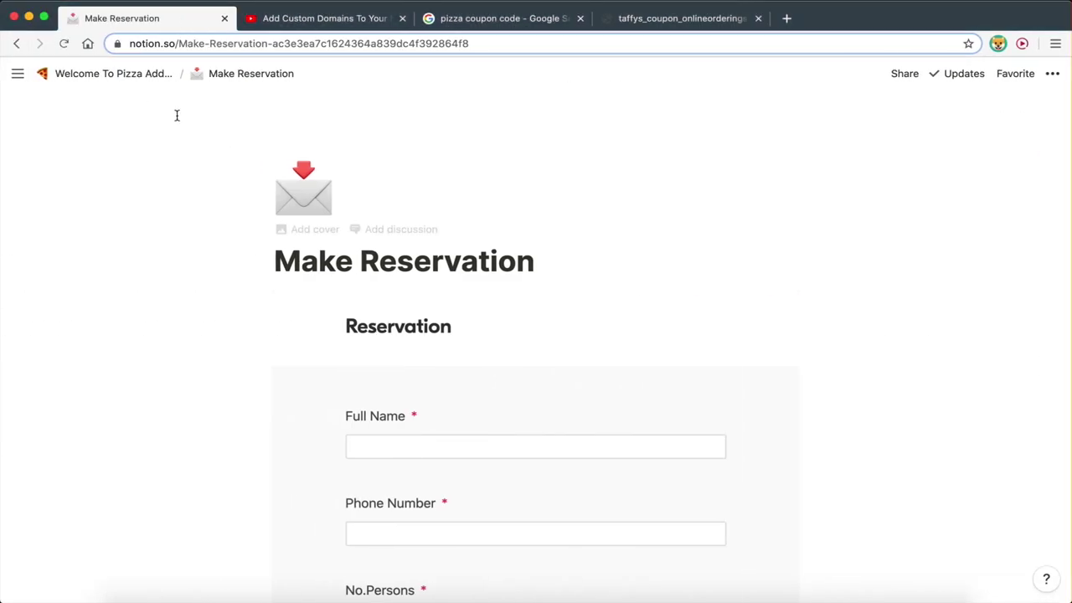
{"action": "left_click", "coordinate": [127, 74]}
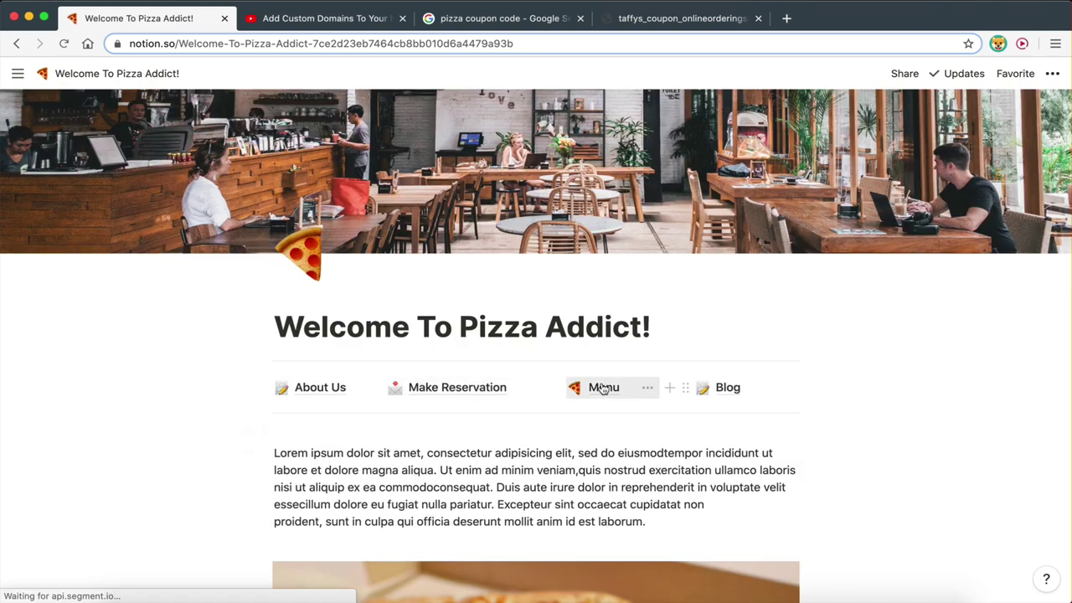
- Copy the Notion Menu page's link from its Share options
{"action": "left_click", "coordinate": [603, 388]}
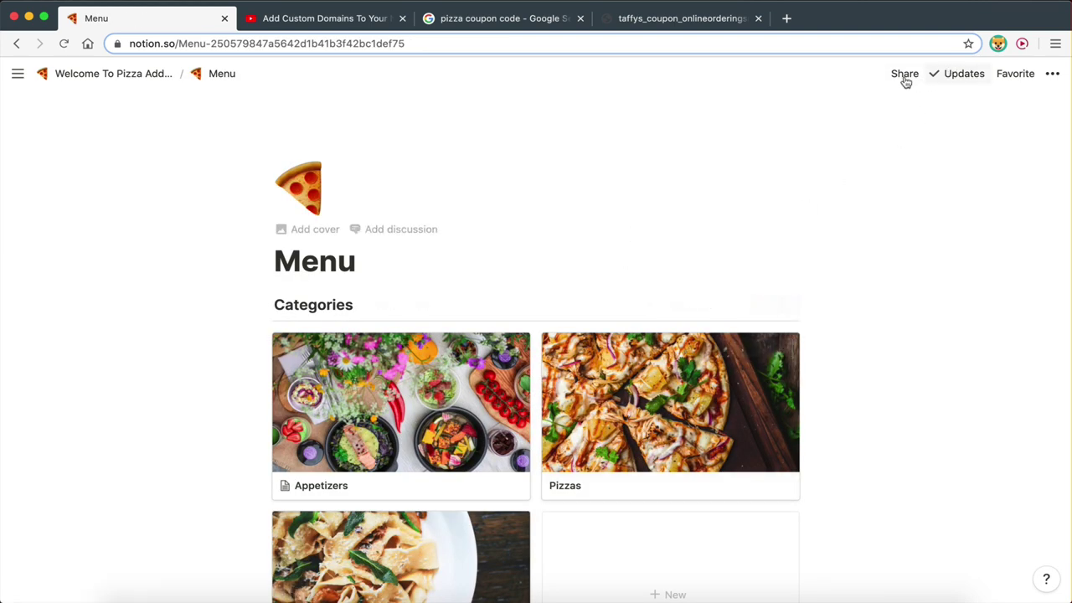
{"action": "left_click", "coordinate": [903, 75]}
{"action": "left_click", "coordinate": [977, 246]}
{"action": "left_click", "coordinate": [904, 74]}
{"action": "left_click", "coordinate": [969, 244]}
{"action": "key", "text": "ctrl+Right"}
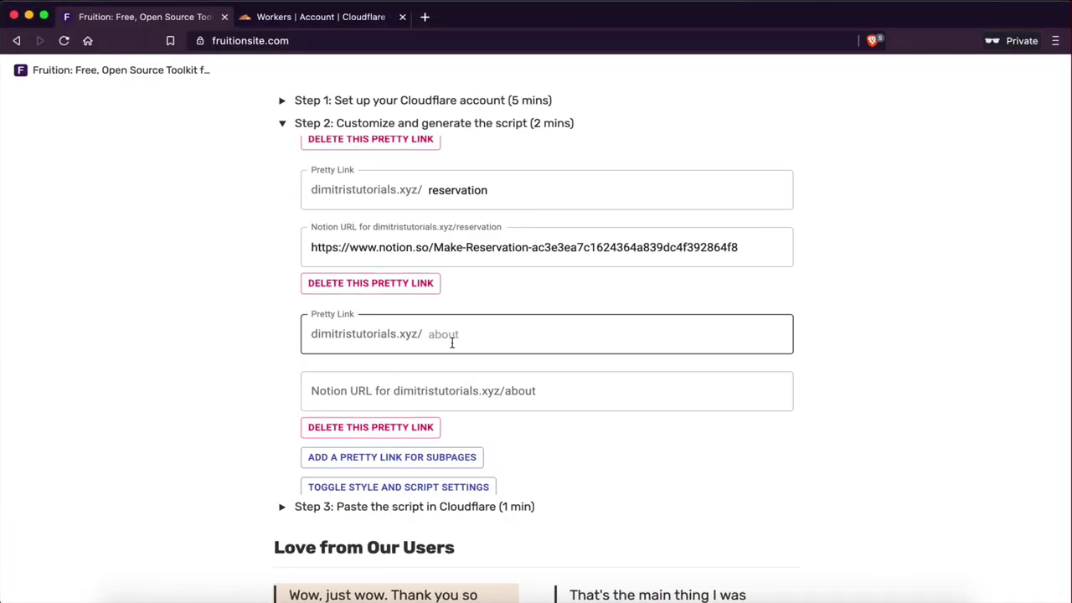
- Add a 'menu' pretty link in Fruition mapped to the pasted Menu page URL
{"action": "left_click", "coordinate": [451, 343]}
{"action": "type", "text": "menu"}
{"action": "left_click", "coordinate": [421, 391]}
{"action": "key", "text": "super+v"}
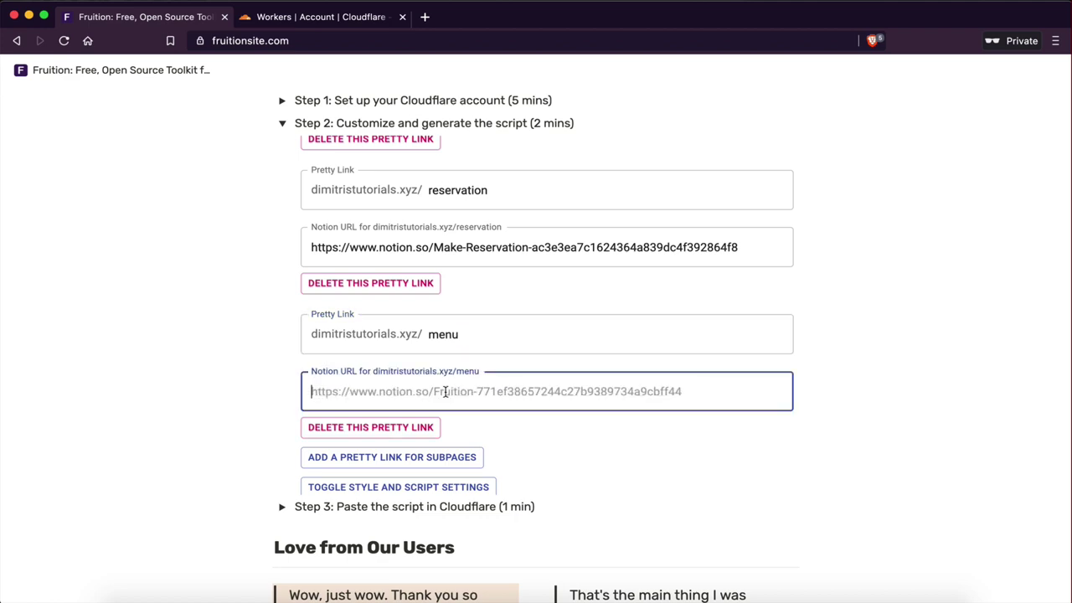
{"action": "left_click", "coordinate": [274, 411]}
{"action": "scroll", "coordinate": [275, 410], "scroll_direction": "down", "scroll_amount": 1}
{"action": "left_click", "coordinate": [457, 413]}
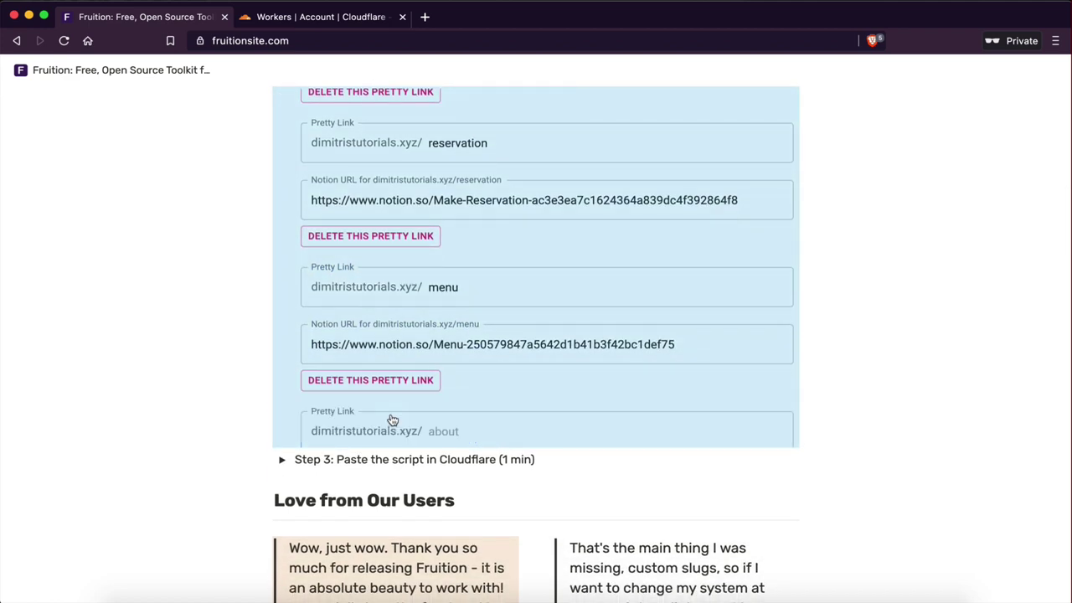
- Copy the Blog page's link from the Welcome To Pizza Addict! site
{"action": "key", "text": "ctrl+Left"}
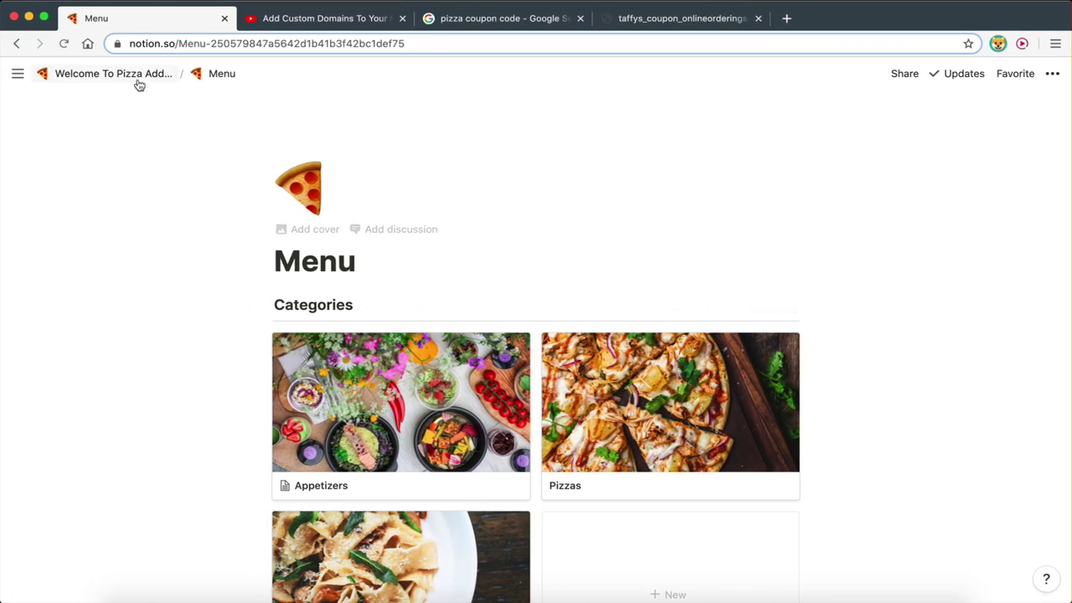
{"action": "left_click", "coordinate": [139, 84]}
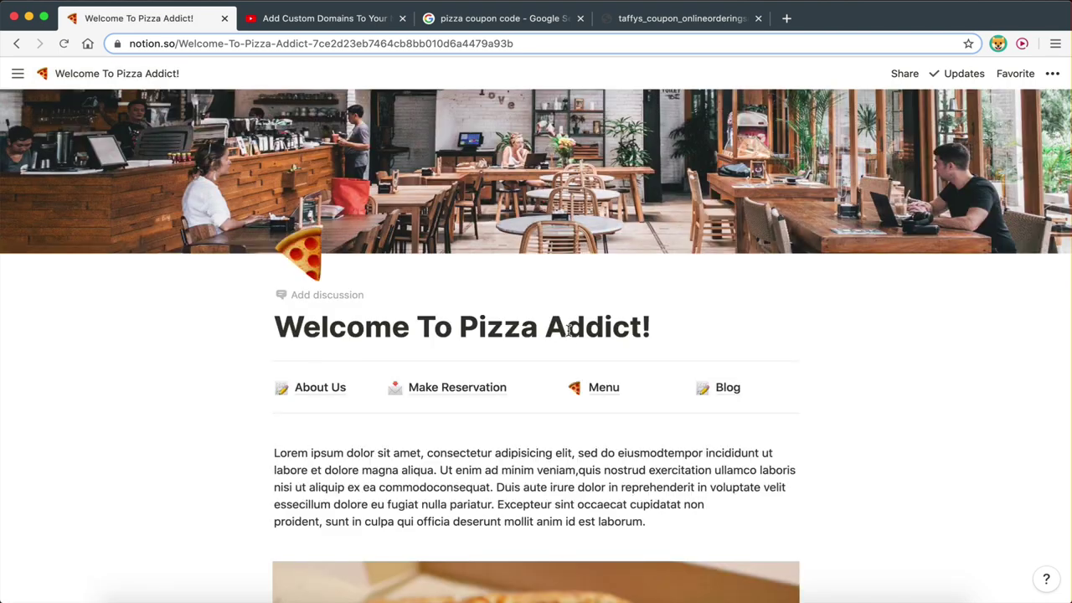
{"action": "scroll", "coordinate": [634, 409], "scroll_direction": "down", "scroll_amount": 1}
{"action": "left_click", "coordinate": [728, 319]}
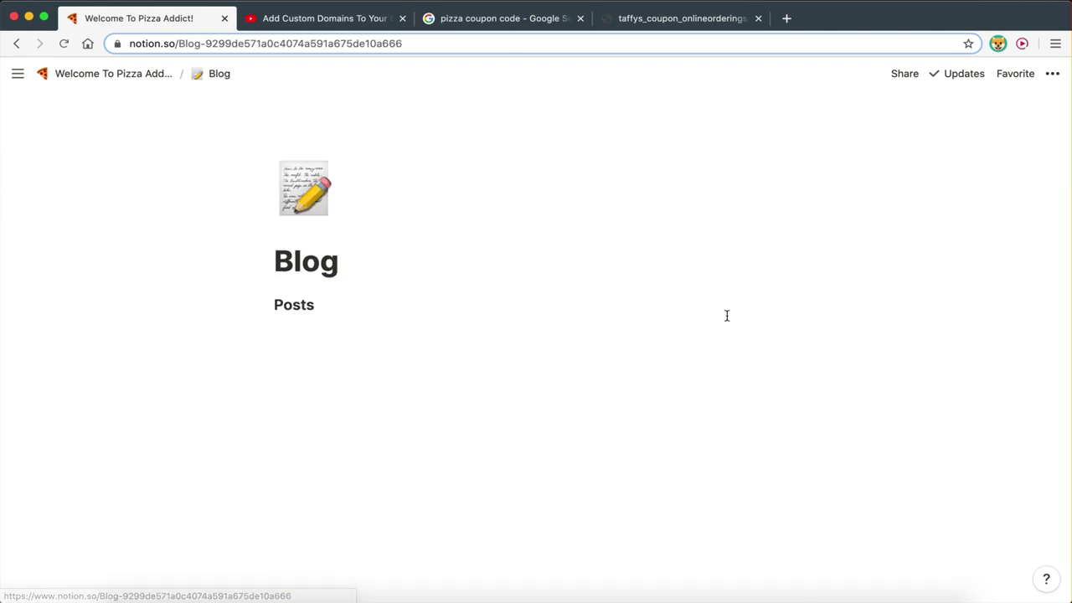
{"action": "left_click", "coordinate": [904, 75]}
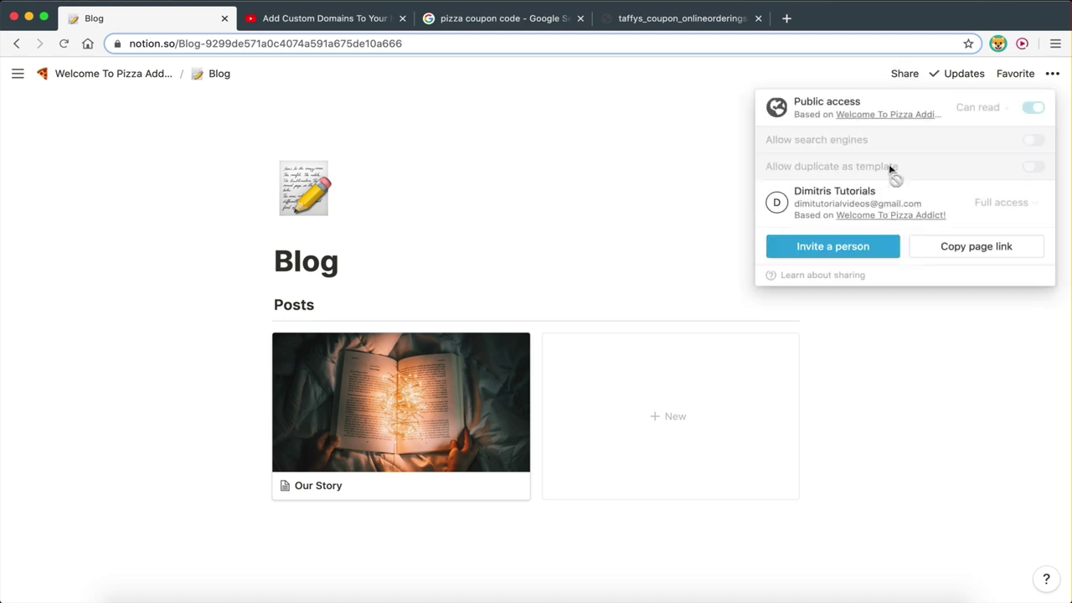
{"action": "left_click", "coordinate": [353, 100]}
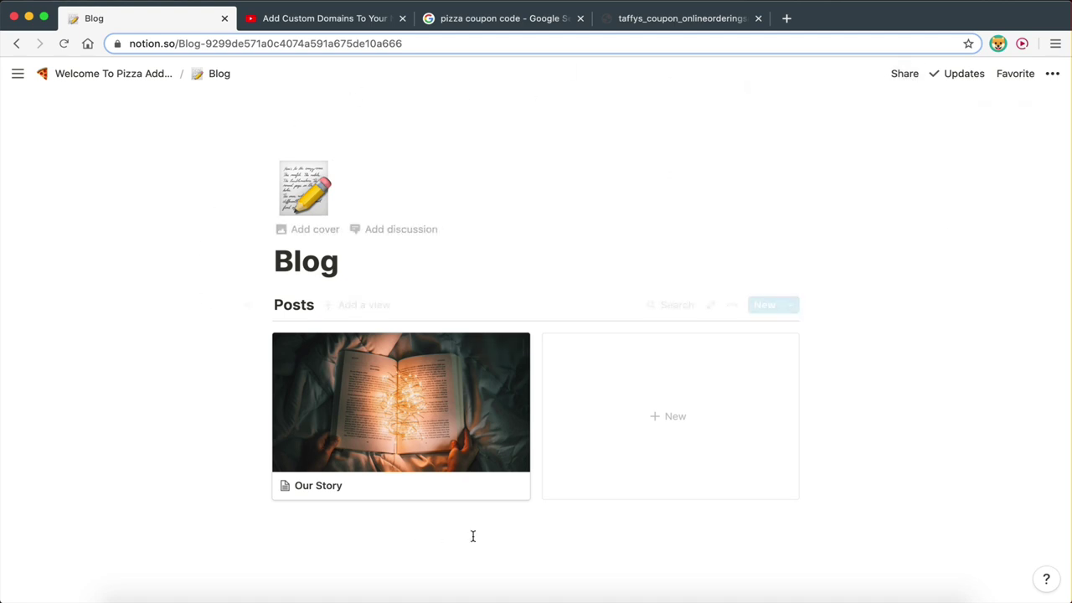
{"action": "scroll", "coordinate": [644, 452], "scroll_direction": "up", "scroll_amount": 2}
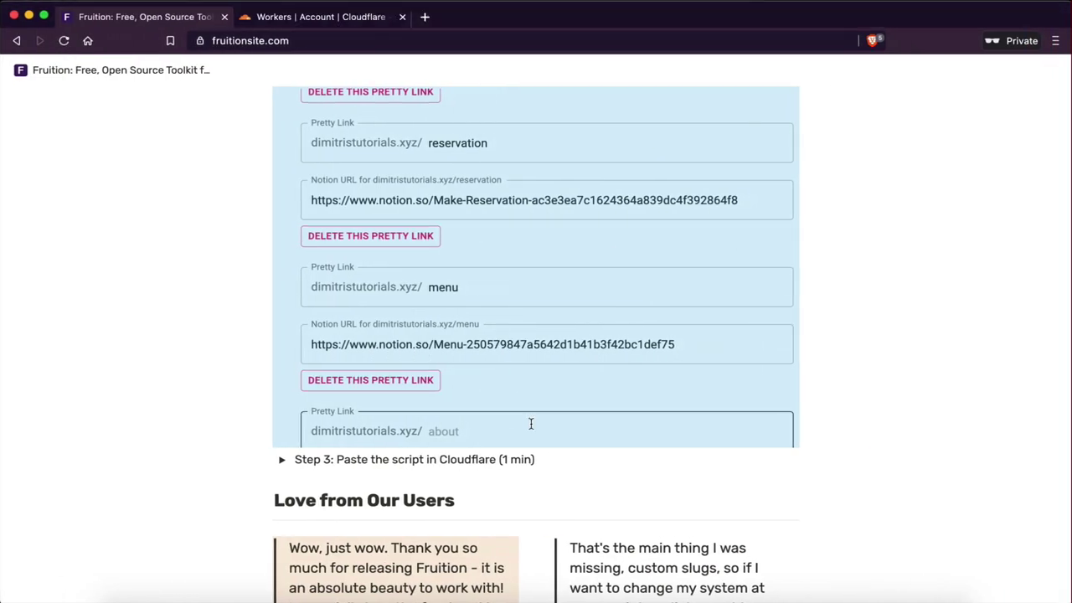
- Add a 'blog' pretty link in Fruition mapped to the pasted Blog page URL
{"action": "left_click", "coordinate": [444, 431]}
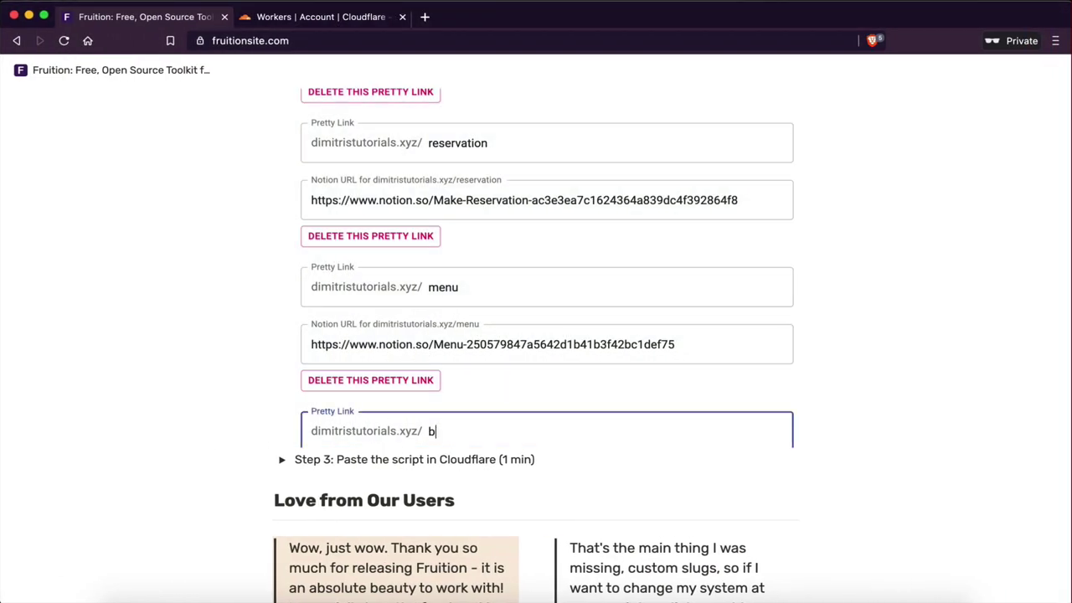
{"action": "scroll", "coordinate": [407, 347], "scroll_direction": "down", "scroll_amount": 3}
{"action": "left_click", "coordinate": [401, 338]}
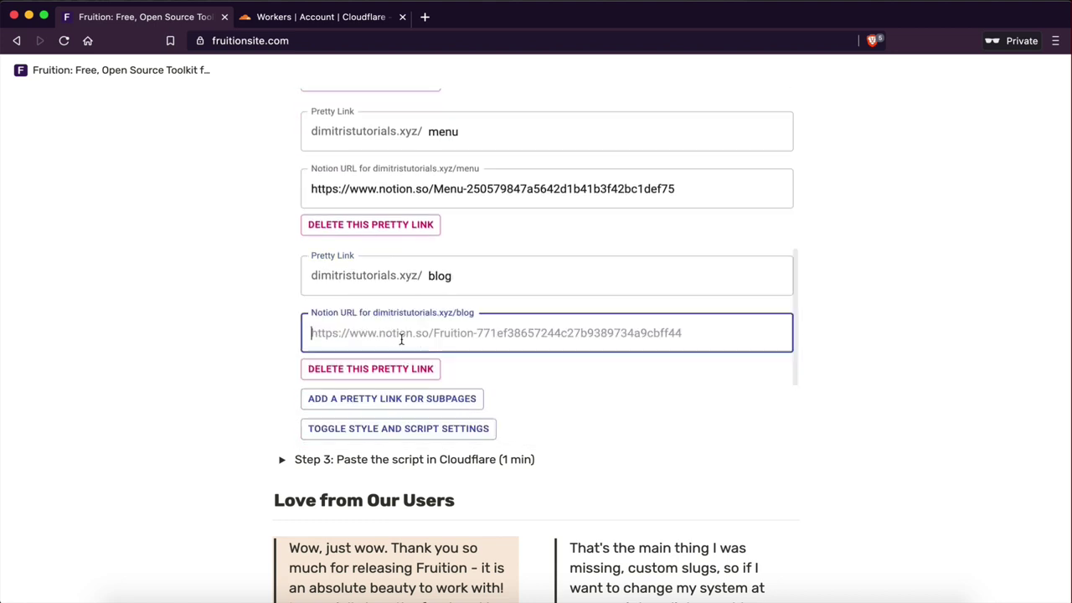
{"action": "key", "text": "super+v"}
{"action": "left_click", "coordinate": [172, 328]}
- Copy Fruition's generated worker code into the clipboard for the Cloudflare editor
{"action": "scroll", "coordinate": [577, 395], "scroll_direction": "down", "scroll_amount": 2}
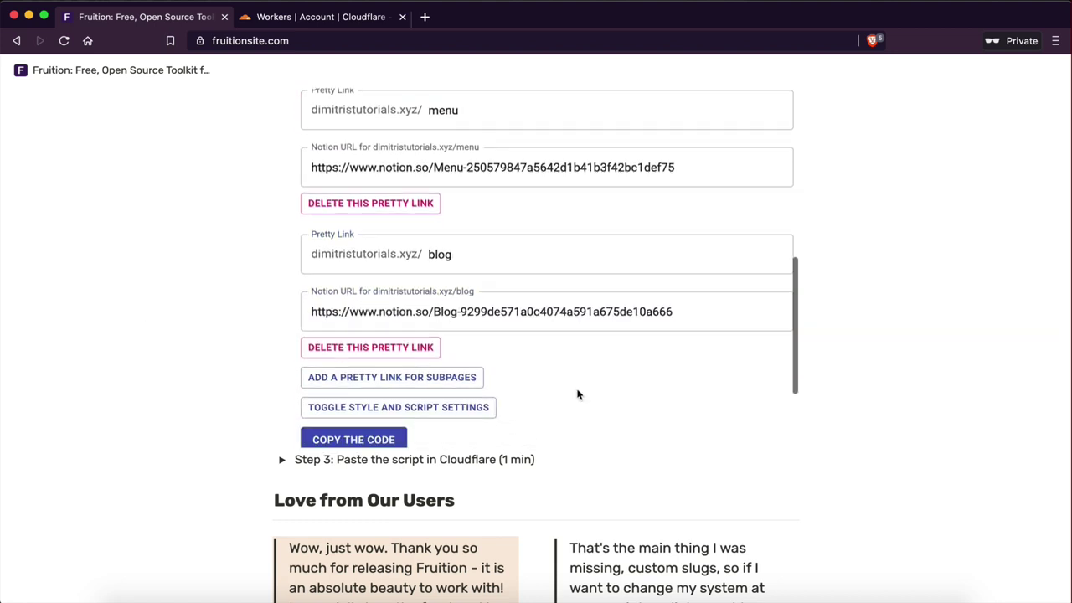
{"action": "scroll", "coordinate": [513, 372], "scroll_direction": "down", "scroll_amount": 2}
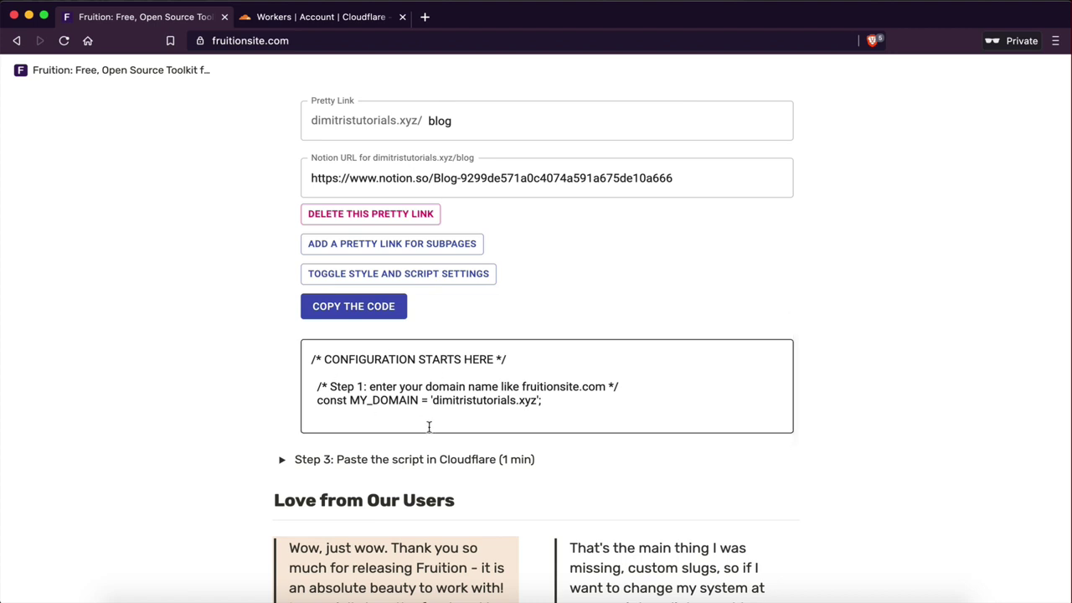
{"action": "scroll", "coordinate": [413, 392], "scroll_direction": "down", "scroll_amount": 15}
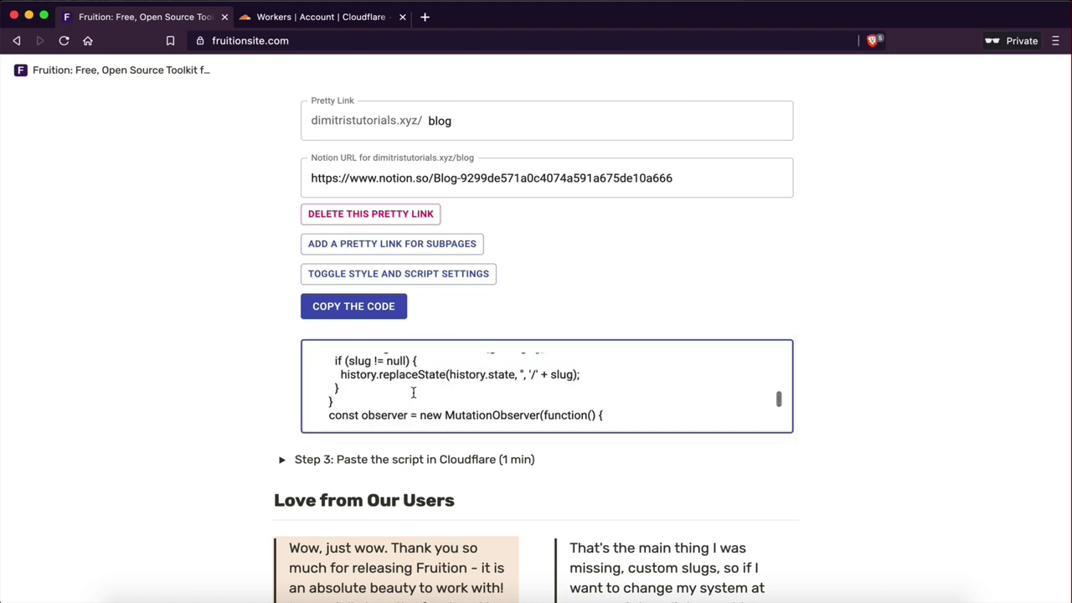
{"action": "scroll", "coordinate": [570, 380], "scroll_direction": "up", "scroll_amount": 5}
{"action": "left_click", "coordinate": [339, 314]}
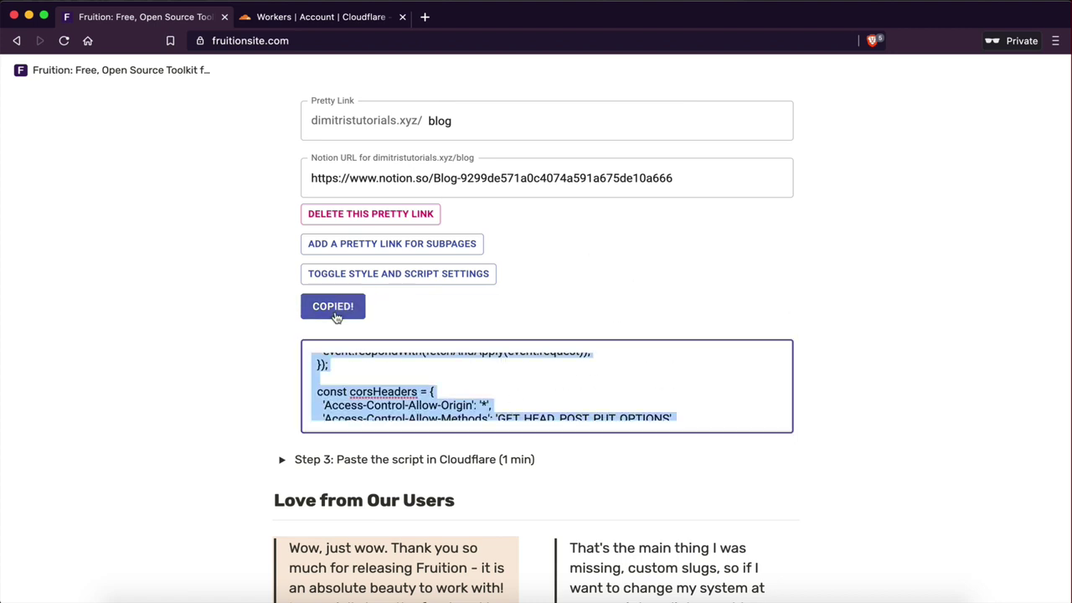
{"action": "left_click", "coordinate": [302, 20]}
{"action": "left_click", "coordinate": [276, 378]}
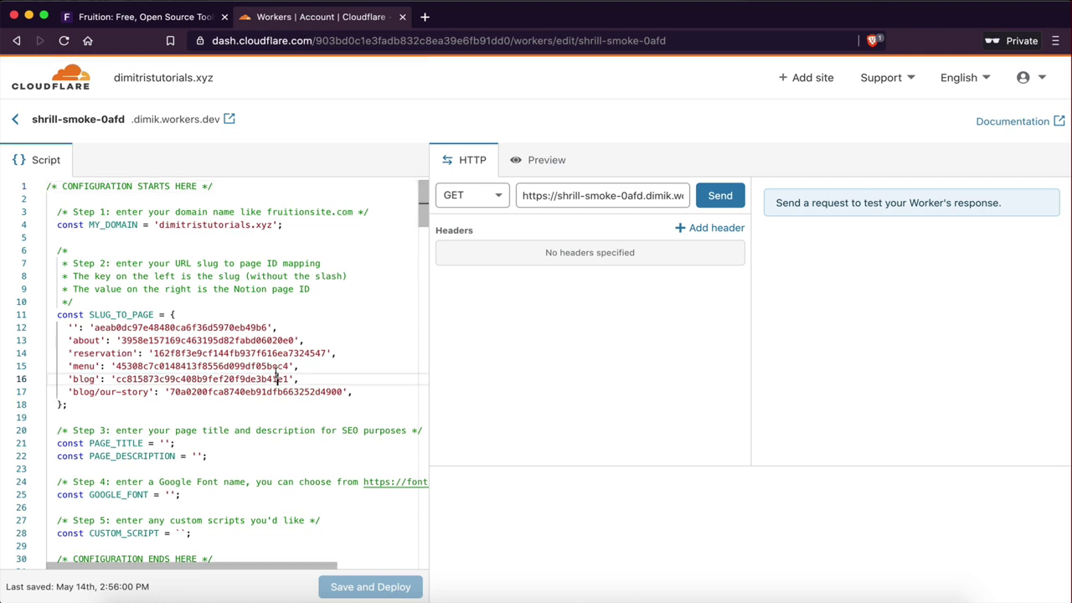
- Replace the worker's old script with the pasted Fruition code
{"action": "key", "text": "super+a"}
{"action": "key", "text": "BackSpace"}
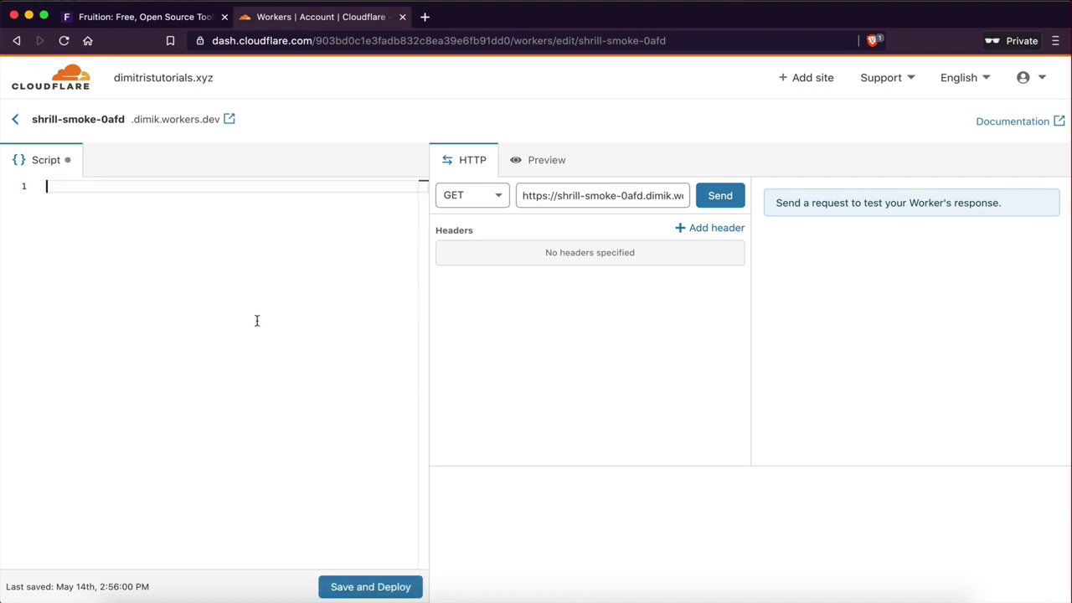
{"action": "key", "text": "super+v"}
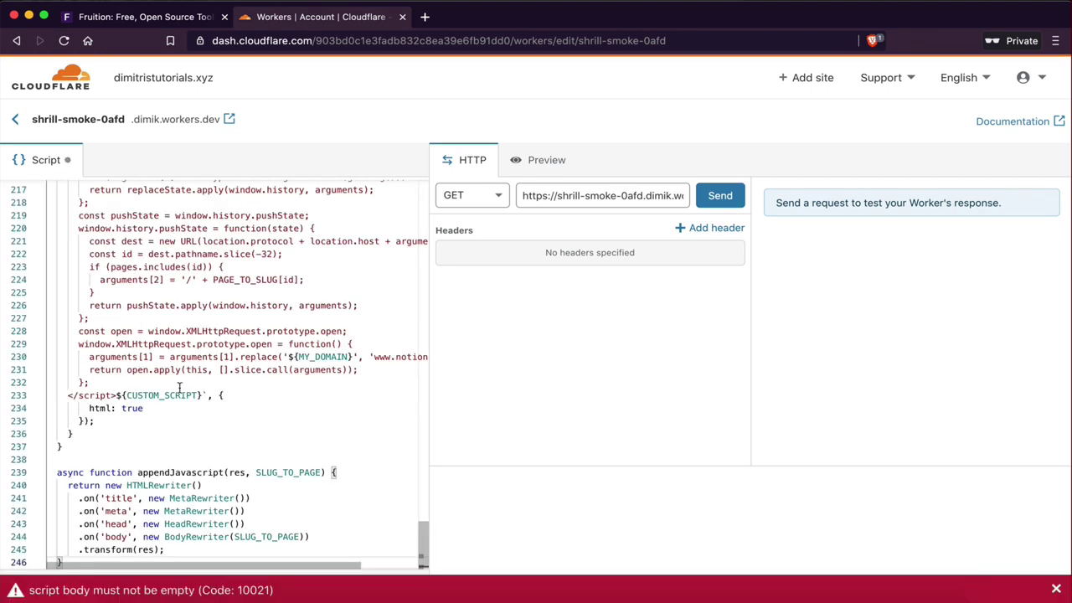
{"action": "scroll", "coordinate": [181, 401], "scroll_direction": "up", "scroll_amount": 15}
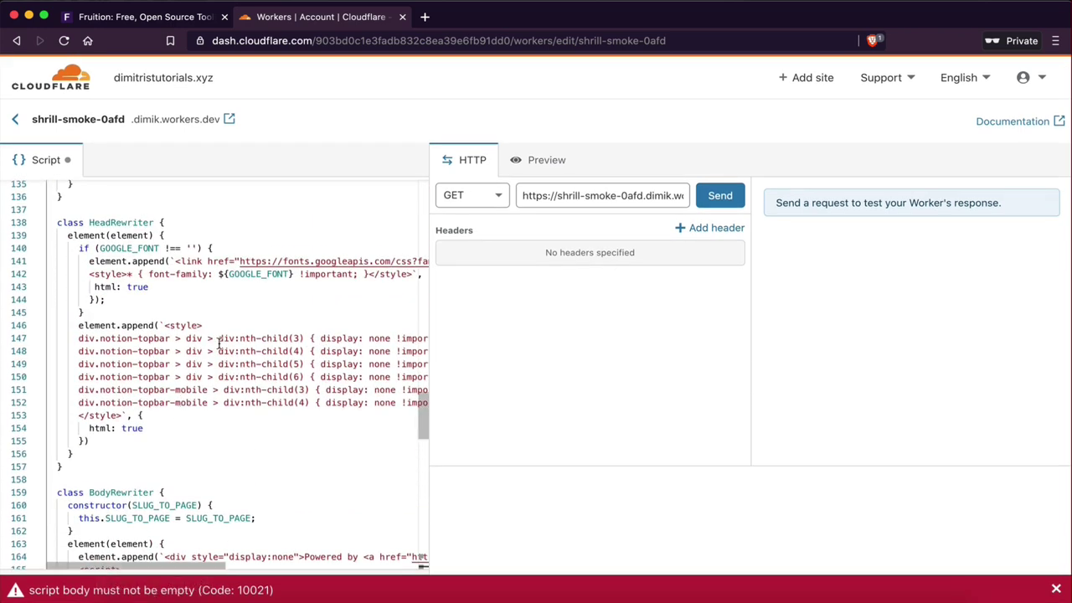
{"action": "scroll", "coordinate": [219, 344], "scroll_direction": "up", "scroll_amount": 2}
{"action": "scroll", "coordinate": [219, 343], "scroll_direction": "down", "scroll_amount": 18}
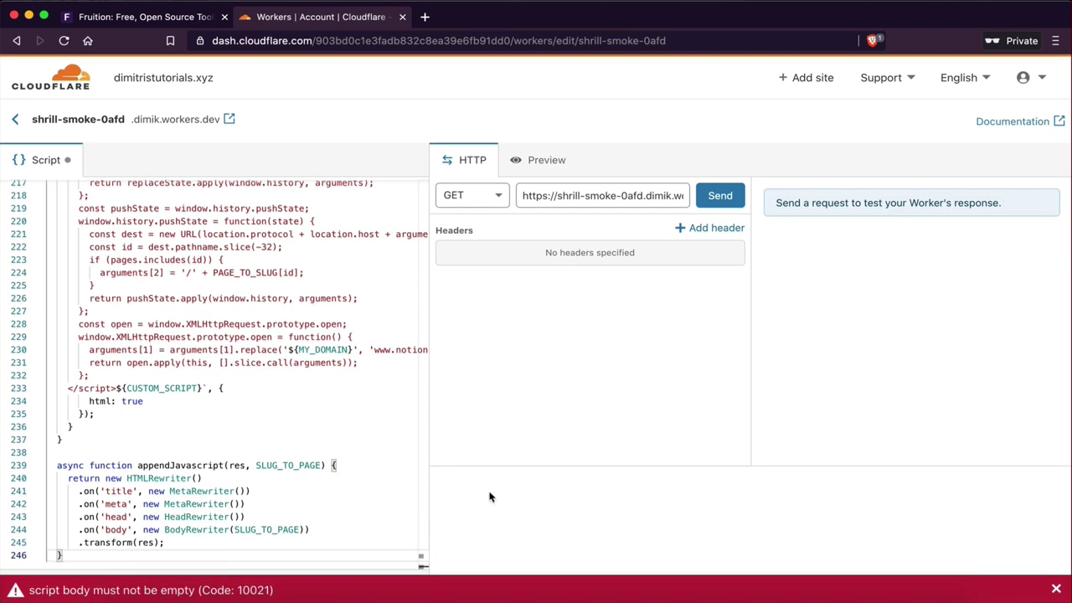
- Save and deploy the updated shrill-smoke-0afd worker, confirming the deployment
{"action": "left_click", "coordinate": [1057, 589]}
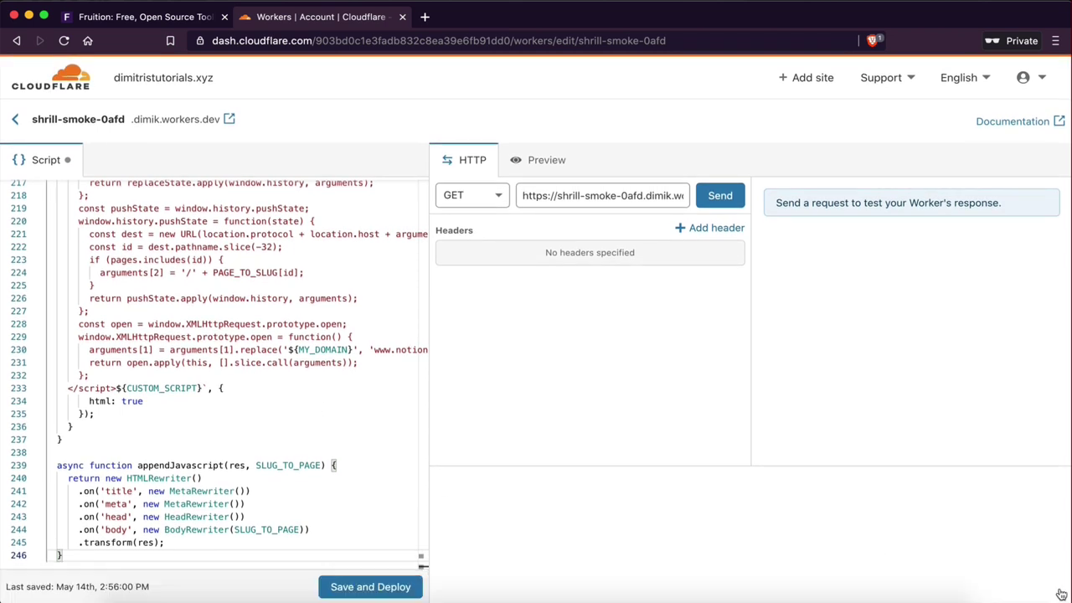
{"action": "left_click", "coordinate": [369, 588]}
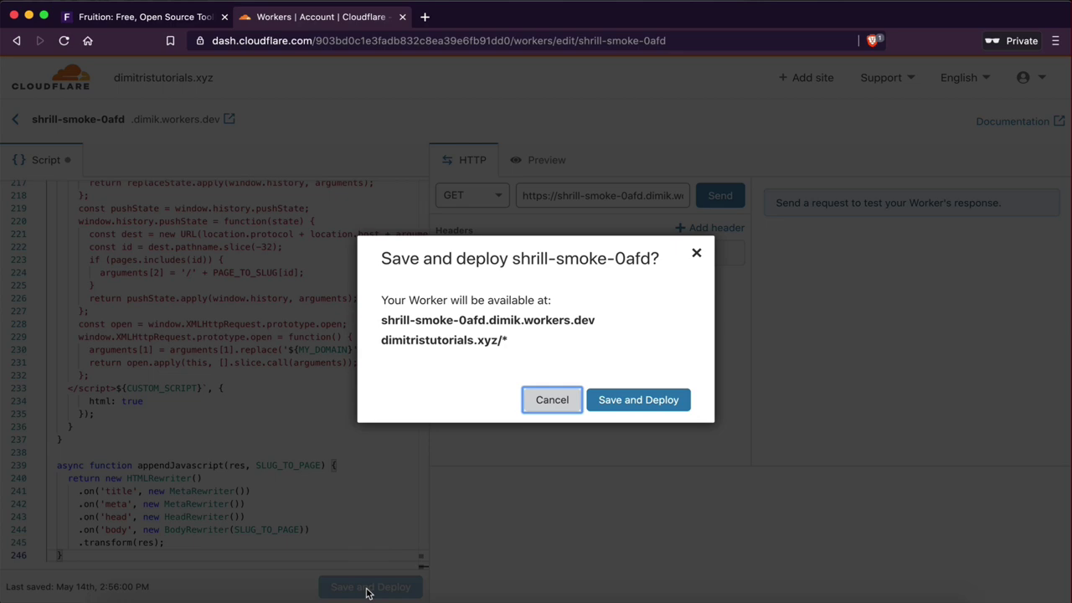
{"action": "left_click", "coordinate": [641, 402]}
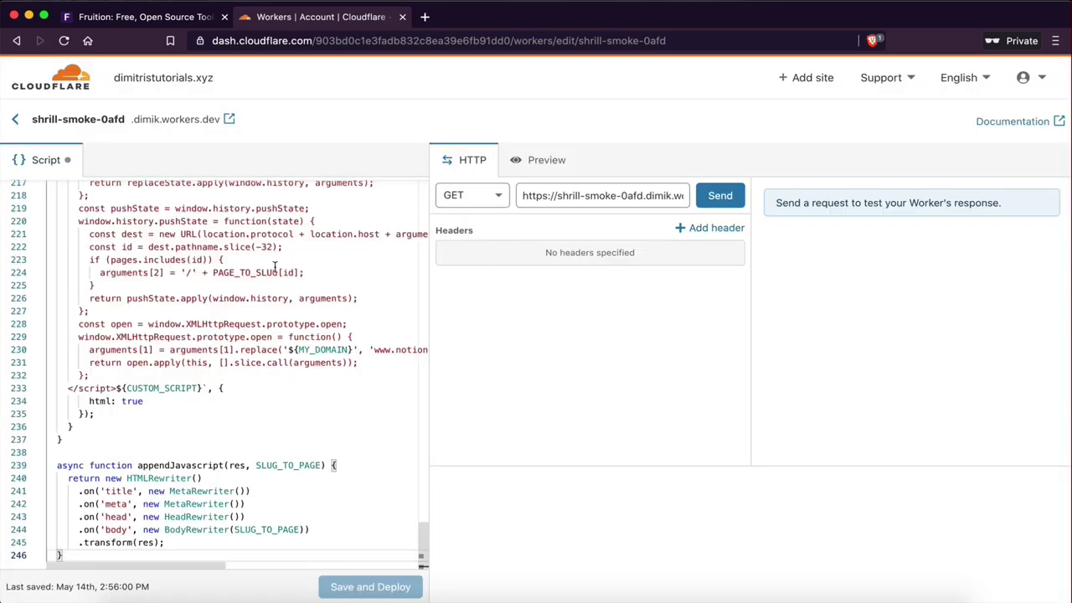
{"action": "scroll", "coordinate": [242, 246], "scroll_direction": "up", "scroll_amount": 7}
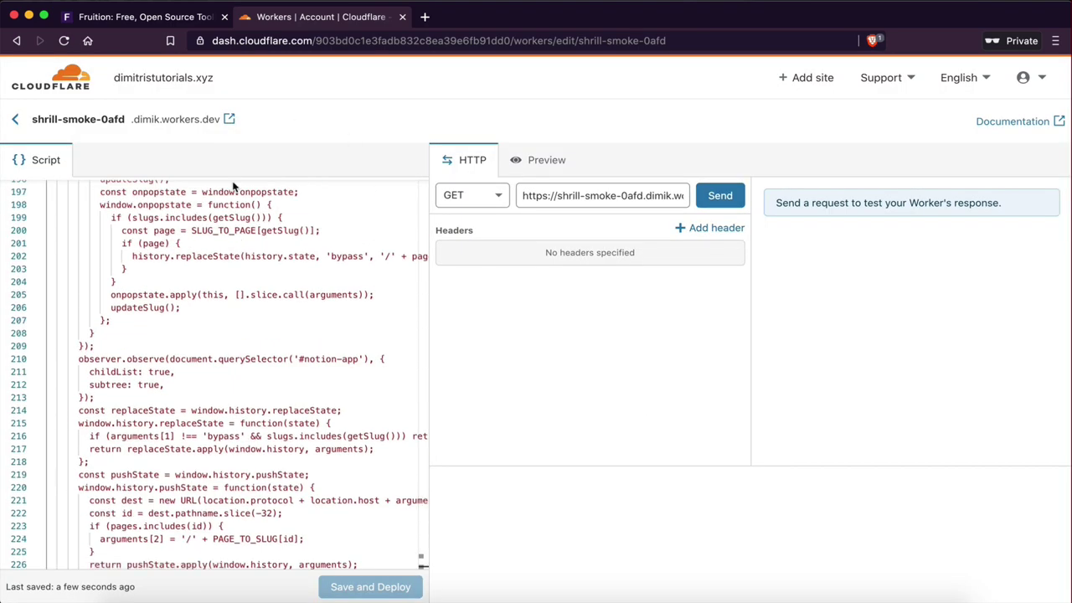
{"action": "key", "text": "ctrl+Left"}
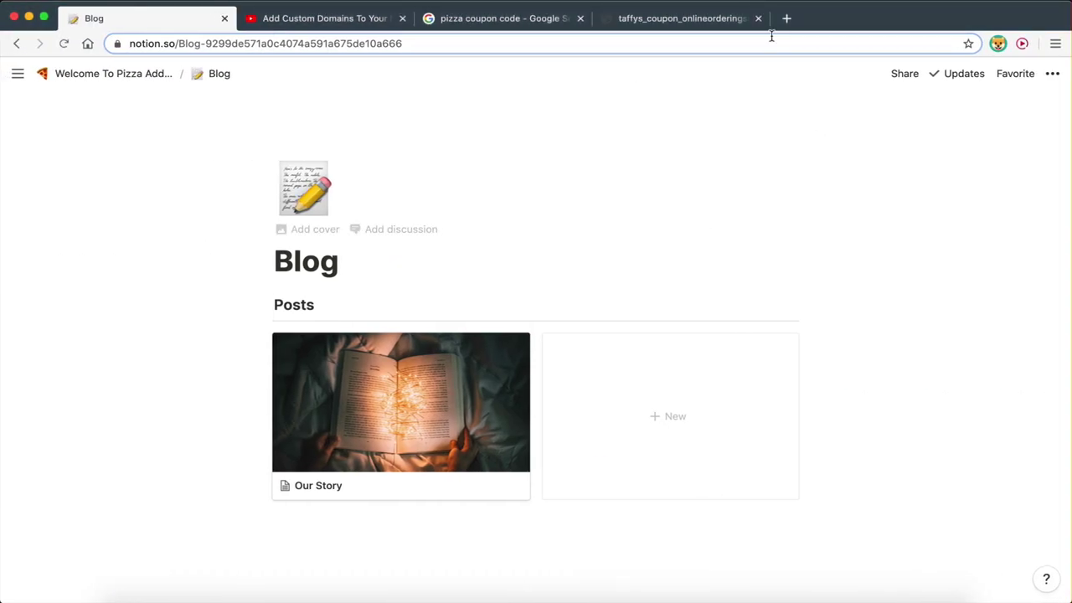
- Load dimitristutorials.xyz in a new Chrome tab to test the custom domain
{"action": "left_click", "coordinate": [786, 18]}
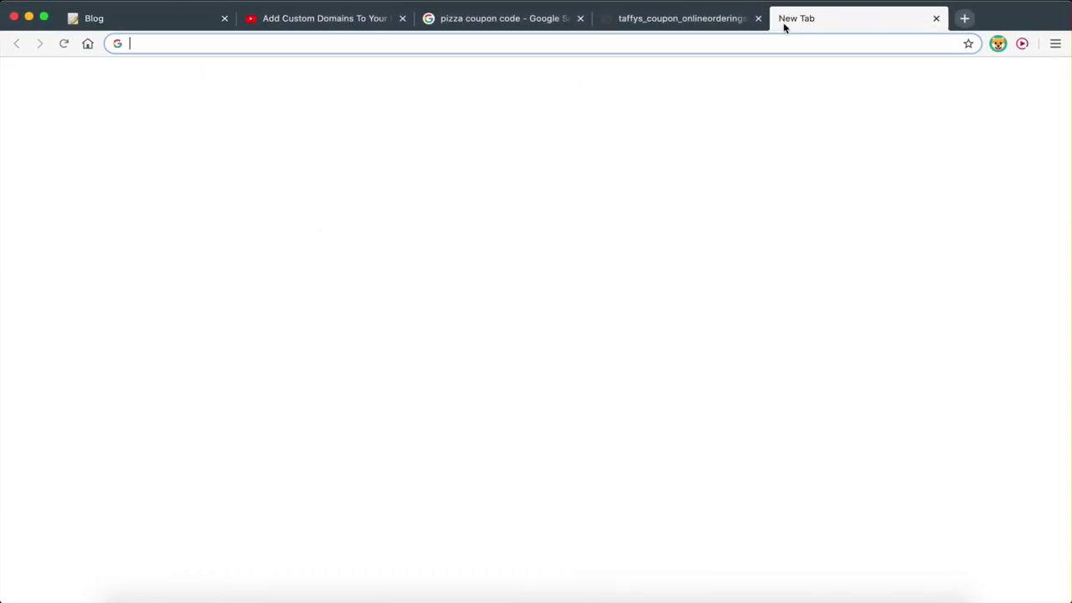
{"action": "type", "text": "dimitristutorials.xyz"}
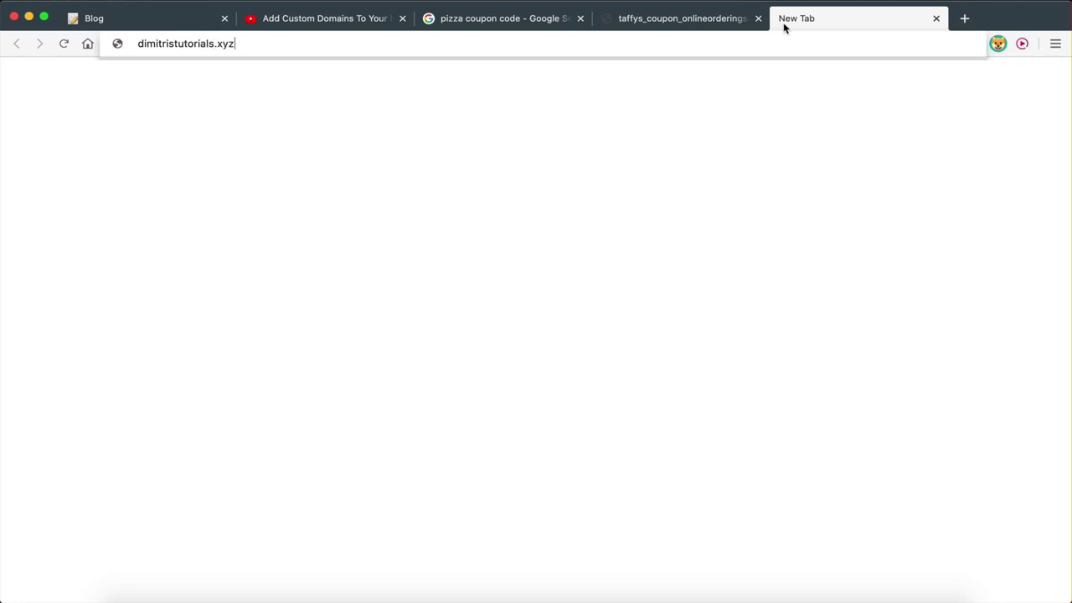
{"action": "key", "text": "Return"}
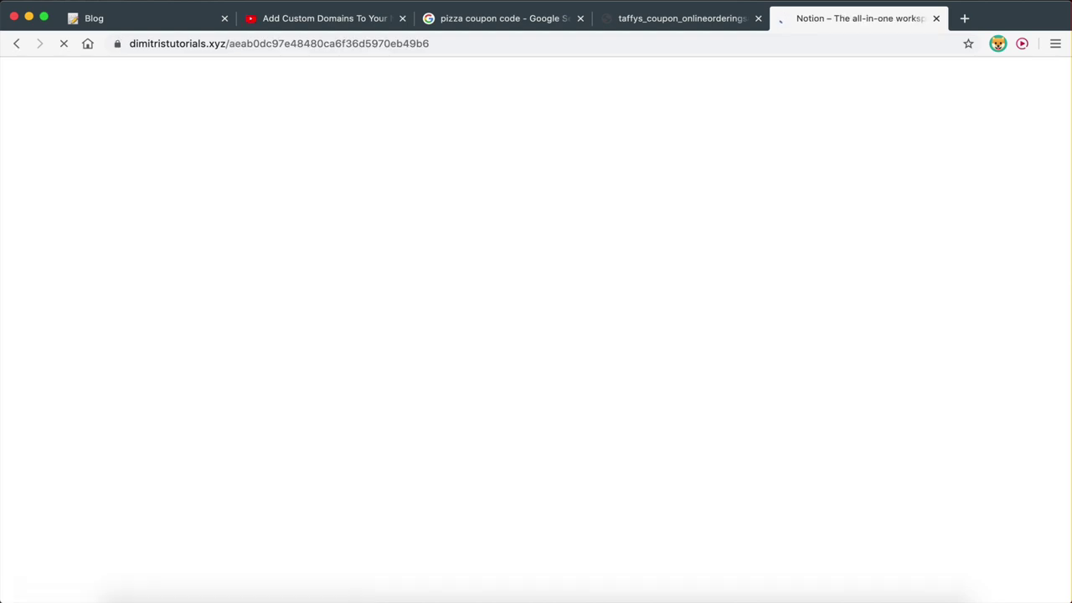
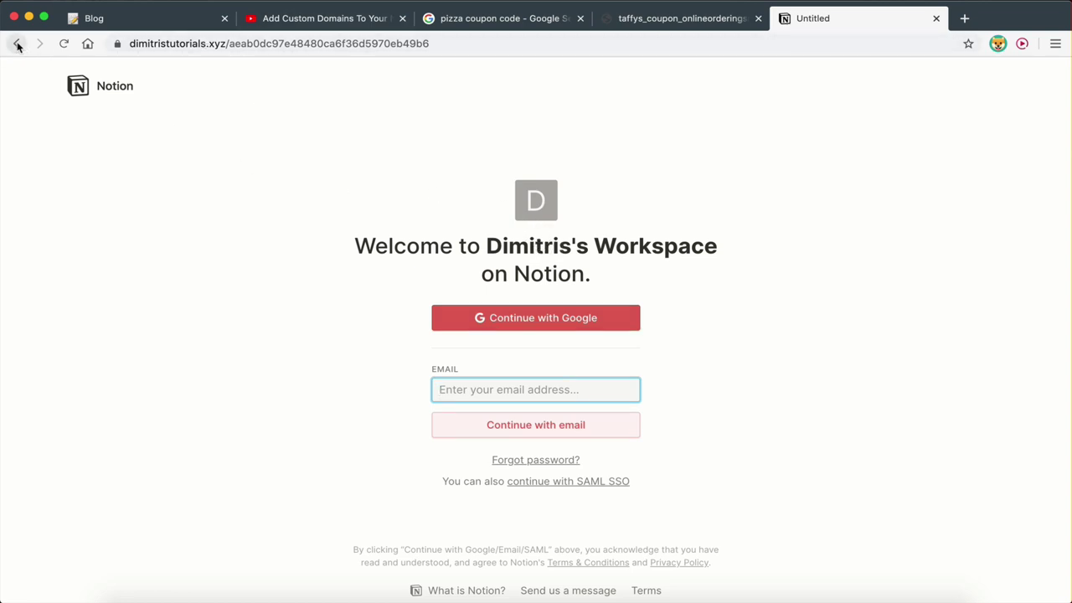
- Strip the page ID from the address and load bare dimitristutorials.xyz in a new tab
{"action": "left_click", "coordinate": [274, 44]}
{"action": "double_click", "coordinate": [271, 44]}
{"action": "key", "text": "BackSpace"}
{"action": "key", "text": "Return"}
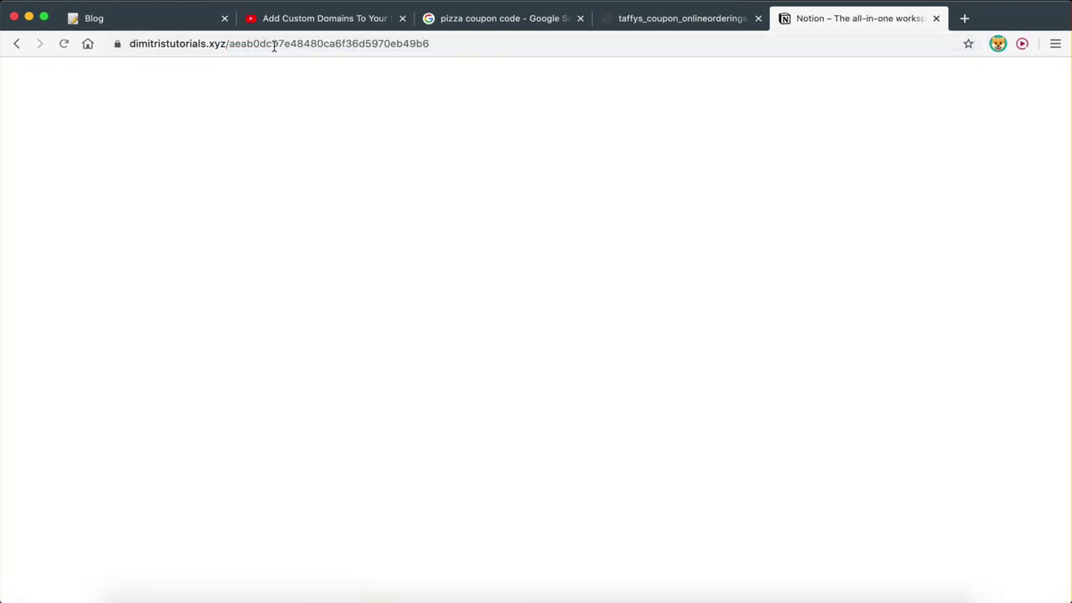
{"action": "double_click", "coordinate": [274, 44]}
{"action": "key", "text": "BackSpace"}
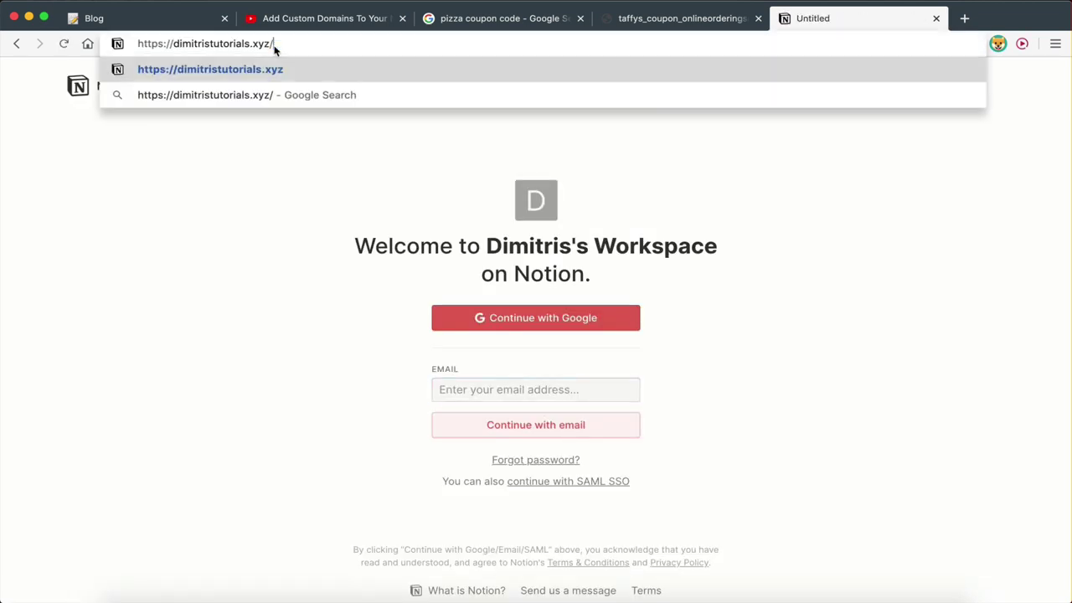
{"action": "triple_click", "coordinate": [274, 46]}
{"action": "key", "text": "ctrl+Right"}
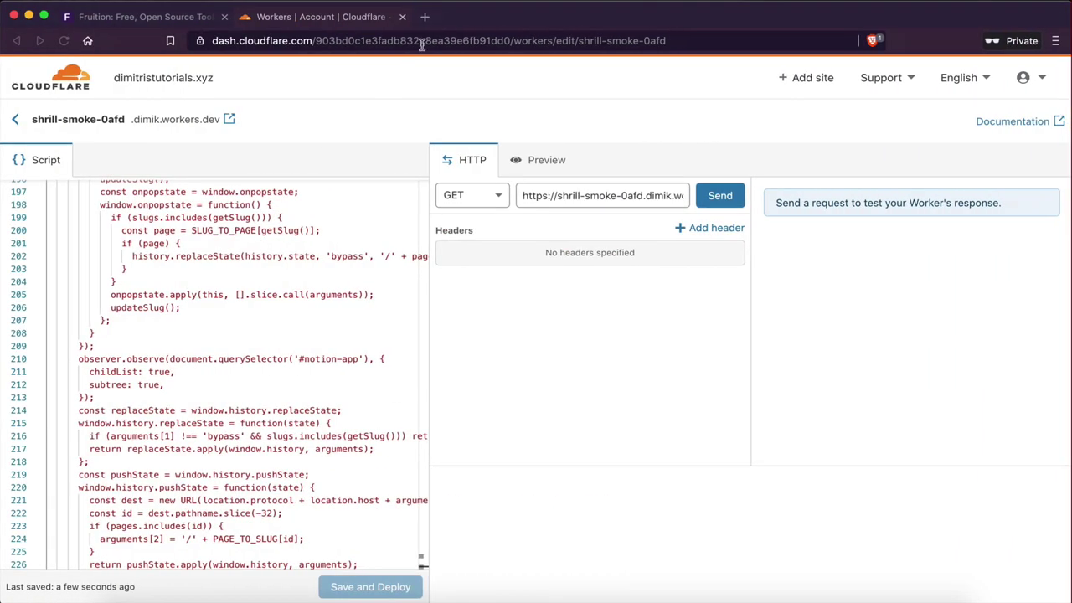
{"action": "left_click", "coordinate": [426, 16]}
{"action": "type", "text": "dimitristutorials.xyz"}
{"action": "key", "text": "Return"}
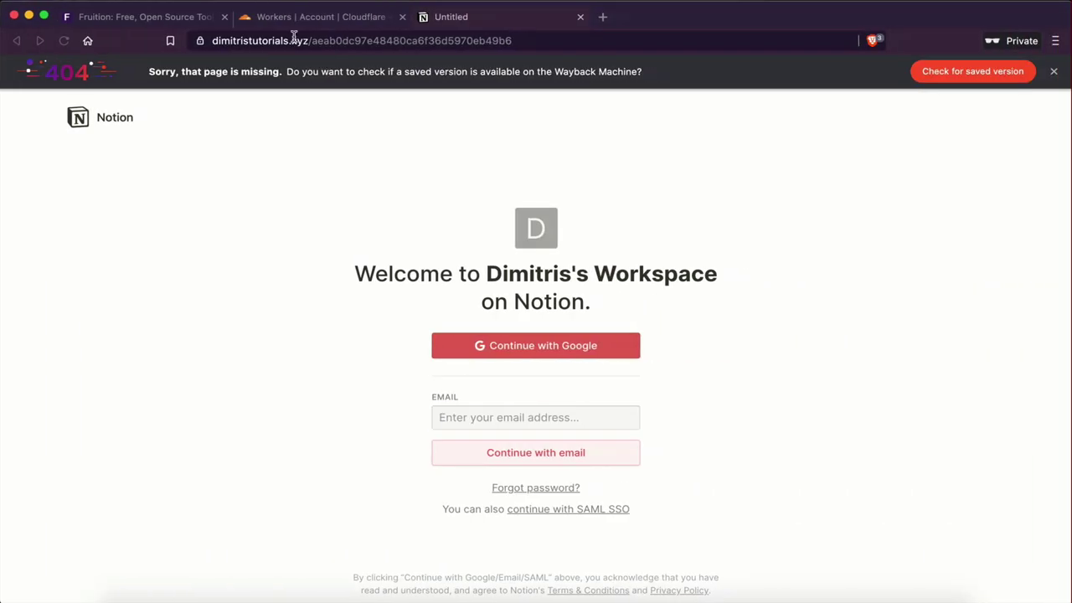
- Review the shrill-smoke-0afd worker script and open the worker's site in a new tab
{"action": "left_click", "coordinate": [283, 19]}
{"action": "scroll", "coordinate": [318, 345], "scroll_direction": "down", "scroll_amount": 3}
{"action": "scroll", "coordinate": [318, 346], "scroll_direction": "up", "scroll_amount": 20}
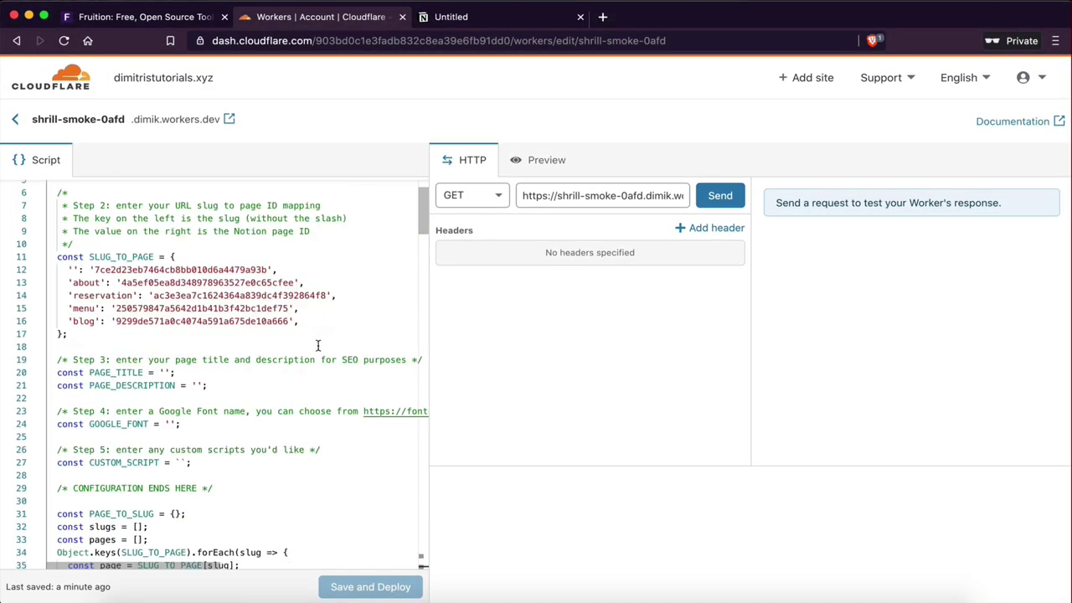
{"action": "scroll", "coordinate": [318, 346], "scroll_direction": "down", "scroll_amount": 1}
{"action": "scroll", "coordinate": [318, 346], "scroll_direction": "up", "scroll_amount": 1}
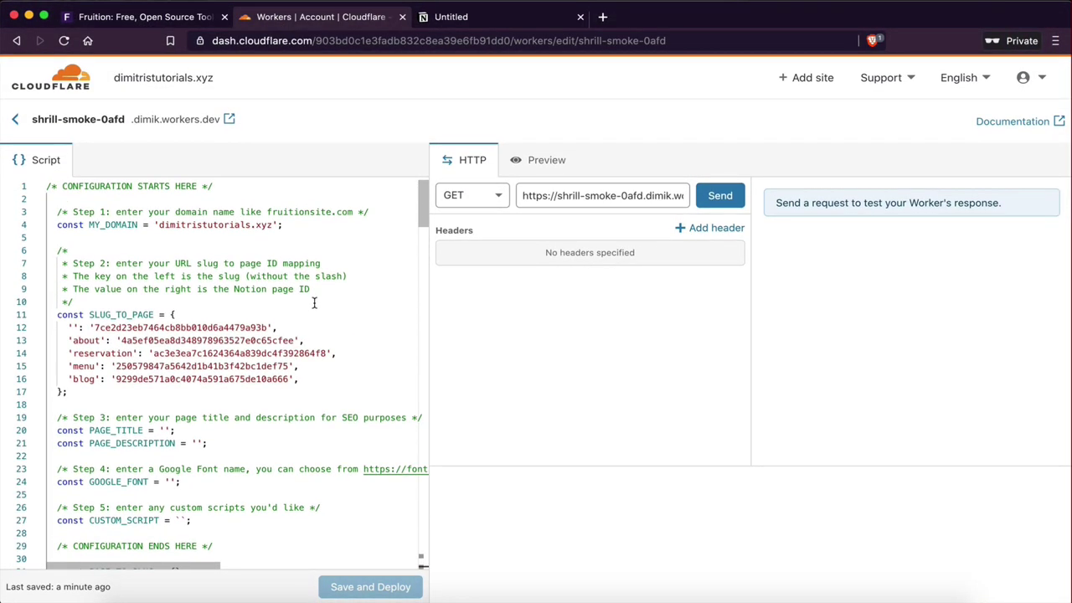
{"action": "scroll", "coordinate": [293, 409], "scroll_direction": "down", "scroll_amount": 10}
{"action": "scroll", "coordinate": [293, 410], "scroll_direction": "down", "scroll_amount": 10}
{"action": "scroll", "coordinate": [294, 410], "scroll_direction": "up", "scroll_amount": 20}
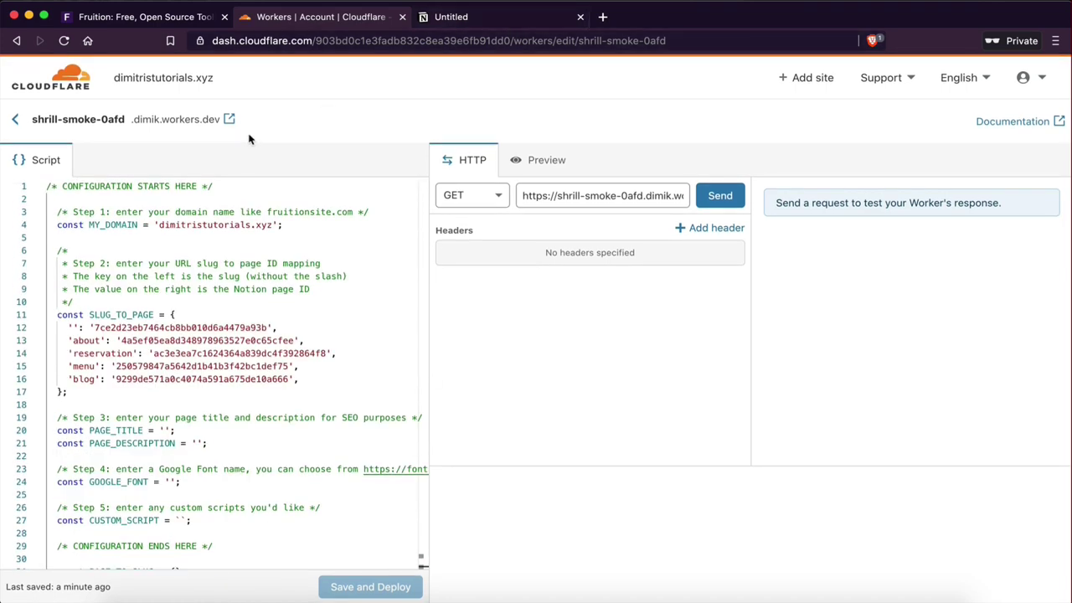
{"action": "left_click", "coordinate": [228, 119]}
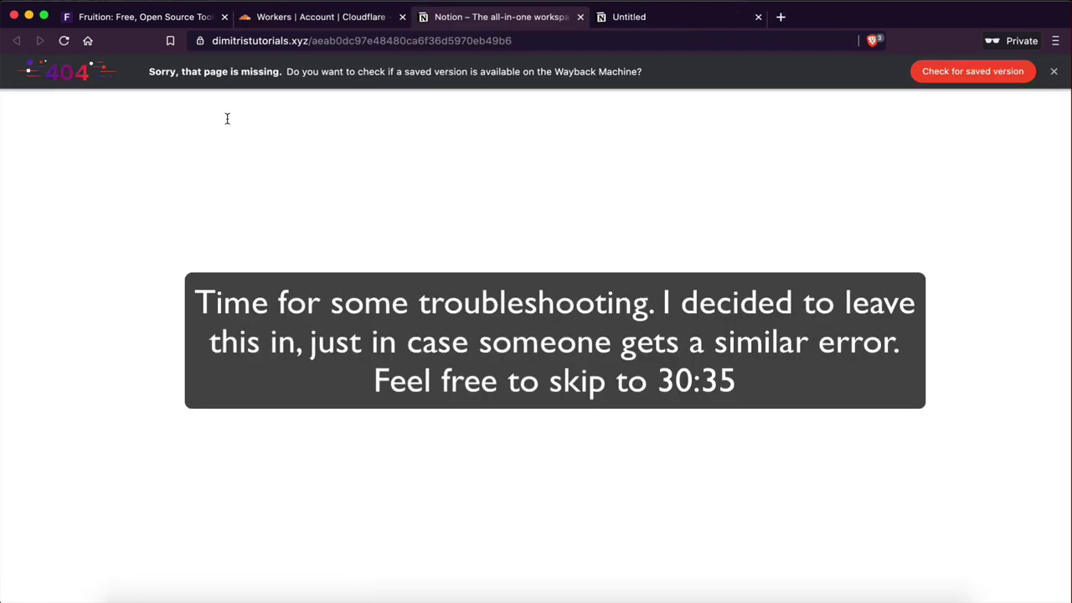
- Dismiss the Wayback banner, close the test and Notion login tabs, and return to Fruition
{"action": "left_click", "coordinate": [1053, 72]}
{"action": "left_click", "coordinate": [581, 19]}
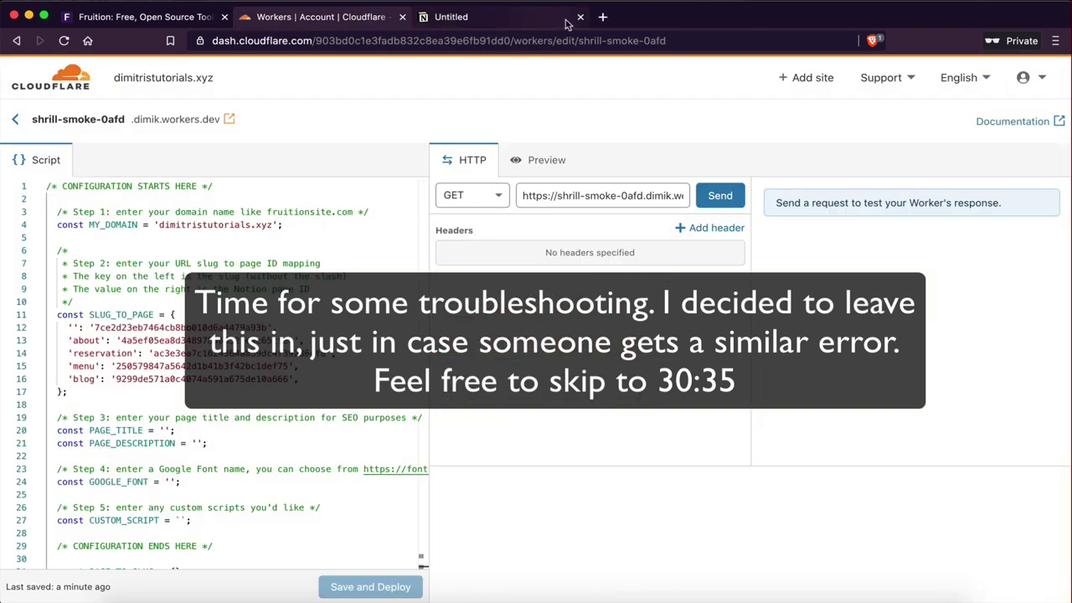
{"action": "left_click", "coordinate": [575, 24]}
{"action": "left_click", "coordinate": [266, 18]}
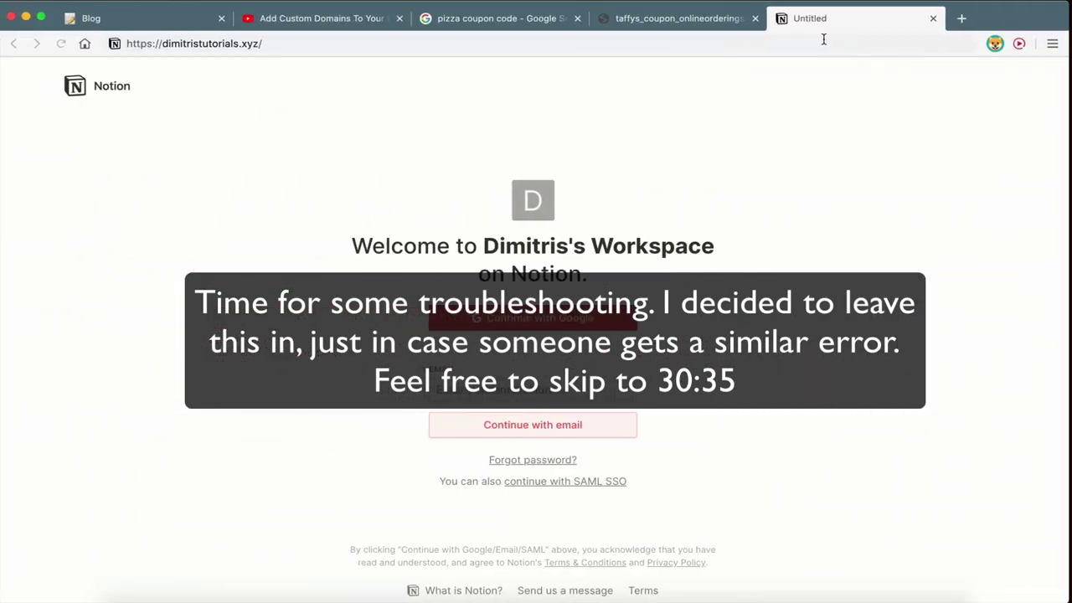
{"action": "left_click", "coordinate": [938, 18]}
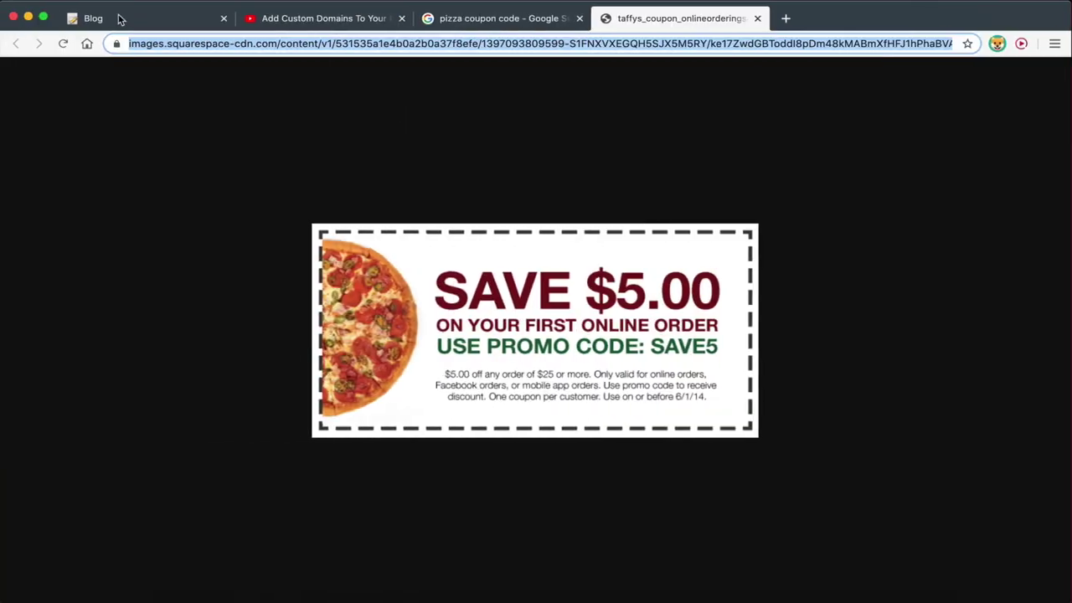
{"action": "left_click", "coordinate": [117, 18]}
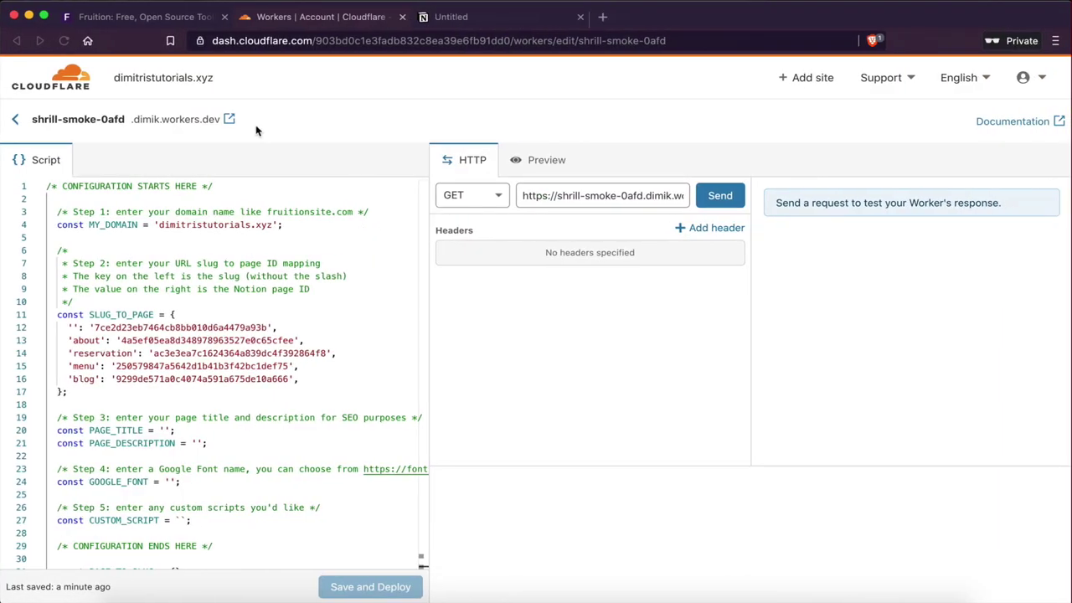
{"action": "left_click", "coordinate": [151, 18]}
- Copy the Fruition script with about, reservation, menu and blog slugs for dimitristutorials.xyz
{"action": "scroll", "coordinate": [392, 381], "scroll_direction": "down", "scroll_amount": 3}
{"action": "scroll", "coordinate": [391, 381], "scroll_direction": "up", "scroll_amount": 10}
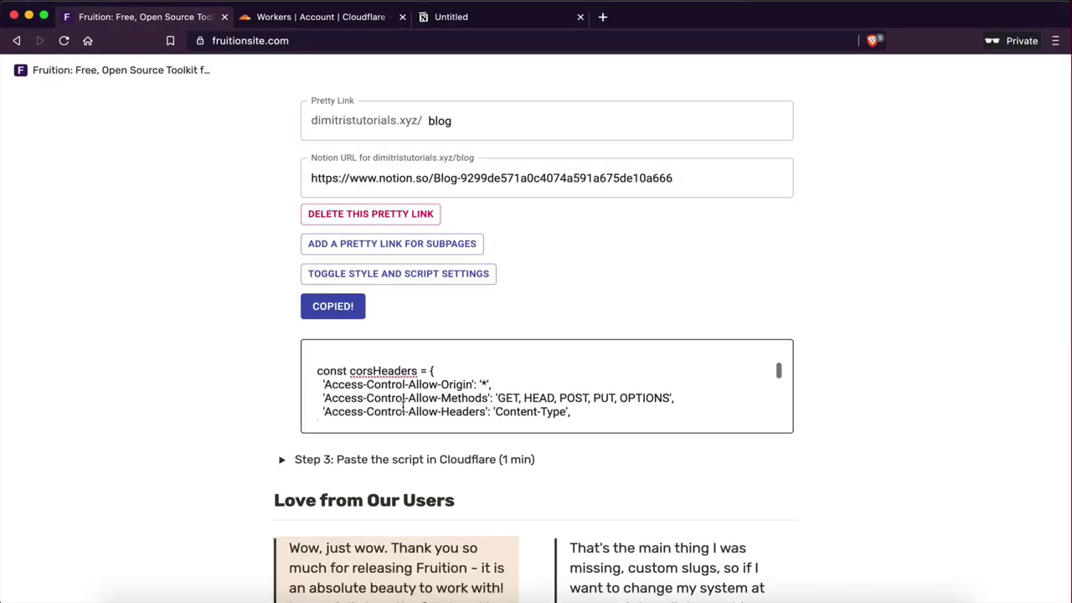
{"action": "scroll", "coordinate": [500, 360], "scroll_direction": "up", "scroll_amount": 8}
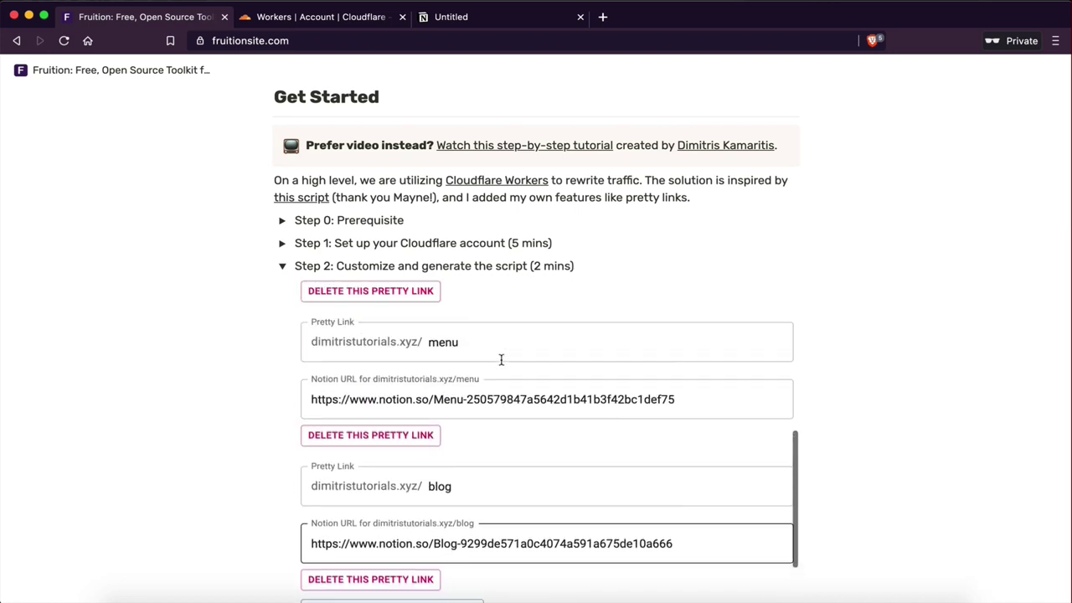
{"action": "scroll", "coordinate": [391, 381], "scroll_direction": "up", "scroll_amount": 6}
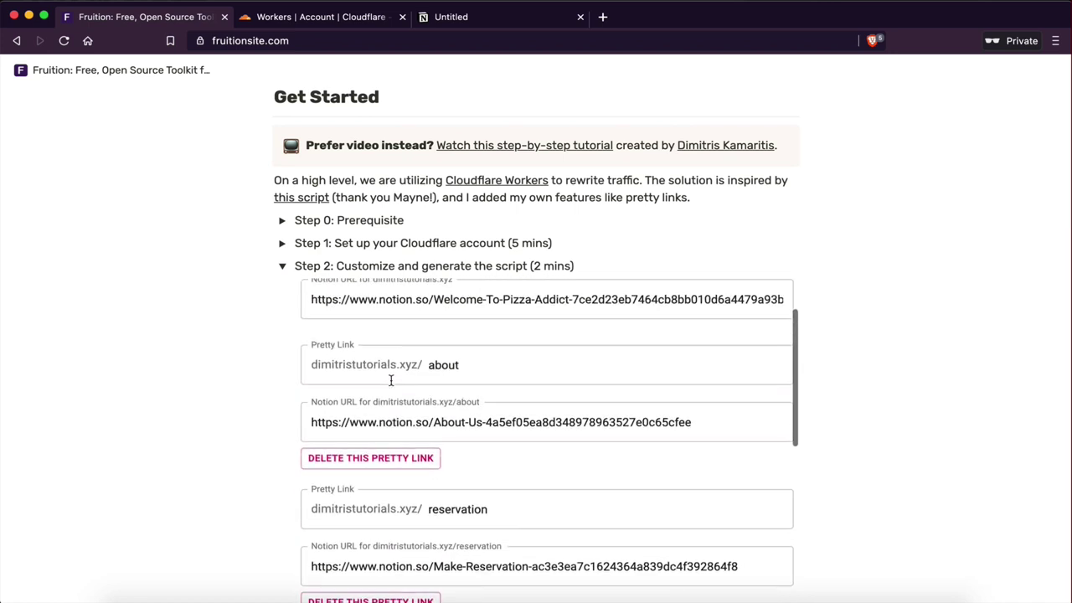
{"action": "scroll", "coordinate": [391, 381], "scroll_direction": "down", "scroll_amount": 1}
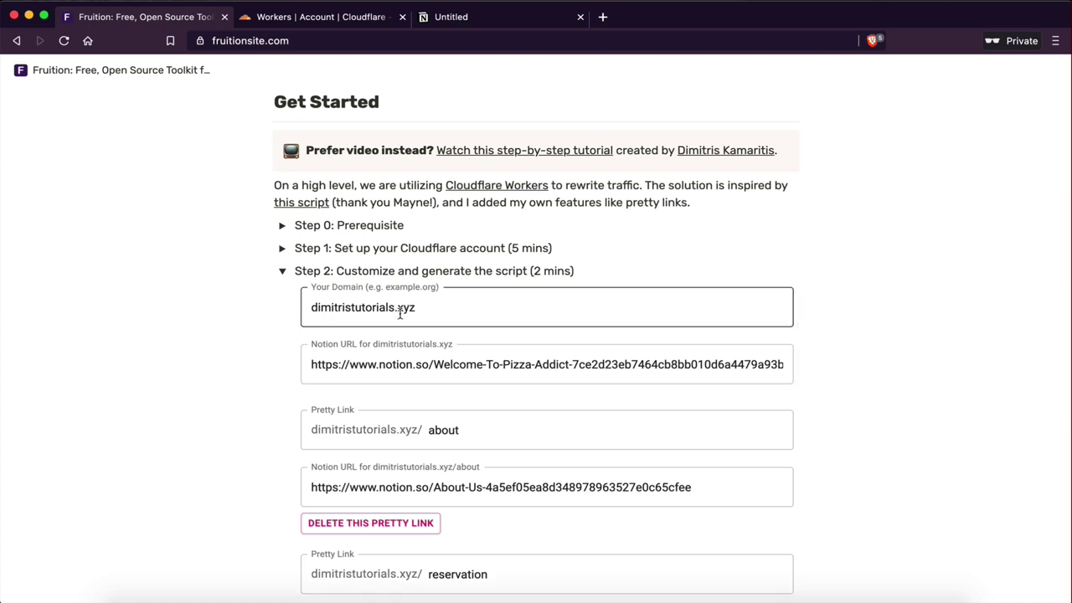
{"action": "scroll", "coordinate": [431, 310], "scroll_direction": "down", "scroll_amount": 10}
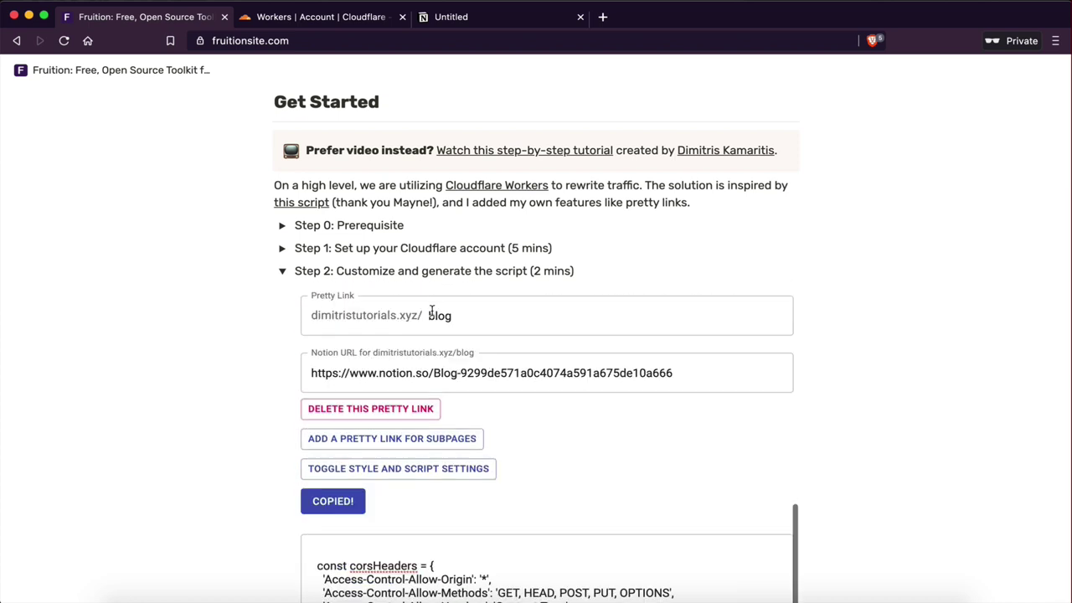
{"action": "left_click", "coordinate": [332, 502]}
{"action": "scroll", "coordinate": [263, 544], "scroll_direction": "down", "scroll_amount": 3}
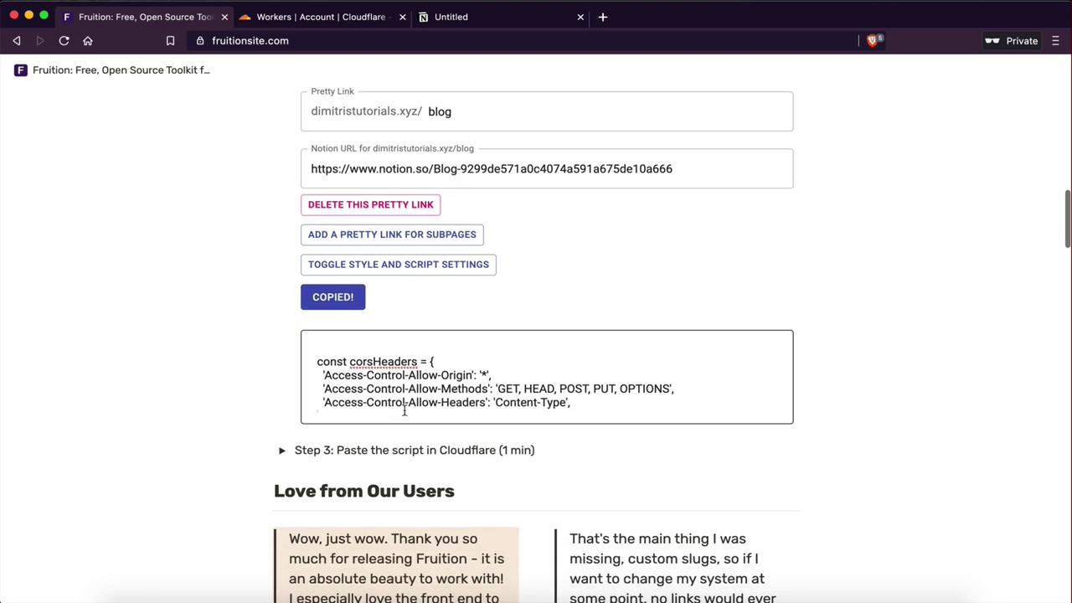
{"action": "left_click", "coordinate": [314, 18]}
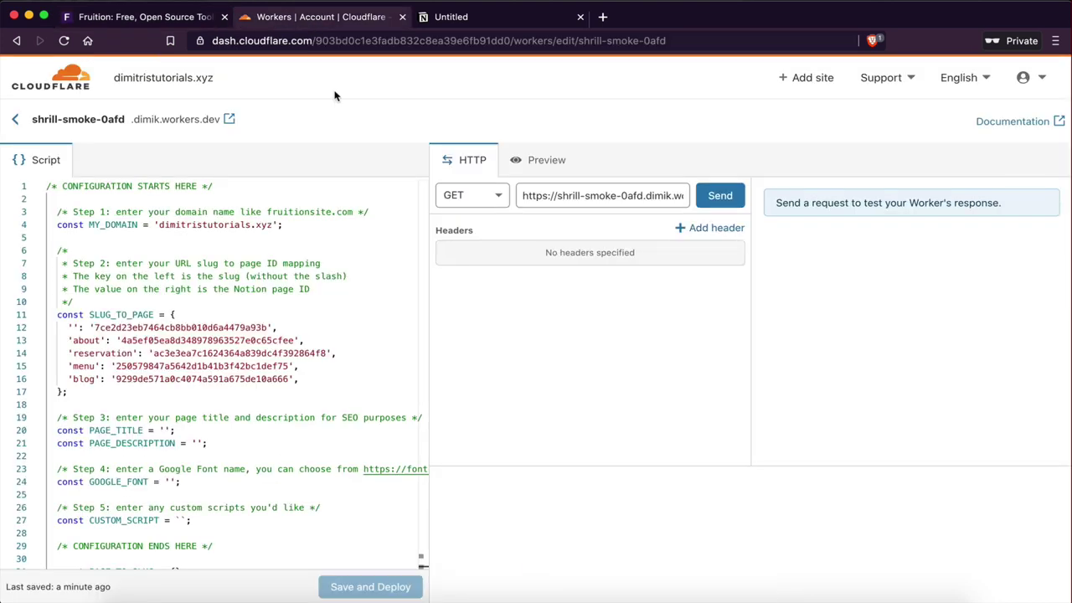
- Reload the site tab, paste the Fruition code over the worker script, and open the site
{"action": "left_click", "coordinate": [448, 18]}
{"action": "key", "text": "super+r"}
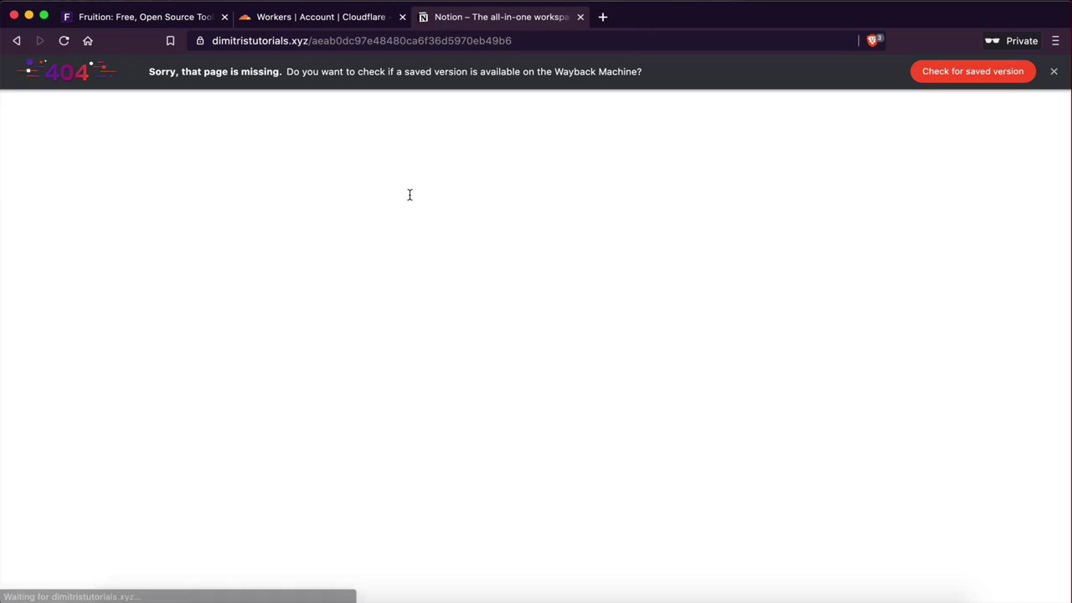
{"action": "left_click", "coordinate": [300, 18]}
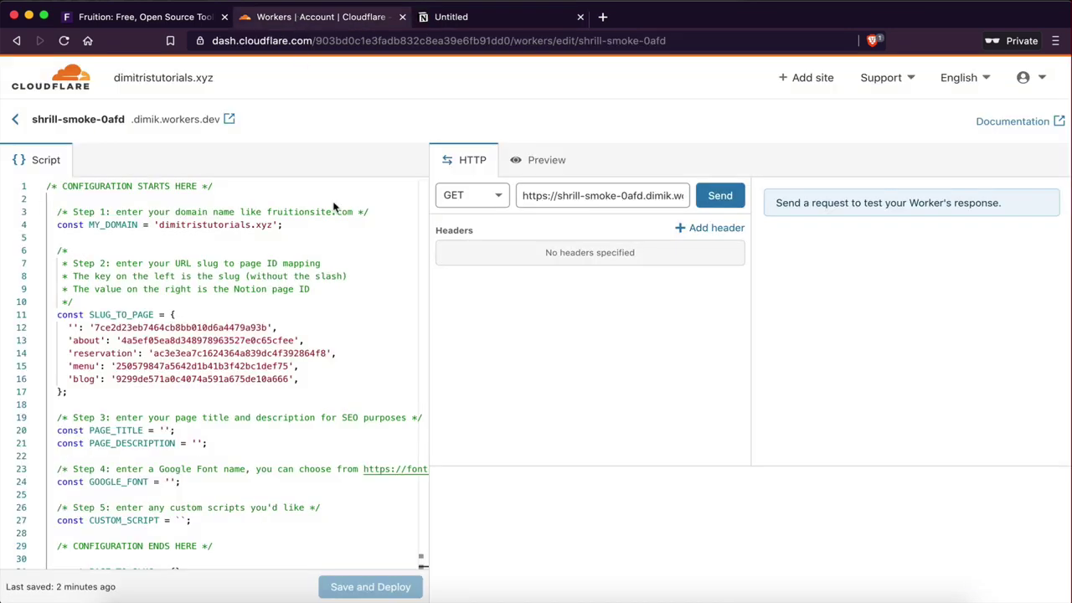
{"action": "left_click", "coordinate": [221, 301]}
{"action": "key", "text": "super+a"}
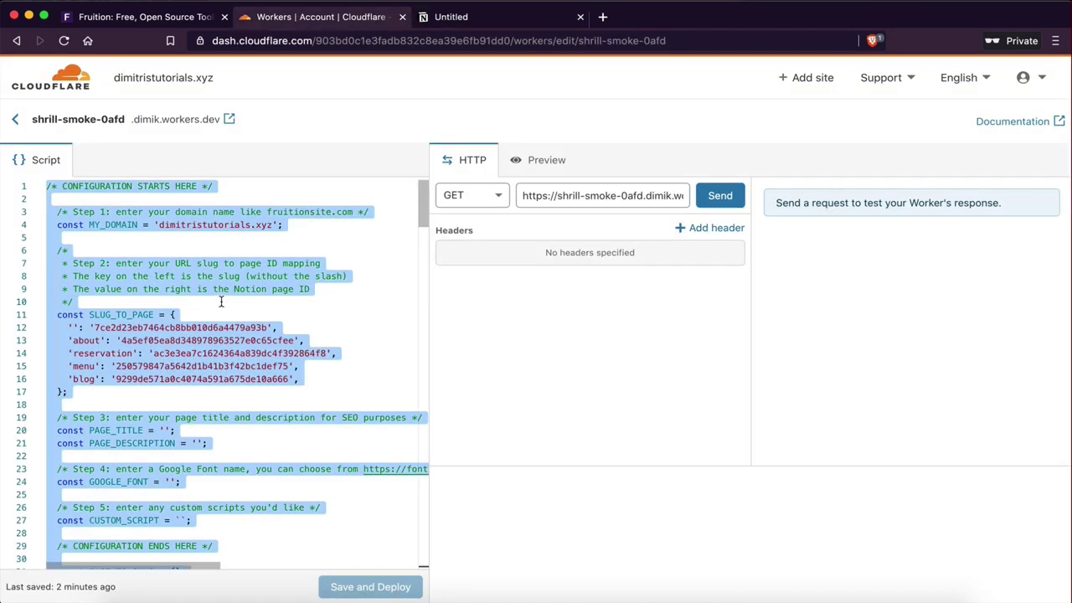
{"action": "key", "text": "super+v"}
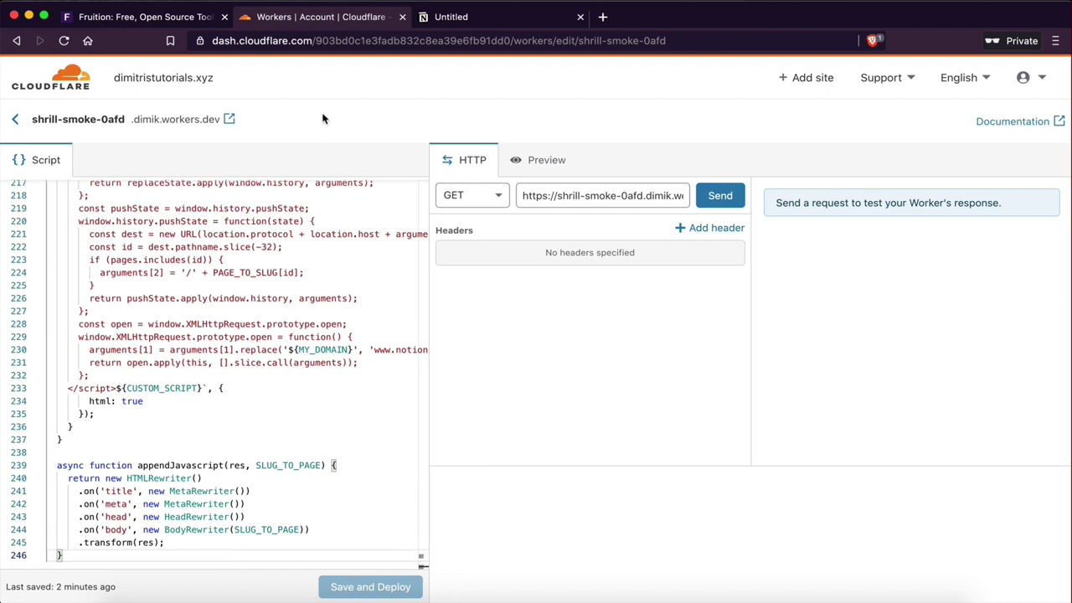
{"action": "left_click", "coordinate": [225, 120]}
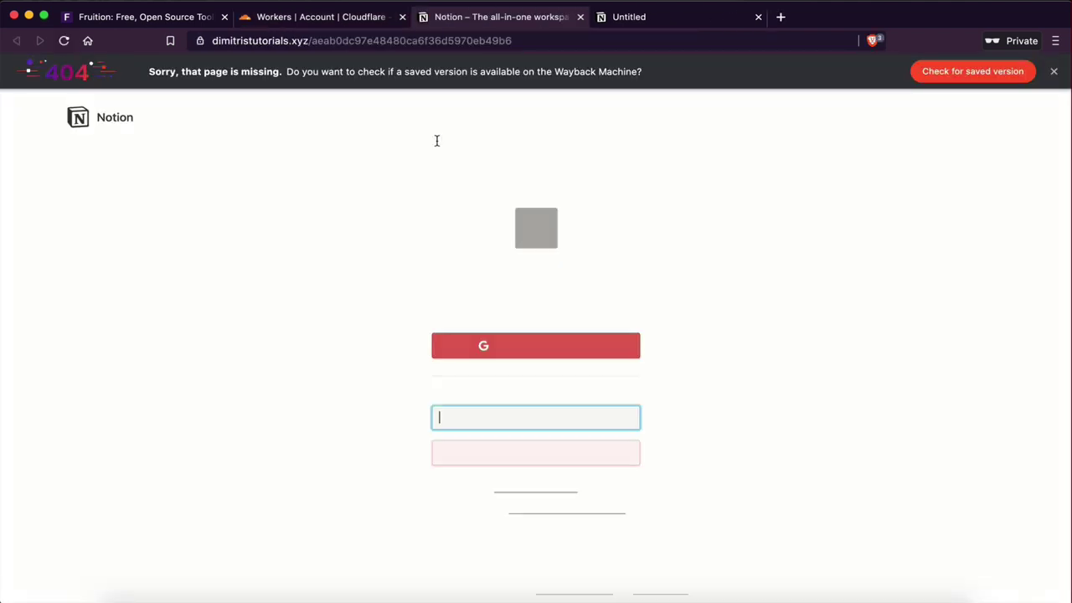
- Load dimitristutorials.xyz in a new private Brave window
{"action": "left_click", "coordinate": [96, 1]}
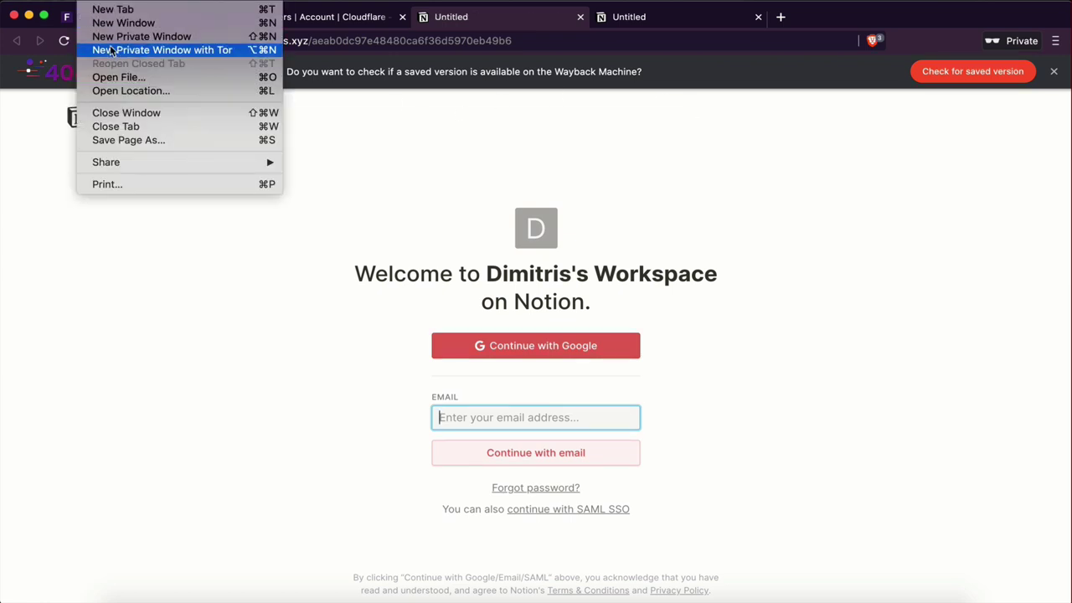
{"action": "left_click", "coordinate": [141, 36]}
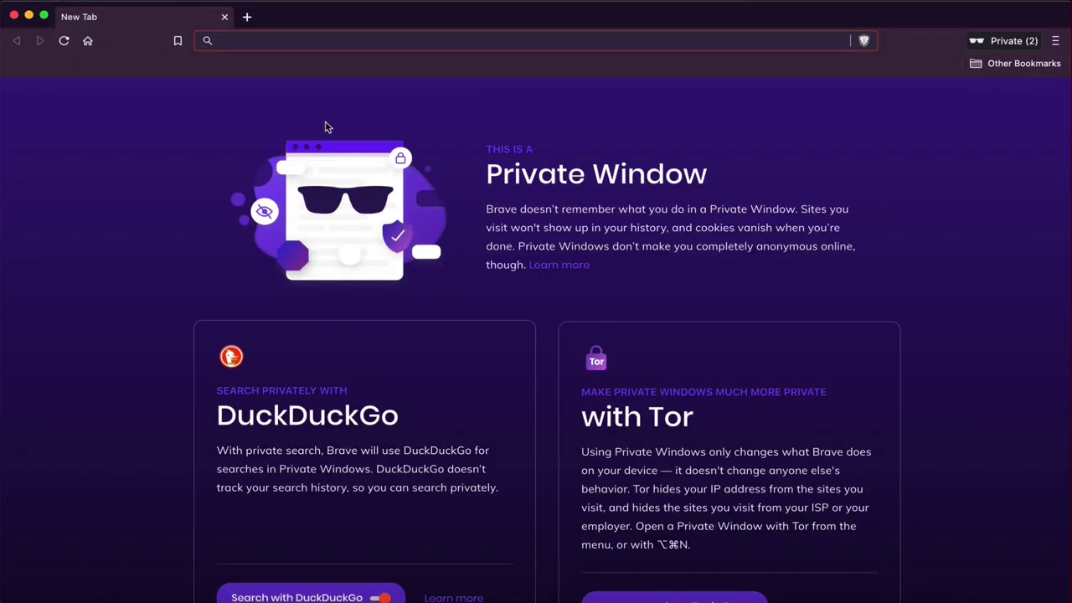
{"action": "key", "text": "super+v"}
{"action": "key", "text": "Escape"}
{"action": "type", "text": "dimitris"}
{"action": "key", "text": "Delete"}
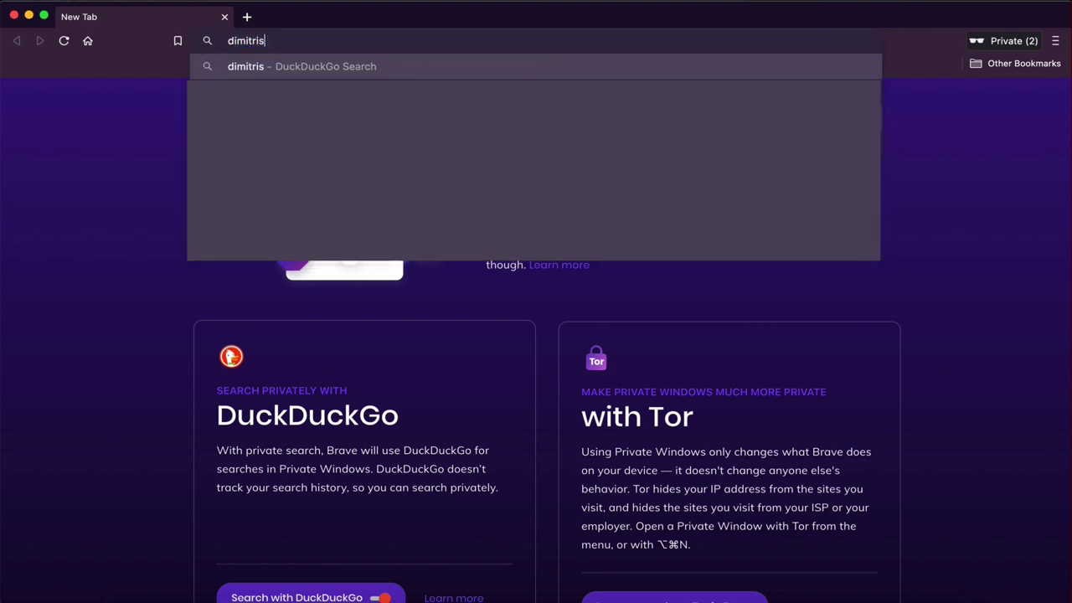
{"action": "type", "text": "tutorials.xyz"}
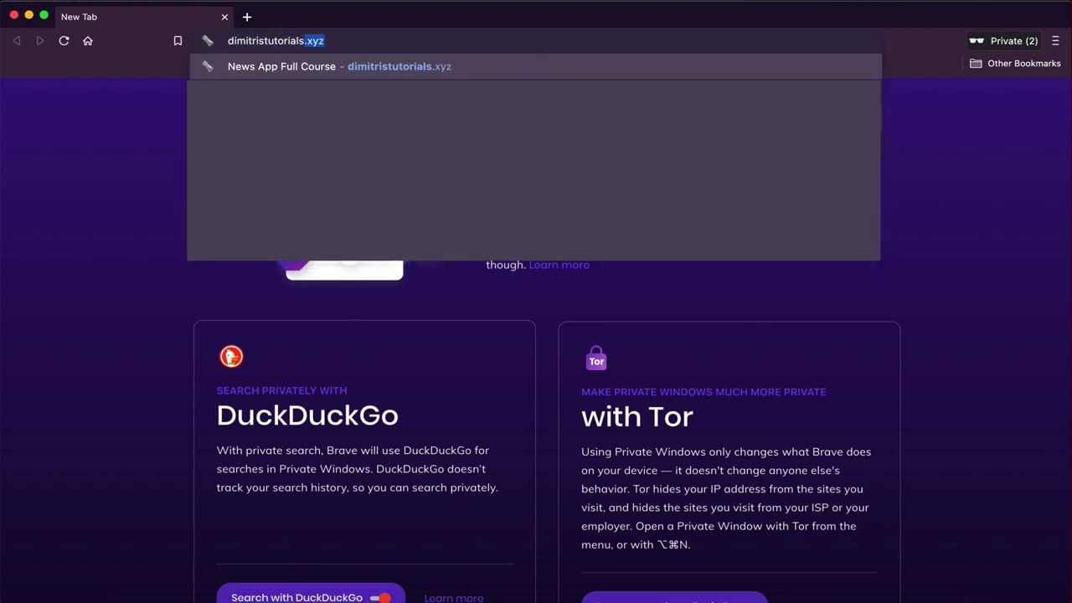
{"action": "key", "text": "Return"}
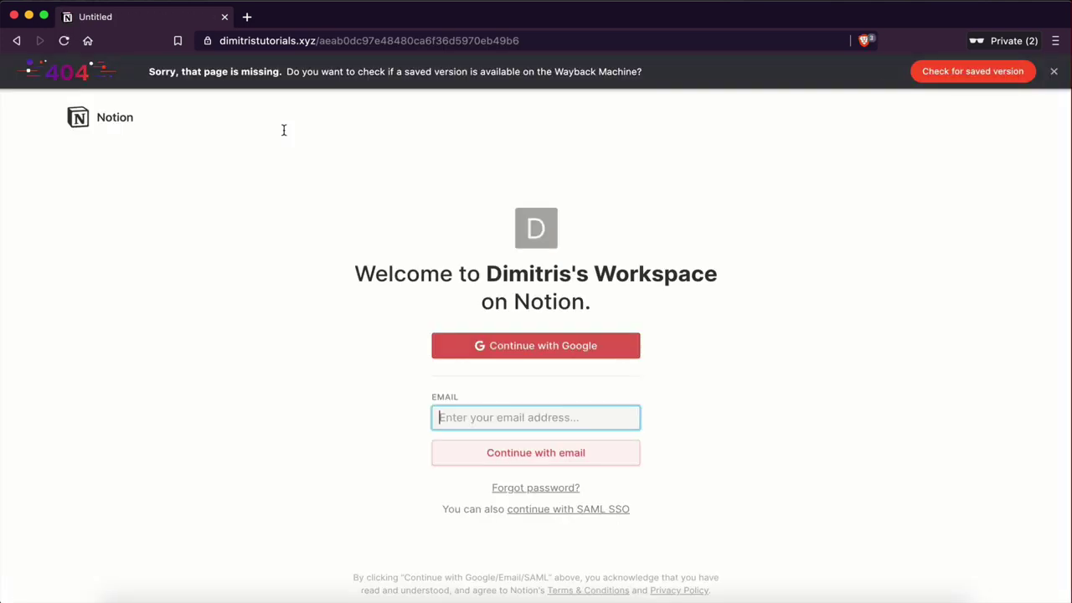
- Dismiss the Wayback notice, load the bare domain, then load dimitristutorials.xyz/about
{"action": "left_click", "coordinate": [1054, 74]}
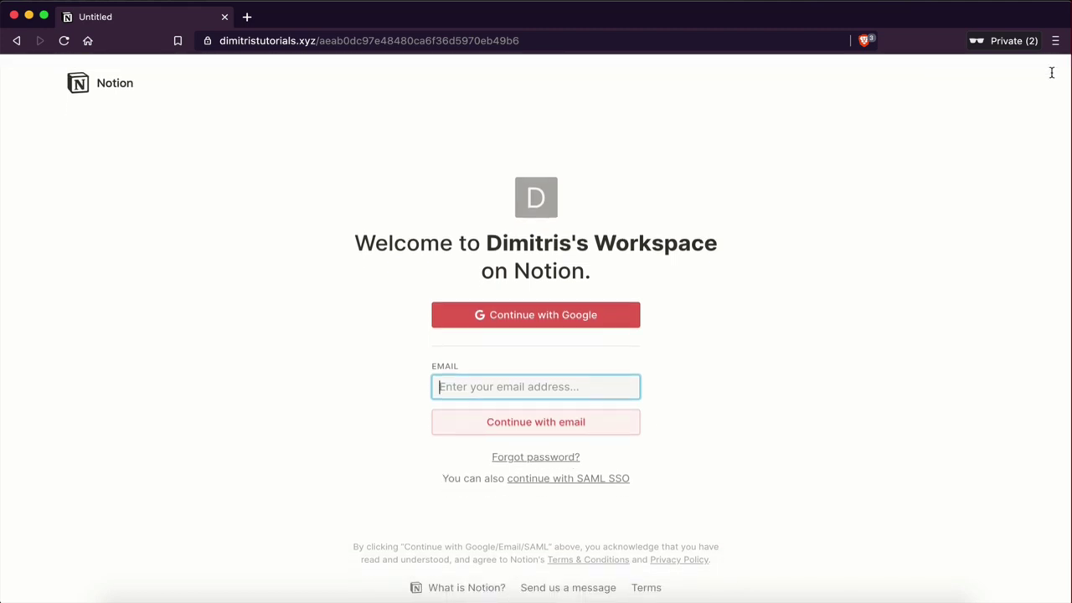
{"action": "double_click", "coordinate": [477, 39]}
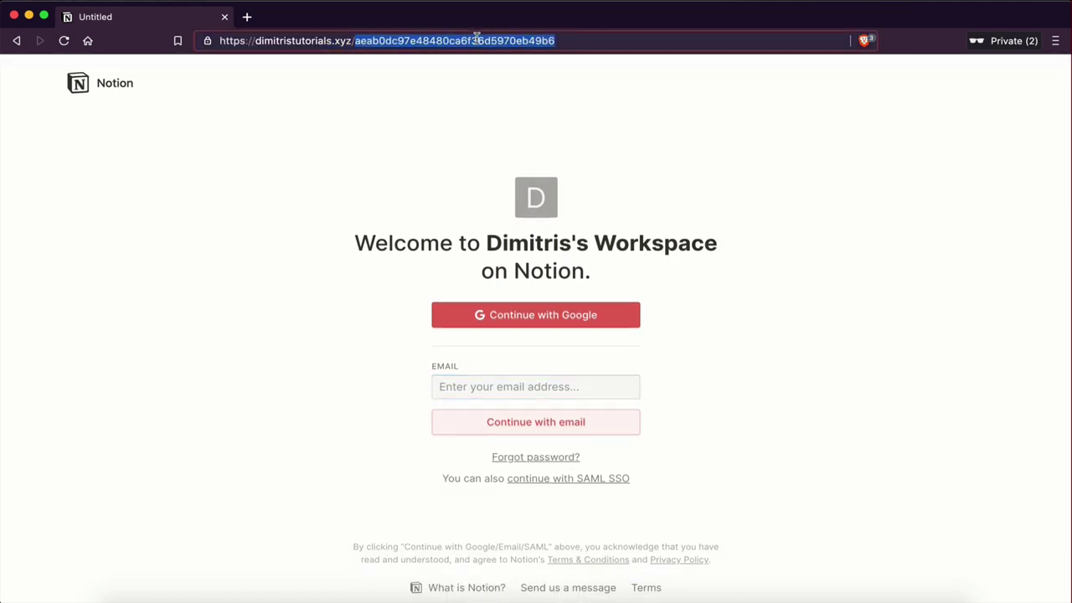
{"action": "key", "text": "BackSpace"}
{"action": "key", "text": "Return"}
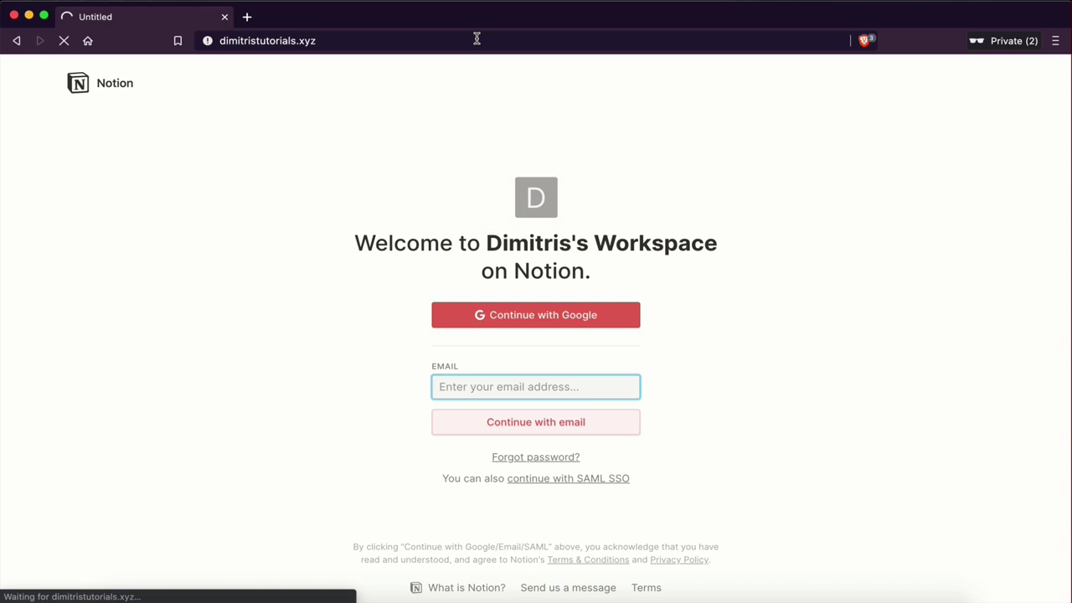
{"action": "left_click", "coordinate": [469, 41]}
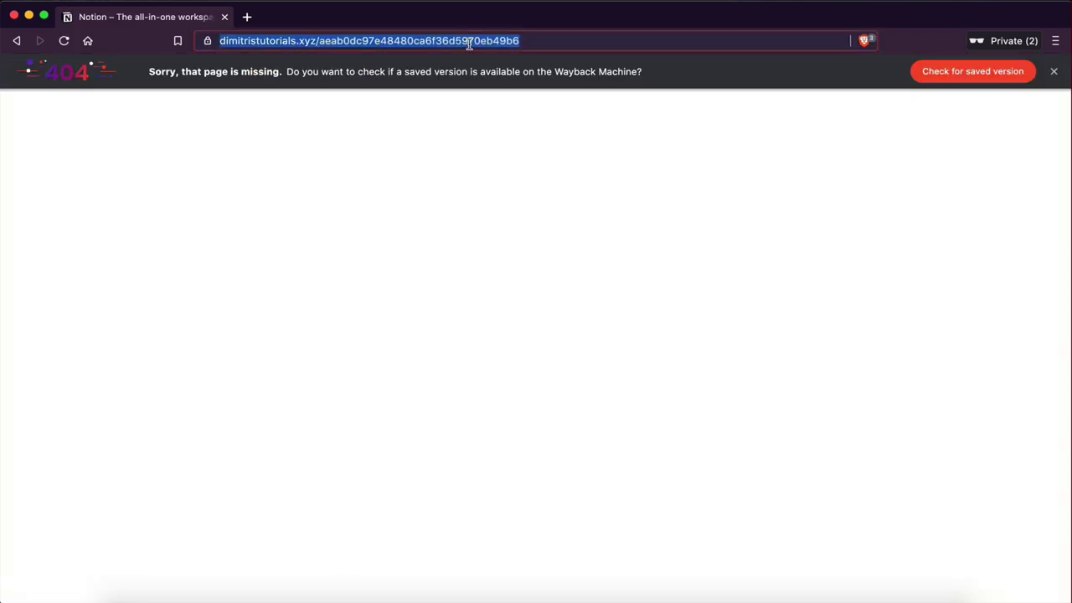
{"action": "double_click", "coordinate": [470, 41]}
{"action": "type", "text": "about"}
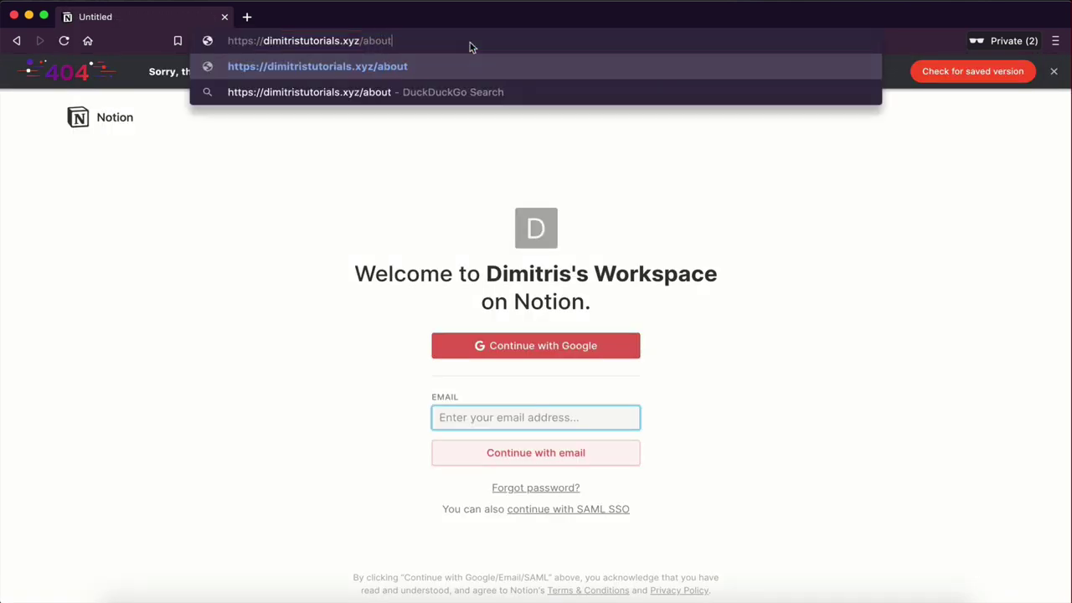
{"action": "key", "text": "Return"}
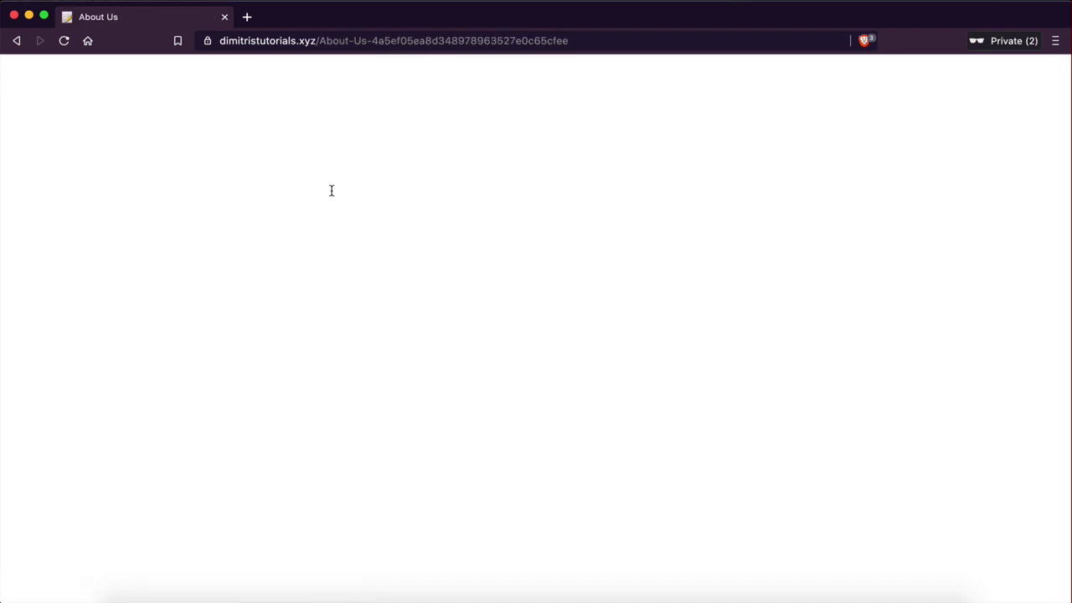
- Return to the Welcome To Pizza Addict! home page and reload it
{"action": "scroll", "coordinate": [379, 178], "scroll_direction": "down", "scroll_amount": 2}
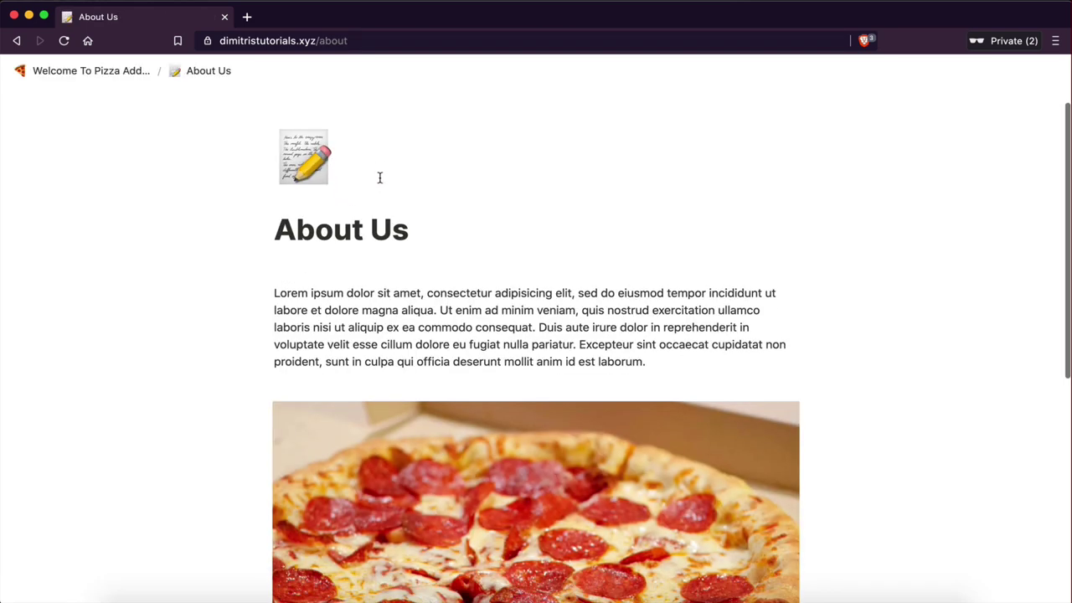
{"action": "scroll", "coordinate": [379, 177], "scroll_direction": "up", "scroll_amount": 1}
{"action": "scroll", "coordinate": [377, 327], "scroll_direction": "down", "scroll_amount": 5}
{"action": "scroll", "coordinate": [376, 328], "scroll_direction": "up", "scroll_amount": 5}
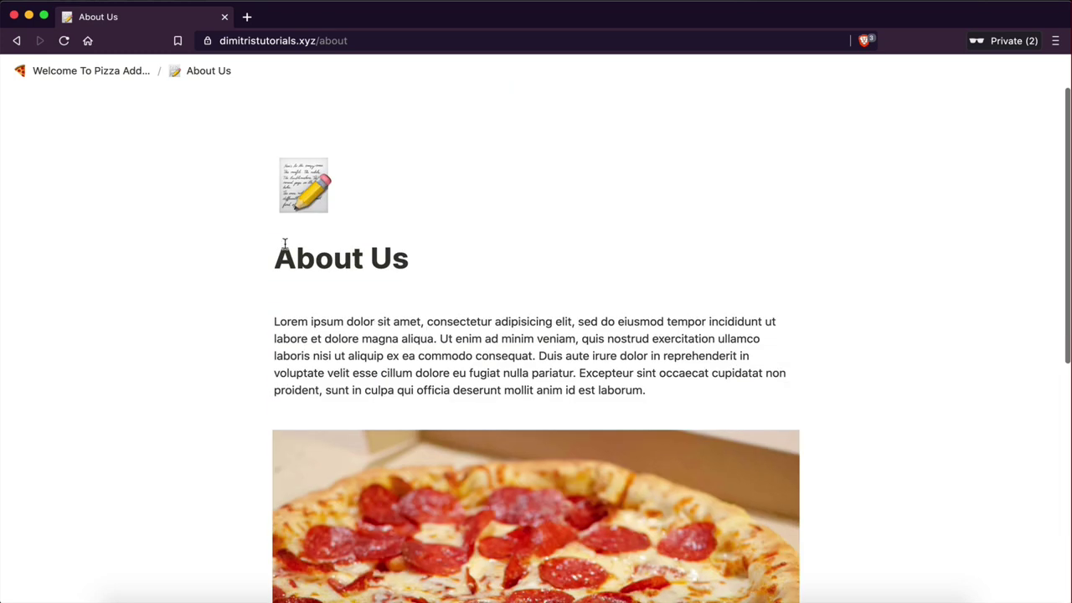
{"action": "left_click", "coordinate": [56, 74]}
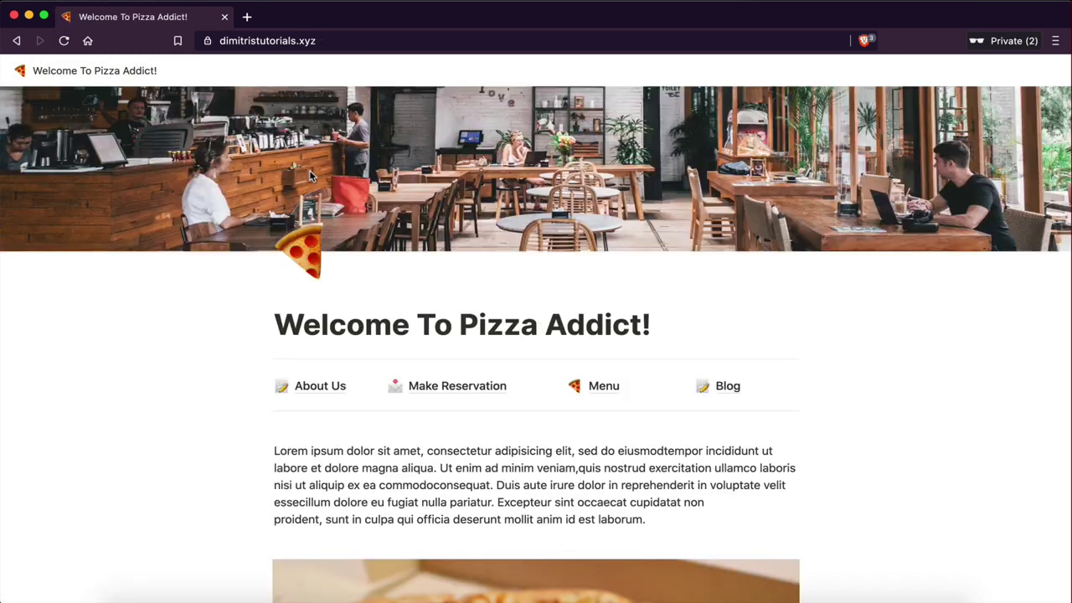
{"action": "left_click", "coordinate": [268, 42]}
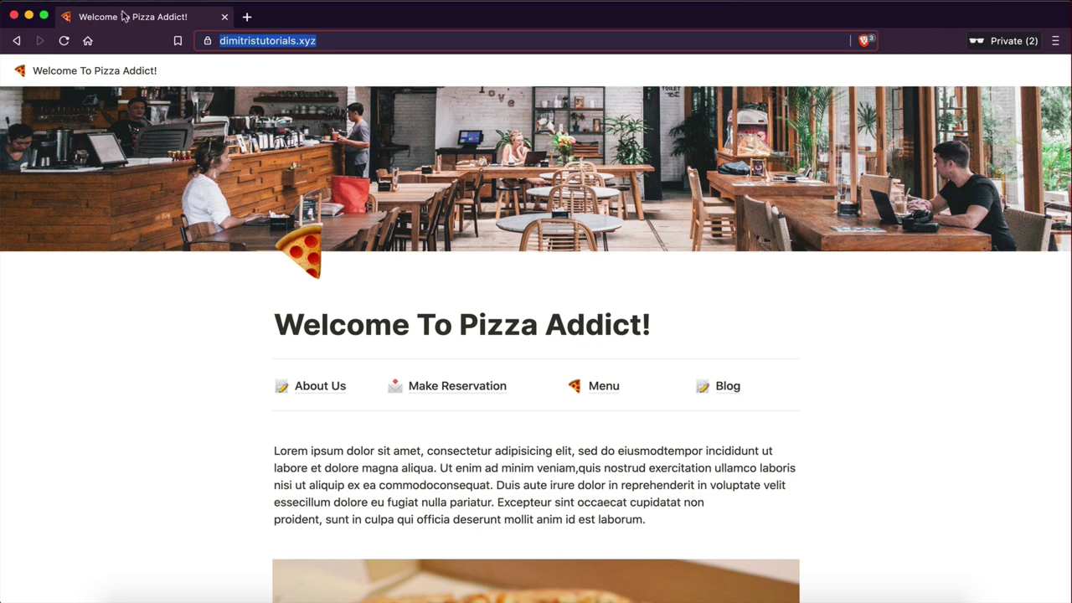
{"action": "left_click", "coordinate": [96, 0]}
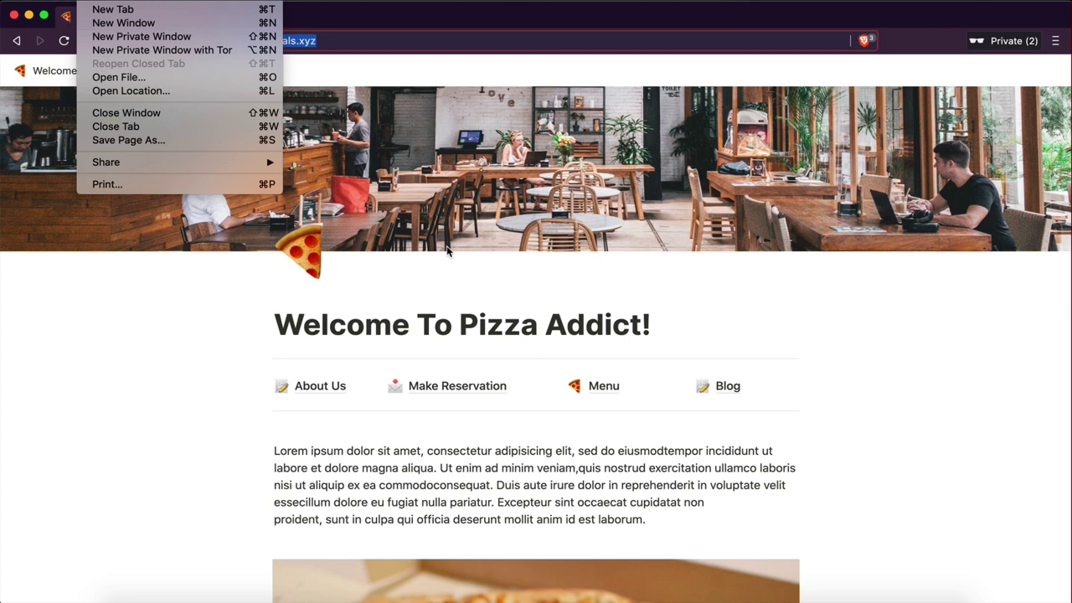
{"action": "left_click", "coordinate": [455, 287]}
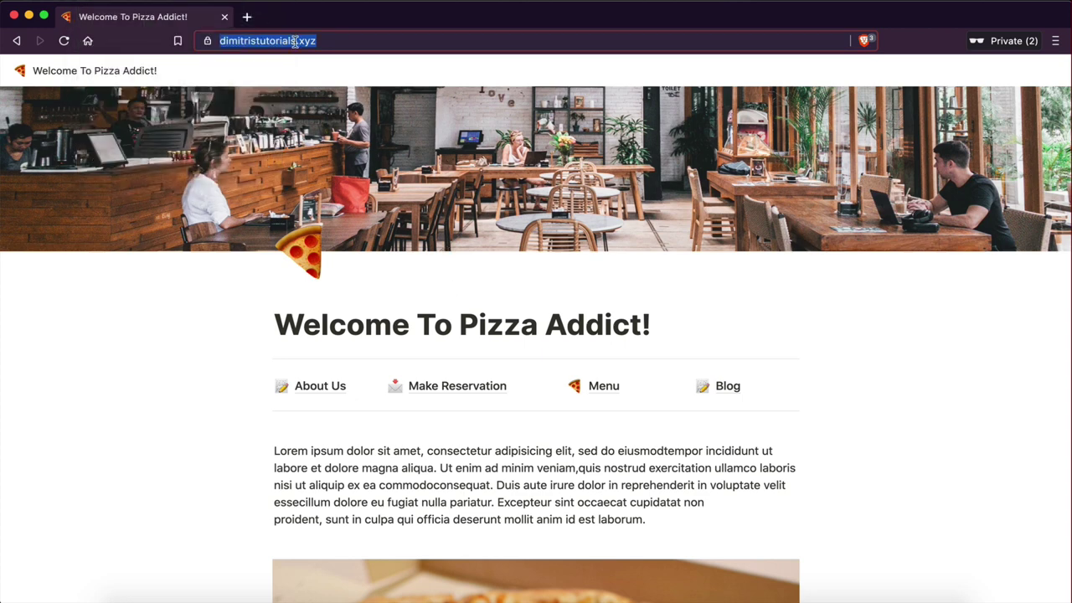
{"action": "key", "text": "Return"}
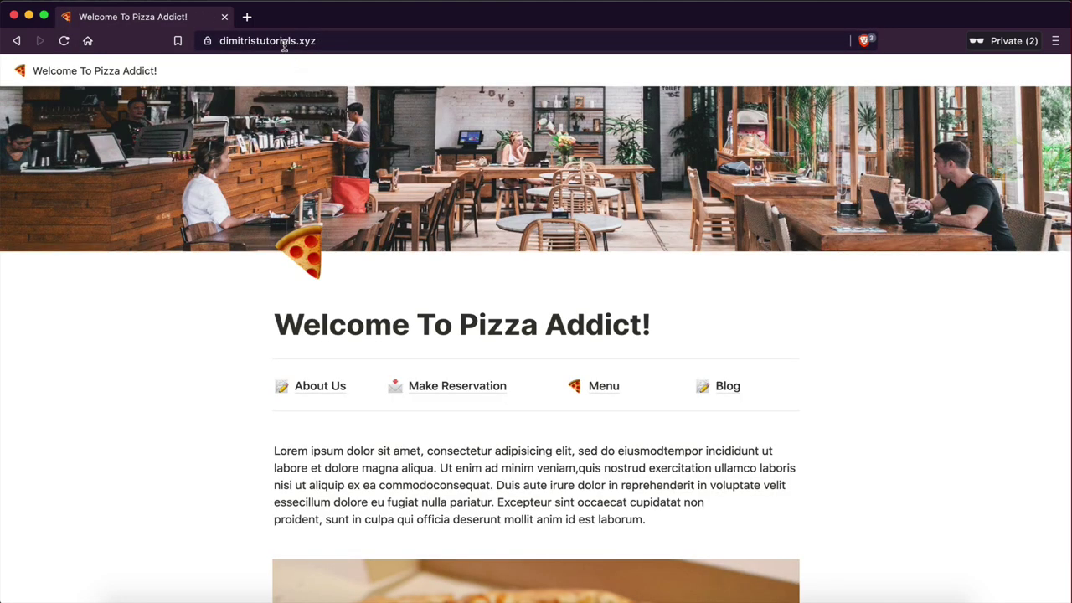
- Append '/blog' to the domain and load dimitristutorials.xyz/blog
{"action": "left_click", "coordinate": [294, 40]}
{"action": "key", "text": "Right"}
{"action": "type", "text": "/"}
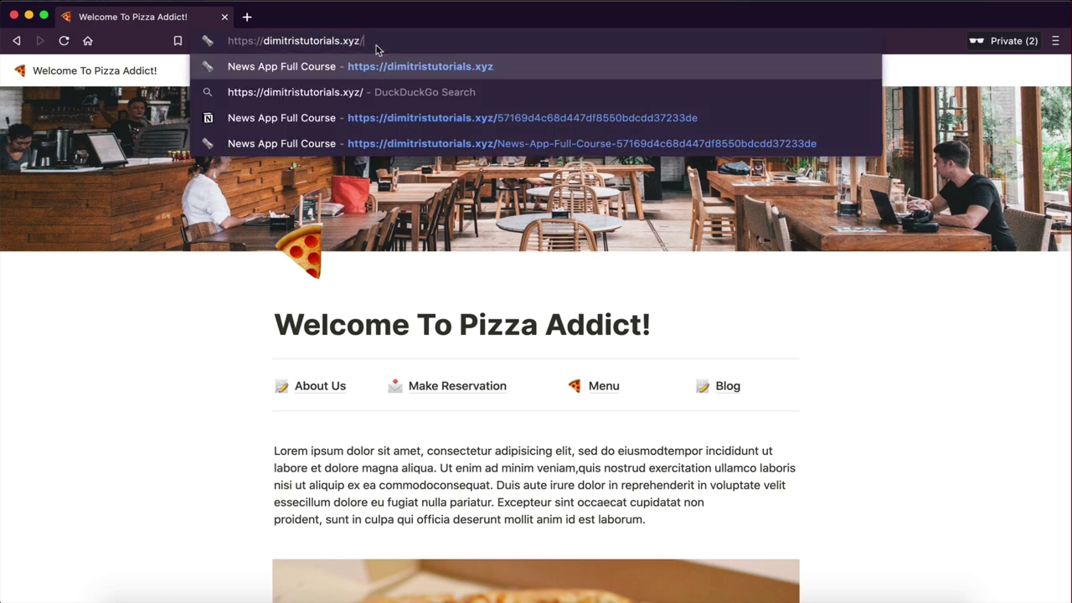
{"action": "type", "text": "blog"}
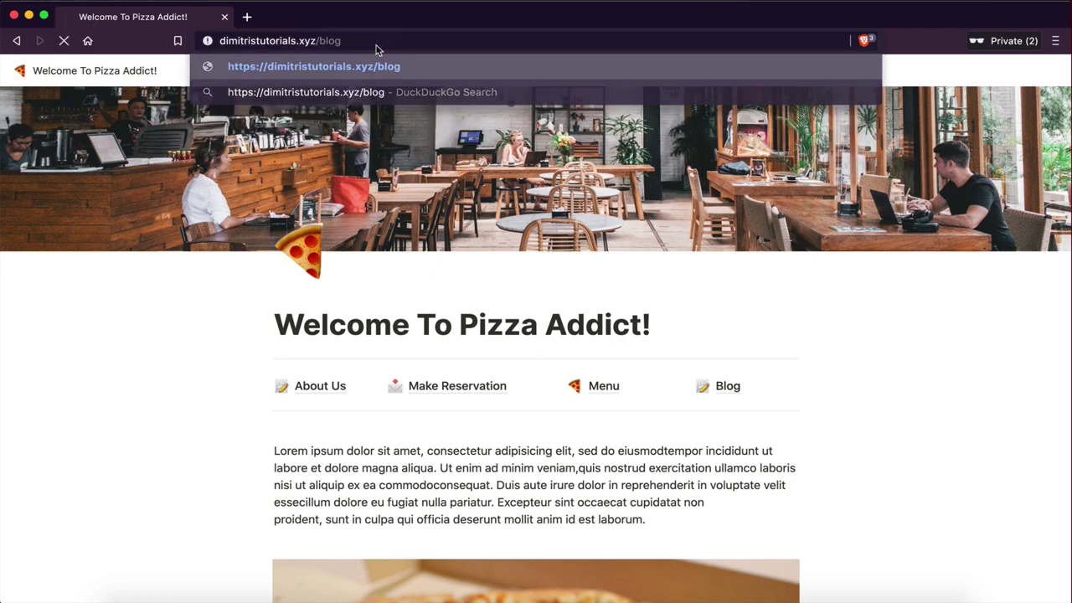
{"action": "key", "text": "Return"}
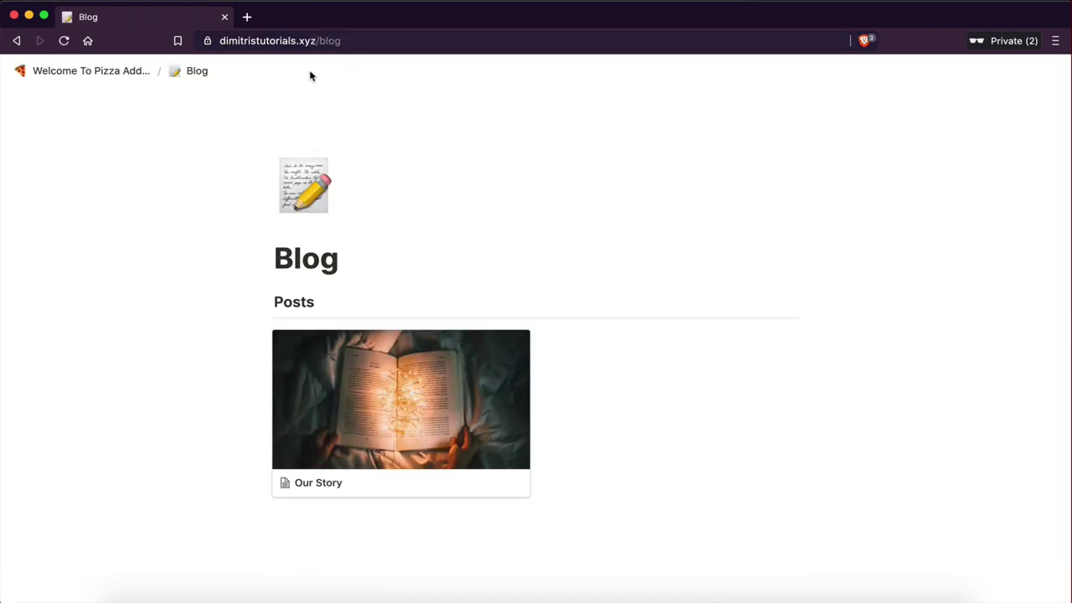
- Go back home, load dimitristutorials.xyz in a new private window, then switch to the Notion browser
{"action": "left_click", "coordinate": [82, 74]}
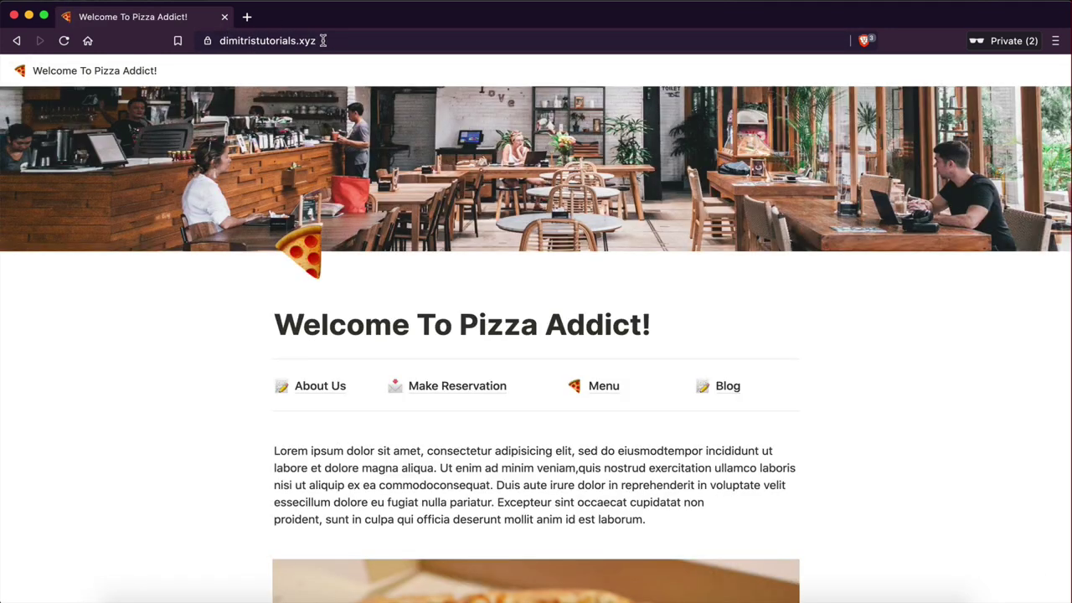
{"action": "left_click", "coordinate": [316, 41]}
{"action": "key", "text": "super+c"}
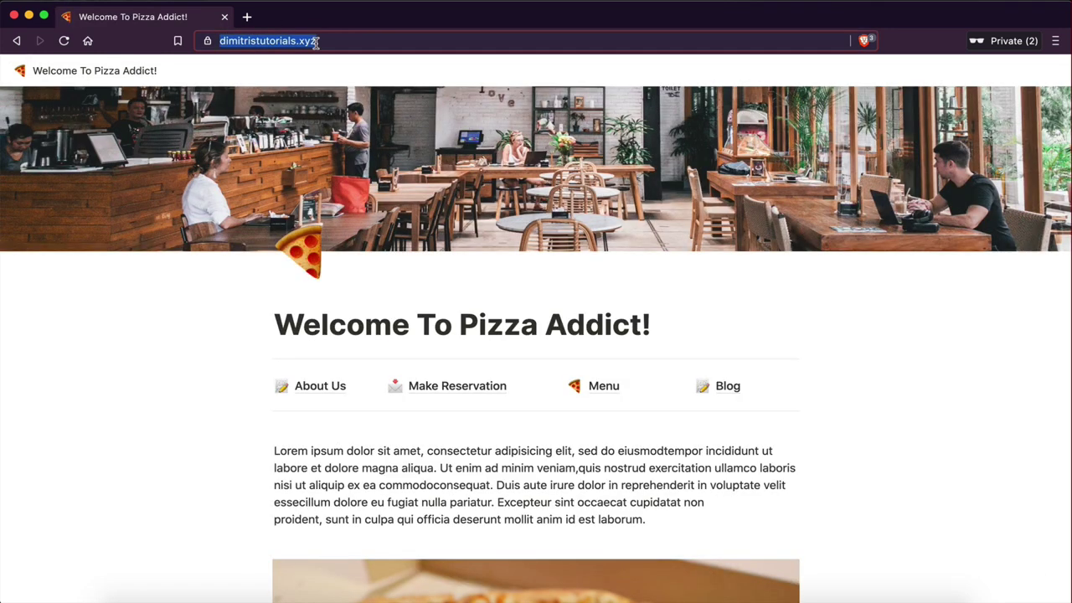
{"action": "left_click", "coordinate": [108, 38]}
{"action": "type", "text": "dimitristutorials.xyz"}
{"action": "key", "text": "Return"}
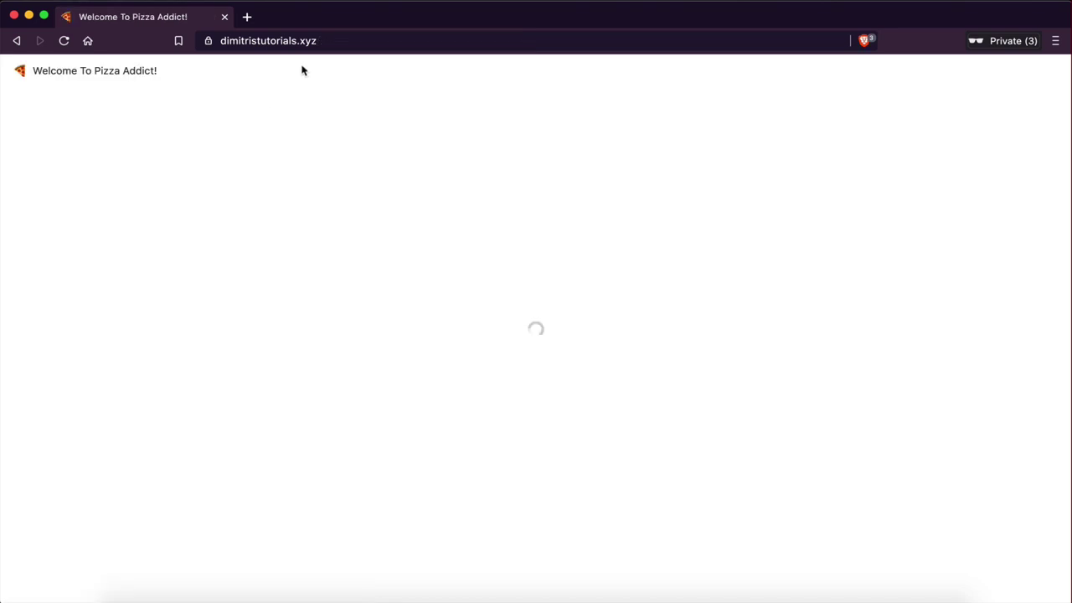
{"action": "key", "text": "ctrl+Left"}
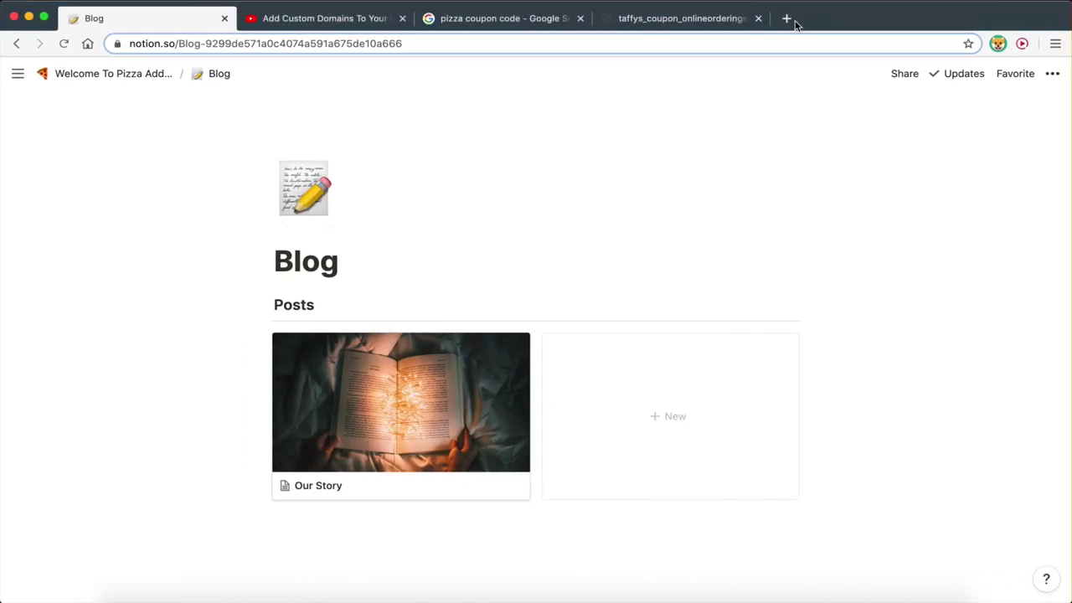
- Load the pasted site address in a new tab
{"action": "left_click", "coordinate": [787, 18]}
{"action": "key", "text": "super+v"}
{"action": "key", "text": "Return"}
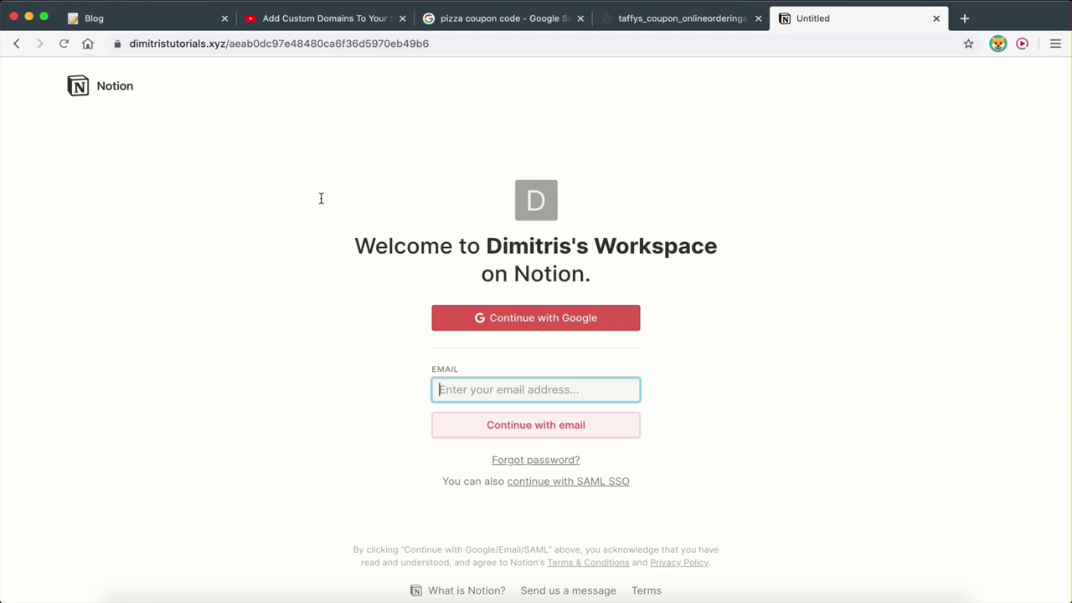
- Load dimitristutorials.xyz in a new incognito window
{"action": "left_click", "coordinate": [113, 3]}
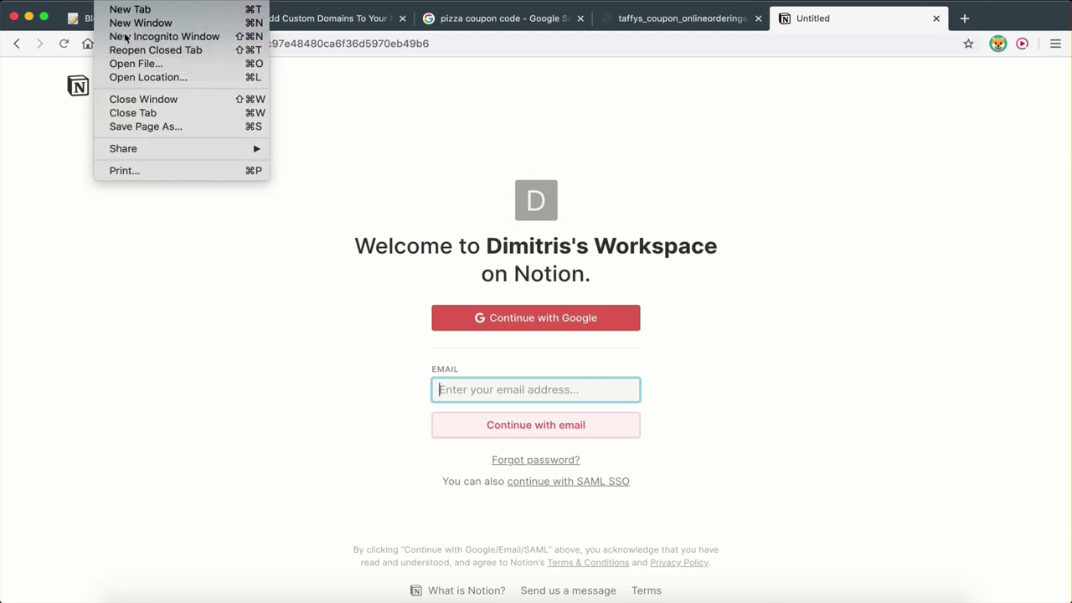
{"action": "left_click", "coordinate": [118, 36]}
{"action": "key", "text": "cmd+v"}
{"action": "key", "text": "Return"}
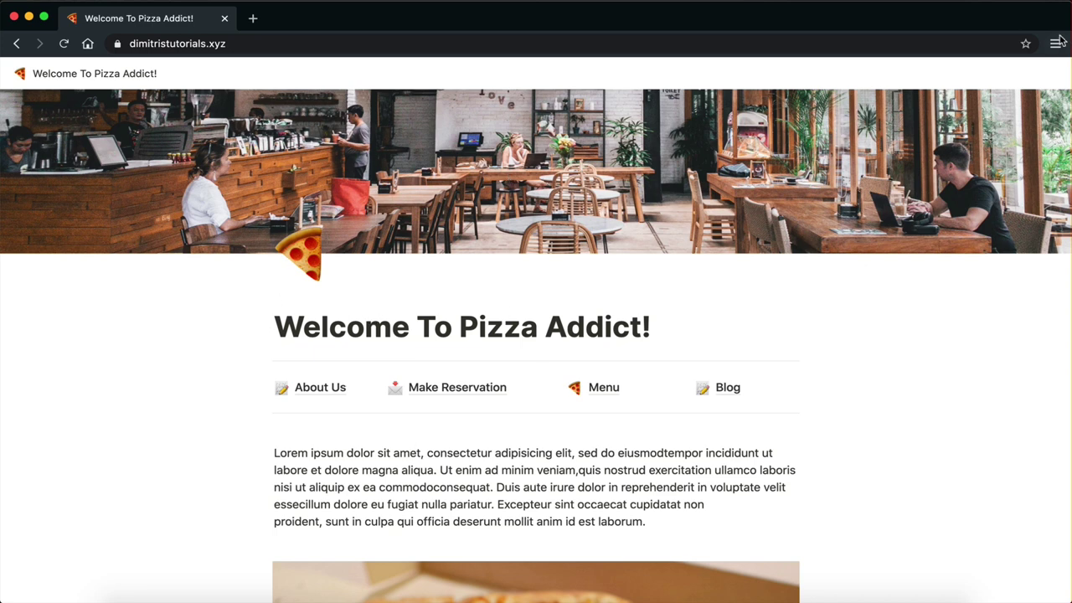
{"action": "left_click", "coordinate": [1057, 42]}
{"action": "left_click", "coordinate": [888, 108]}
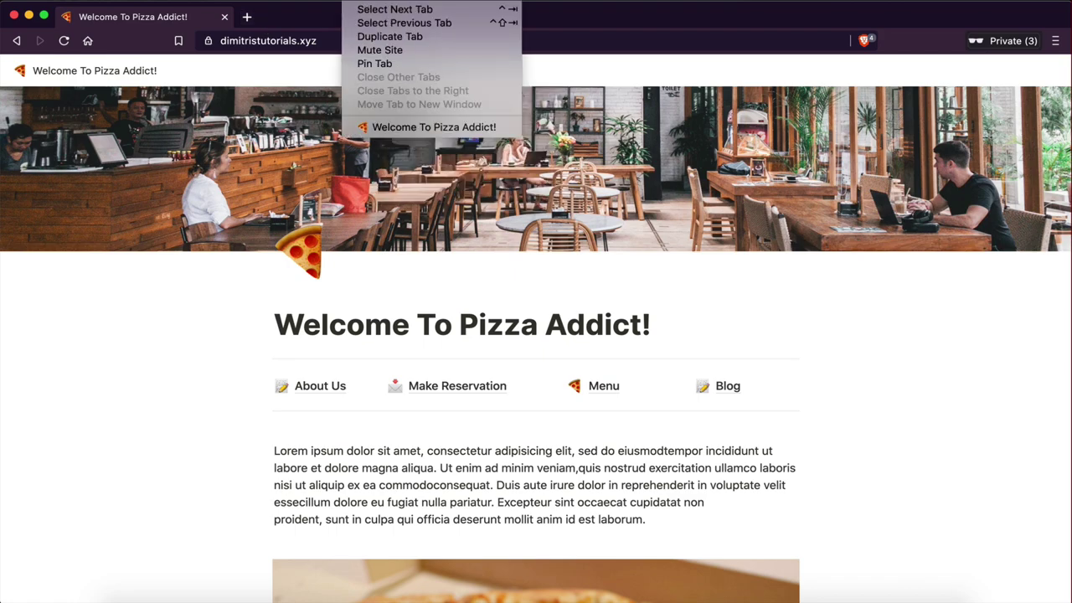
{"action": "left_click", "coordinate": [247, 17]}
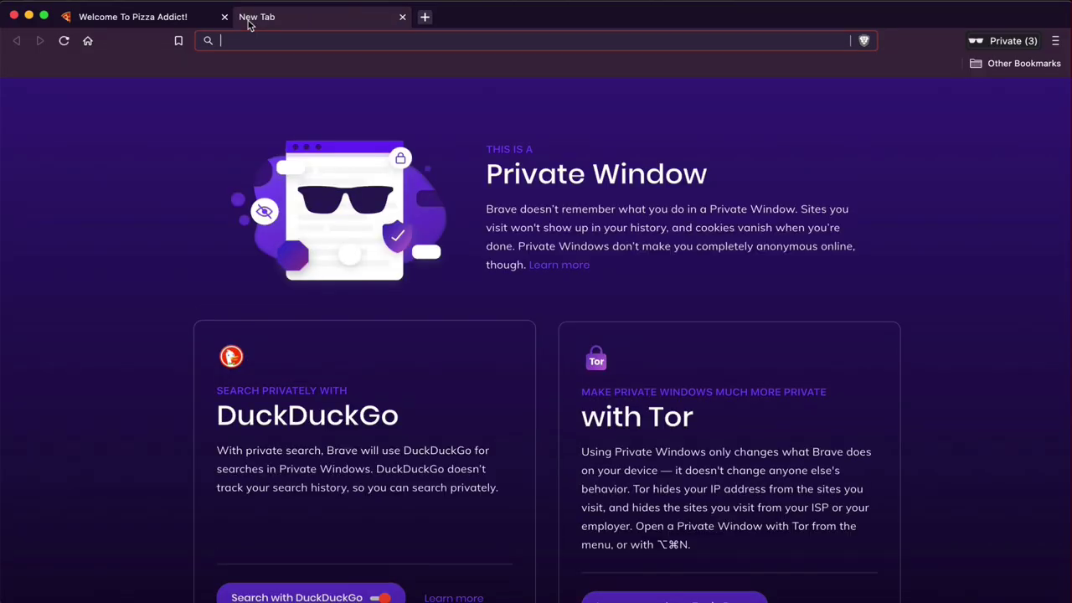
{"action": "type", "text": "how to clear"}
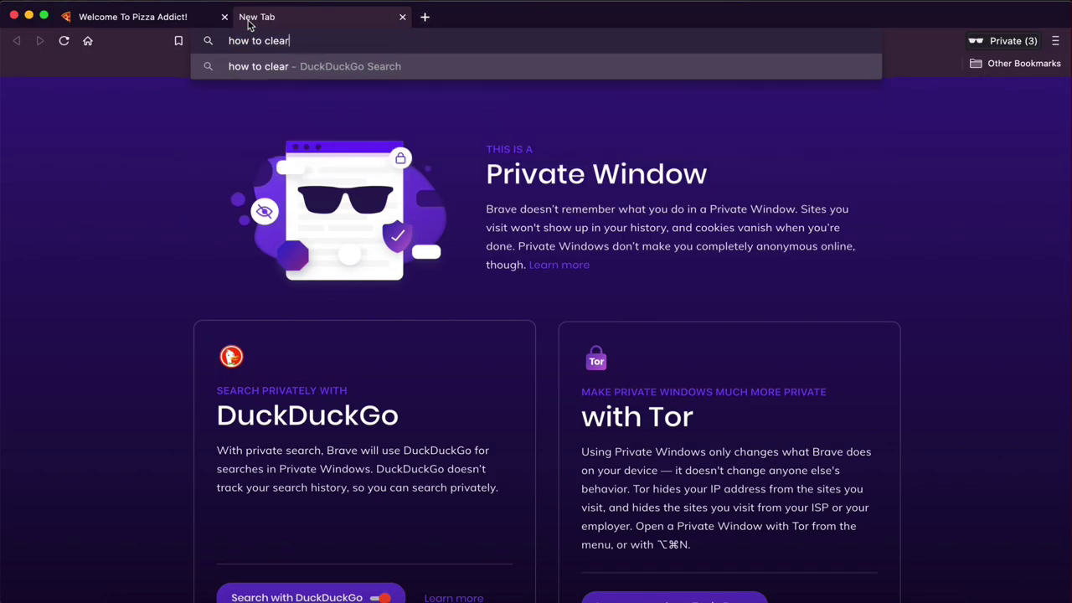
{"action": "type", "text": " brows"}
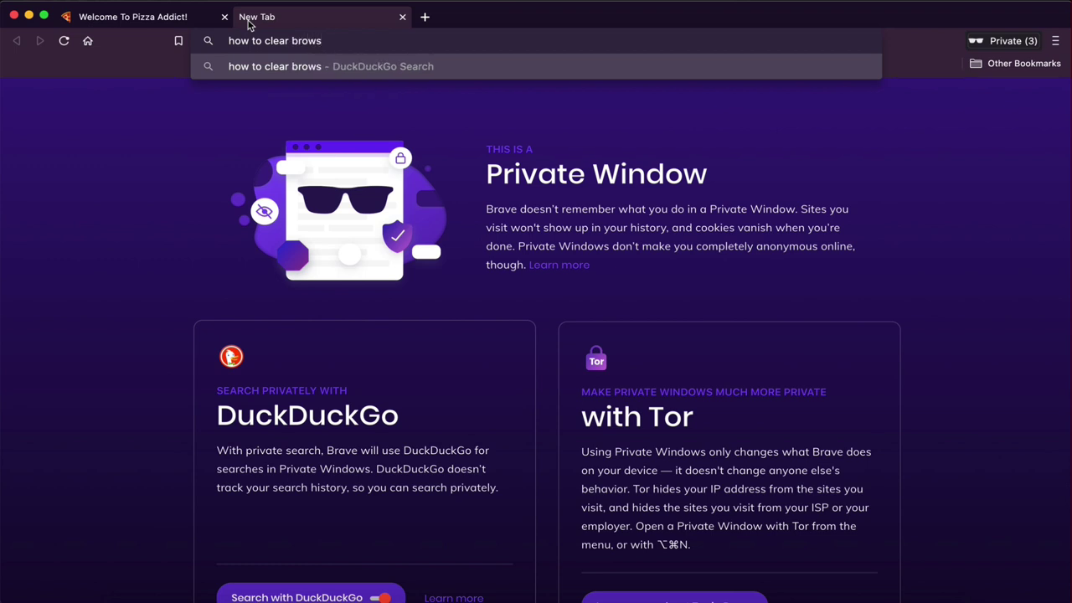
{"action": "type", "text": "er cache"}
{"action": "key", "text": "Return"}
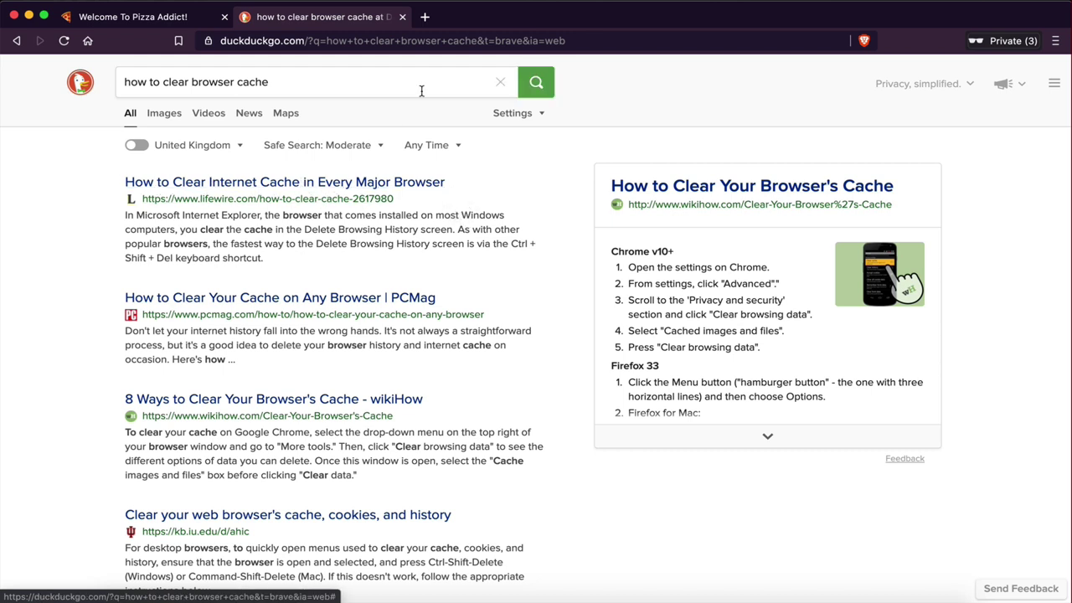
{"action": "left_click", "coordinate": [401, 17]}
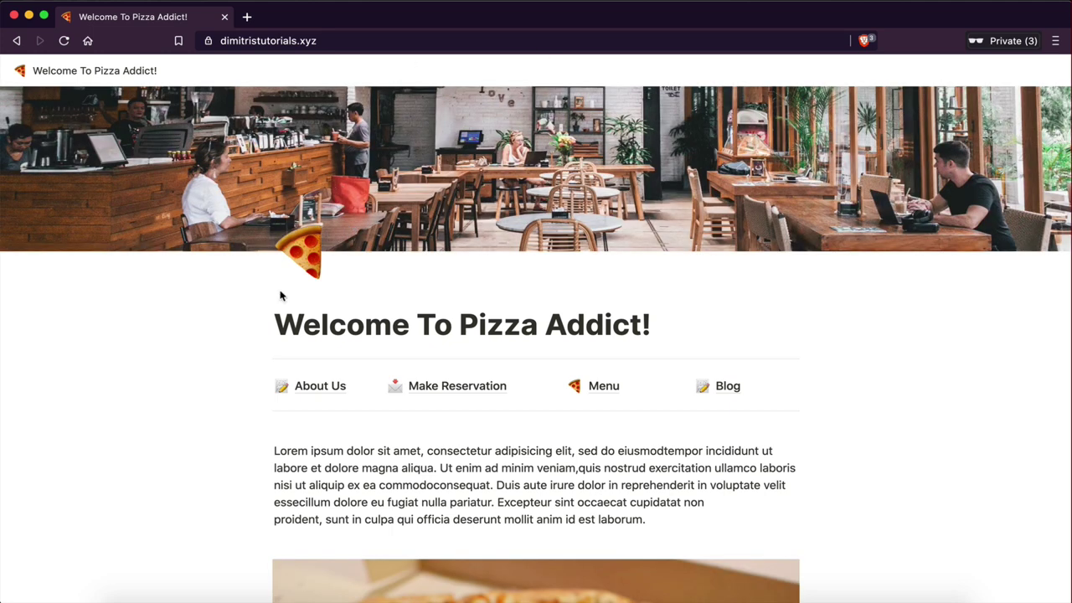
- Close the Untitled, Wavebox Settings, coupon image and pizza coupon search tabs
{"action": "key", "text": "ctrl+Left"}
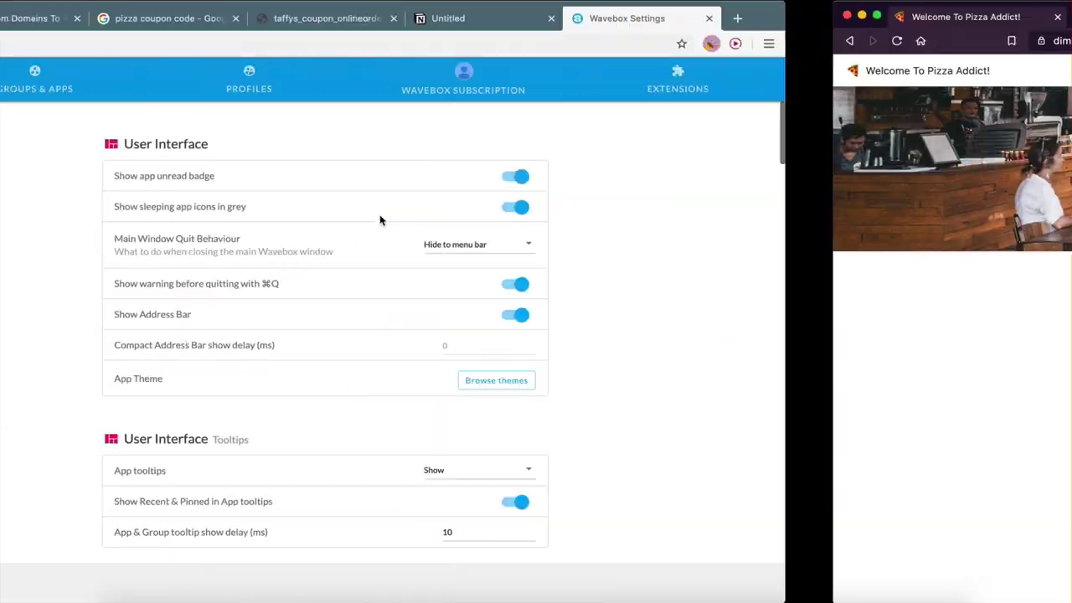
{"action": "left_click", "coordinate": [772, 13]}
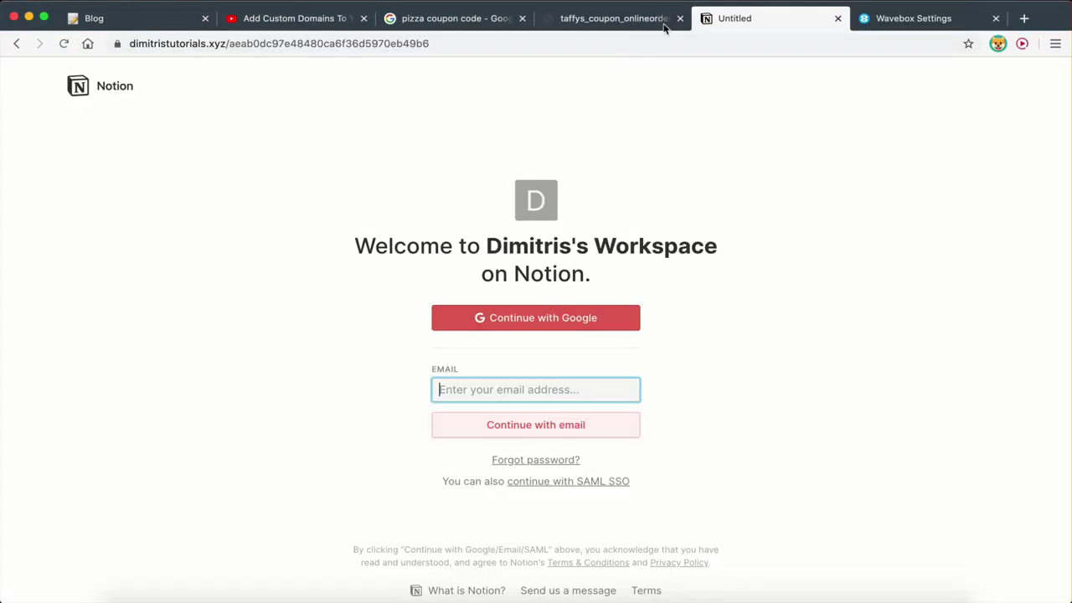
{"action": "left_click", "coordinate": [661, 20]}
{"action": "left_click", "coordinate": [833, 20]}
{"action": "left_click", "coordinate": [837, 18]}
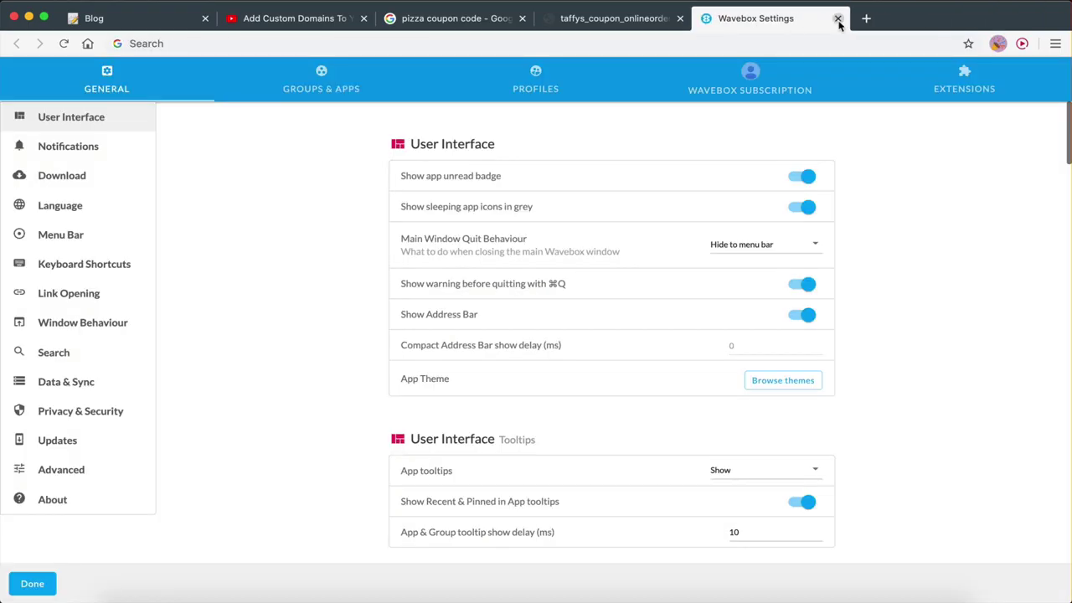
{"action": "left_click", "coordinate": [837, 18]}
{"action": "left_click", "coordinate": [758, 18]}
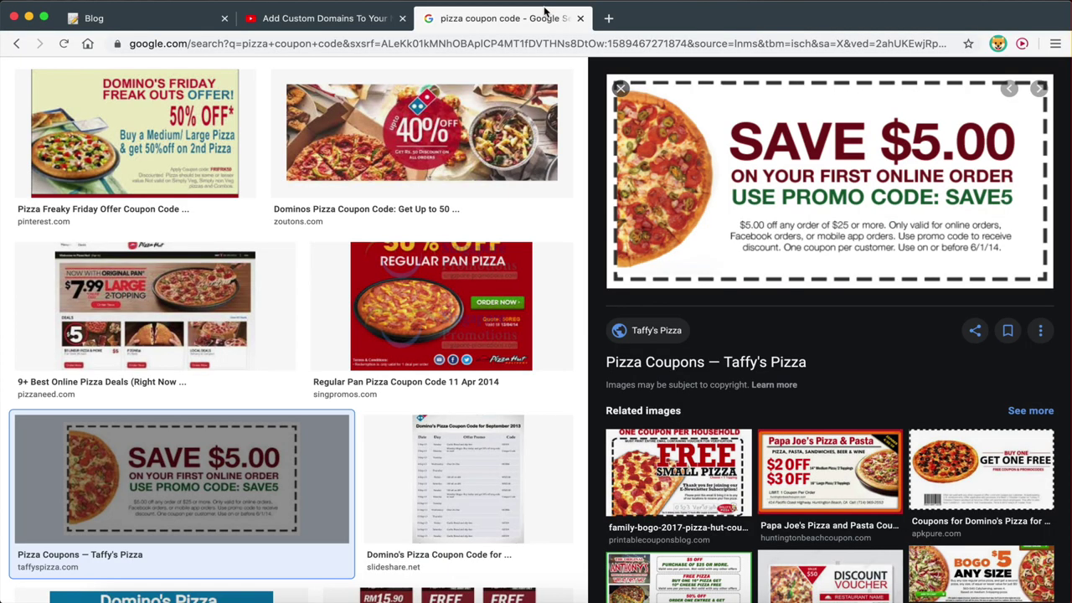
{"action": "left_click", "coordinate": [579, 18]}
- Review the Notion Blog page and the YouTube video comments
{"action": "left_click", "coordinate": [194, 18]}
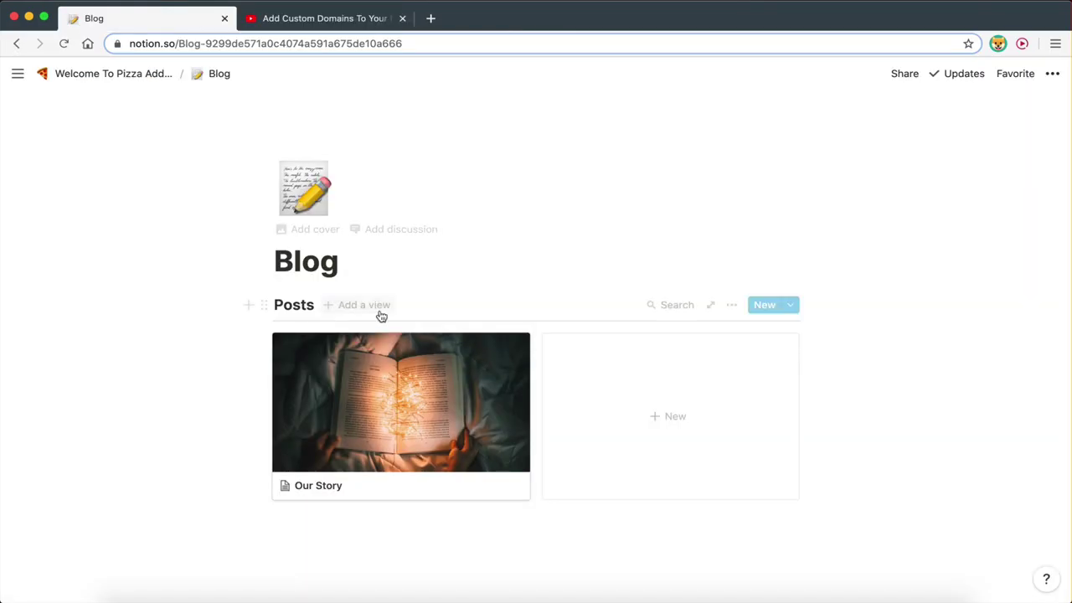
{"action": "scroll", "coordinate": [324, 443], "scroll_direction": "down", "scroll_amount": 2}
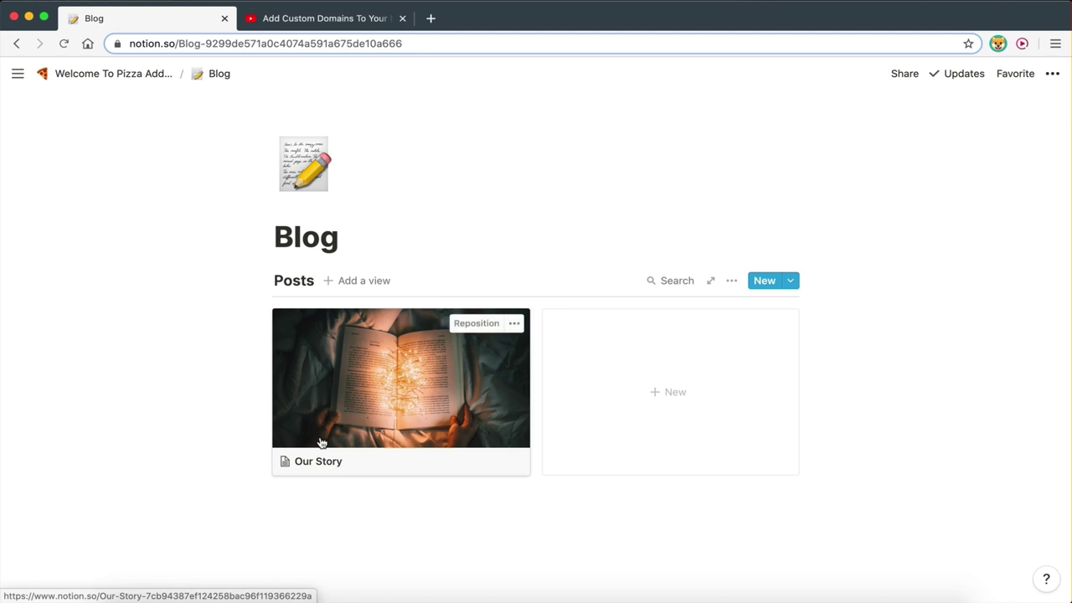
{"action": "left_click", "coordinate": [276, 18]}
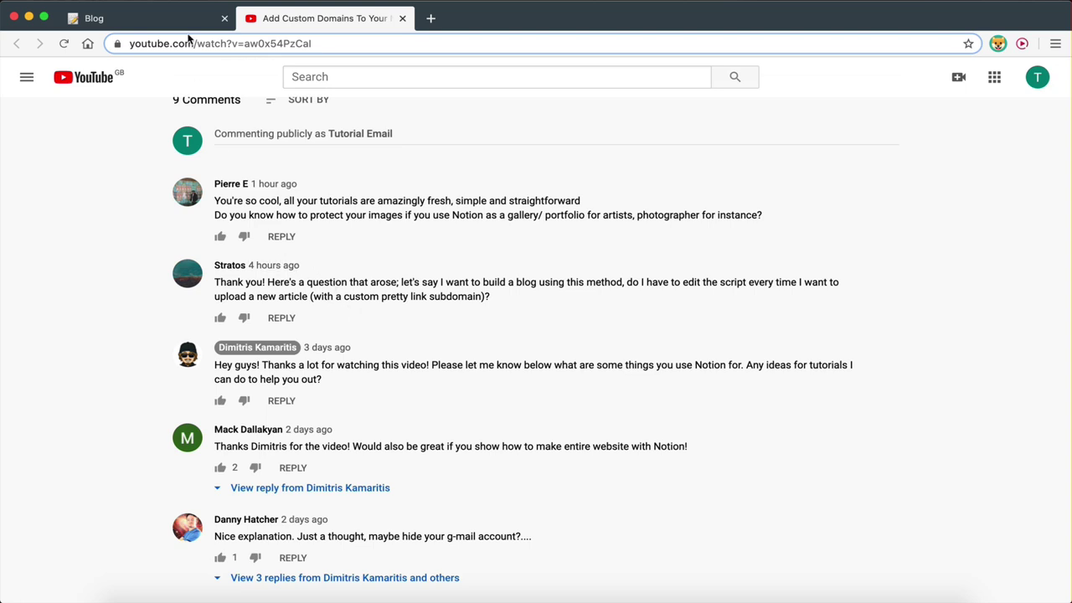
{"action": "left_click", "coordinate": [158, 18]}
{"action": "scroll", "coordinate": [419, 235], "scroll_direction": "down", "scroll_amount": 1}
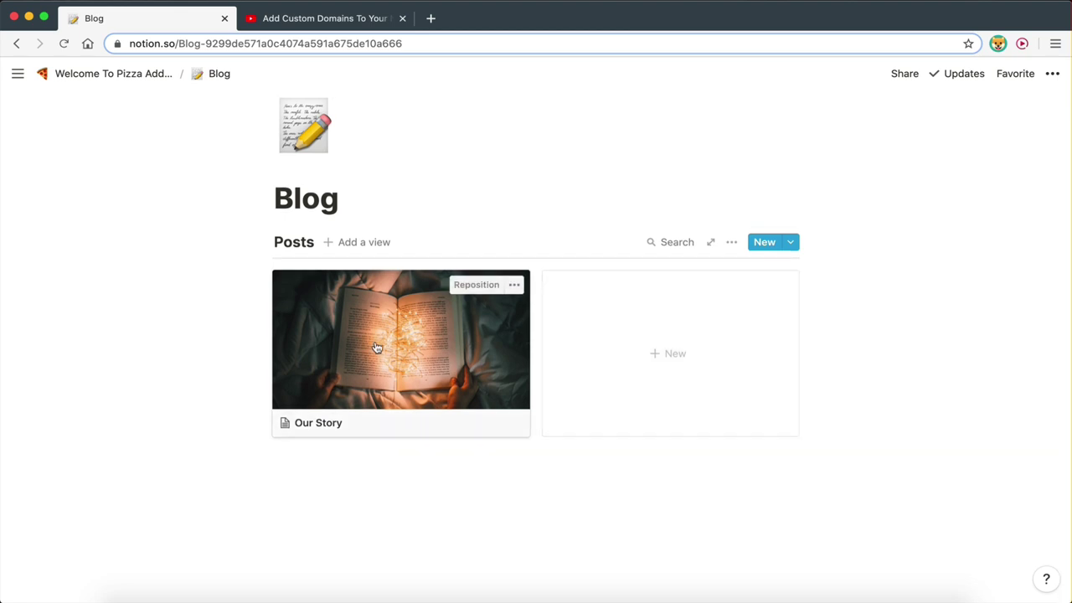
{"action": "scroll", "coordinate": [373, 347], "scroll_direction": "up", "scroll_amount": 1}
- Load dimitristutorials.xyz in a fresh tab, then switch to the private window
{"action": "left_click", "coordinate": [434, 19]}
{"action": "type", "text": "dimitristutor"}
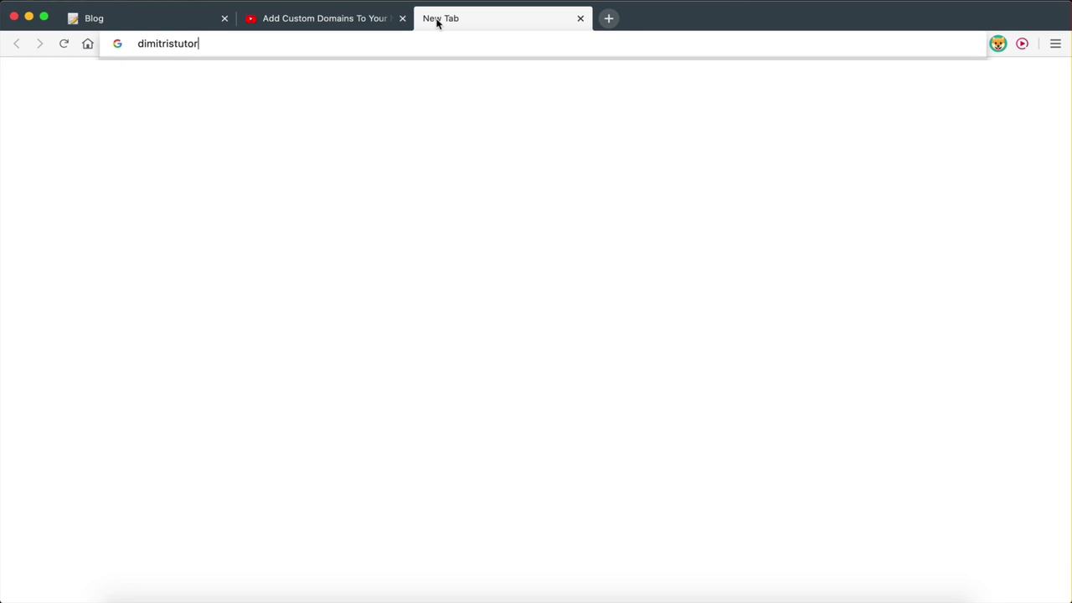
{"action": "type", "text": "ials.xyz"}
{"action": "key", "text": "Return"}
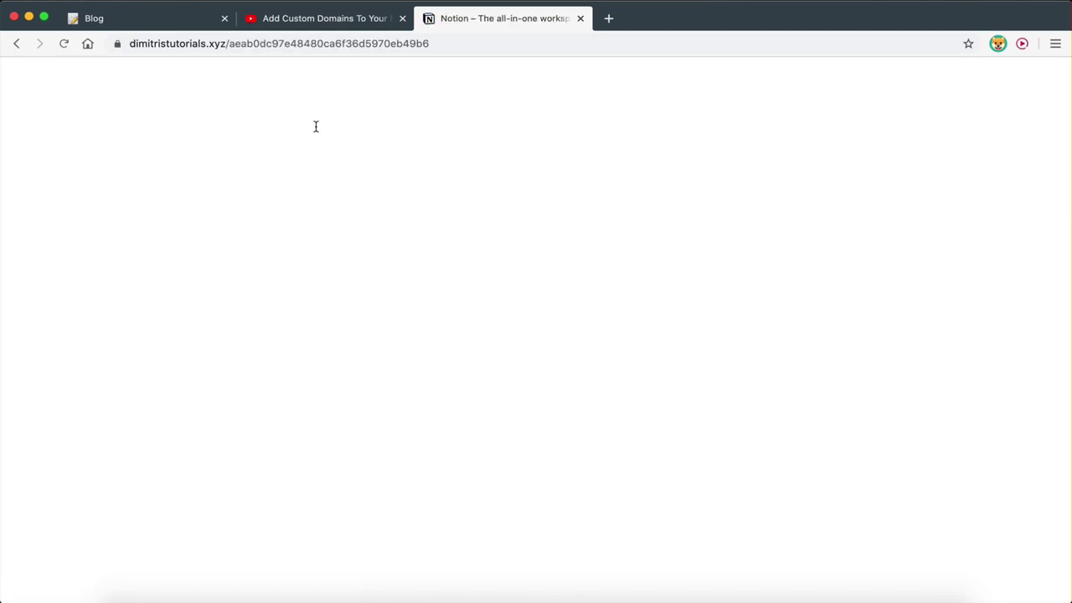
{"action": "key", "text": "ctrl+Right"}
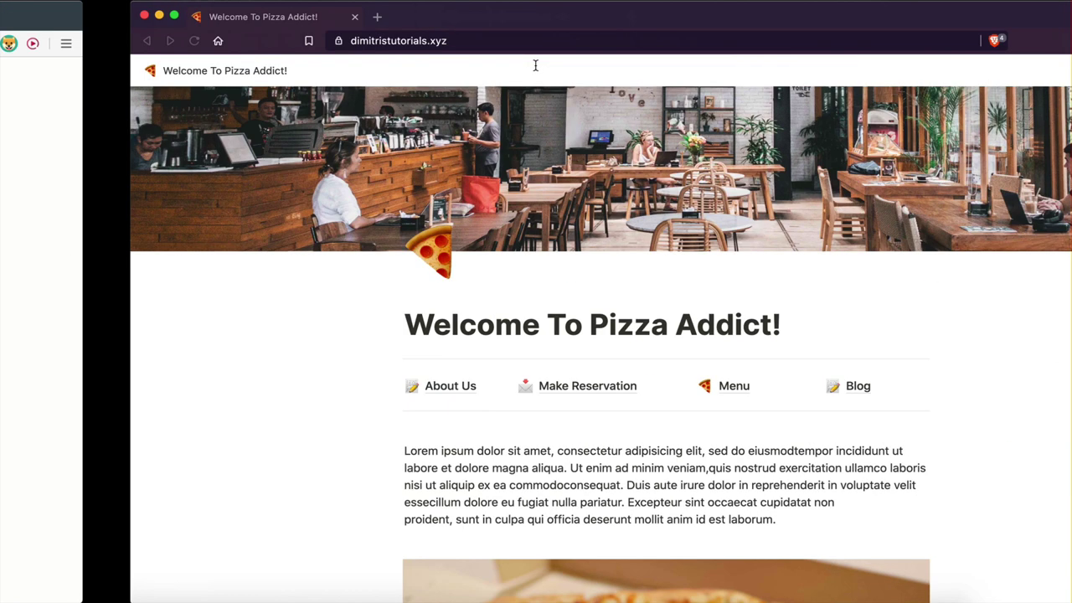
- Open the Blog page on the dimitristutorials.xyz custom domain
{"action": "left_click", "coordinate": [323, 46]}
{"action": "scroll", "coordinate": [466, 271], "scroll_direction": "down", "scroll_amount": 2}
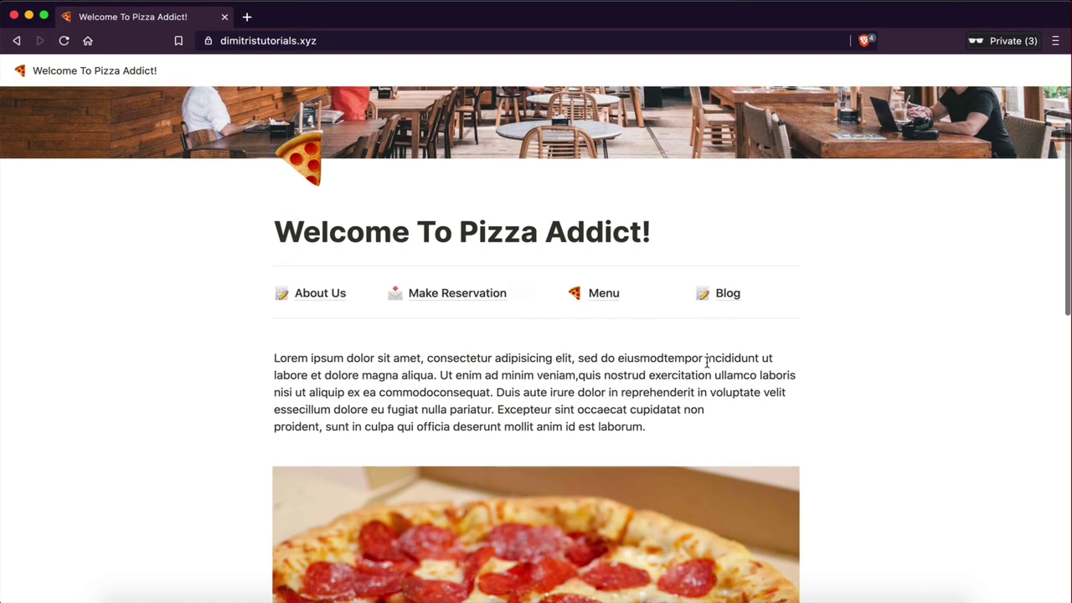
{"action": "left_click", "coordinate": [727, 295]}
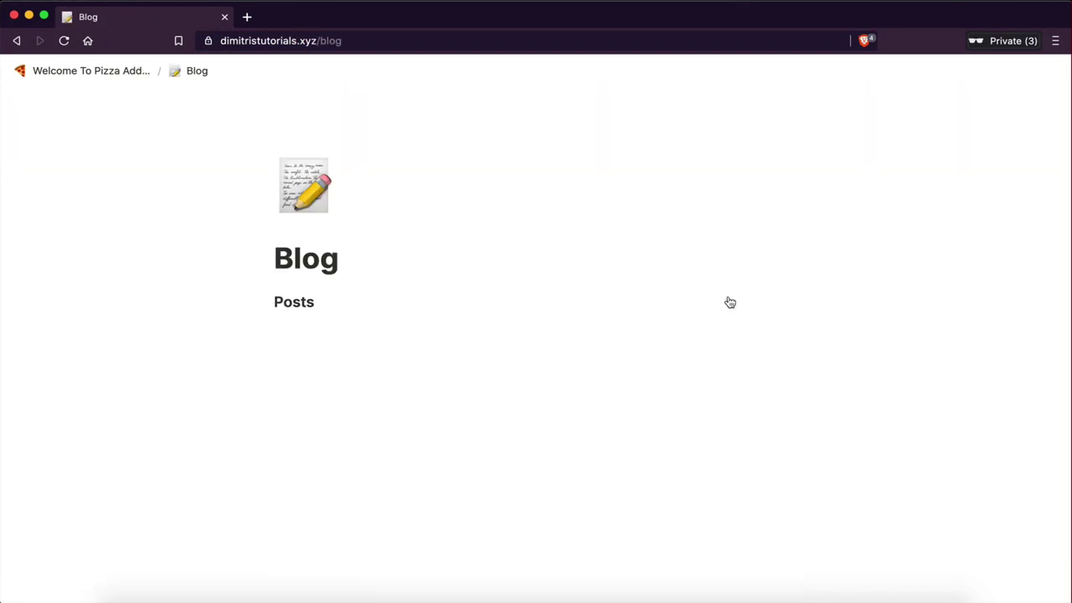
{"action": "key", "text": "ctrl+Left"}
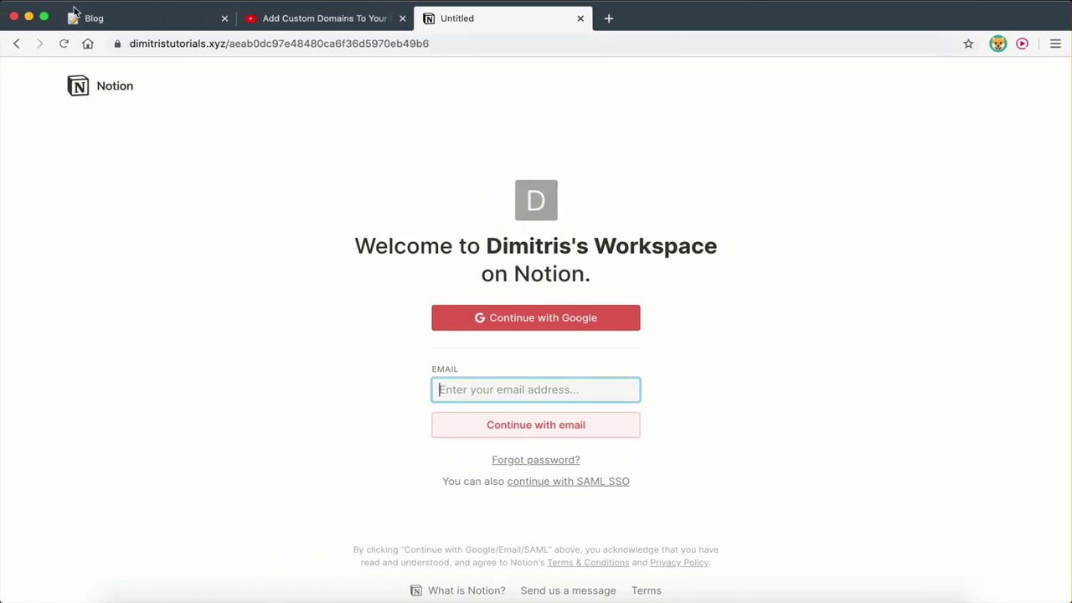
{"action": "key", "text": "ctrl+Right"}
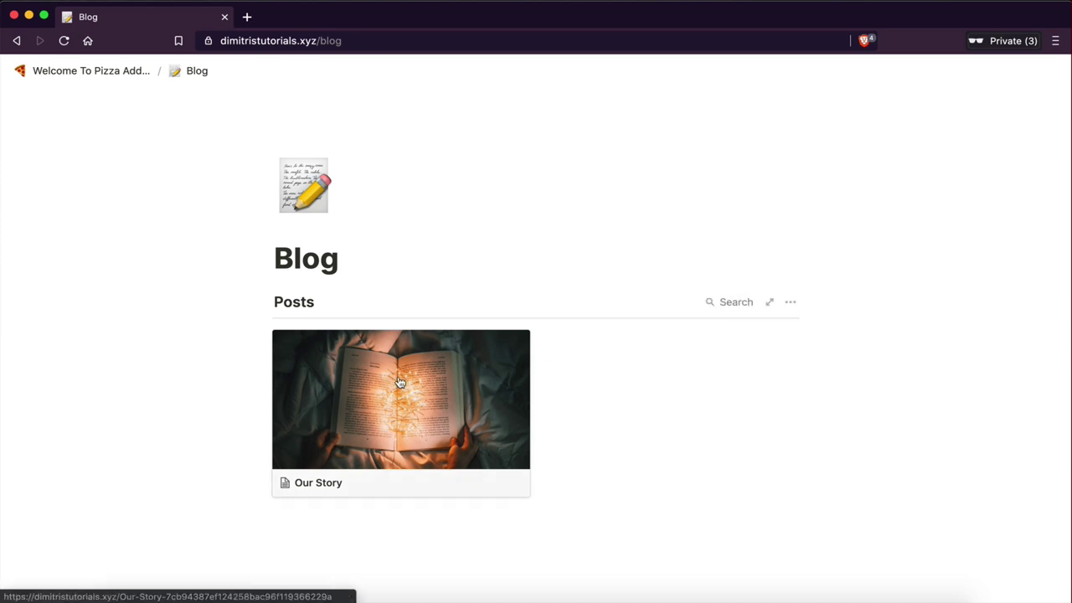
- Open the Our Story post as a full page and highlight its slug in the address
{"action": "left_click", "coordinate": [372, 382]}
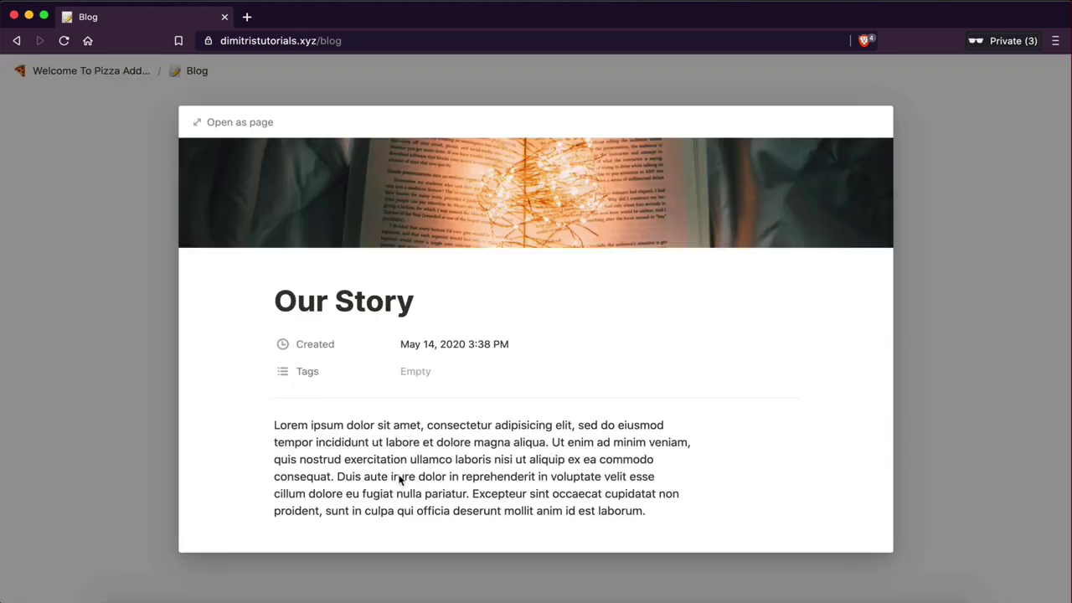
{"action": "left_click", "coordinate": [228, 124]}
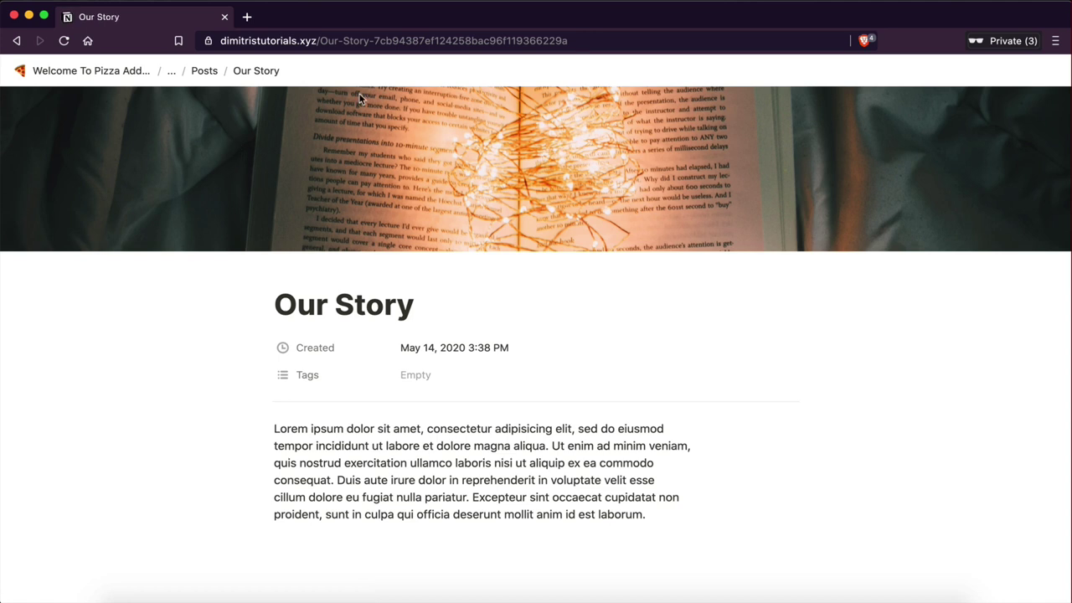
{"action": "left_click", "coordinate": [335, 40]}
{"action": "left_click", "coordinate": [339, 40]}
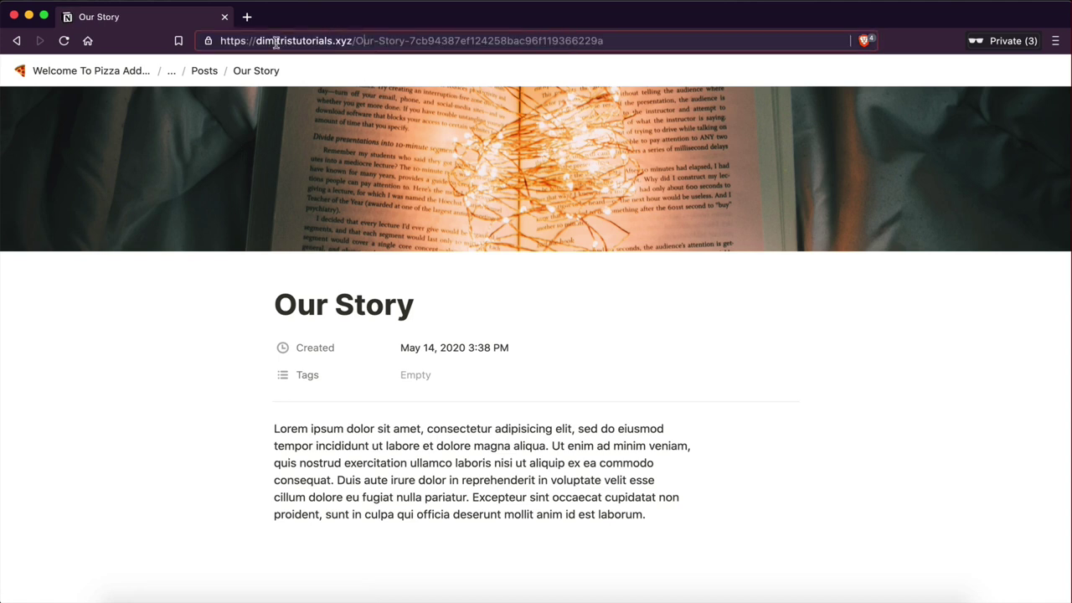
{"action": "left_click_drag", "start_coordinate": [358, 40], "coordinate": [618, 40]}
{"action": "left_click", "coordinate": [617, 40]}
{"action": "key", "text": "ctrl+Left"}
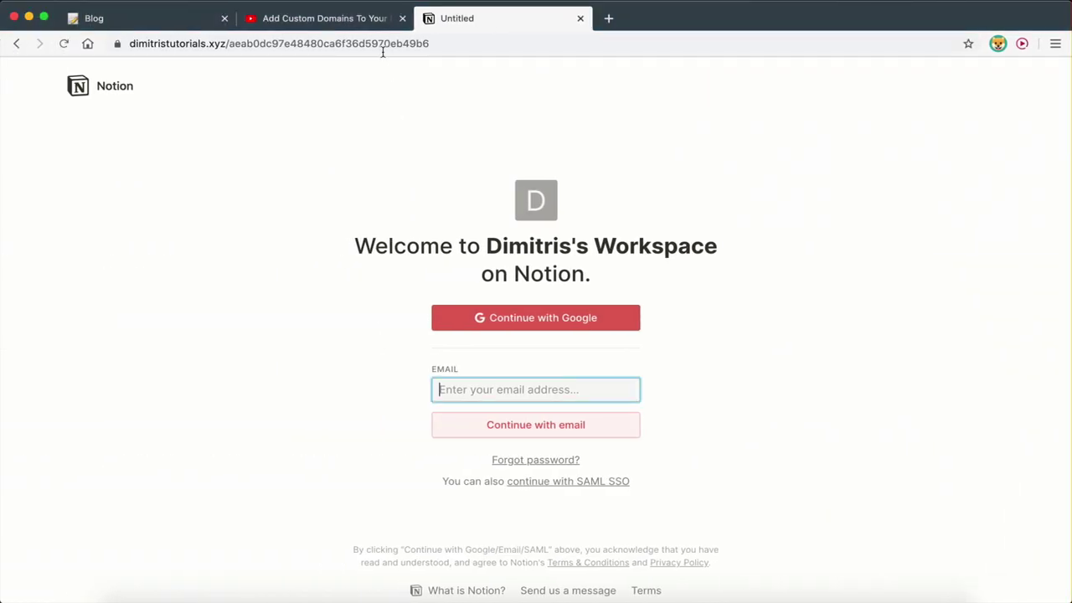
- From the Notion Blog page, open Our Story as a full page and select its slug
{"action": "left_click", "coordinate": [138, 28]}
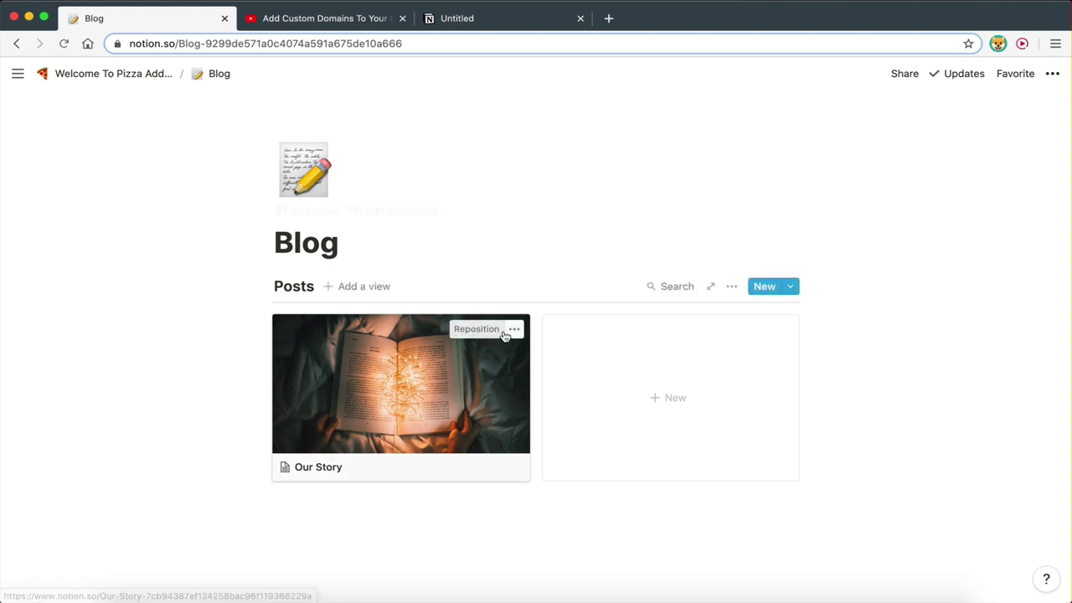
{"action": "left_click", "coordinate": [437, 365]}
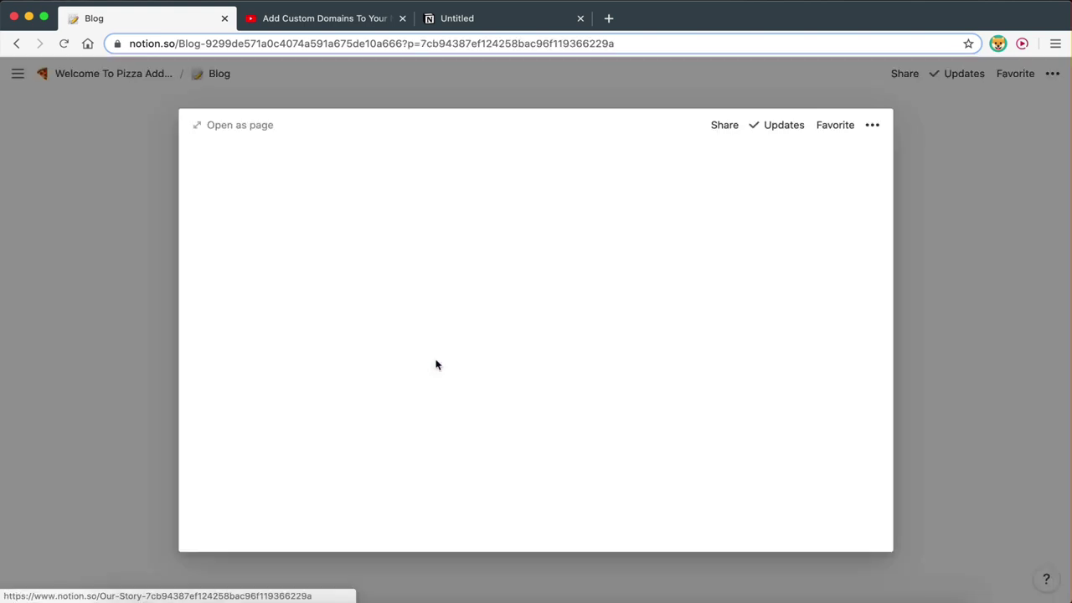
{"action": "left_click", "coordinate": [231, 127]}
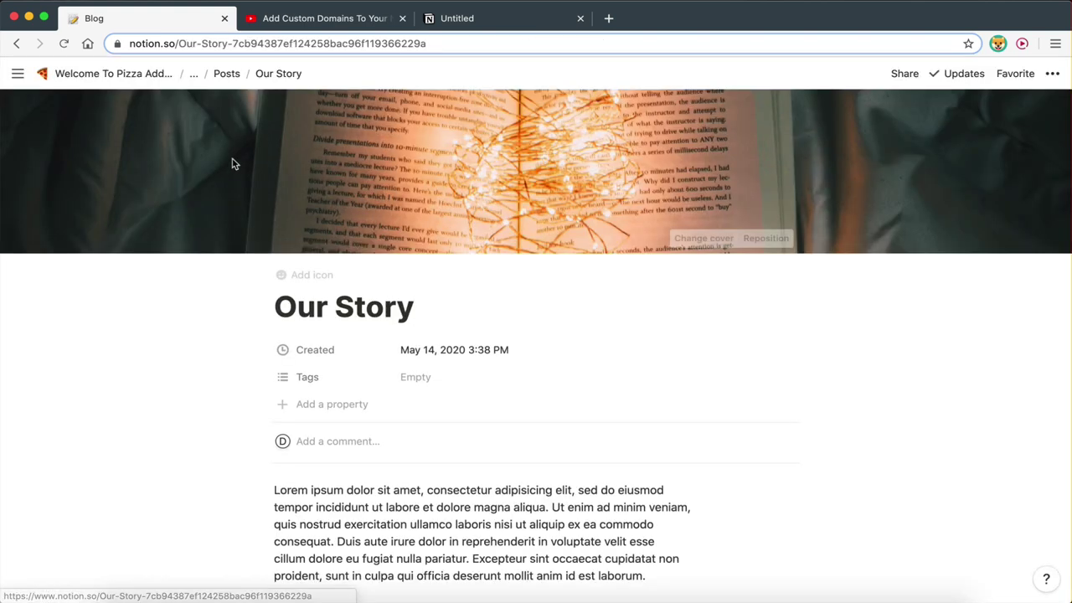
{"action": "double_click", "coordinate": [184, 43]}
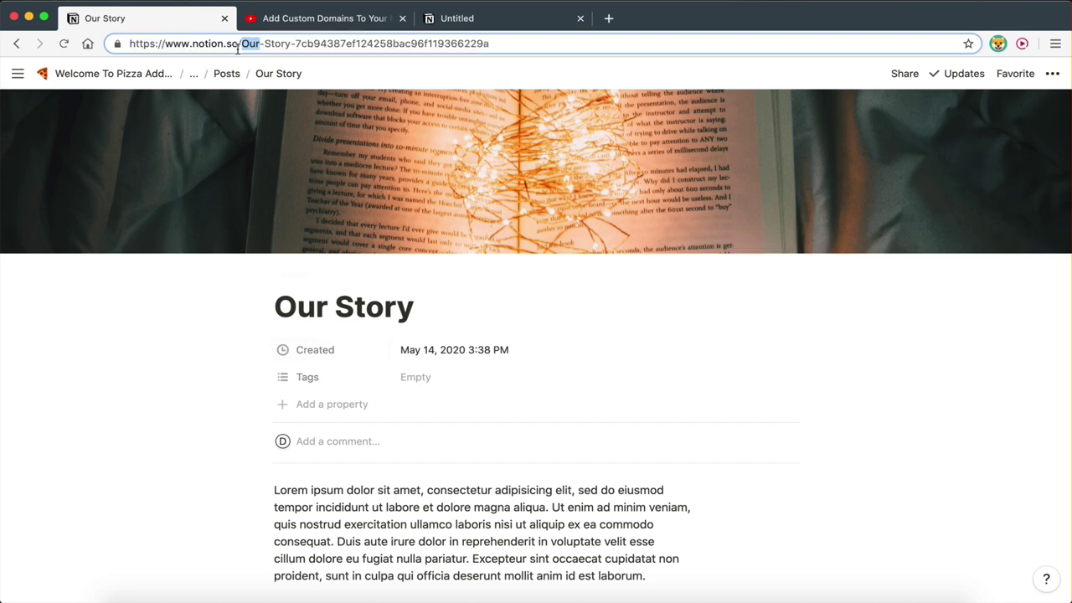
{"action": "left_click_drag", "start_coordinate": [241, 46], "coordinate": [571, 47]}
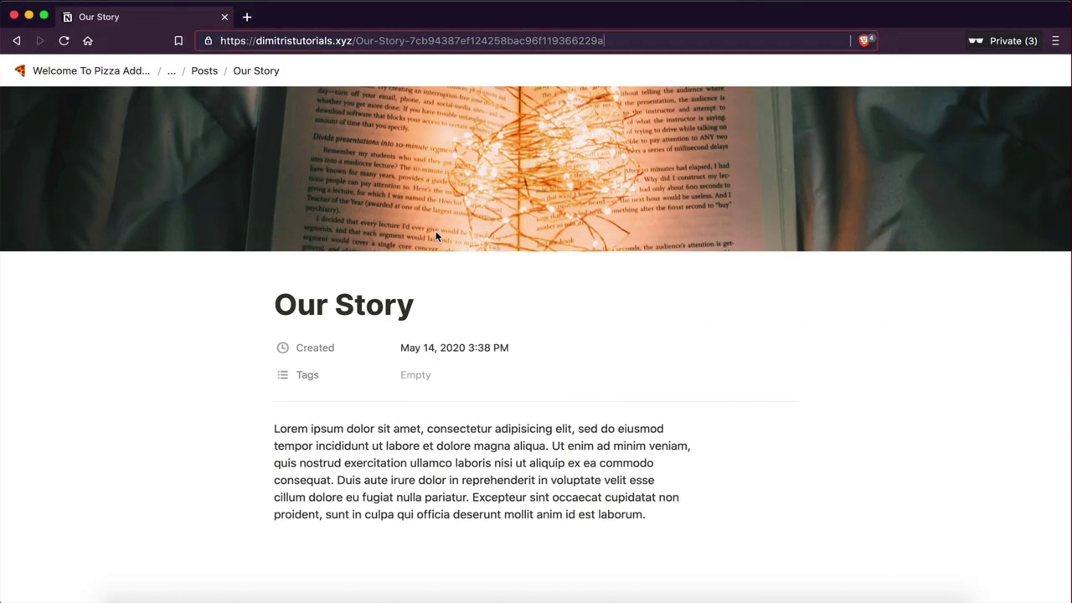
- Inspect the hex ID and Our-Story slug in the address, then return to Fruition
{"action": "double_click", "coordinate": [454, 42]}
{"action": "left_click", "coordinate": [422, 42]}
{"action": "double_click", "coordinate": [431, 42]}
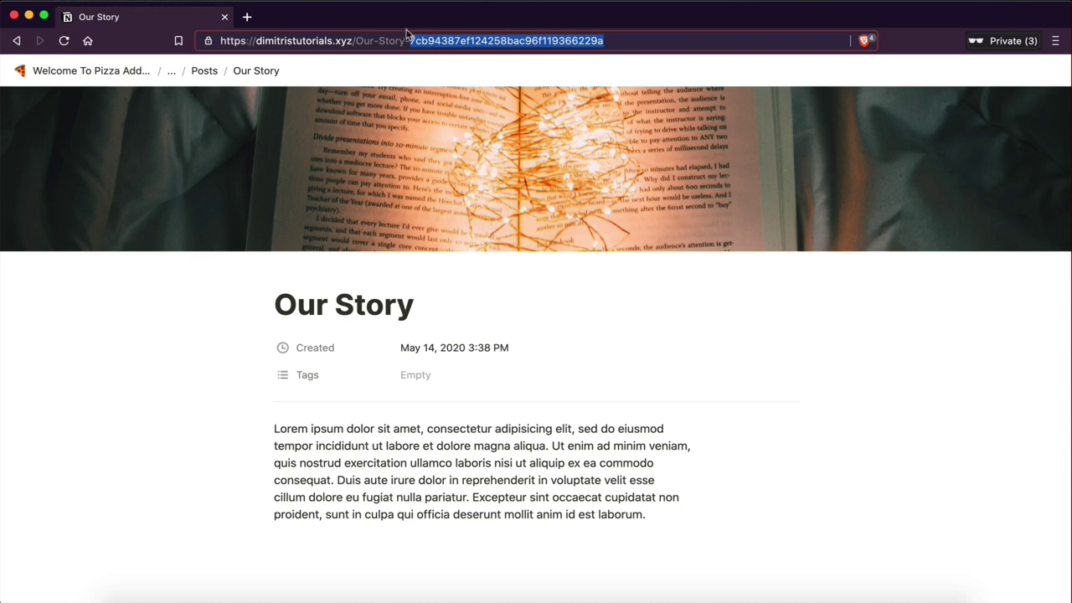
{"action": "left_click", "coordinate": [374, 47]}
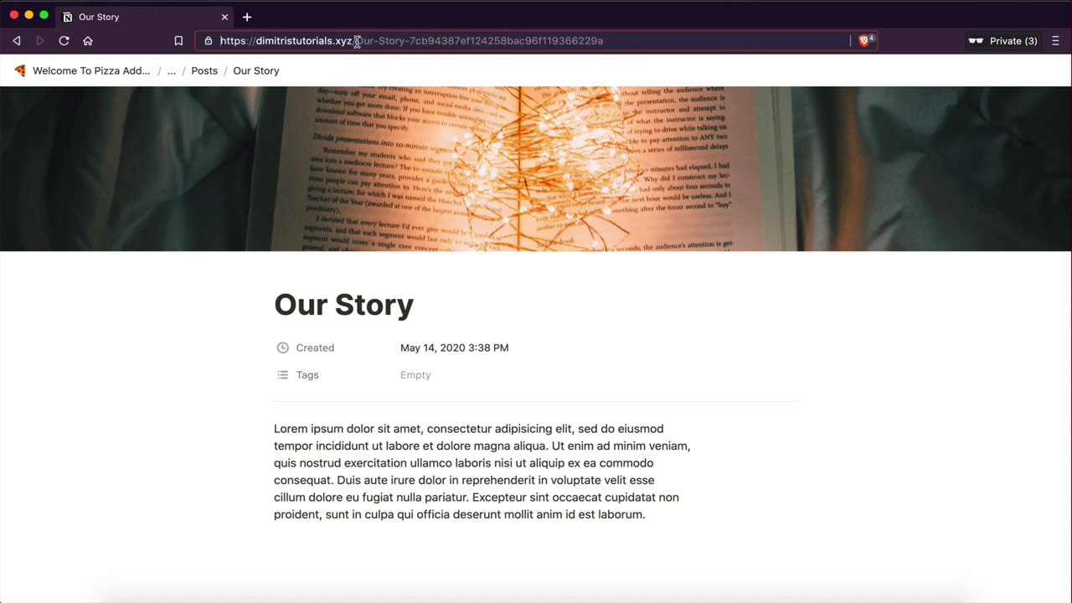
{"action": "left_click_drag", "start_coordinate": [357, 42], "coordinate": [434, 42]}
{"action": "left_click", "coordinate": [386, 197]}
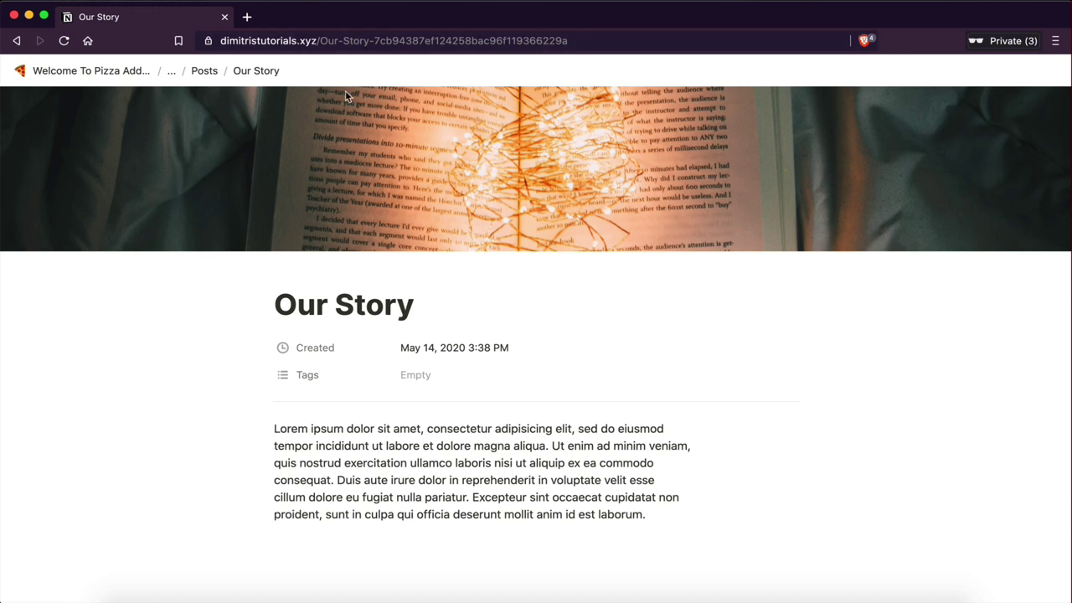
{"action": "left_click_drag", "start_coordinate": [323, 40], "coordinate": [587, 42]}
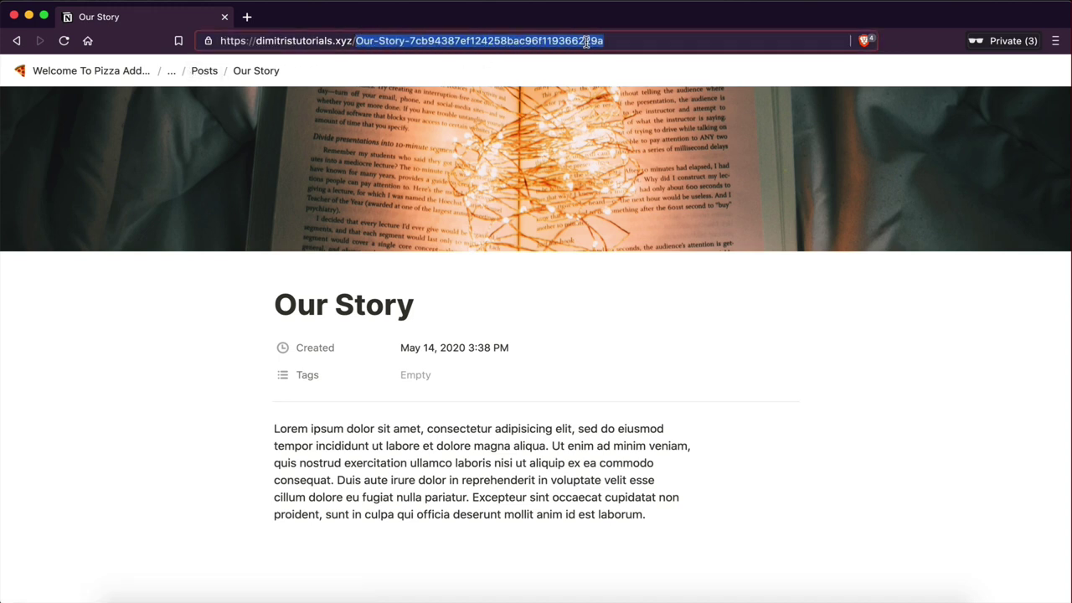
{"action": "left_click", "coordinate": [586, 42]}
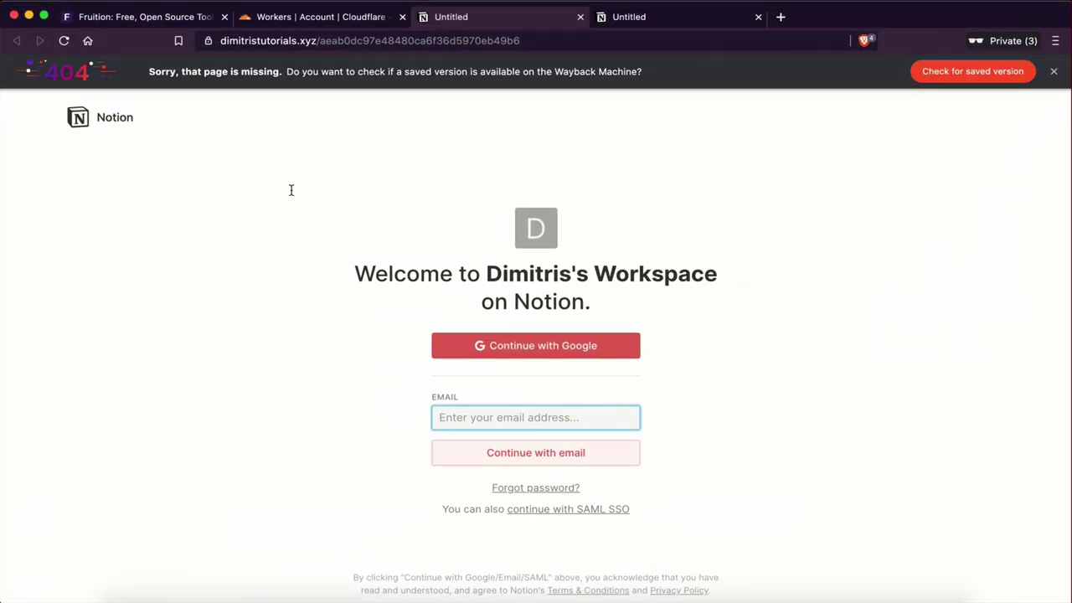
{"action": "left_click", "coordinate": [142, 17]}
{"action": "scroll", "coordinate": [432, 385], "scroll_direction": "up", "scroll_amount": 2}
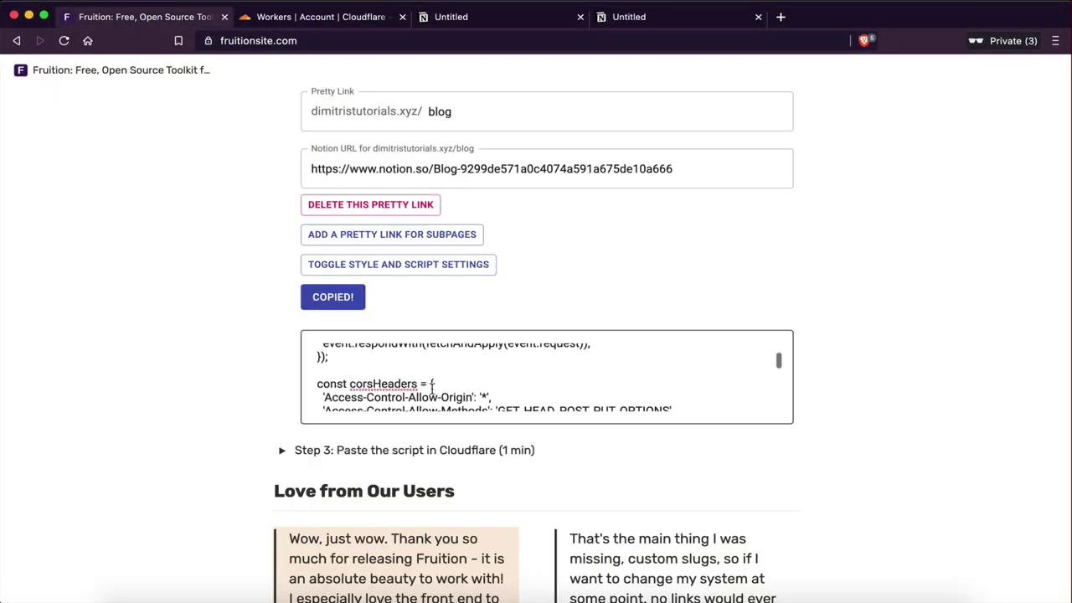
- Add a second Fruition pretty link entry and set its path to blog/our-story
{"action": "scroll", "coordinate": [432, 385], "scroll_direction": "down", "scroll_amount": 2}
{"action": "scroll", "coordinate": [225, 320], "scroll_direction": "up", "scroll_amount": 3}
{"action": "left_click", "coordinate": [488, 237]}
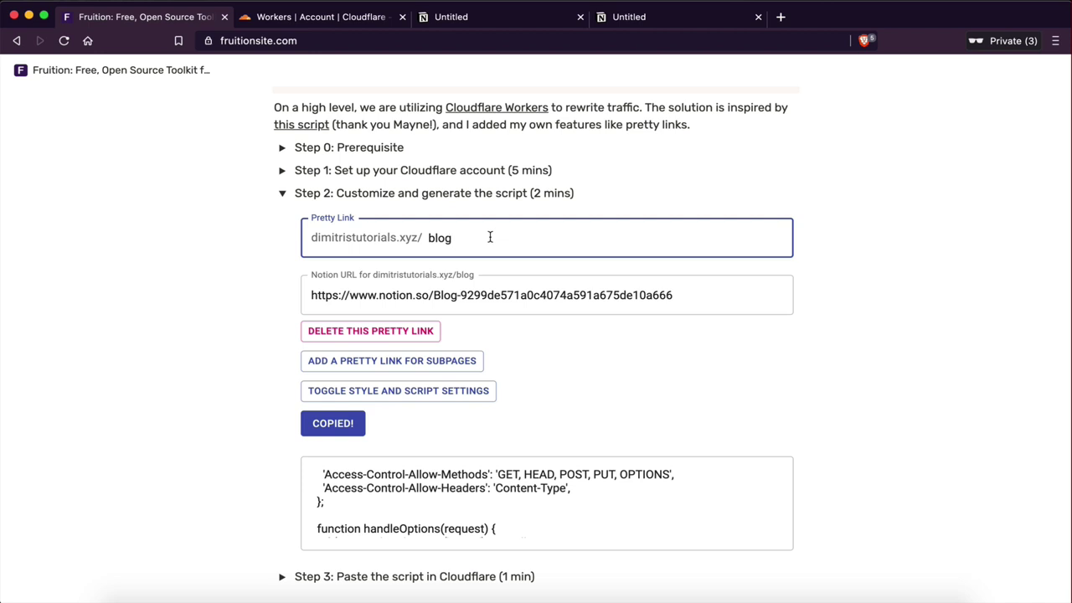
{"action": "scroll", "coordinate": [377, 326], "scroll_direction": "down", "scroll_amount": 1}
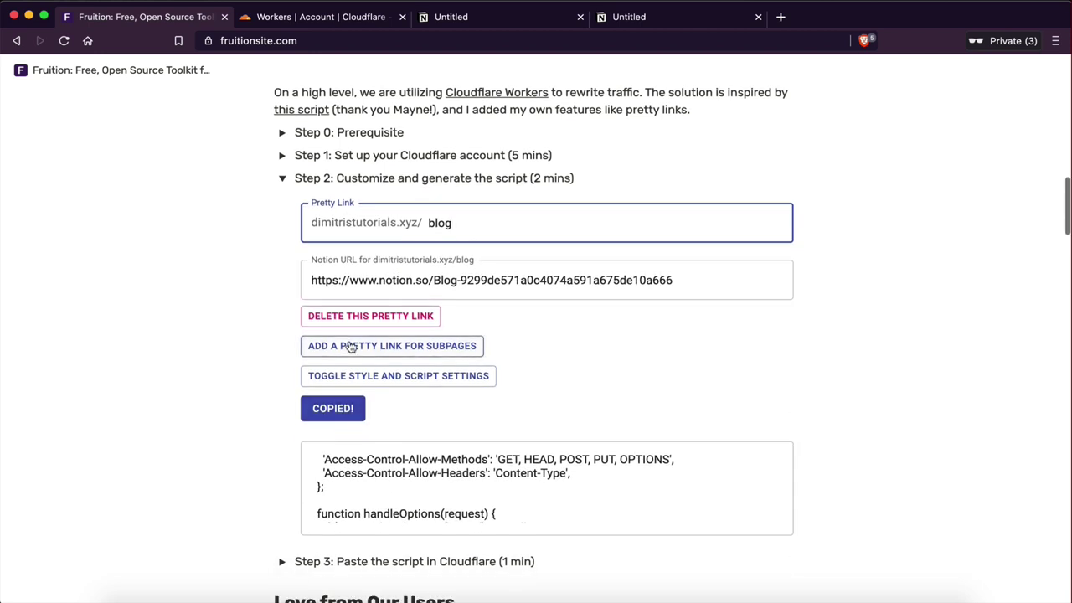
{"action": "left_click", "coordinate": [350, 346]}
{"action": "scroll", "coordinate": [278, 442], "scroll_direction": "down", "scroll_amount": 2}
{"action": "left_click", "coordinate": [467, 307]}
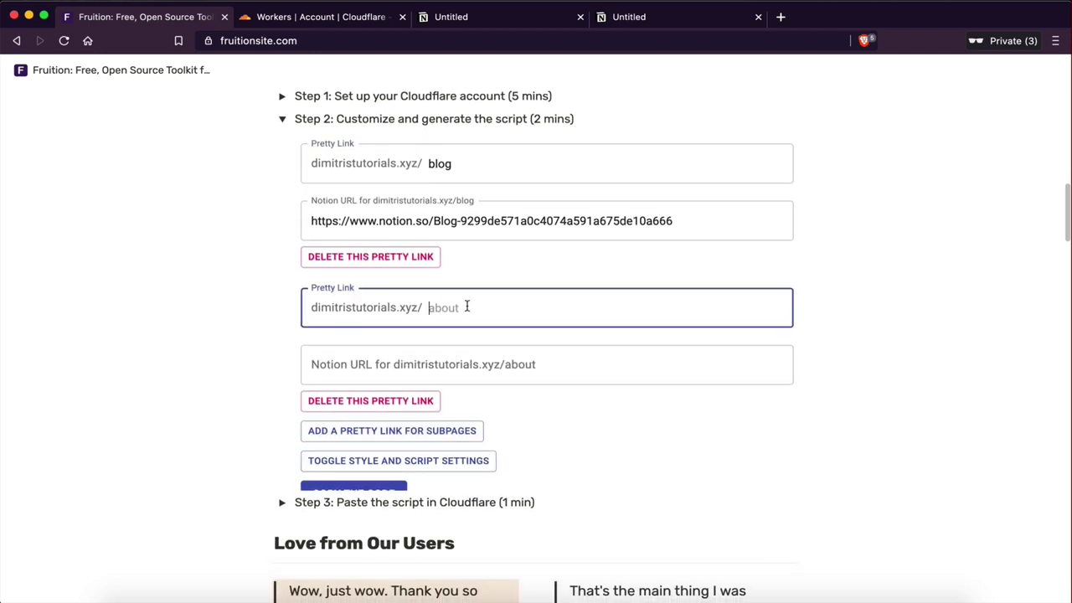
{"action": "type", "text": "blog/one-"}
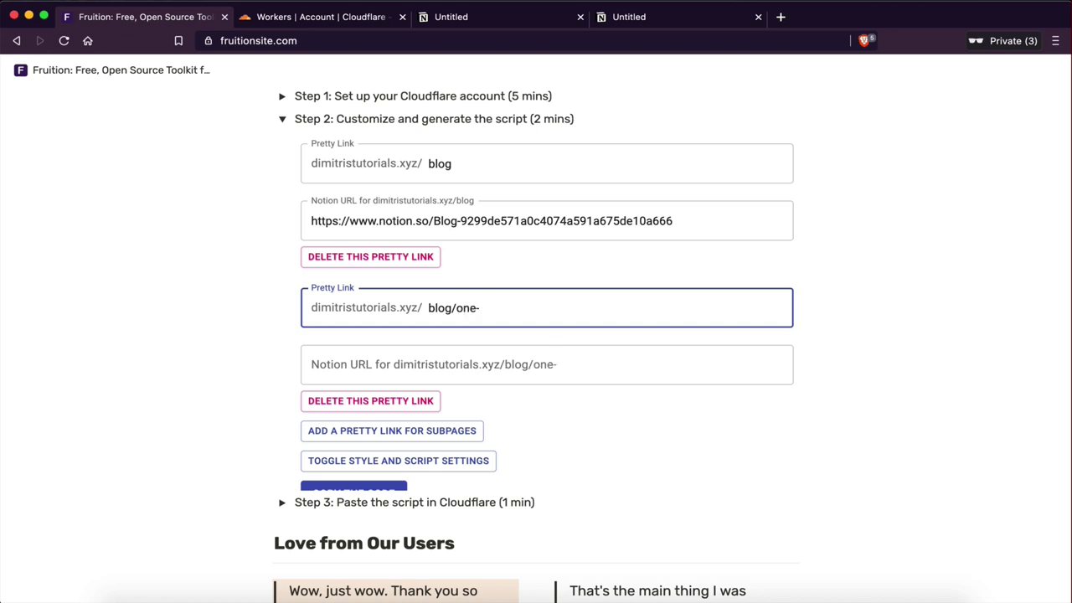
{"action": "key", "text": "BackSpace"}
{"action": "key", "text": "BackSpace"}
{"action": "key", "text": "BackSpace"}
{"action": "type", "text": "ur-story"}
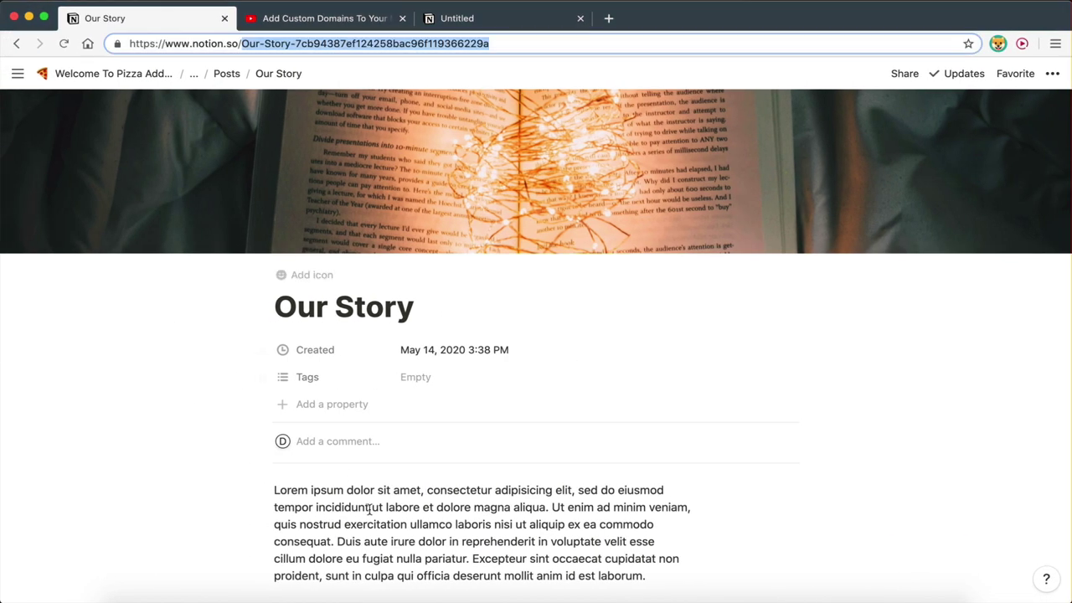
- Copy the Our Story page link from Notion's Share options and return to Fruition
{"action": "scroll", "coordinate": [550, 401], "scroll_direction": "down", "scroll_amount": 1}
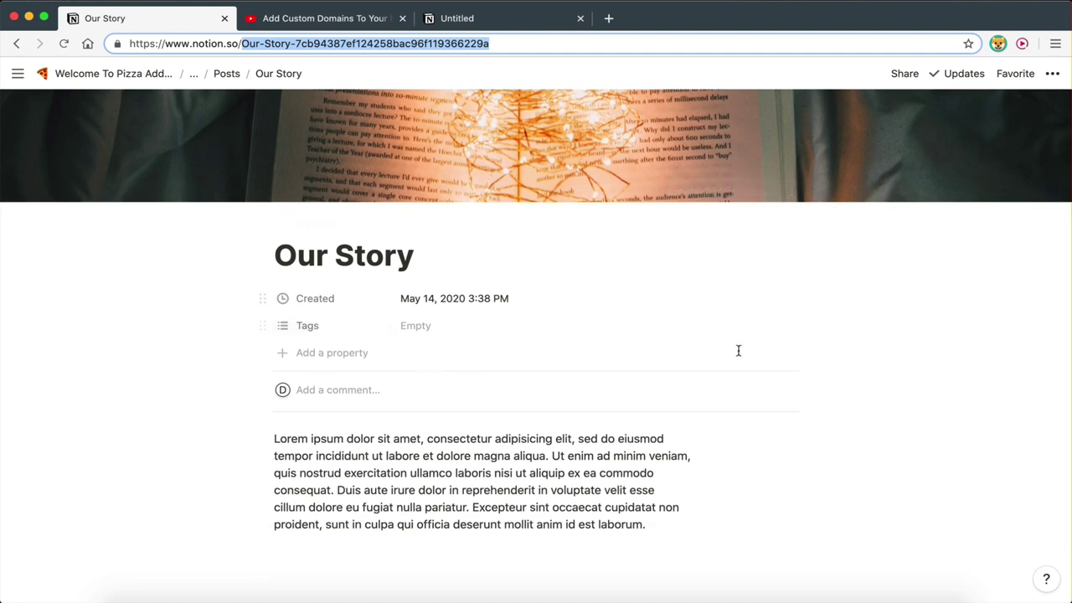
{"action": "left_click", "coordinate": [903, 74]}
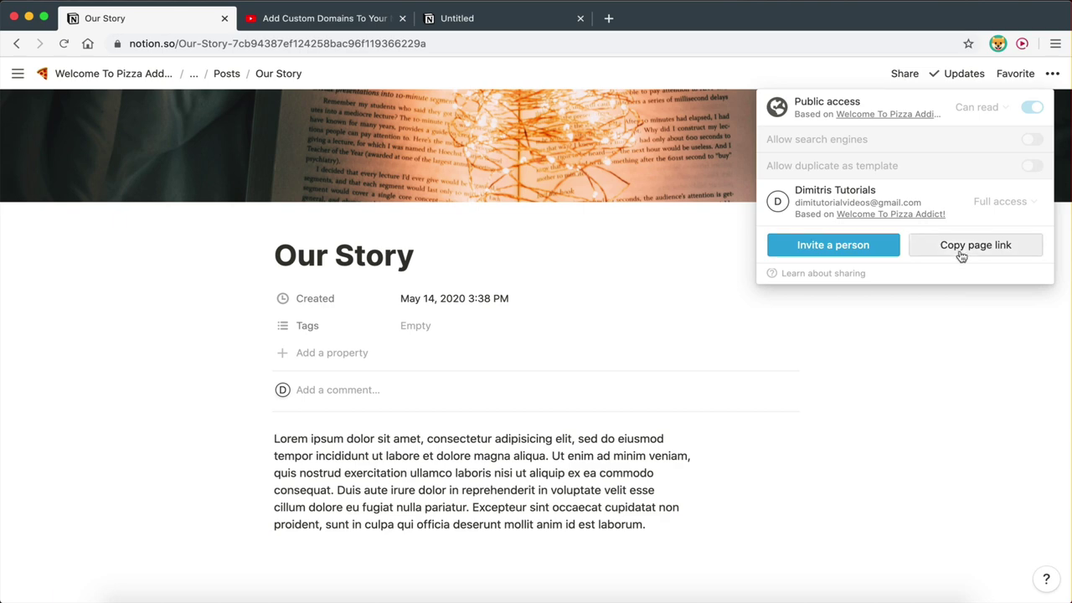
{"action": "left_click", "coordinate": [963, 250]}
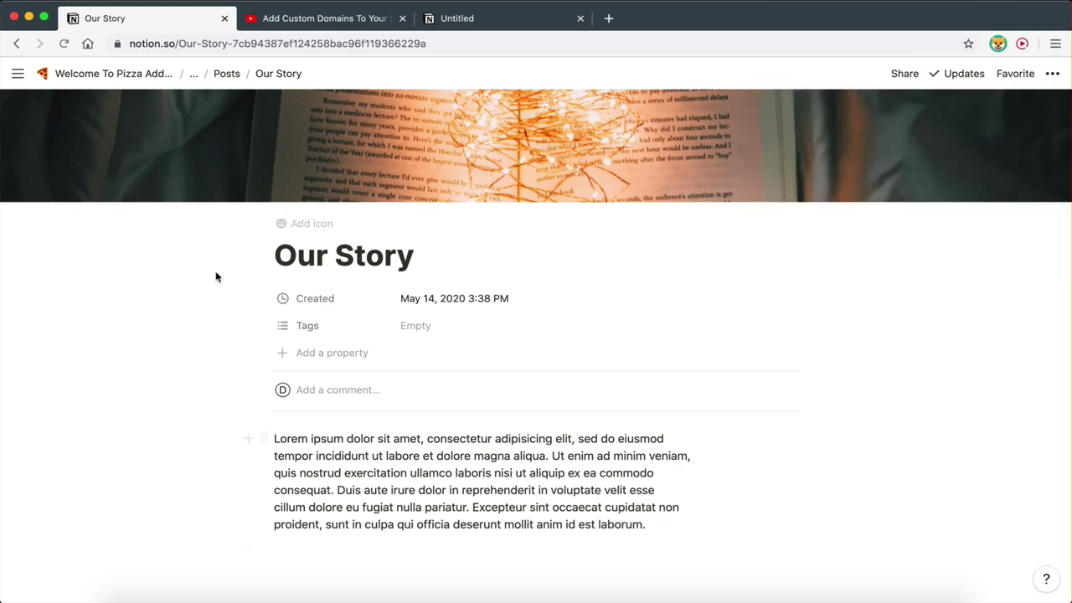
{"action": "key", "text": "super+Tab"}
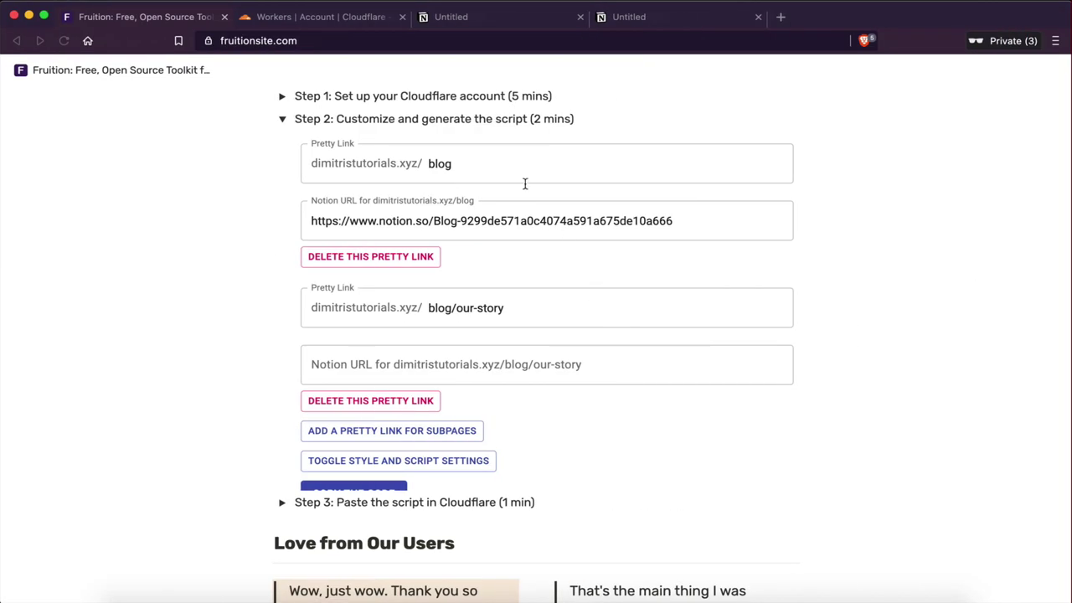
- Paste the Our Story page link as the Notion URL for blog/our-story
{"action": "left_click", "coordinate": [389, 372]}
{"action": "key", "text": "super+v"}
{"action": "left_click", "coordinate": [235, 362]}
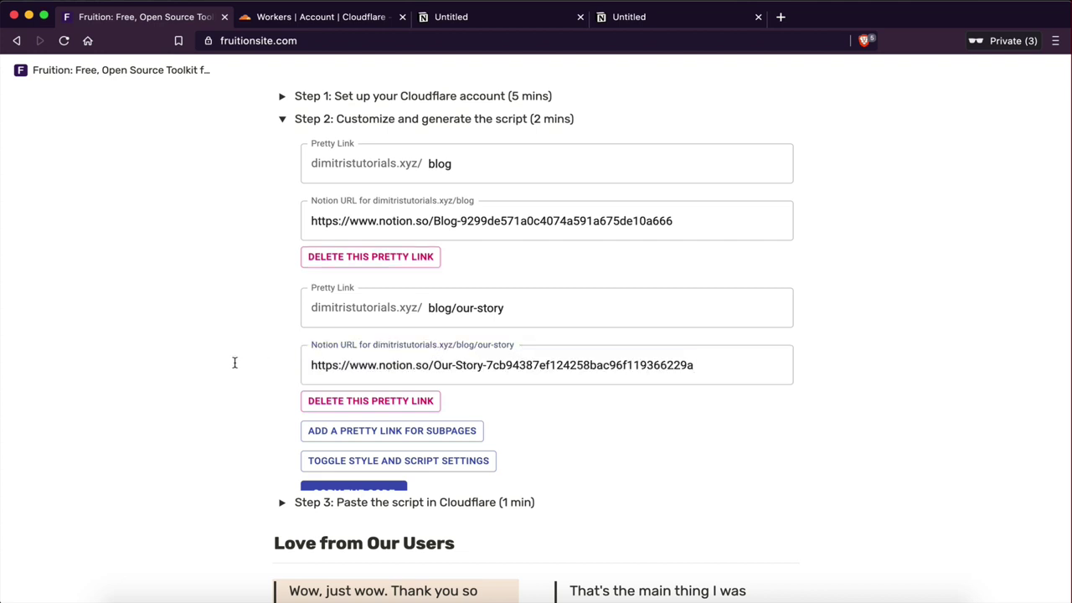
- Copy the regenerated Fruition worker code
{"action": "scroll", "coordinate": [566, 442], "scroll_direction": "down", "scroll_amount": 2}
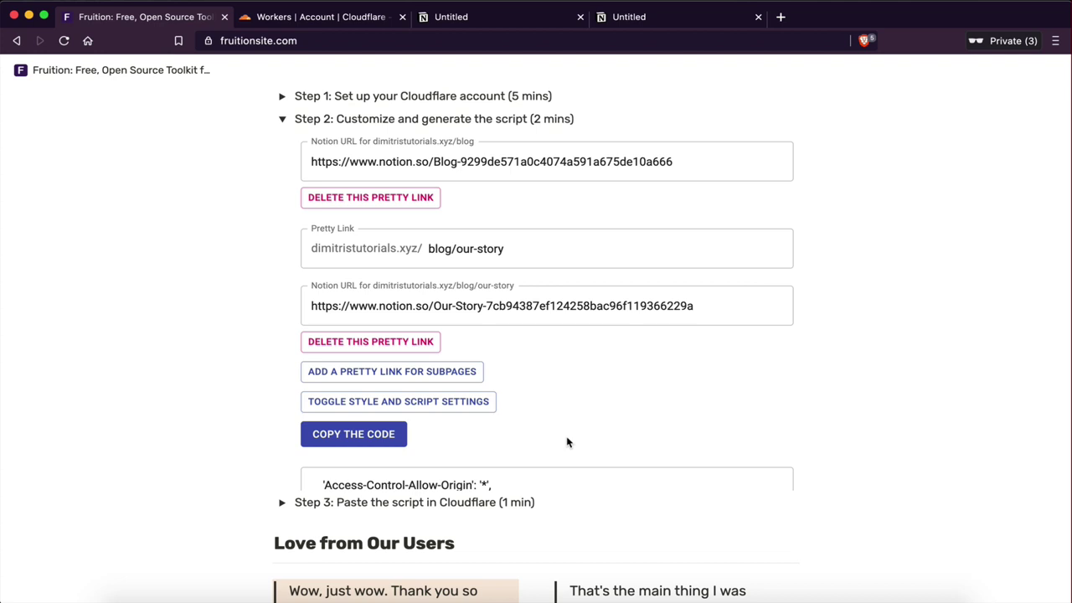
{"action": "left_click", "coordinate": [381, 445]}
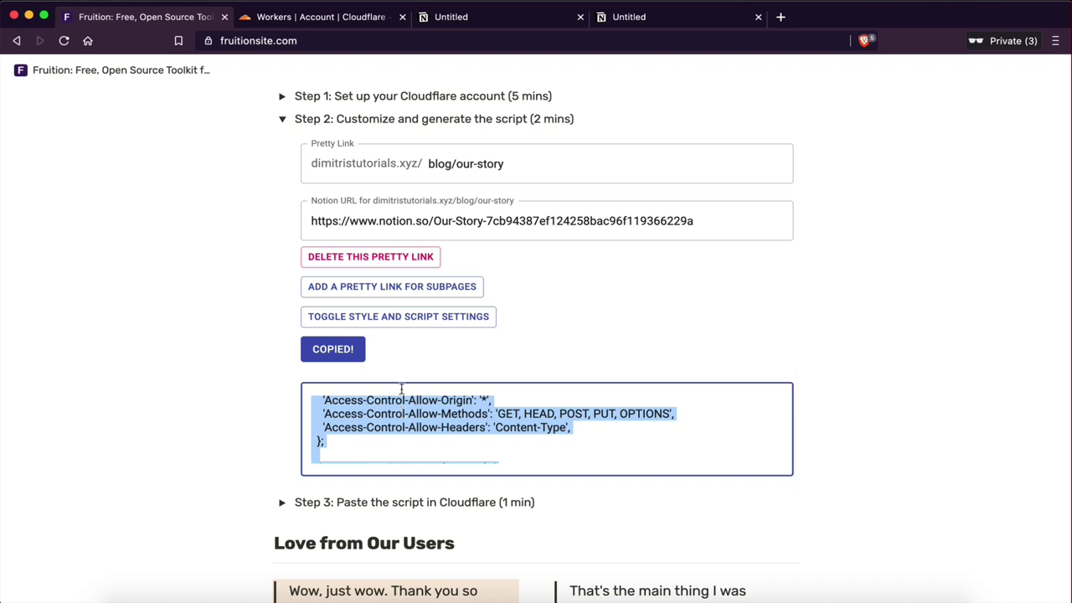
{"action": "left_click", "coordinate": [265, 19]}
- Replace the shrill-smoke-0afd worker script with the new code and deploy it
{"action": "key", "text": "ctrl+a"}
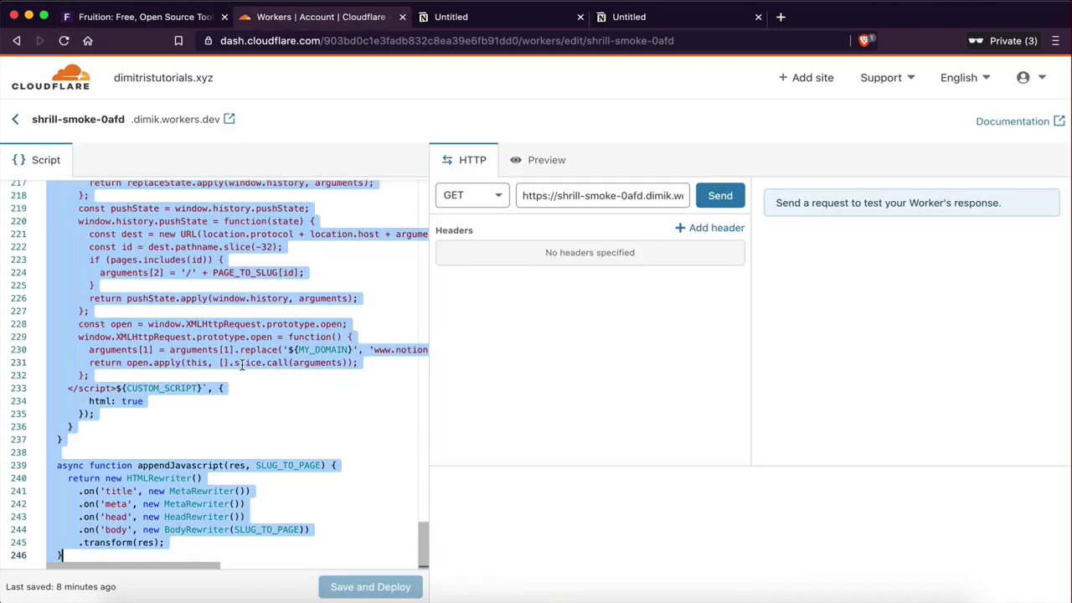
{"action": "key", "text": "ctrl+v"}
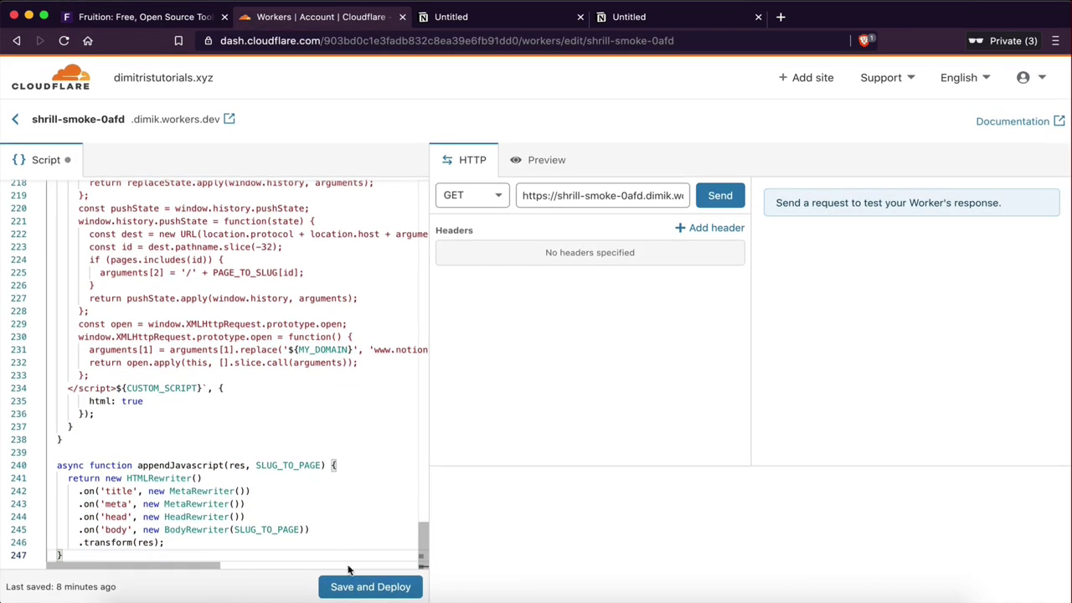
{"action": "left_click", "coordinate": [346, 589]}
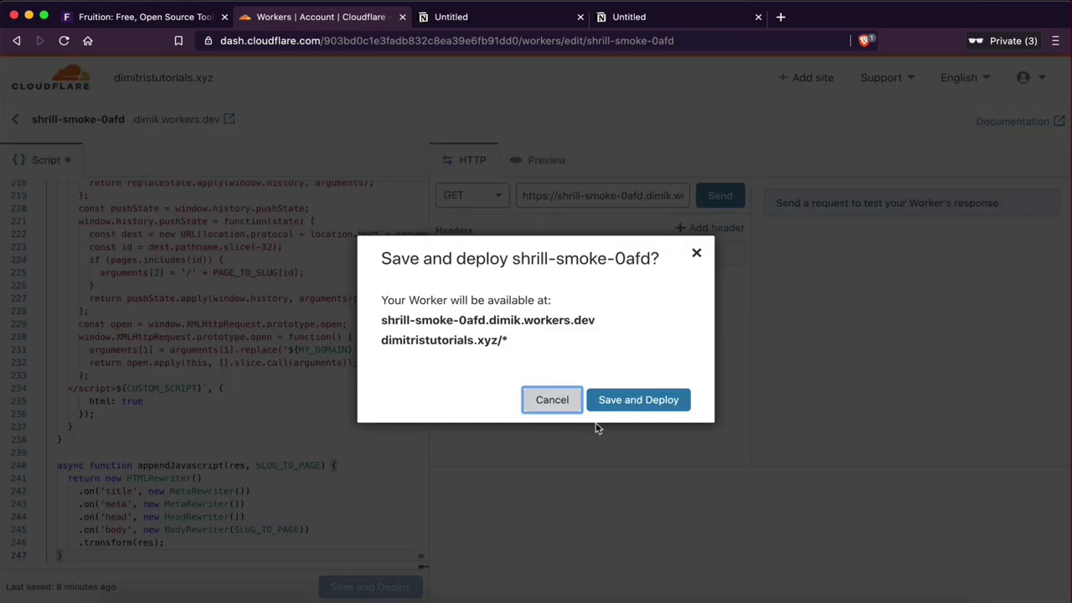
{"action": "left_click", "coordinate": [601, 408]}
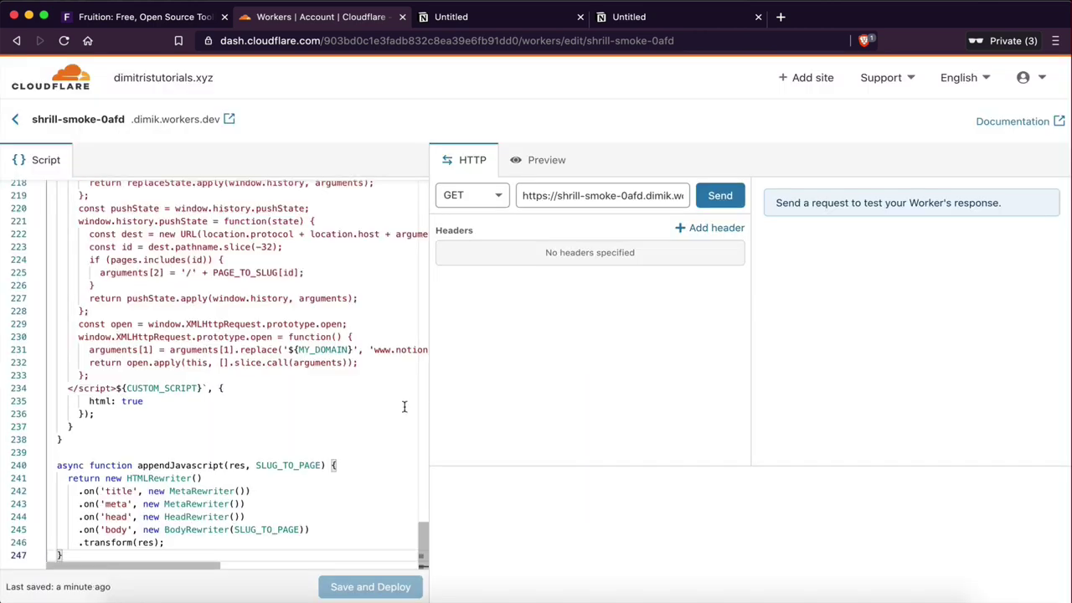
- Close both Untitled Notion tabs
{"action": "left_click", "coordinate": [455, 23]}
{"action": "left_click", "coordinate": [578, 18]}
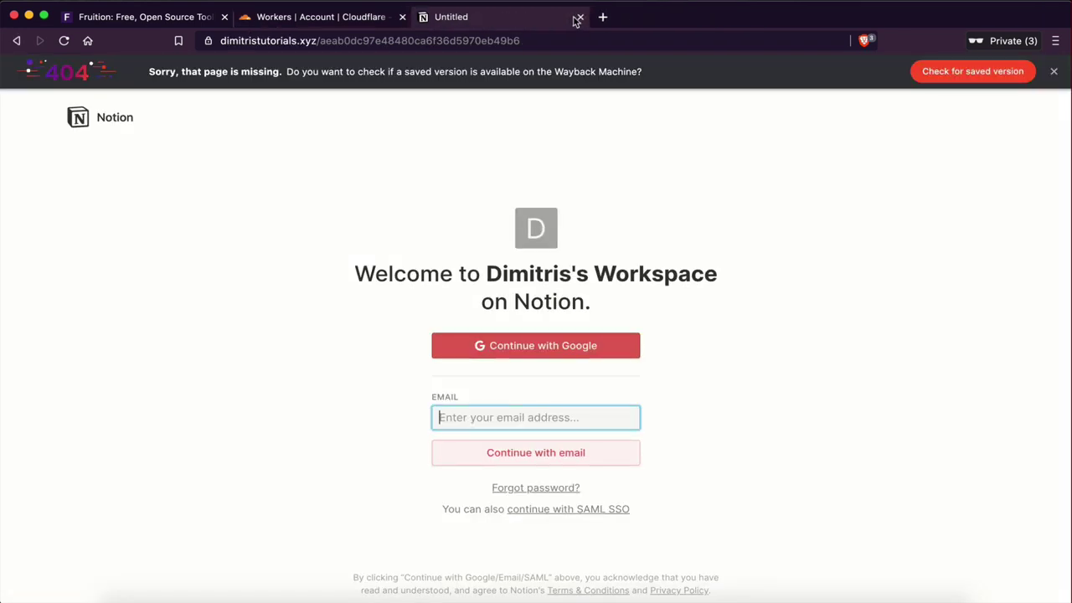
{"action": "left_click", "coordinate": [578, 19]}
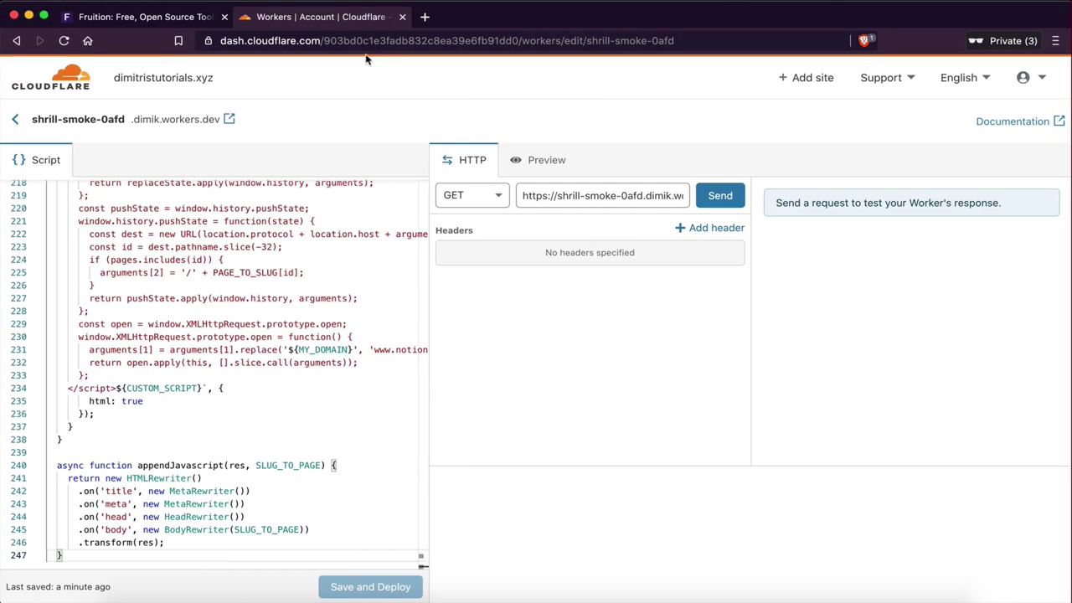
- Load dimitristutorials.xyz in a new private Brave window
{"action": "key", "text": "super+shift+n"}
{"action": "type", "text": "d"}
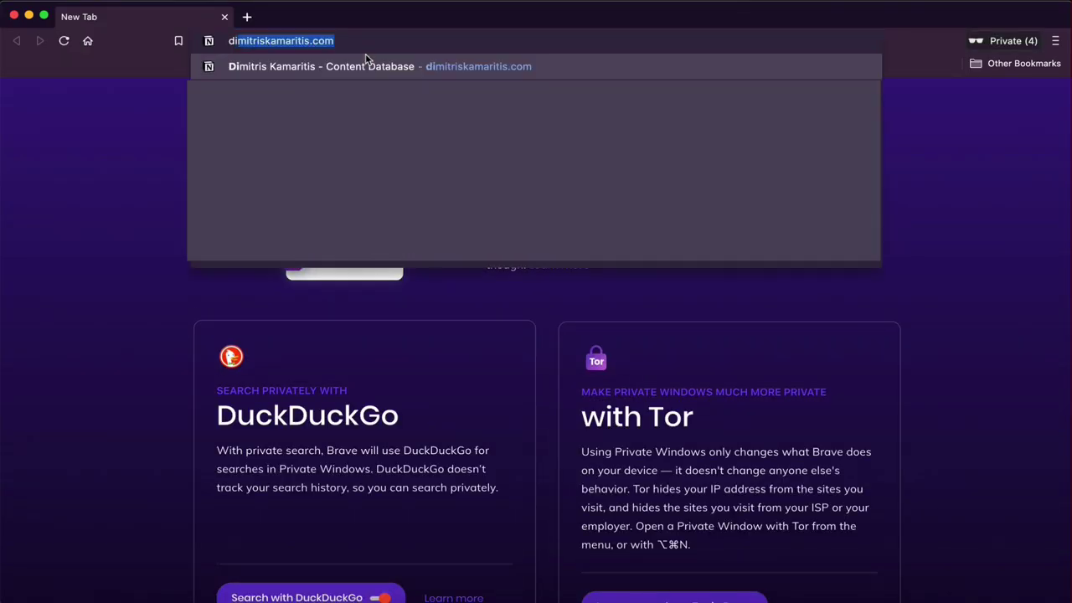
{"action": "type", "text": "imitris"}
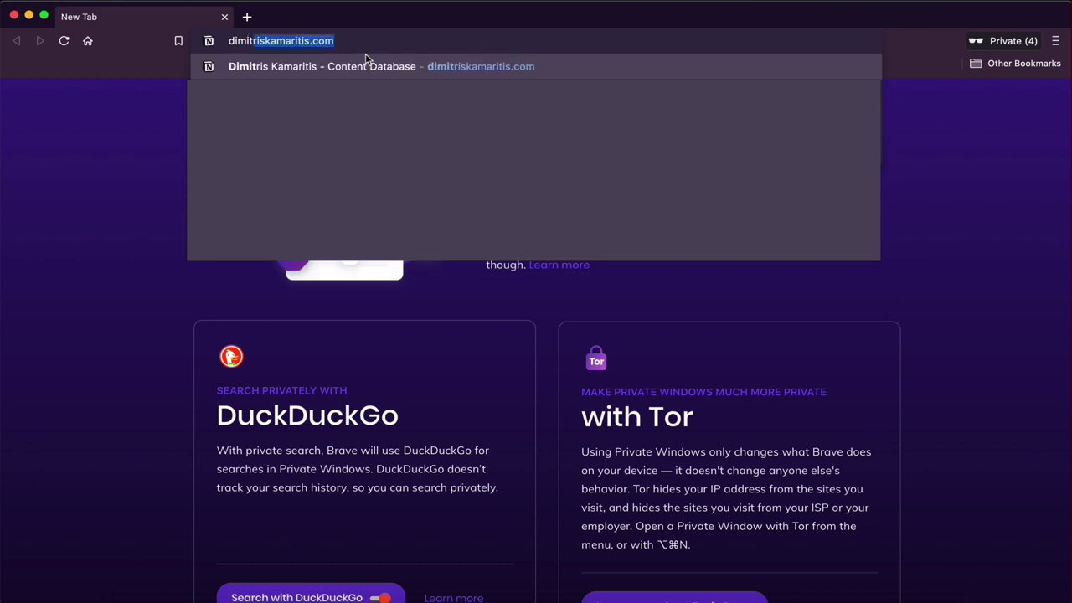
{"action": "type", "text": "tutorials"}
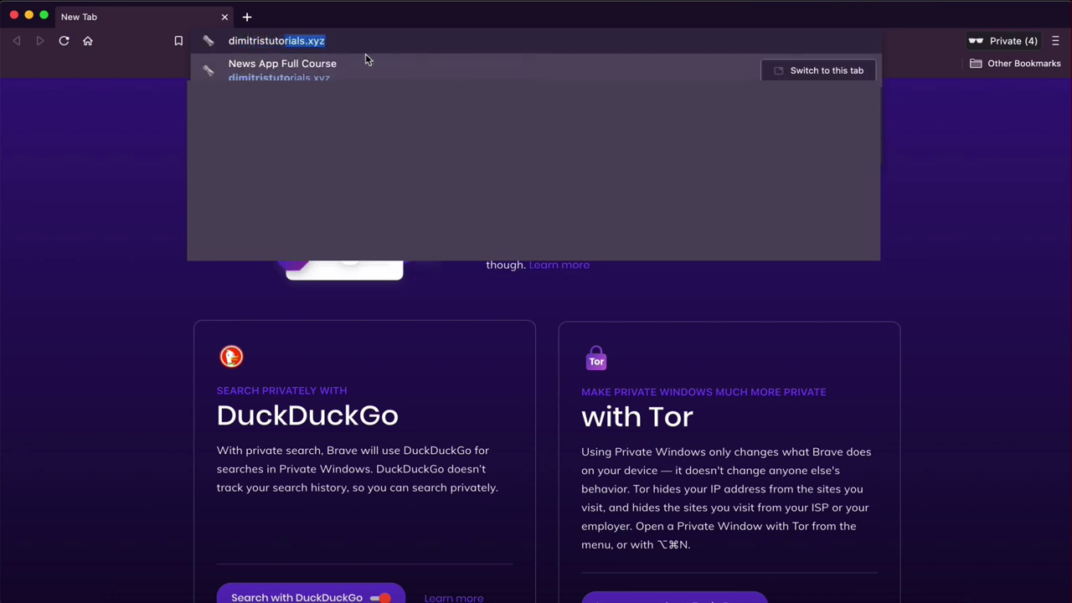
{"action": "key", "text": "Return"}
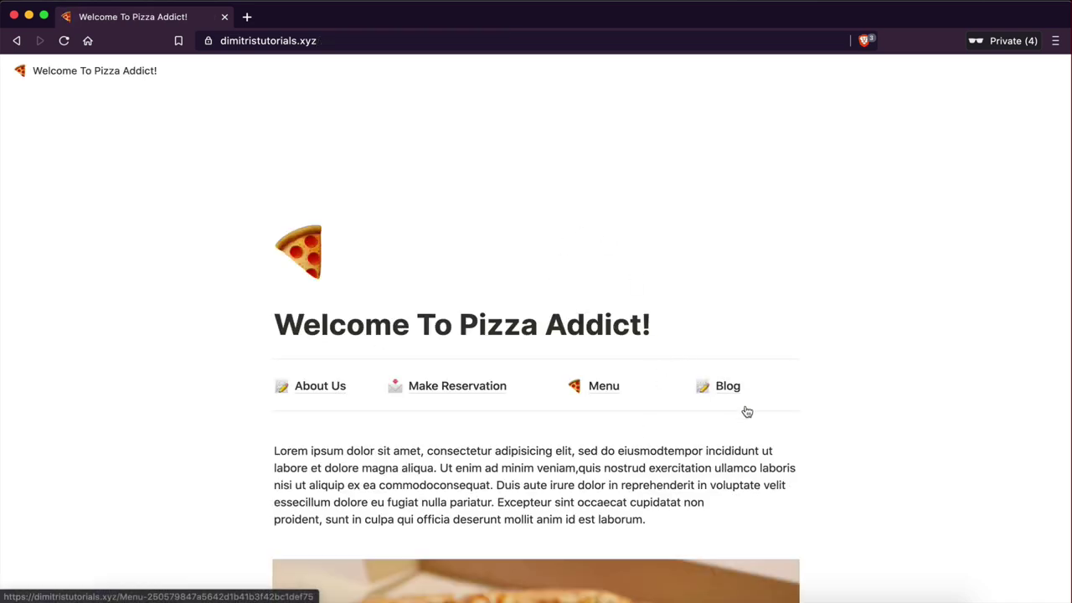
- Open Blog, then the Our Story post as a full page, and check its address
{"action": "left_click", "coordinate": [725, 387]}
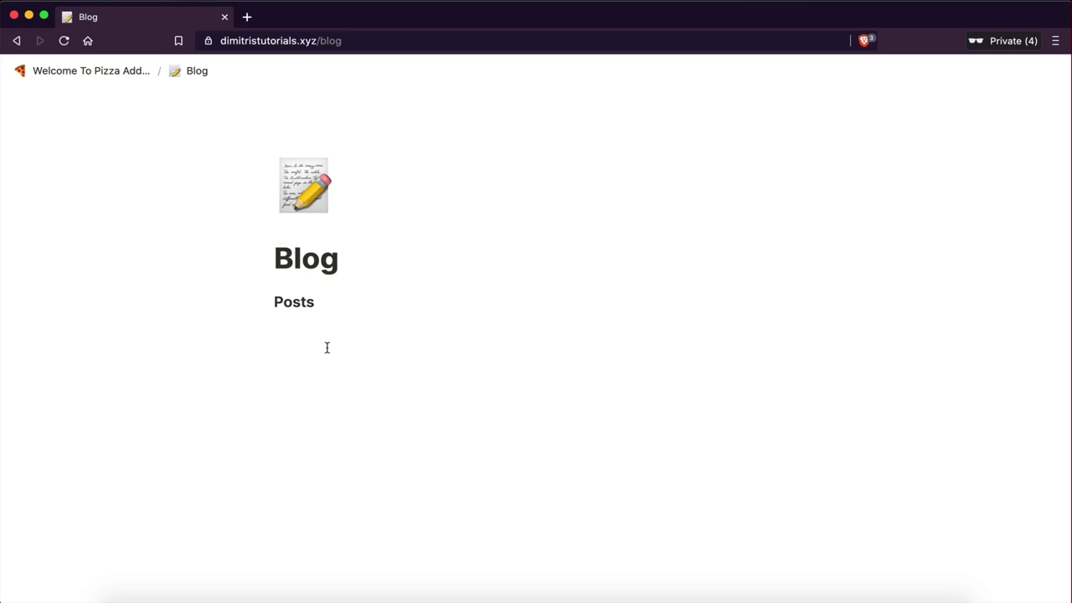
{"action": "left_click", "coordinate": [378, 328]}
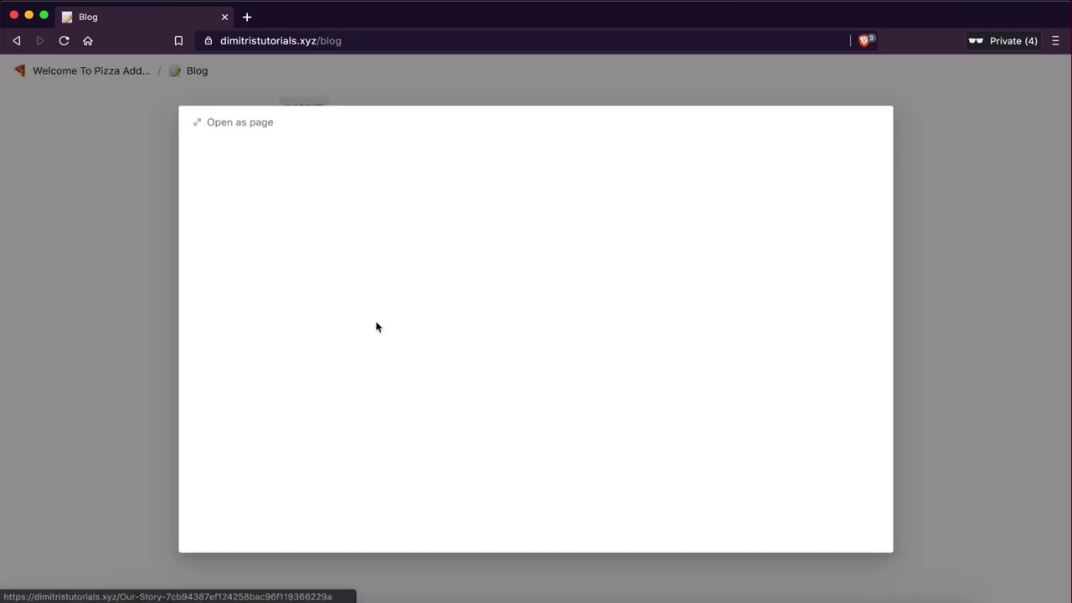
{"action": "left_click", "coordinate": [241, 123]}
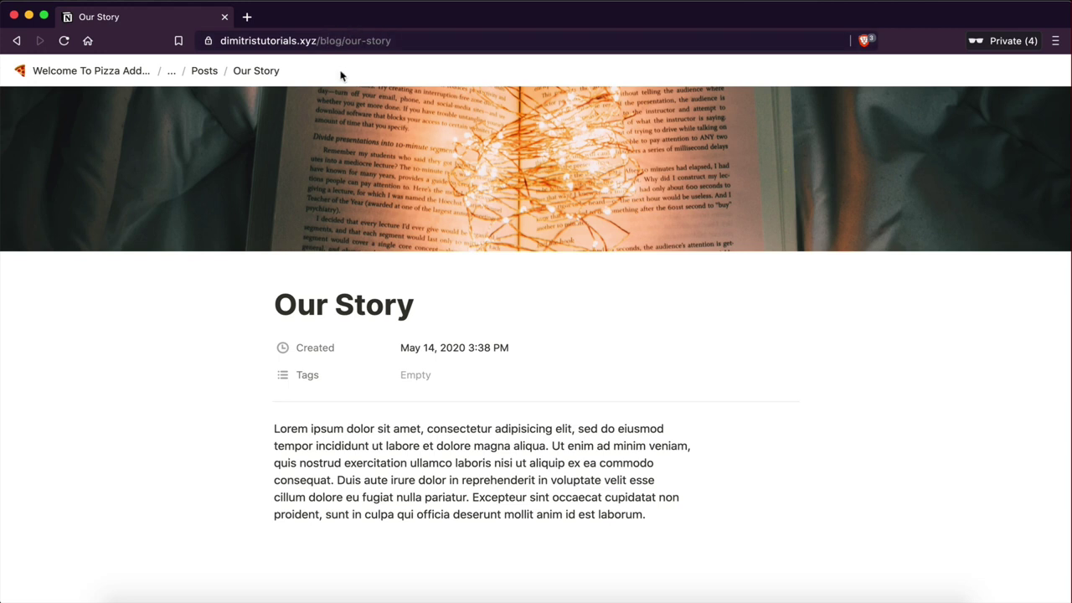
{"action": "left_click", "coordinate": [434, 42]}
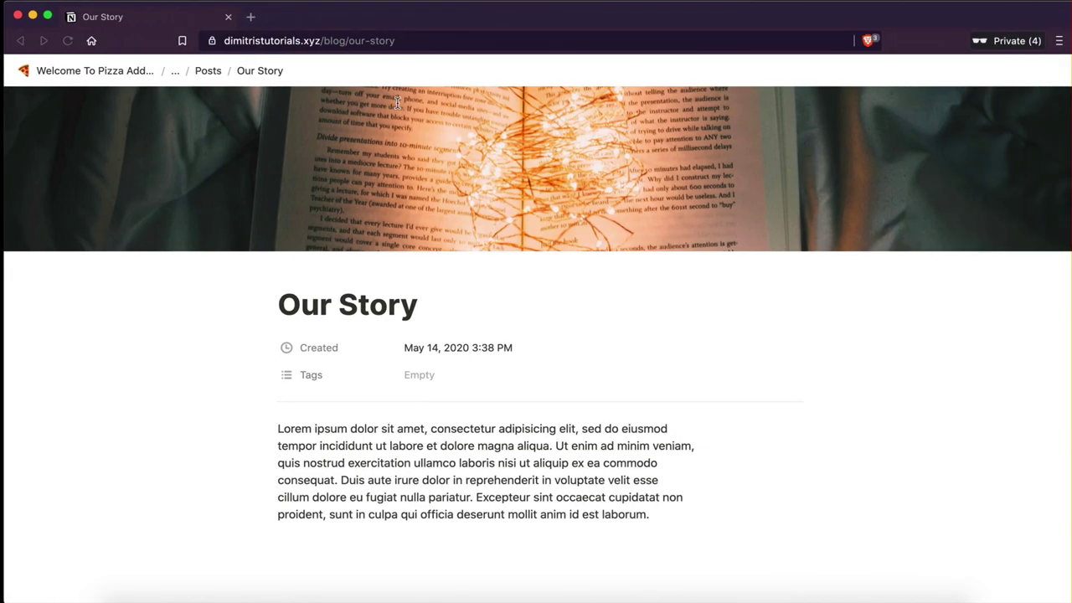
- Load dimitristutorials.xyz/our-story to confirm it shows the Our Story post
{"action": "left_click", "coordinate": [262, 46]}
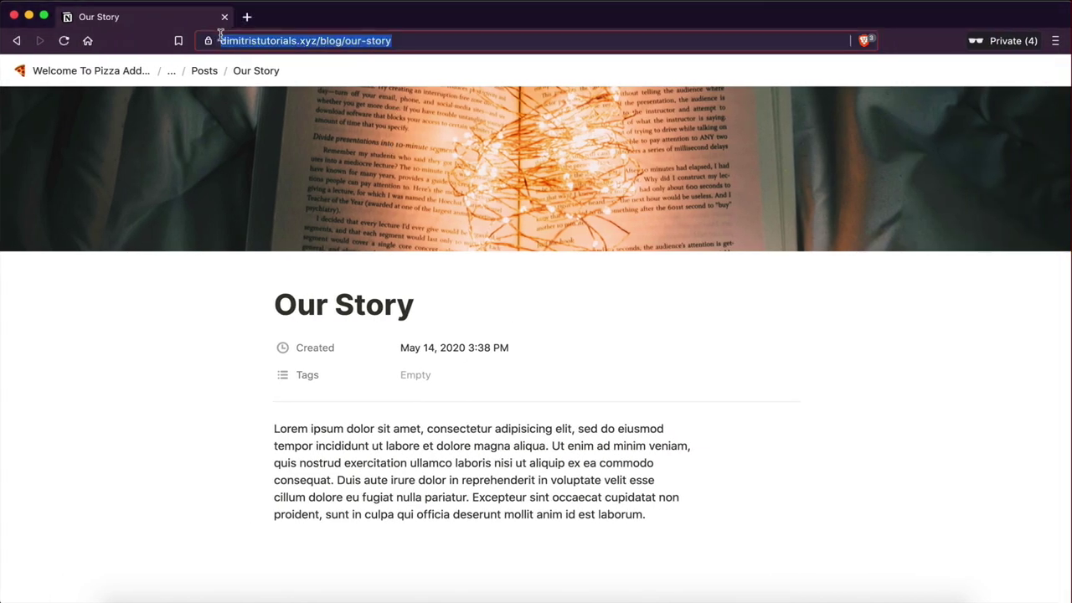
{"action": "mouse_move", "coordinate": [433, 40]}
{"action": "left_mouse_down"}
{"action": "mouse_move", "coordinate": [356, 41]}
{"action": "mouse_move", "coordinate": [435, 40]}
{"action": "left_mouse_up"}
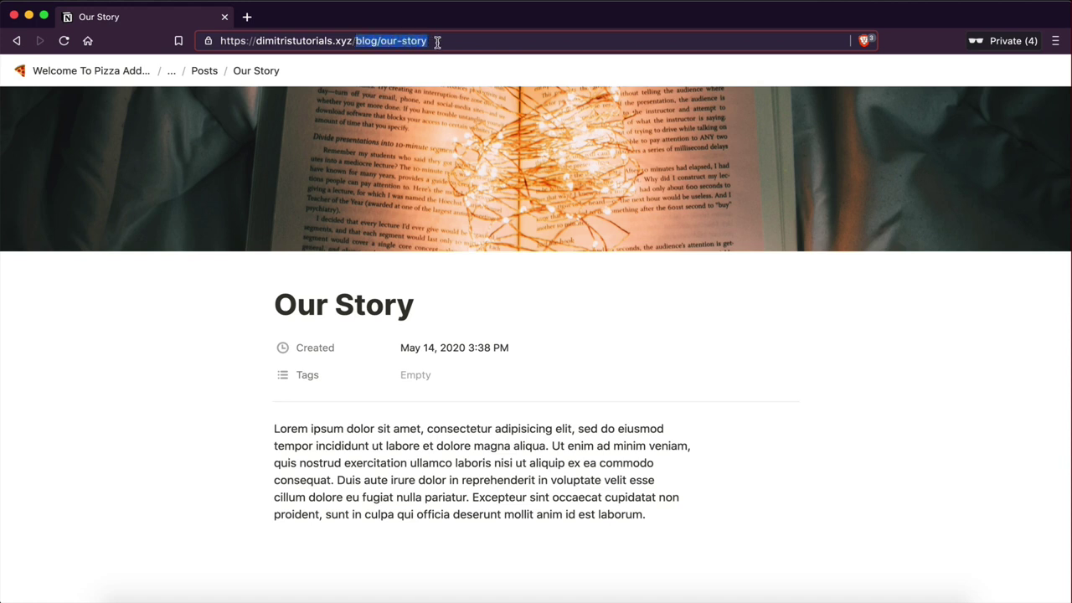
{"action": "key", "text": "BackSpace"}
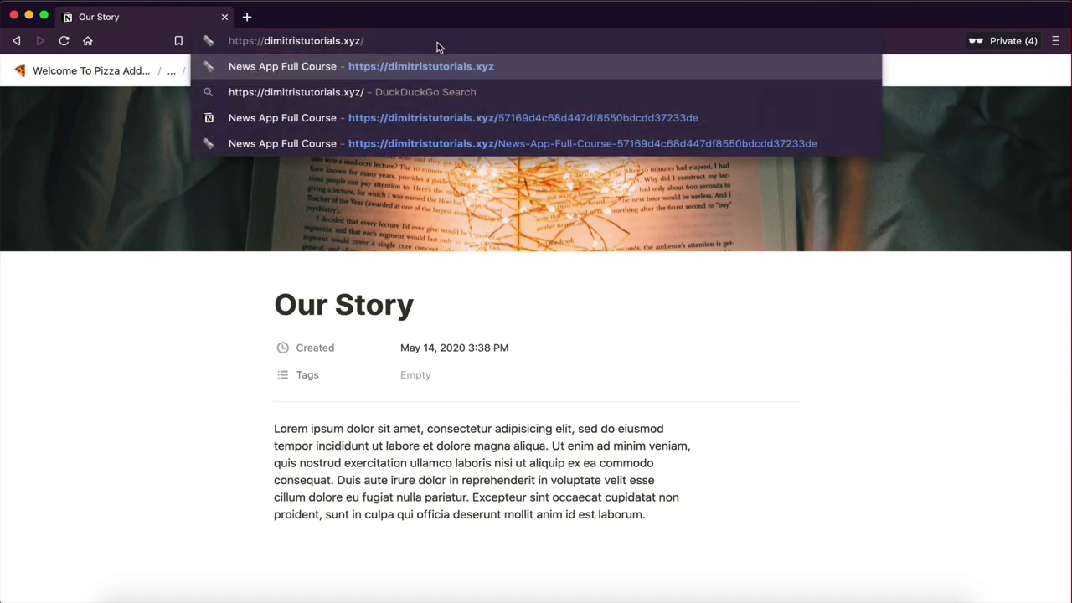
{"action": "type", "text": "our-store"}
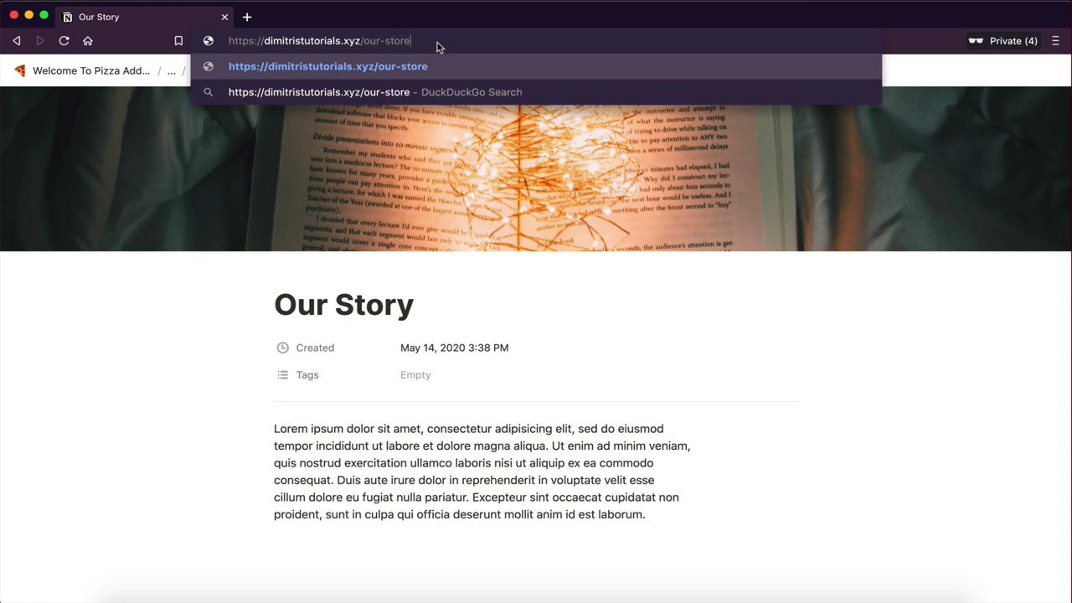
{"action": "key", "text": "BackSpace"}
{"action": "type", "text": "y"}
{"action": "key", "text": "Return"}
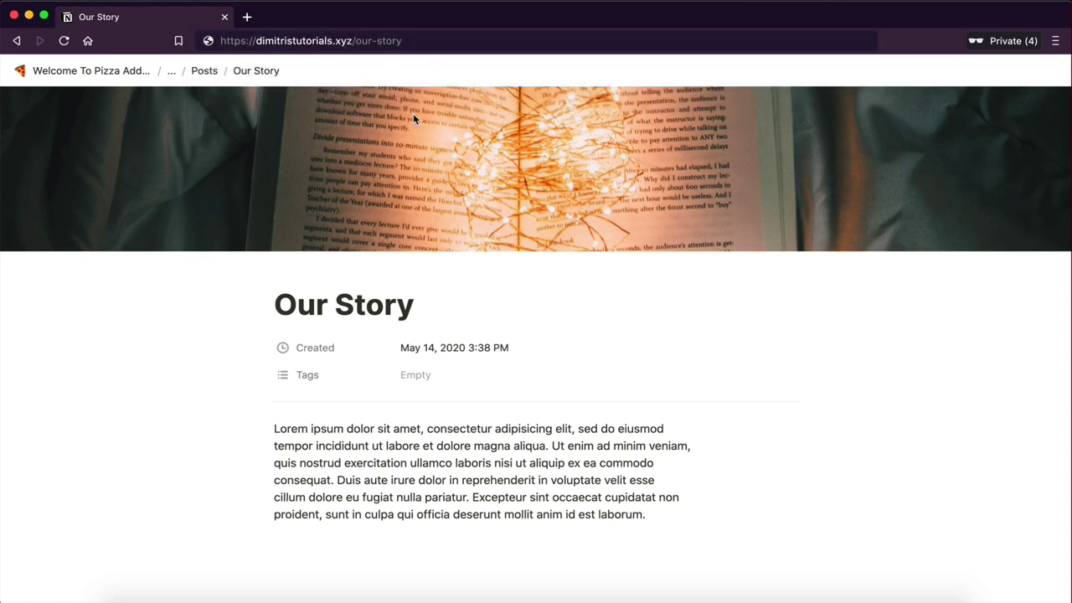
- Change the path back to blog/our-story and load it
{"action": "left_click", "coordinate": [387, 39]}
{"action": "left_click_drag", "start_coordinate": [405, 42], "coordinate": [360, 43]}
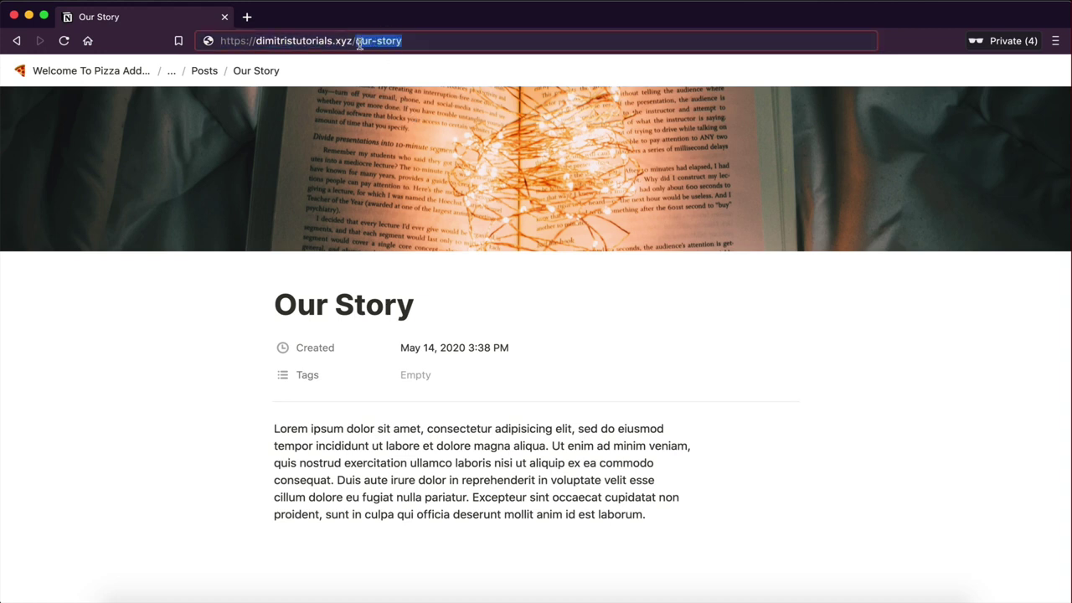
{"action": "type", "text": "blog."}
{"action": "key", "text": "BackSpace"}
{"action": "type", "text": "/"}
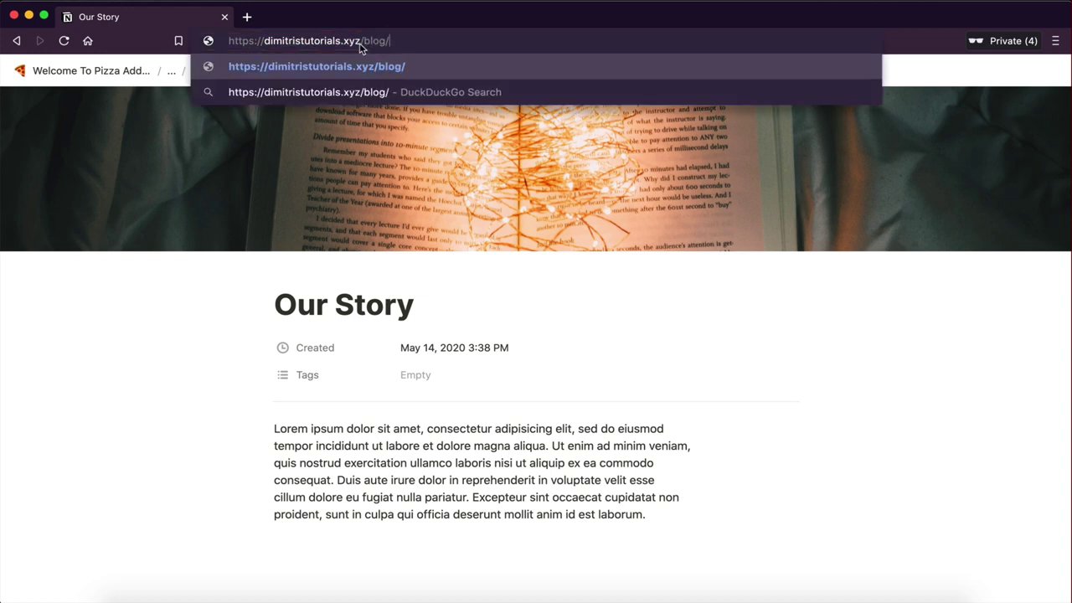
{"action": "type", "text": "our-stor"}
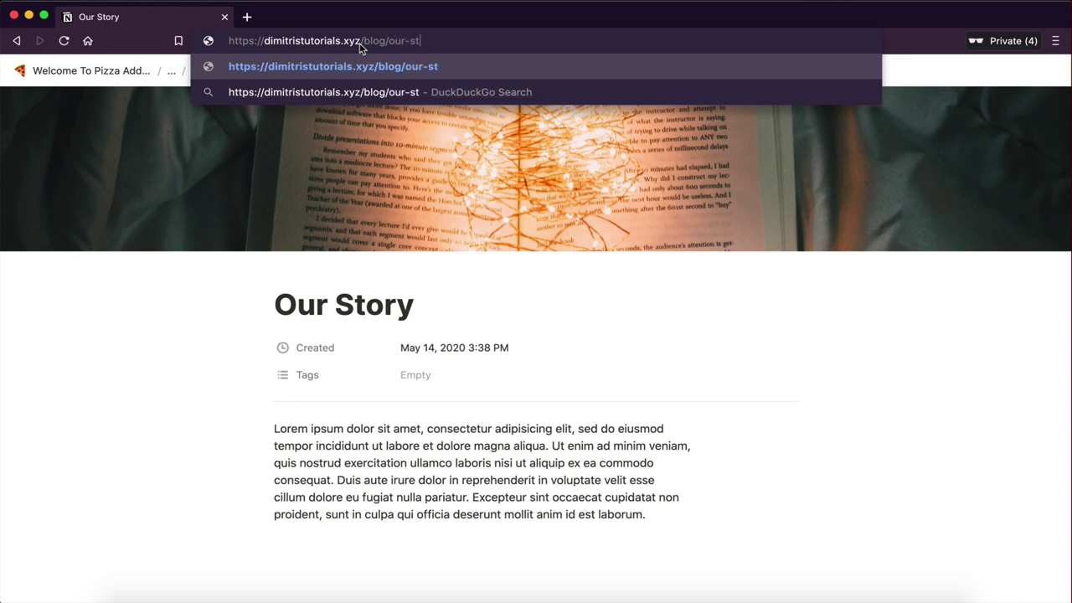
{"action": "type", "text": "y"}
{"action": "key", "text": "Return"}
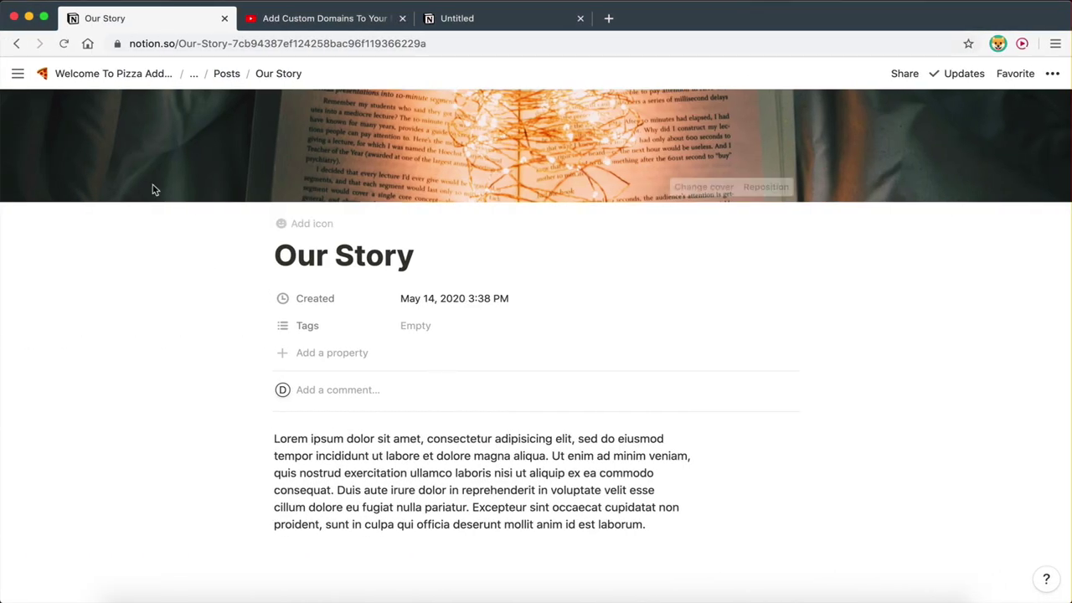
- Return to the Welcome To Pizza Addict! home page, then view the YouTube video's comments
{"action": "left_click", "coordinate": [92, 75]}
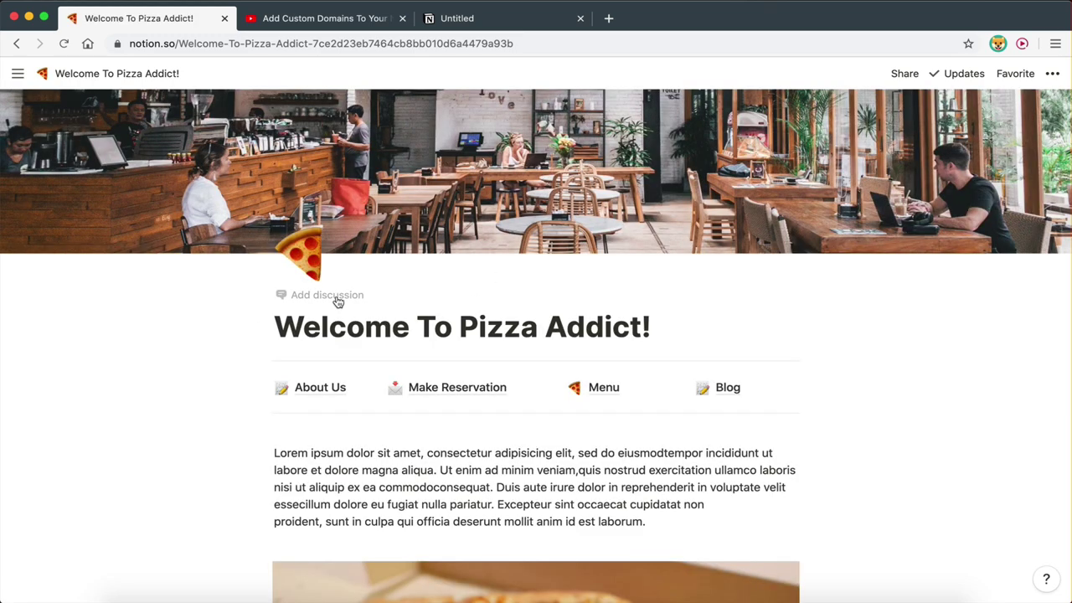
{"action": "scroll", "coordinate": [662, 515], "scroll_direction": "down", "scroll_amount": 1}
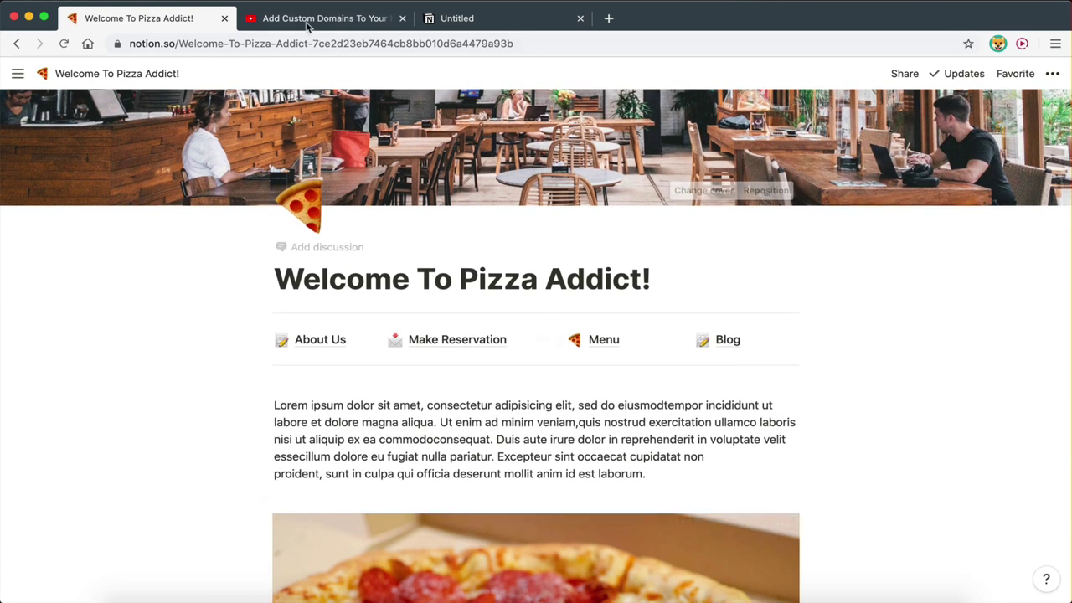
{"action": "left_click", "coordinate": [308, 20]}
{"action": "scroll", "coordinate": [415, 431], "scroll_direction": "up", "scroll_amount": 1}
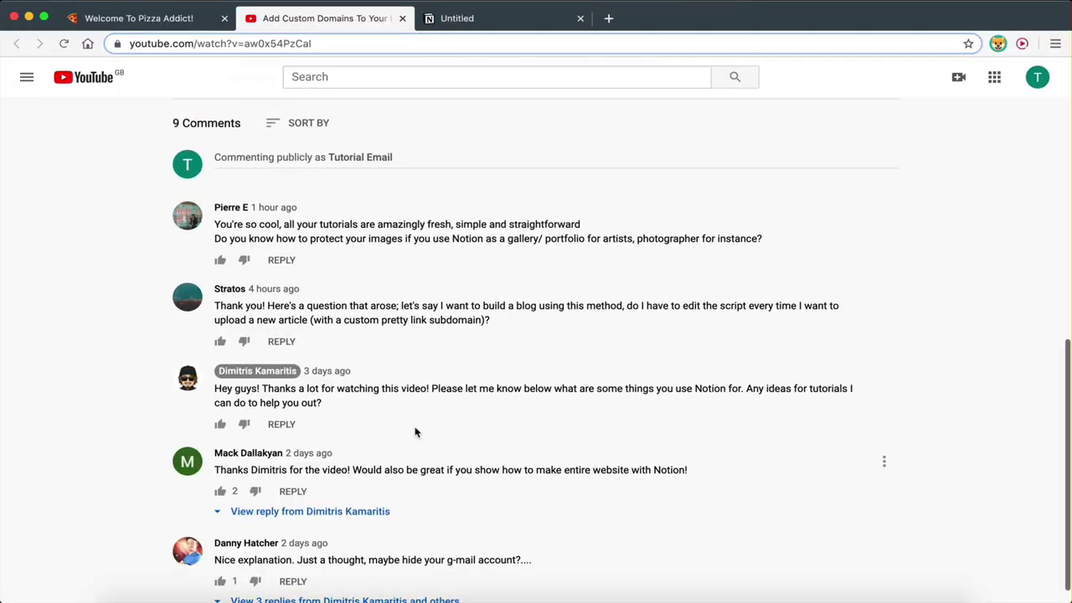
{"action": "scroll", "coordinate": [415, 431], "scroll_direction": "up", "scroll_amount": 3}
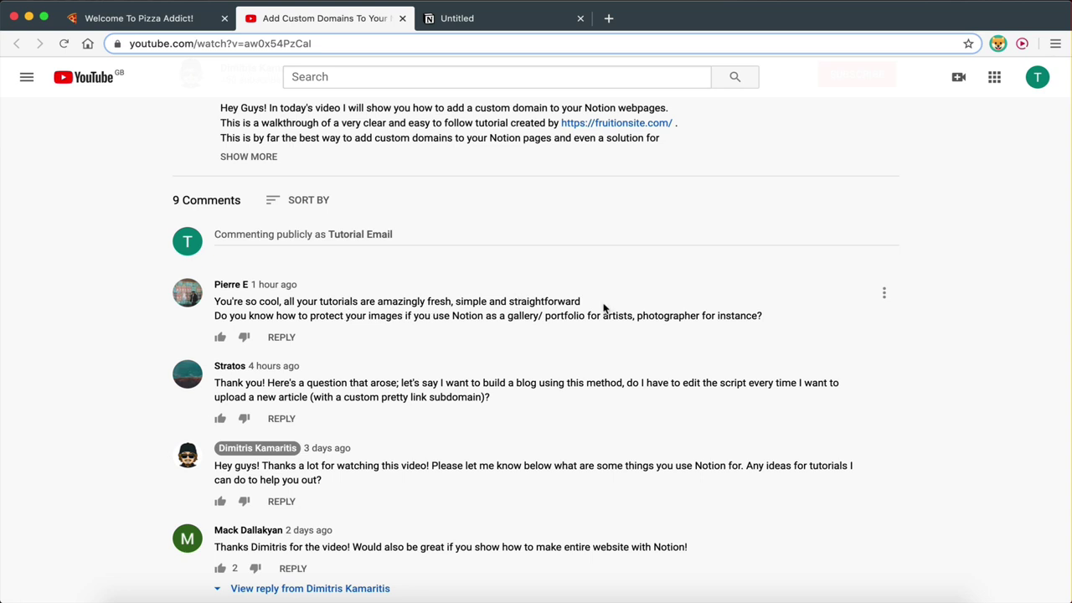
{"action": "scroll", "coordinate": [481, 369], "scroll_direction": "down", "scroll_amount": 1}
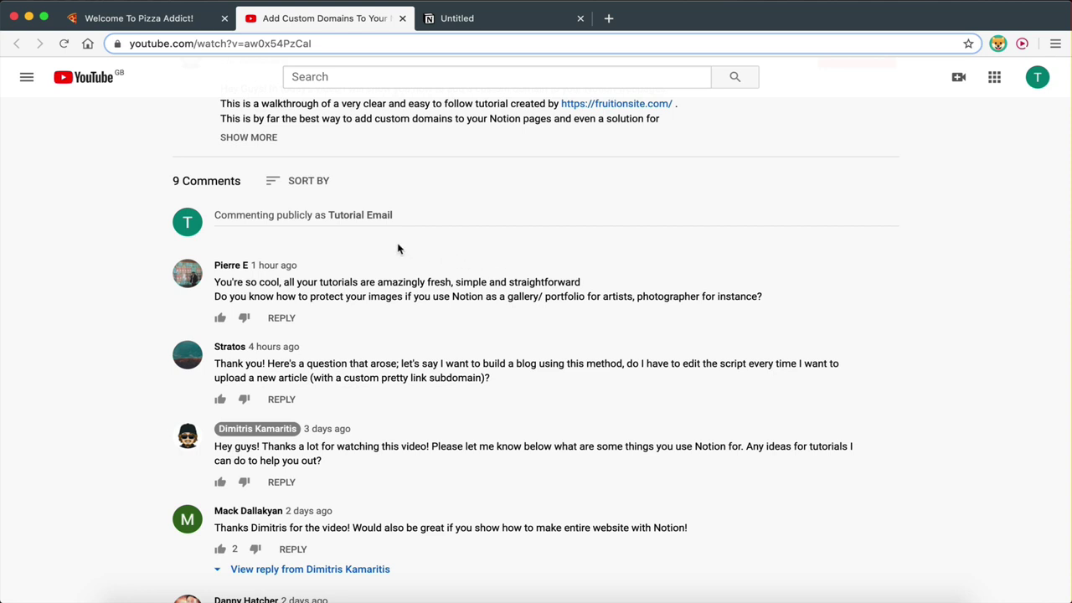
- Switch back to Welcome To Pizza Addict! and scroll down to the pepperoni pizza photo
{"action": "left_click", "coordinate": [155, 20]}
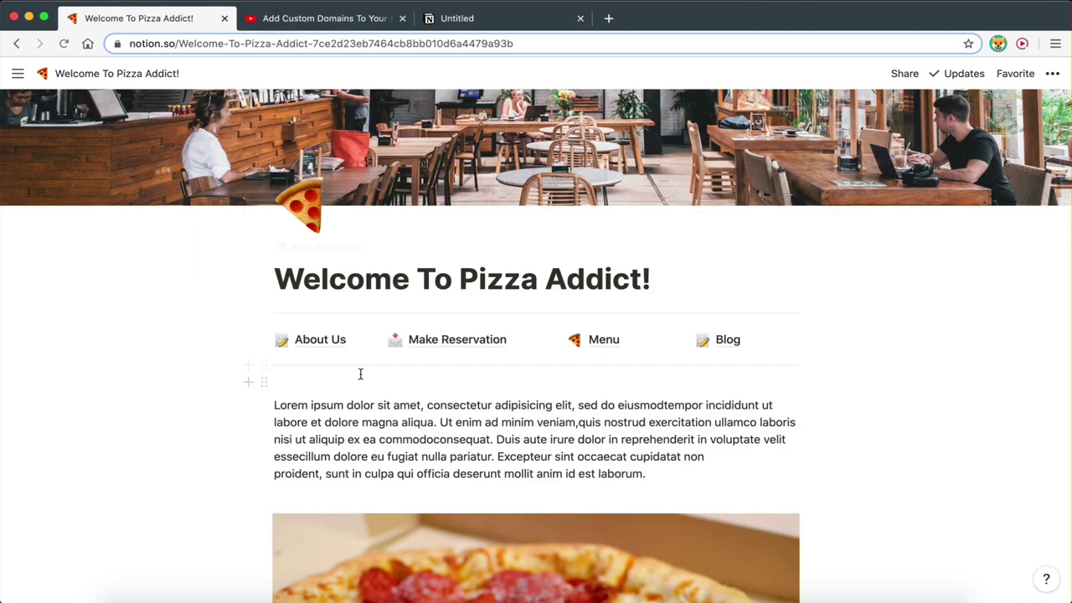
{"action": "scroll", "coordinate": [360, 377], "scroll_direction": "down", "scroll_amount": 5}
{"action": "scroll", "coordinate": [362, 380], "scroll_direction": "up", "scroll_amount": 1}
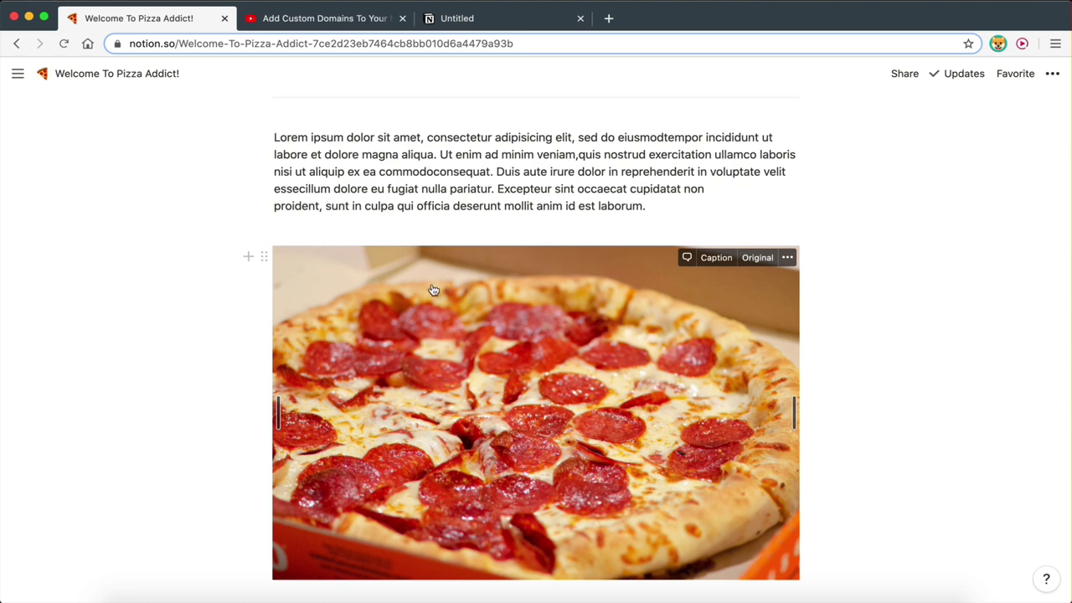
{"action": "scroll", "coordinate": [434, 289], "scroll_direction": "down", "scroll_amount": 3}
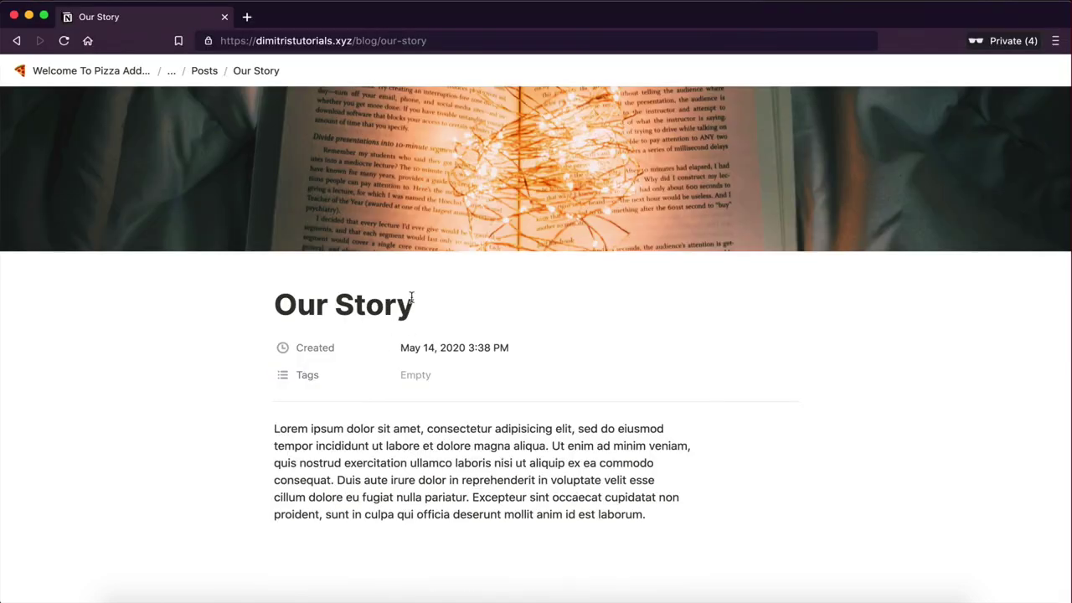
- Inspect the Our Story cover image in DevTools to reveal its image element
{"action": "scroll", "coordinate": [385, 273], "scroll_direction": "down", "scroll_amount": 3}
{"action": "scroll", "coordinate": [384, 271], "scroll_direction": "up", "scroll_amount": 3}
{"action": "right_click", "coordinate": [245, 234]}
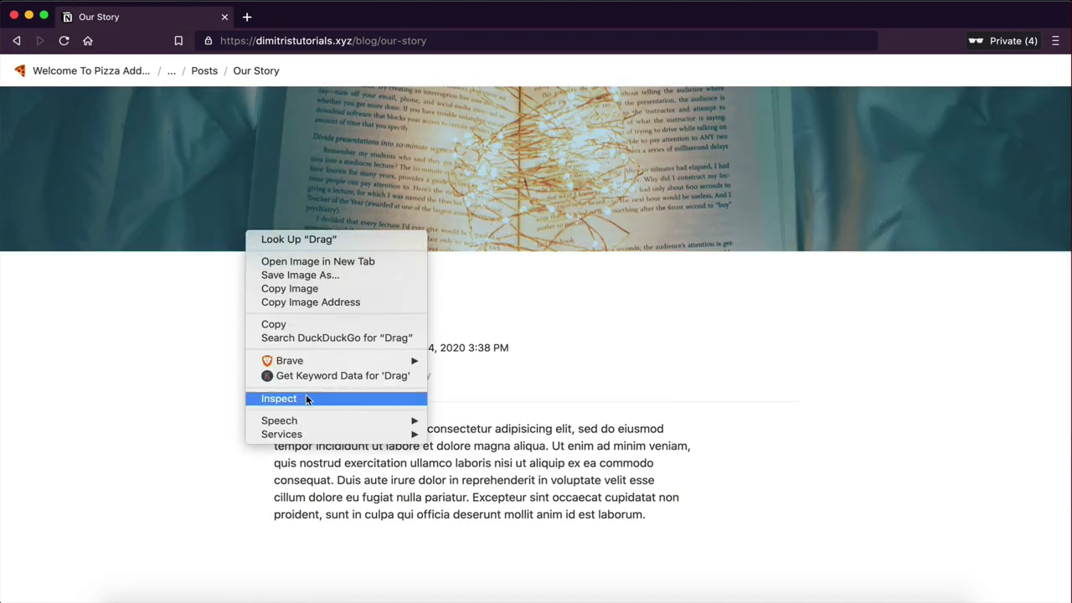
{"action": "left_click", "coordinate": [305, 398]}
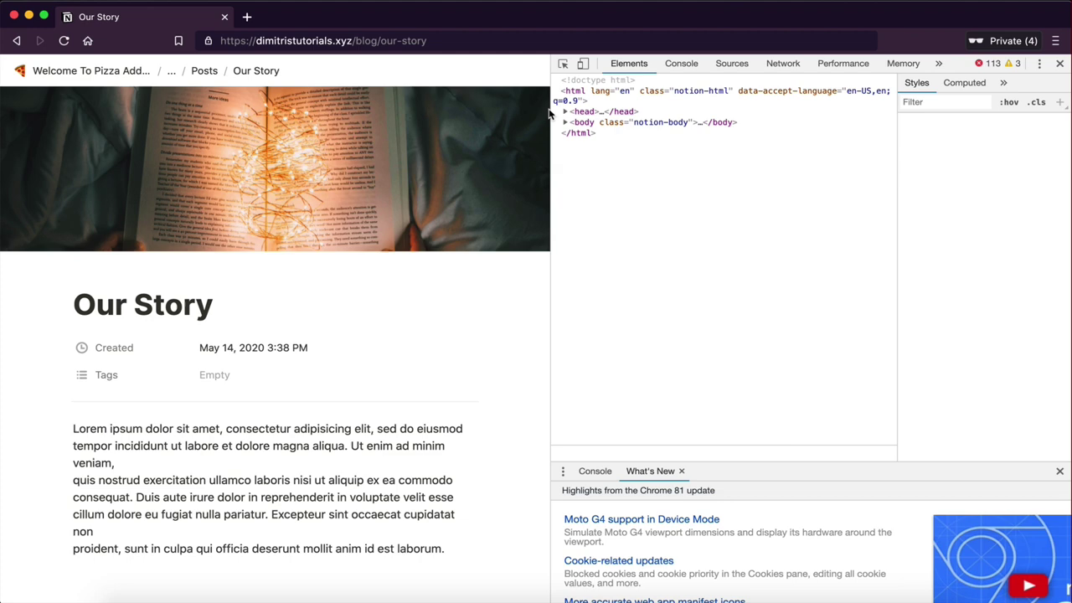
{"action": "left_click", "coordinate": [561, 64]}
{"action": "left_click", "coordinate": [258, 150]}
{"action": "scroll", "coordinate": [664, 319], "scroll_direction": "down", "scroll_amount": 2}
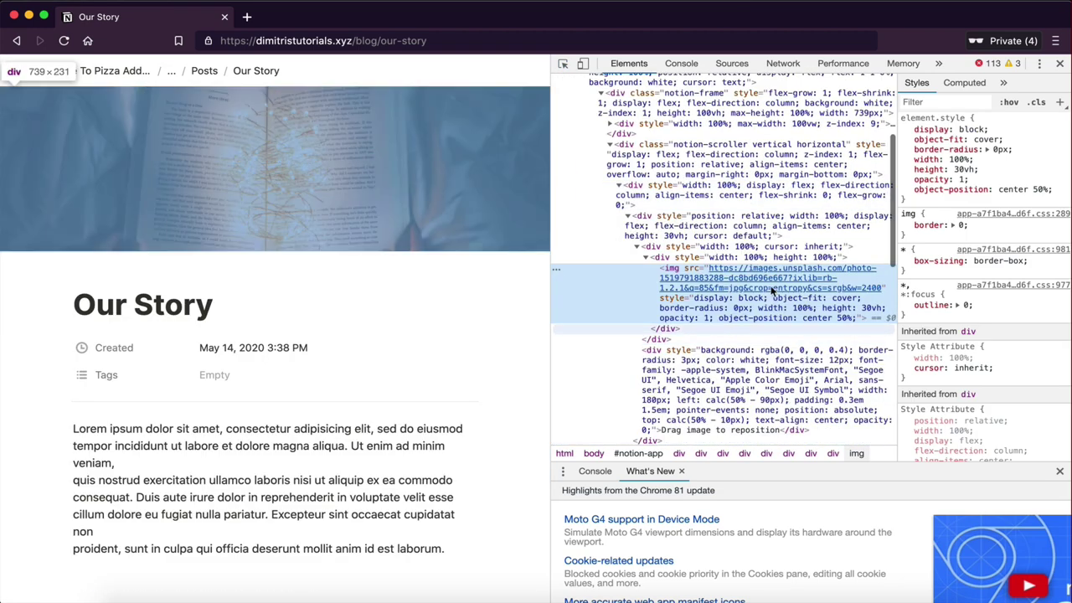
- Open the cover's images.unsplash.com source in a new tab, cancel saving it, and close it
{"action": "mouse_move", "coordinate": [748, 287]}
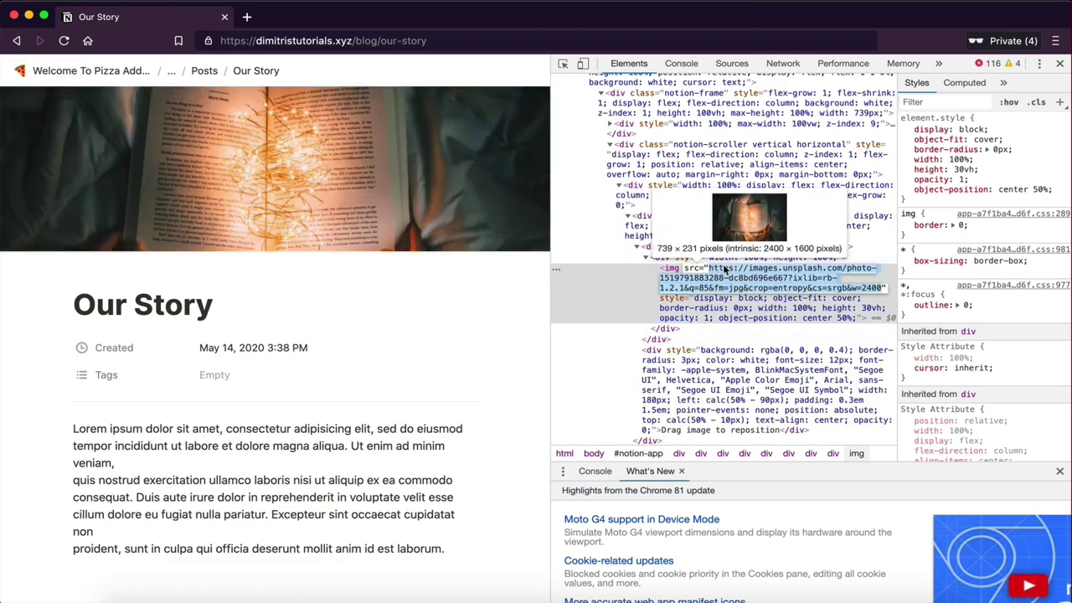
{"action": "left_click", "coordinate": [247, 17]}
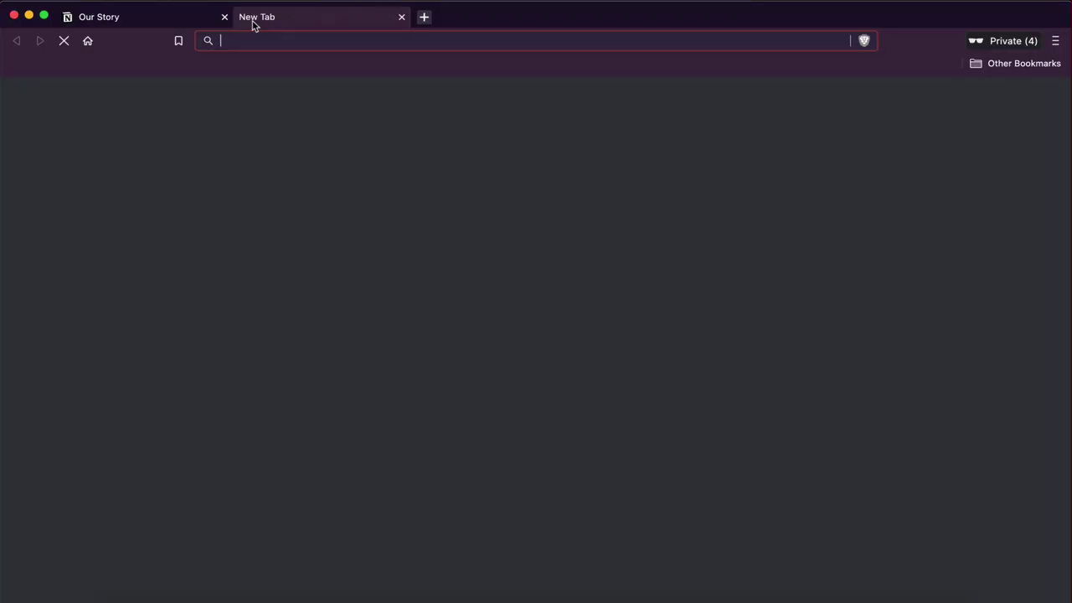
{"action": "key", "text": "super+v"}
{"action": "key", "text": "Return"}
{"action": "right_click", "coordinate": [388, 308]}
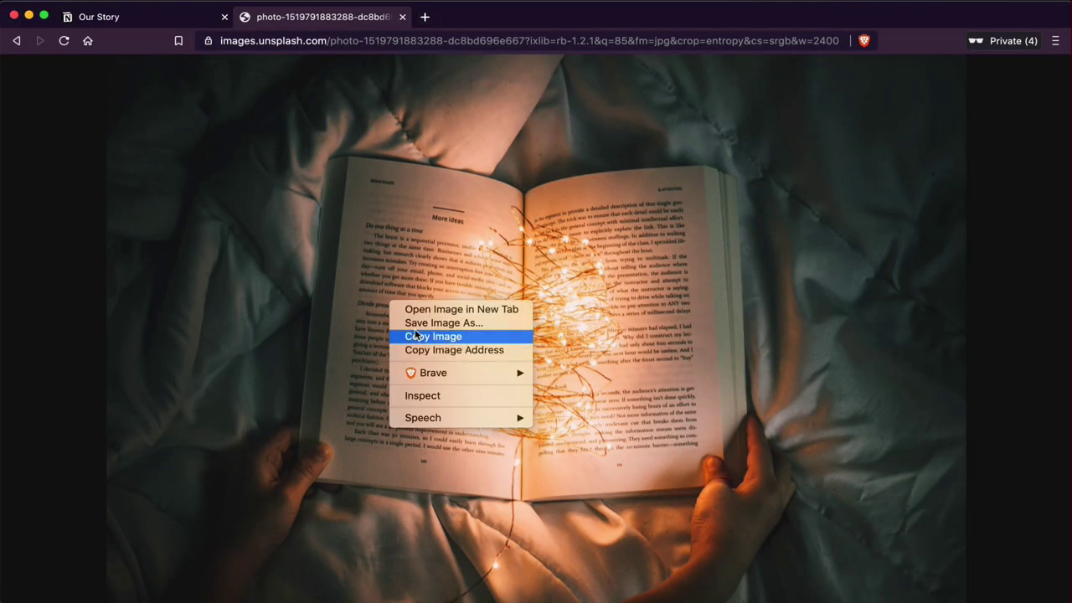
{"action": "left_click", "coordinate": [417, 322]}
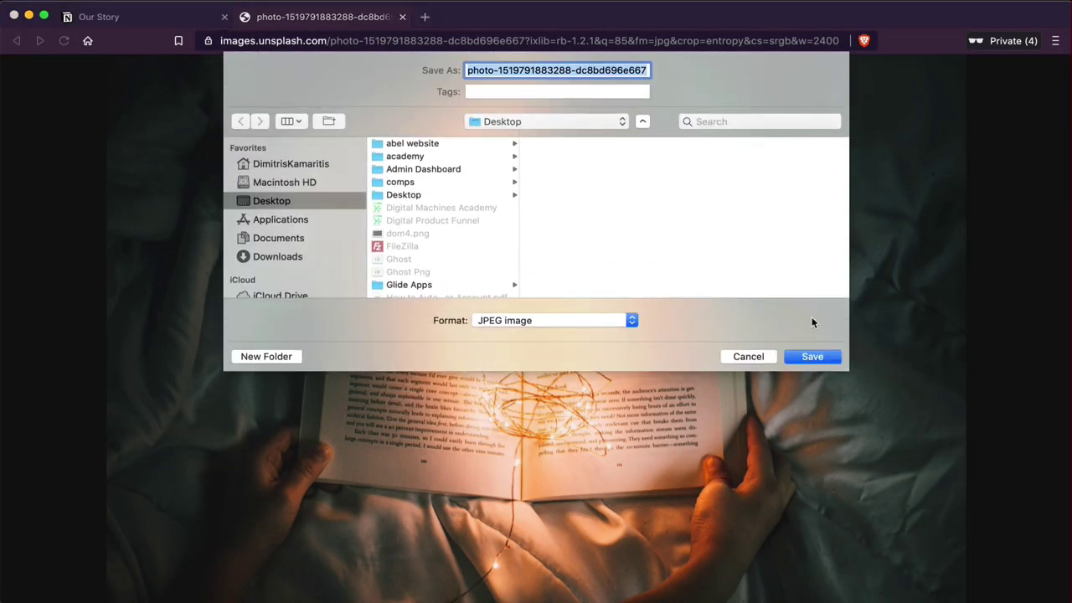
{"action": "left_click", "coordinate": [748, 355]}
{"action": "left_click", "coordinate": [403, 16]}
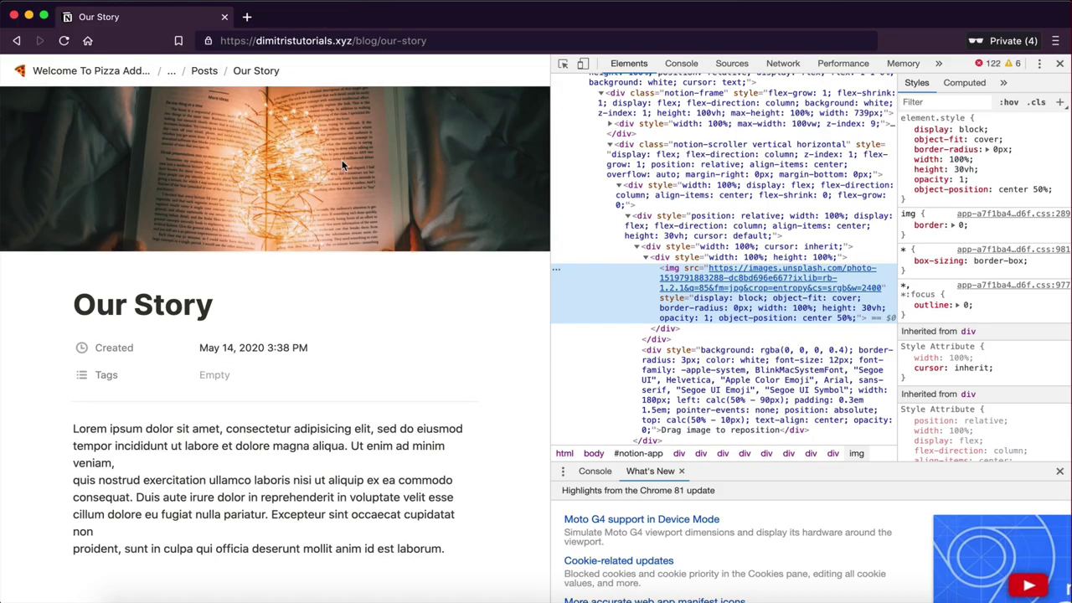
- Close DevTools and add two empty blocks beneath the pepperoni pizza photo in Notion
{"action": "key", "text": "super+alt+i"}
{"action": "key", "text": "ctrl+Left"}
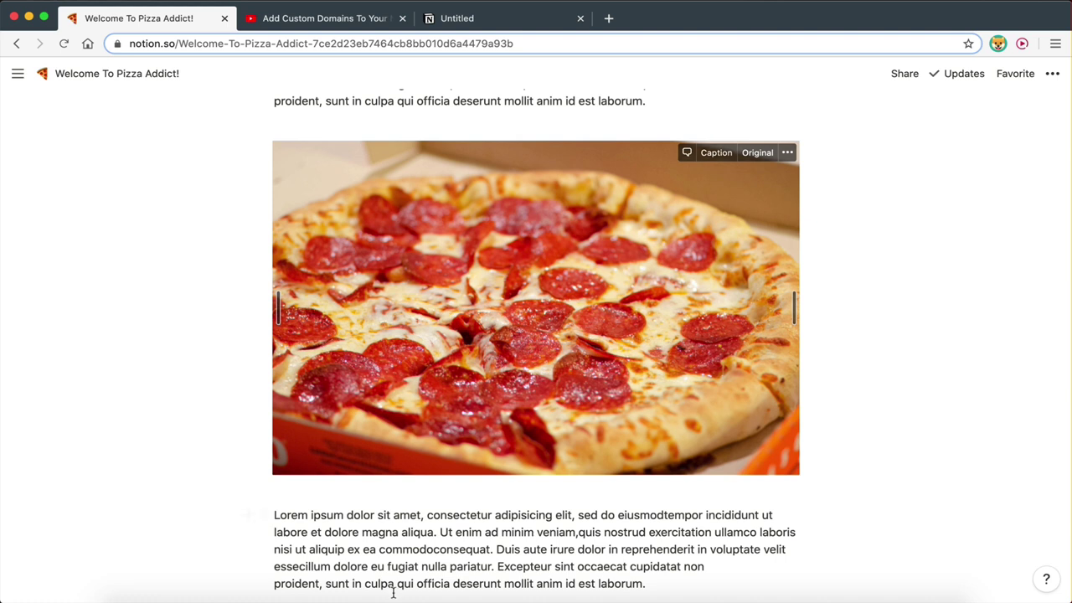
{"action": "left_click", "coordinate": [390, 491]}
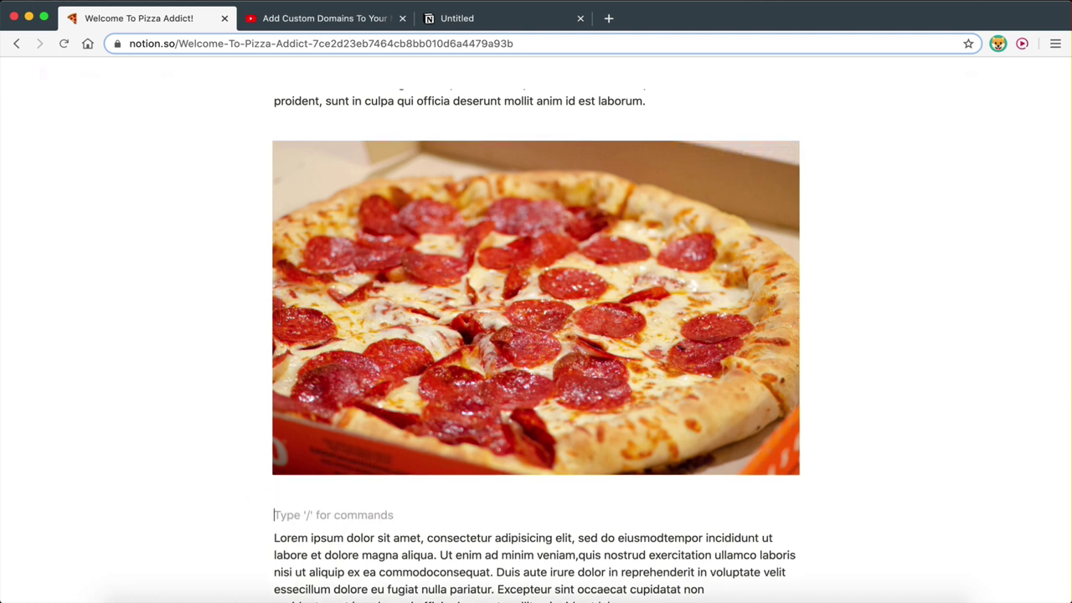
{"action": "key", "text": "Return"}
{"action": "scroll", "coordinate": [479, 463], "scroll_direction": "down", "scroll_amount": 1}
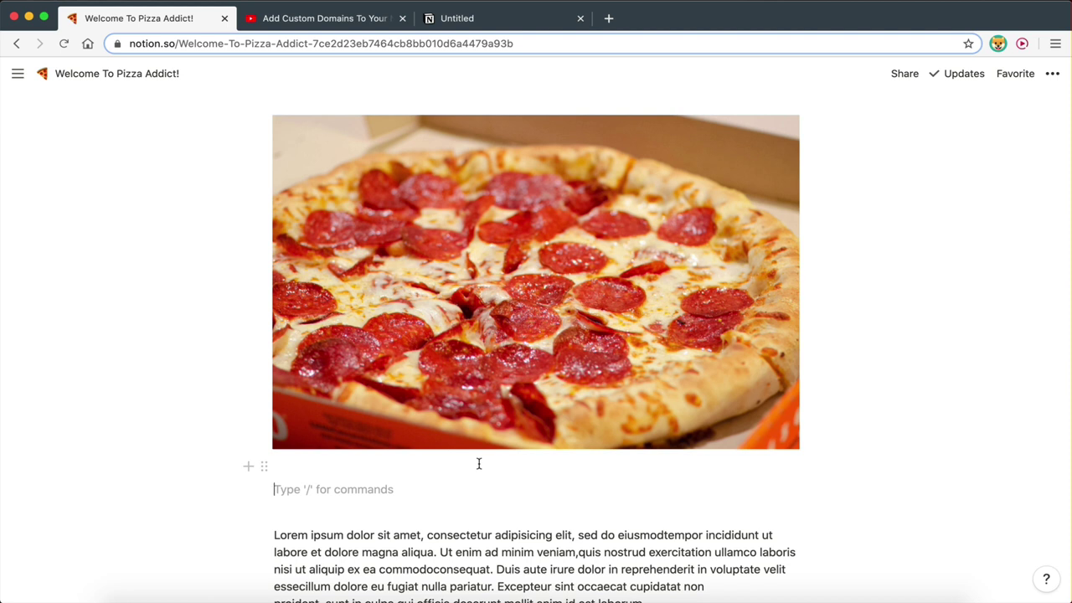
- Search Google for 'gumroad' in a new tab and open the Gumroad homepage
{"action": "left_click", "coordinate": [609, 18]}
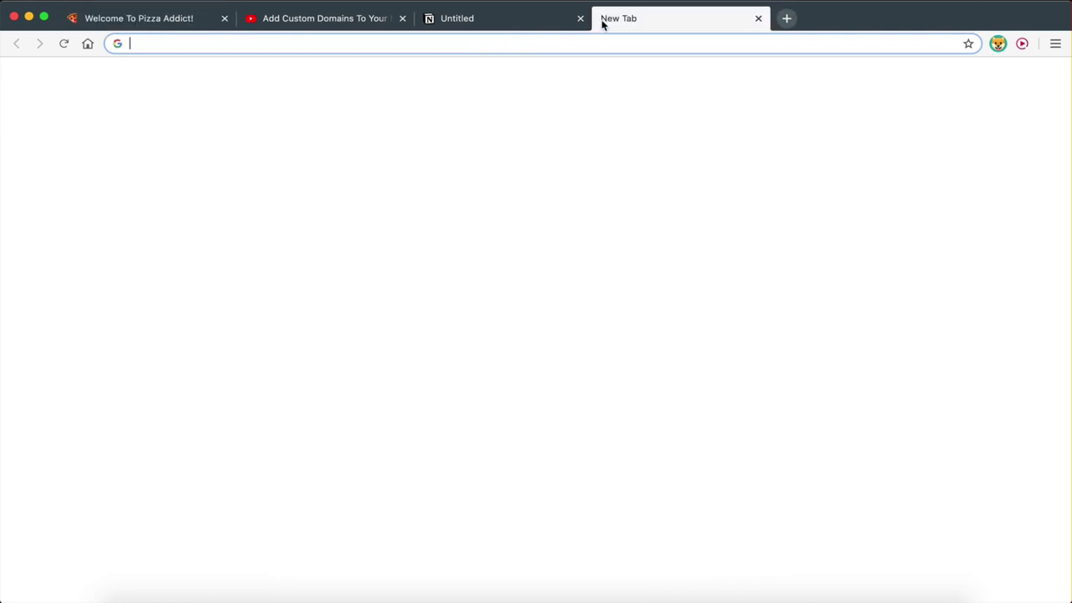
{"action": "type", "text": "gumroad"}
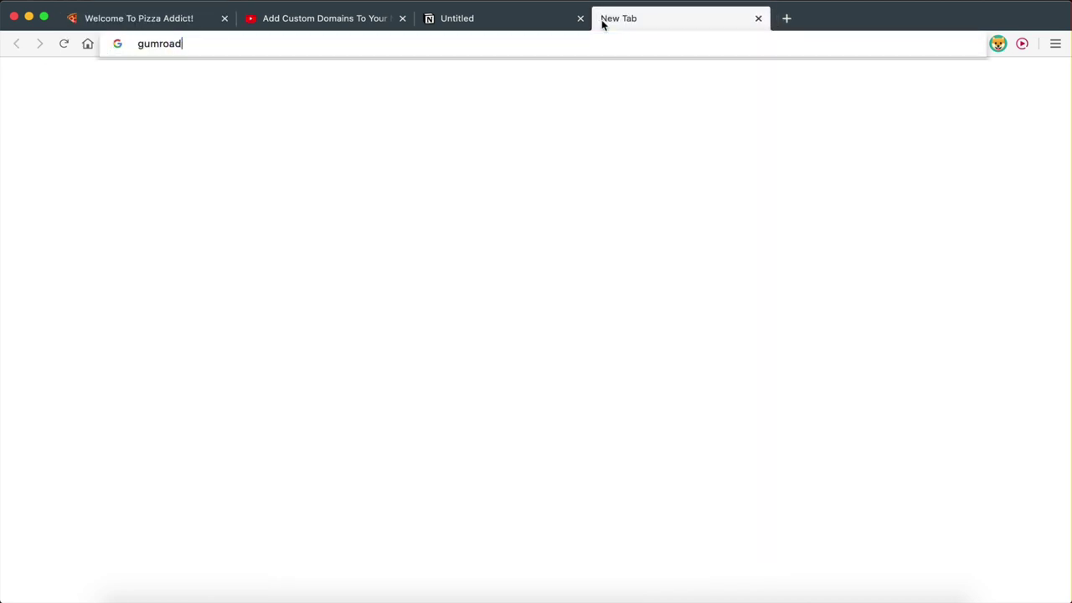
{"action": "key", "text": "Return"}
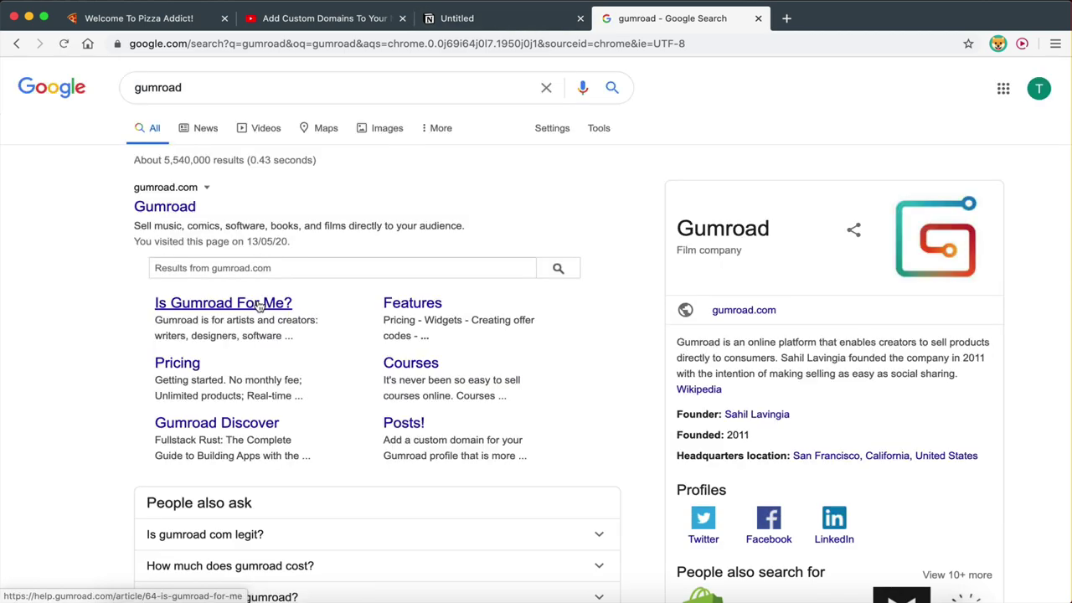
{"action": "left_click", "coordinate": [142, 211]}
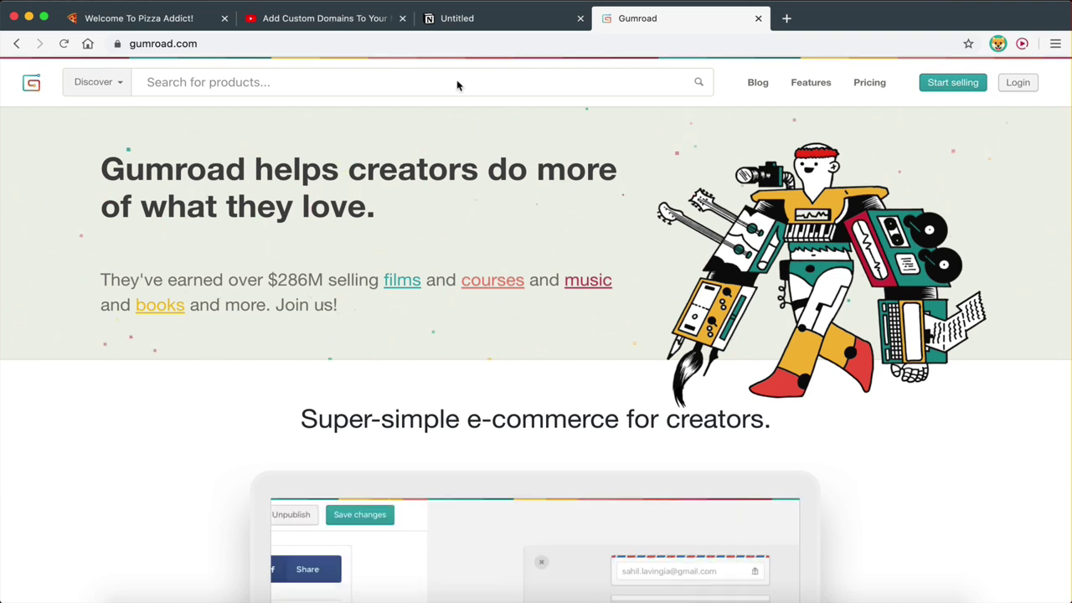
- Open Gumroad's pricing page and highlight the Creator plan's $10-a-month price
{"action": "left_click", "coordinate": [868, 87]}
{"action": "scroll", "coordinate": [444, 352], "scroll_direction": "down", "scroll_amount": 3}
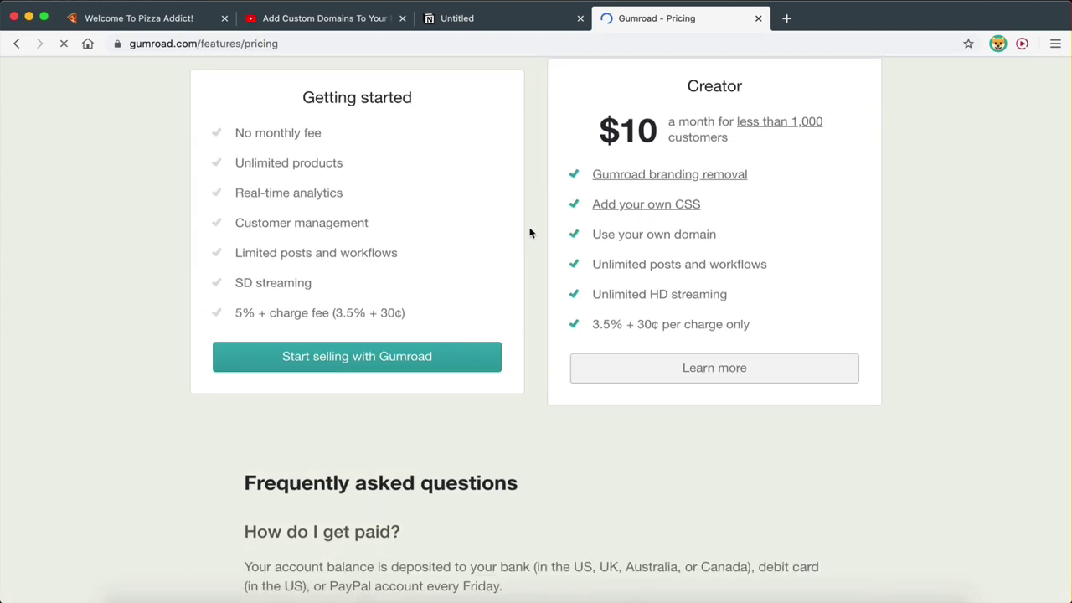
{"action": "scroll", "coordinate": [315, 250], "scroll_direction": "up", "scroll_amount": 1}
{"action": "left_click_drag", "start_coordinate": [234, 319], "coordinate": [367, 319]}
{"action": "left_click", "coordinate": [405, 311]}
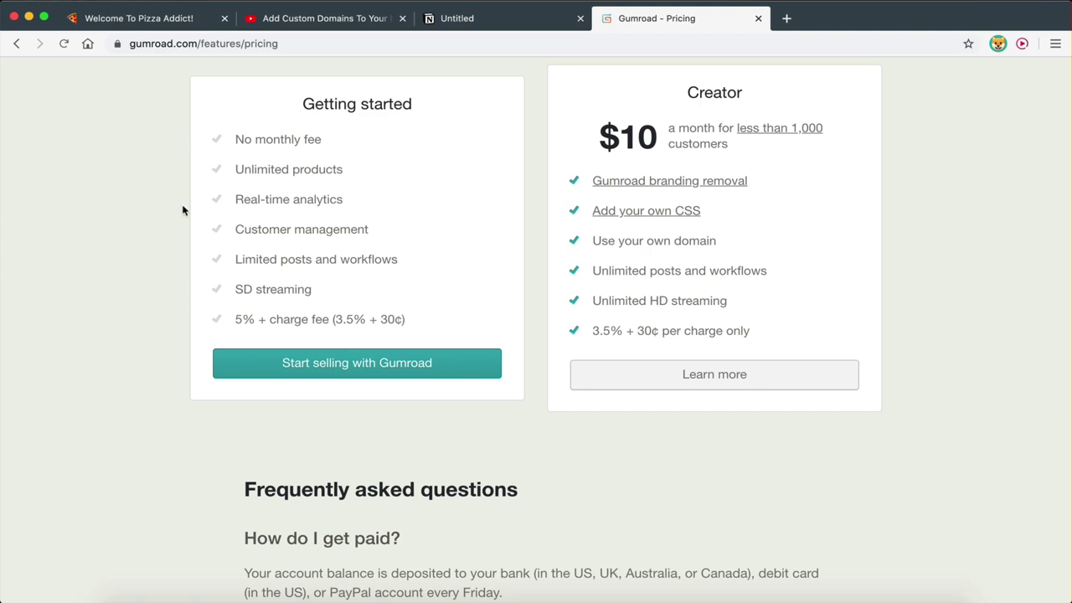
{"action": "left_click_drag", "start_coordinate": [600, 136], "coordinate": [652, 133]}
{"action": "left_click", "coordinate": [652, 132]}
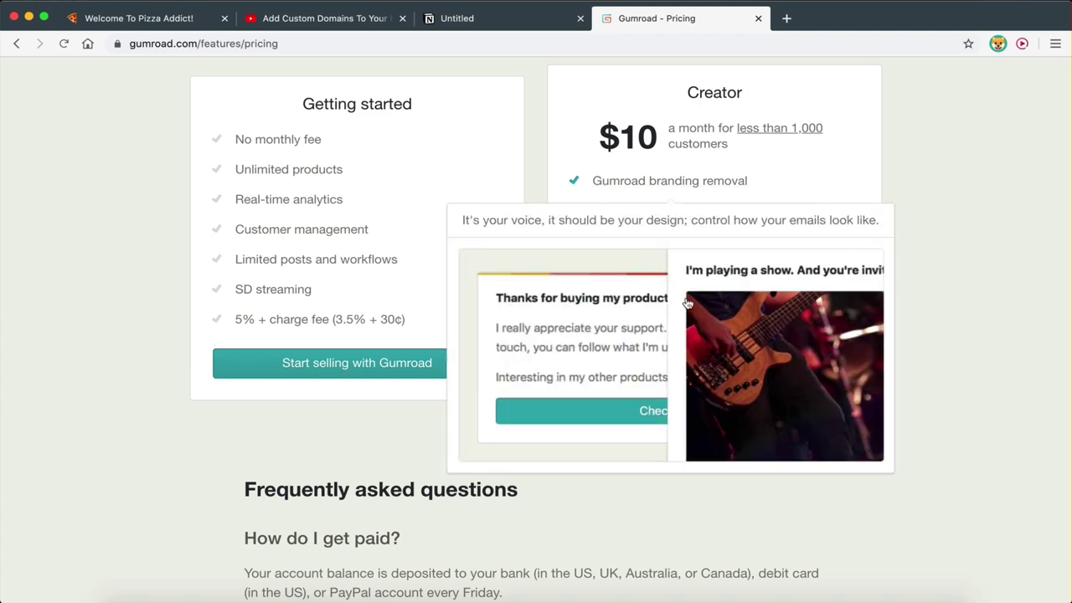
- Highlight the 5% + per-charge fee lines, then return to the Welcome To Pizza Addict! page
{"action": "left_click_drag", "start_coordinate": [237, 319], "coordinate": [328, 322]}
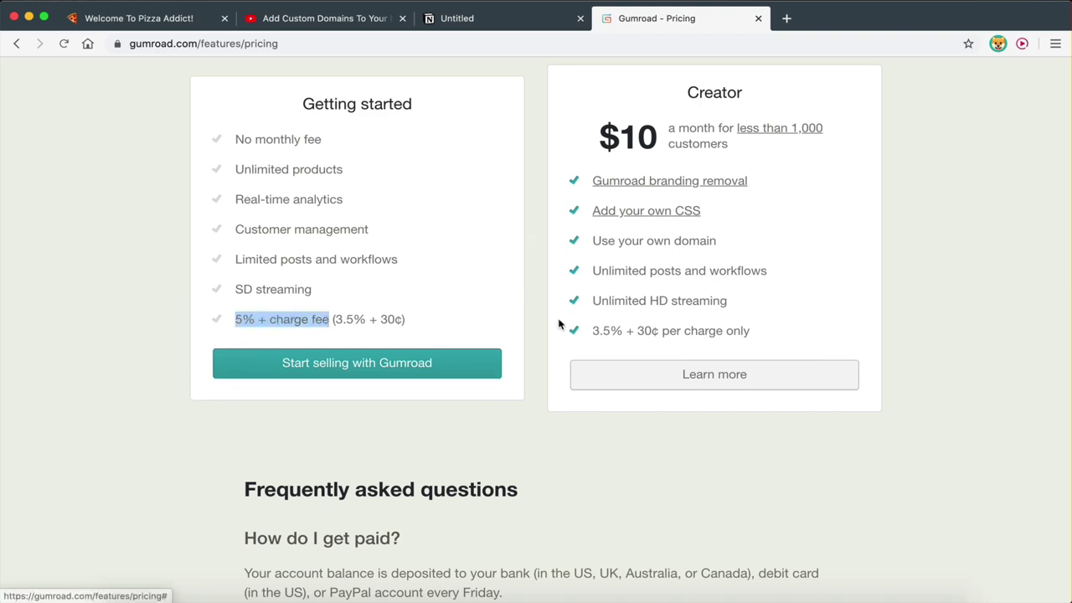
{"action": "left_click_drag", "start_coordinate": [591, 330], "coordinate": [713, 328]}
{"action": "left_click", "coordinate": [713, 328]}
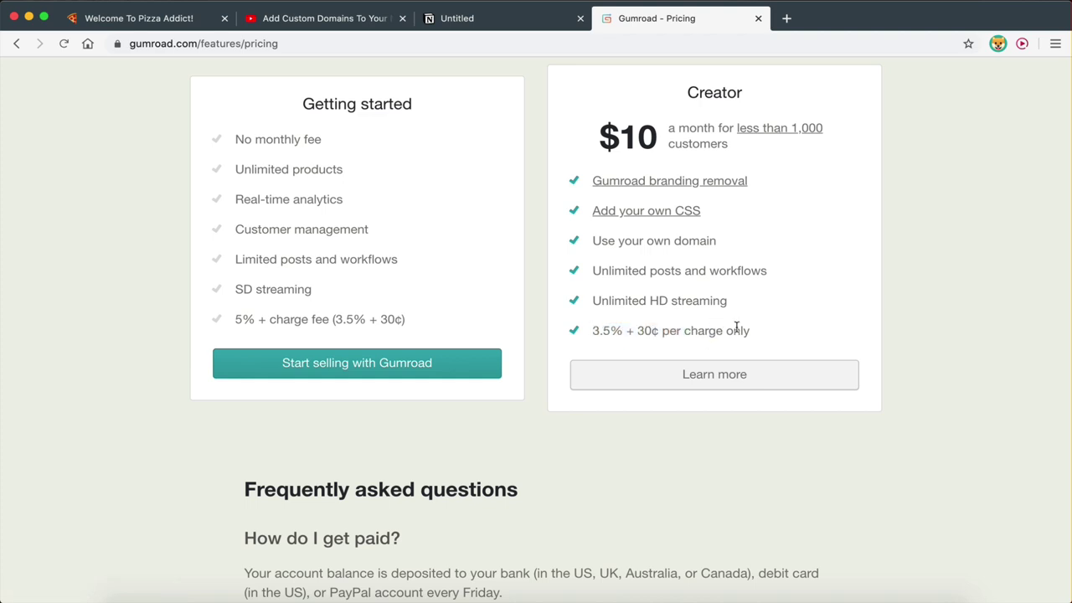
{"action": "scroll", "coordinate": [615, 261], "scroll_direction": "up", "scroll_amount": 2}
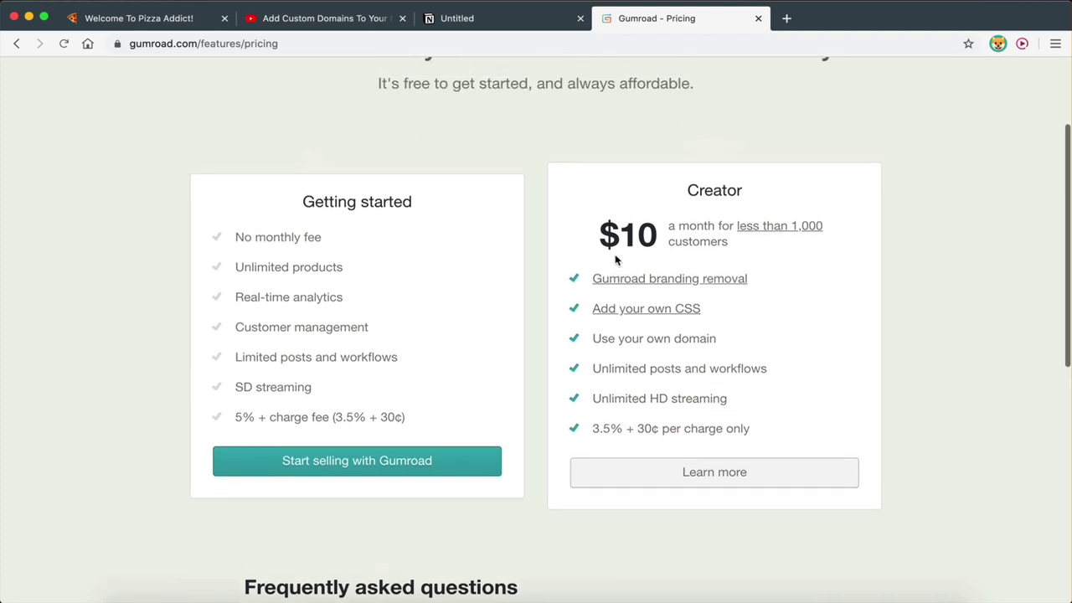
{"action": "scroll", "coordinate": [475, 312], "scroll_direction": "up", "scroll_amount": 3}
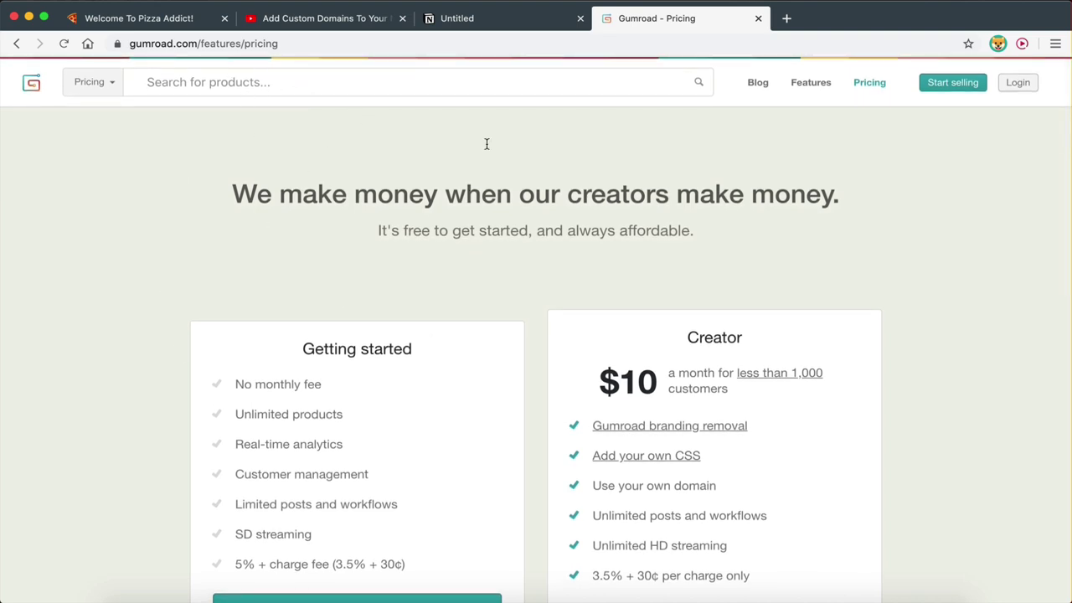
{"action": "left_click", "coordinate": [118, 17]}
{"action": "scroll", "coordinate": [372, 430], "scroll_direction": "down", "scroll_amount": 1}
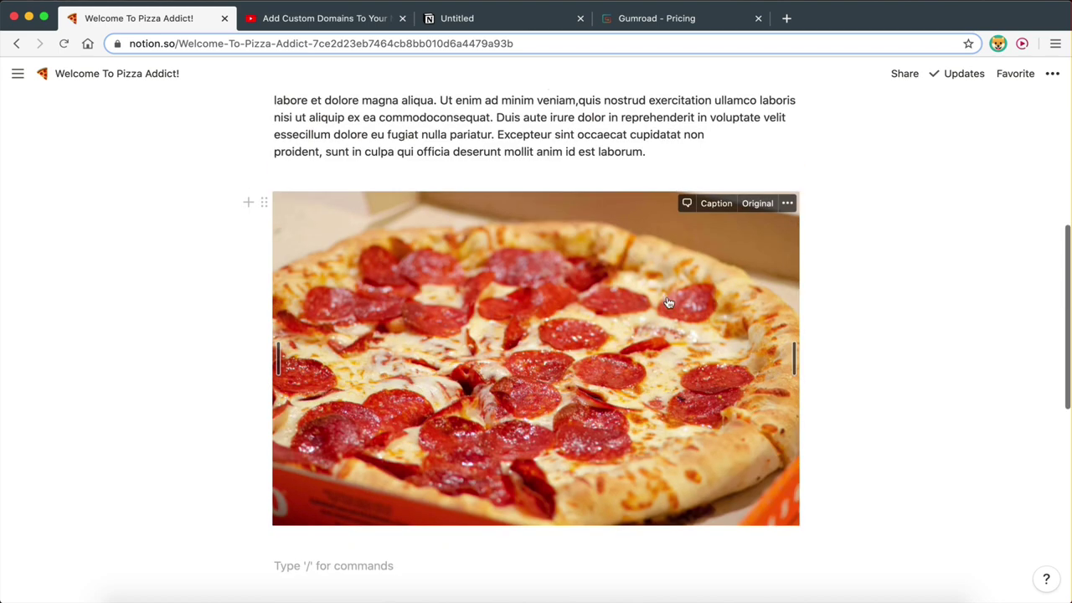
- Switch to the custom-domains YouTube video tab and view its 9 viewer comments
{"action": "scroll", "coordinate": [677, 392], "scroll_direction": "up", "scroll_amount": 3}
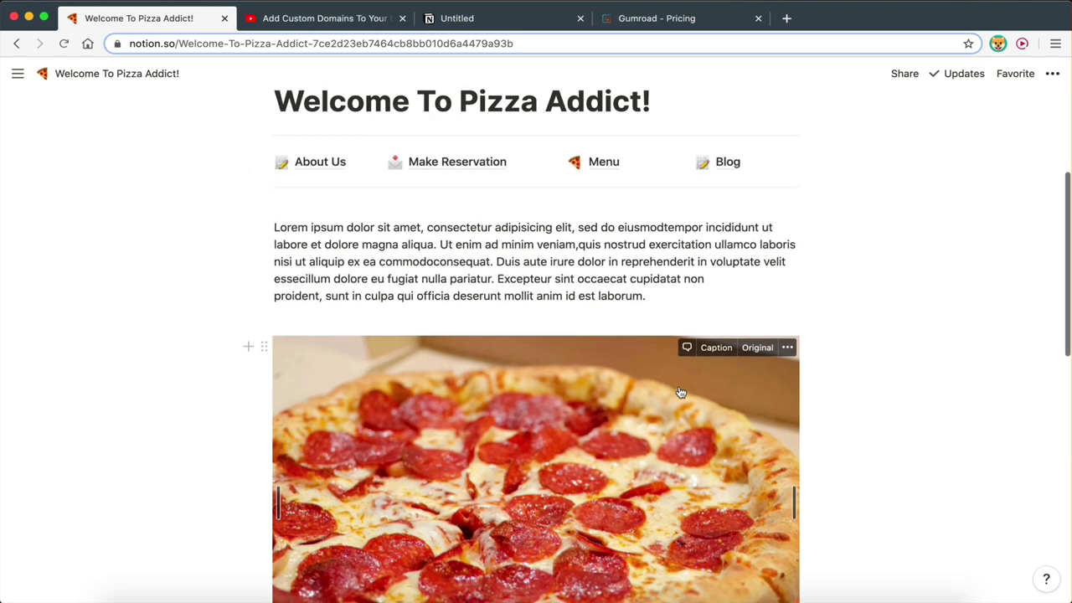
{"action": "key", "text": "ctrl+Tab"}
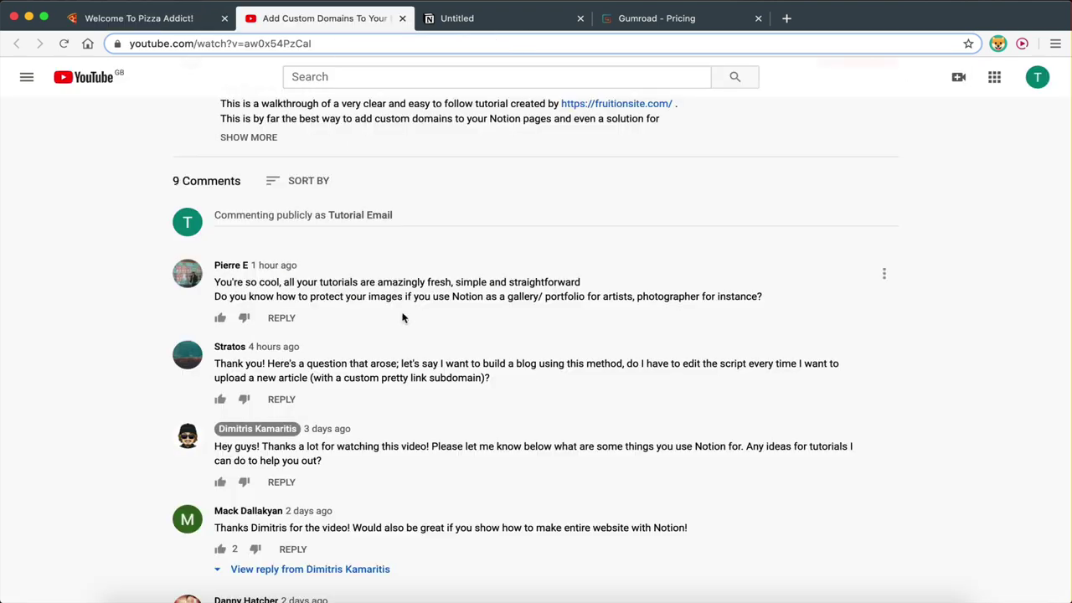
{"action": "scroll", "coordinate": [402, 314], "scroll_direction": "up", "scroll_amount": 1}
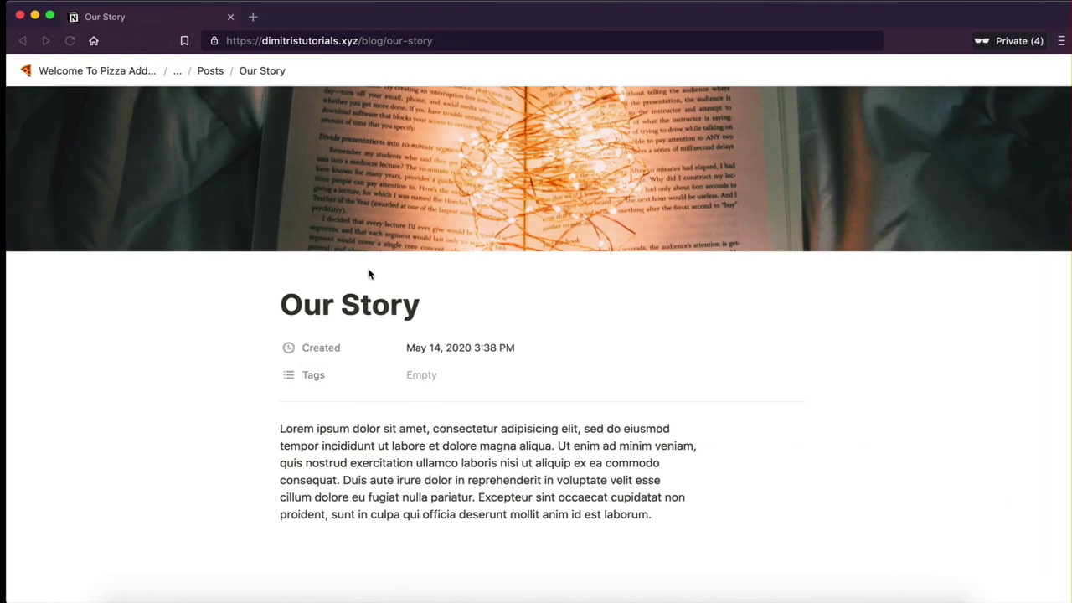
- Inspect the live Our Story post at dimitristutorials.xyz/blog/our-story, then switch back to the YouTube window
{"action": "right_click", "coordinate": [422, 257]}
{"action": "left_click", "coordinate": [318, 181]}
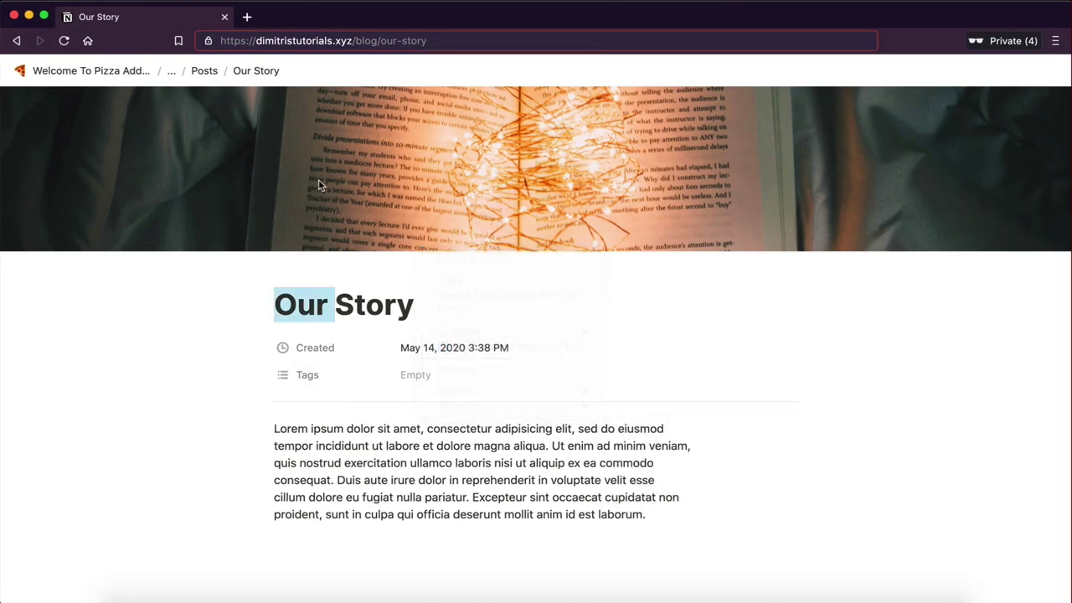
{"action": "left_click", "coordinate": [442, 224]}
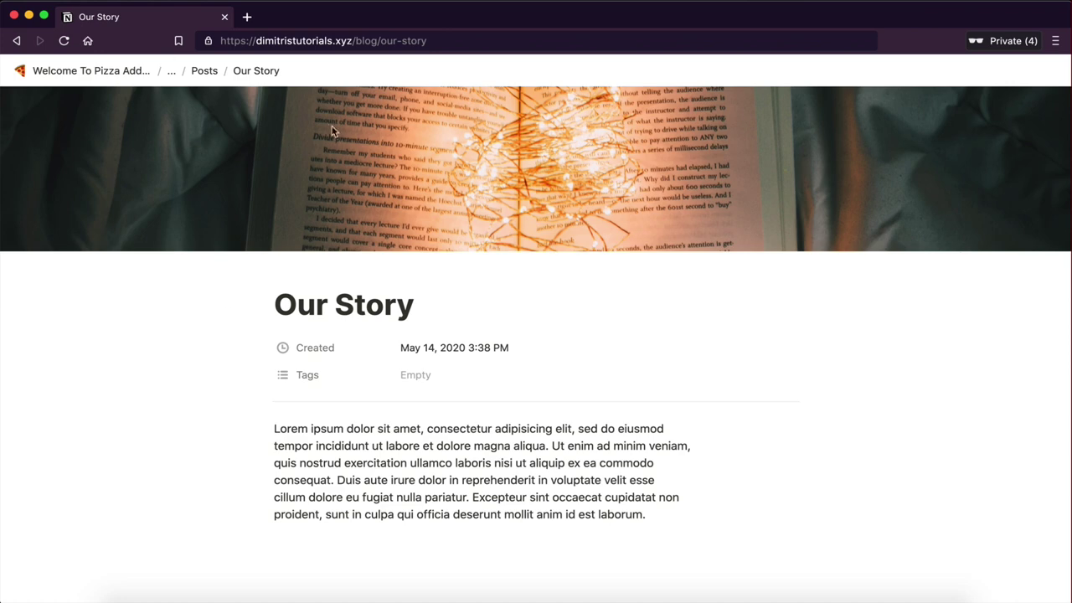
{"action": "key", "text": "ctrl+Left"}
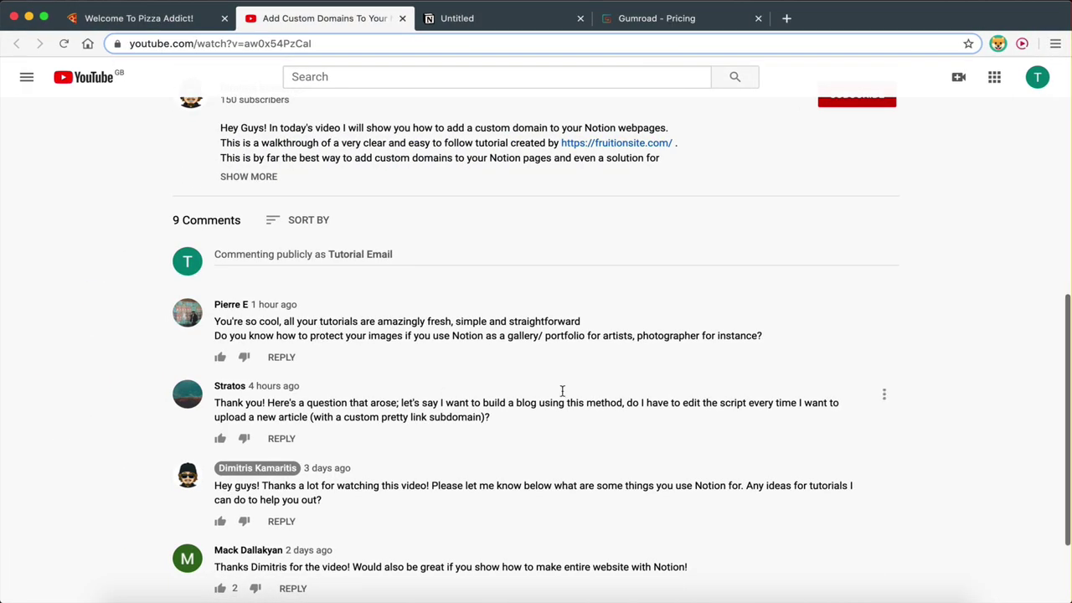
- Scroll through the remaining comments on the custom-domains YouTube video
{"action": "scroll", "coordinate": [426, 326], "scroll_direction": "down", "scroll_amount": 3}
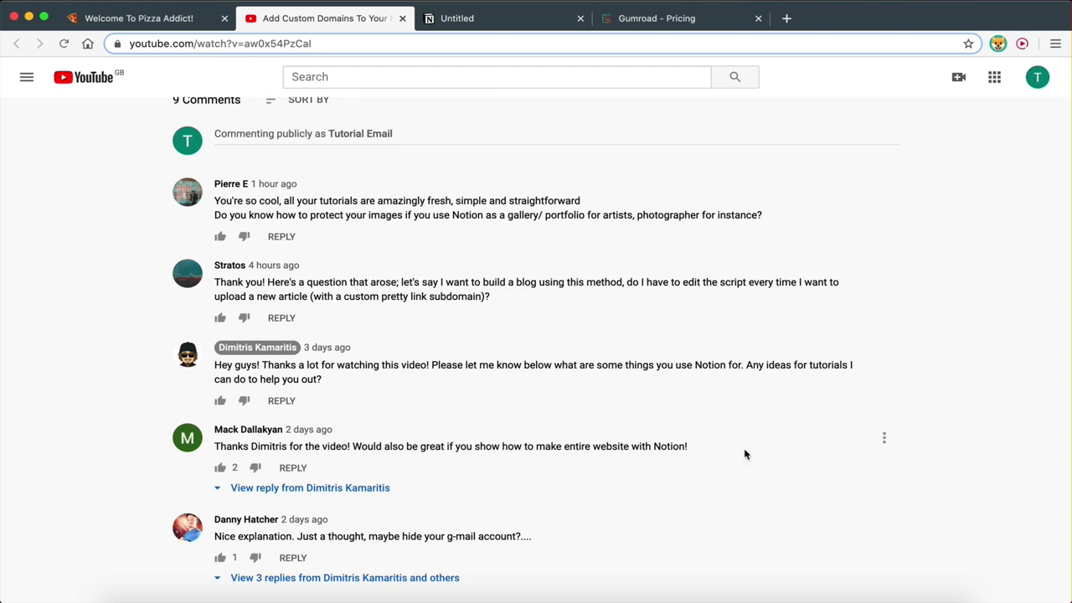
{"action": "scroll", "coordinate": [627, 460], "scroll_direction": "up", "scroll_amount": 3}
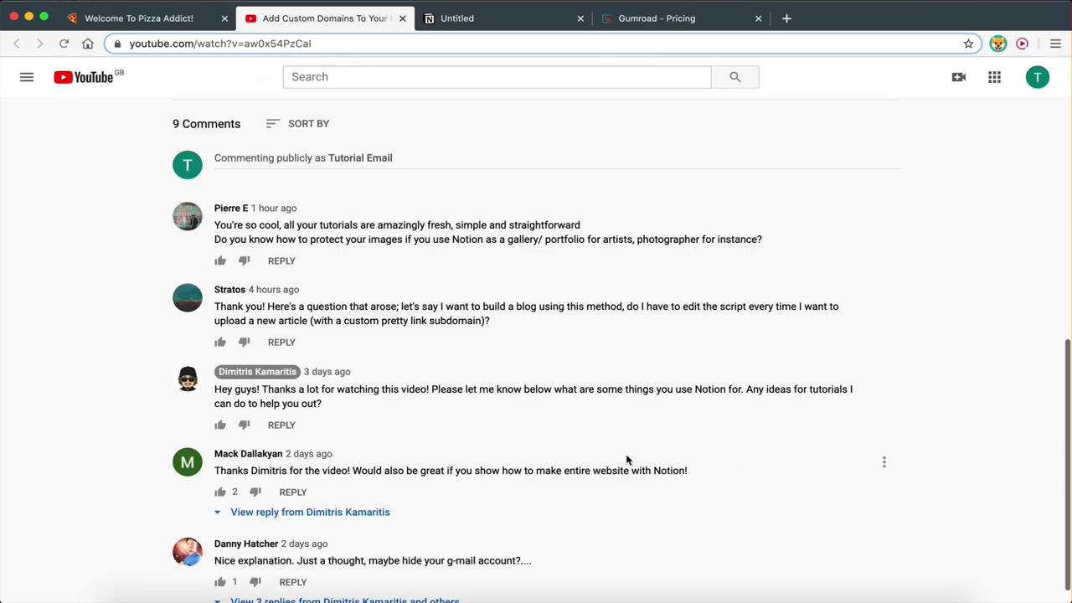
{"action": "scroll", "coordinate": [626, 460], "scroll_direction": "down", "scroll_amount": 2}
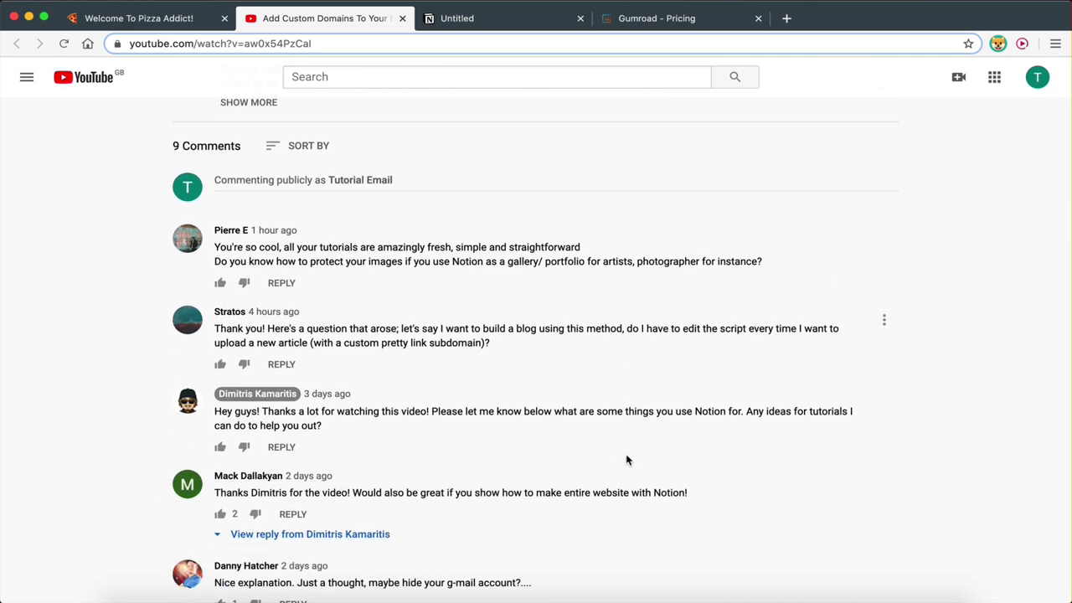
{"action": "scroll", "coordinate": [626, 460], "scroll_direction": "down", "scroll_amount": 2}
{"action": "scroll", "coordinate": [627, 459], "scroll_direction": "up", "scroll_amount": 3}
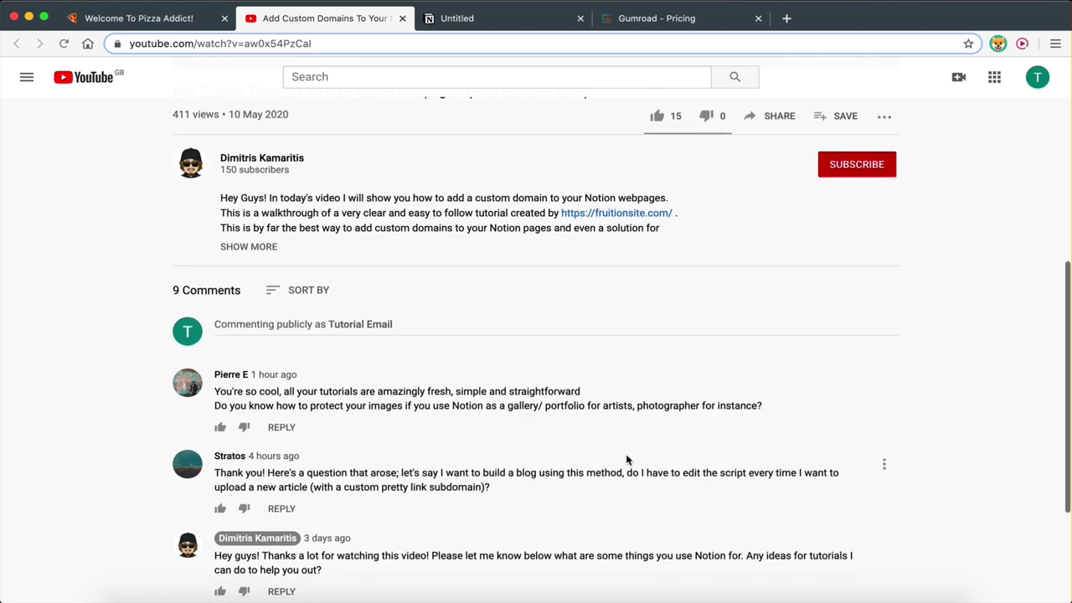
{"action": "scroll", "coordinate": [627, 460], "scroll_direction": "up", "scroll_amount": 5}
- Return to the Welcome To Pizza Addict! Notion page and scroll back to its cover
{"action": "left_click", "coordinate": [140, 10]}
{"action": "scroll", "coordinate": [452, 319], "scroll_direction": "up", "scroll_amount": 5}
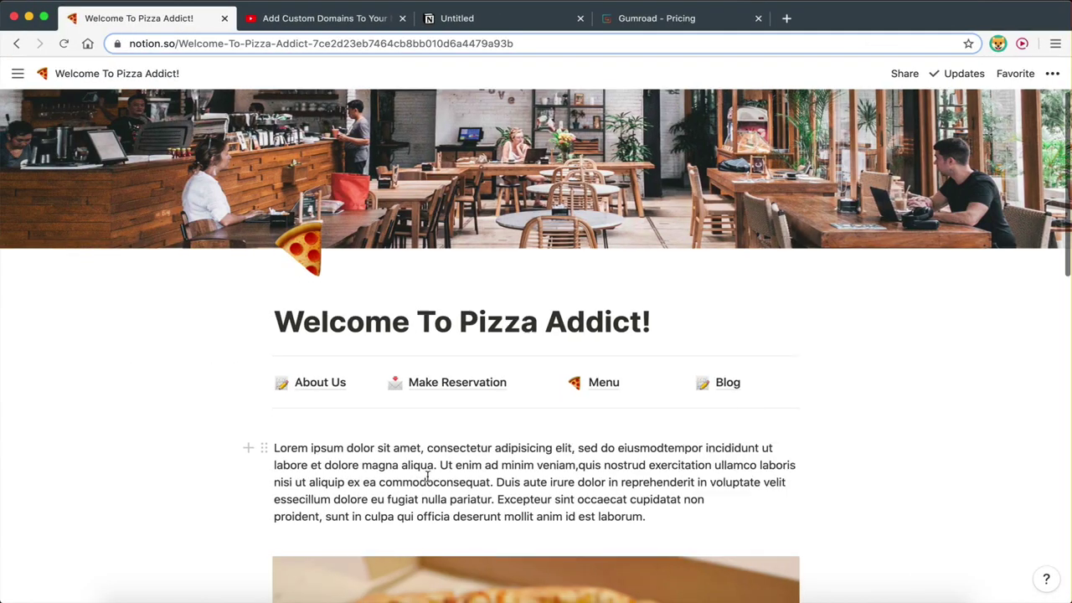
{"action": "scroll", "coordinate": [418, 485], "scroll_direction": "down", "scroll_amount": 3}
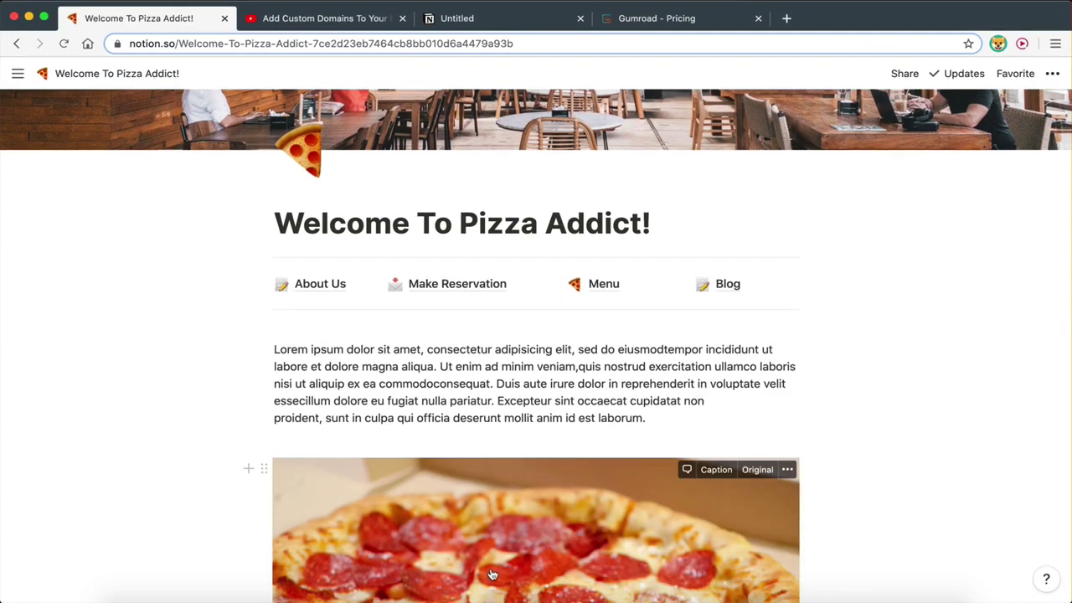
{"action": "scroll", "coordinate": [492, 575], "scroll_direction": "up", "scroll_amount": 3}
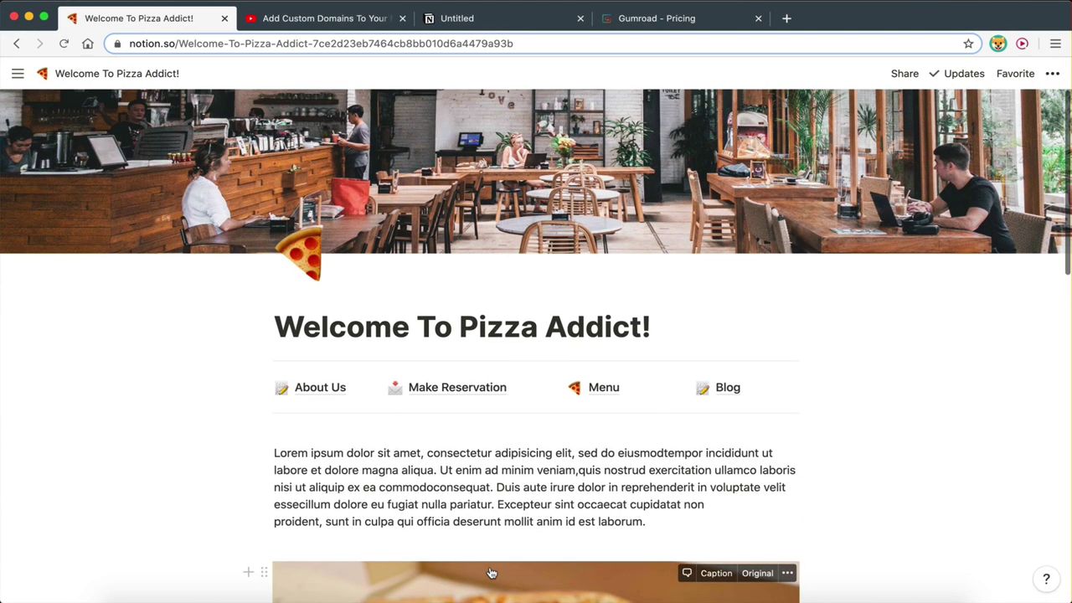